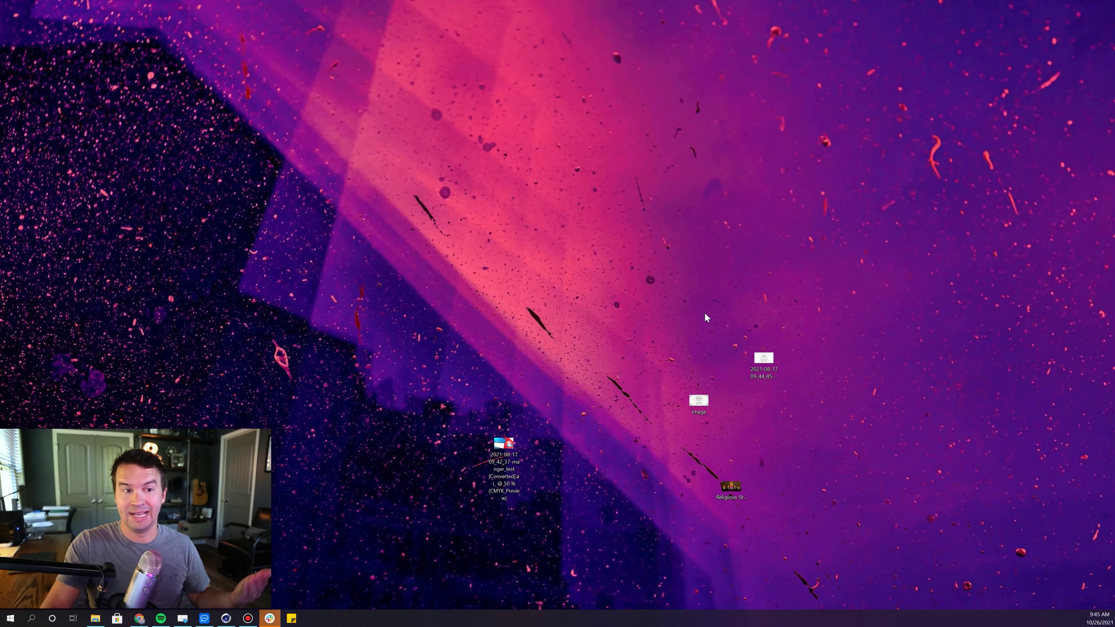
Step: Open image.png, the crown-and-manger line drawing, in Photos and position its window
{"action": "double_click", "coordinate": [698, 400]}
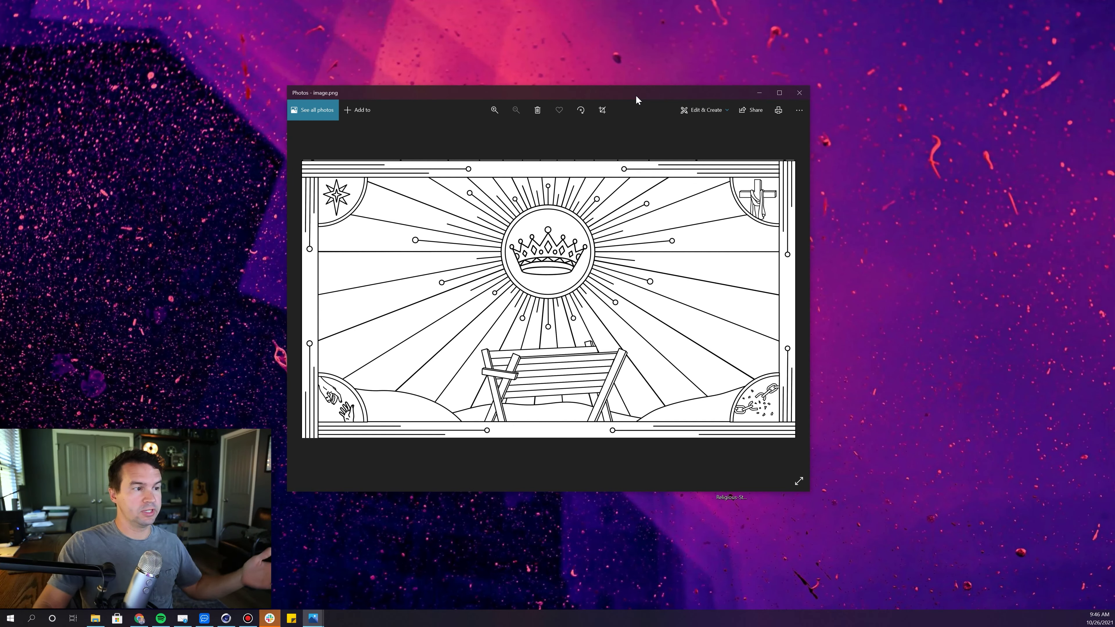
{"action": "left_click_drag", "start_coordinate": [653, 93], "coordinate": [691, 91]}
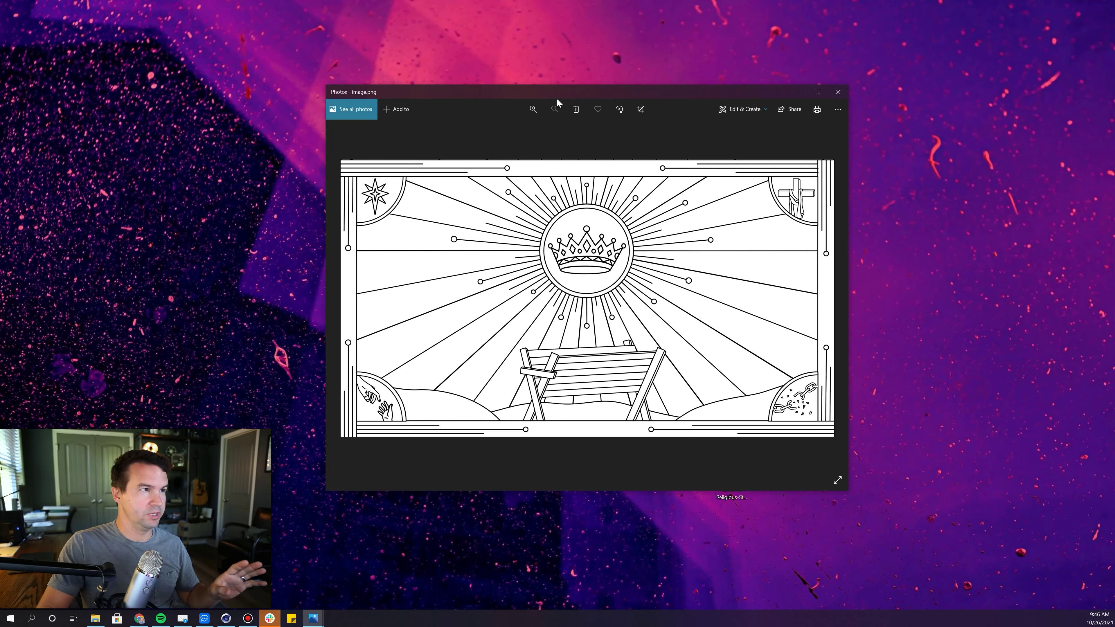
{"action": "left_click_drag", "start_coordinate": [556, 97], "coordinate": [544, 107]}
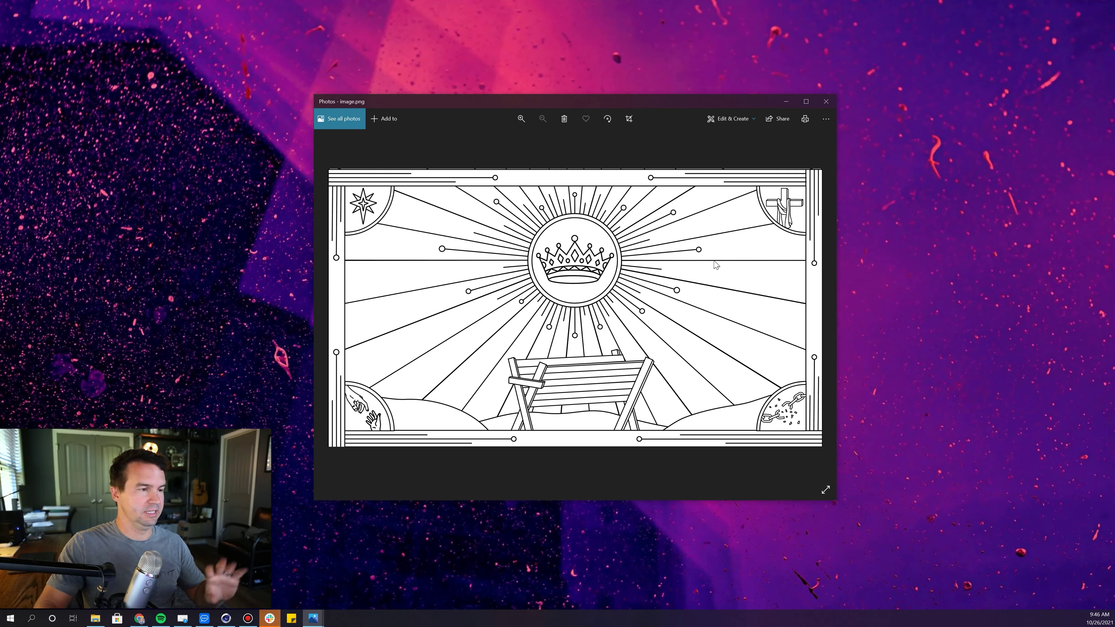
{"action": "left_click_drag", "start_coordinate": [682, 104], "coordinate": [650, 98]}
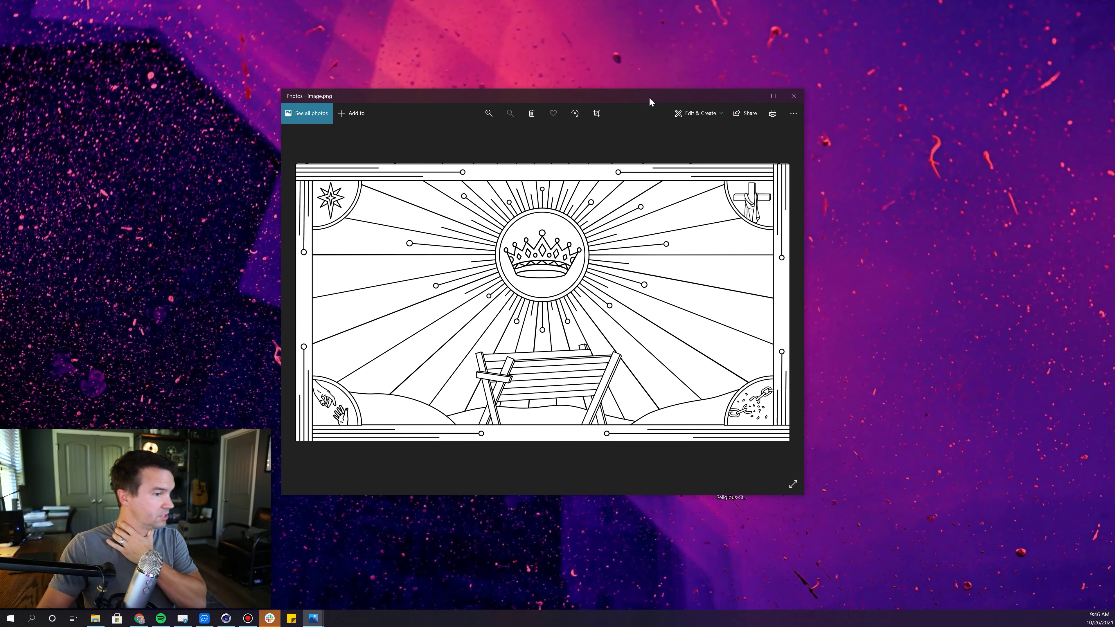
Step: Open the stained-glass church photo beside the line drawing and move it toward the screen centre
{"action": "left_click_drag", "start_coordinate": [650, 101], "coordinate": [537, 100]}
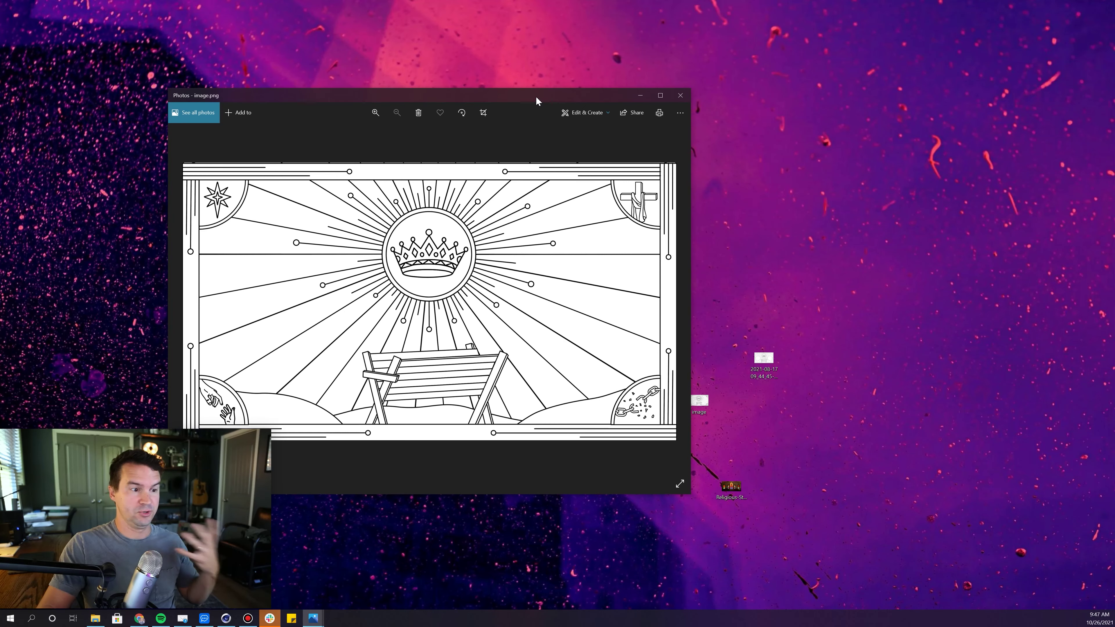
{"action": "double_click", "coordinate": [730, 487]}
{"action": "left_click_drag", "start_coordinate": [1054, 102], "coordinate": [748, 128]}
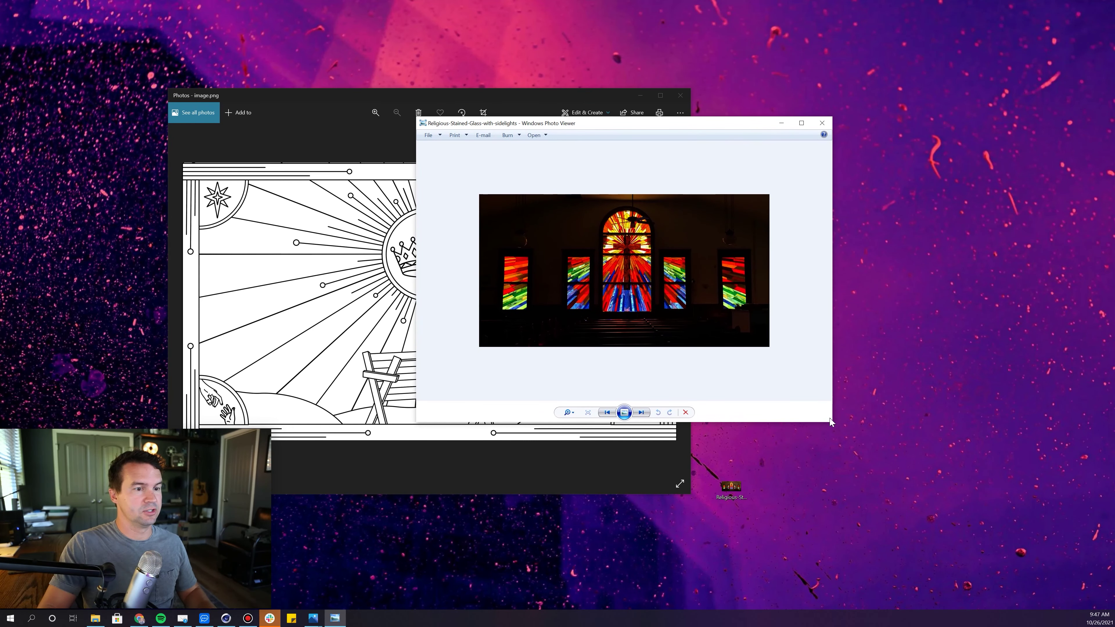
Step: Enlarge the stained-glass photo window, zoom the image in and out, and move it up-left
{"action": "left_click_drag", "start_coordinate": [831, 422], "coordinate": [1005, 542]}
{"action": "scroll", "coordinate": [814, 389], "scroll_direction": "up", "scroll_amount": 4}
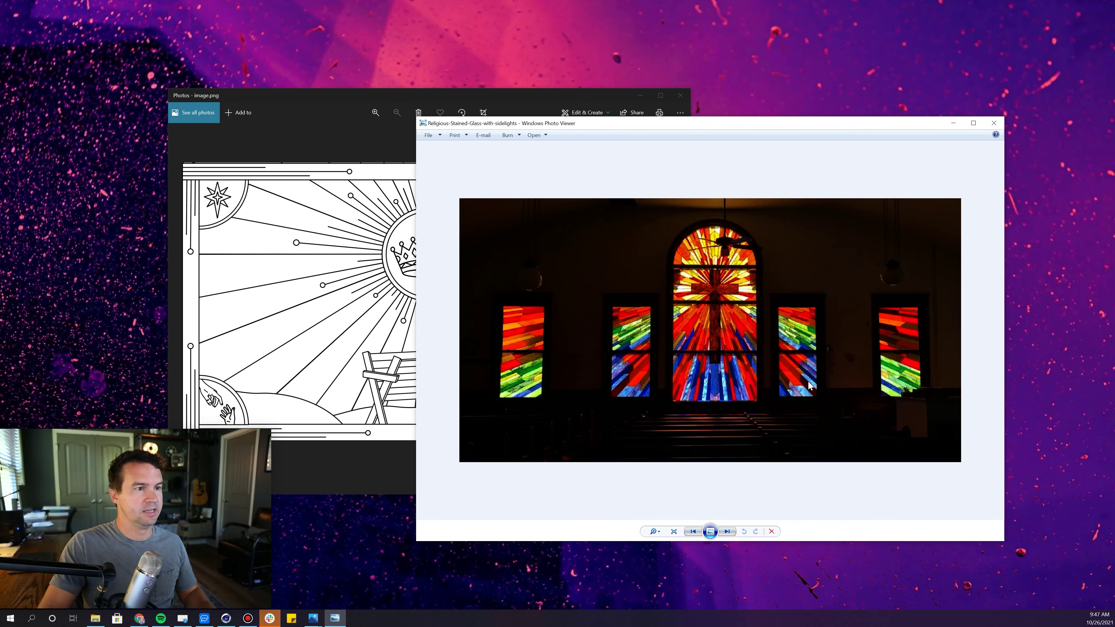
{"action": "scroll", "coordinate": [807, 378], "scroll_direction": "down", "scroll_amount": 4}
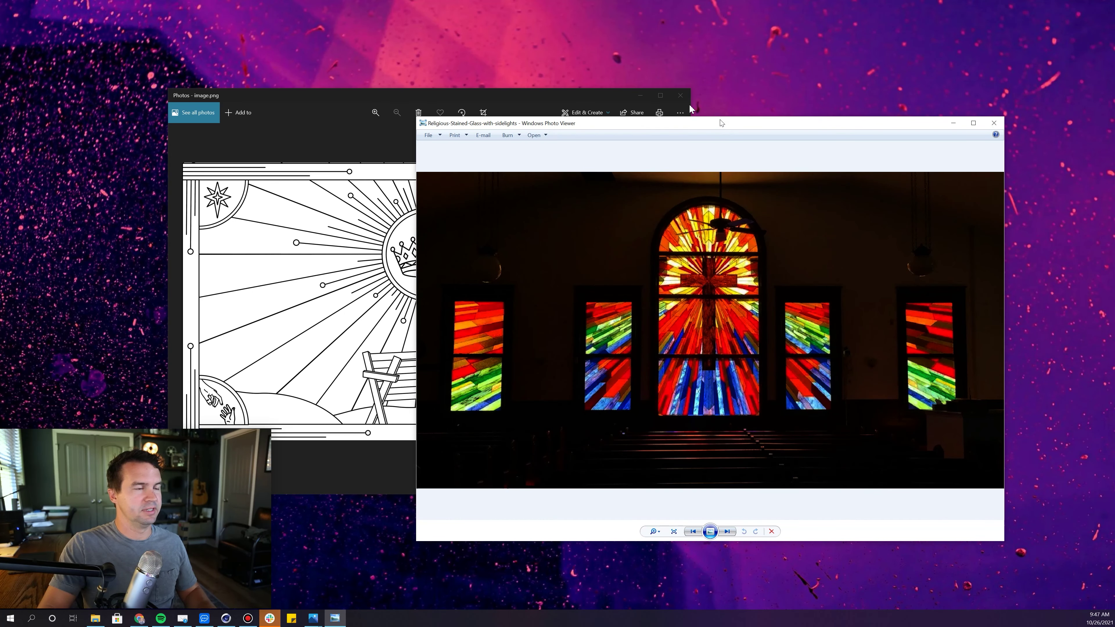
{"action": "left_click_drag", "start_coordinate": [720, 123], "coordinate": [650, 80]}
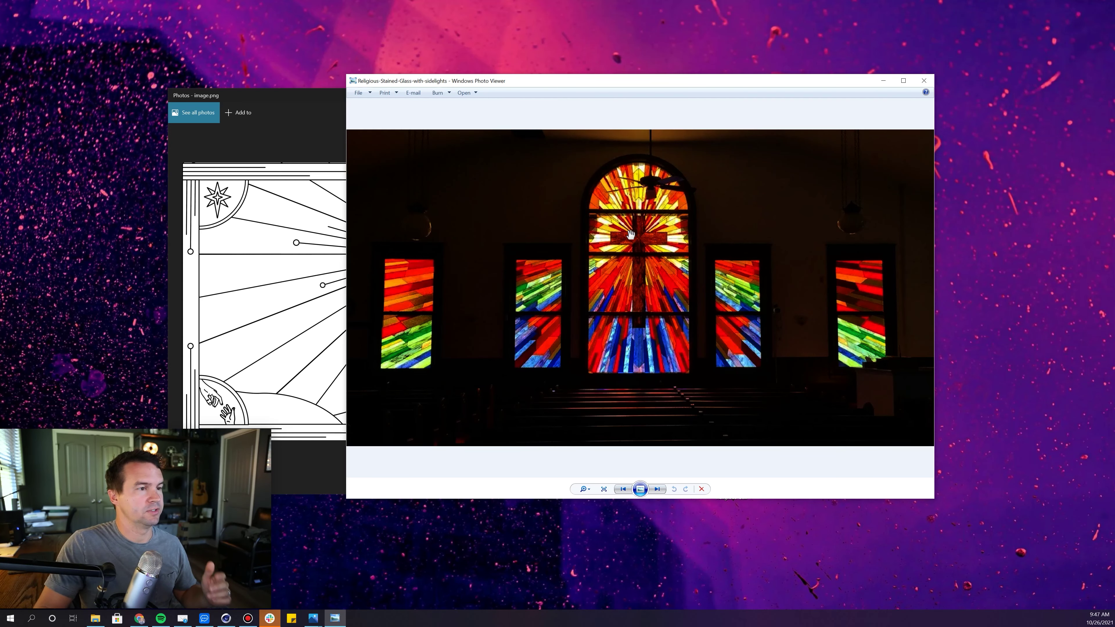
{"action": "left_click_drag", "start_coordinate": [684, 81], "coordinate": [758, 78]}
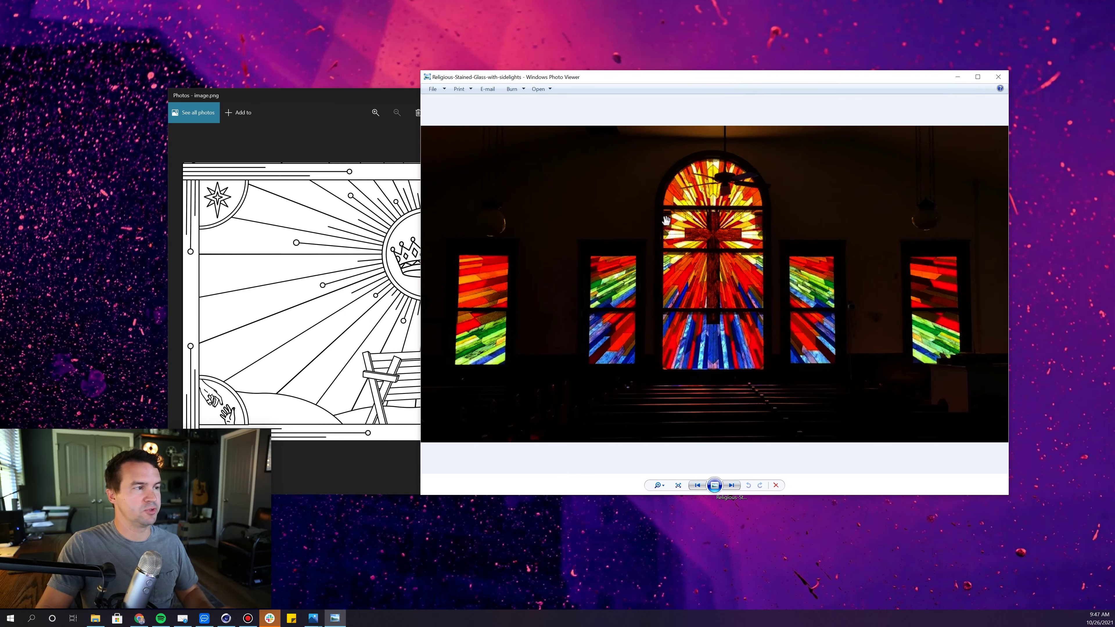
Step: Bring the stained-glass photo back in front of the line drawing and settle its position
{"action": "left_click", "coordinate": [334, 104]}
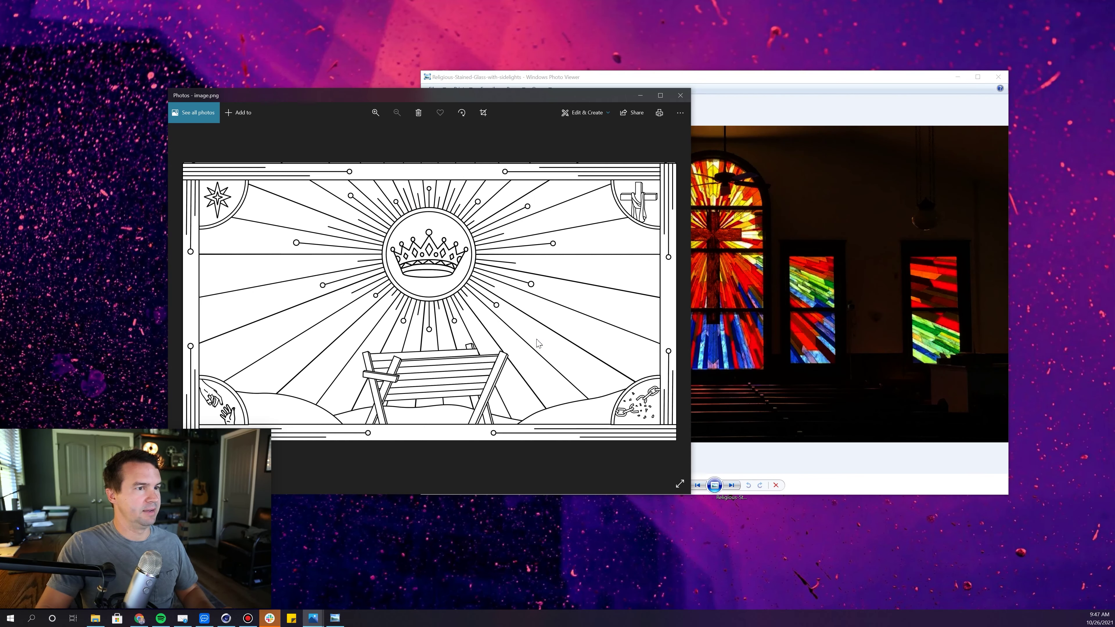
{"action": "left_click", "coordinate": [728, 195]}
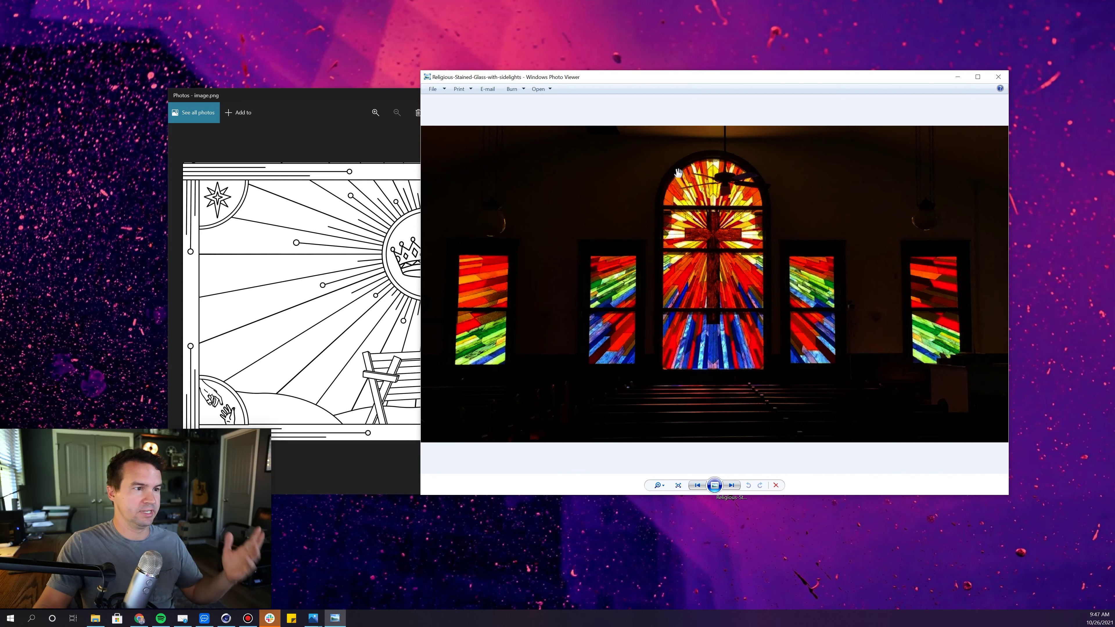
{"action": "left_click_drag", "start_coordinate": [727, 78], "coordinate": [769, 75]}
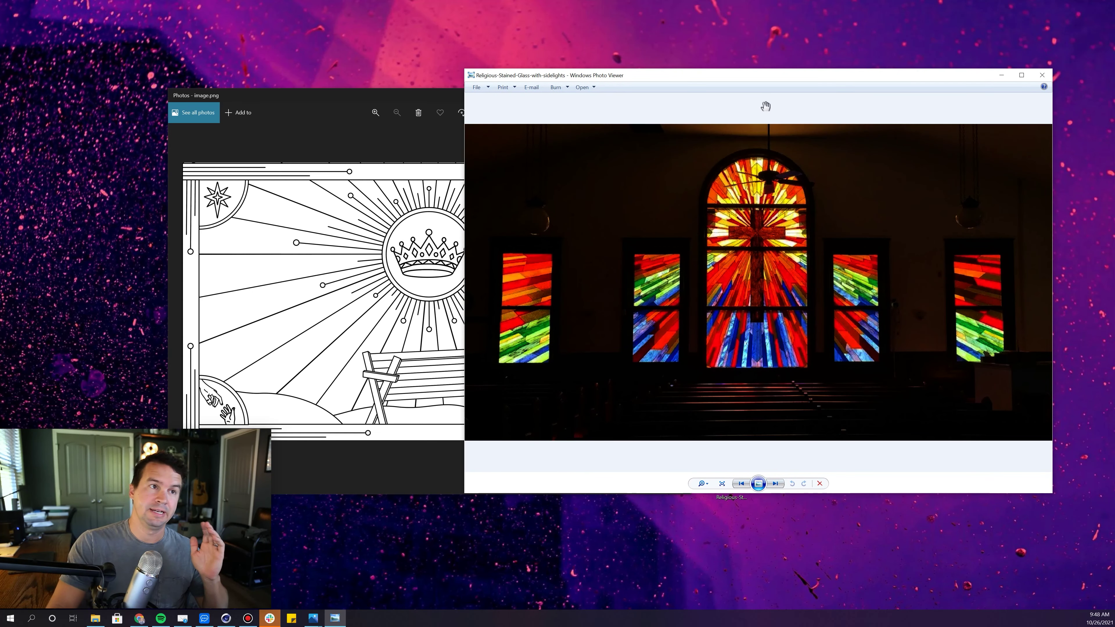
{"action": "left_click_drag", "start_coordinate": [795, 81], "coordinate": [768, 86]}
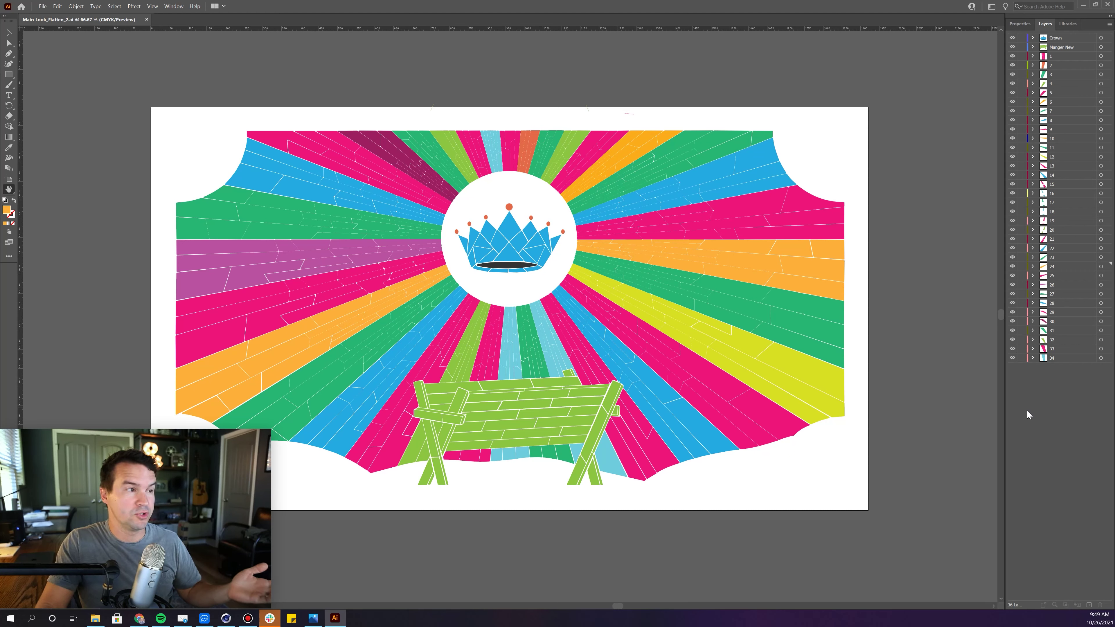
Step: Zoom in on the crown and the orange band's panel edges of the sunburst artwork
{"action": "key", "text": "z"}
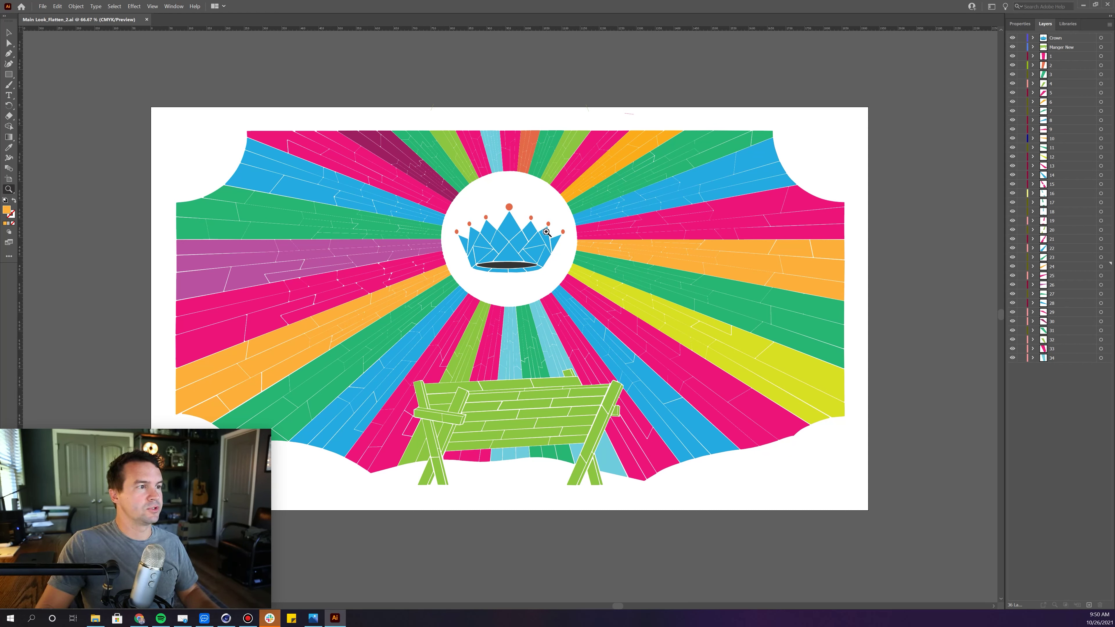
{"action": "left_click", "coordinate": [517, 243]}
{"action": "left_click", "coordinate": [525, 338]}
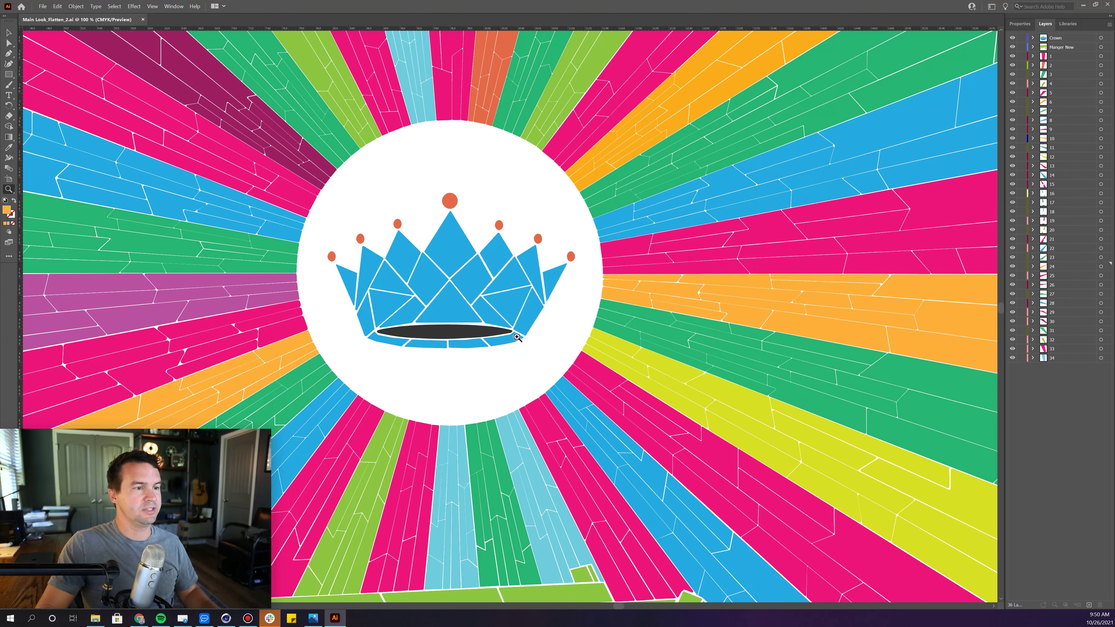
{"action": "scroll", "coordinate": [525, 337], "scroll_direction": "down", "scroll_amount": 4}
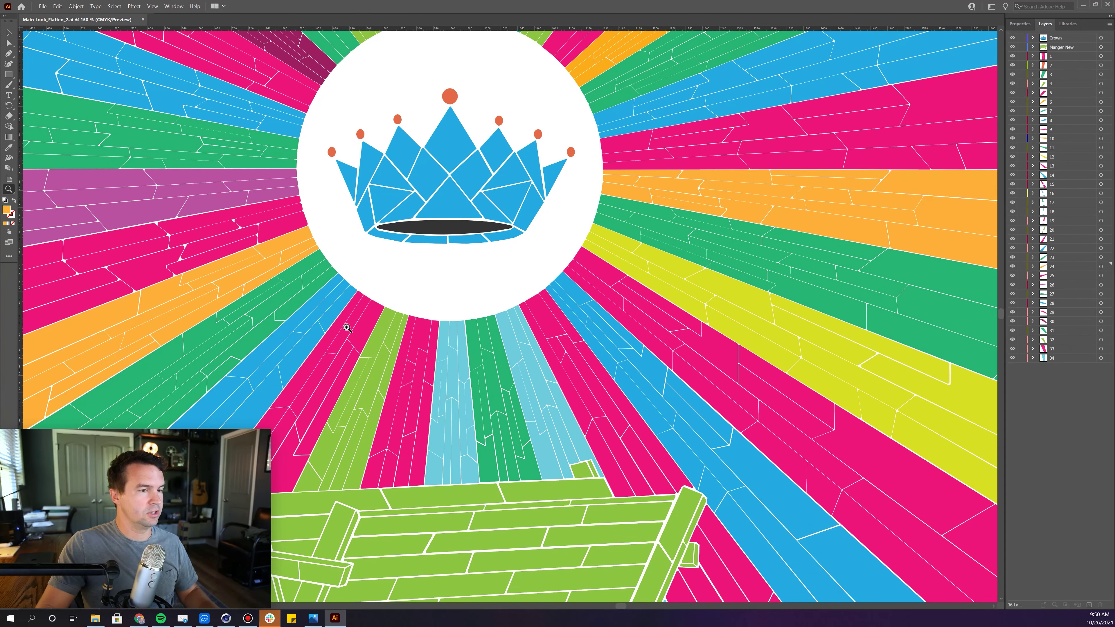
{"action": "scroll", "coordinate": [347, 327], "scroll_direction": "down", "scroll_amount": 1}
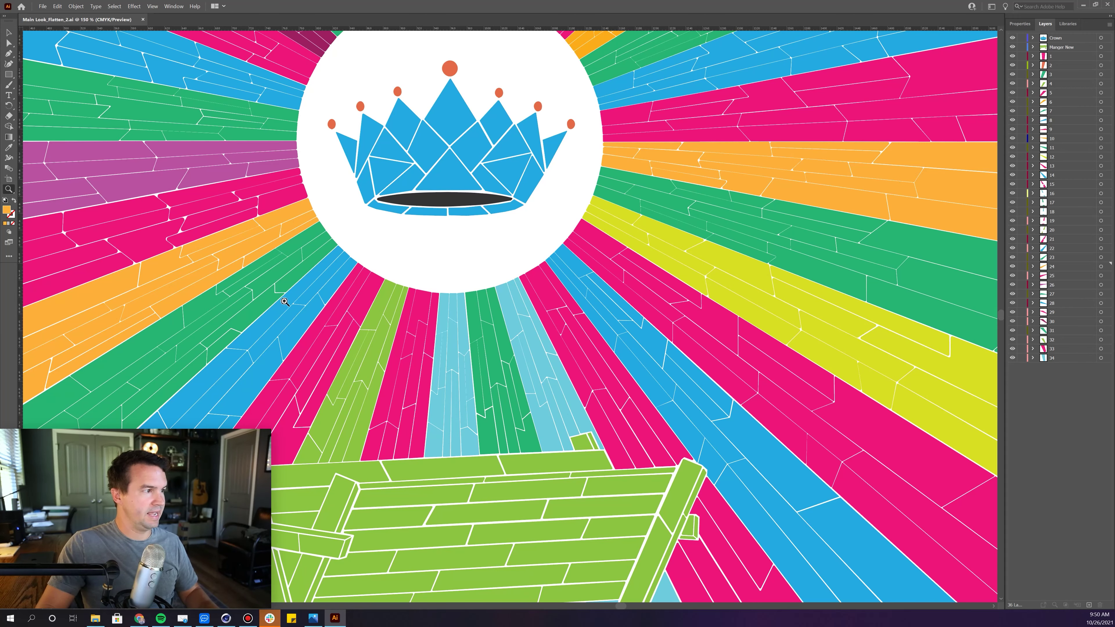
{"action": "left_click_drag", "start_coordinate": [309, 279], "coordinate": [582, 254]}
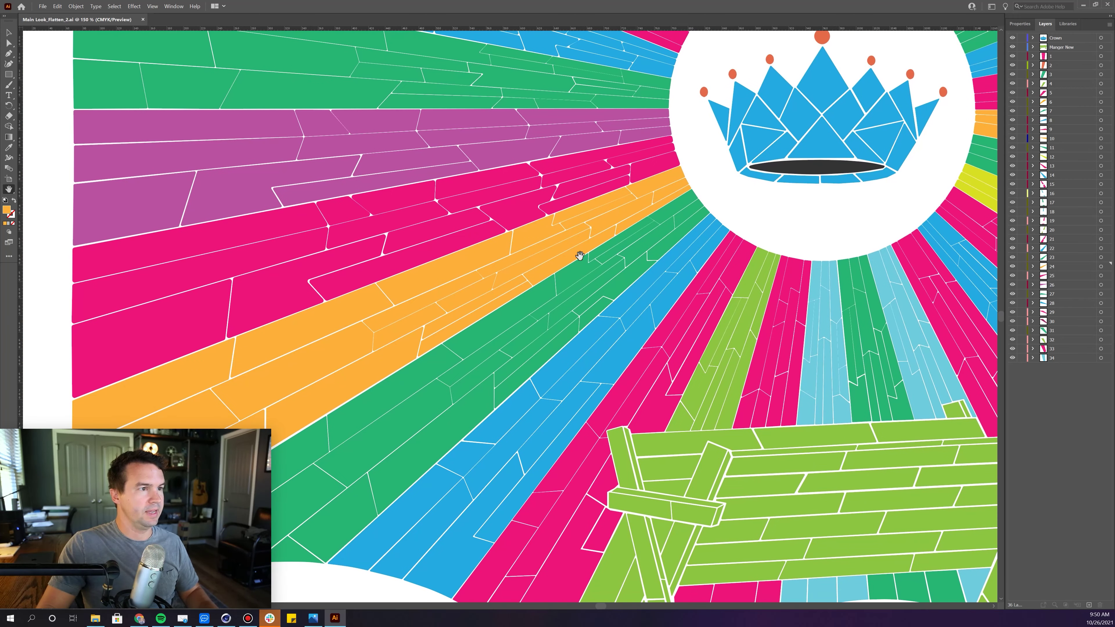
{"action": "left_click_drag", "start_coordinate": [501, 255], "coordinate": [737, 164]}
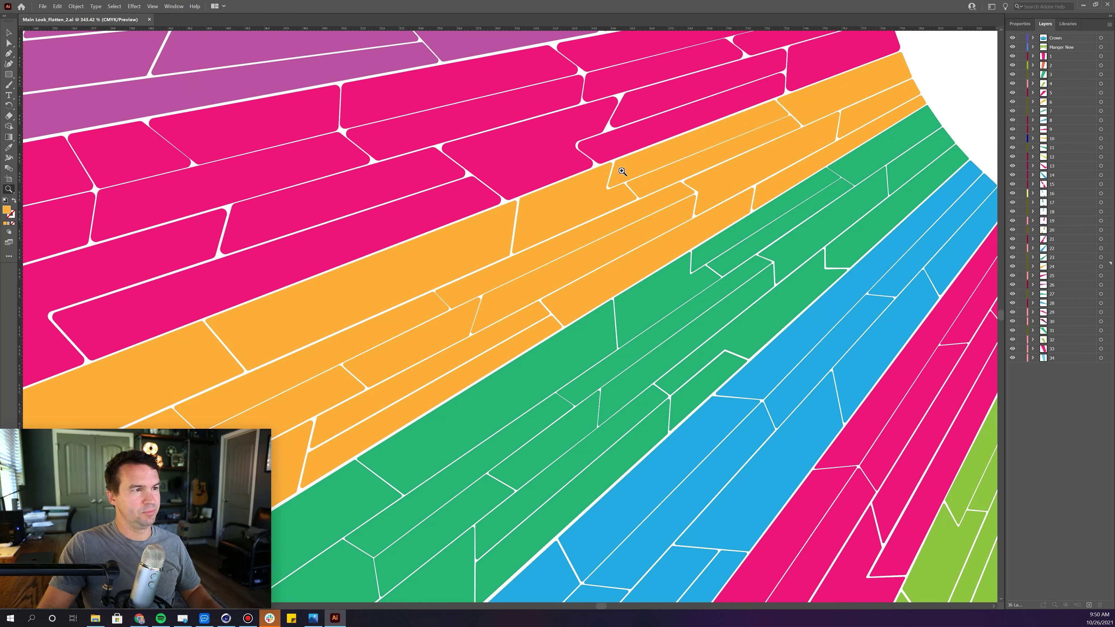
{"action": "left_click_drag", "start_coordinate": [621, 171], "coordinate": [676, 189]}
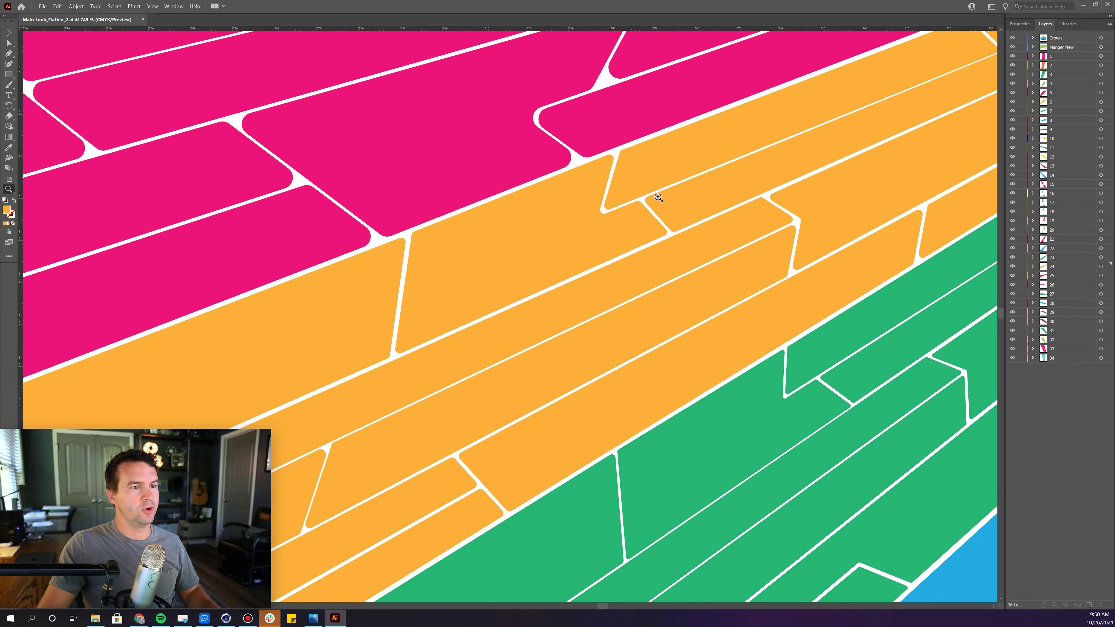
Step: Pan back to the crown and manger, then start a new A4 CMYK document
{"action": "scroll", "coordinate": [796, 279], "scroll_direction": "down", "scroll_amount": 5, "text": "alt"}
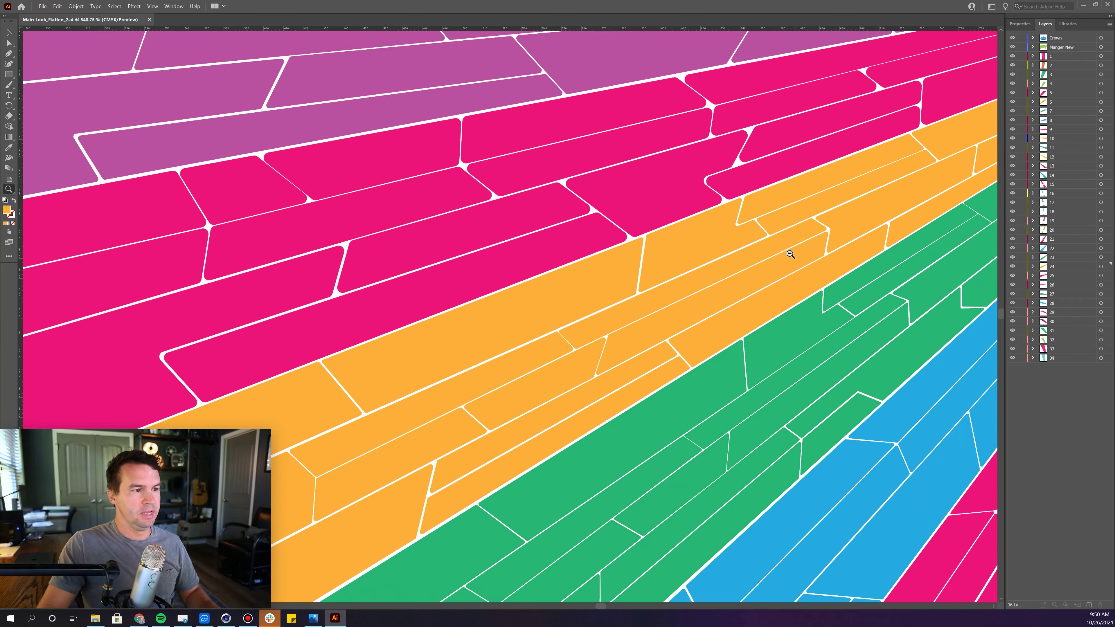
{"action": "scroll", "coordinate": [785, 255], "scroll_direction": "down", "scroll_amount": 1, "text": "alt"}
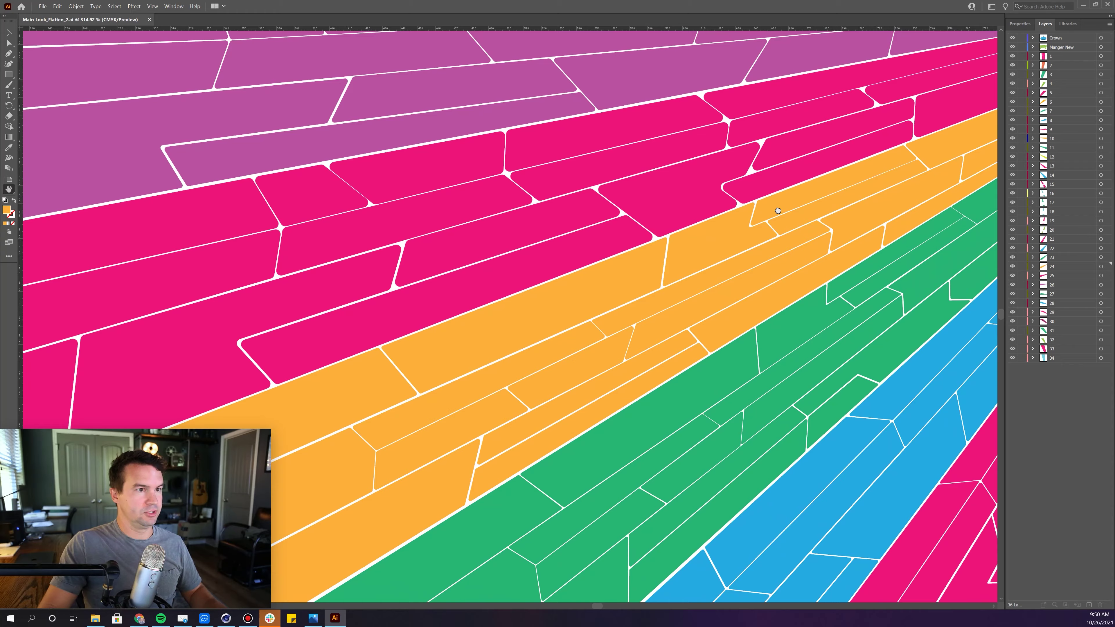
{"action": "left_click_drag", "start_coordinate": [862, 241], "coordinate": [599, 204]}
{"action": "scroll", "coordinate": [691, 202], "scroll_direction": "down", "scroll_amount": 5, "text": "alt"}
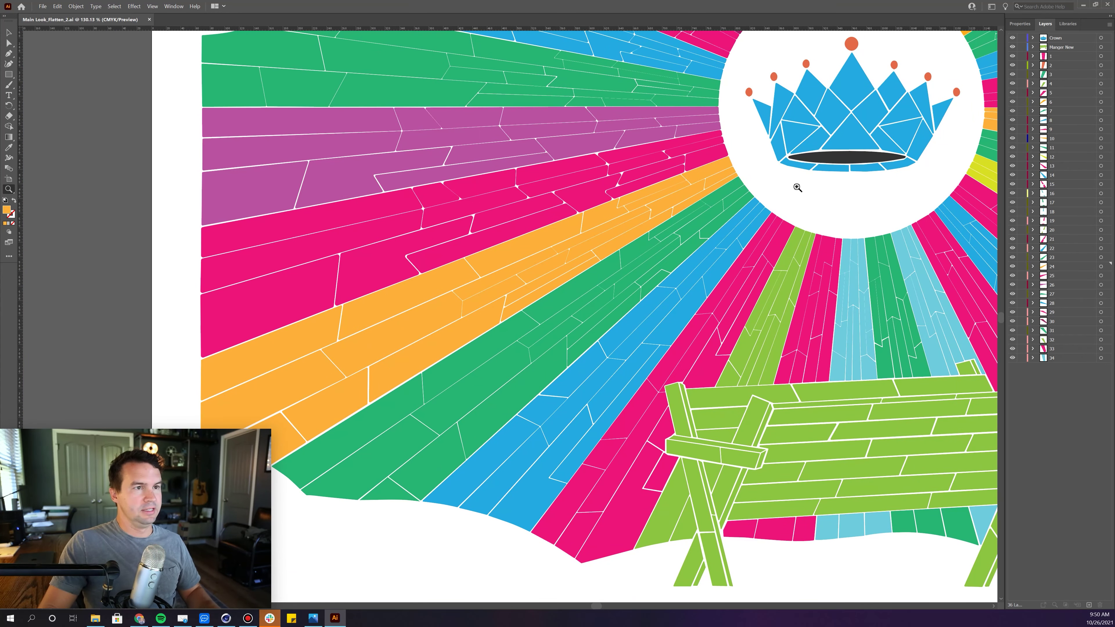
{"action": "scroll", "coordinate": [796, 185], "scroll_direction": "down", "scroll_amount": 1, "text": "alt"}
{"action": "left_click_drag", "start_coordinate": [773, 224], "coordinate": [473, 257]}
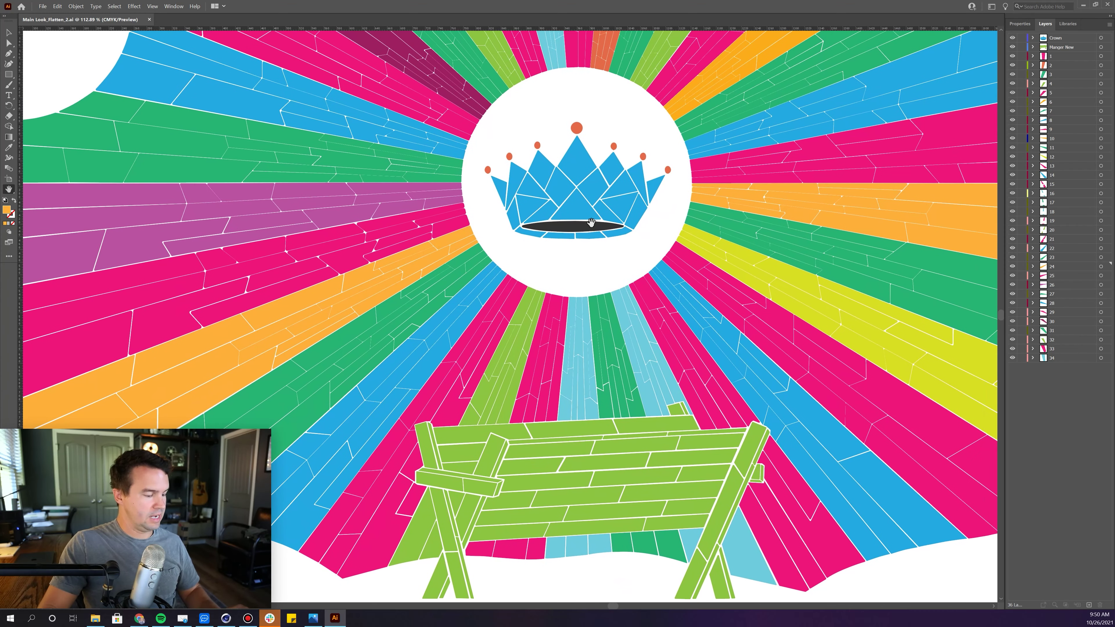
{"action": "scroll", "coordinate": [635, 265], "scroll_direction": "down", "scroll_amount": 1, "text": "alt"}
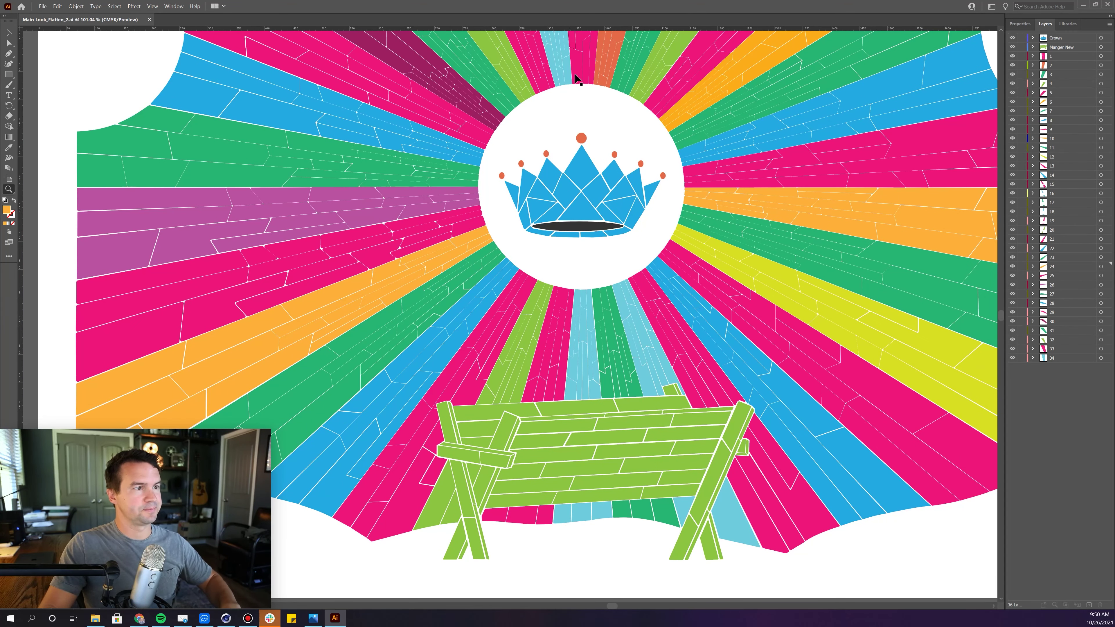
{"action": "key", "text": "ctrl+n"}
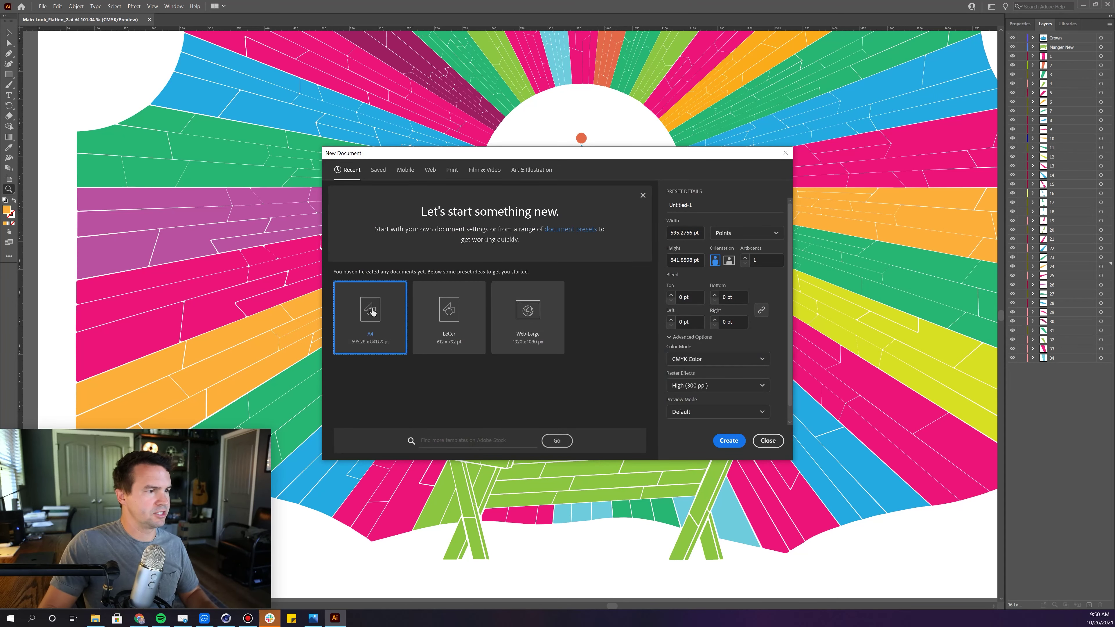
Step: Create a new blank widescreen document and return to it after checking the sunburst file
{"action": "double_click", "coordinate": [538, 311]}
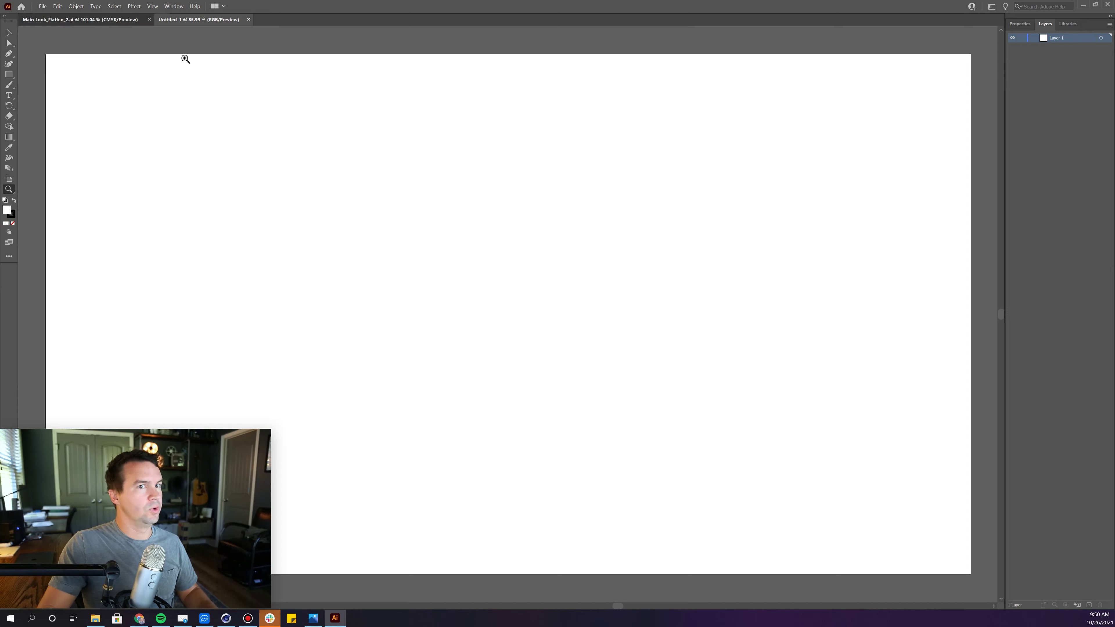
{"action": "left_click", "coordinate": [88, 19]}
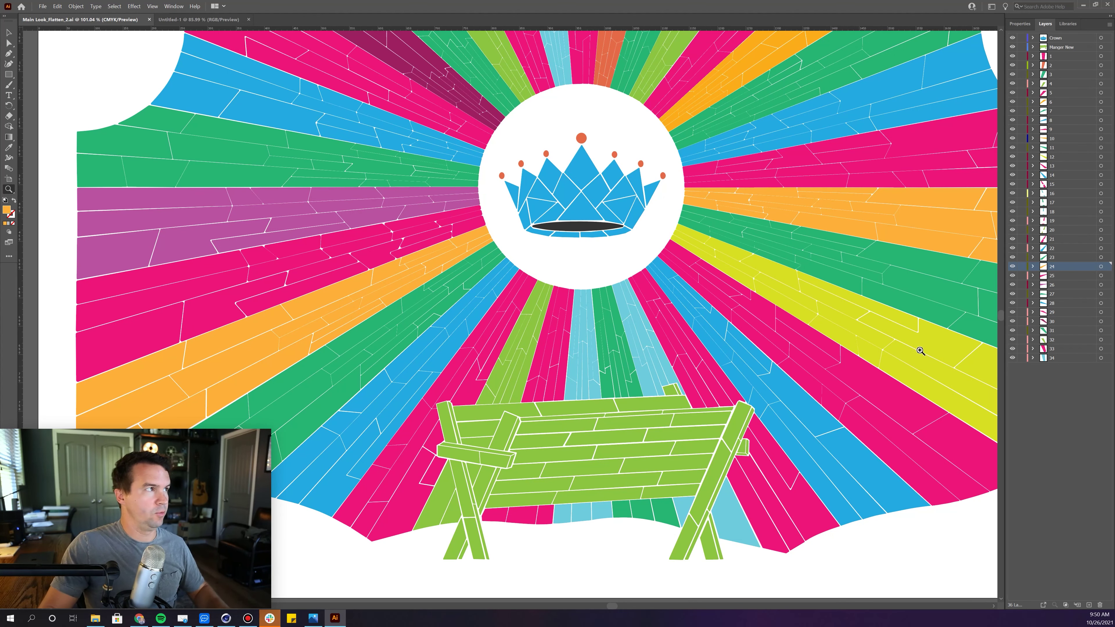
{"action": "left_click", "coordinate": [187, 22]}
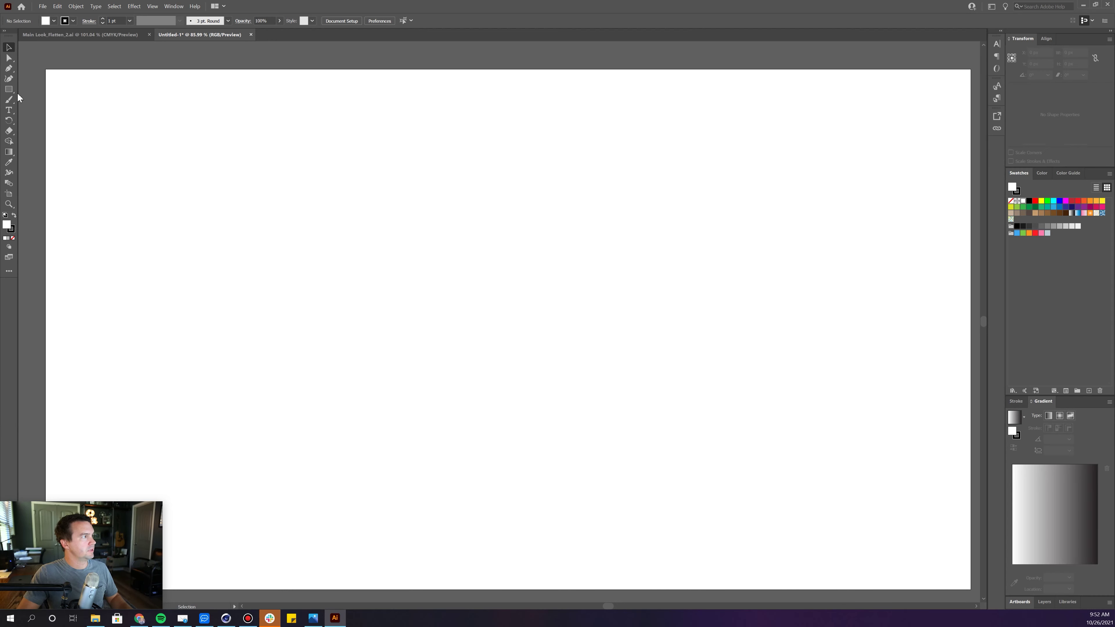
Step: Set the fill colour to blue and the stroke to None from the control-bar swatches
{"action": "left_click", "coordinate": [54, 21]}
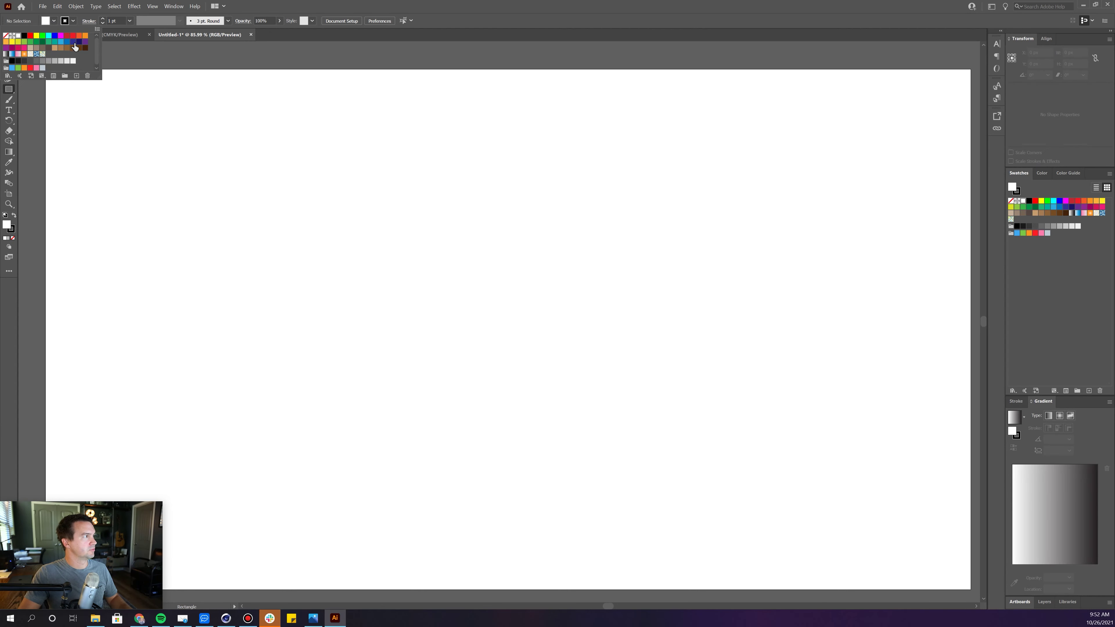
{"action": "left_click", "coordinate": [36, 36]}
{"action": "left_click", "coordinate": [65, 22]}
{"action": "left_click", "coordinate": [65, 21]}
{"action": "left_click", "coordinate": [6, 35]}
{"action": "left_click", "coordinate": [54, 21]}
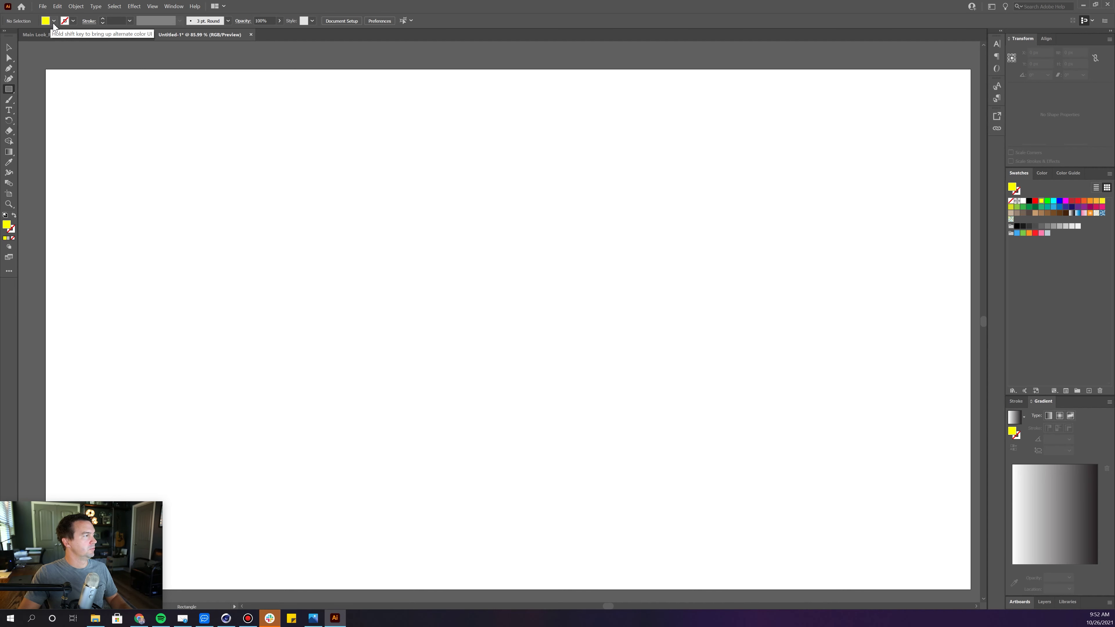
{"action": "left_click", "coordinate": [54, 20]}
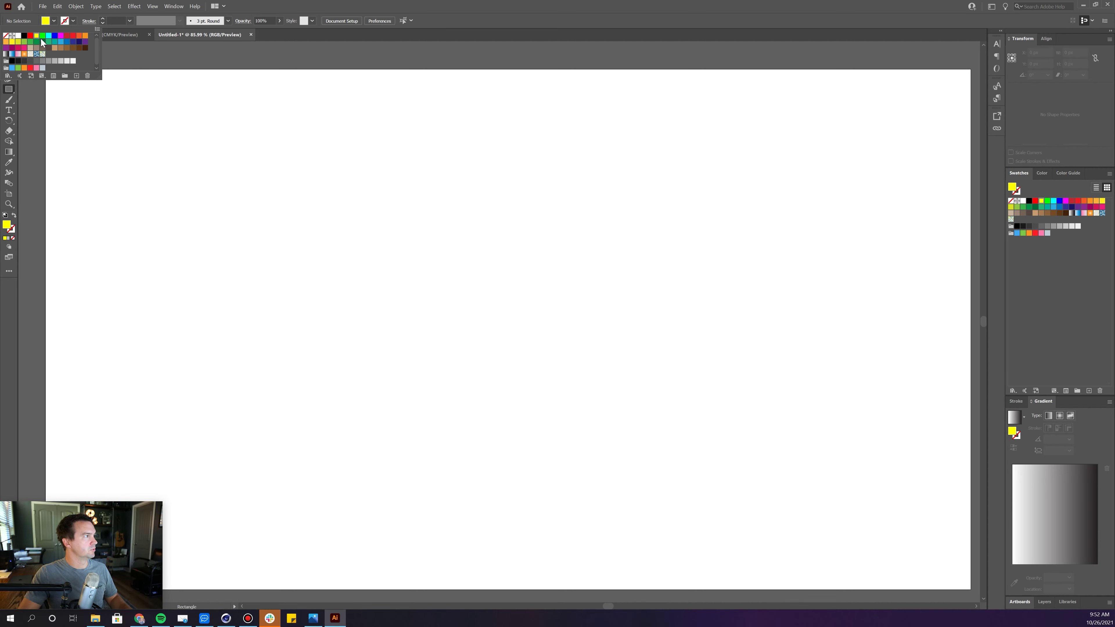
{"action": "left_click", "coordinate": [54, 36]}
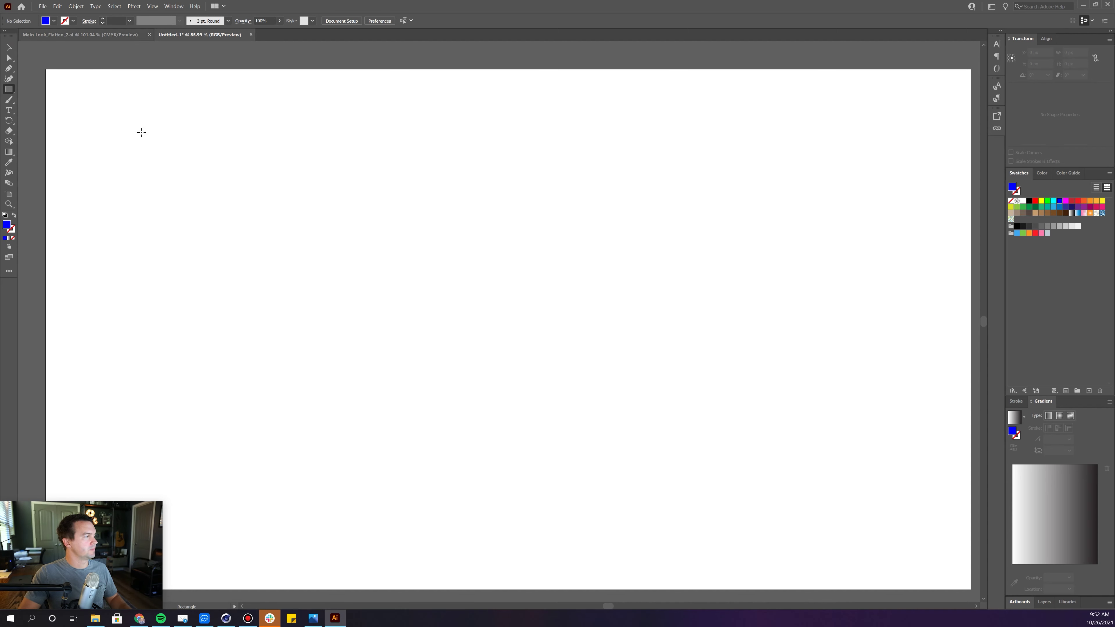
Step: Draw a 1680 × 881 px blue rectangle covering most of the artboard
{"action": "left_click_drag", "start_coordinate": [91, 116], "coordinate": [120, 180]}
{"action": "left_click_drag", "start_coordinate": [808, 527], "coordinate": [901, 541]}
{"action": "key", "text": "v"}
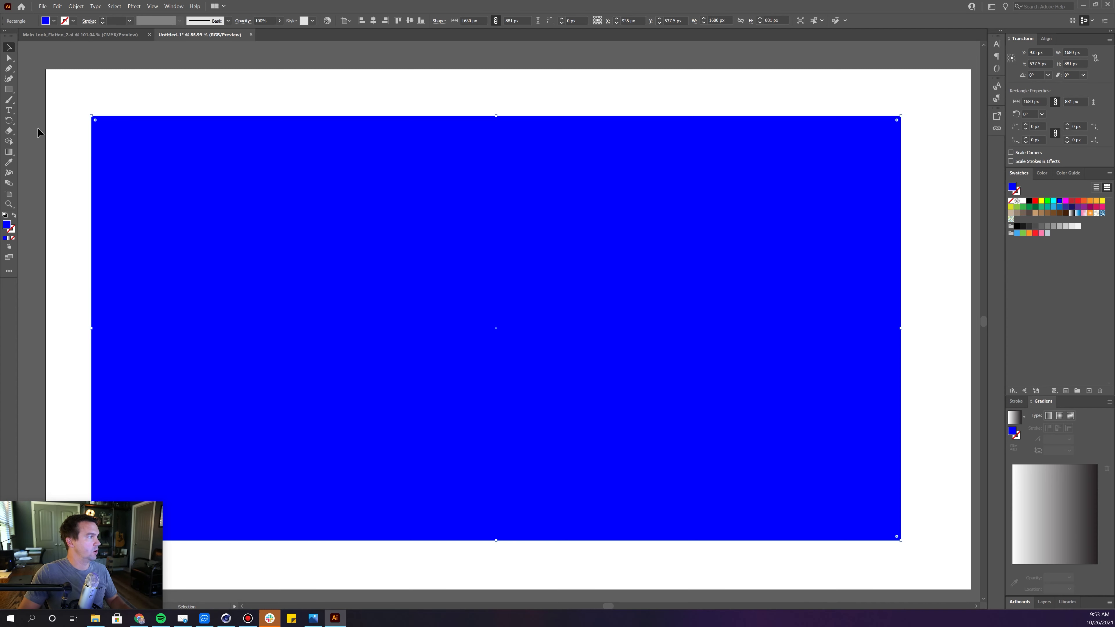
Step: Draw a 514 × 514 px circle with the Ellipse Tool, fill it yellow, and centre it on the rectangle
{"action": "left_click", "coordinate": [9, 89]}
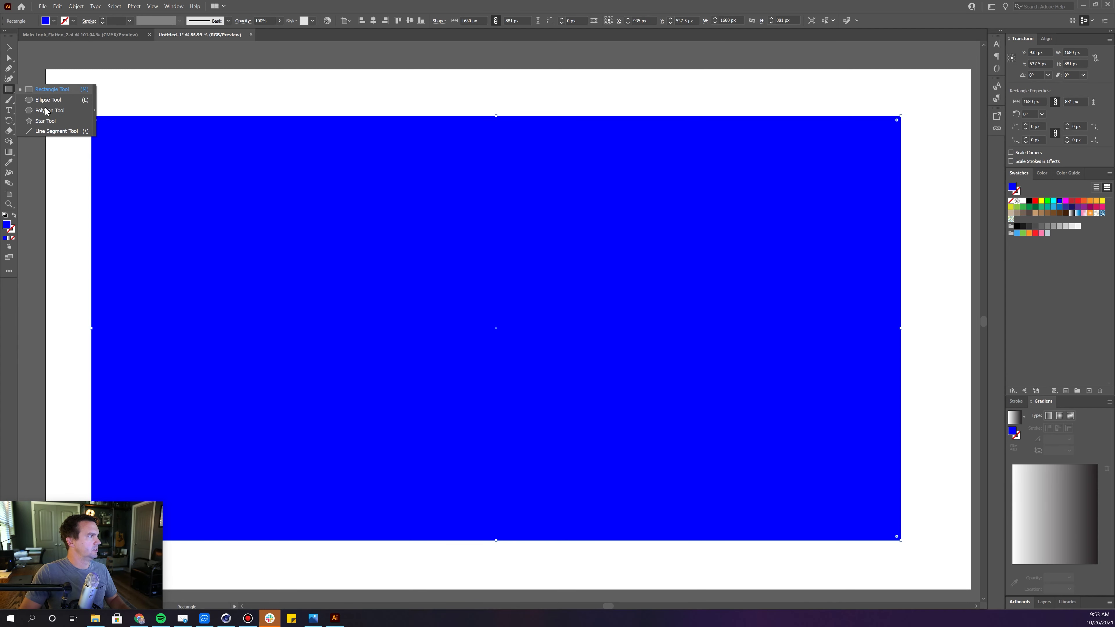
{"action": "left_click", "coordinate": [46, 100]}
{"action": "left_click_drag", "start_coordinate": [373, 224], "coordinate": [621, 393], "text": "shift"}
{"action": "key", "text": "v"}
{"action": "left_click_drag", "start_coordinate": [505, 375], "coordinate": [498, 343]}
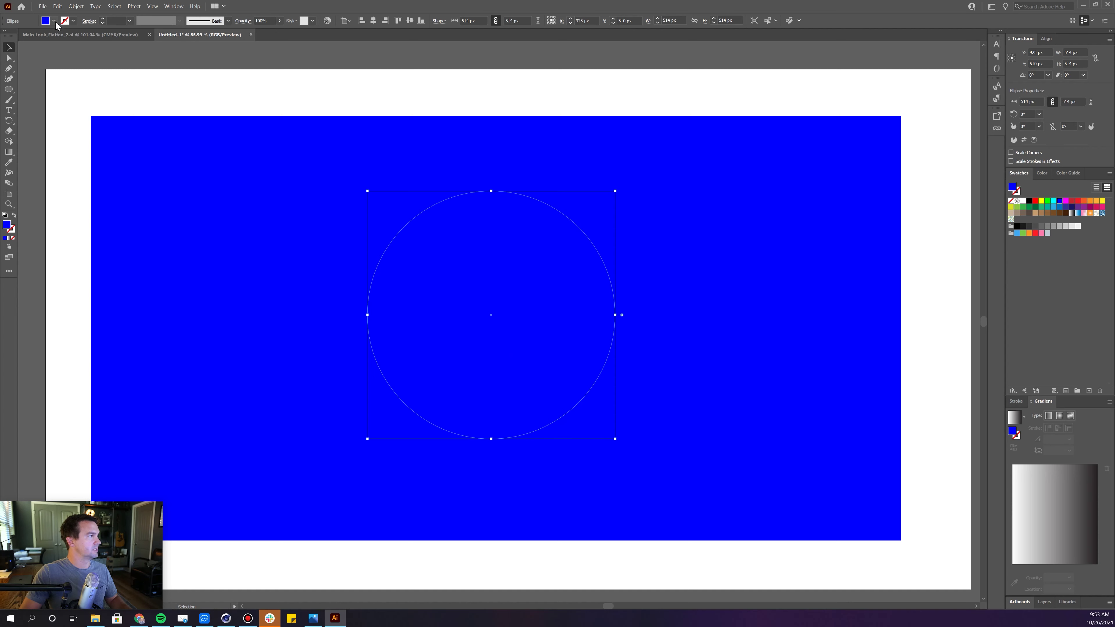
{"action": "left_click", "coordinate": [54, 21]}
{"action": "left_click", "coordinate": [36, 36]}
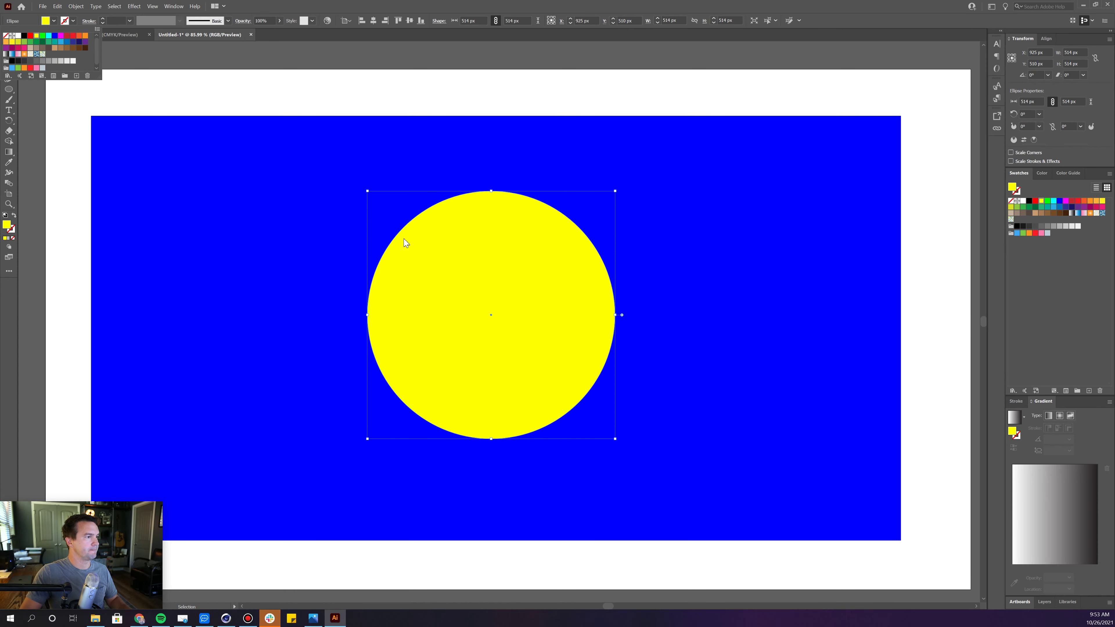
{"action": "left_click_drag", "start_coordinate": [468, 274], "coordinate": [482, 293]}
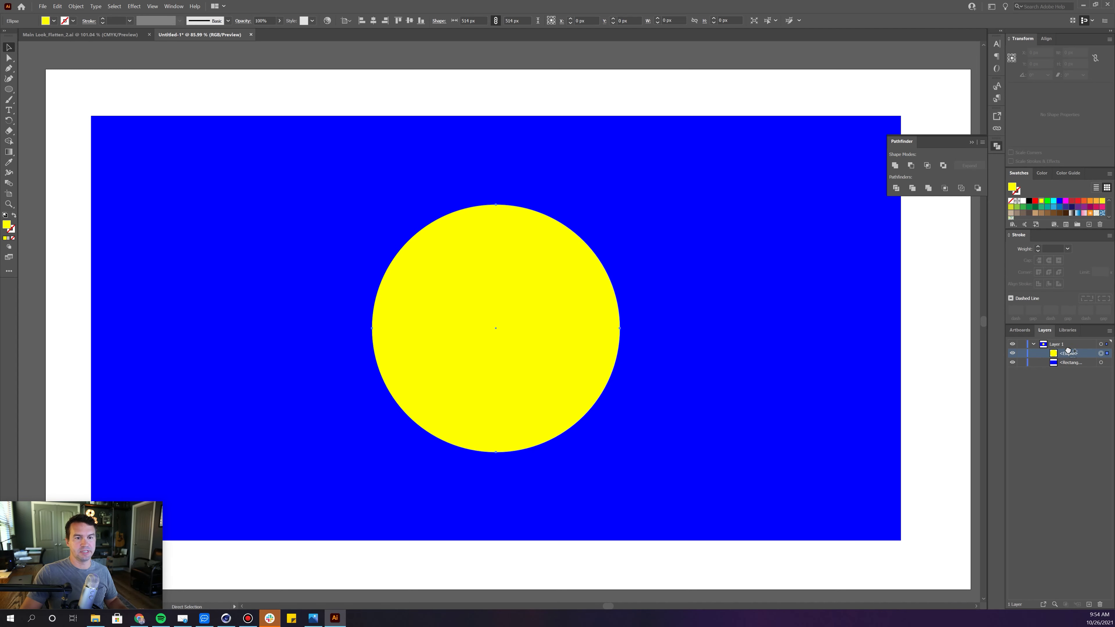
Step: Duplicate the yellow circle and hide the top copy in the Layers panel
{"action": "left_click_drag", "start_coordinate": [1068, 356], "coordinate": [1072, 359], "text": "alt"}
{"action": "left_click", "coordinate": [1071, 355]}
{"action": "left_click", "coordinate": [1070, 363]}
{"action": "key", "text": "v"}
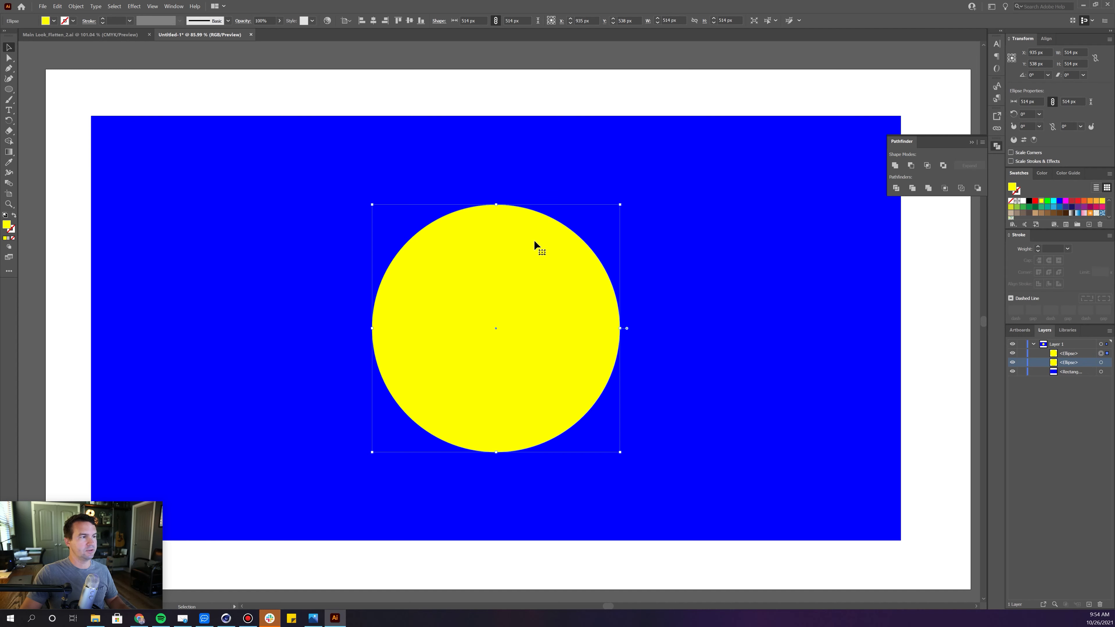
{"action": "left_click", "coordinate": [1013, 354]}
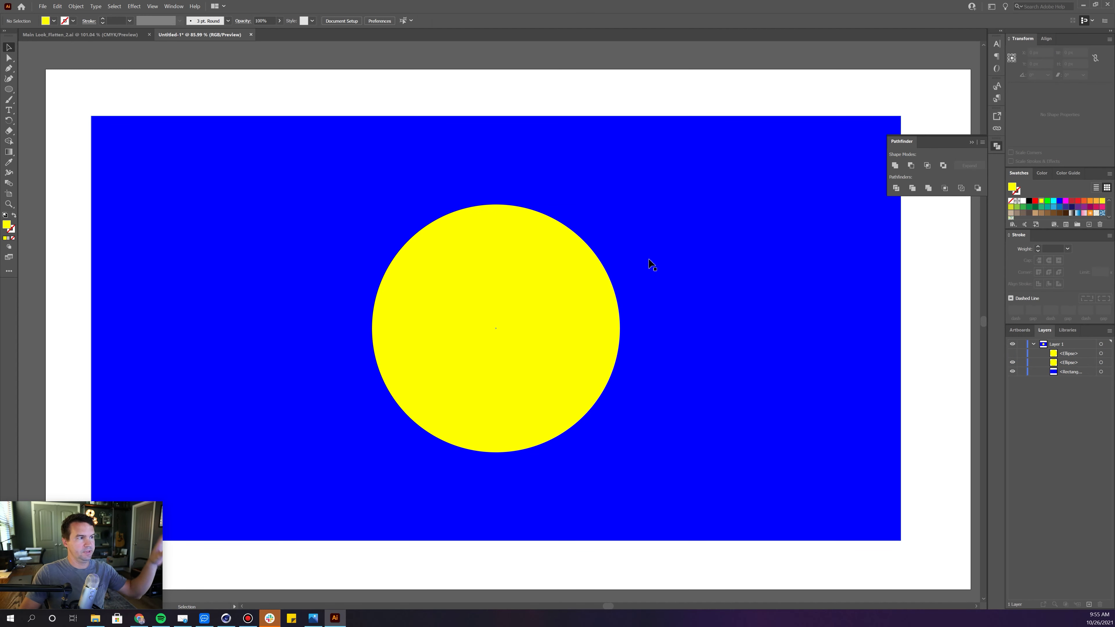
Step: Select the circle and background rectangle and apply Pathfinder Exclude to cut the hole
{"action": "left_click", "coordinate": [1107, 362]}
{"action": "left_click", "coordinate": [1107, 372], "text": "shift"}
{"action": "left_click", "coordinate": [1067, 371], "text": "shift"}
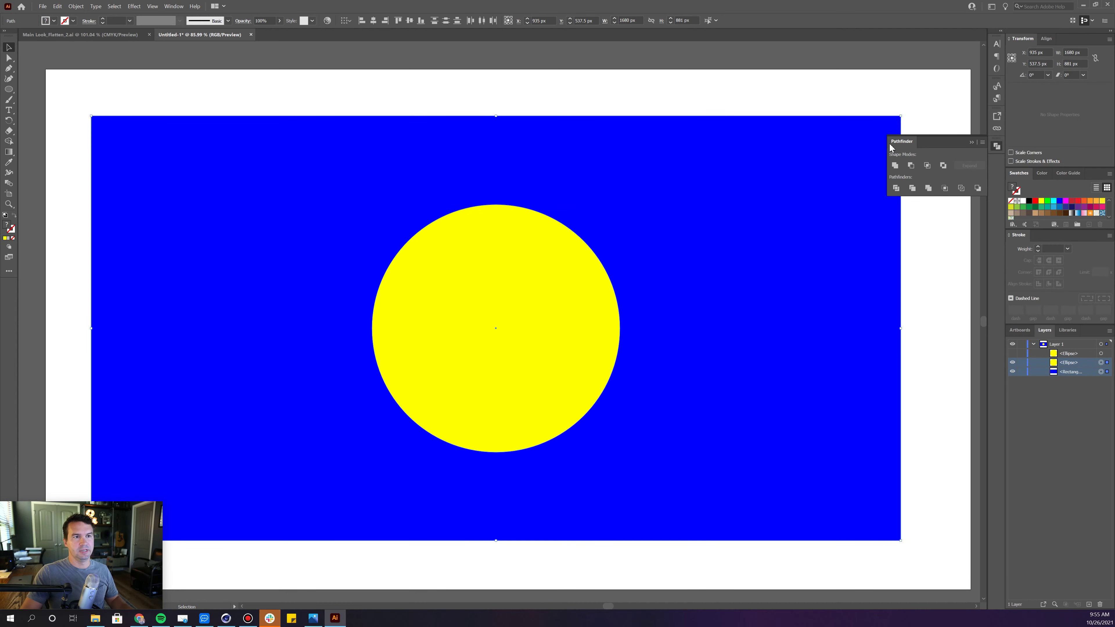
{"action": "left_click", "coordinate": [996, 146]}
{"action": "left_click", "coordinate": [943, 165]}
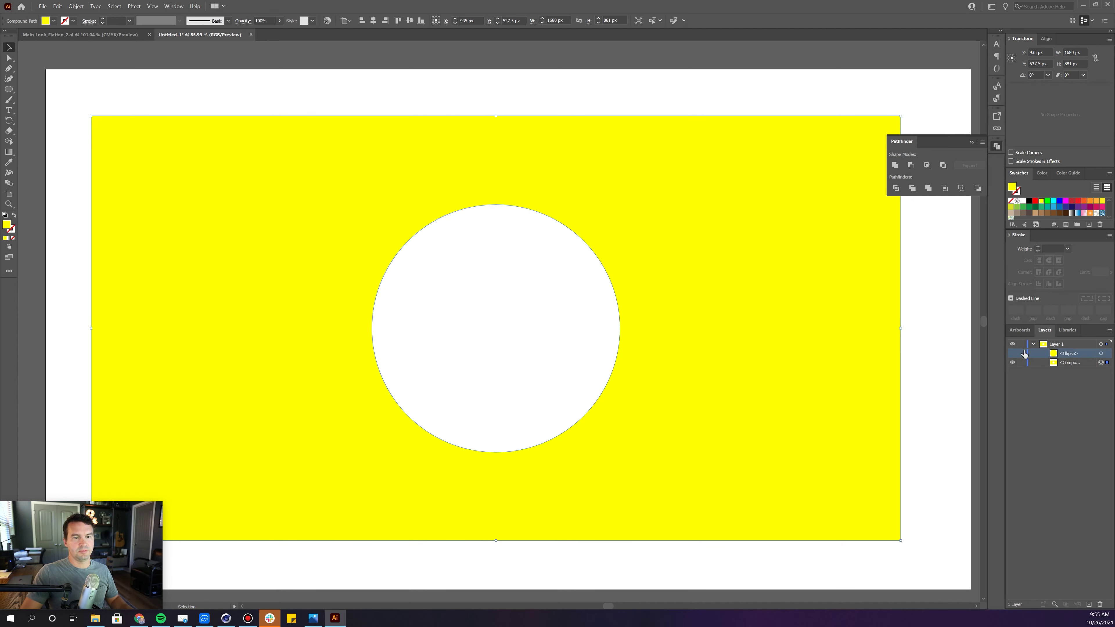
Step: Show the hidden circle copy again and select it for recolouring
{"action": "left_click", "coordinate": [1012, 353]}
{"action": "left_click", "coordinate": [1100, 353]}
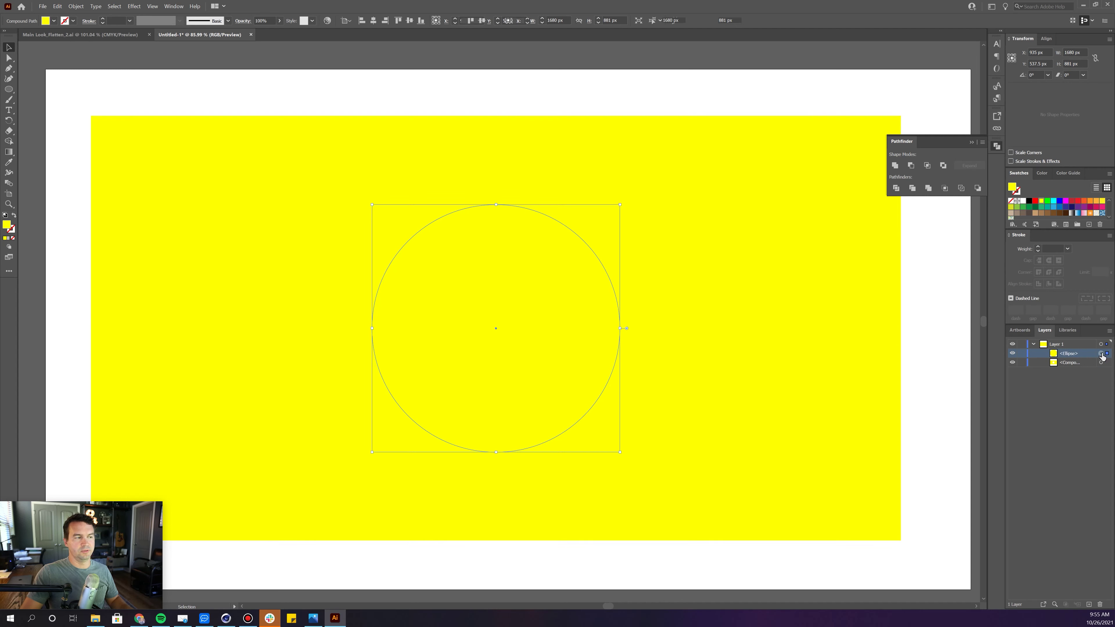
{"action": "left_click", "coordinate": [54, 22]}
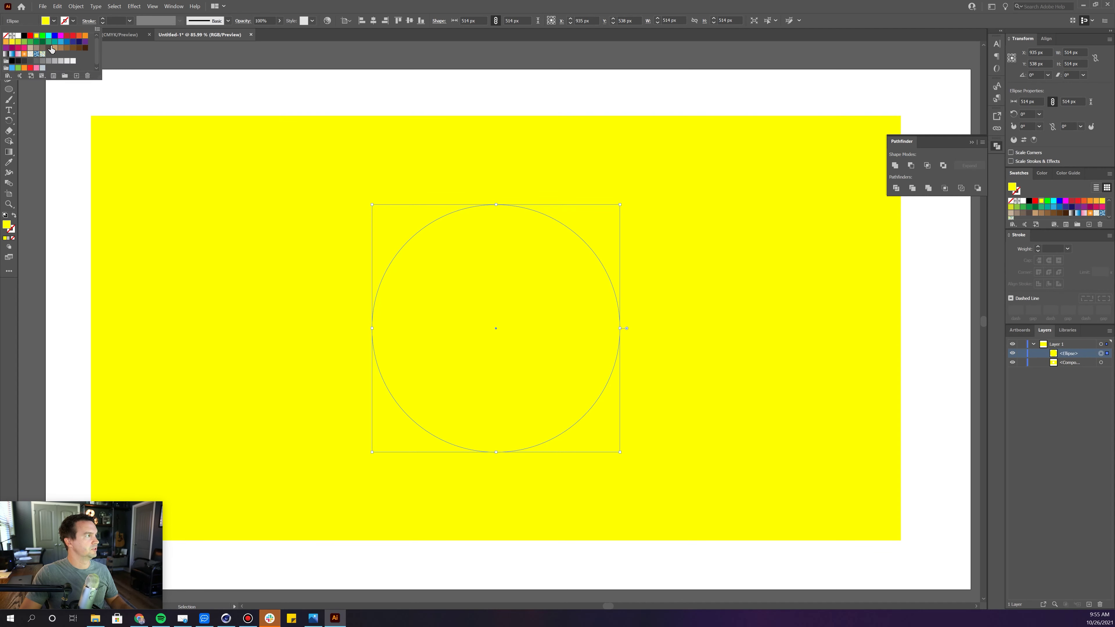
Step: Fill the 514 px circle copy light orange, then pick the Star Tool from the shape flyout
{"action": "left_click", "coordinate": [6, 43]}
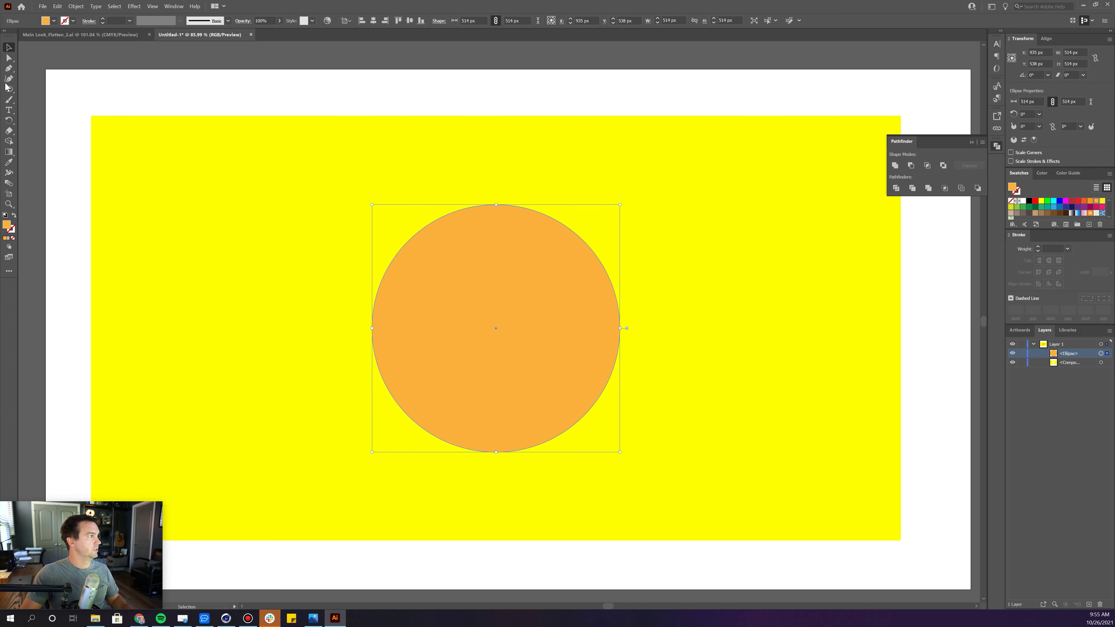
{"action": "left_click", "coordinate": [9, 89]}
{"action": "left_click", "coordinate": [46, 118]}
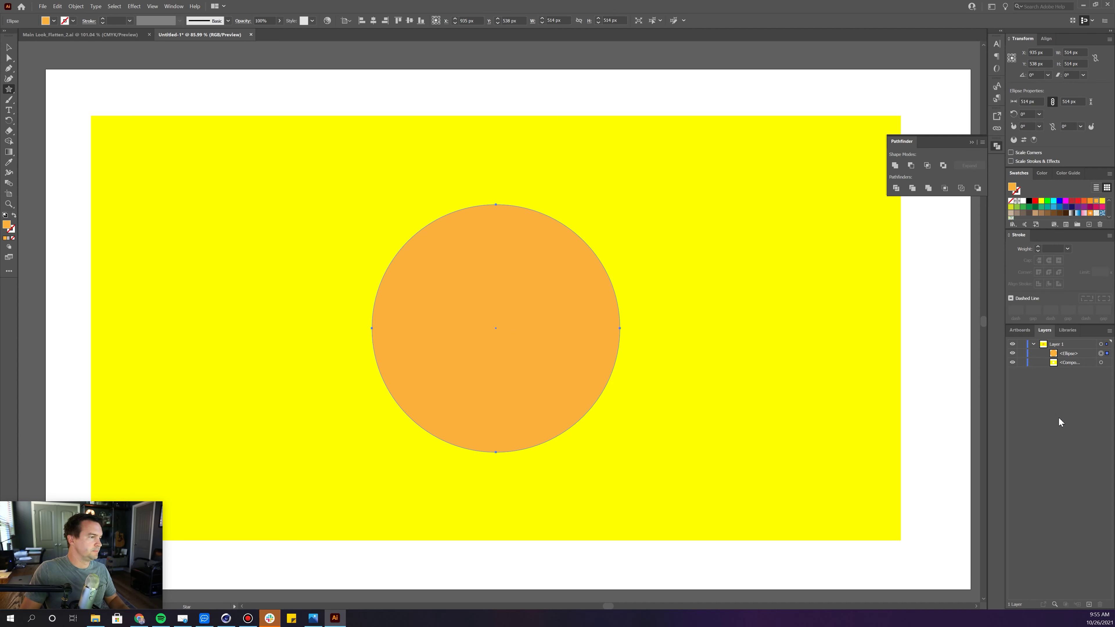
Step: Draw a green five-point star centred in the orange circle and select the lower star copy
{"action": "mouse_move", "coordinate": [663, 240]}
{"action": "left_mouse_down"}
{"action": "mouse_move", "coordinate": [756, 308]}
{"action": "mouse_move", "coordinate": [722, 299]}
{"action": "mouse_move", "coordinate": [748, 327]}
{"action": "mouse_move", "coordinate": [745, 310]}
{"action": "left_mouse_up"}
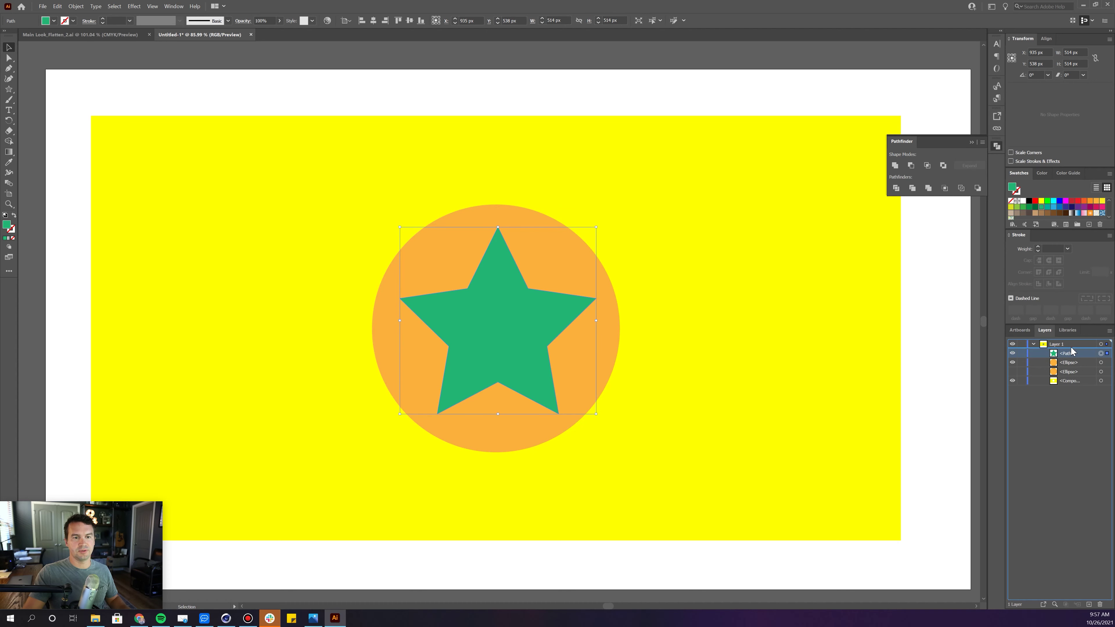
{"action": "left_click", "coordinate": [1101, 362]}
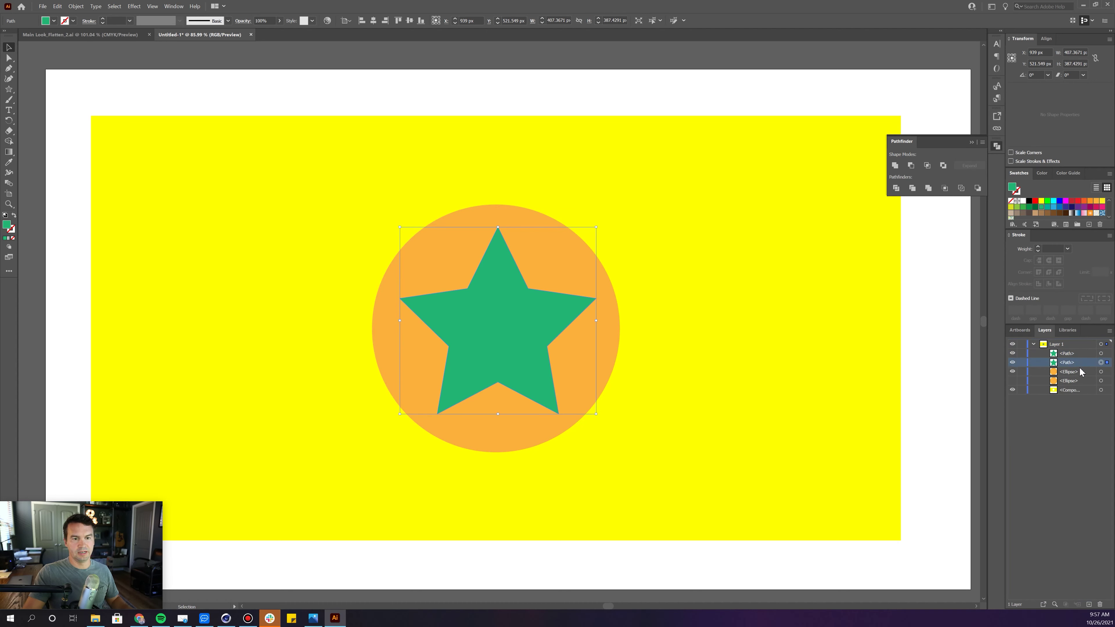
Step: Exclude the star from the circle with Pathfinder, hide the star copy, check the hole, and deselect
{"action": "left_click", "coordinate": [1101, 372], "text": "shift"}
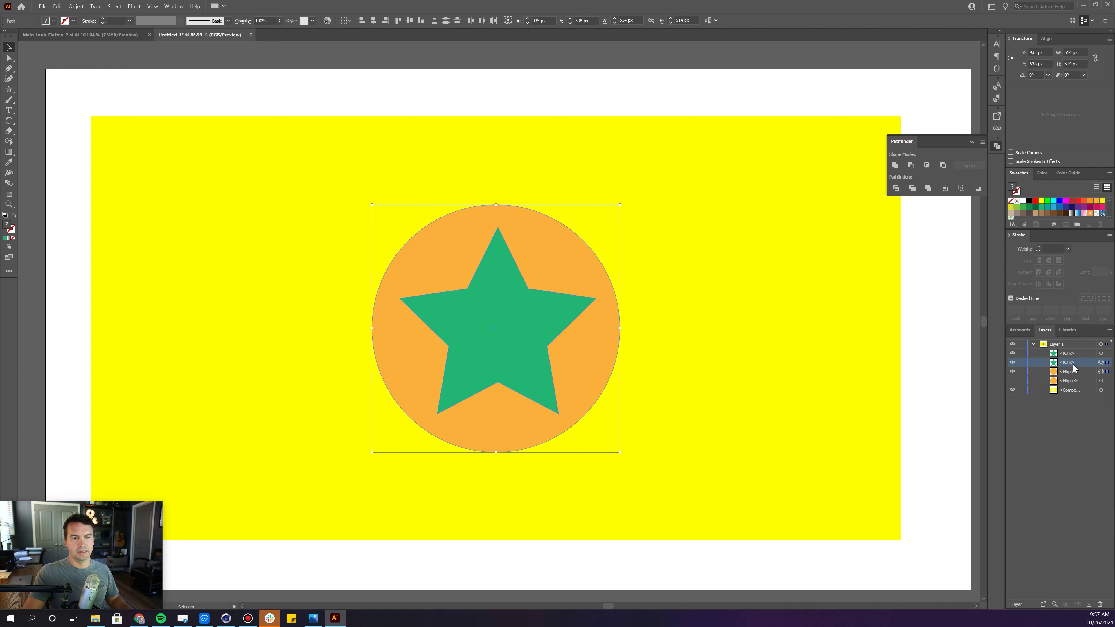
{"action": "left_click", "coordinate": [1087, 375], "text": "shift"}
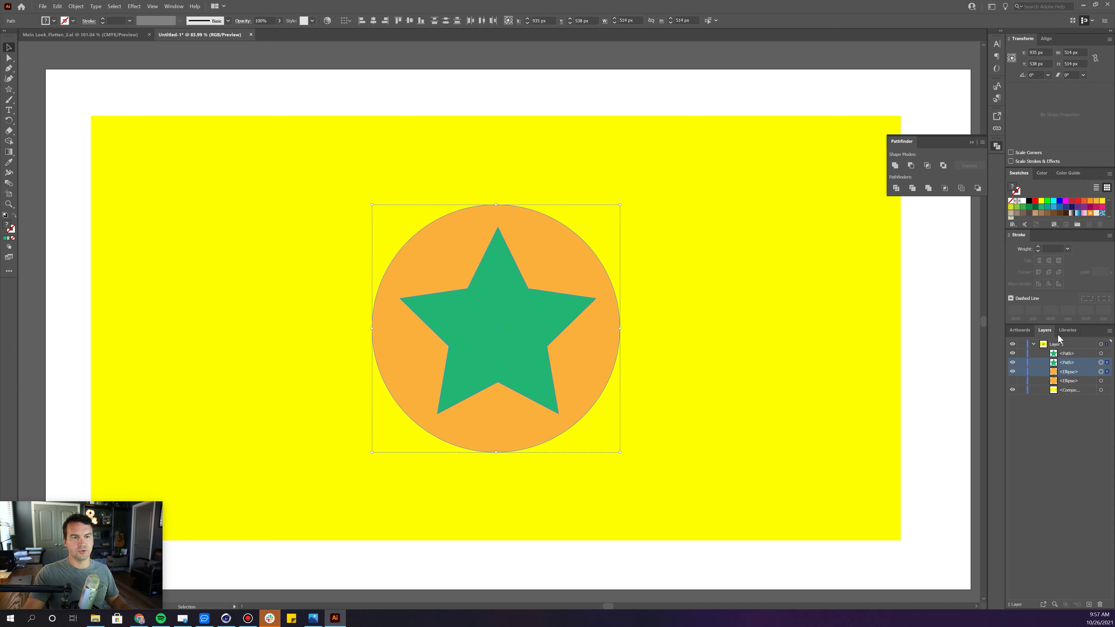
{"action": "left_click", "coordinate": [943, 166]}
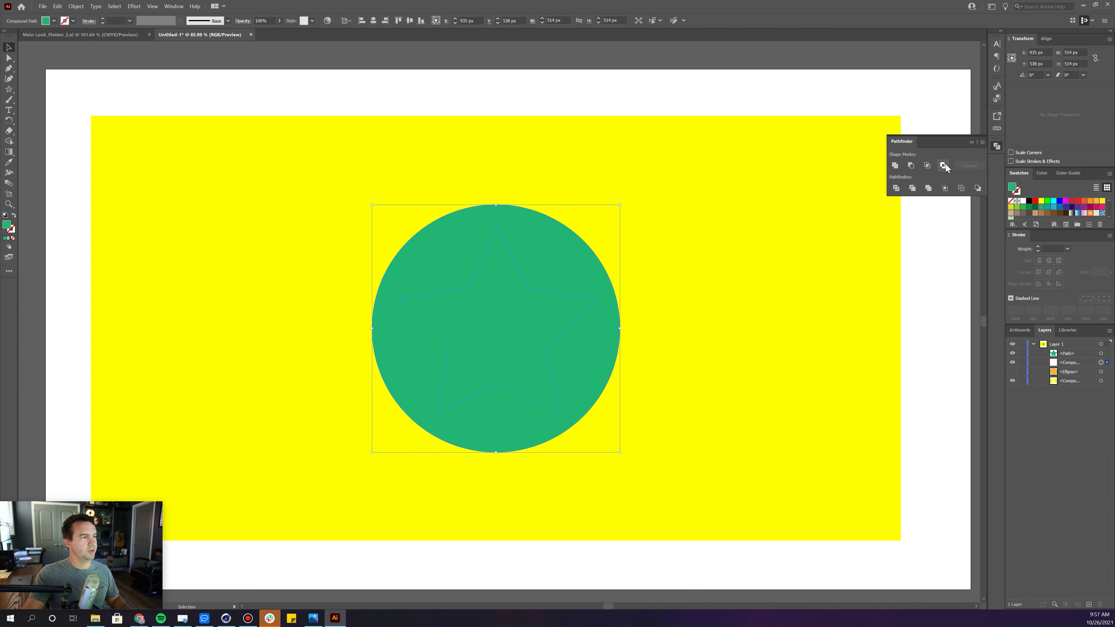
{"action": "left_click", "coordinate": [1013, 354]}
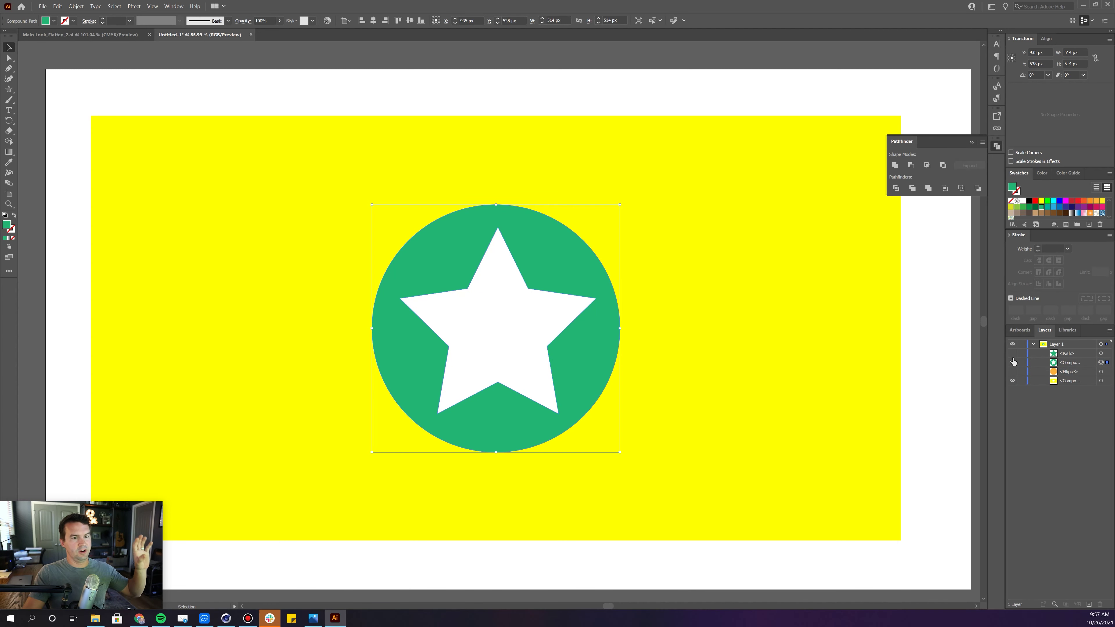
{"action": "left_click", "coordinate": [1013, 381]}
{"action": "left_click", "coordinate": [1013, 381]}
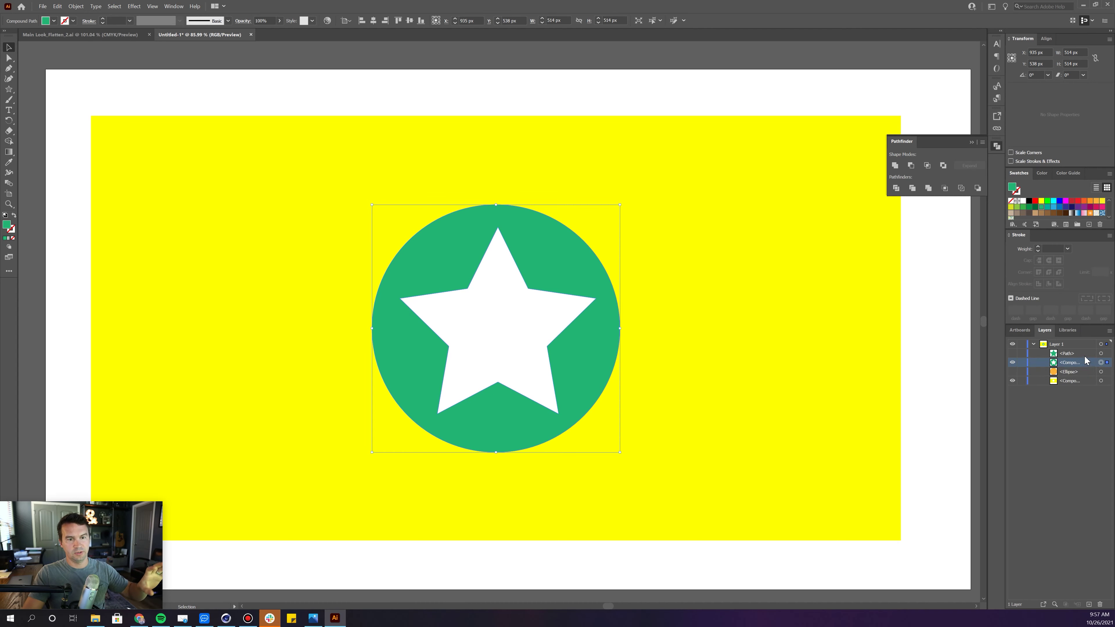
{"action": "key", "text": "ctrl+shift+a"}
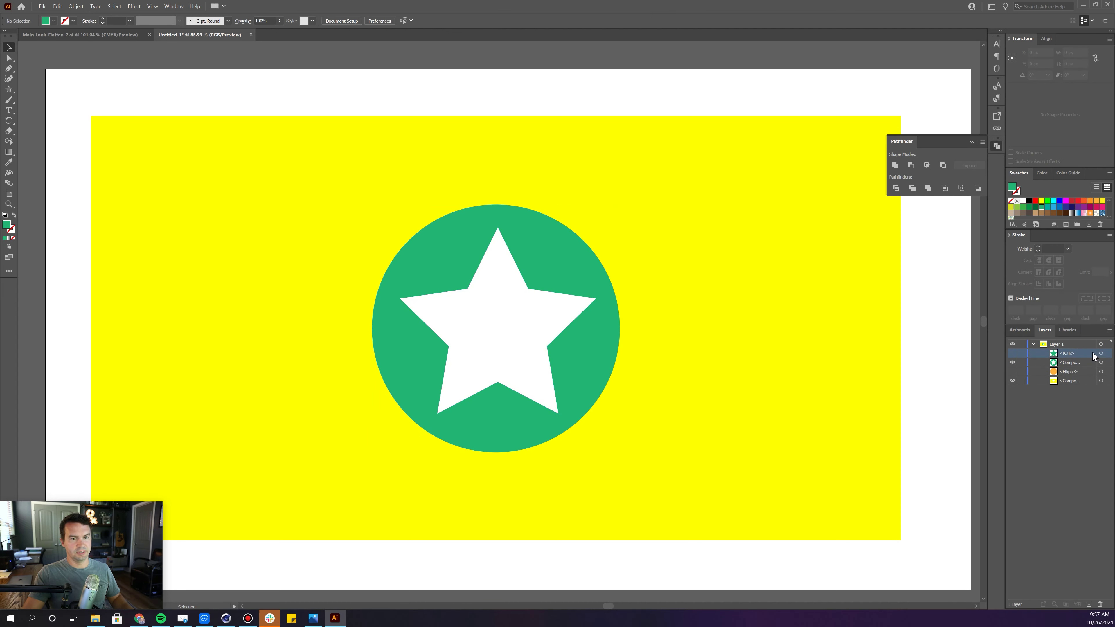
Step: Unhide the star copy and fill it red
{"action": "left_click", "coordinate": [1012, 354]}
{"action": "left_click", "coordinate": [1101, 353]}
{"action": "left_click", "coordinate": [53, 21]}
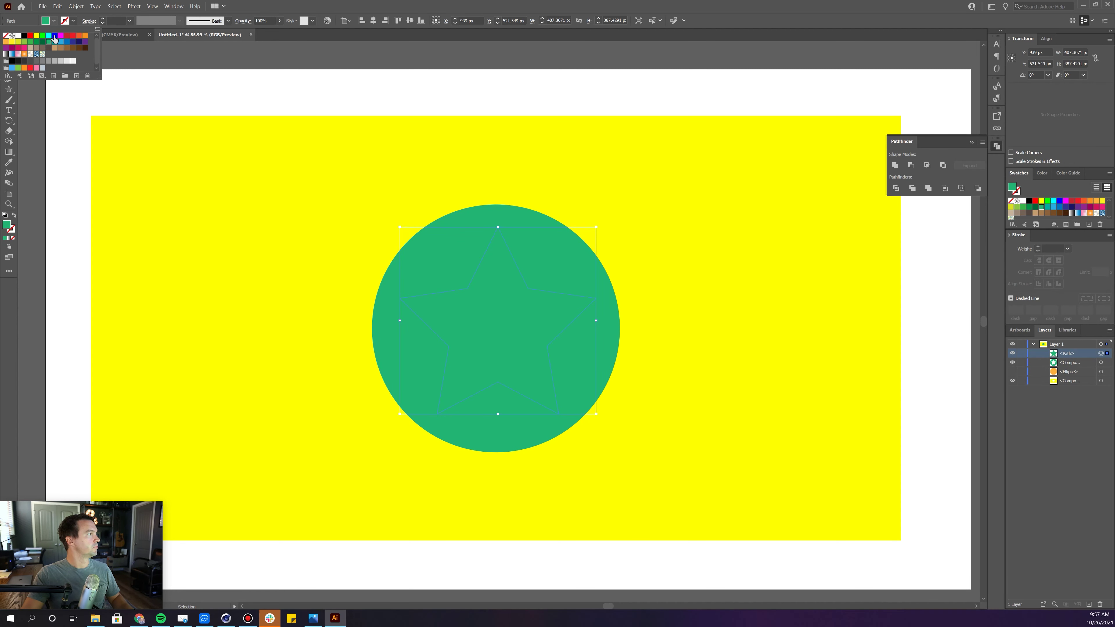
{"action": "left_click", "coordinate": [24, 35]}
{"action": "left_click", "coordinate": [31, 35]}
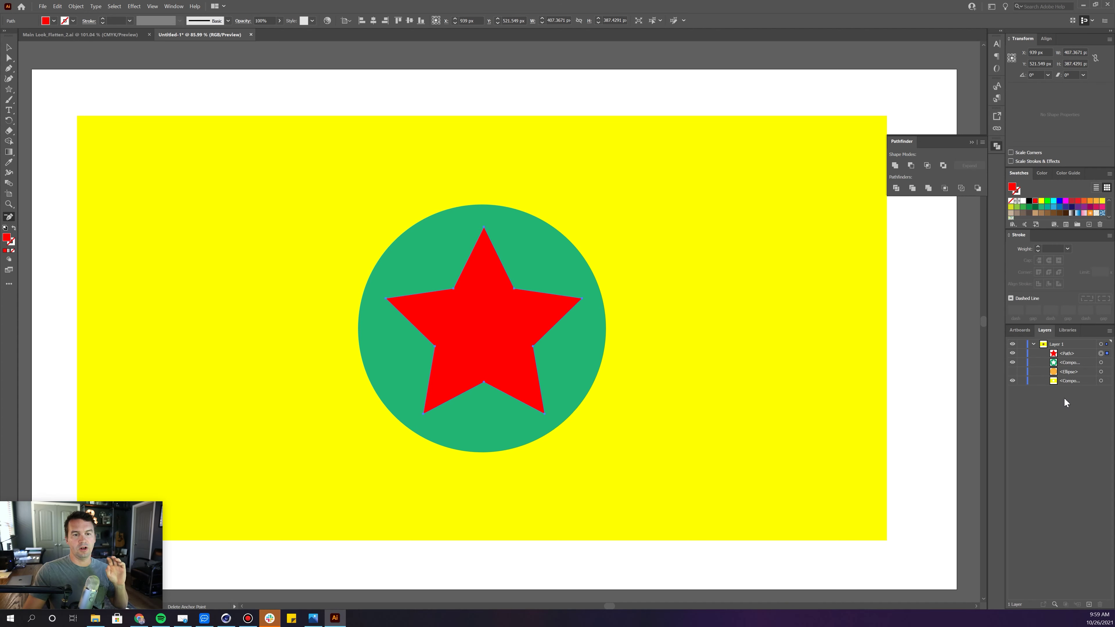
Step: Add four new layers, move the star into Layer 5, and rename it Star
{"action": "left_click", "coordinate": [1068, 354]}
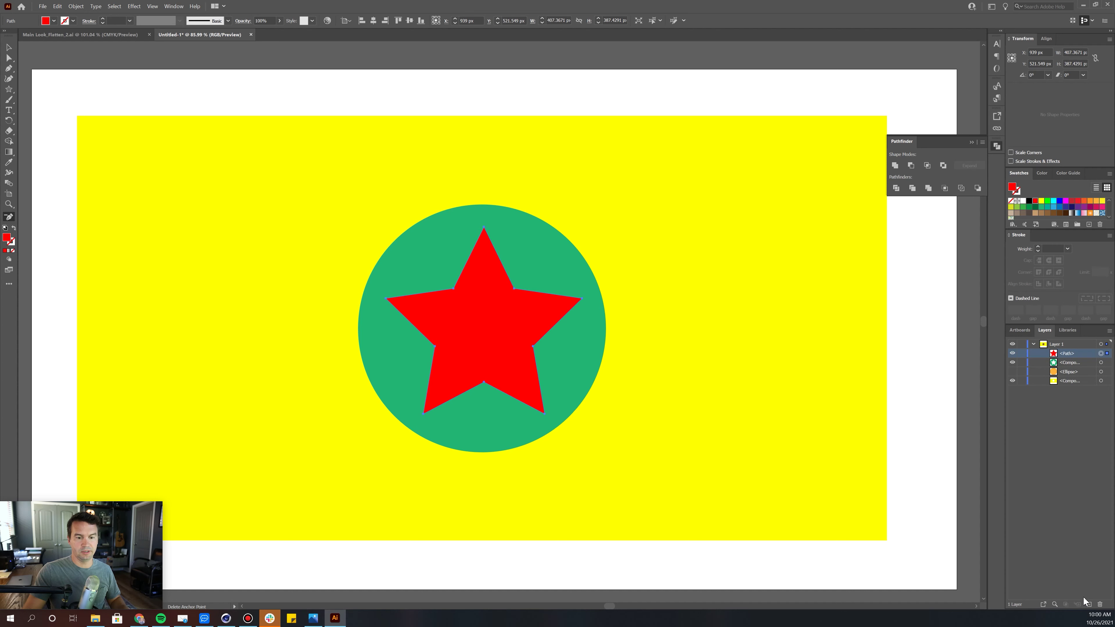
{"action": "left_click", "coordinate": [1090, 606]}
{"action": "left_click", "coordinate": [1089, 605]}
{"action": "left_click", "coordinate": [1090, 605]}
{"action": "left_click", "coordinate": [1089, 605]}
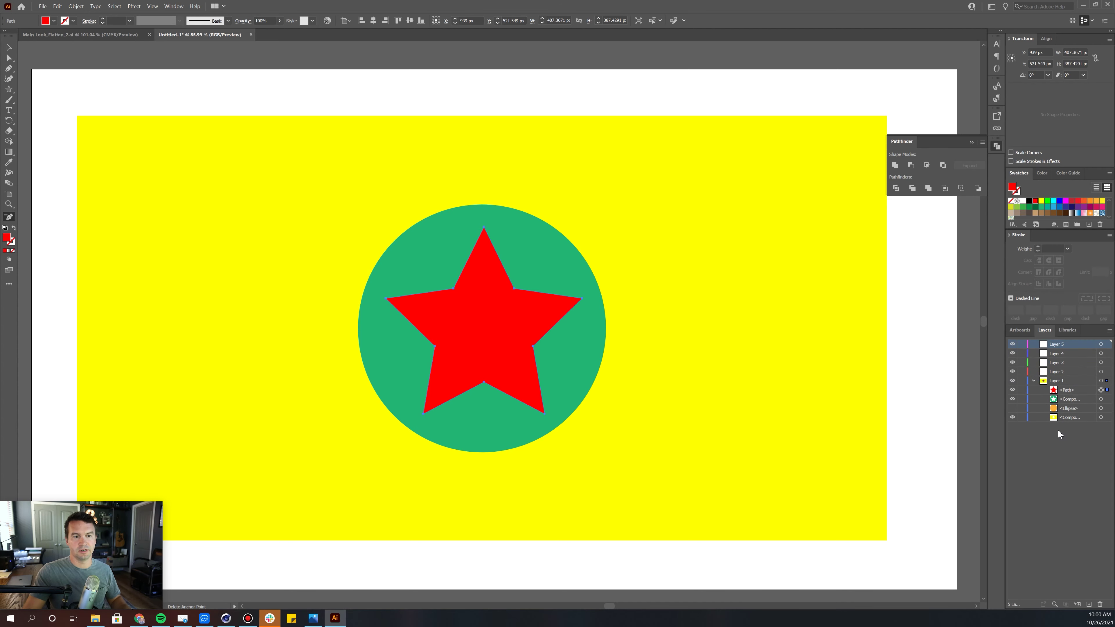
{"action": "left_click", "coordinate": [1065, 392]}
{"action": "left_click_drag", "start_coordinate": [1068, 395], "coordinate": [1061, 348]}
{"action": "key", "text": "r"}
Step: Name the star's layer Star, and move the green circle into its own layer named Circle
{"action": "double_click", "coordinate": [1059, 346]}
{"action": "type", "text": "Star"}
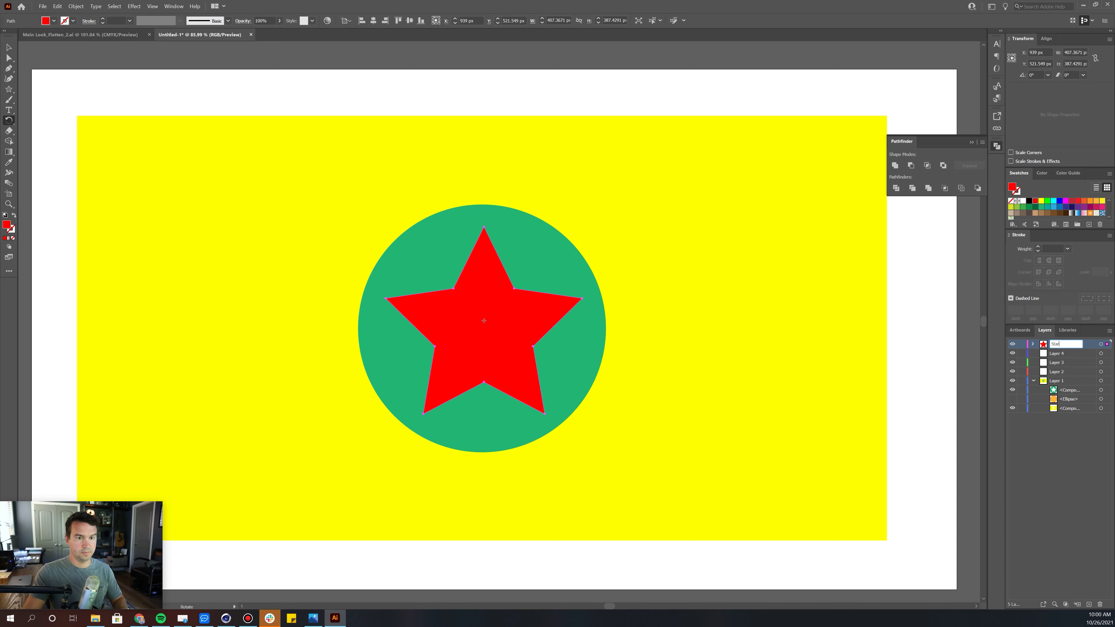
{"action": "key", "text": "Return"}
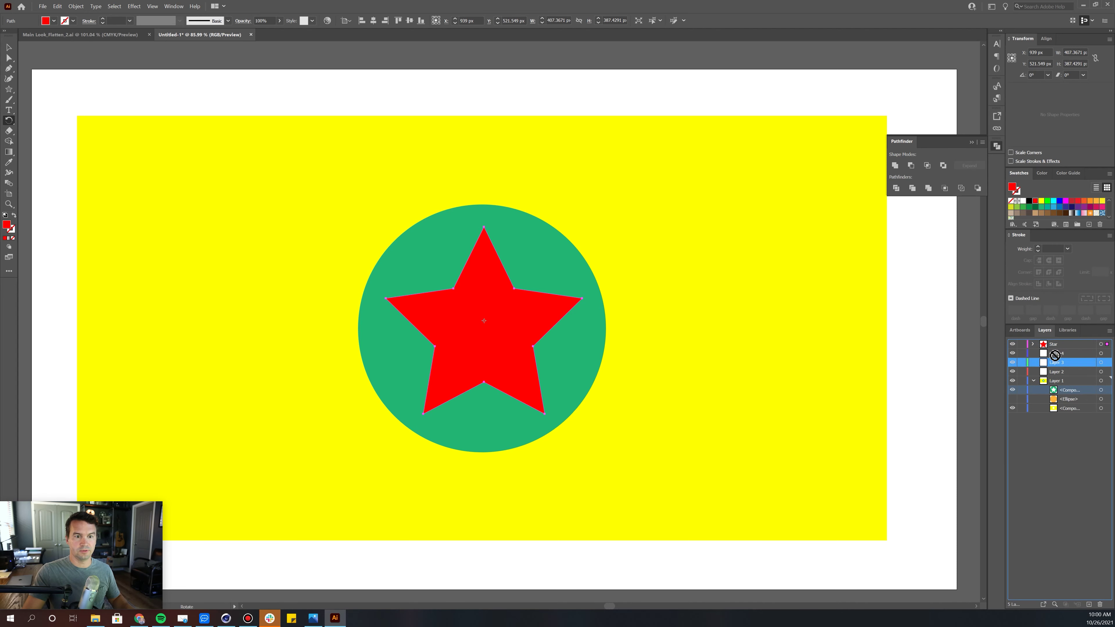
{"action": "left_click_drag", "start_coordinate": [1056, 353], "coordinate": [1057, 353]}
{"action": "double_click", "coordinate": [1057, 352]}
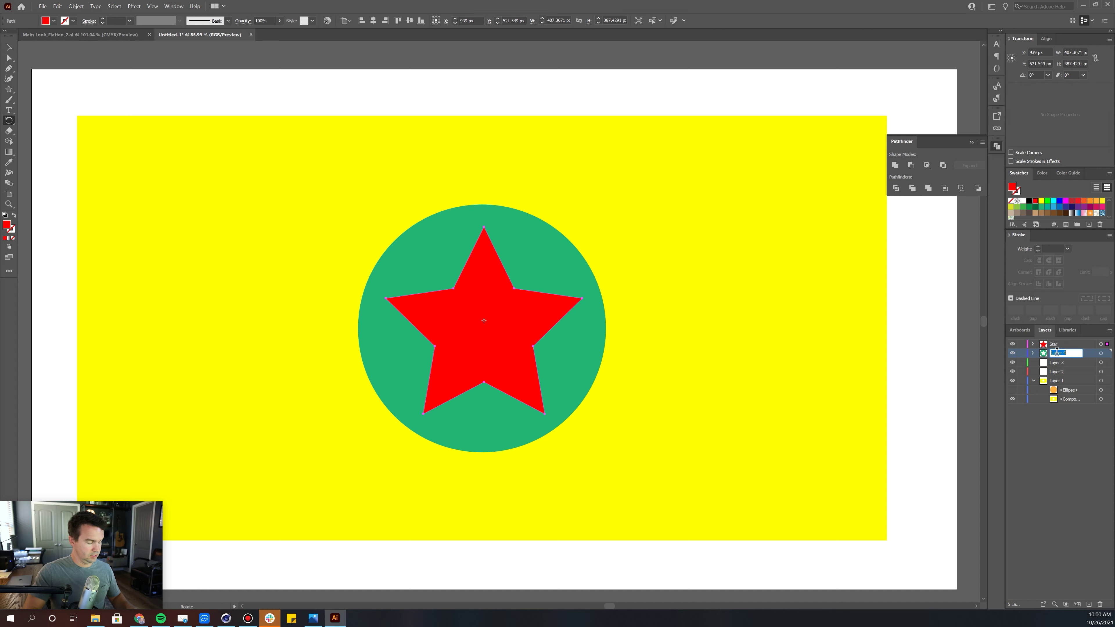
{"action": "type", "text": "Circle"}
{"action": "key", "text": "Return"}
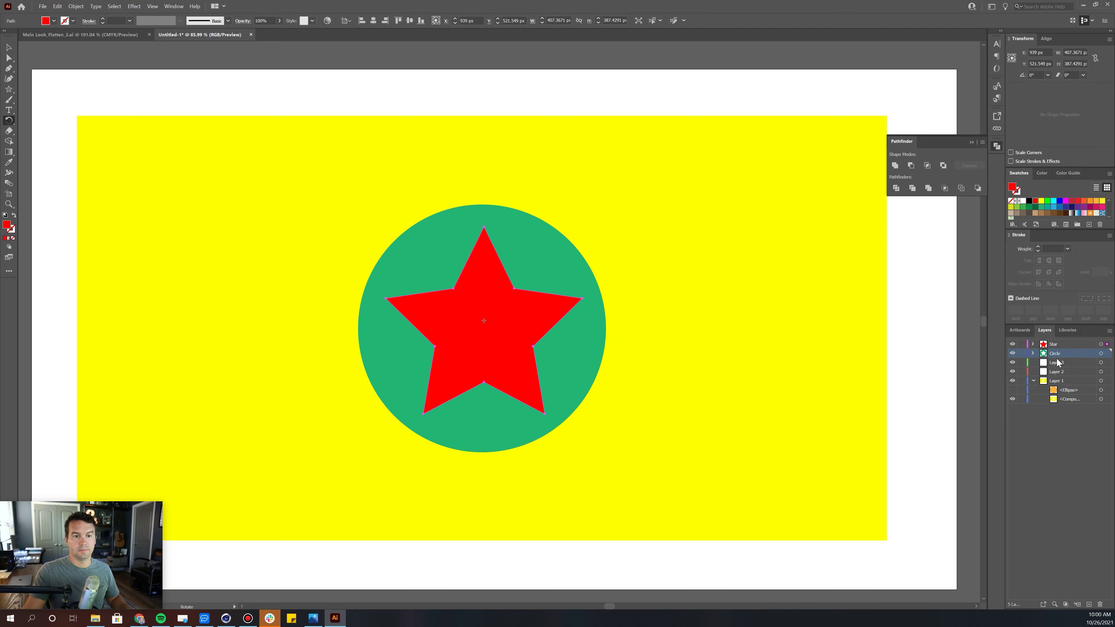
Step: Delete the leftover ellipse and move the yellow background into its own layer named Background
{"action": "left_click", "coordinate": [1067, 392]}
{"action": "key", "text": "Delete"}
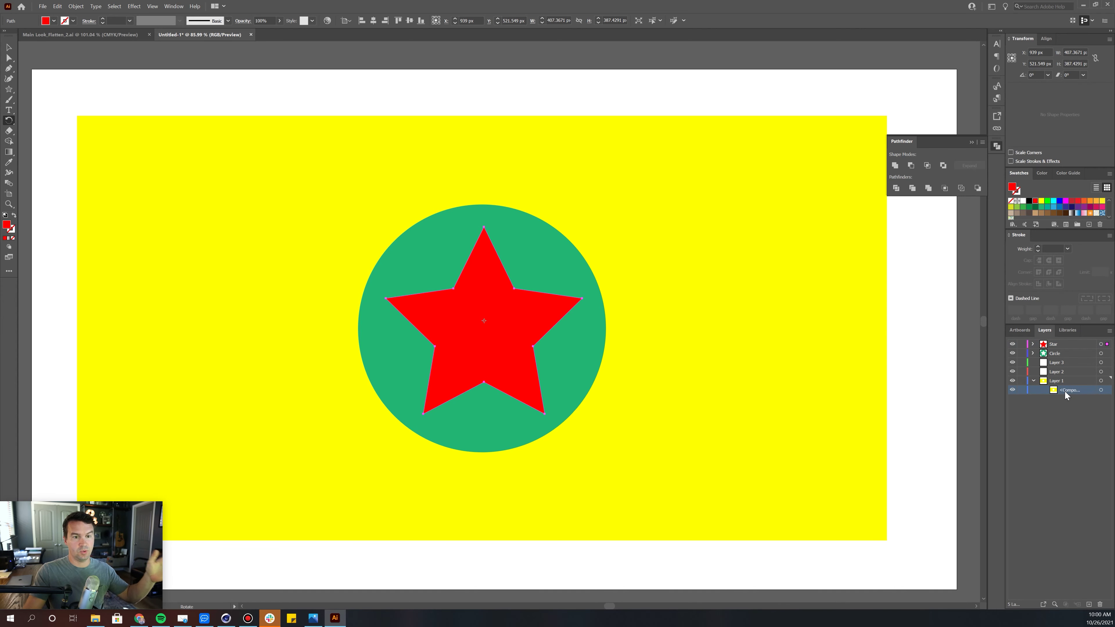
{"action": "left_click_drag", "start_coordinate": [1067, 393], "coordinate": [1057, 362]}
{"action": "double_click", "coordinate": [1056, 362]}
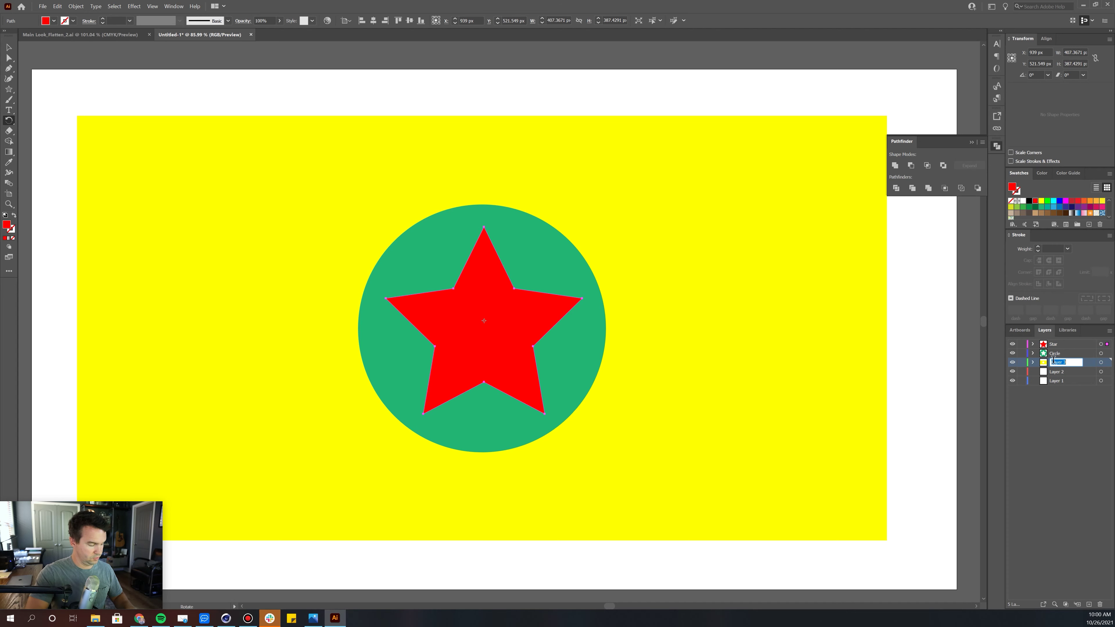
{"action": "type", "text": "Background"}
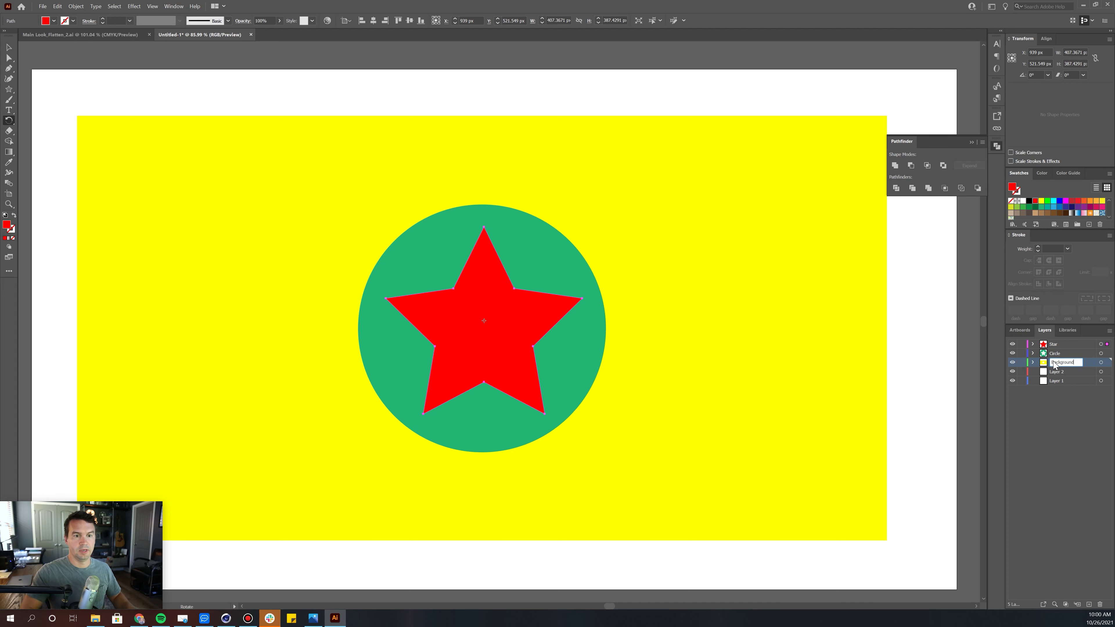
{"action": "key", "text": "Return"}
Step: Delete the empty Layers 1 and 2, then return to Main_Look_Flatten_2.ai
{"action": "left_click", "coordinate": [1060, 373]}
{"action": "left_click", "coordinate": [1063, 381], "text": "shift"}
{"action": "left_click", "coordinate": [1100, 604]}
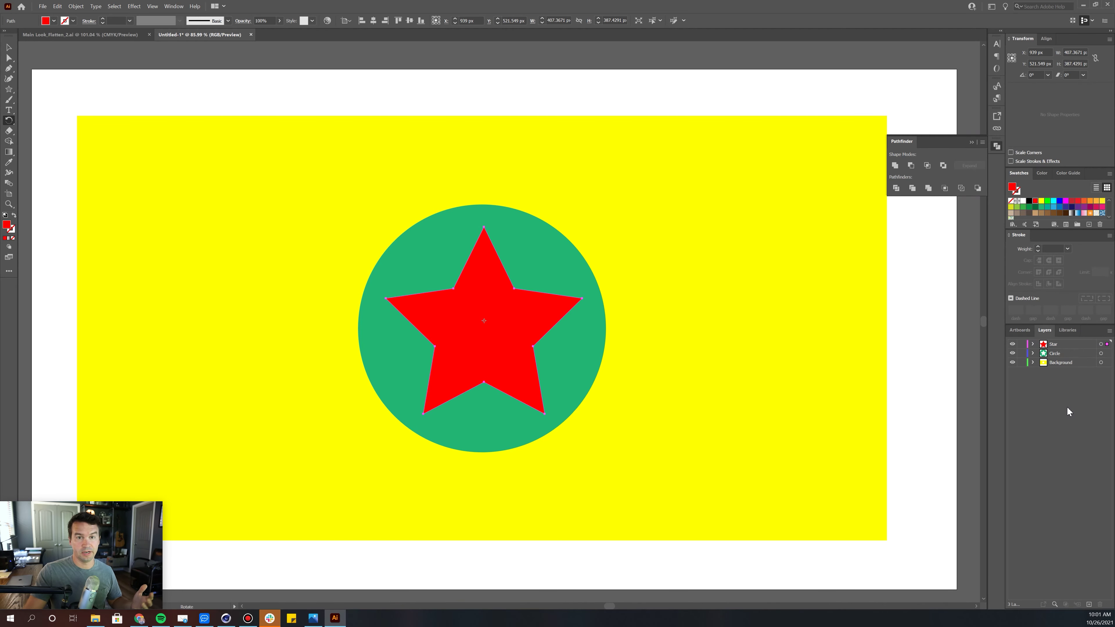
{"action": "left_click", "coordinate": [102, 33]}
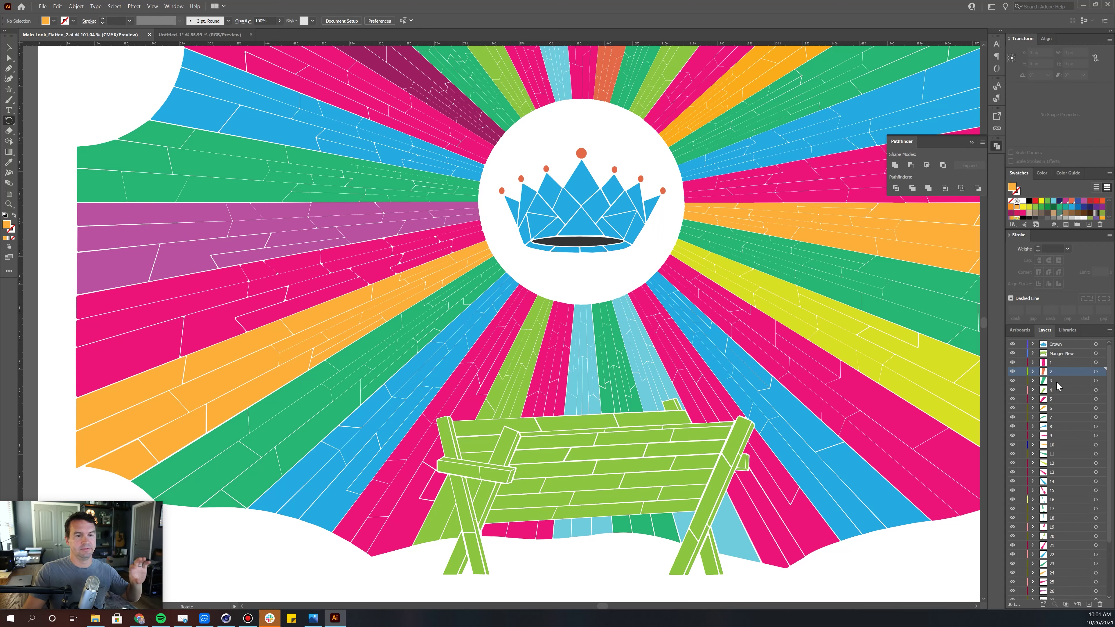
{"action": "left_click", "coordinate": [1032, 371]}
{"action": "left_click", "coordinate": [1061, 381]}
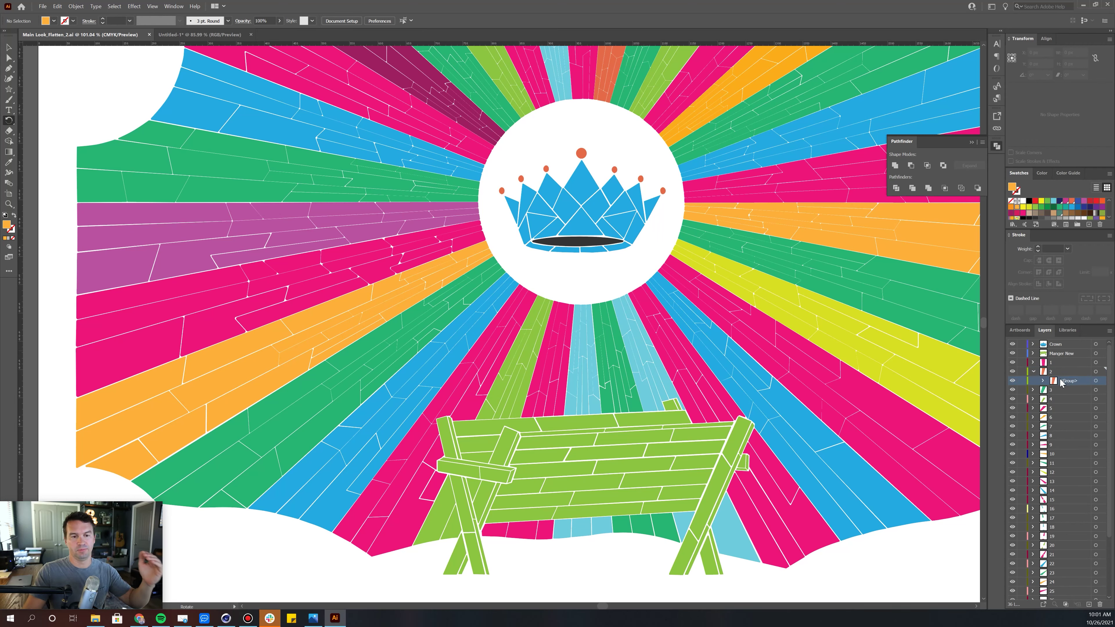
{"action": "left_click", "coordinate": [1032, 371]}
{"action": "left_click", "coordinate": [200, 34]}
{"action": "left_click", "coordinate": [1101, 343]}
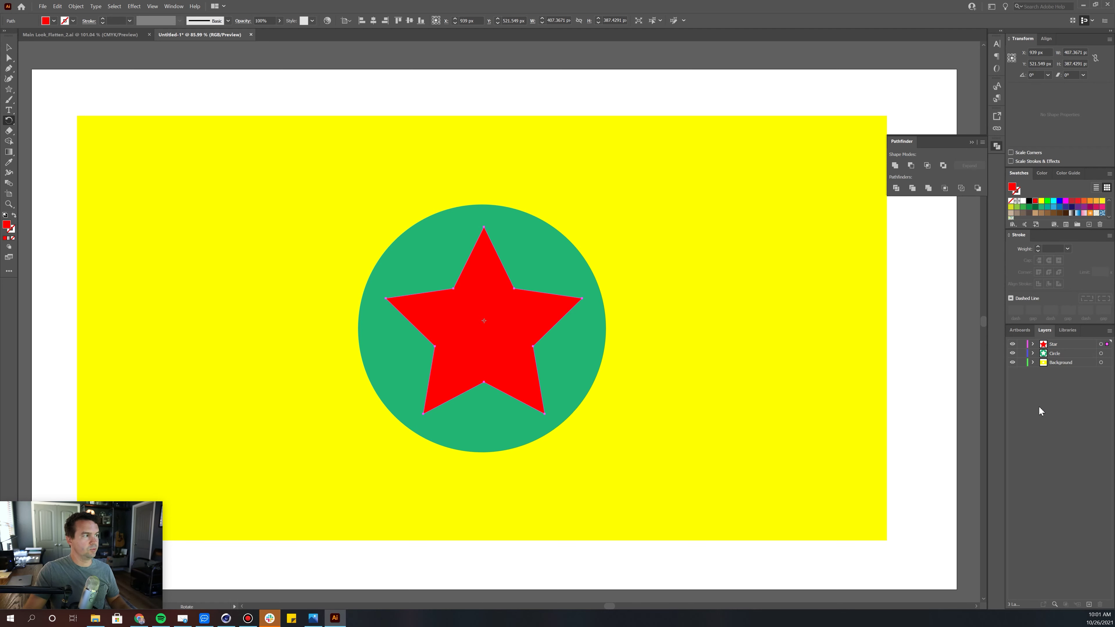
Step: Save the artwork under the new name Sample
{"action": "key", "text": "ctrl+s"}
{"action": "left_click_drag", "start_coordinate": [175, 7], "coordinate": [564, 132]}
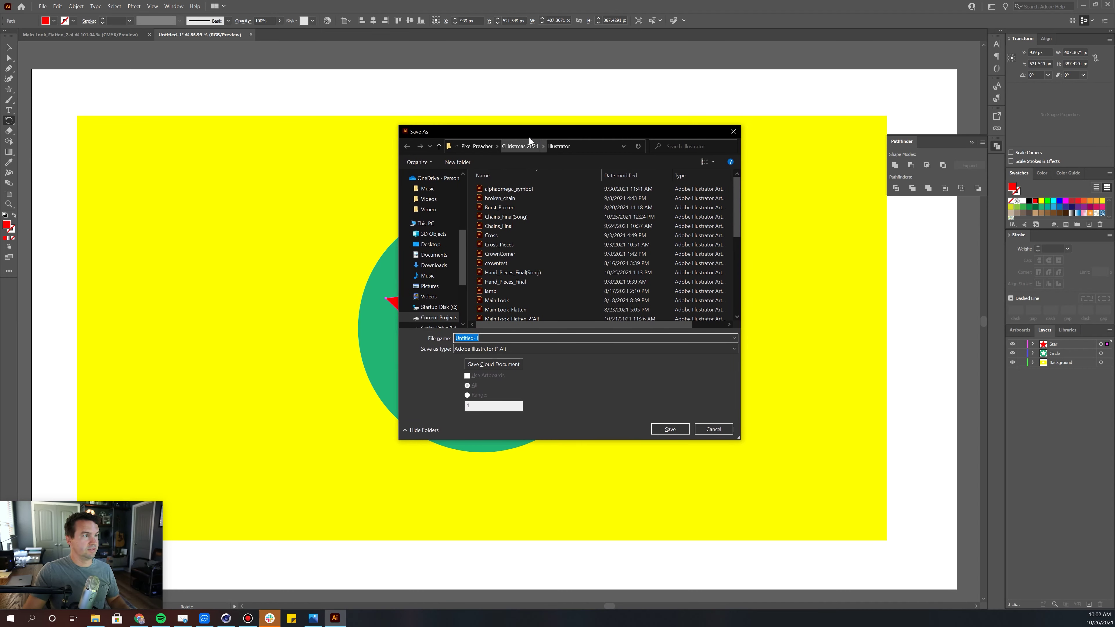
{"action": "left_click_drag", "start_coordinate": [543, 135], "coordinate": [507, 137]}
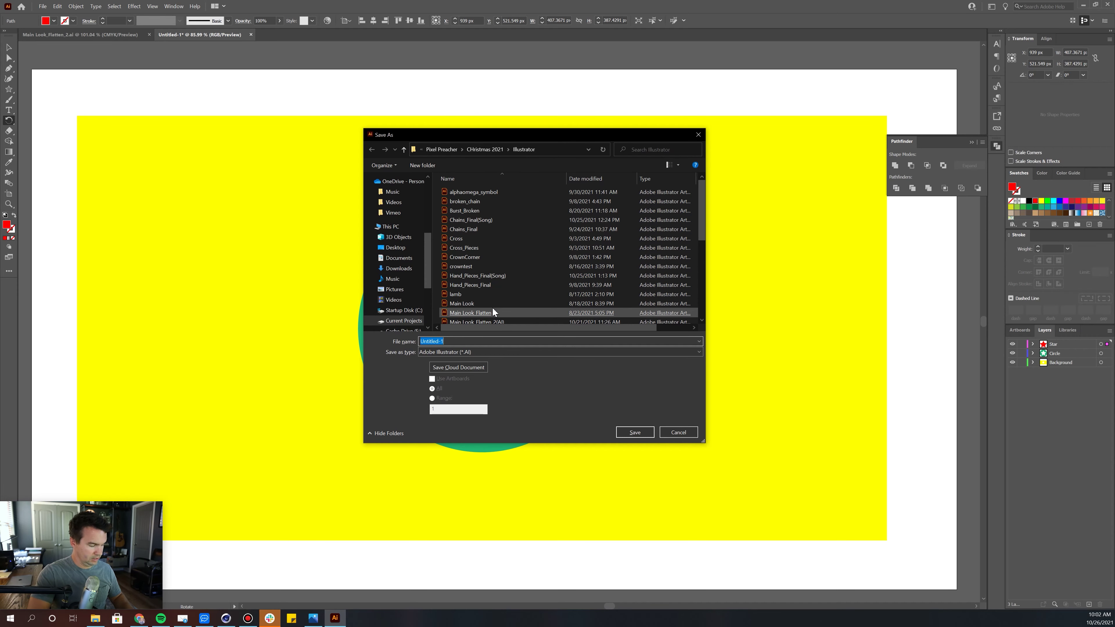
{"action": "type", "text": "Sample"}
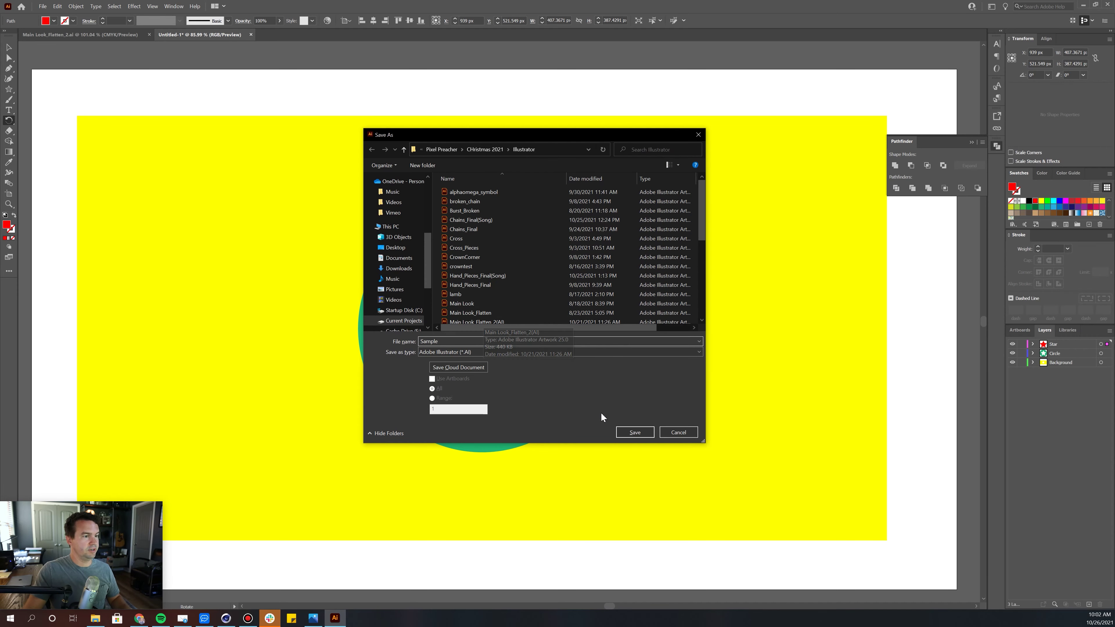
{"action": "left_click", "coordinate": [634, 432]}
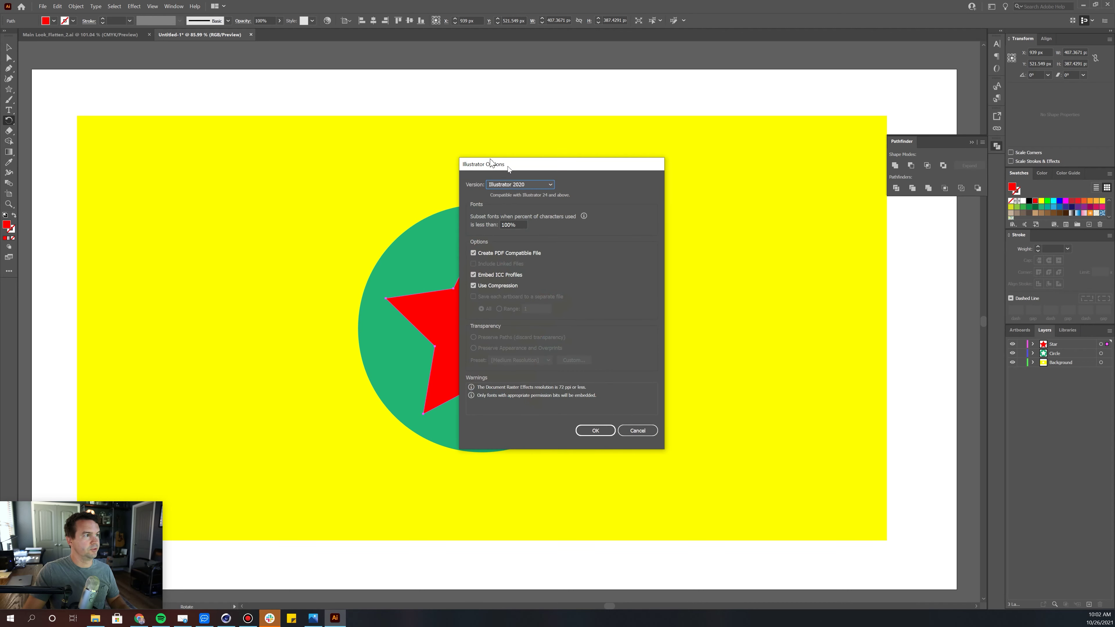
Step: Set the Illustrator Options version to Illustrator 8 and confirm the legacy-format save
{"action": "left_click_drag", "start_coordinate": [498, 165], "coordinate": [468, 148]}
{"action": "left_click", "coordinate": [482, 167]}
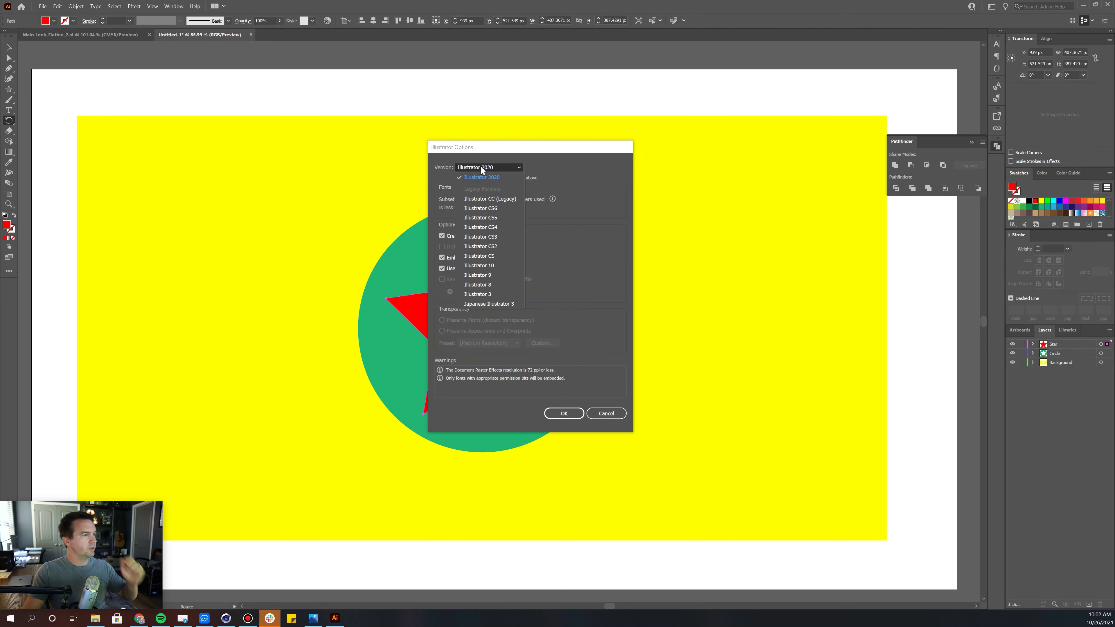
{"action": "left_click", "coordinate": [477, 286]}
{"action": "left_click", "coordinate": [562, 406]}
{"action": "left_click", "coordinate": [602, 323]}
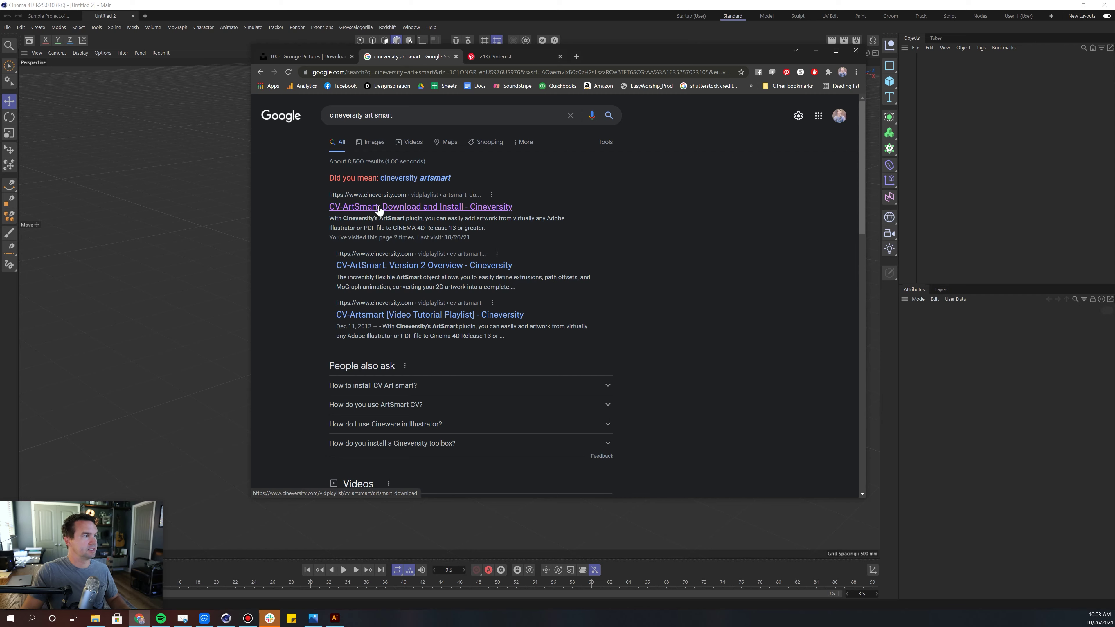
{"action": "left_click", "coordinate": [377, 207]}
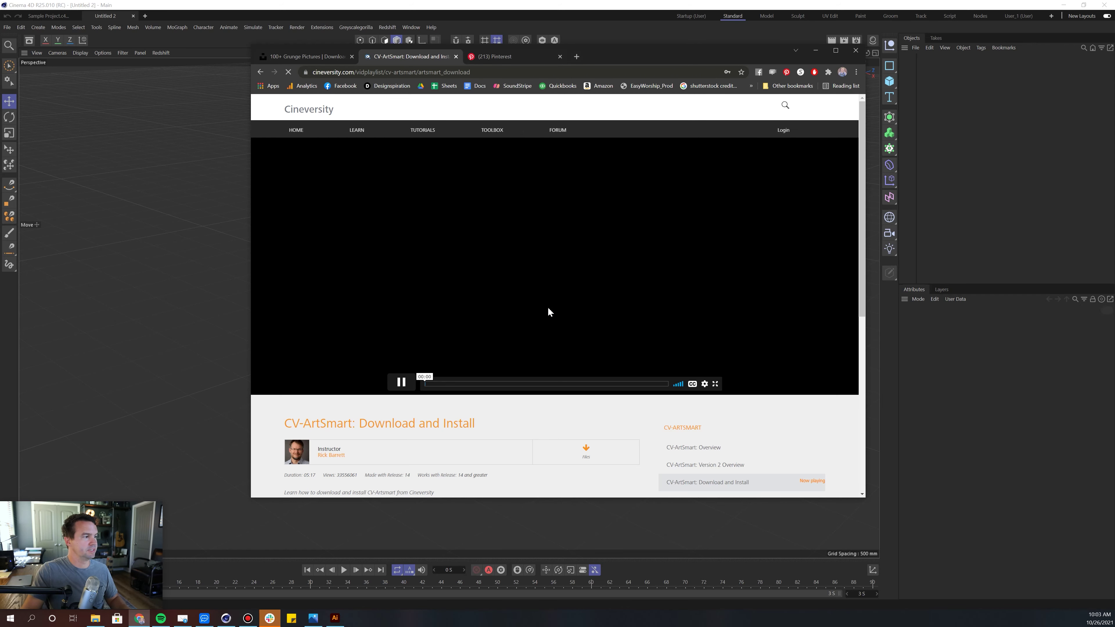
{"action": "scroll", "coordinate": [549, 310], "scroll_direction": "down", "scroll_amount": 2}
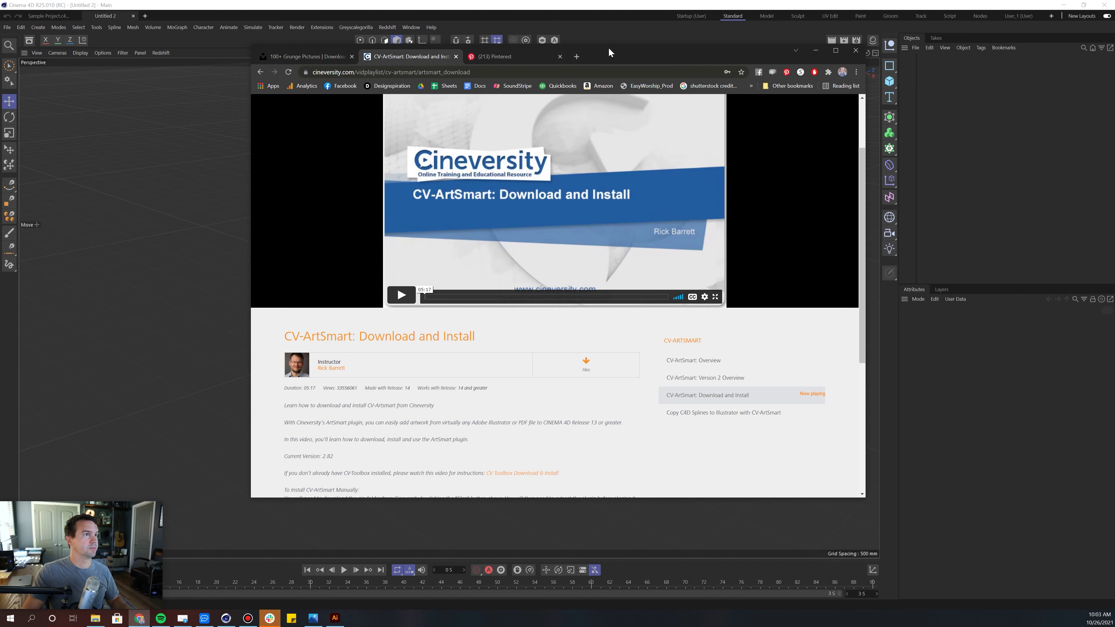
{"action": "left_click", "coordinate": [614, 10]}
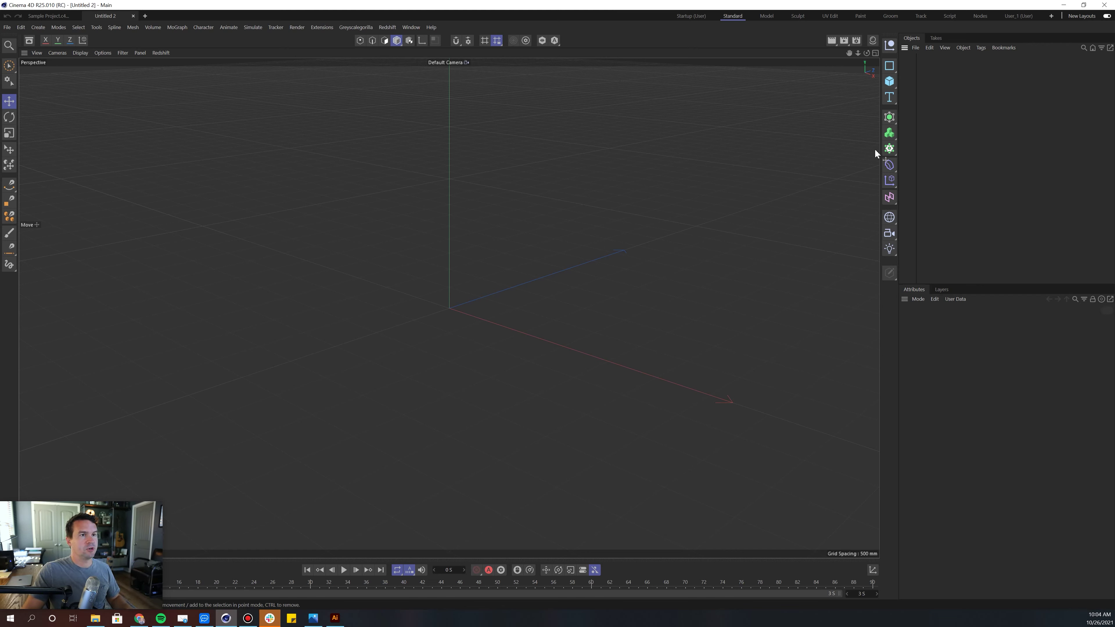
Step: Create a CV-ArtSmart Object from Extensions > CV-ArtSmart
{"action": "left_click", "coordinate": [353, 26]}
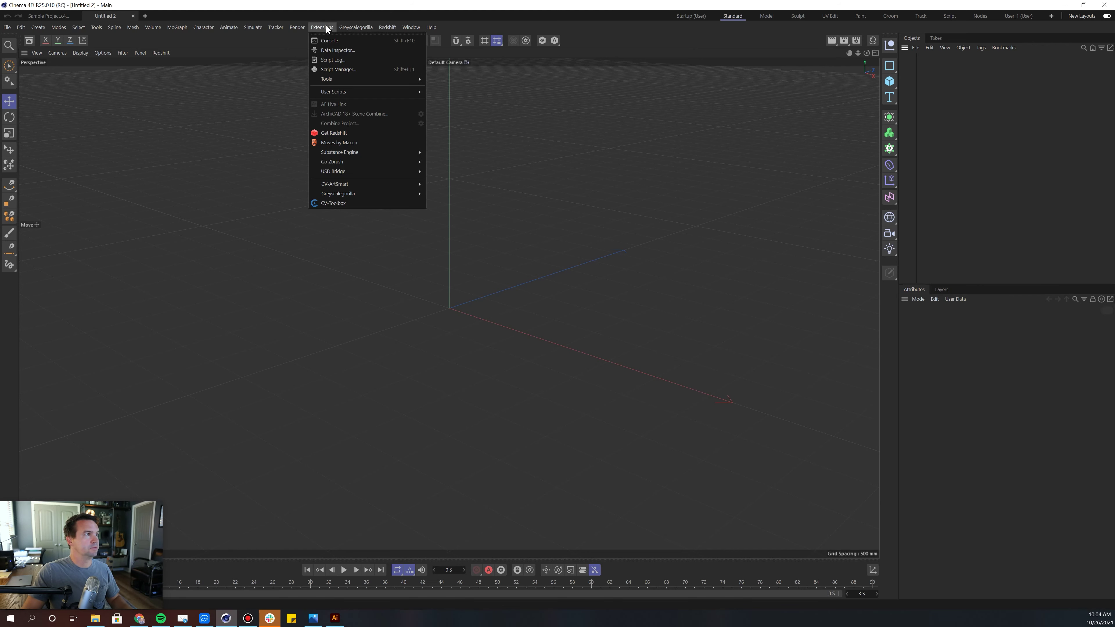
{"action": "mouse_move", "coordinate": [325, 27]}
{"action": "mouse_move", "coordinate": [351, 183]}
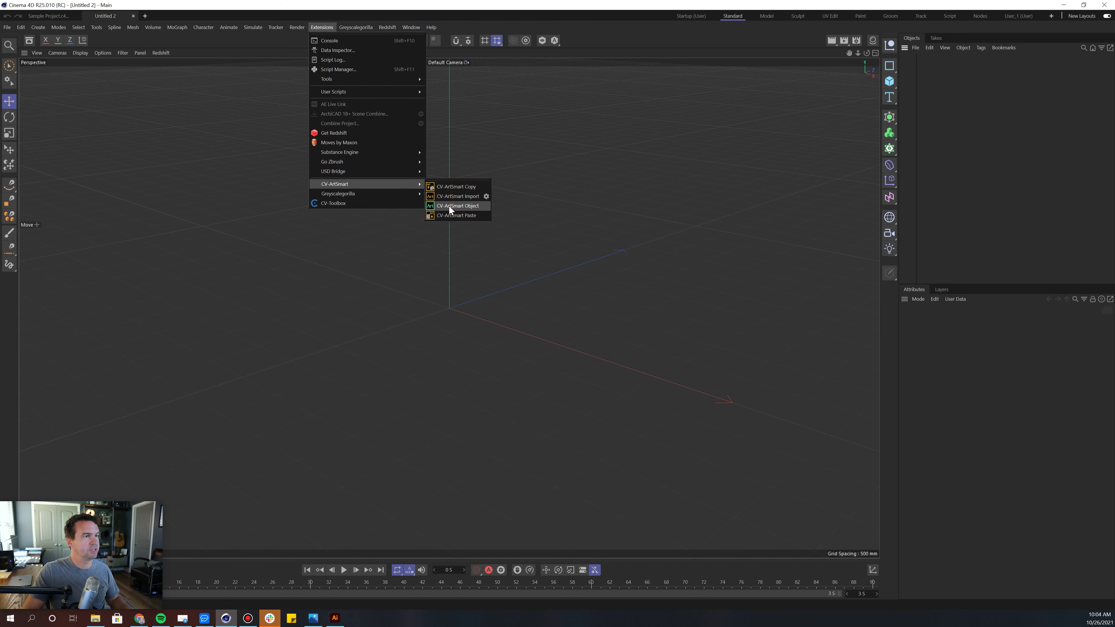
{"action": "left_click", "coordinate": [457, 206]}
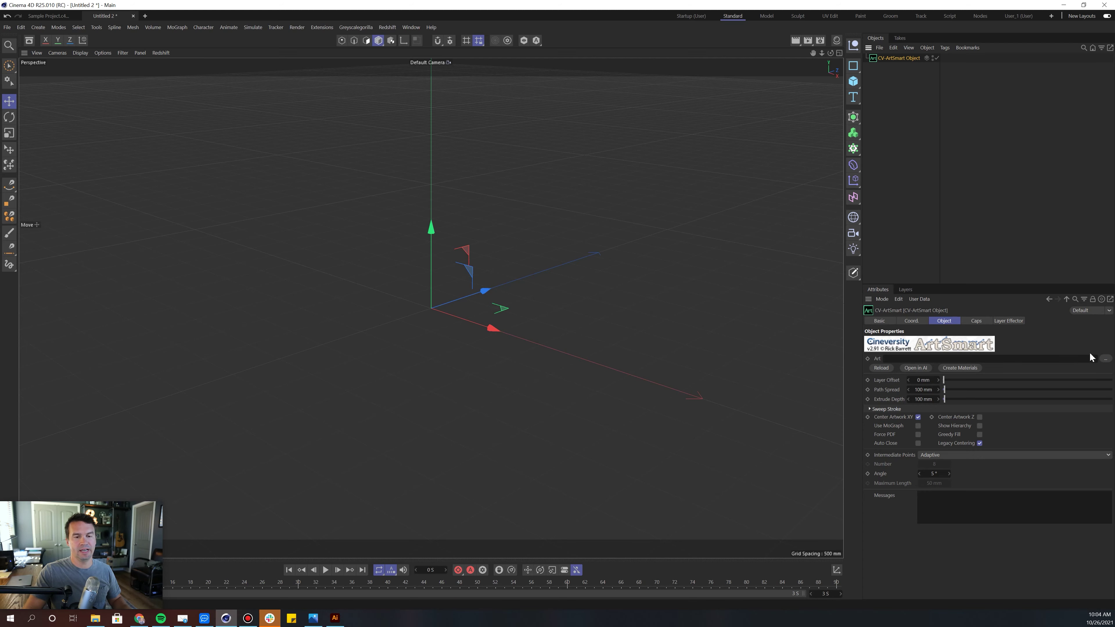
Step: Load Sample.ai into the ArtSmart Art field and create its yellow, green and red Path materials
{"action": "left_click", "coordinate": [1105, 358]}
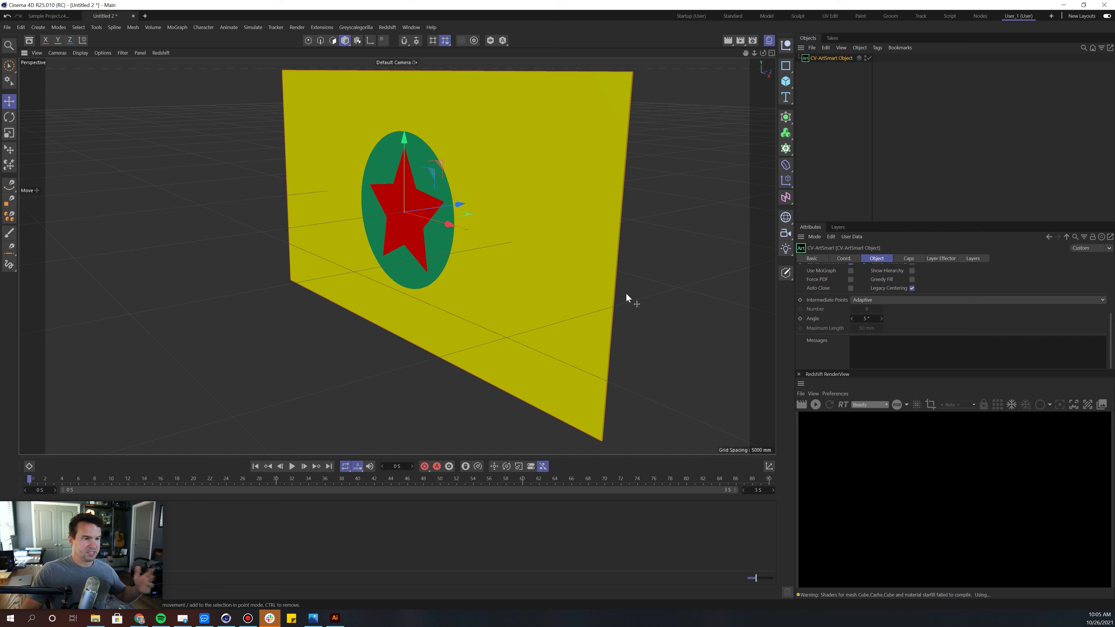
{"action": "left_click", "coordinate": [842, 120]}
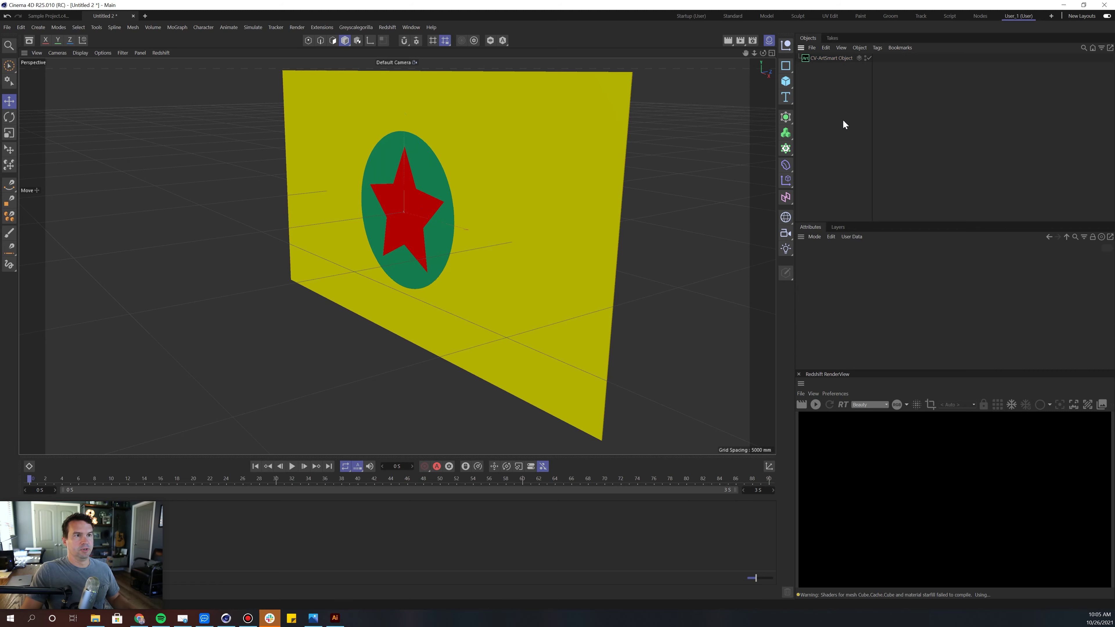
{"action": "left_click", "coordinate": [836, 58]}
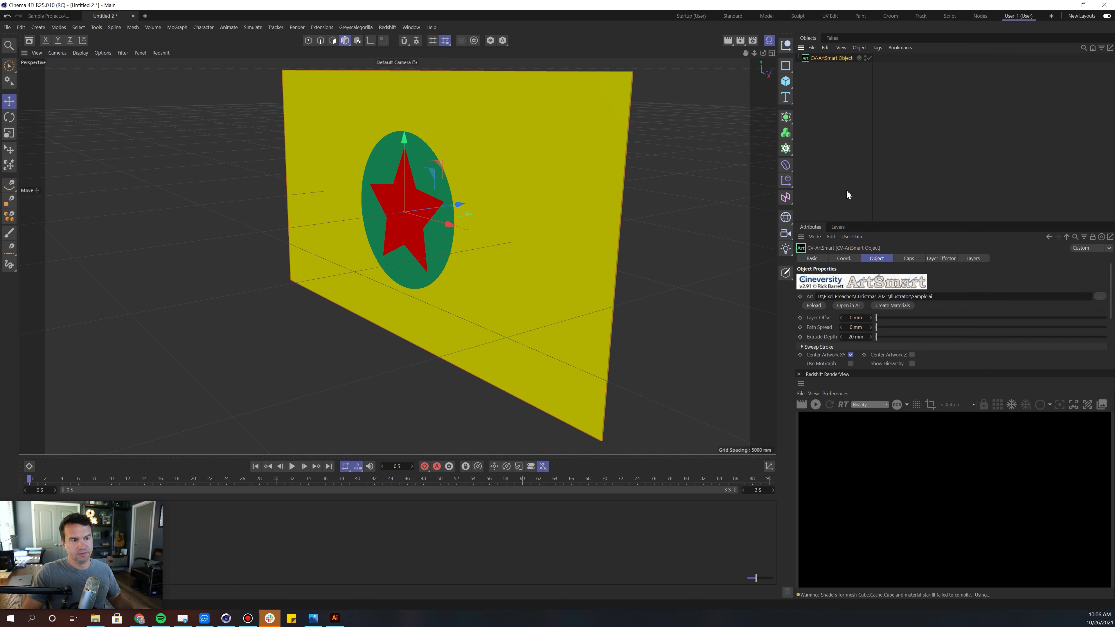
{"action": "left_click_drag", "start_coordinate": [847, 222], "coordinate": [847, 184]}
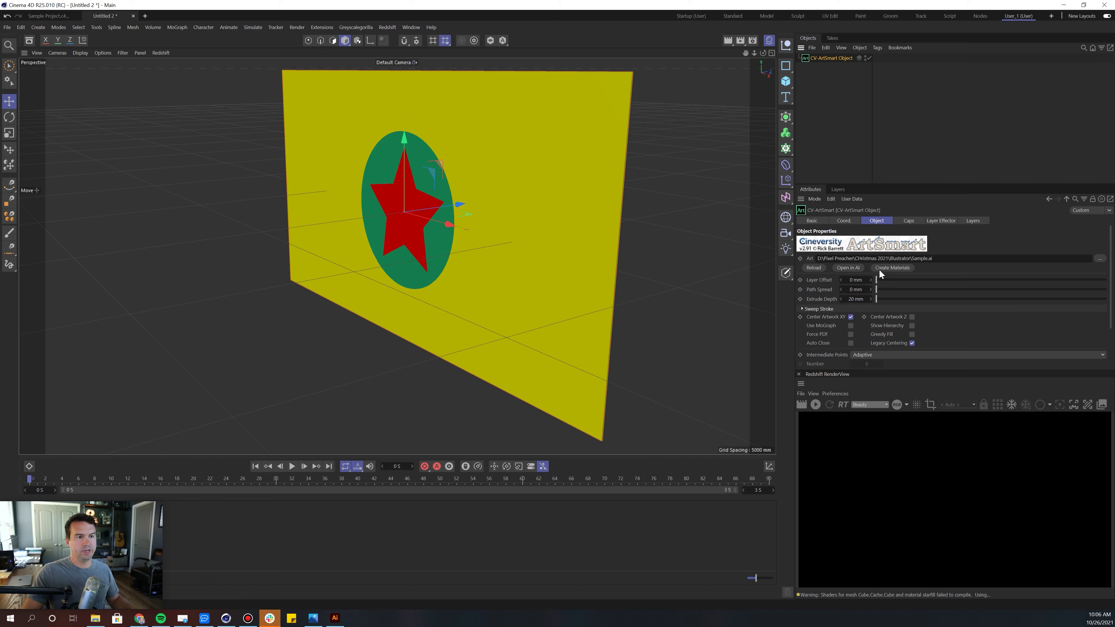
{"action": "left_click", "coordinate": [893, 267]}
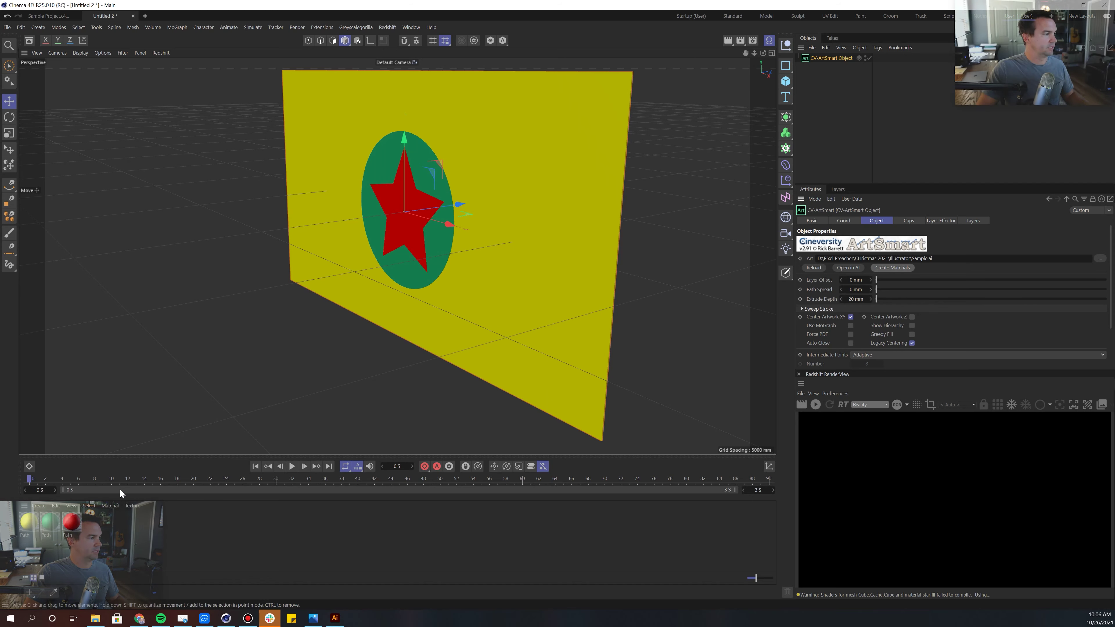
{"action": "left_click", "coordinate": [66, 519]}
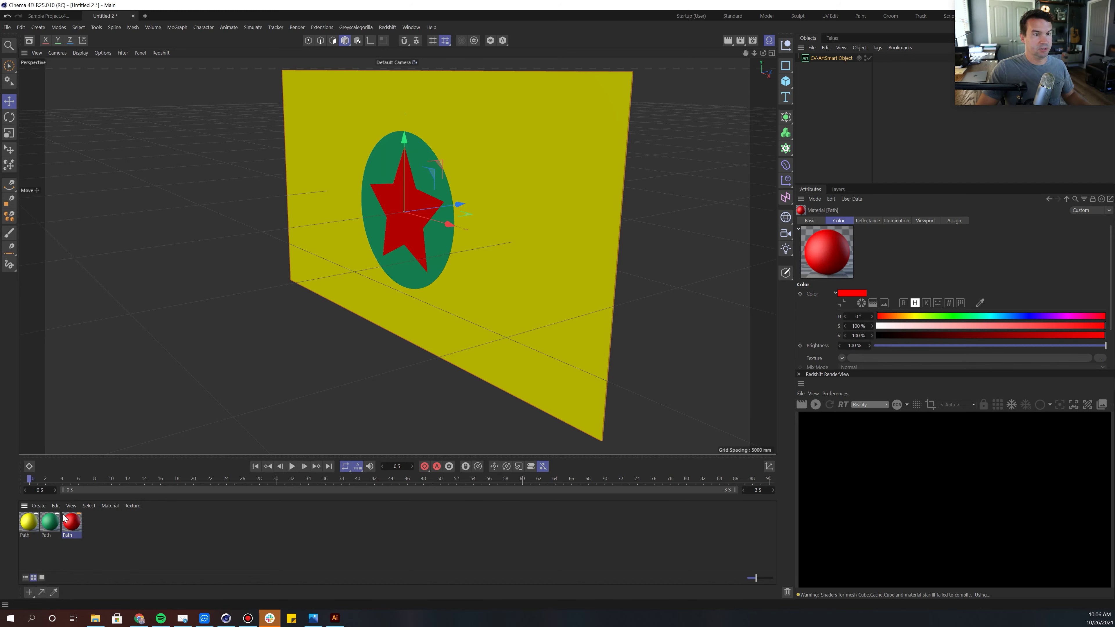
Step: Remove the generated materials, expand Background > Path settings, and bring up the Greyscalegorilla collections page
{"action": "key", "text": "ctrl+z"}
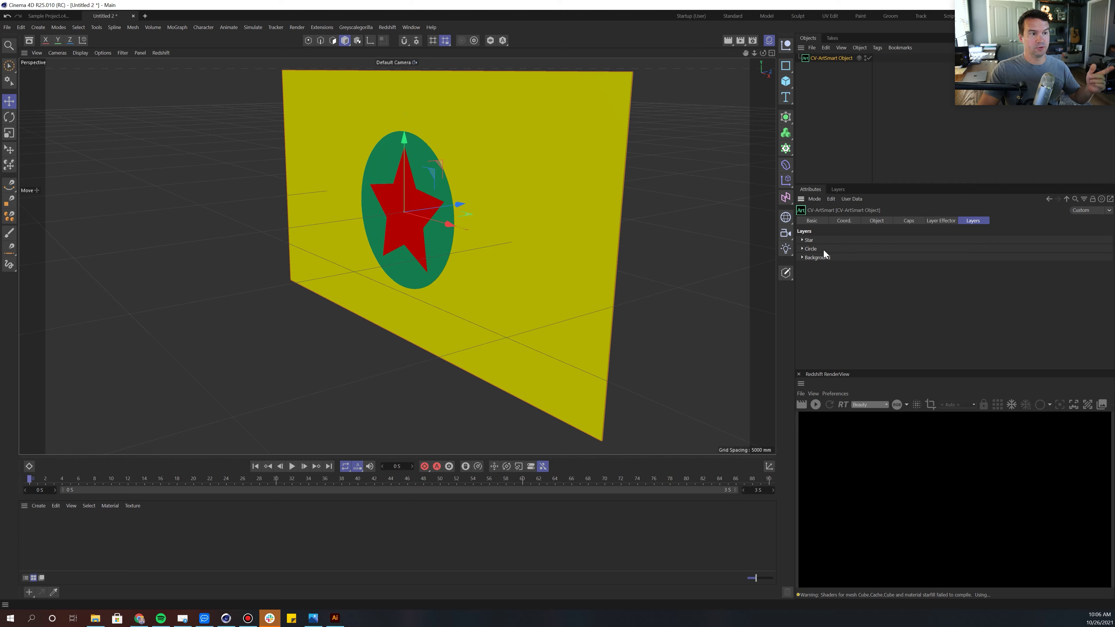
{"action": "left_click", "coordinate": [803, 257]}
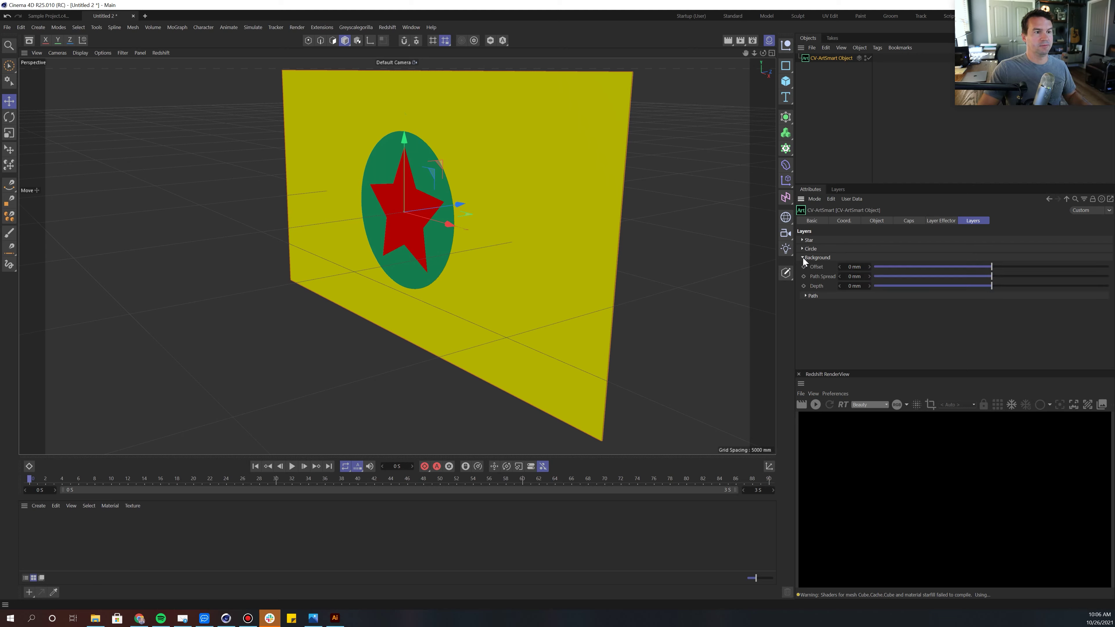
{"action": "left_click", "coordinate": [806, 295]}
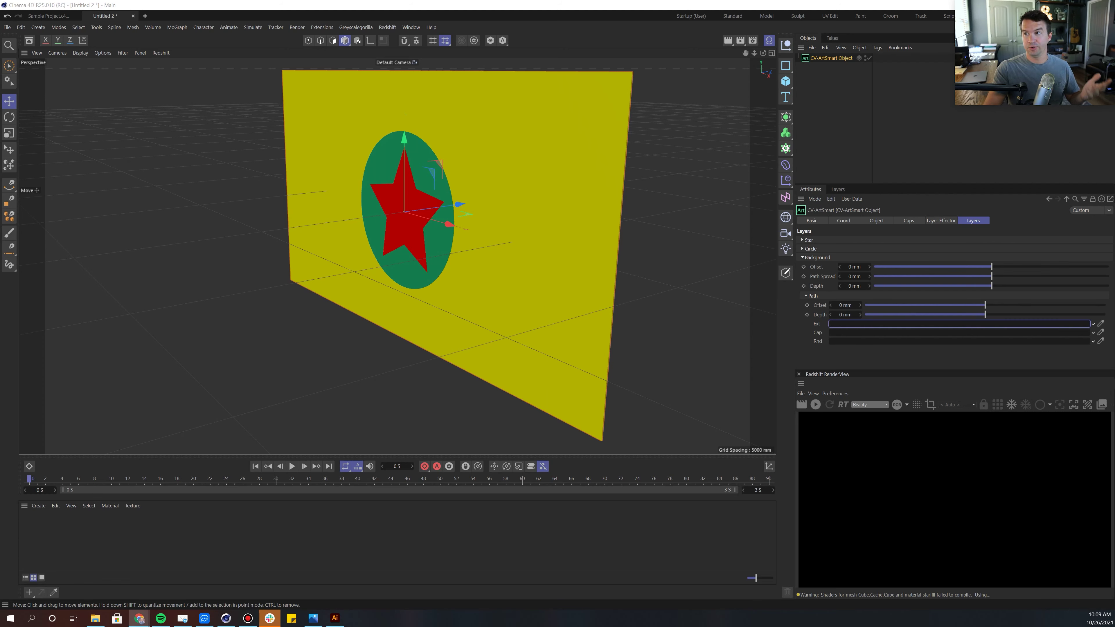
{"action": "left_click", "coordinate": [139, 617]}
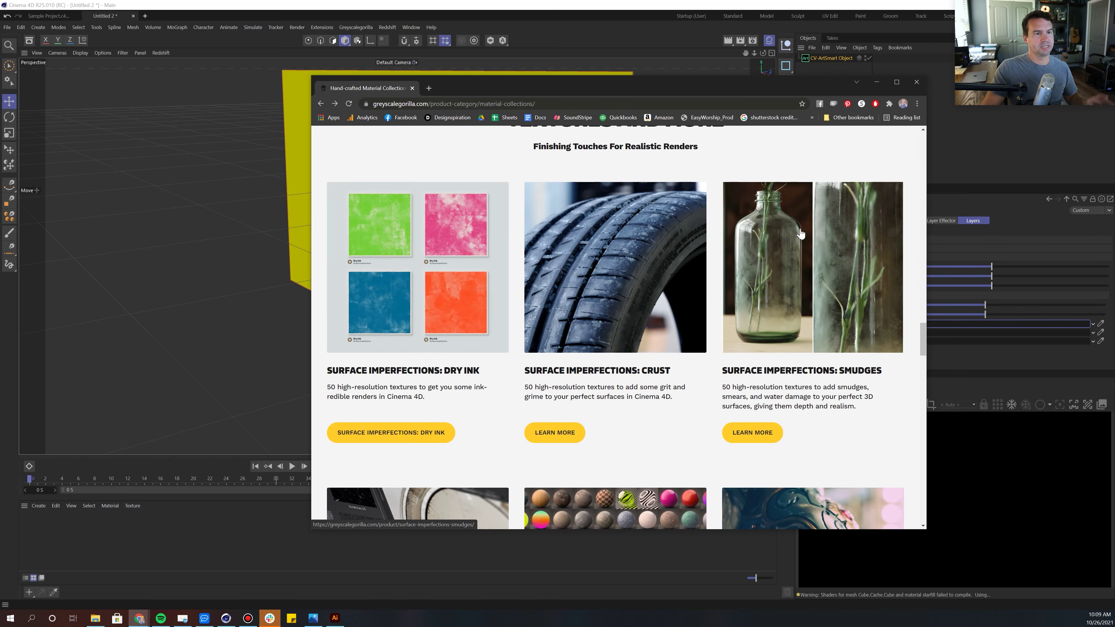
Step: Review the Surface Imperfections: Smudges textures, then move Chrome aside and minimize it
{"action": "mouse_move", "coordinate": [922, 329]}
{"action": "left_mouse_down"}
{"action": "mouse_move", "coordinate": [922, 318]}
{"action": "mouse_move", "coordinate": [921, 328]}
{"action": "left_mouse_up"}
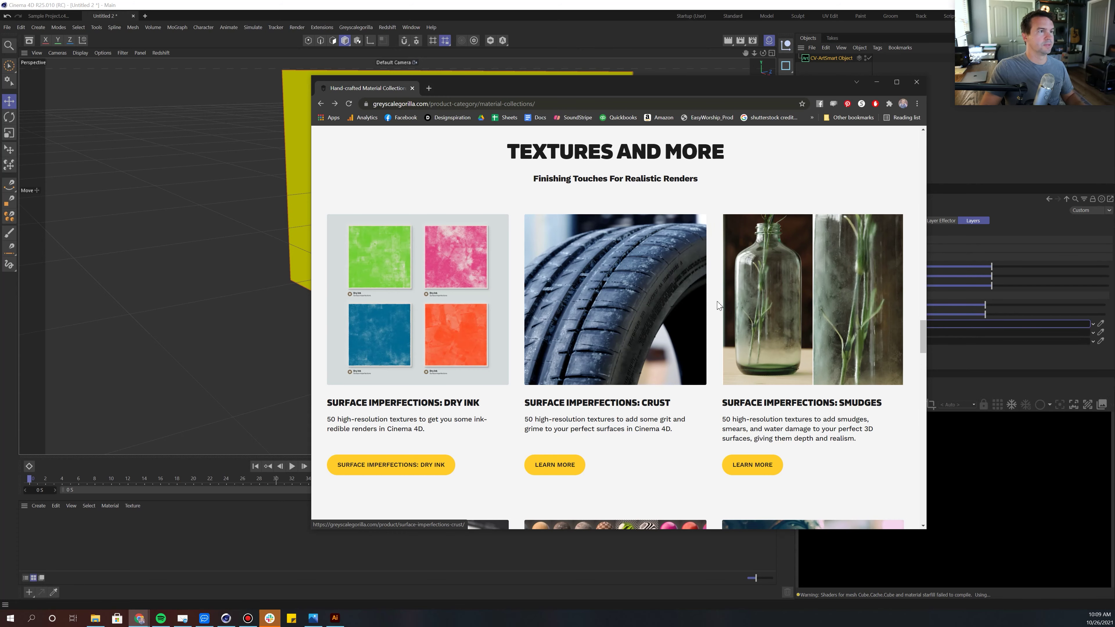
{"action": "left_click_drag", "start_coordinate": [640, 88], "coordinate": [1114, 144]}
{"action": "left_click", "coordinate": [363, 307]}
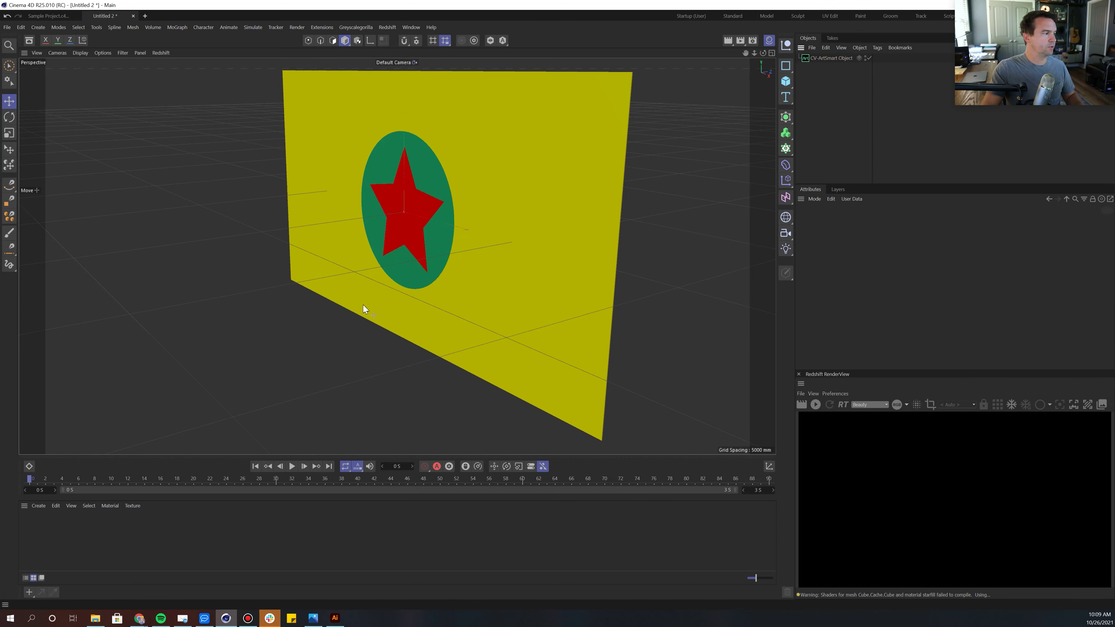
Step: Create a Redshift Material via Create > Redshift > Materials and open its Shader Graph
{"action": "left_click", "coordinate": [38, 505]}
{"action": "mouse_move", "coordinate": [70, 548]}
{"action": "mouse_move", "coordinate": [143, 547]}
{"action": "left_click", "coordinate": [176, 499]}
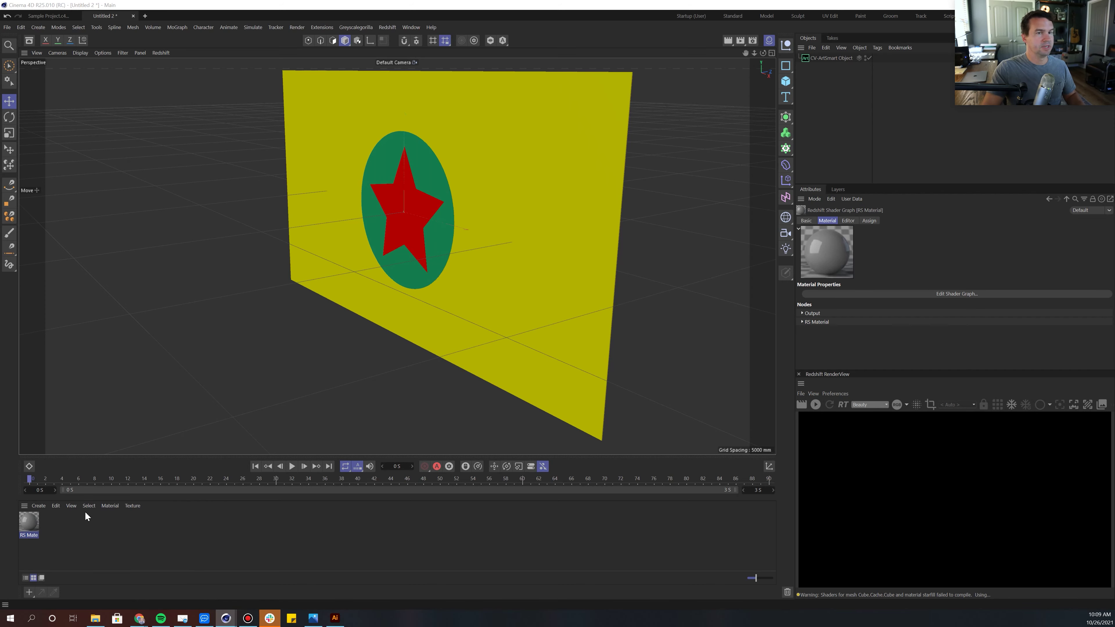
{"action": "double_click", "coordinate": [29, 522]}
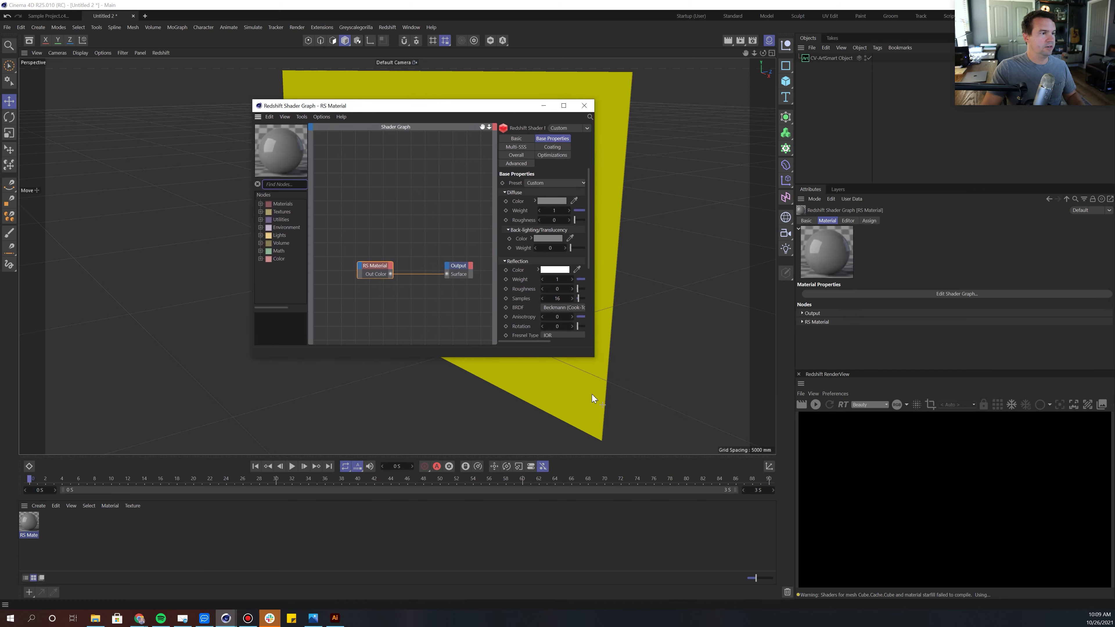
Step: Enlarge the Shader Graph window and add a resized RS Texture node found by searching 'text'
{"action": "left_click_drag", "start_coordinate": [594, 358], "coordinate": [845, 492]}
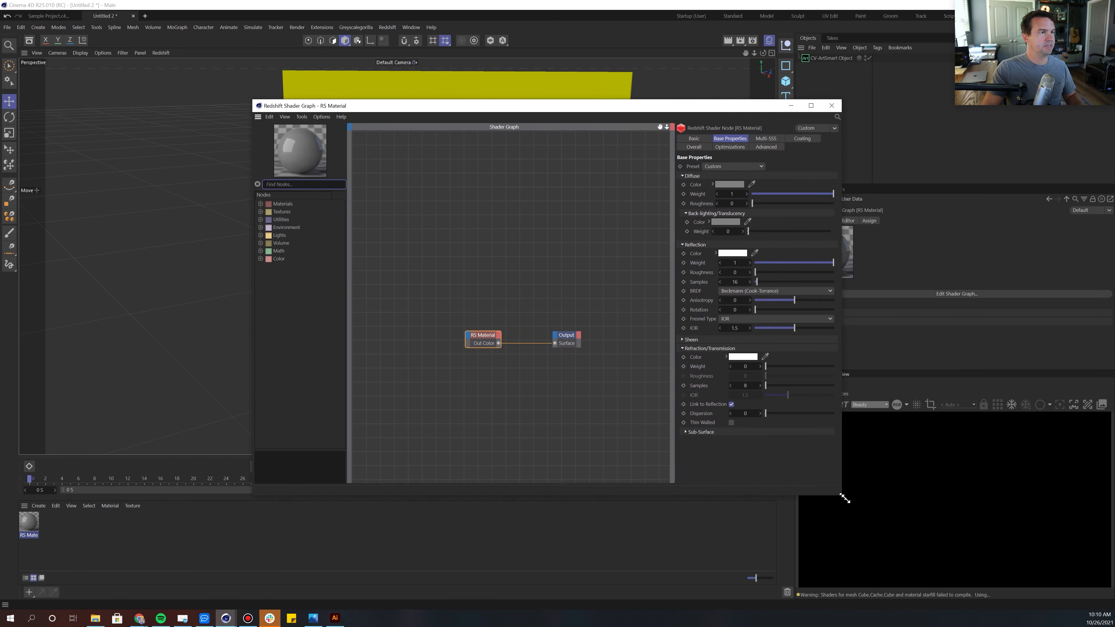
{"action": "left_click_drag", "start_coordinate": [541, 107], "coordinate": [383, 116]}
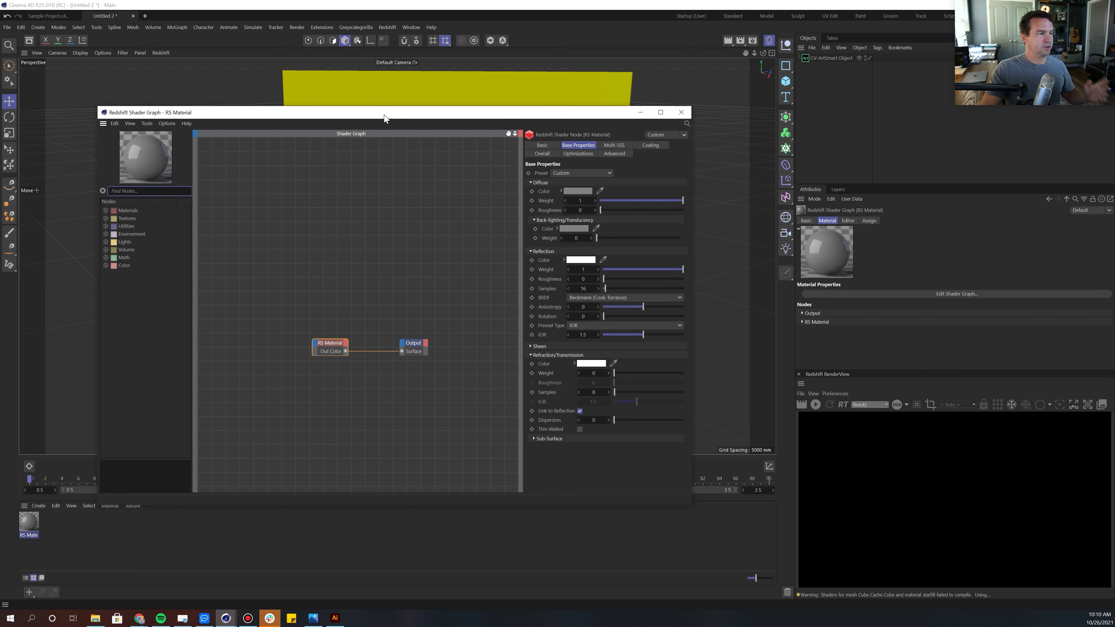
{"action": "left_click", "coordinate": [141, 190]}
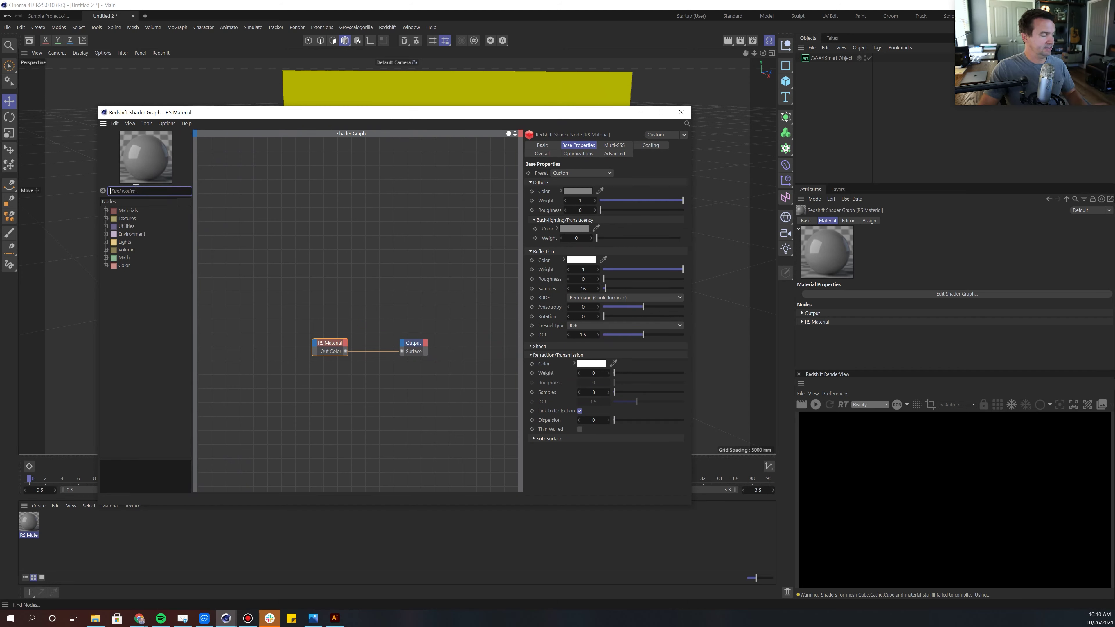
{"action": "type", "text": "text"}
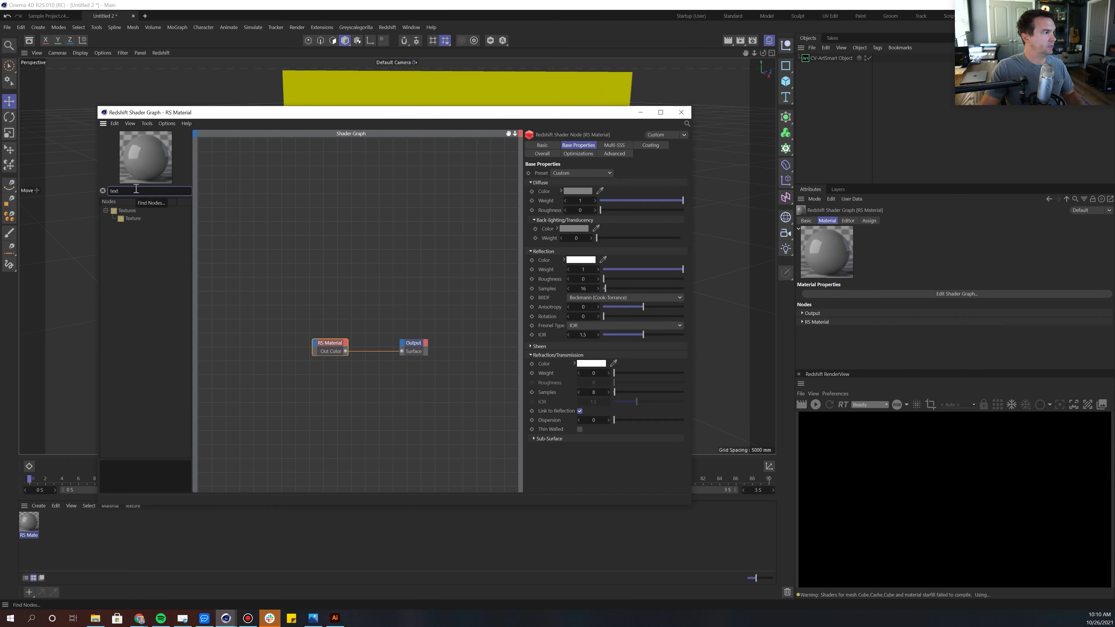
{"action": "left_click_drag", "start_coordinate": [133, 218], "coordinate": [263, 263]}
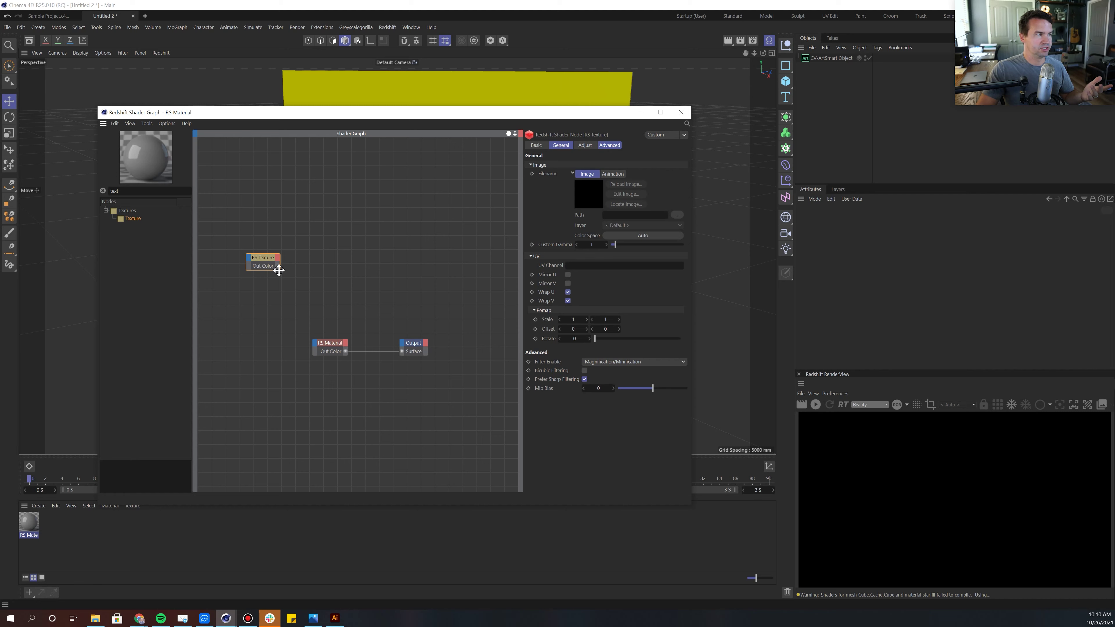
{"action": "mouse_move", "coordinate": [279, 266]}
{"action": "left_mouse_down"}
{"action": "mouse_move", "coordinate": [308, 276]}
{"action": "mouse_move", "coordinate": [280, 280]}
{"action": "mouse_move", "coordinate": [295, 280]}
{"action": "left_mouse_up"}
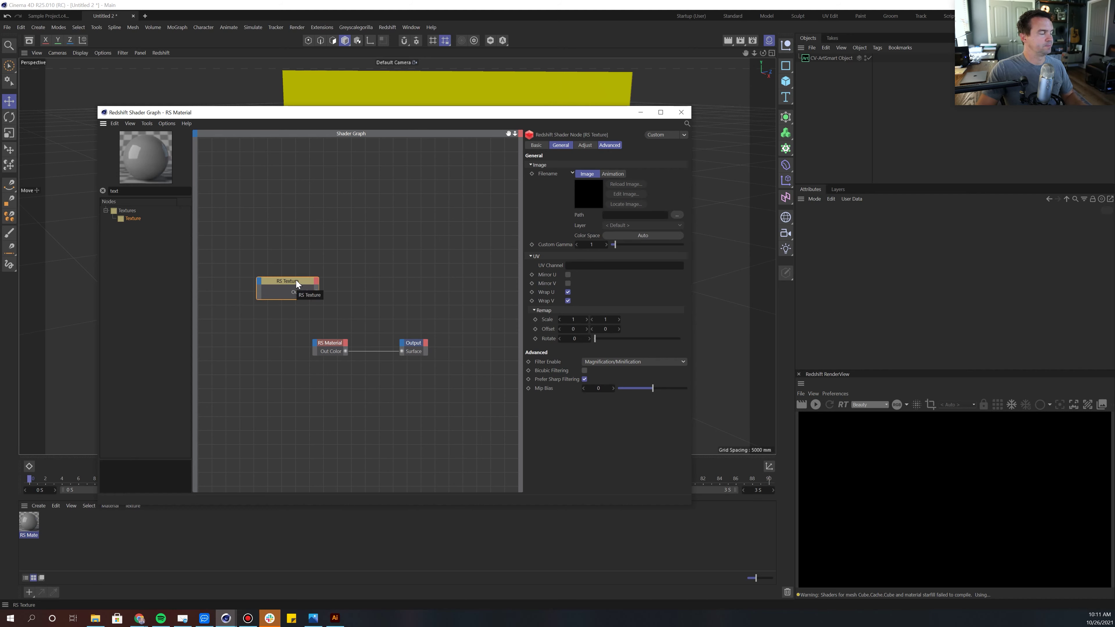
{"action": "left_click", "coordinate": [677, 214]}
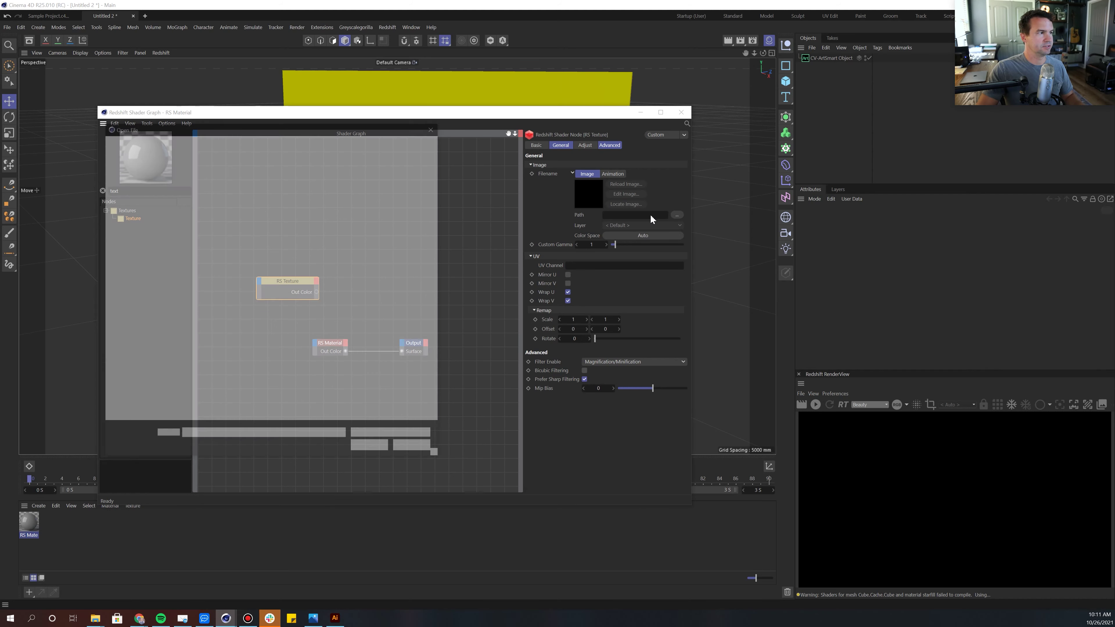
Step: Load D_Glass_Smudged_ROUGH from the pasted D_Glass_Smudged folder path into the texture node
{"action": "left_click", "coordinate": [297, 140]}
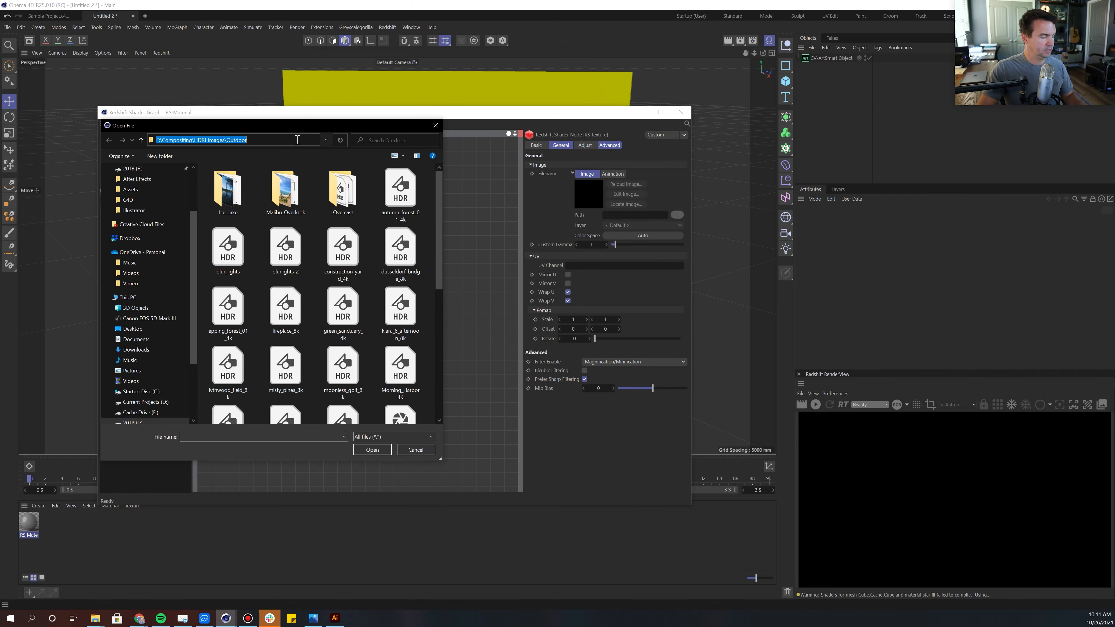
{"action": "type", "text": "C:\\GSG Assets\\materials\\gsg_emc_maps\\D_Glass_Smudged"}
{"action": "left_click_drag", "start_coordinate": [334, 124], "coordinate": [438, 130]}
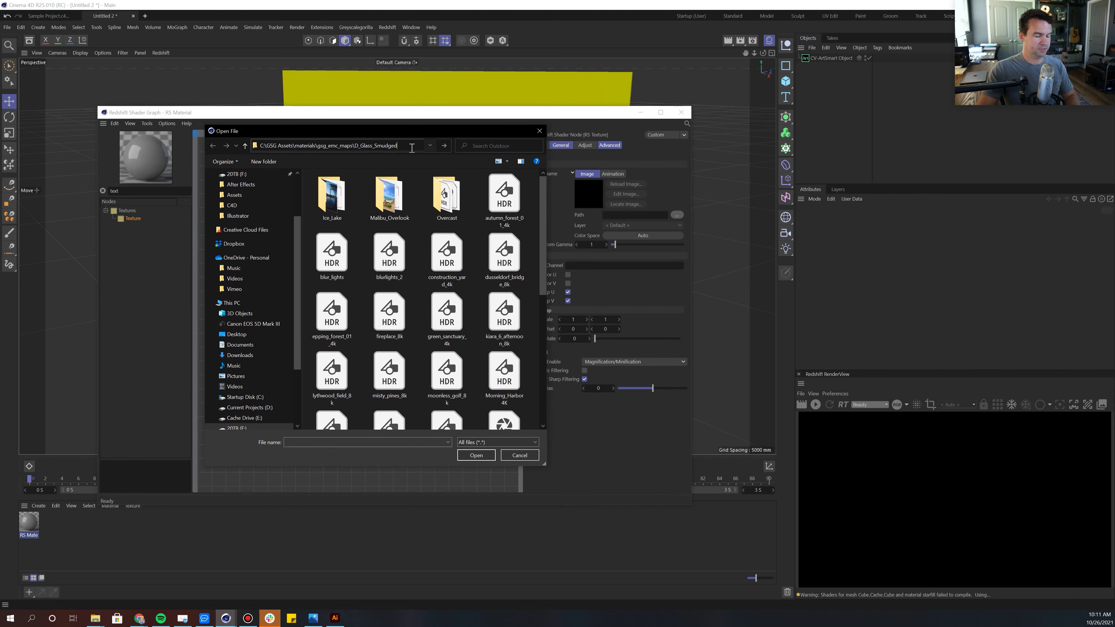
{"action": "key", "text": "Return"}
{"action": "left_click", "coordinate": [342, 201]}
{"action": "double_click", "coordinate": [348, 221]}
Step: Add an RS Color Layer node to the graph beside the moved texture node
{"action": "left_click_drag", "start_coordinate": [288, 281], "coordinate": [259, 271]}
{"action": "left_click", "coordinate": [103, 190]}
{"action": "type", "text": "Color Layer"}
{"action": "left_click_drag", "start_coordinate": [138, 218], "coordinate": [402, 228]}
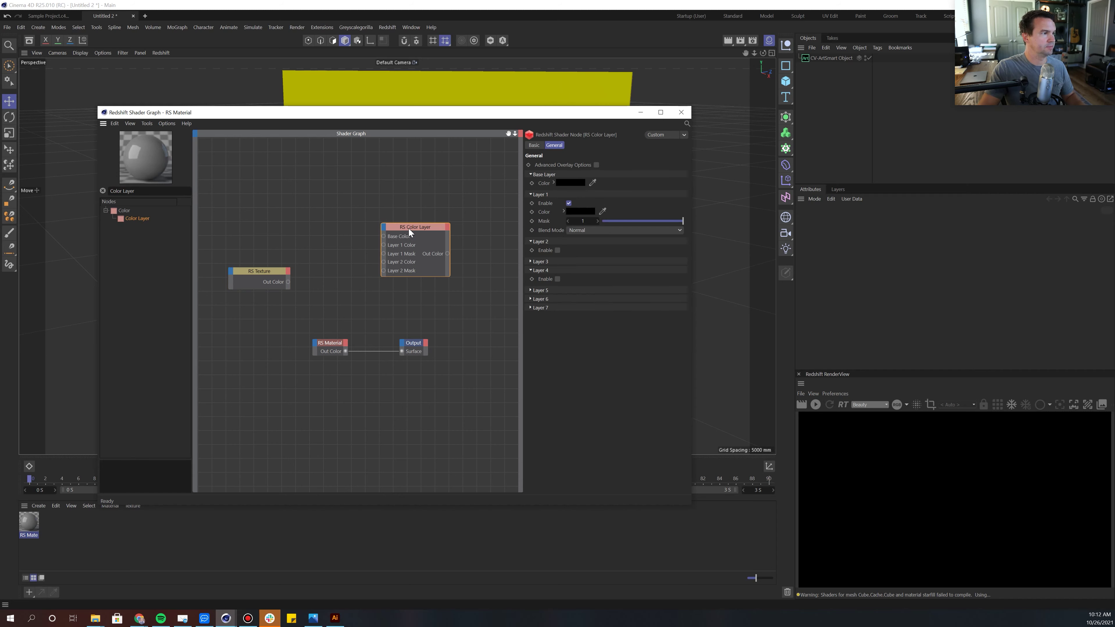
Step: Connect the RS Color Layer output to the RS Material's Refr Roughness input
{"action": "left_click_drag", "start_coordinate": [395, 234], "coordinate": [335, 223]}
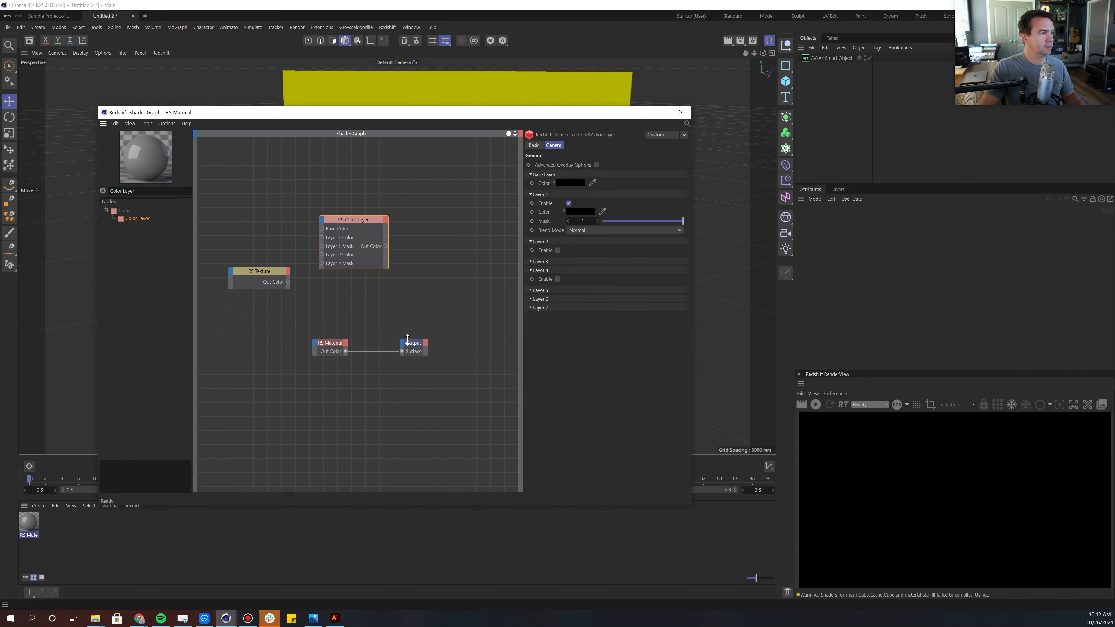
{"action": "left_click_drag", "start_coordinate": [423, 313], "coordinate": [424, 314]}
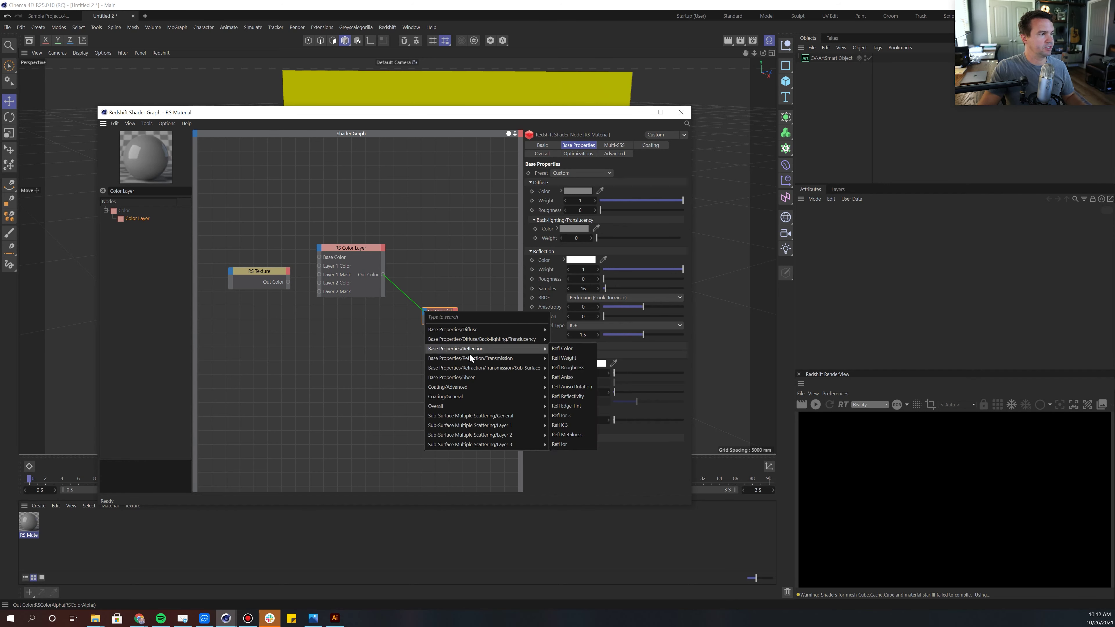
{"action": "mouse_move", "coordinate": [471, 359]}
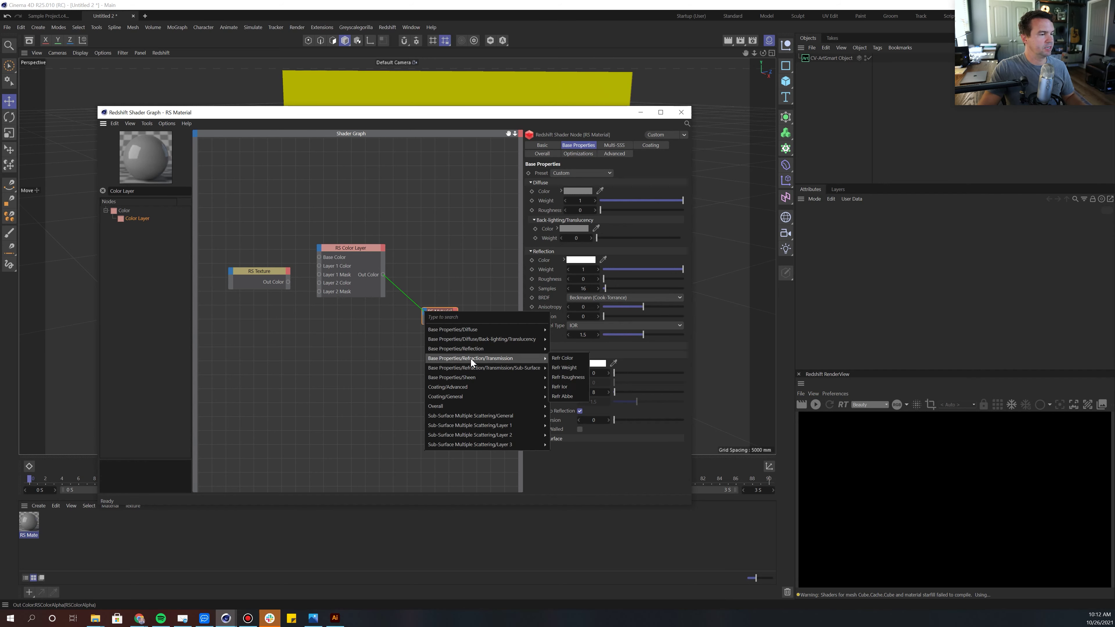
{"action": "left_click", "coordinate": [560, 379]}
{"action": "left_click", "coordinate": [591, 363]}
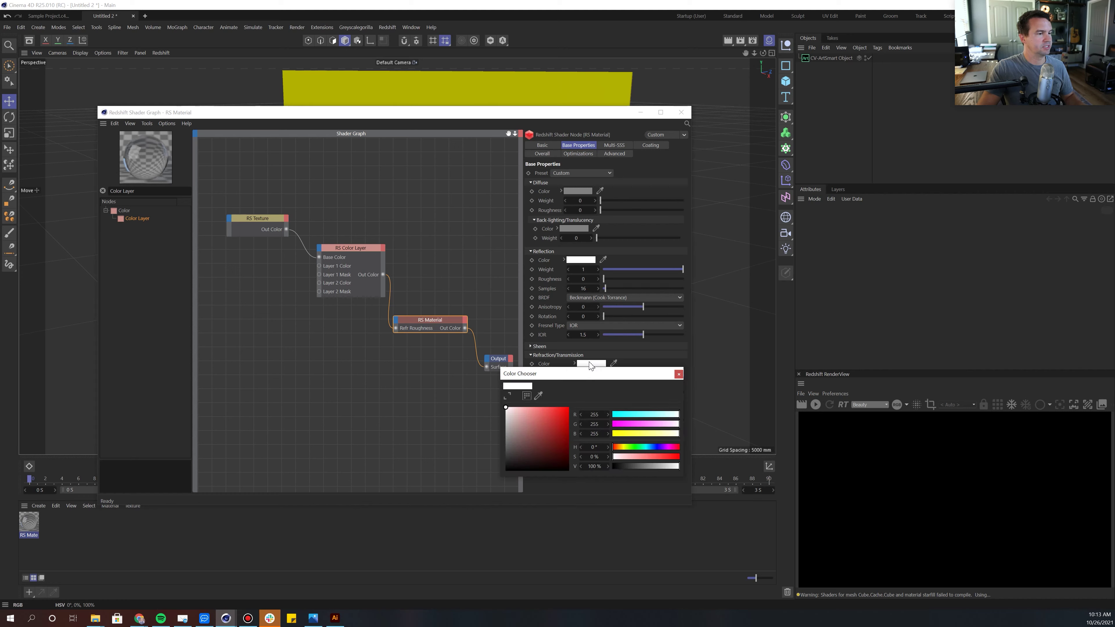
Step: Tint the glass refraction colour blue-teal (RGB 49/133/165) and put the Shader Graph away
{"action": "left_click_drag", "start_coordinate": [587, 371], "coordinate": [536, 340]}
{"action": "left_click", "coordinate": [508, 375]}
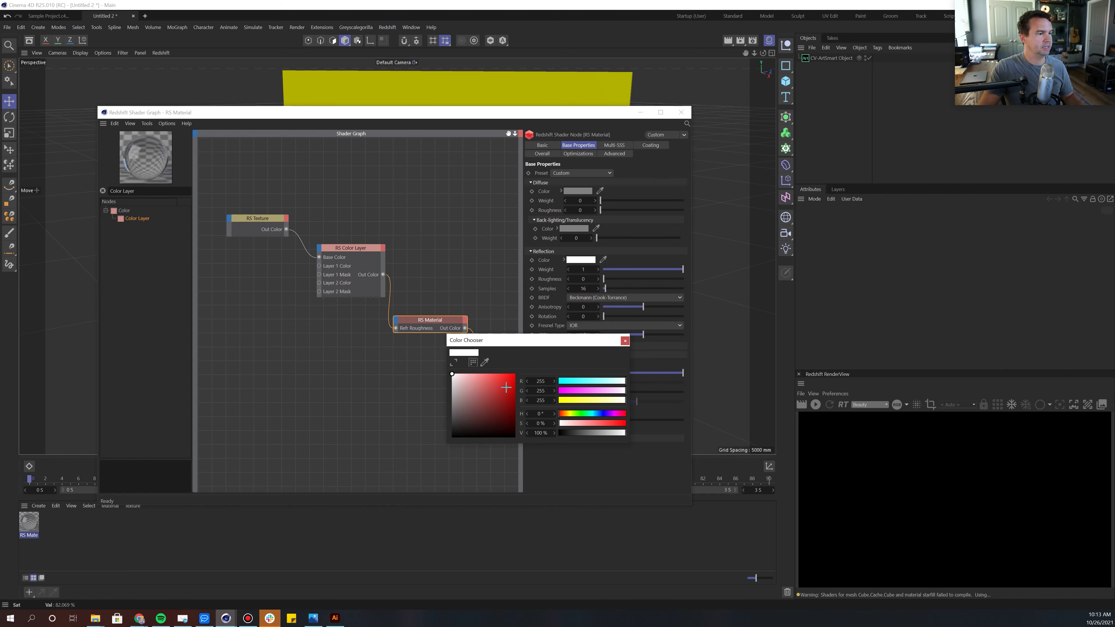
{"action": "left_click", "coordinate": [592, 413]}
{"action": "left_click", "coordinate": [594, 433]}
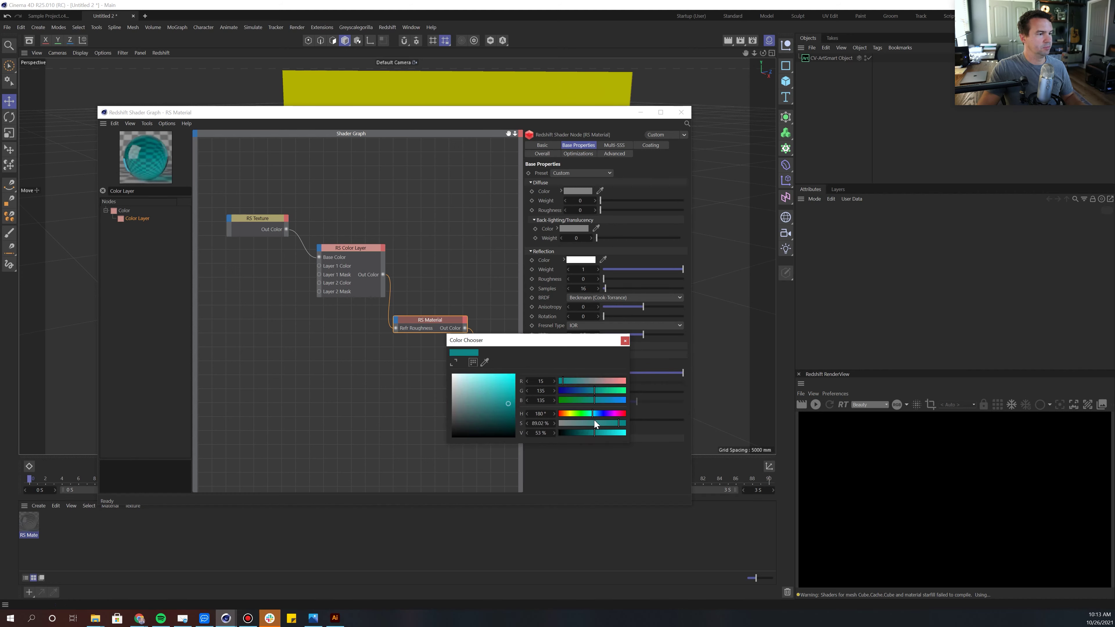
{"action": "left_click_drag", "start_coordinate": [595, 390], "coordinate": [585, 390]}
{"action": "left_click_drag", "start_coordinate": [505, 400], "coordinate": [496, 396]}
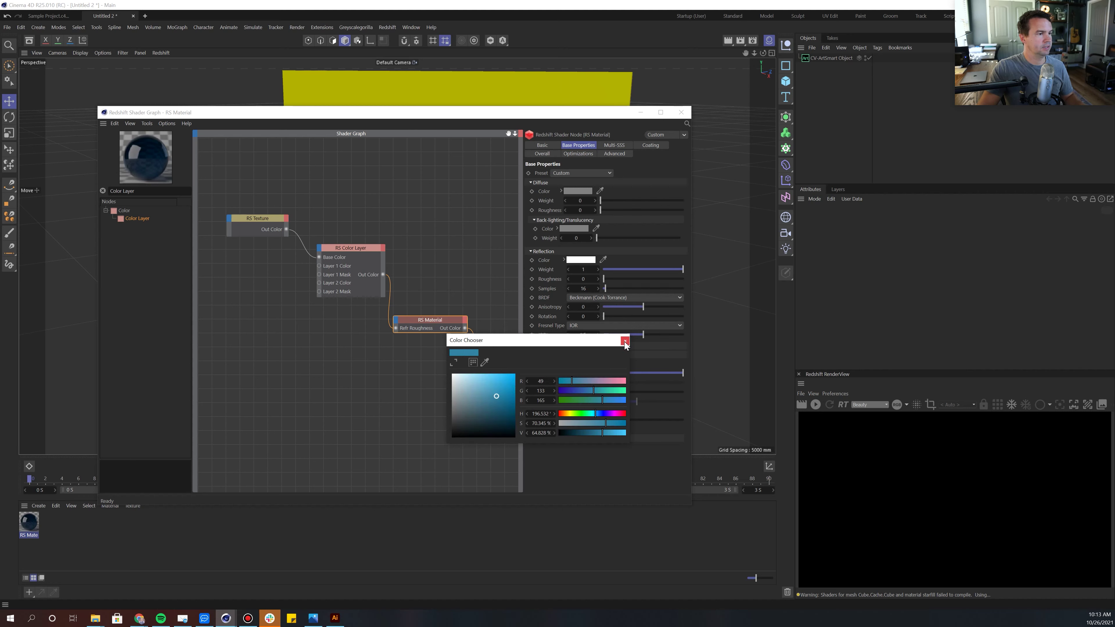
{"action": "left_click", "coordinate": [624, 341]}
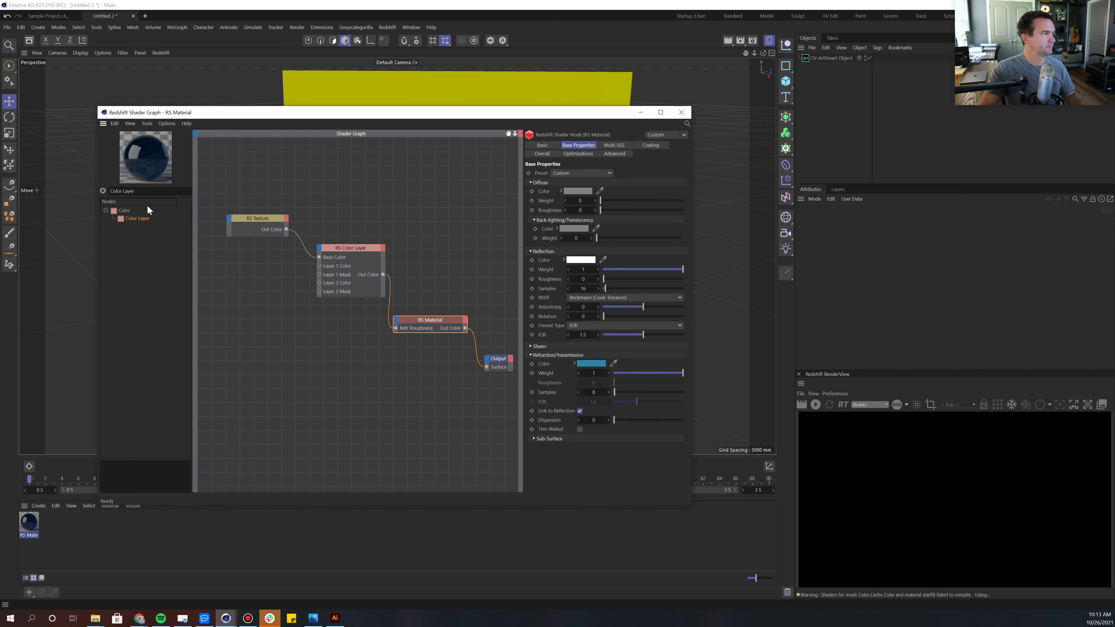
{"action": "left_click_drag", "start_coordinate": [624, 112], "coordinate": [629, 131]}
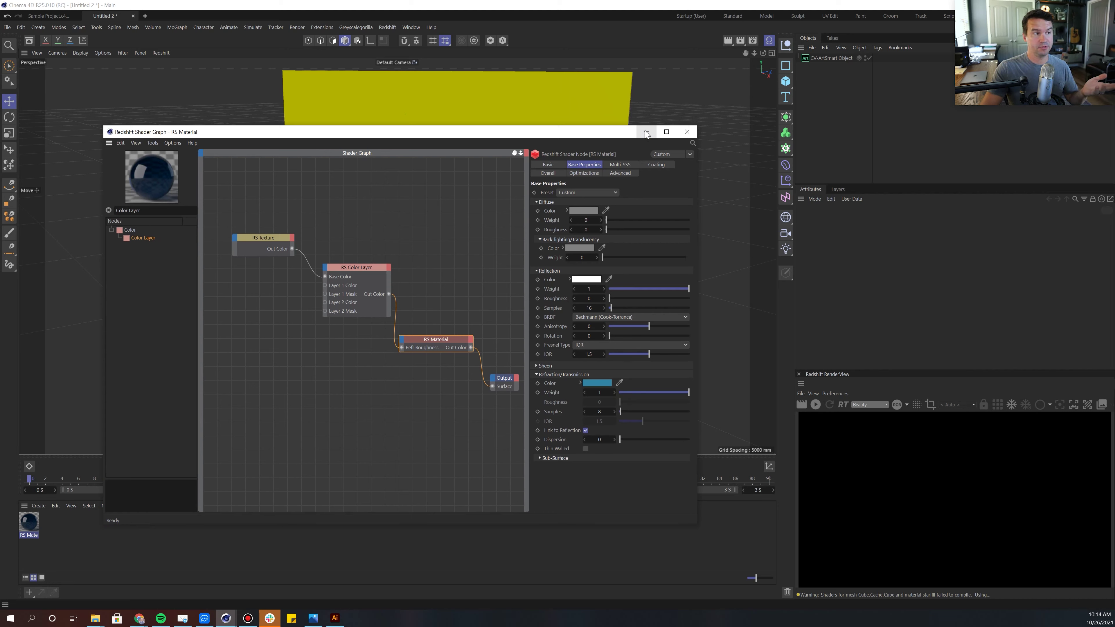
{"action": "left_click", "coordinate": [646, 132]}
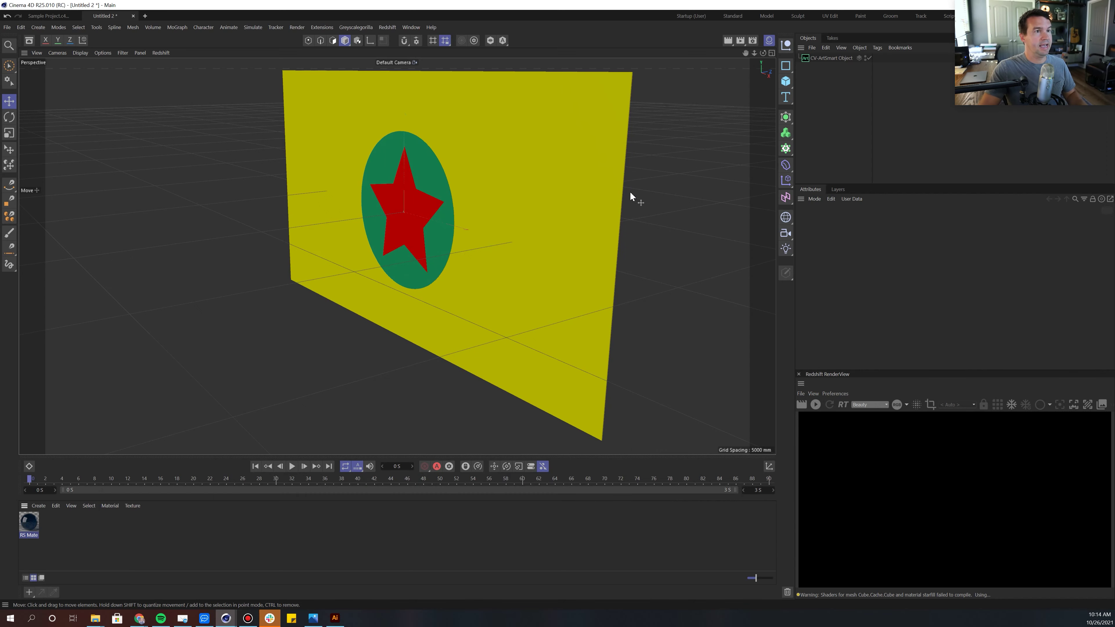
Step: Assign RS Material to the ArtSmart Background layer's Path extrusion and orbit to face the plane
{"action": "left_click", "coordinate": [825, 59]}
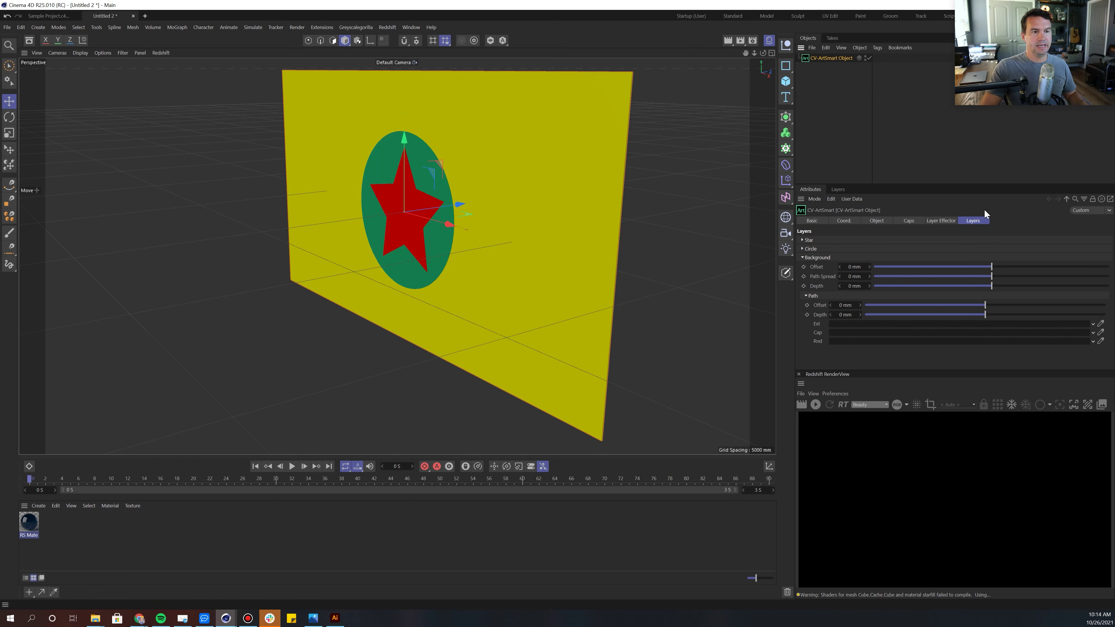
{"action": "left_click", "coordinate": [810, 256]}
{"action": "left_click", "coordinate": [809, 255]}
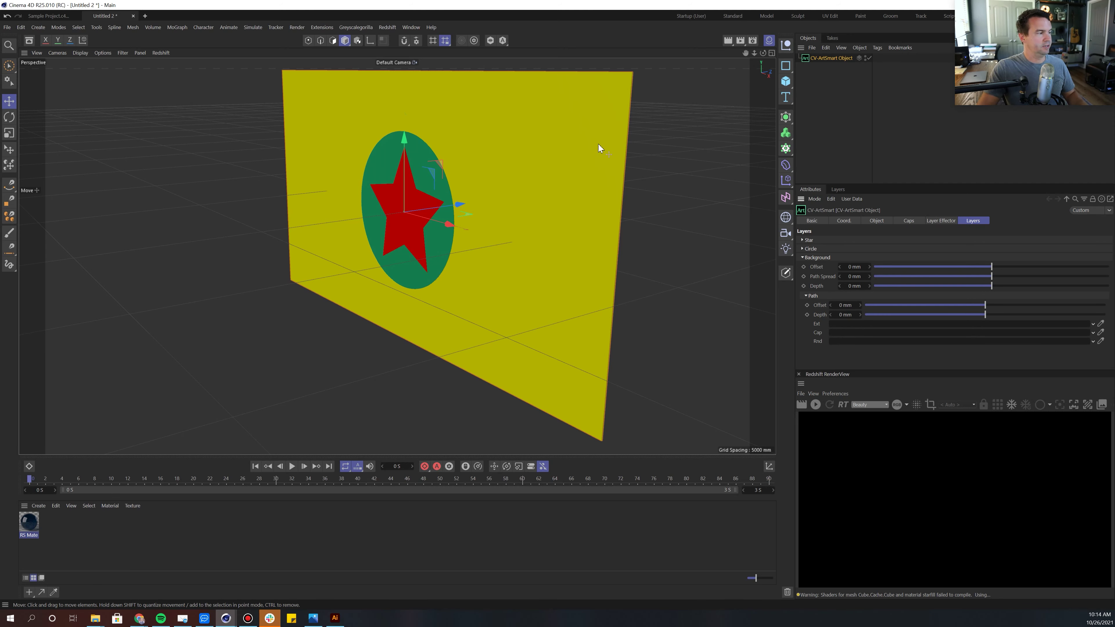
{"action": "left_click_drag", "start_coordinate": [30, 526], "coordinate": [767, 424]}
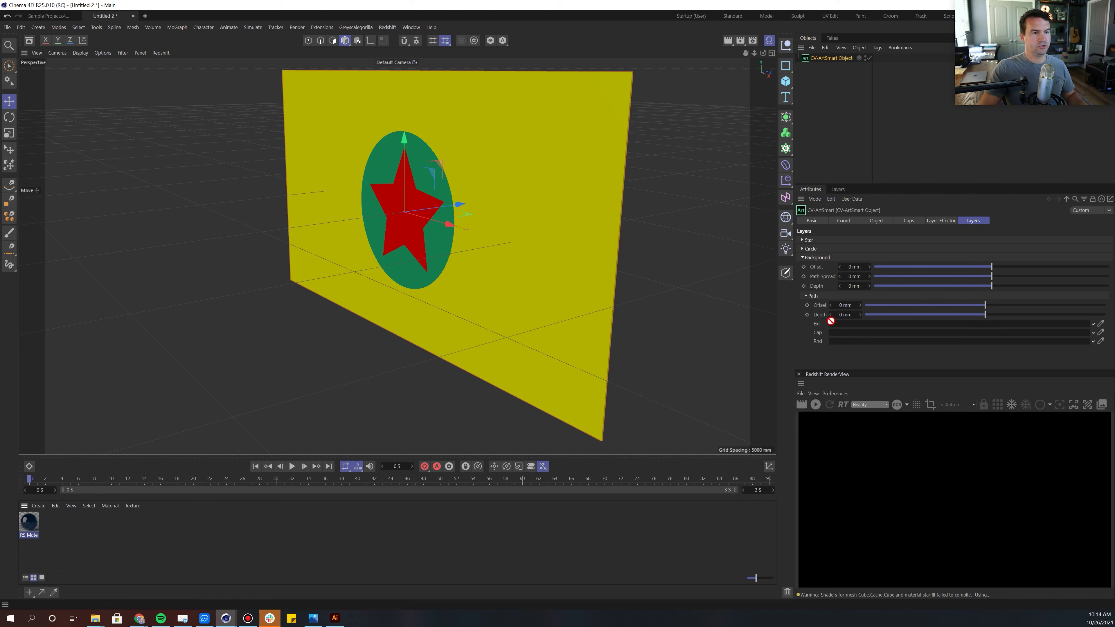
{"action": "left_click_drag", "start_coordinate": [831, 321], "coordinate": [835, 324]}
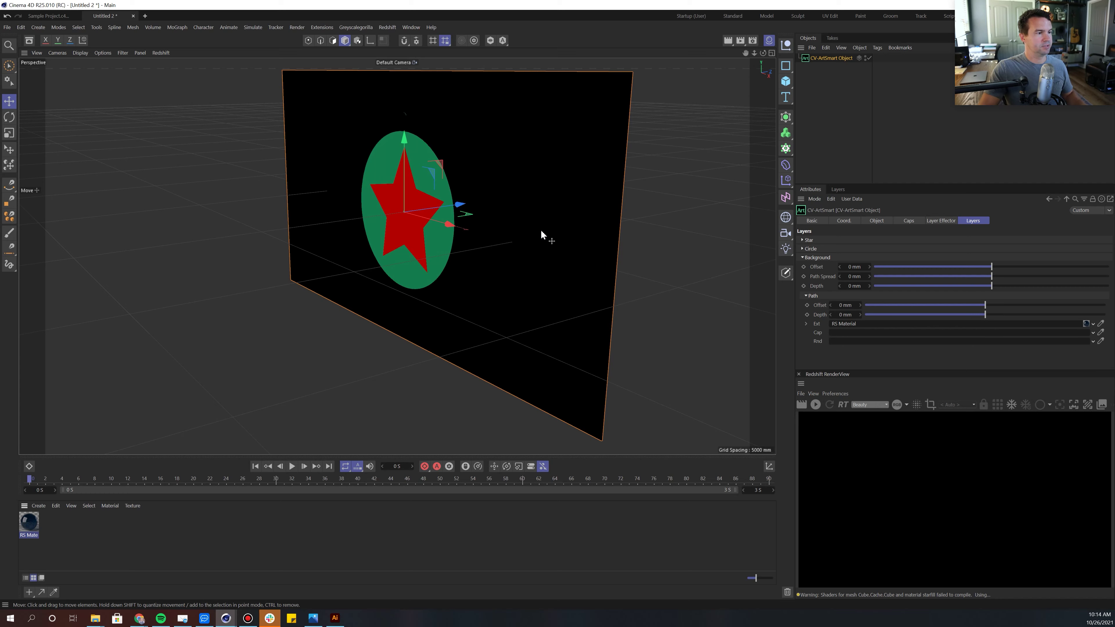
{"action": "left_click_drag", "start_coordinate": [516, 214], "coordinate": [552, 219], "text": "alt"}
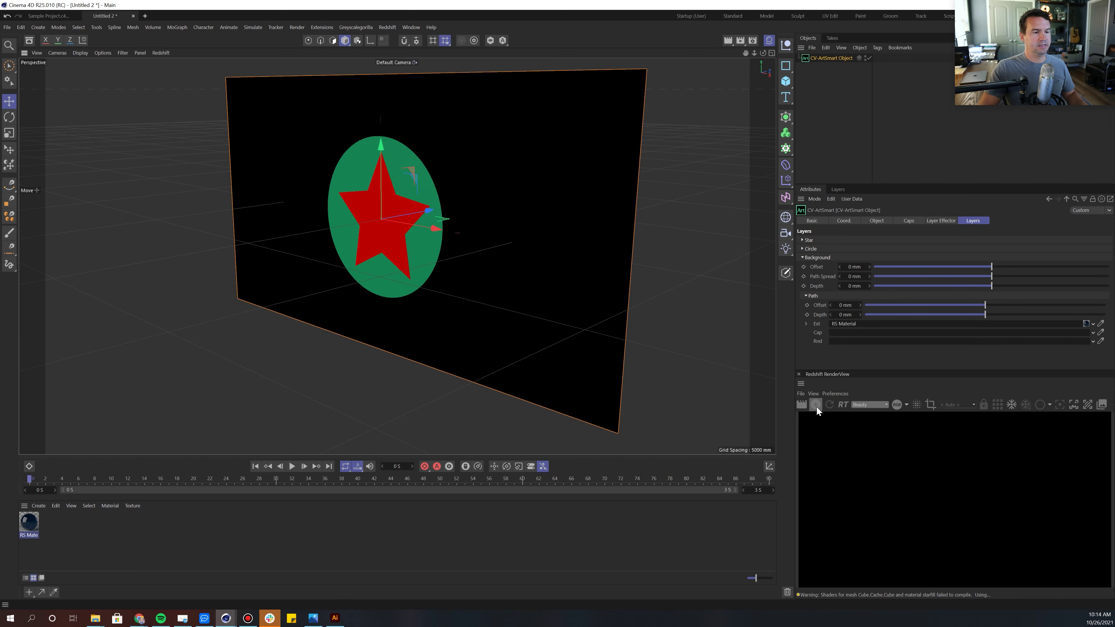
Step: Start the live Redshift RenderView preview of the green circle and red star
{"action": "left_click", "coordinate": [837, 393]}
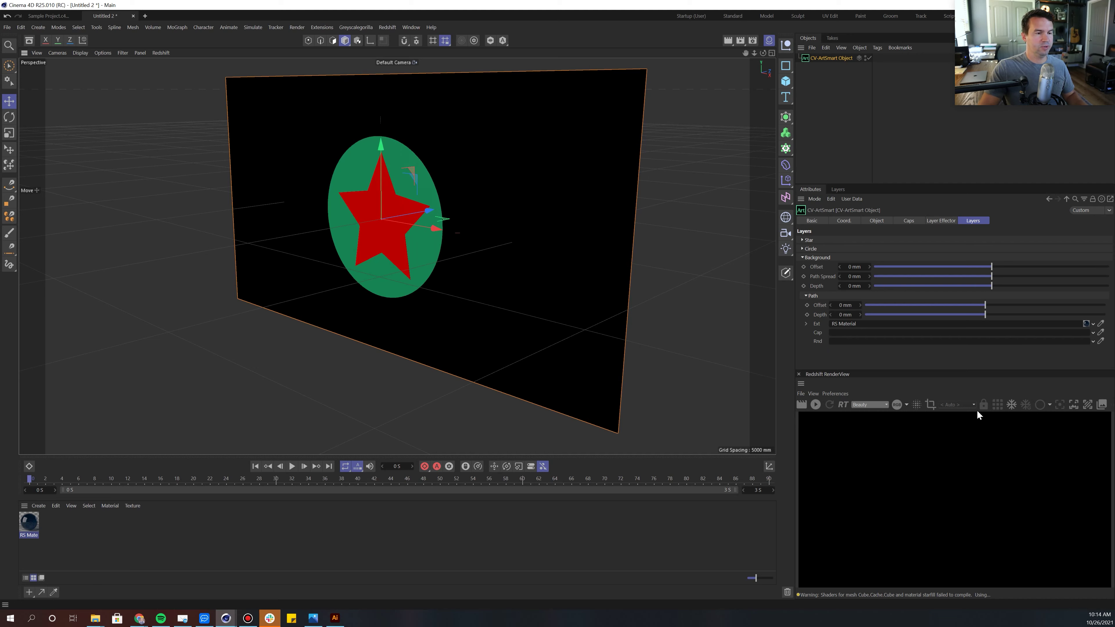
{"action": "left_click", "coordinate": [815, 405]}
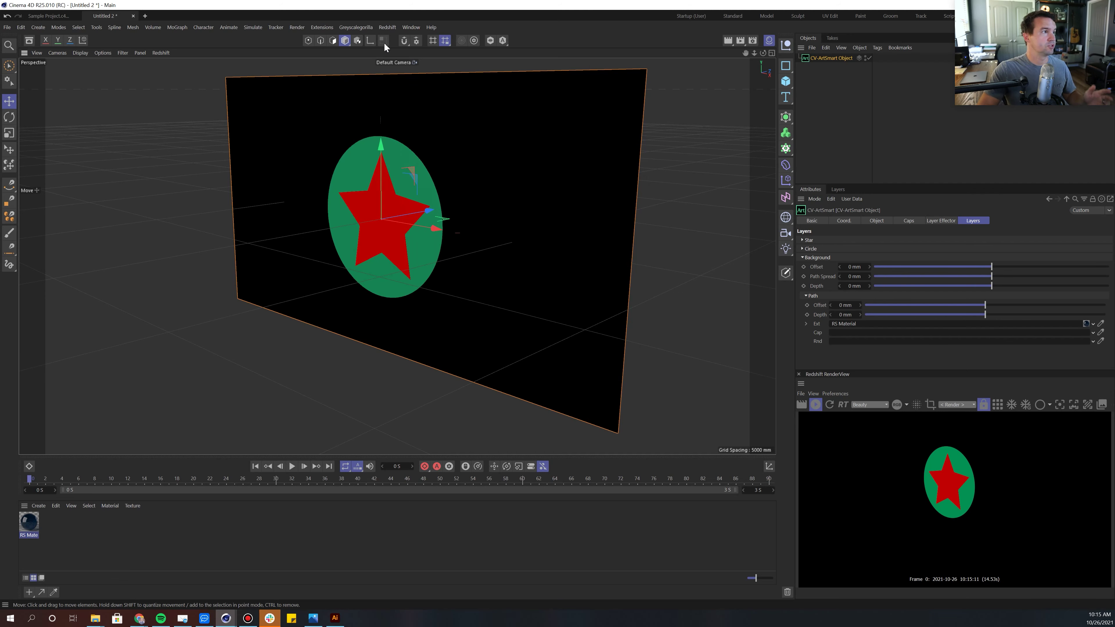
{"action": "left_click", "coordinate": [386, 28]}
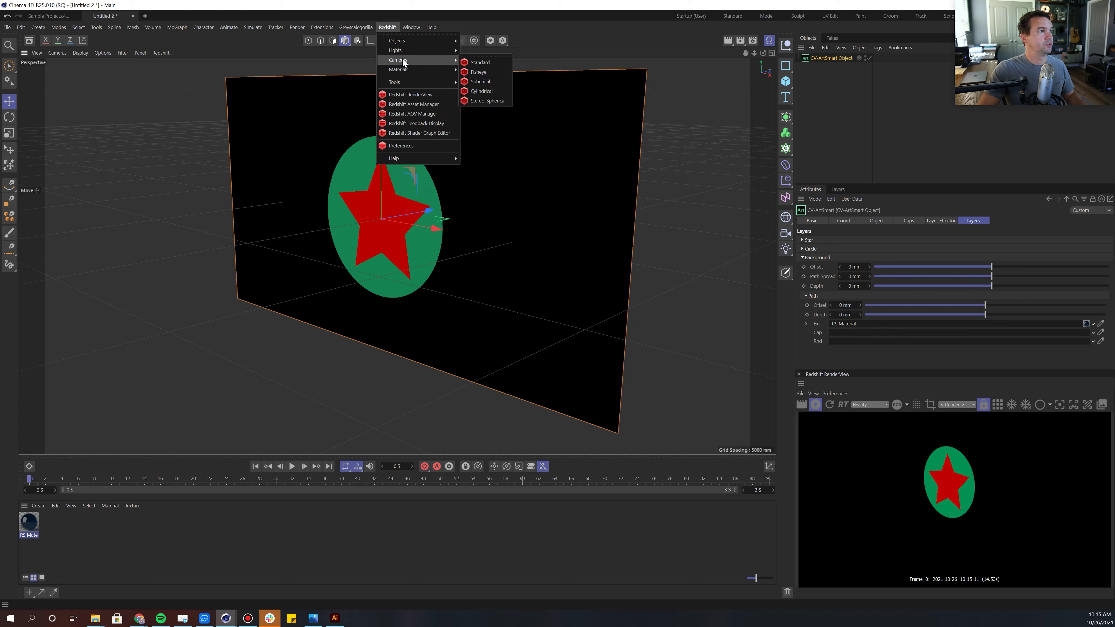
Step: Add a Redshift Dome Light and browse for its Texture image
{"action": "mouse_move", "coordinate": [402, 50]}
{"action": "left_click", "coordinate": [473, 92]}
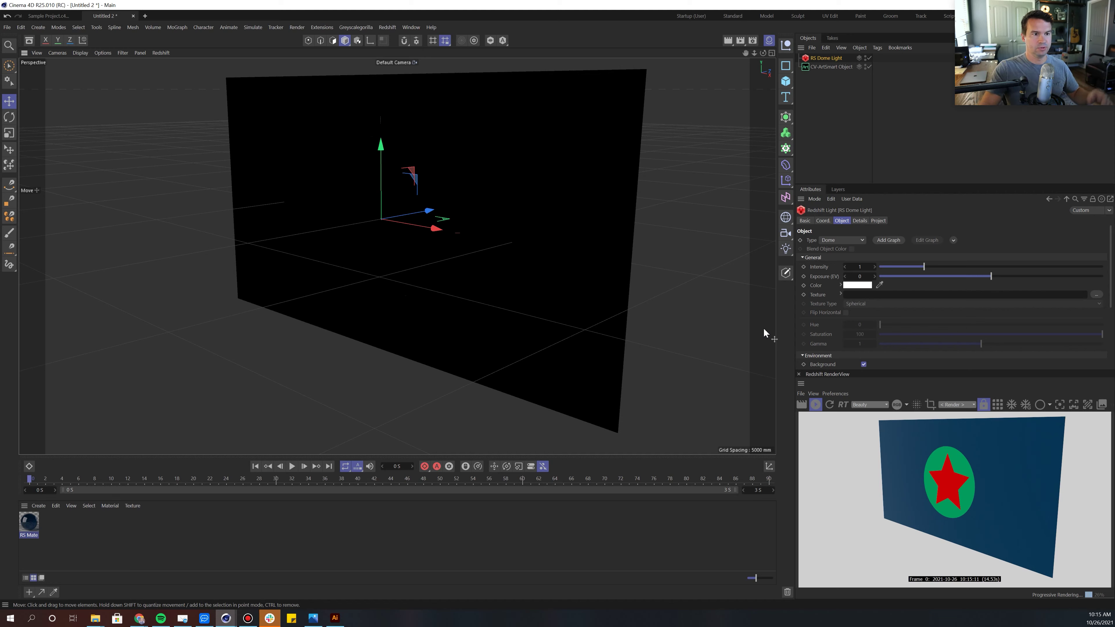
{"action": "left_click", "coordinate": [1096, 294]}
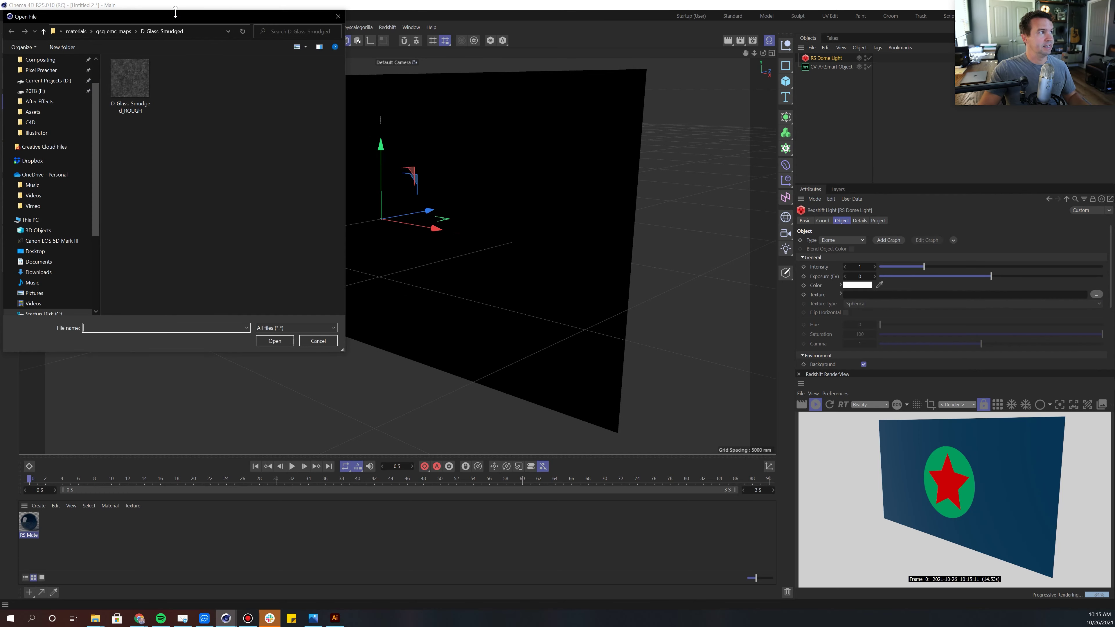
Step: Load studio016.hdr from Compositing > HDRI Images > Studio_1 as the dome light texture
{"action": "left_click_drag", "start_coordinate": [175, 12], "coordinate": [510, 91]}
{"action": "scroll", "coordinate": [367, 184], "scroll_direction": "up", "scroll_amount": 2}
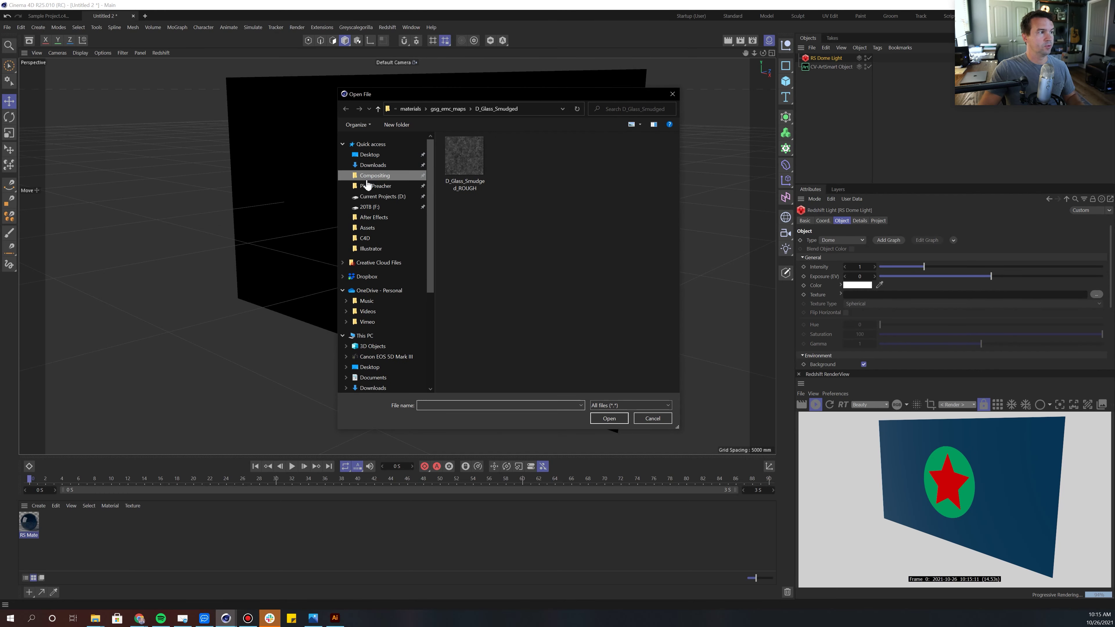
{"action": "left_click", "coordinate": [367, 177]}
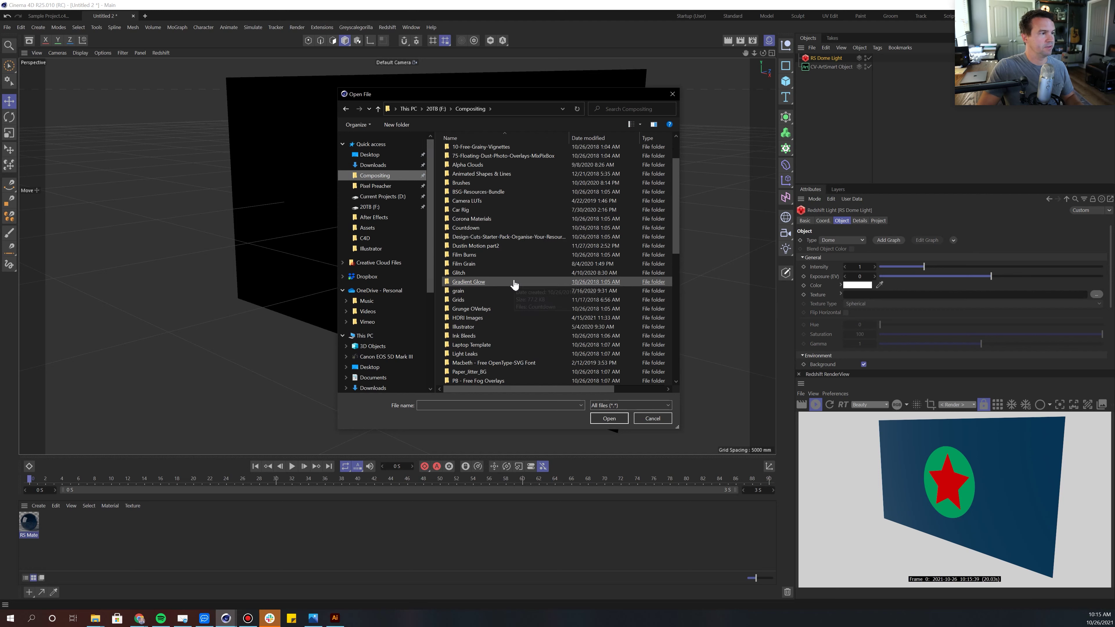
{"action": "double_click", "coordinate": [467, 317]}
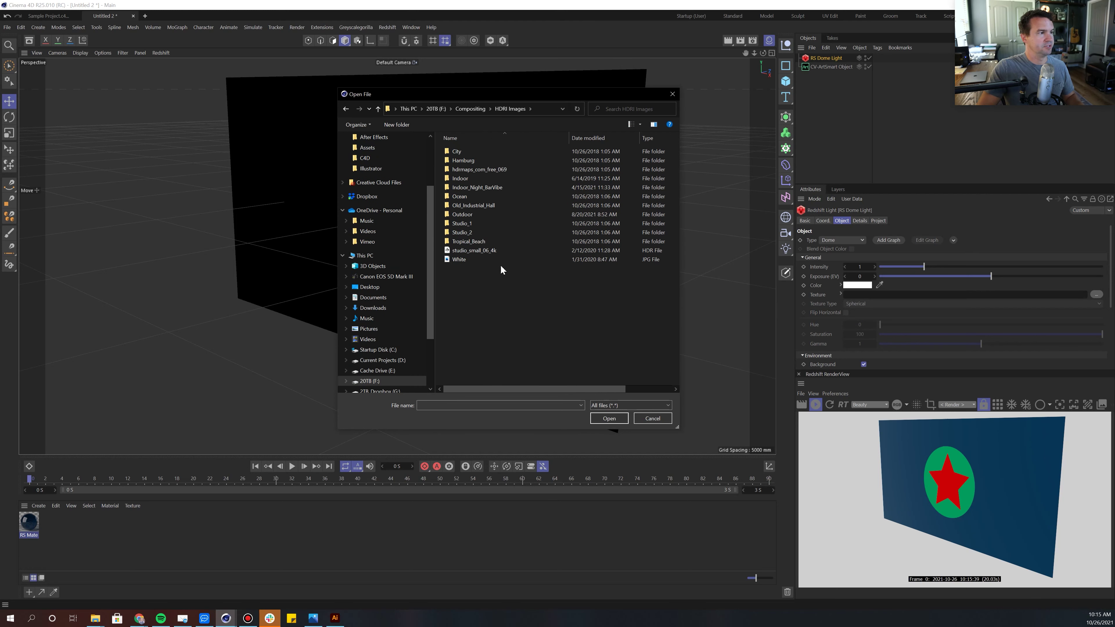
{"action": "double_click", "coordinate": [491, 223]}
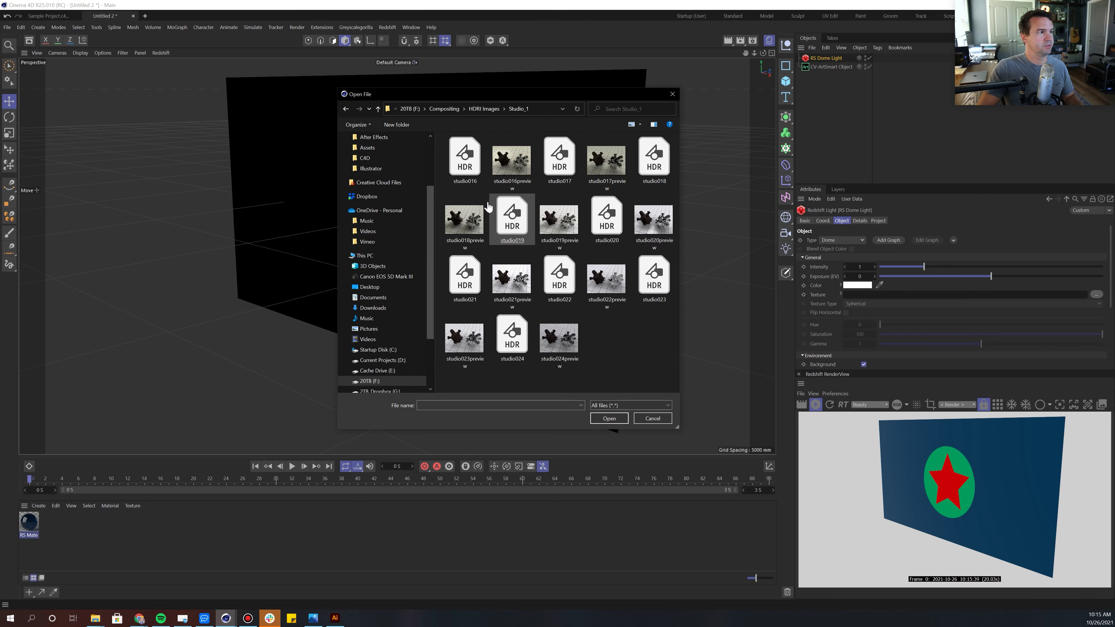
{"action": "double_click", "coordinate": [465, 159]}
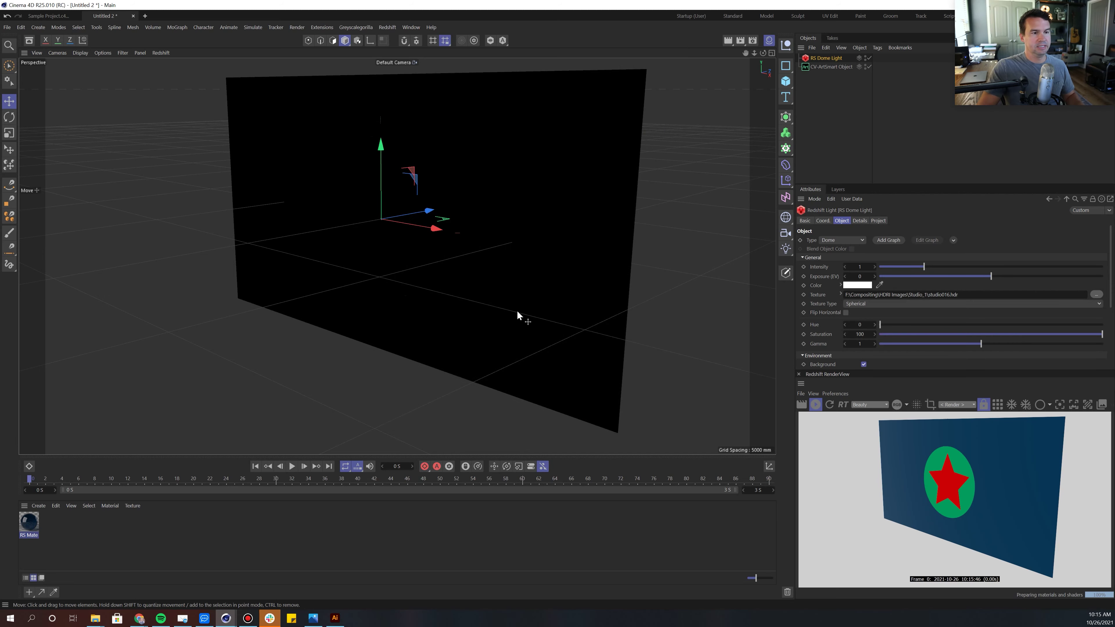
{"action": "left_click_drag", "start_coordinate": [840, 184], "coordinate": [839, 143]}
Step: Enlarge the render preview and bring the camera lower and closer to the artwork wall
{"action": "left_click_drag", "start_coordinate": [870, 369], "coordinate": [868, 352]}
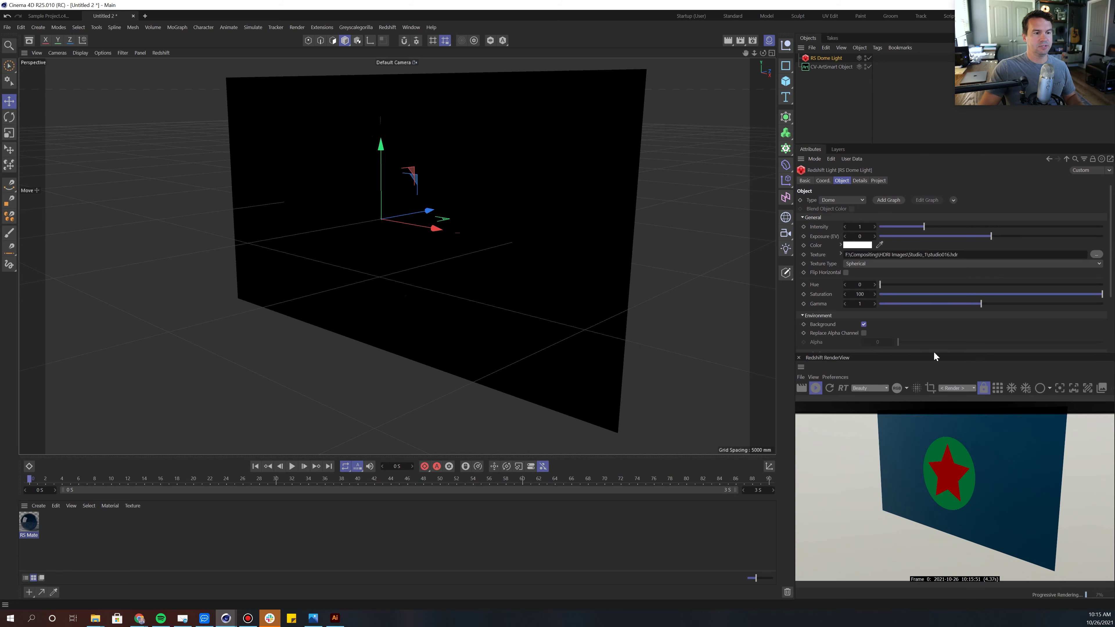
{"action": "left_click_drag", "start_coordinate": [755, 307], "coordinate": [593, 274], "text": "alt"}
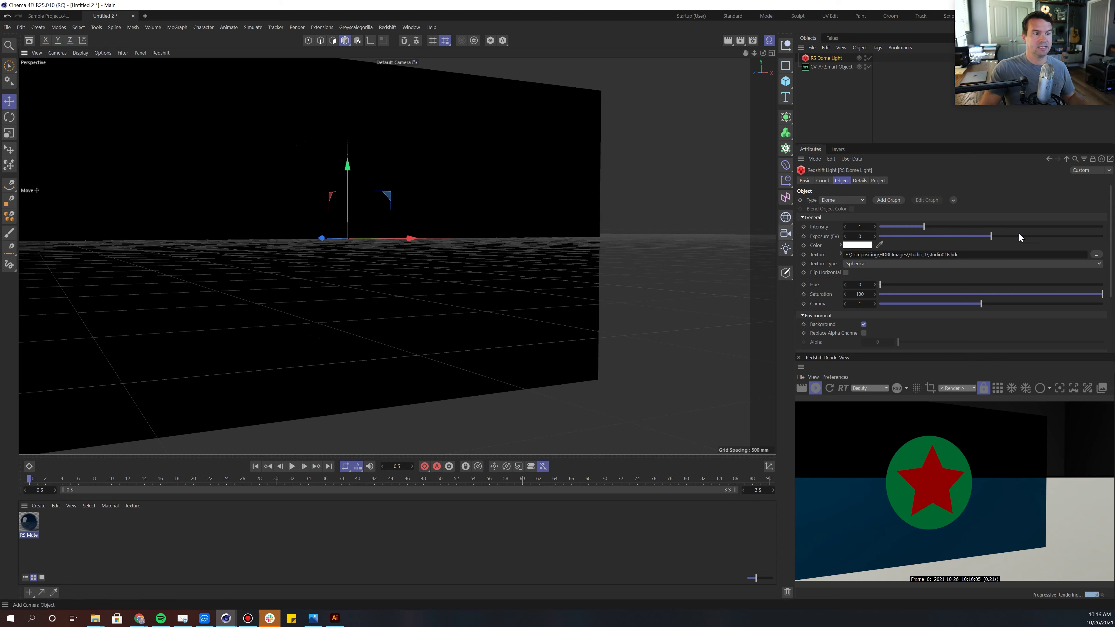
Step: Replace the dome texture with a night-time HDRI from the HDRI Images > Outdoor folder
{"action": "left_click", "coordinate": [1097, 255]}
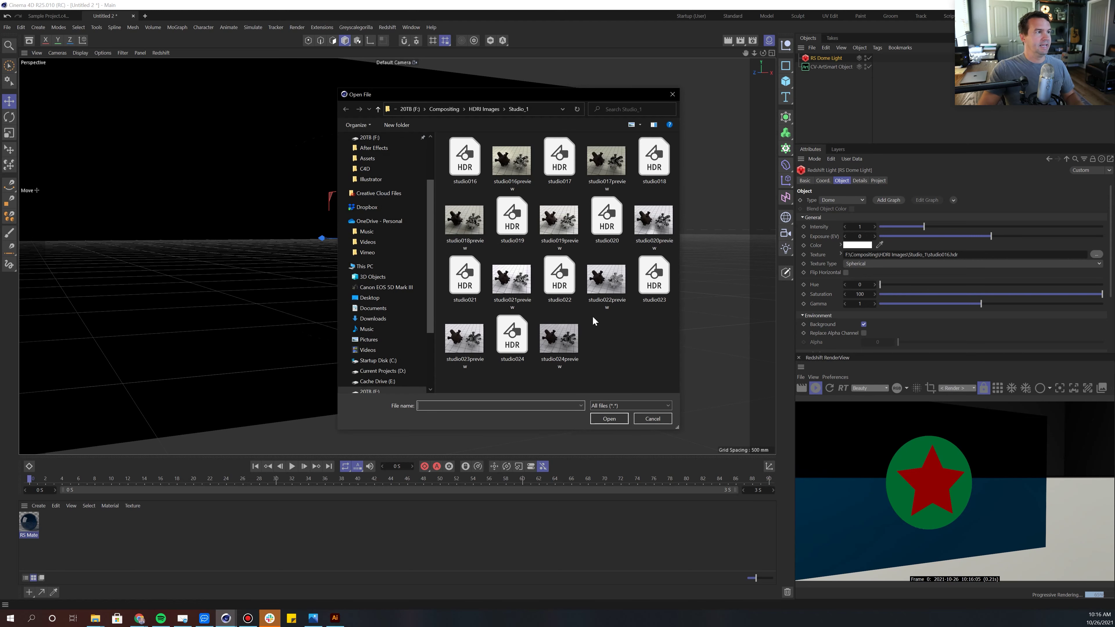
{"action": "left_click", "coordinate": [485, 108]}
{"action": "double_click", "coordinate": [462, 223]}
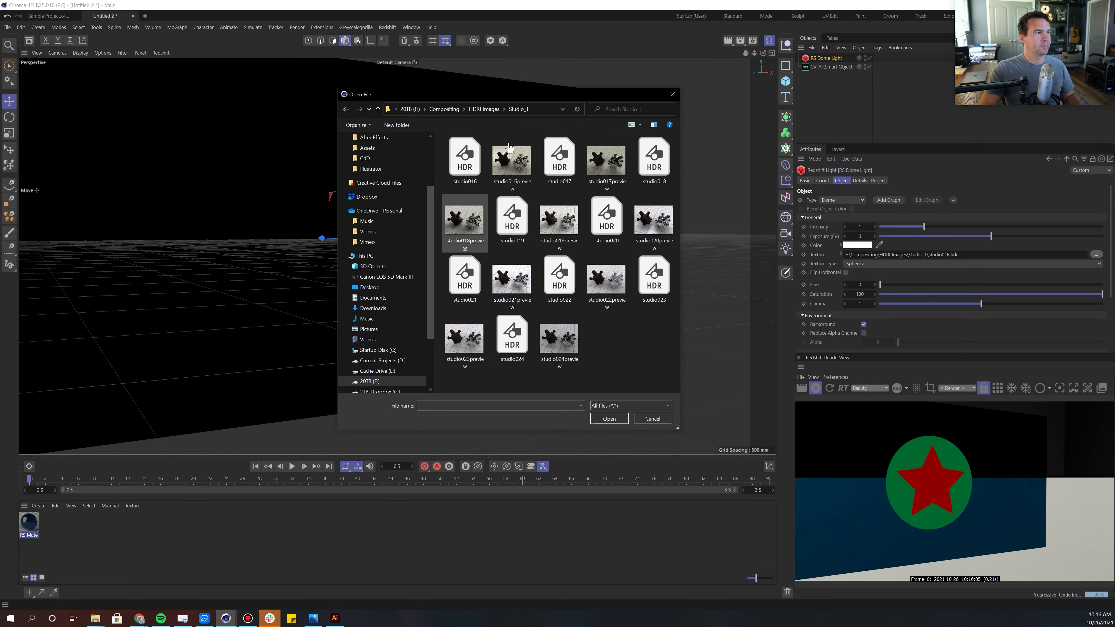
{"action": "left_click", "coordinate": [499, 109]}
{"action": "double_click", "coordinate": [462, 214]}
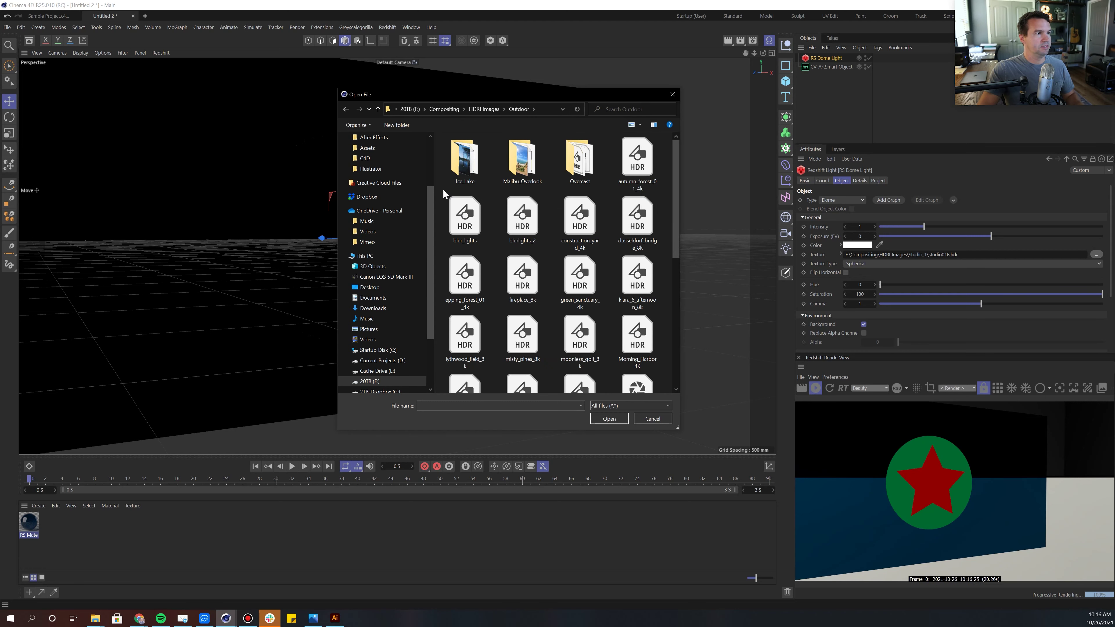
{"action": "scroll", "coordinate": [444, 193], "scroll_direction": "down", "scroll_amount": 3}
{"action": "double_click", "coordinate": [463, 344]}
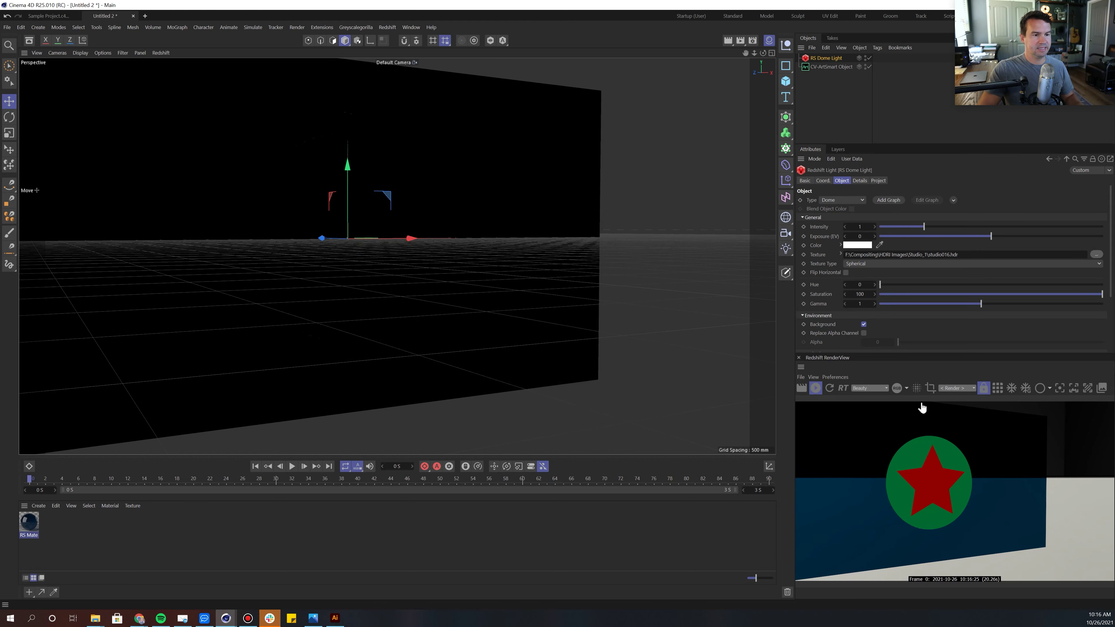
Step: Swap the dome light texture for the blur_lights outdoor HDRI
{"action": "left_click", "coordinate": [840, 254]}
{"action": "left_click", "coordinate": [840, 254]}
{"action": "left_click", "coordinate": [842, 275]}
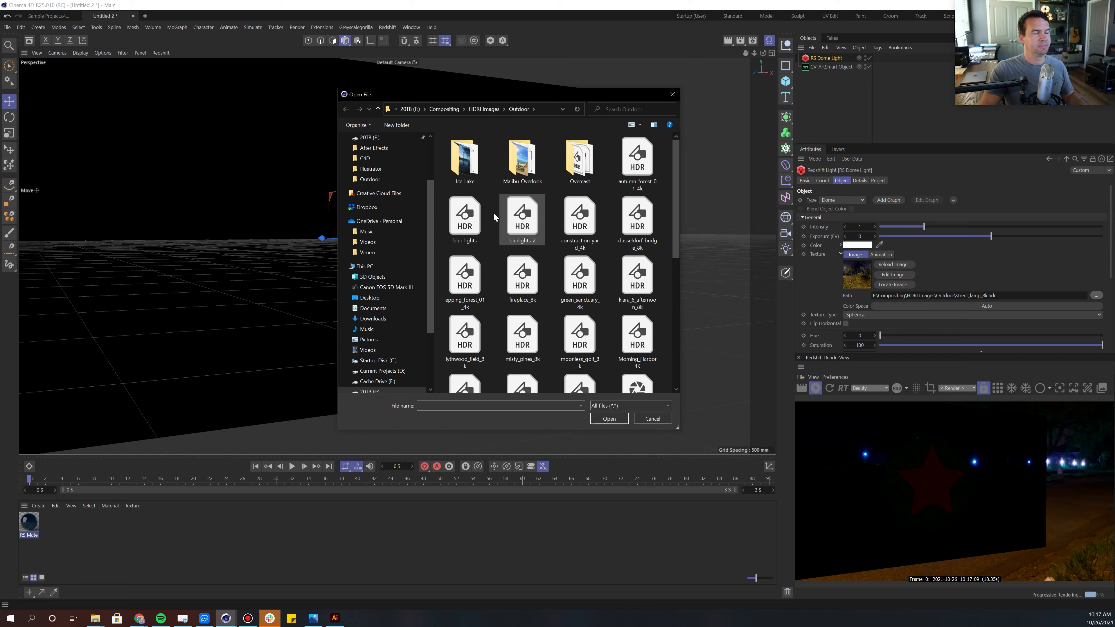
{"action": "double_click", "coordinate": [473, 216]}
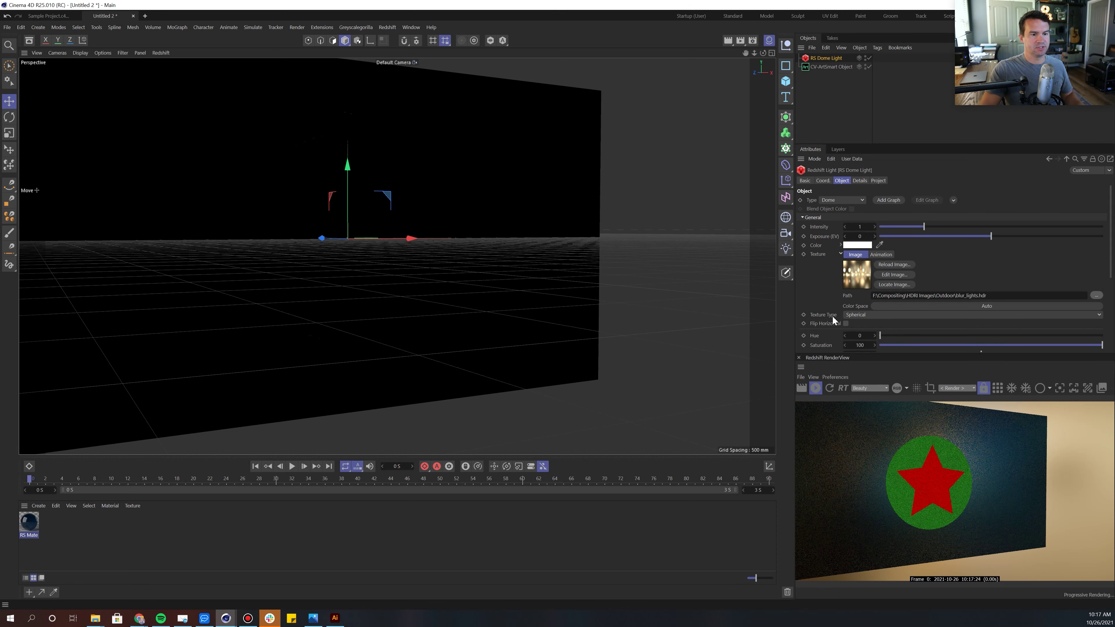
{"action": "left_click_drag", "start_coordinate": [395, 264], "coordinate": [439, 263], "text": "alt"}
Step: Load blurlights_2 as the dome light texture and orbit to face the wall
{"action": "left_click", "coordinate": [1096, 295]}
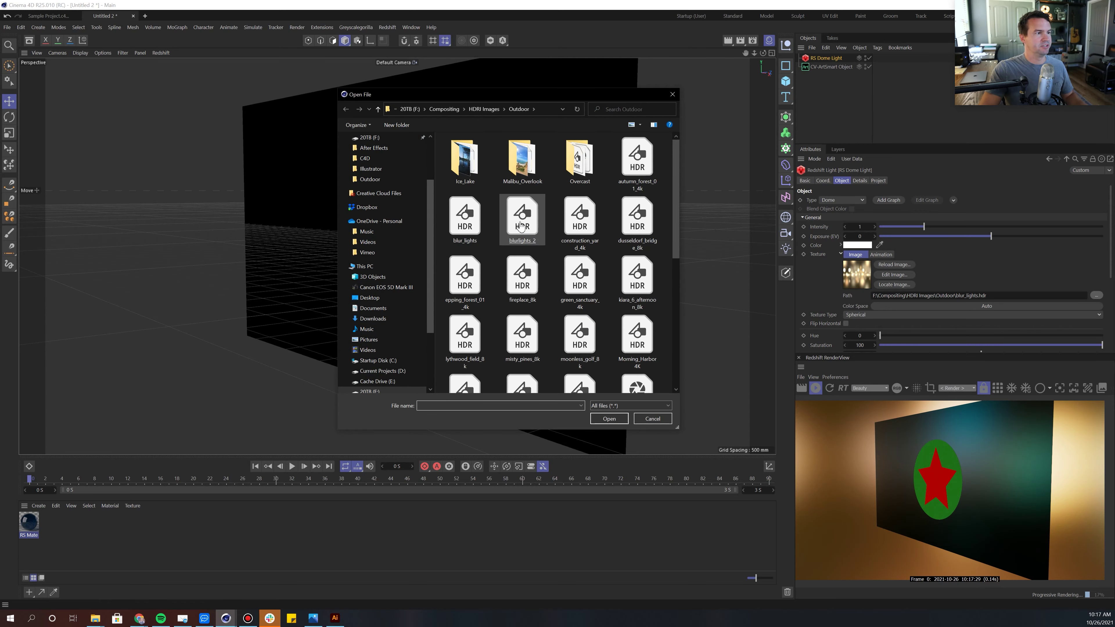
{"action": "double_click", "coordinate": [521, 220]}
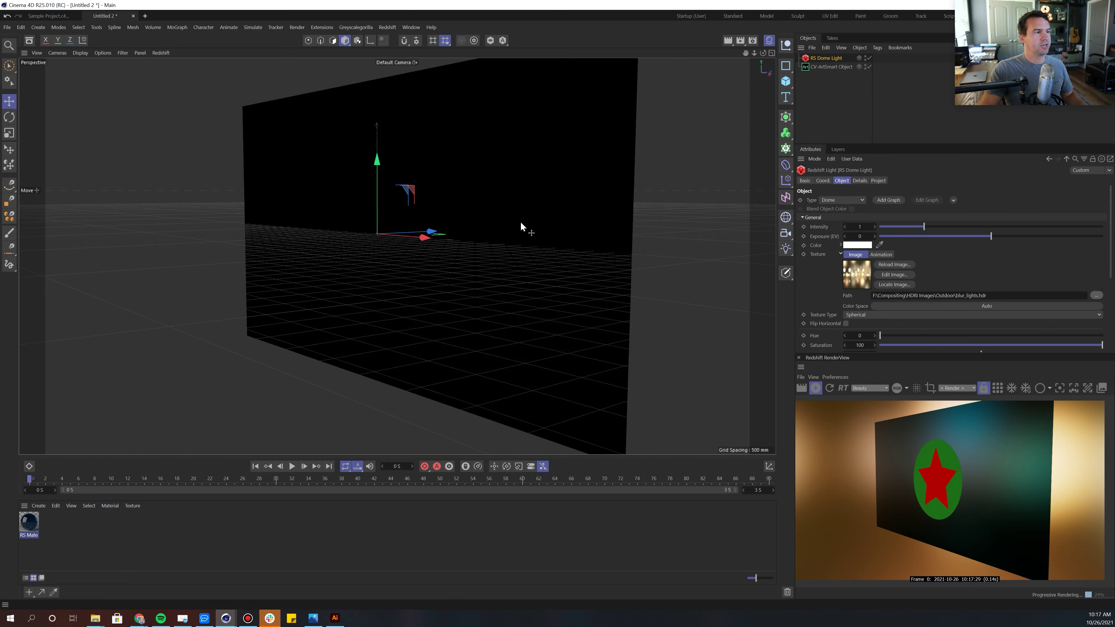
{"action": "left_click_drag", "start_coordinate": [527, 263], "coordinate": [601, 254], "text": "alt"}
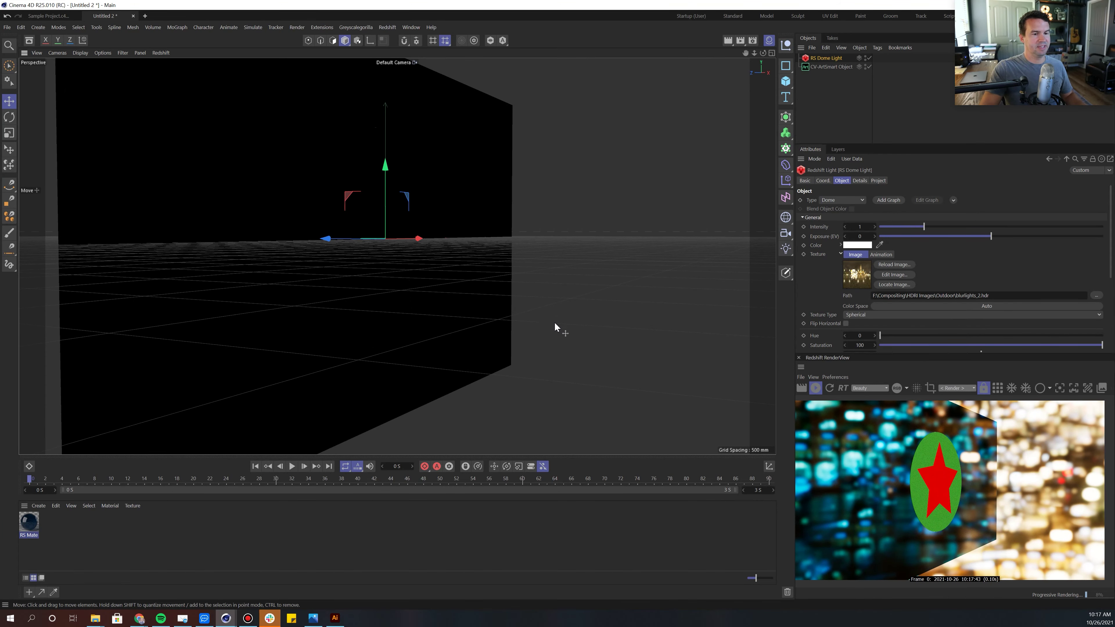
{"action": "left_click_drag", "start_coordinate": [381, 261], "coordinate": [412, 260], "text": "alt"}
{"action": "left_click_drag", "start_coordinate": [371, 334], "coordinate": [268, 330], "text": "alt"}
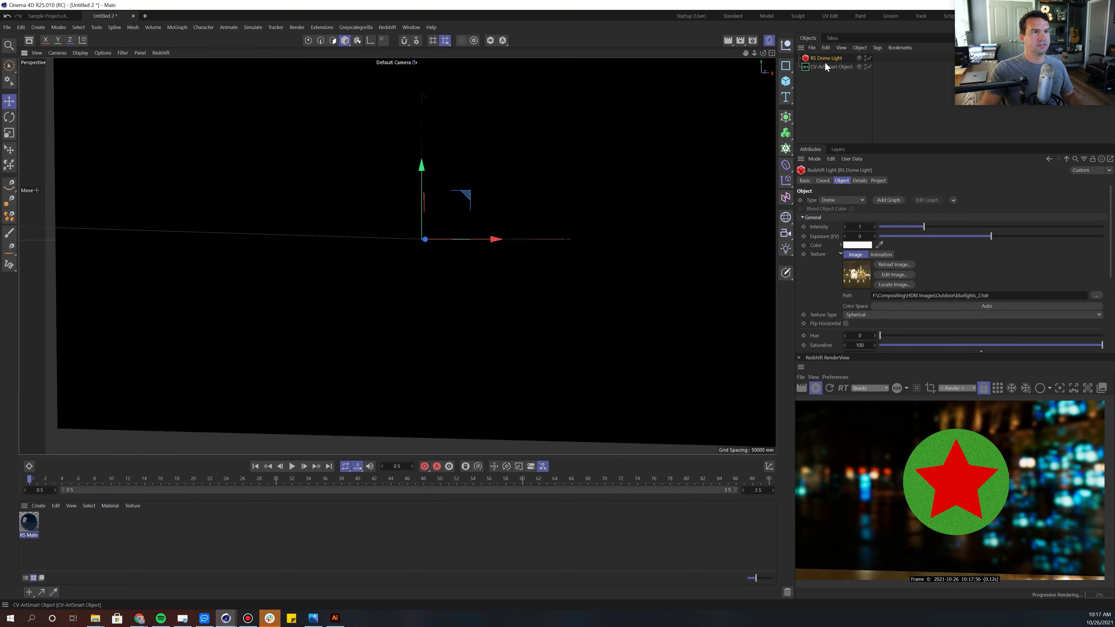
Step: Rotate the RS Dome Light to place the bokeh and set its Saturation to 42.704
{"action": "key", "text": "r"}
{"action": "left_click_drag", "start_coordinate": [382, 235], "coordinate": [458, 243]}
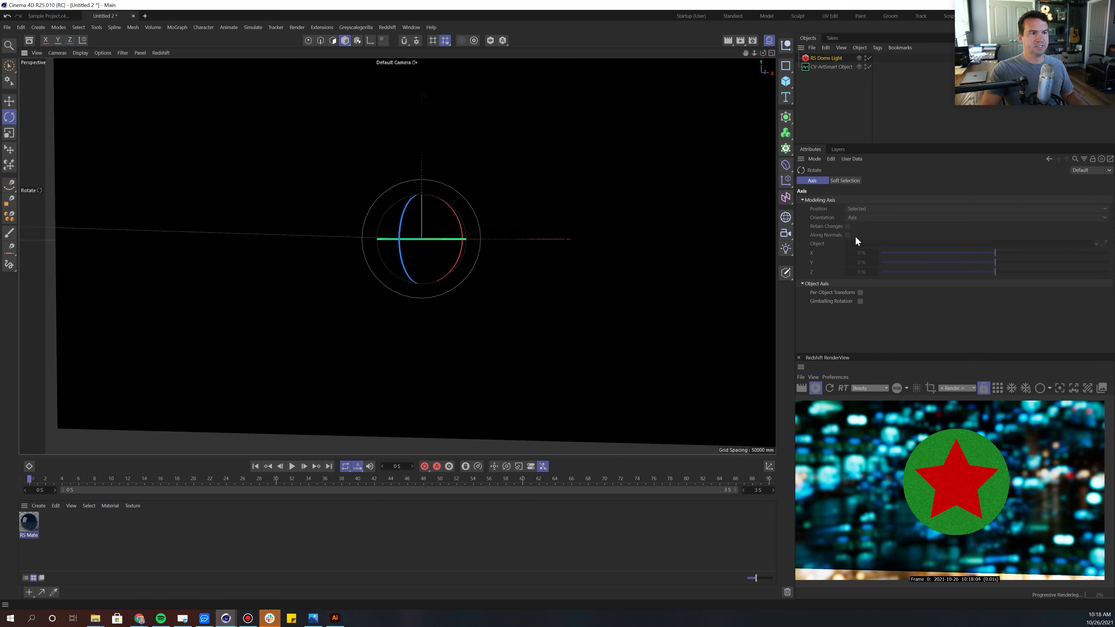
{"action": "left_click", "coordinate": [828, 58]}
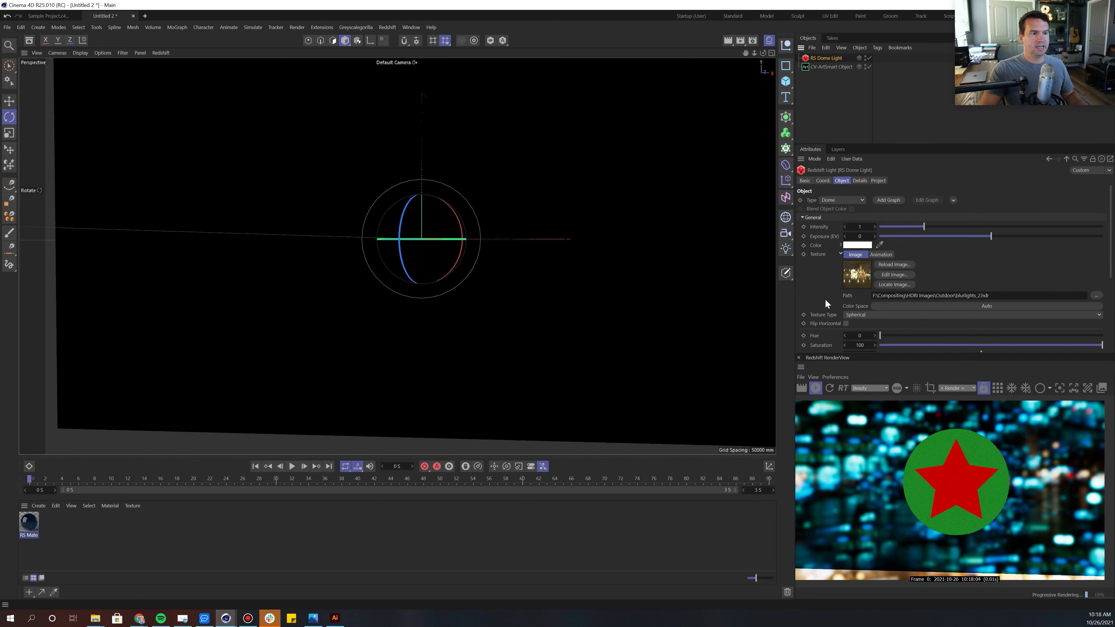
{"action": "left_click", "coordinate": [956, 346]}
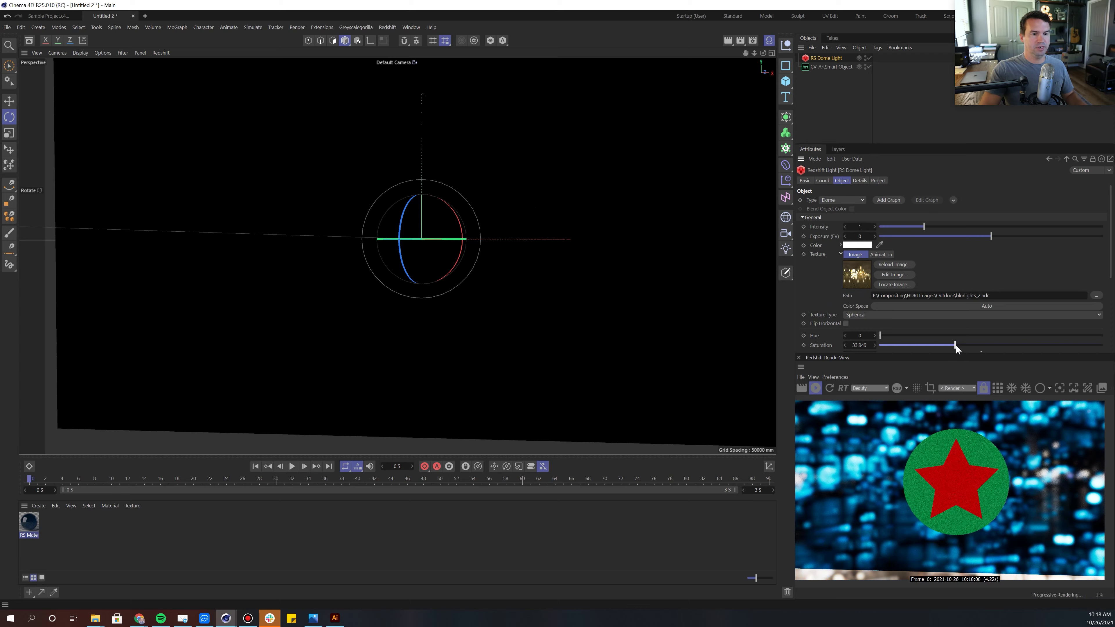
{"action": "left_click_drag", "start_coordinate": [955, 346], "coordinate": [975, 345]}
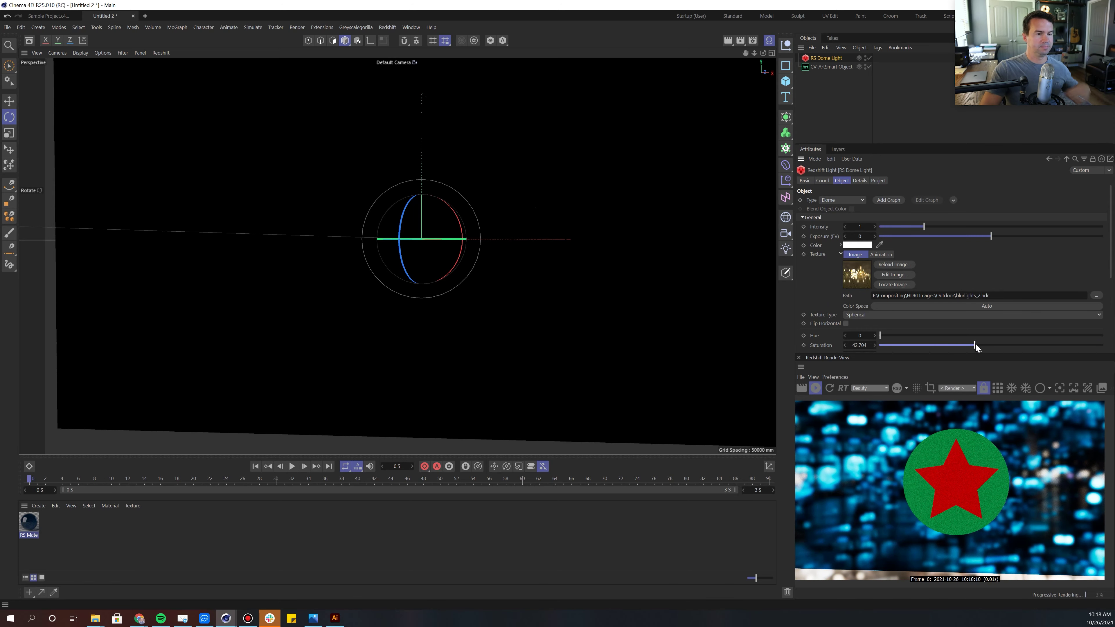
{"action": "left_click_drag", "start_coordinate": [409, 242], "coordinate": [386, 235]}
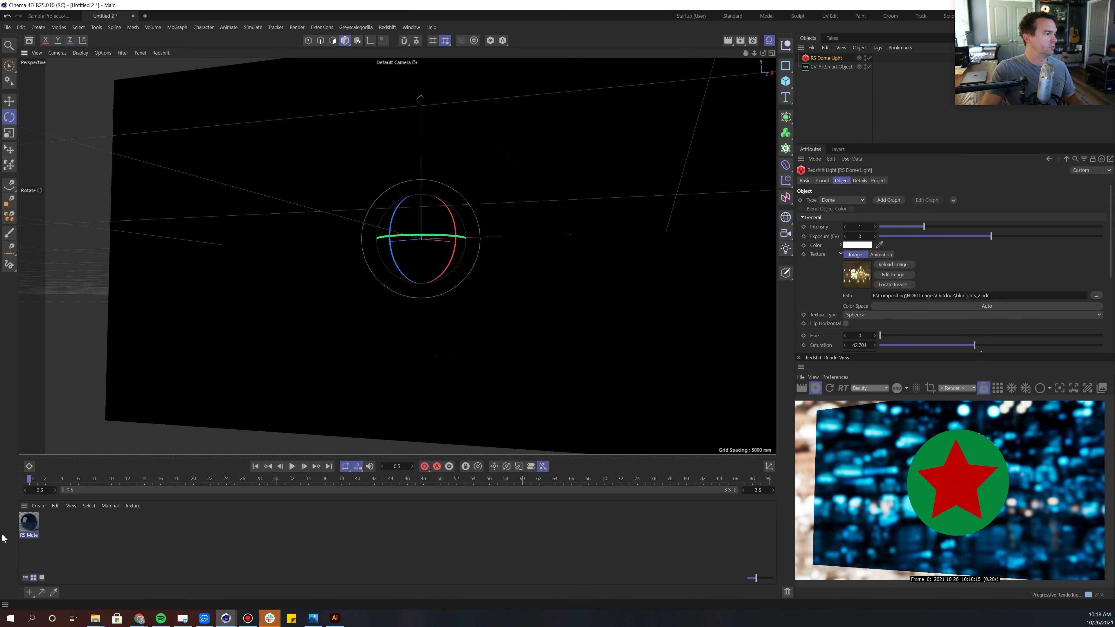
{"action": "double_click", "coordinate": [30, 522]}
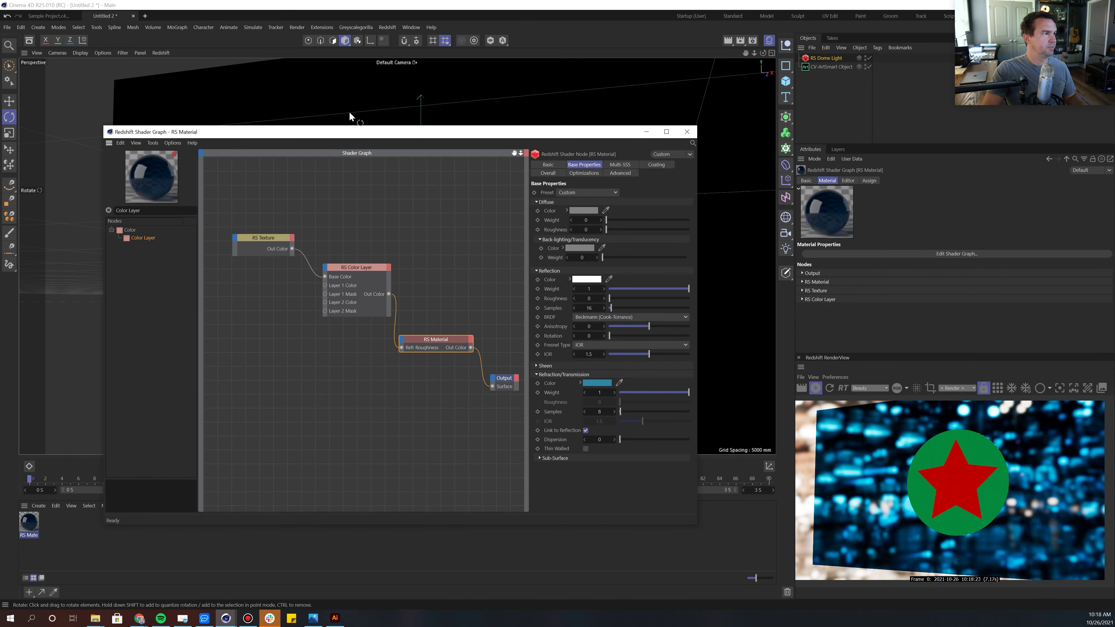
Step: Rearrange the RS Texture and RS Color Layer nodes in the Shader Graph
{"action": "left_click_drag", "start_coordinate": [351, 132], "coordinate": [418, 113]}
{"action": "left_click", "coordinate": [330, 226]}
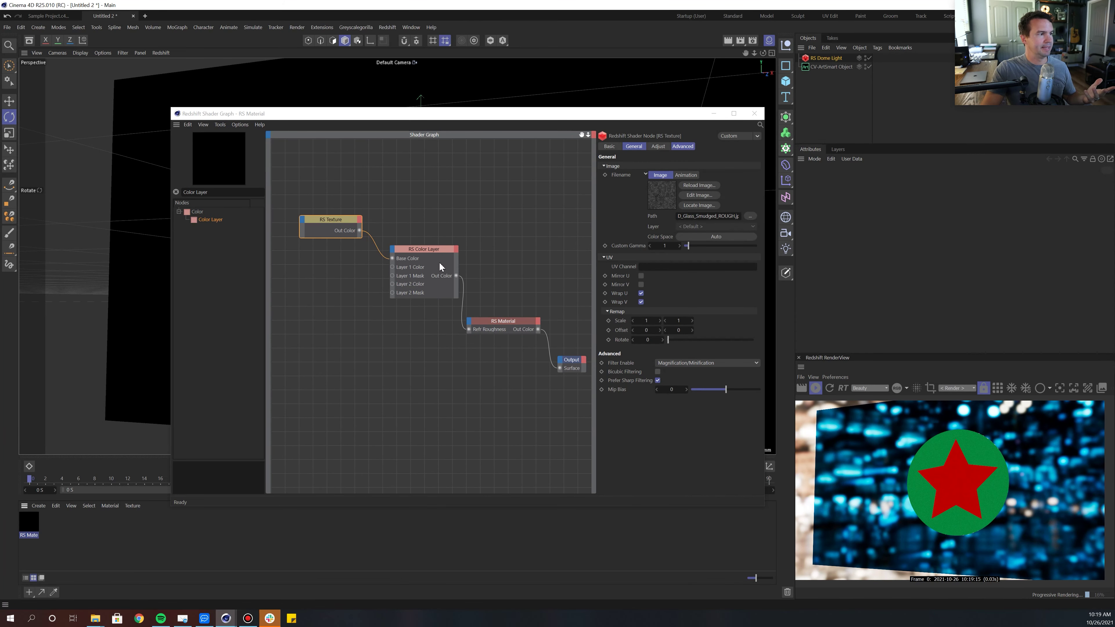
{"action": "left_click_drag", "start_coordinate": [437, 249], "coordinate": [429, 255]}
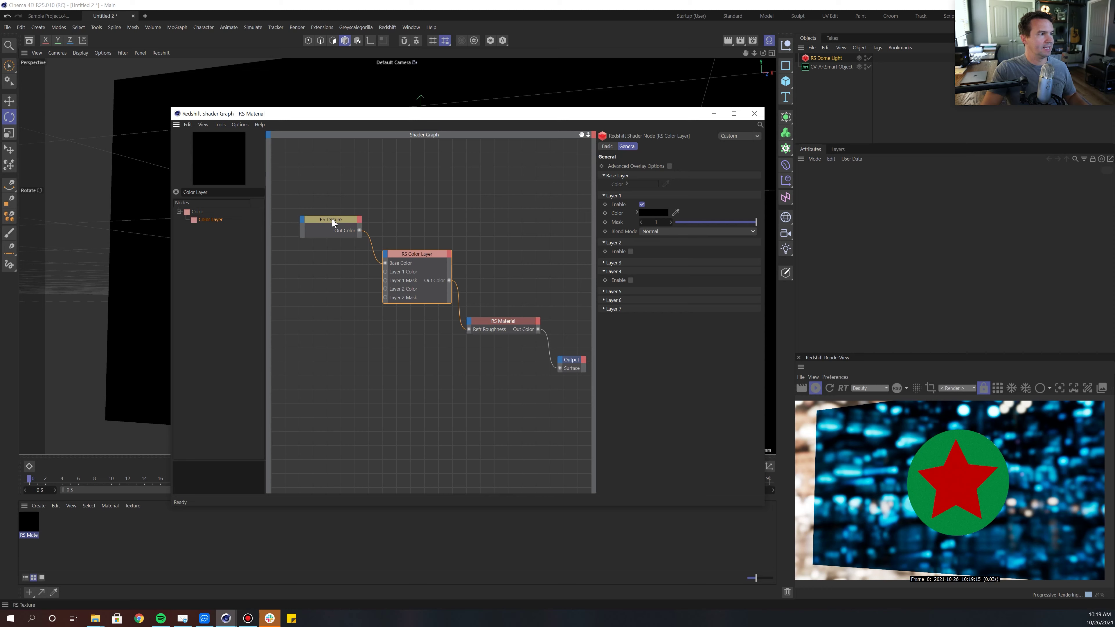
{"action": "left_click_drag", "start_coordinate": [332, 218], "coordinate": [327, 219]}
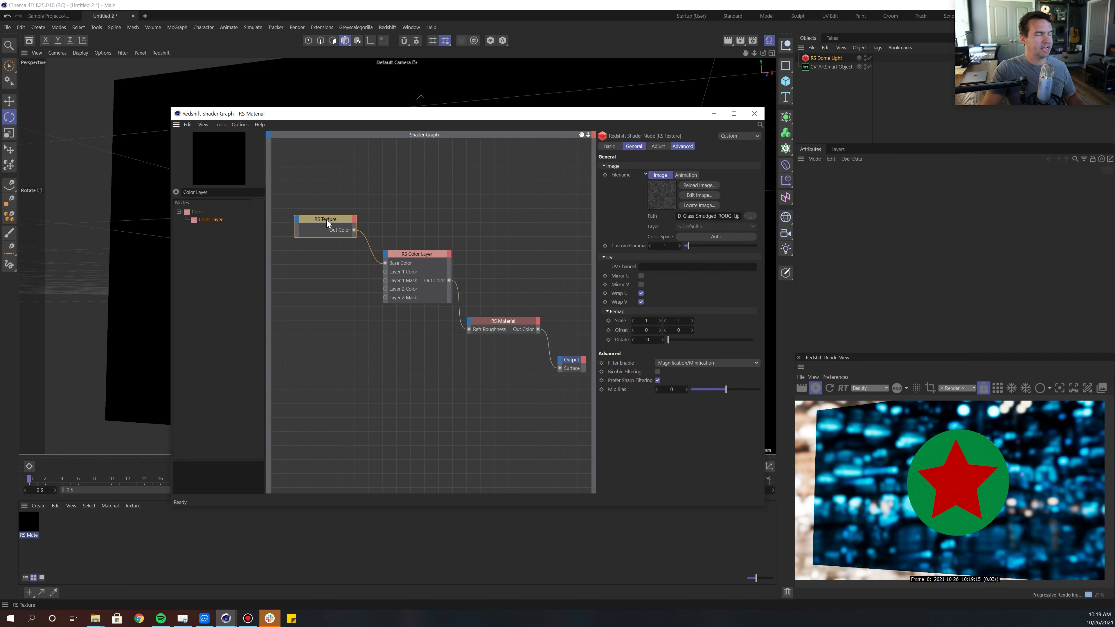
Step: Add an RS Bump Map node and connect its Out to RS Material's Bump Input
{"action": "double_click", "coordinate": [210, 192]}
{"action": "type", "text": "bump"}
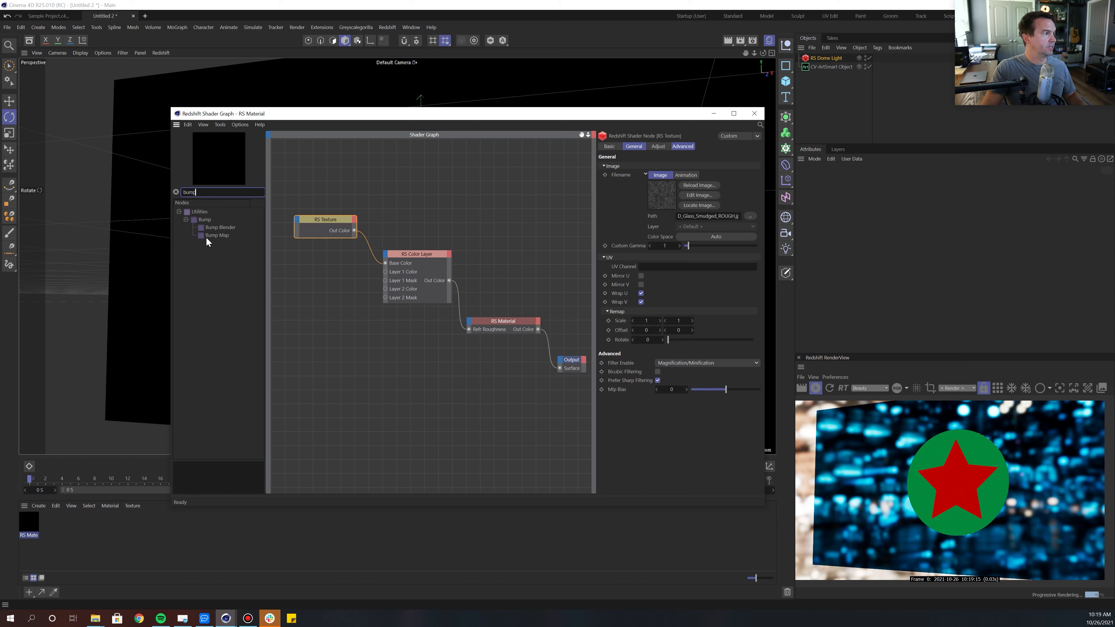
{"action": "left_click_drag", "start_coordinate": [211, 234], "coordinate": [433, 359]}
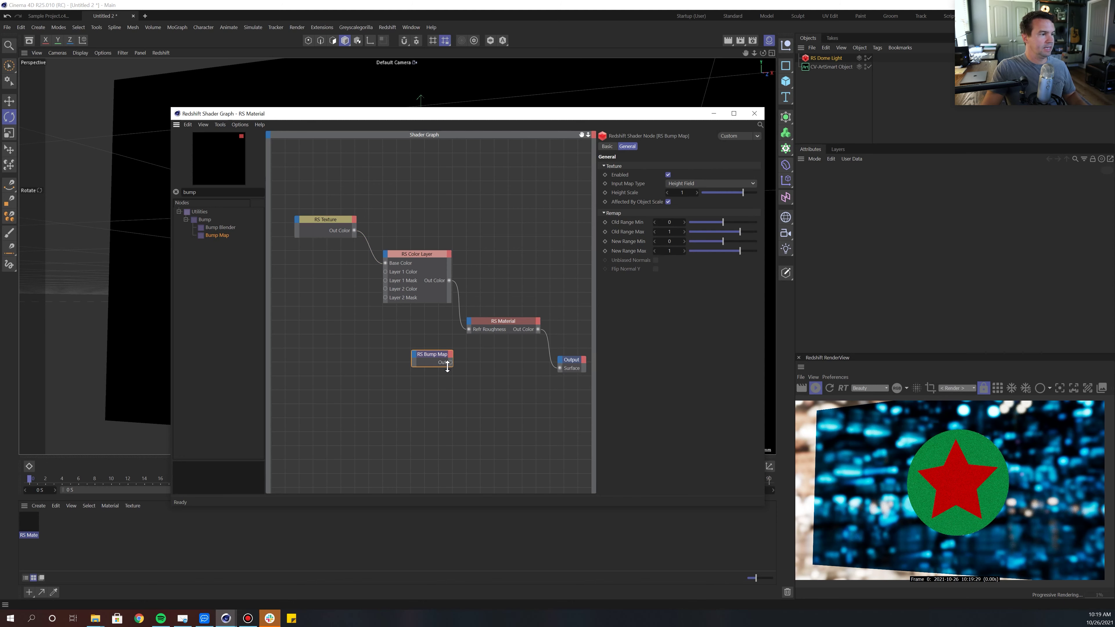
{"action": "left_click_drag", "start_coordinate": [470, 325], "coordinate": [470, 325]}
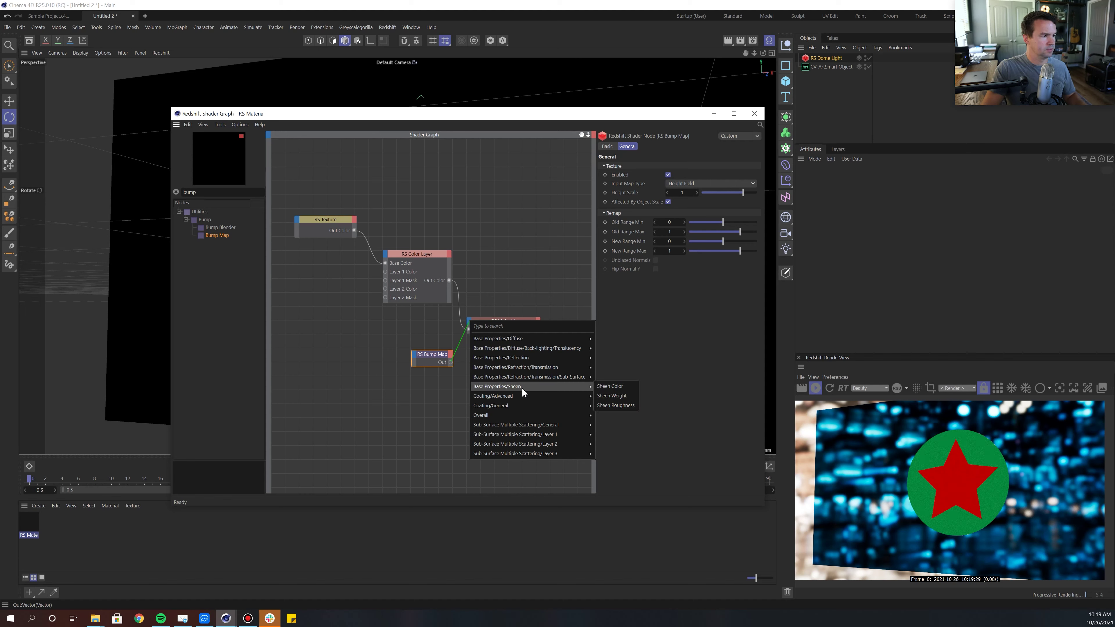
{"action": "mouse_move", "coordinate": [530, 422]}
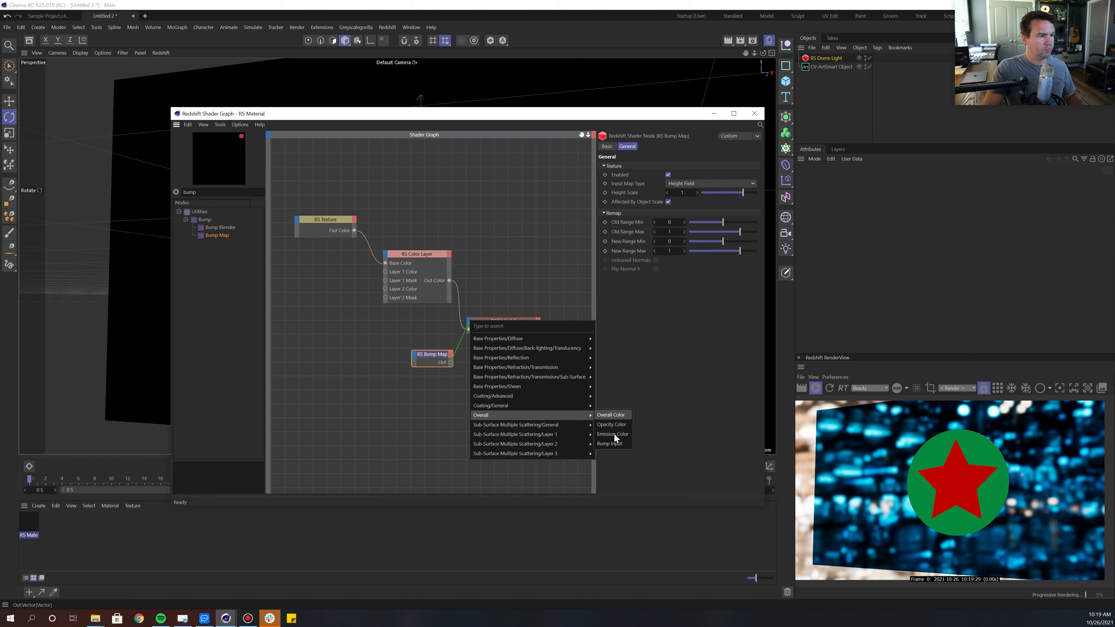
{"action": "left_click", "coordinate": [608, 443]}
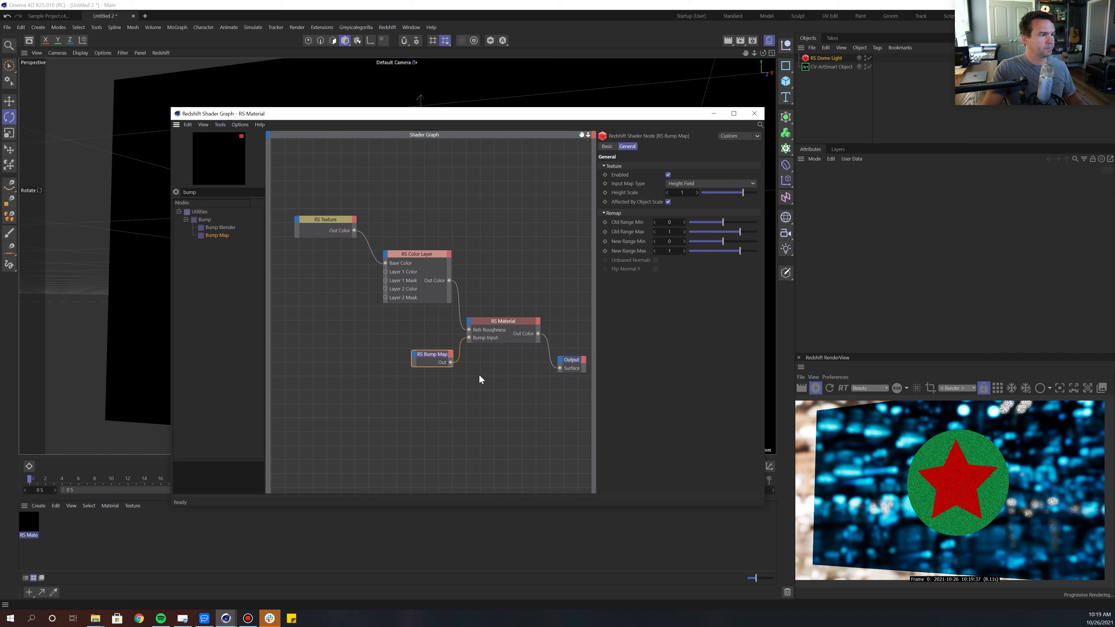
{"action": "left_click_drag", "start_coordinate": [421, 357], "coordinate": [411, 362]}
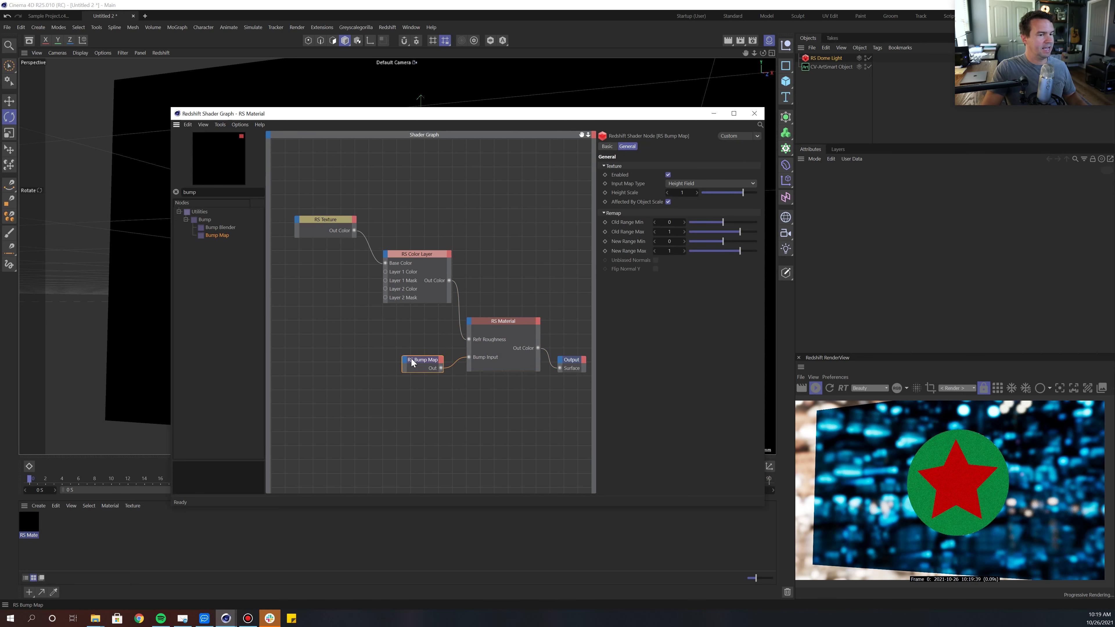
Step: Search 'maxon' and pick the Maxon Noise node
{"action": "double_click", "coordinate": [214, 193]}
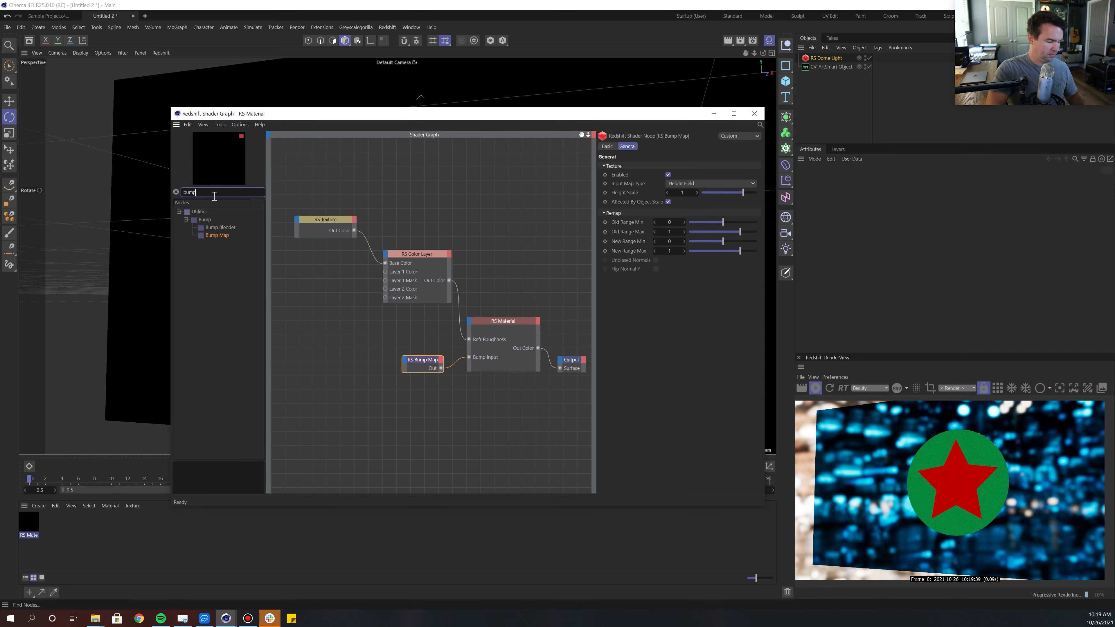
{"action": "type", "text": "maxon"}
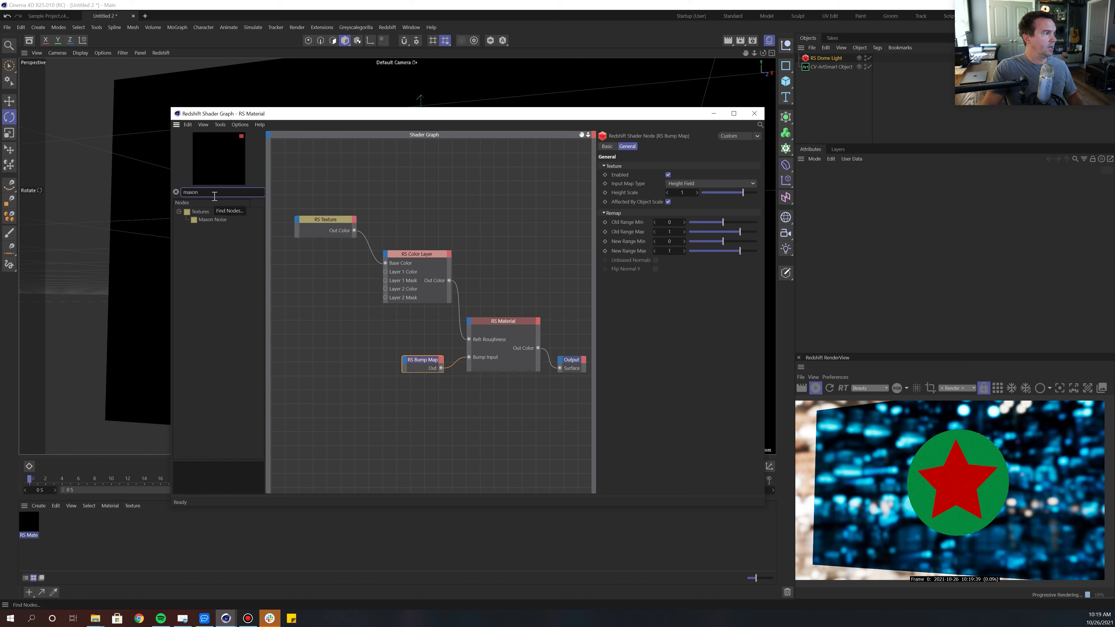
{"action": "left_click", "coordinate": [221, 222]}
Step: Wire Maxon Noise into the Bump Map input and set its Type to Gaseous with larger scale
{"action": "left_click_drag", "start_coordinate": [340, 405], "coordinate": [332, 391]}
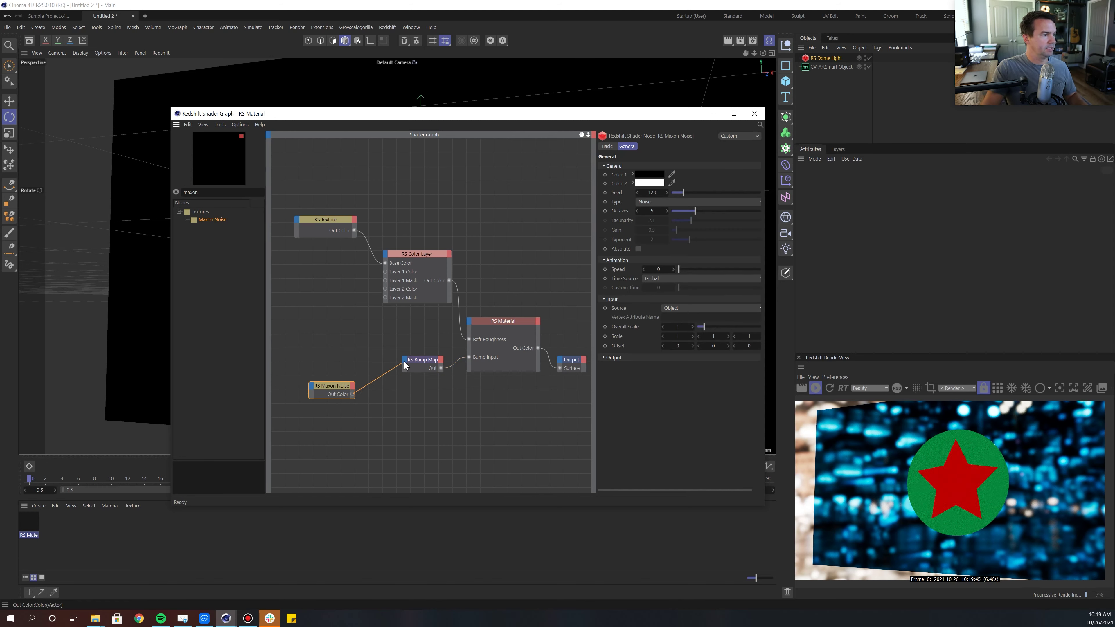
{"action": "left_click", "coordinate": [448, 374]}
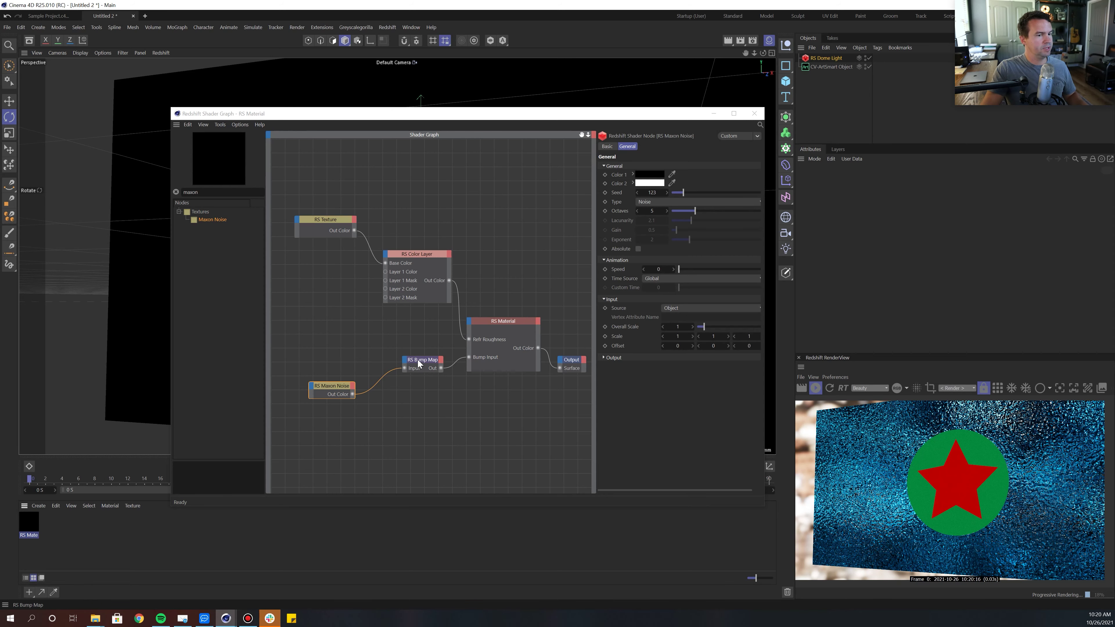
{"action": "left_click_drag", "start_coordinate": [420, 362], "coordinate": [412, 366]}
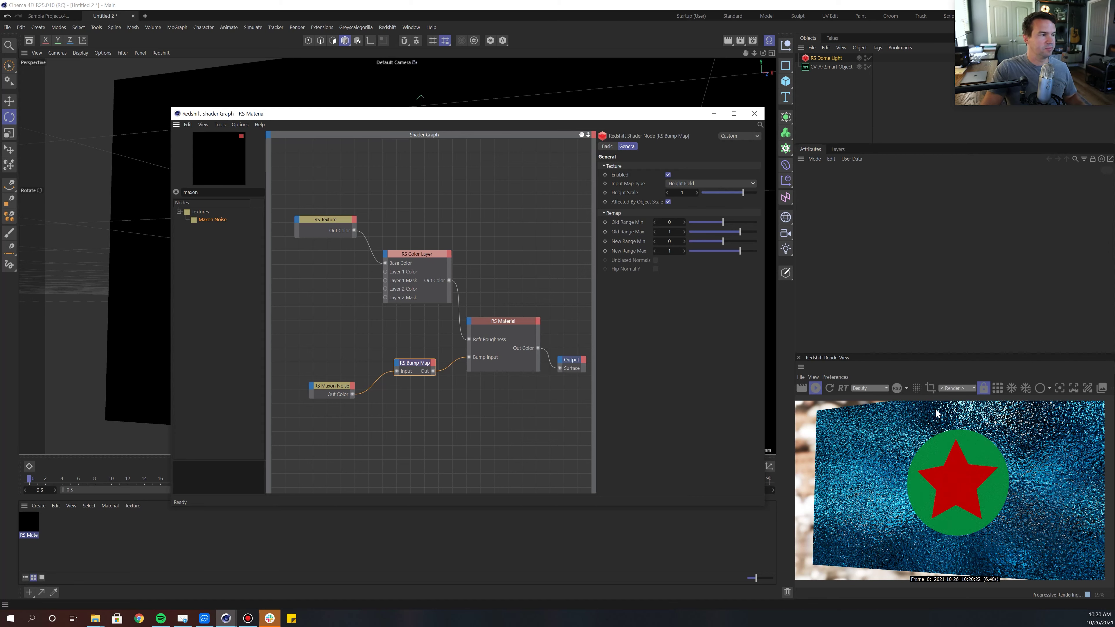
{"action": "left_click", "coordinate": [338, 389]}
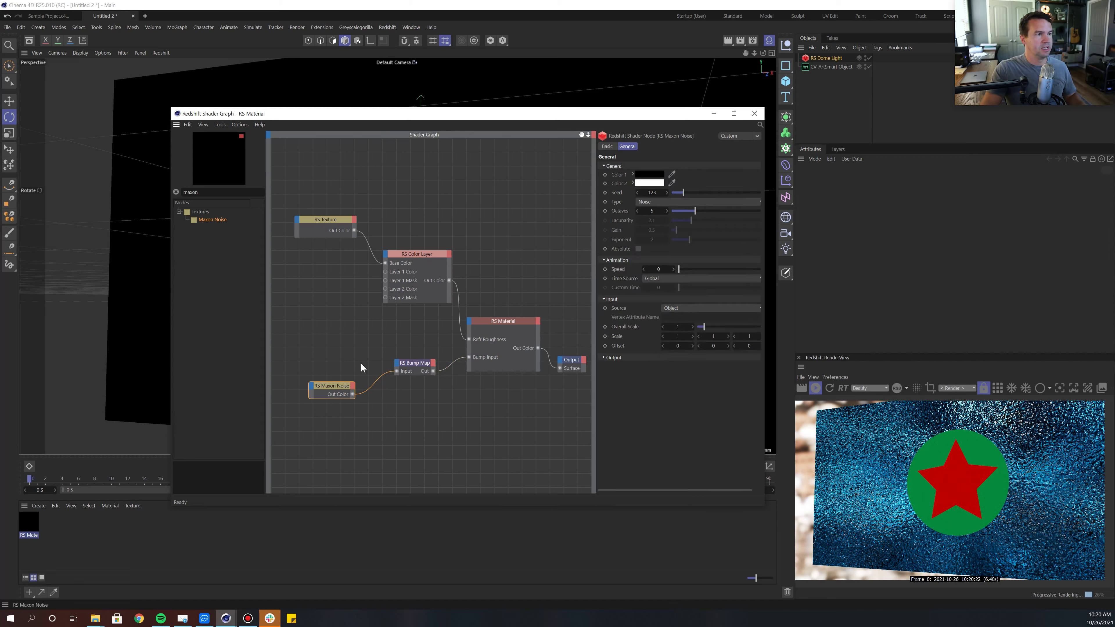
{"action": "left_click", "coordinate": [638, 203]}
{"action": "left_click", "coordinate": [662, 297]}
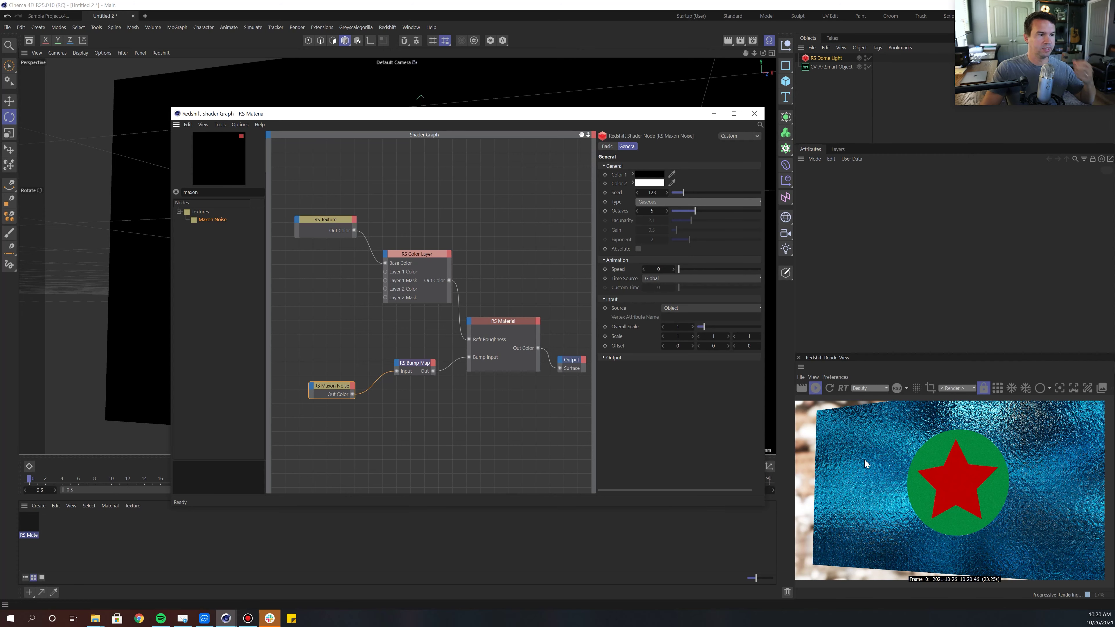
{"action": "left_click_drag", "start_coordinate": [682, 325], "coordinate": [681, 325]}
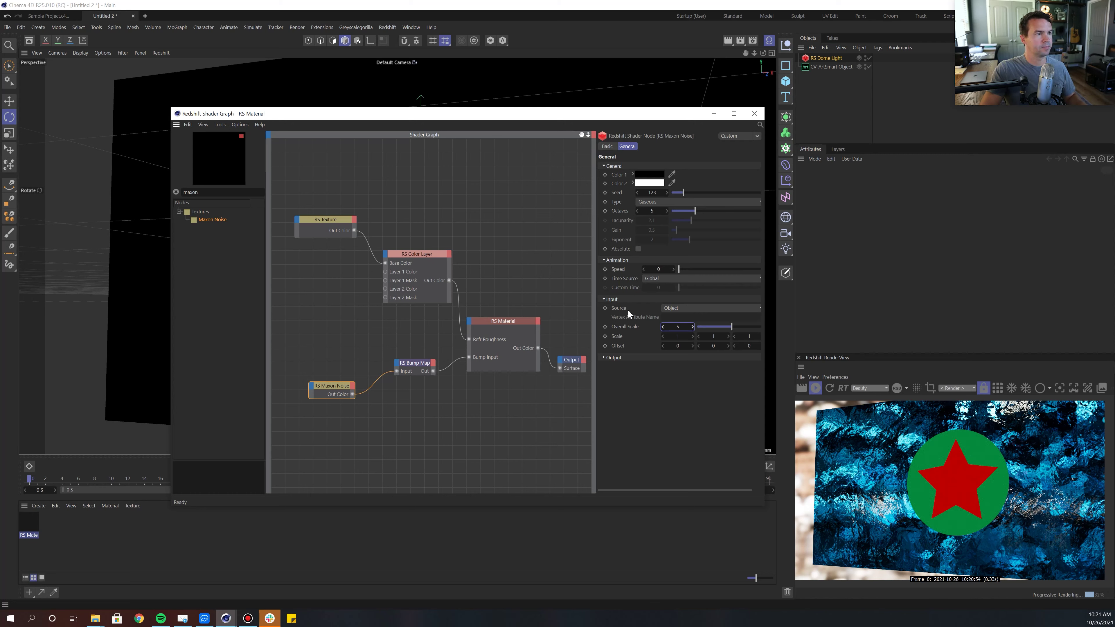
Step: Set bump Height Scale to 0.5 and noise Octaves 5.98, Overall Scale 5.34
{"action": "left_click", "coordinate": [419, 366]}
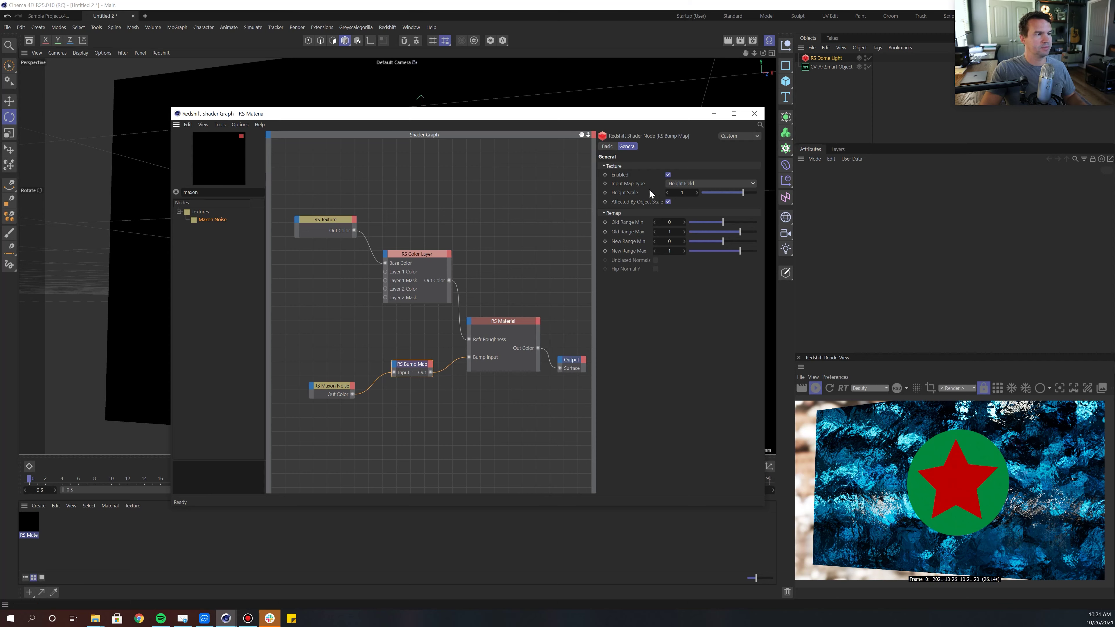
{"action": "left_click_drag", "start_coordinate": [668, 192], "coordinate": [692, 193]}
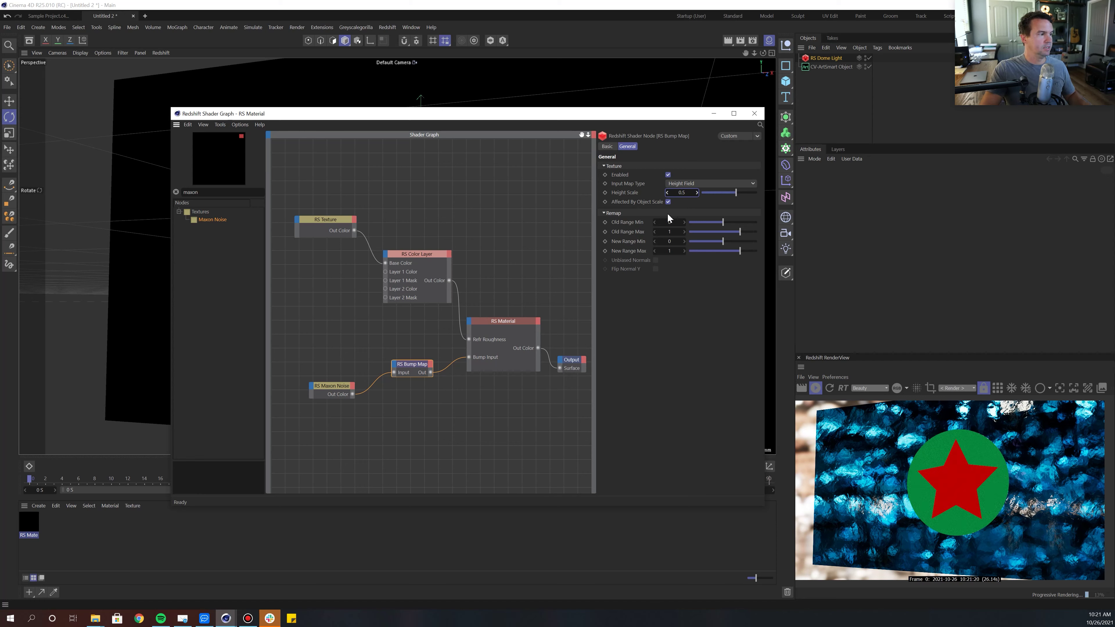
{"action": "left_click", "coordinate": [325, 398]}
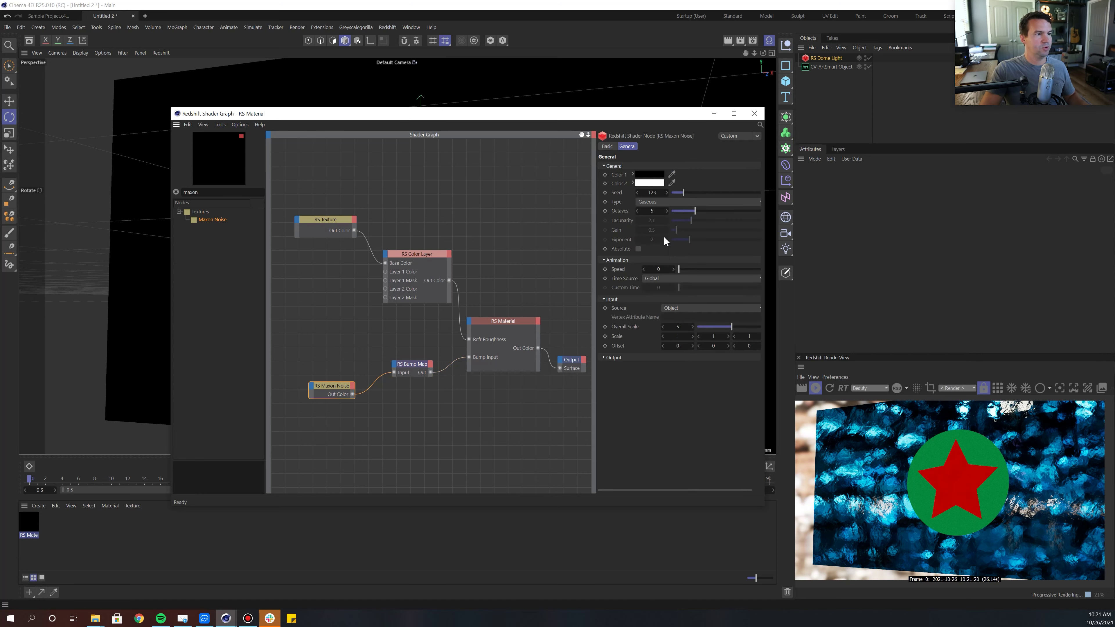
{"action": "left_click", "coordinate": [712, 212]}
{"action": "left_click_drag", "start_coordinate": [712, 211], "coordinate": [700, 211]}
{"action": "left_click_drag", "start_coordinate": [731, 326], "coordinate": [720, 326]}
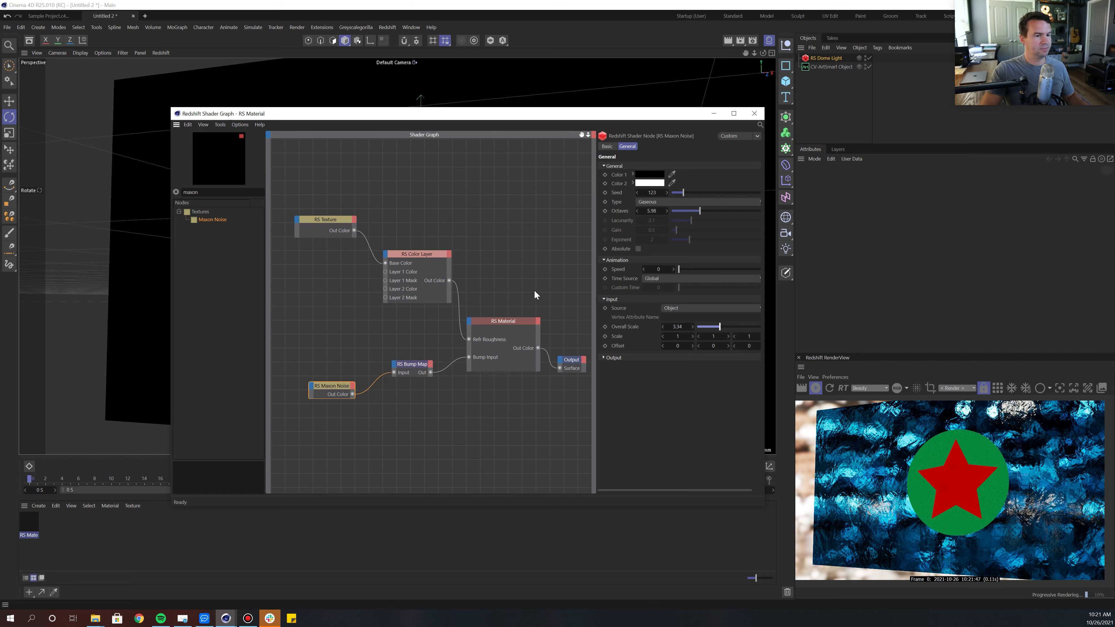
{"action": "left_click", "coordinate": [406, 364]}
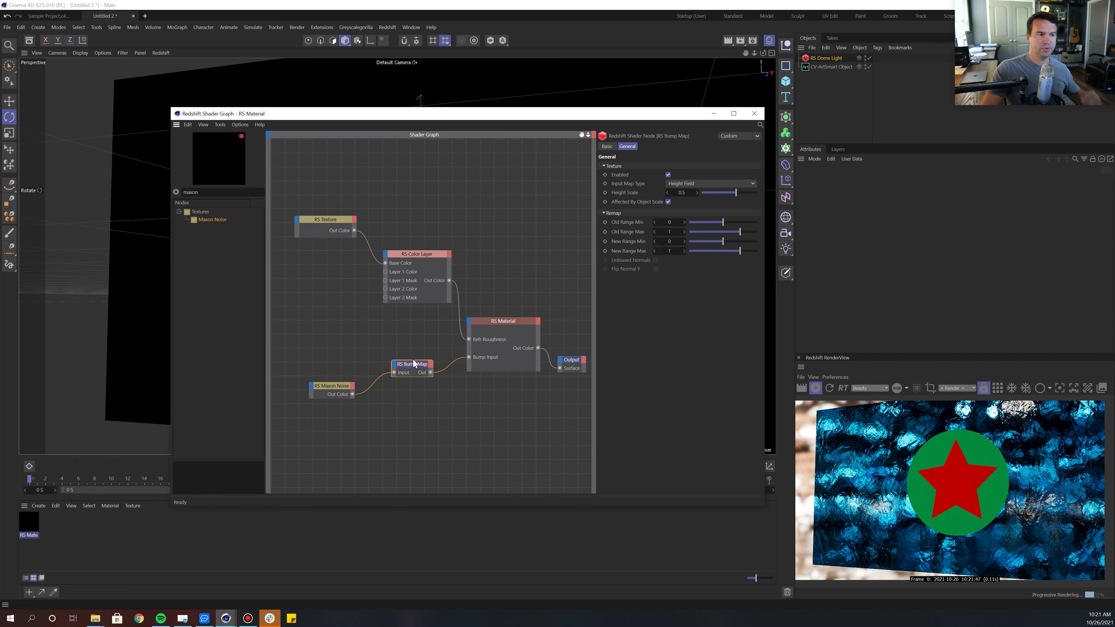
{"action": "left_click", "coordinate": [330, 386]}
{"action": "left_click", "coordinate": [652, 202]}
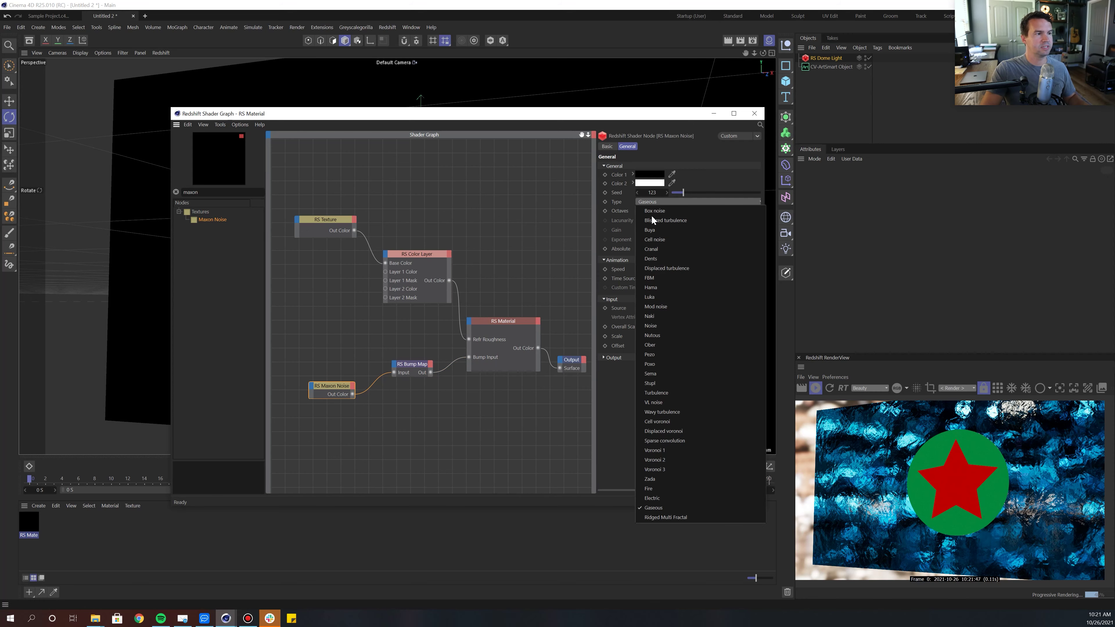
{"action": "left_click", "coordinate": [657, 268]}
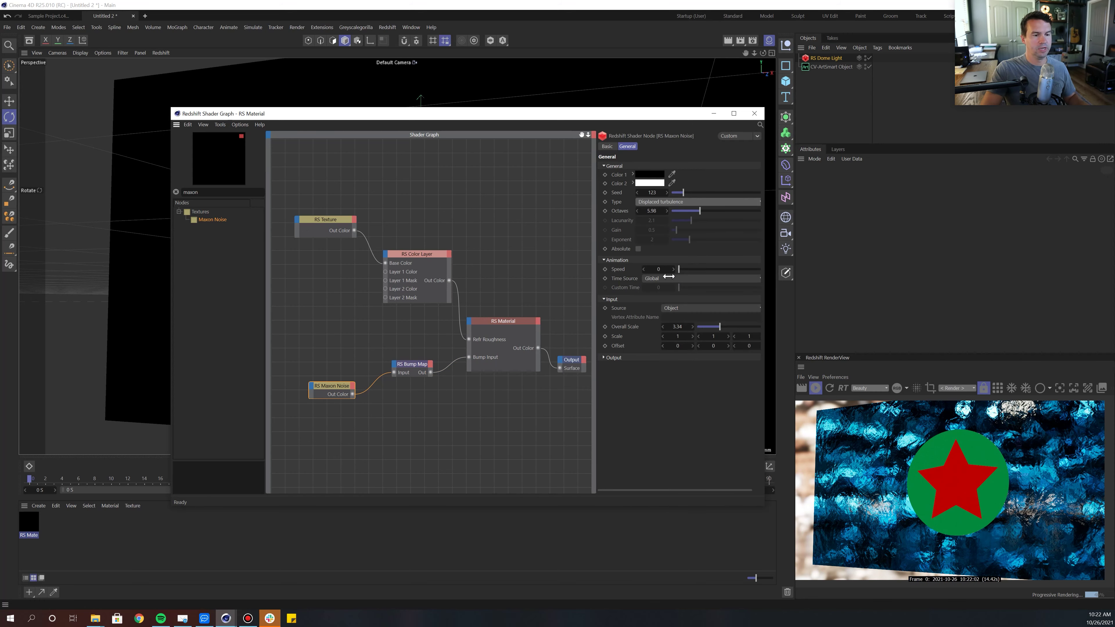
{"action": "left_click", "coordinate": [671, 204]}
{"action": "left_click", "coordinate": [659, 335]}
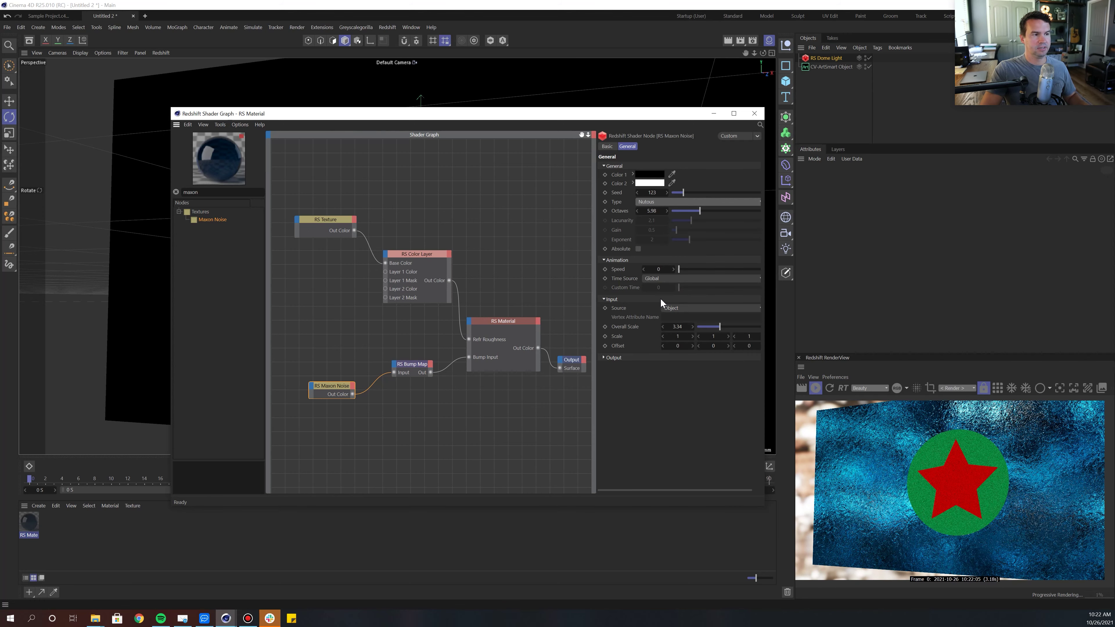
{"action": "left_click", "coordinate": [655, 201]}
{"action": "left_click", "coordinate": [654, 324]}
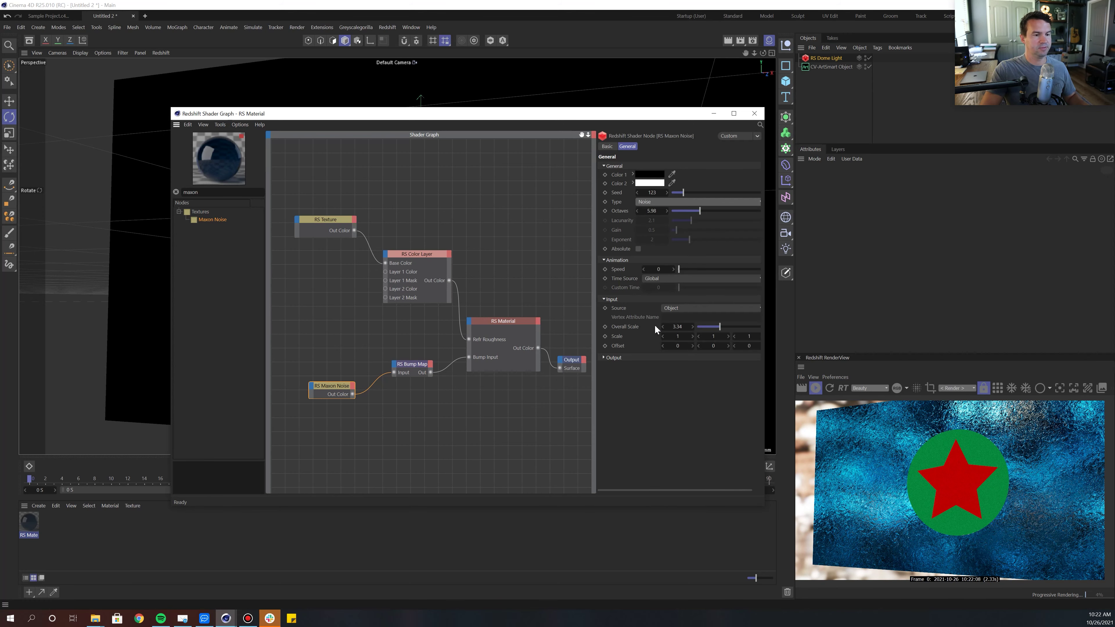
{"action": "left_click", "coordinate": [650, 201]}
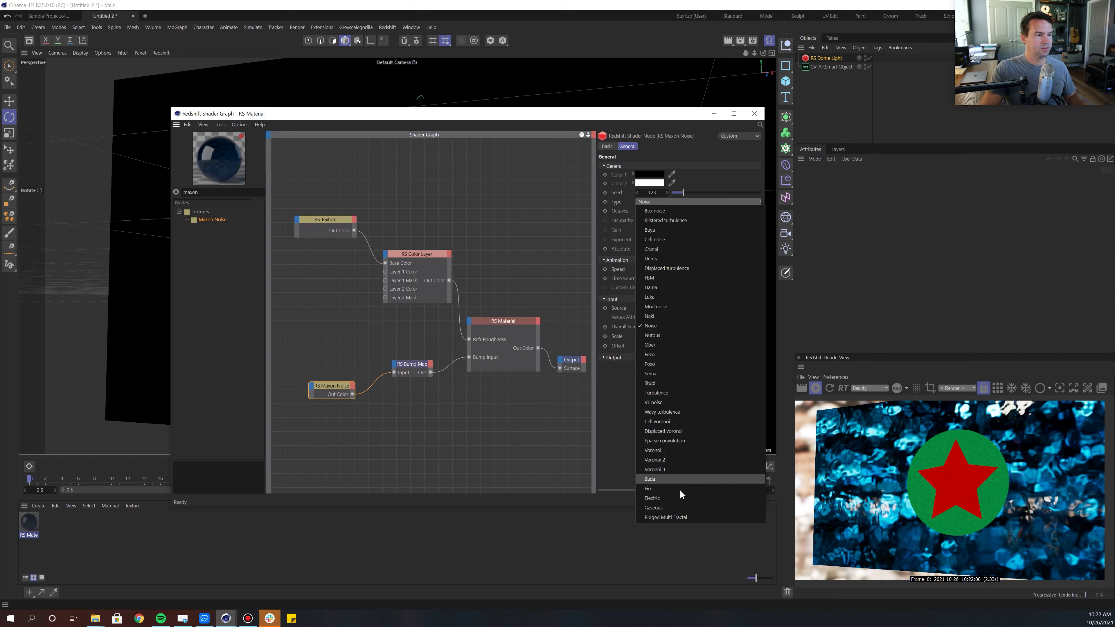
{"action": "left_click", "coordinate": [671, 507]}
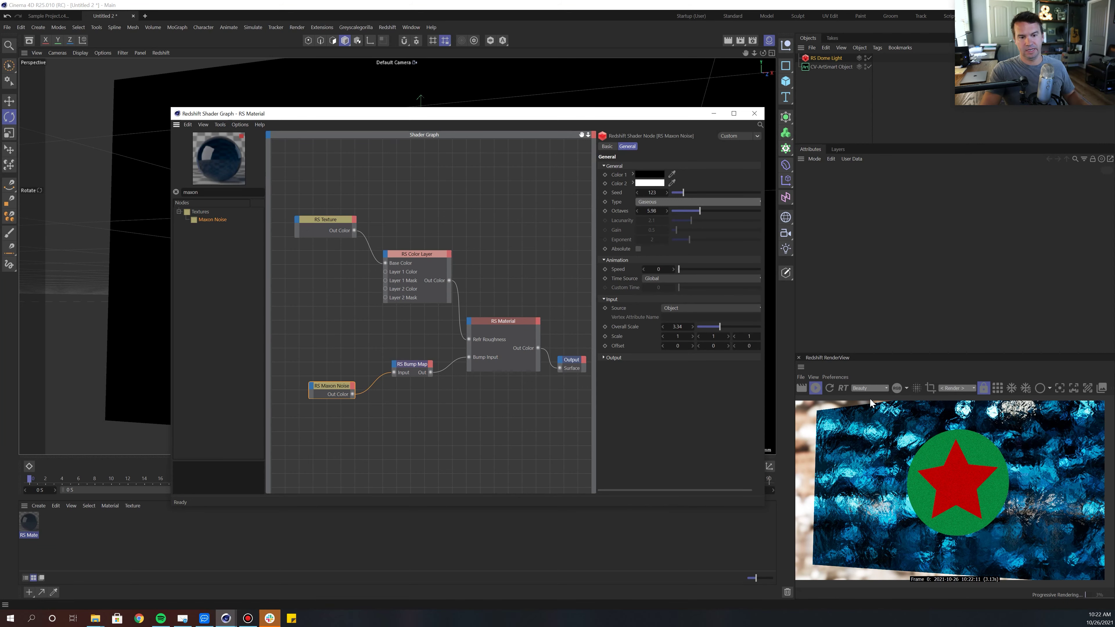
Step: Rearrange the Shader Graph window and the Color Layer and Material nodes, then search nodes for 'text'
{"action": "left_click_drag", "start_coordinate": [395, 113], "coordinate": [380, 113]}
{"action": "left_click_drag", "start_coordinate": [402, 254], "coordinate": [397, 247]}
{"action": "left_click_drag", "start_coordinate": [481, 322], "coordinate": [487, 312]}
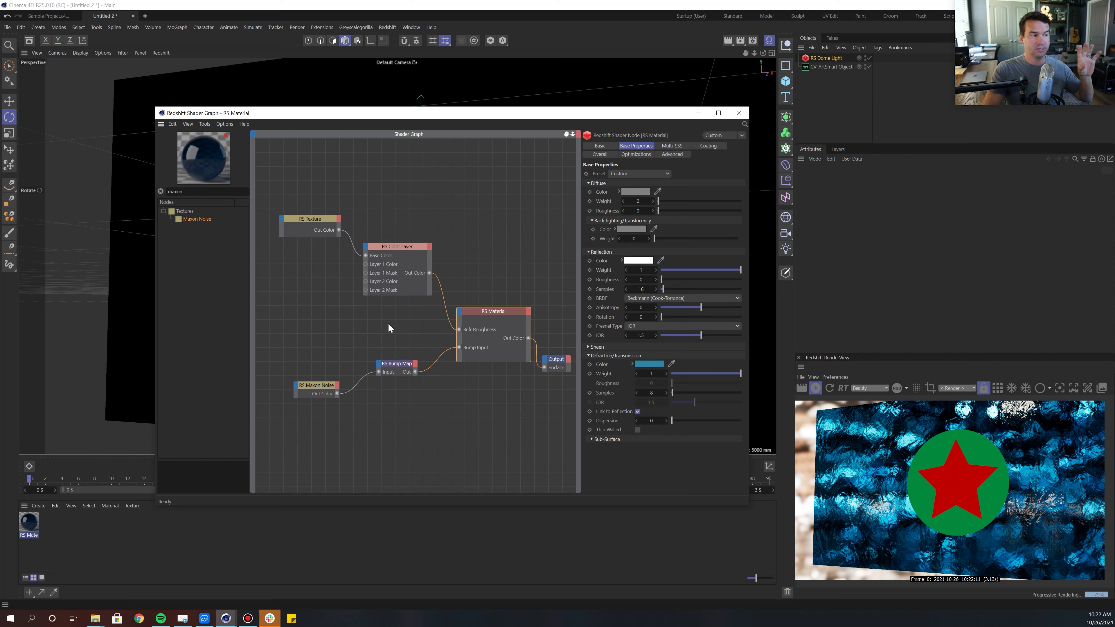
{"action": "left_click", "coordinate": [390, 249]}
{"action": "left_click_drag", "start_coordinate": [389, 249], "coordinate": [395, 257]}
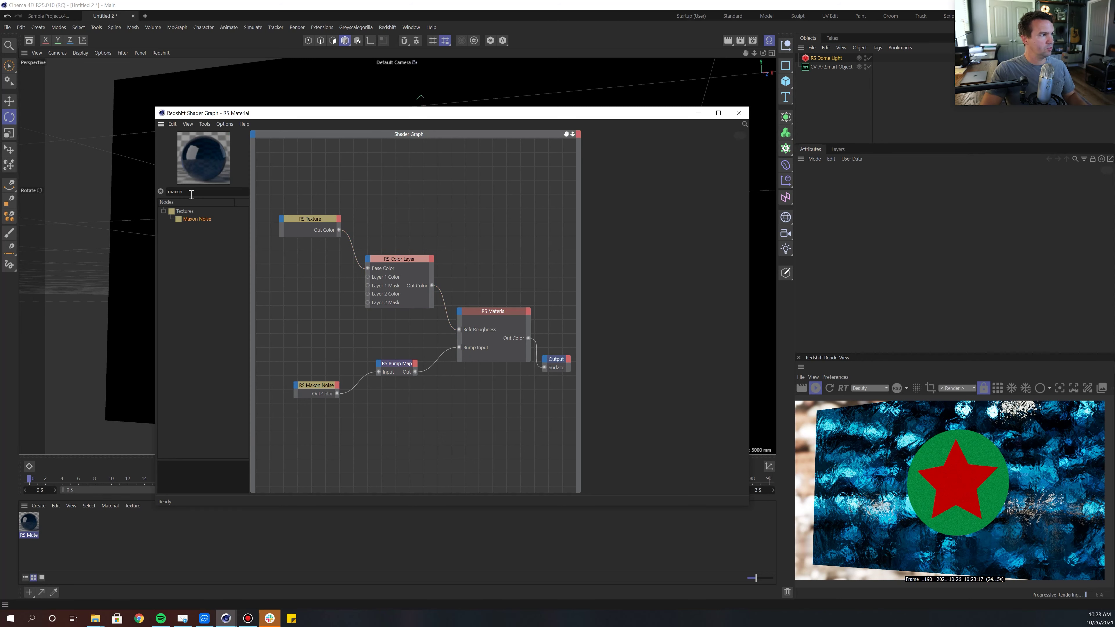
{"action": "left_click", "coordinate": [191, 192]}
{"action": "type", "text": "text"}
Step: Add an RS Texture node loading GSG_SI_Scratches_44.jpg from the Surface Imperfections Scratches textures folder
{"action": "left_click_drag", "start_coordinate": [189, 219], "coordinate": [321, 292]}
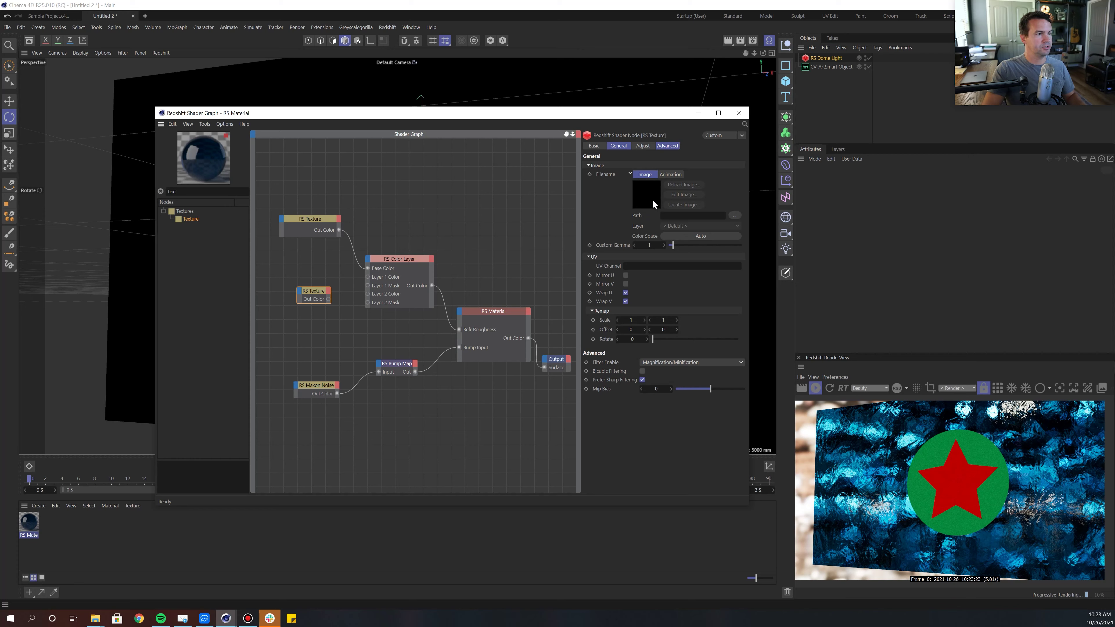
{"action": "left_click", "coordinate": [654, 266]}
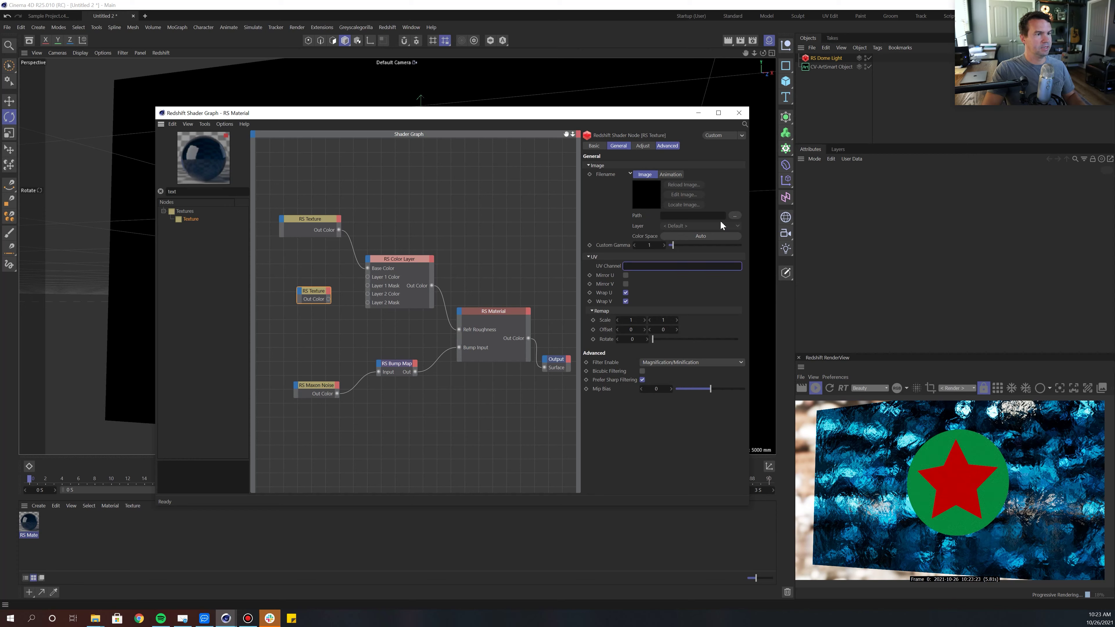
{"action": "left_click", "coordinate": [734, 216]}
{"action": "left_click", "coordinate": [368, 141]}
{"action": "key", "text": "ctrl+v"}
{"action": "key", "text": "Return"}
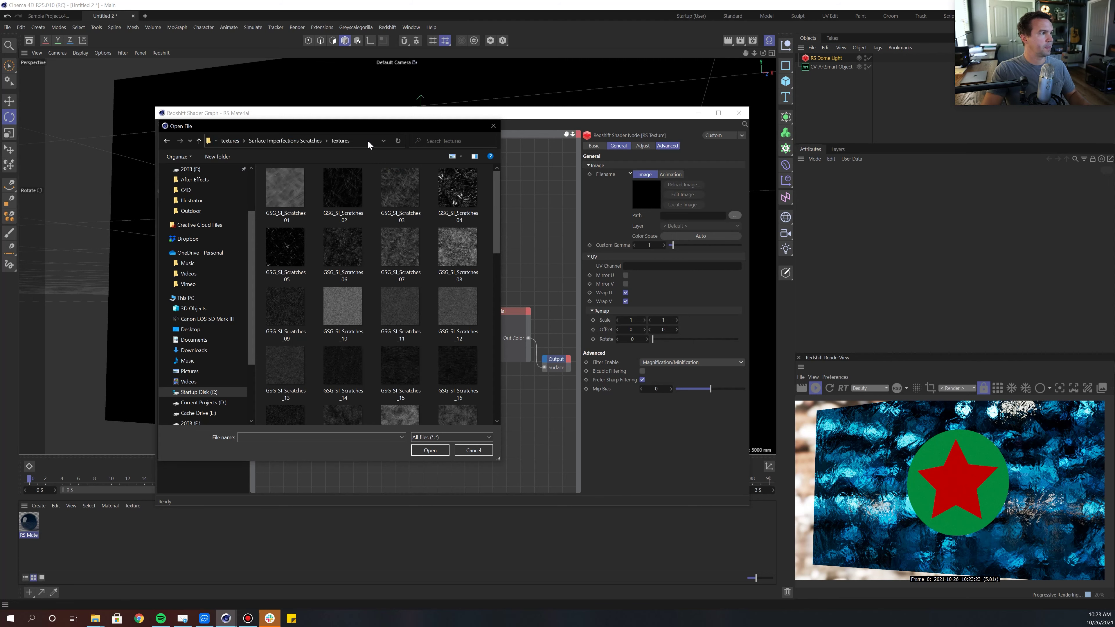
{"action": "scroll", "coordinate": [480, 290], "scroll_direction": "down", "scroll_amount": 8}
{"action": "left_click", "coordinate": [481, 288]}
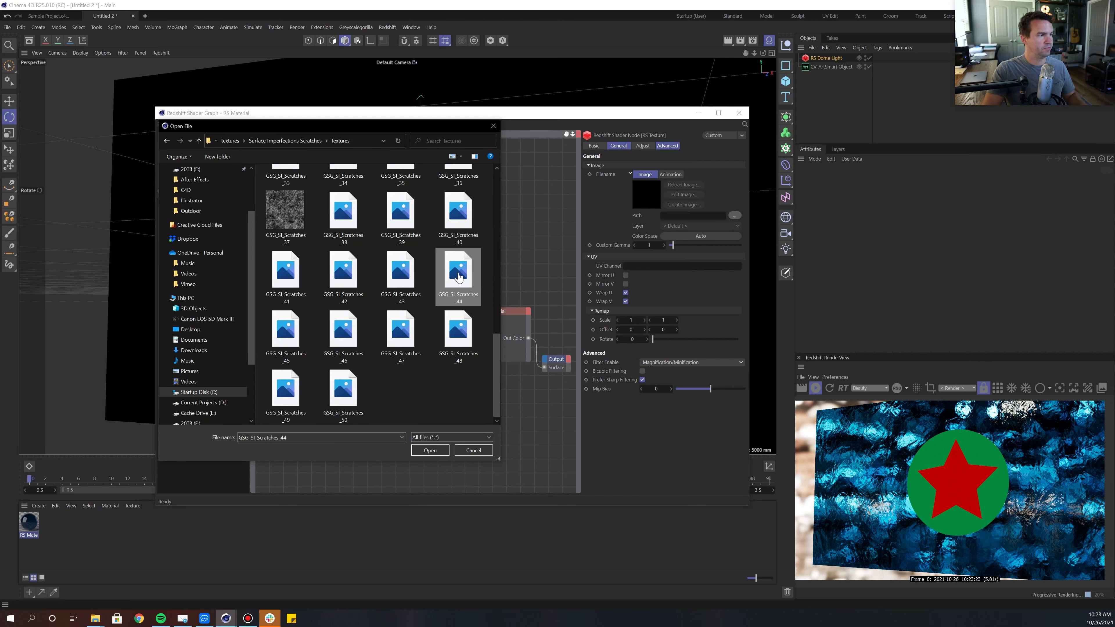
{"action": "double_click", "coordinate": [458, 277]}
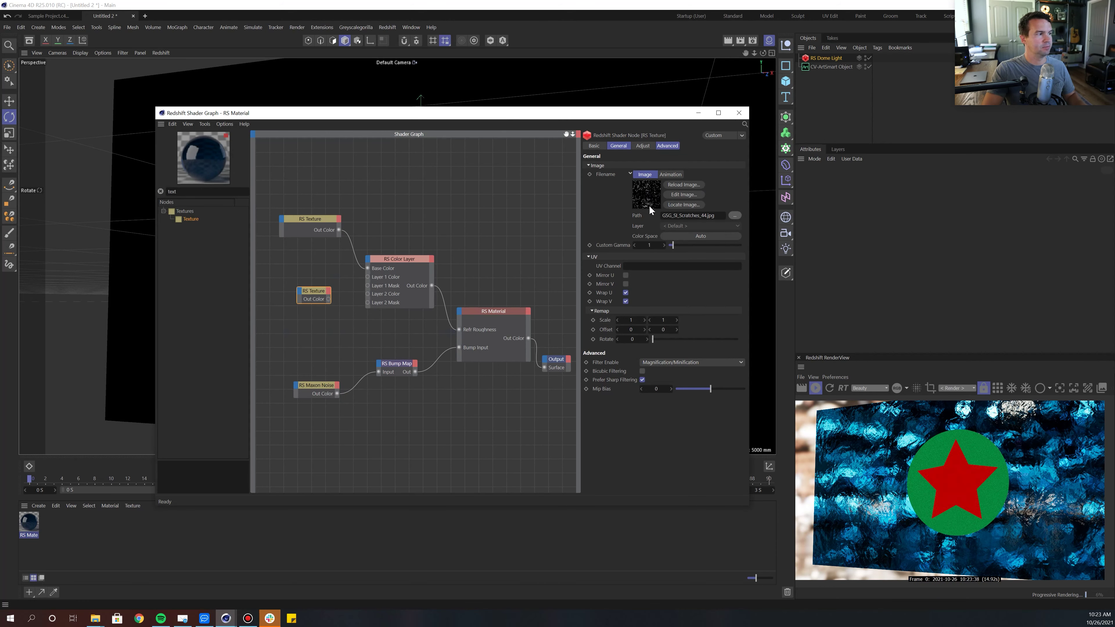
{"action": "left_click_drag", "start_coordinate": [312, 292], "coordinate": [321, 315]}
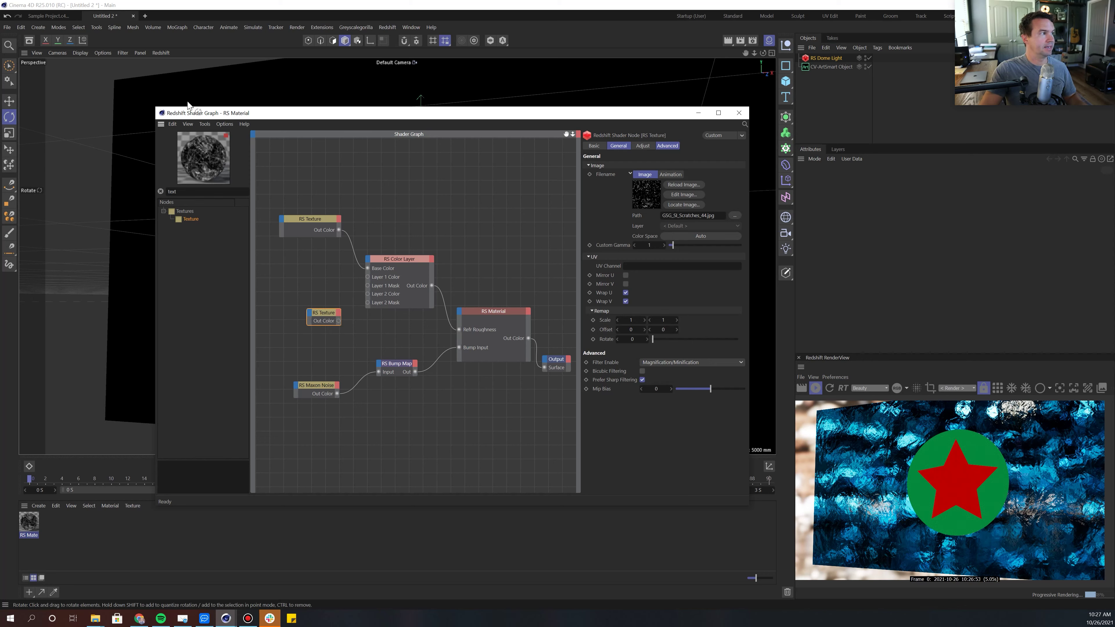
Step: Wire the scratches RS Texture straight to the Output to preview white scratches on black
{"action": "left_click", "coordinate": [205, 124]}
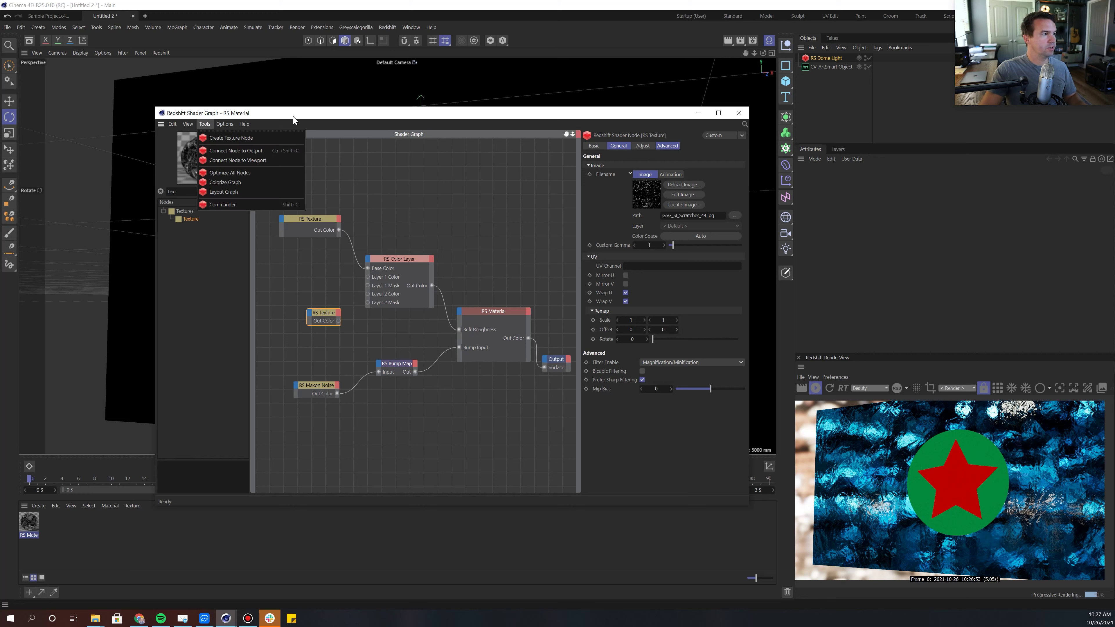
{"action": "key", "text": "Escape"}
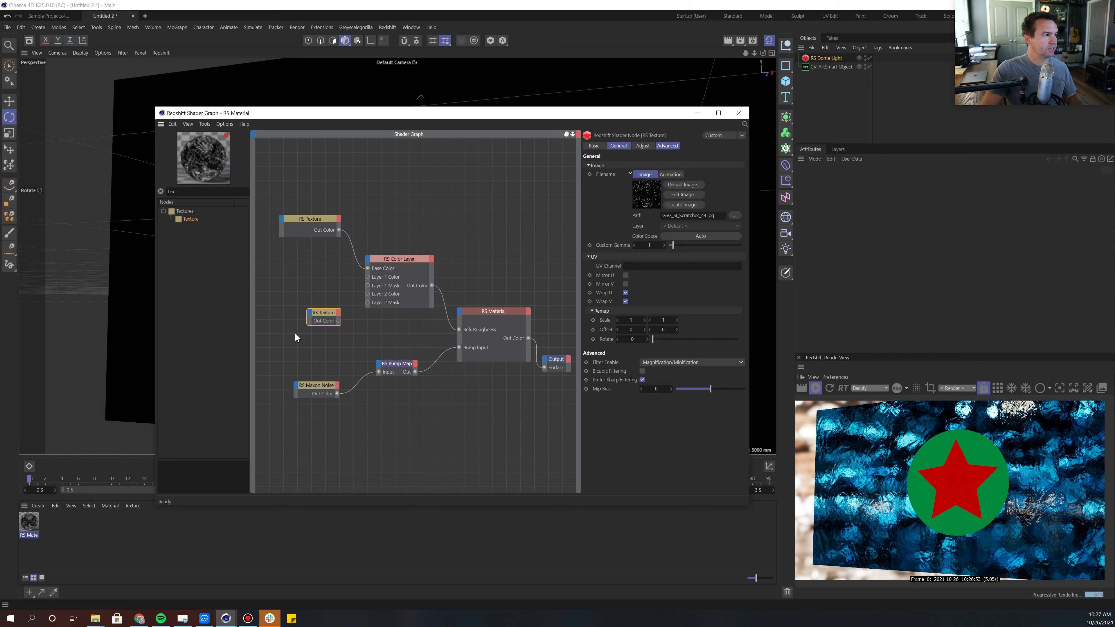
{"action": "left_click", "coordinate": [323, 317], "text": "ctrl+shift"}
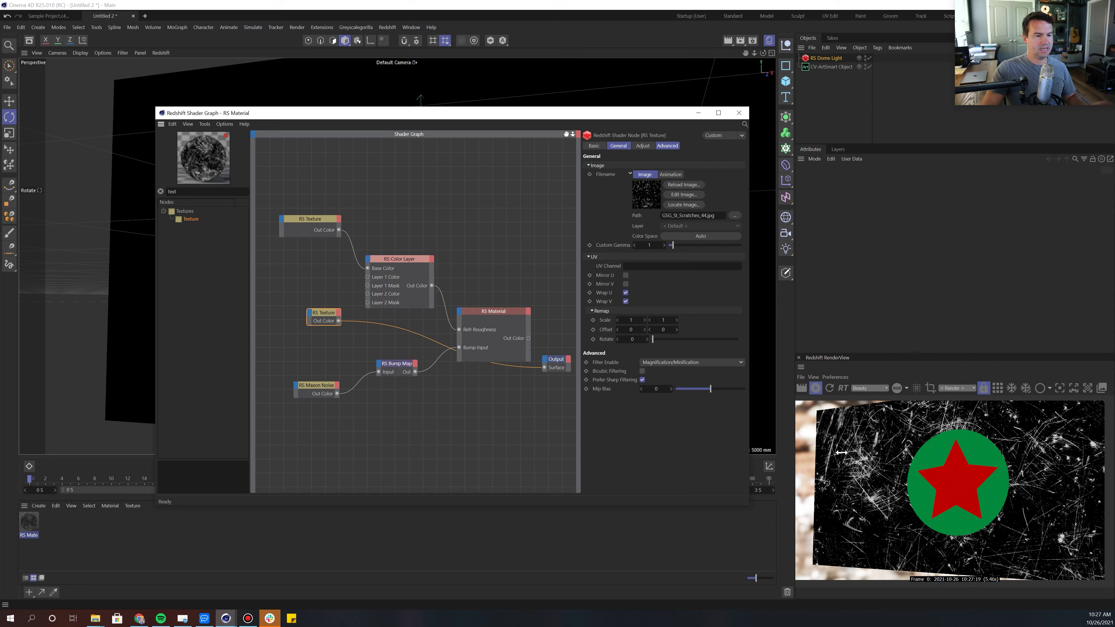
{"action": "scroll", "coordinate": [836, 451], "scroll_direction": "down", "scroll_amount": 1}
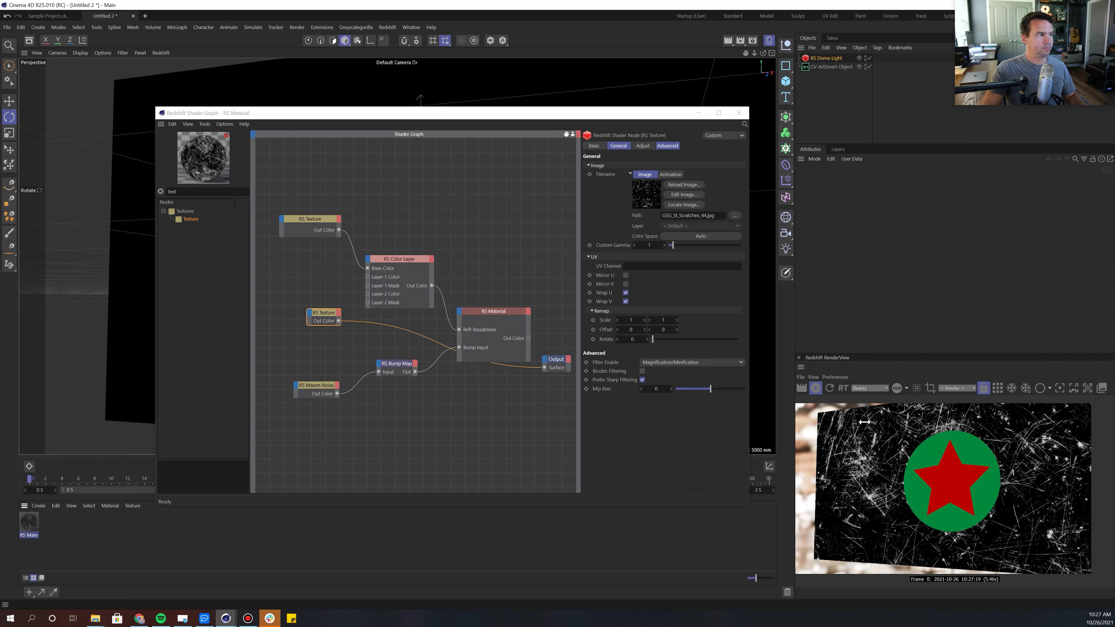
{"action": "left_click_drag", "start_coordinate": [324, 311], "coordinate": [283, 306]}
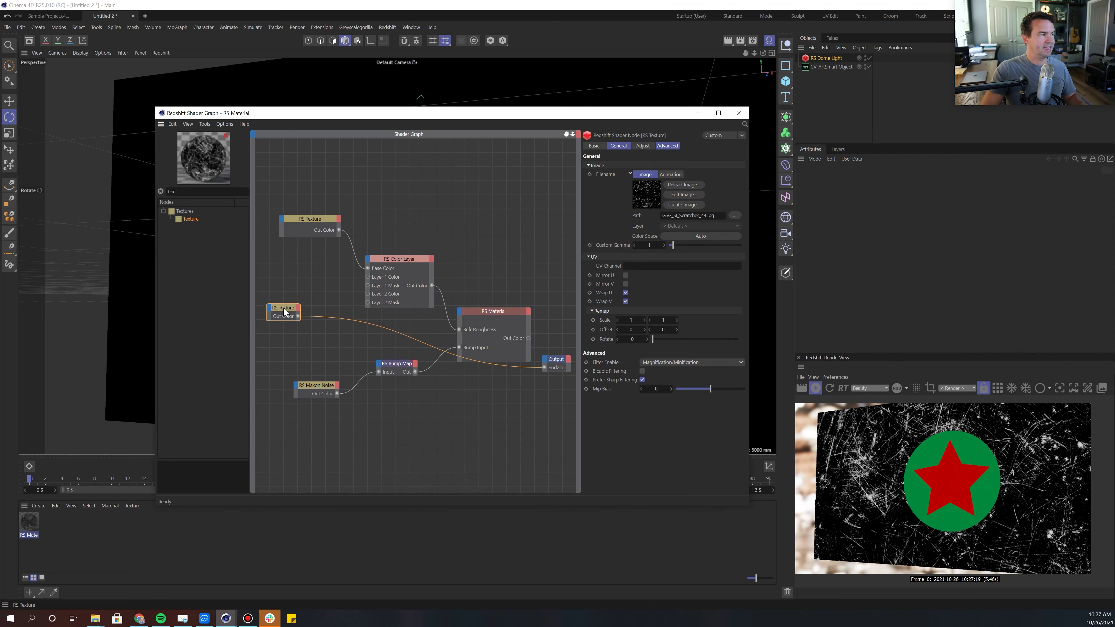
Step: Add an RS Ramp fed by the scratches texture and pull its knots inward for high contrast
{"action": "left_click", "coordinate": [216, 192]}
{"action": "type", "text": "ramp"}
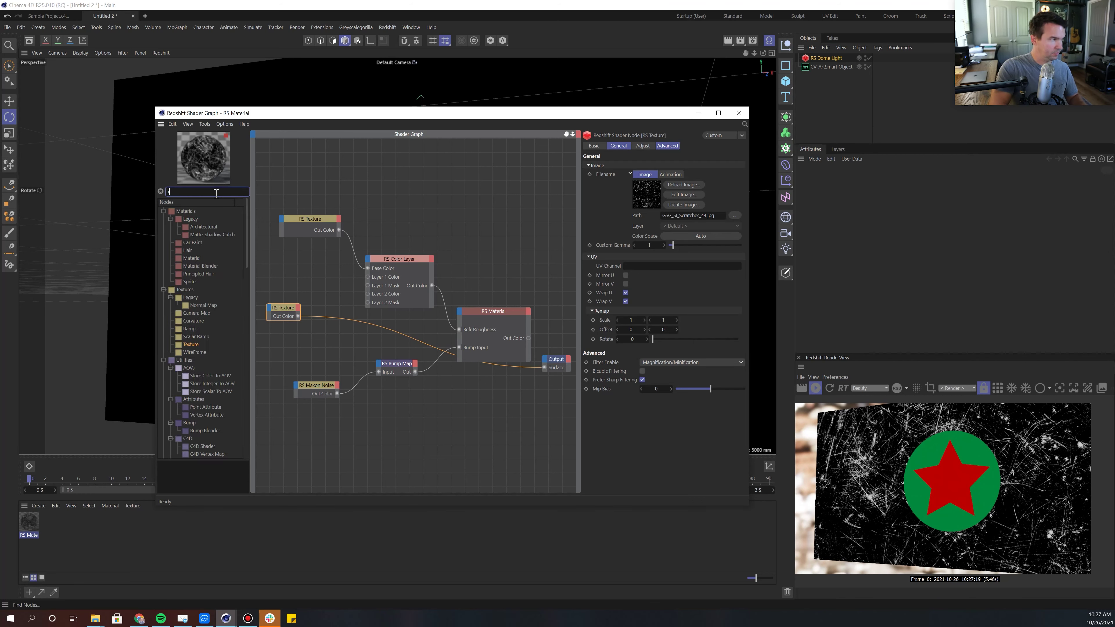
{"action": "left_click_drag", "start_coordinate": [192, 223], "coordinate": [356, 341]}
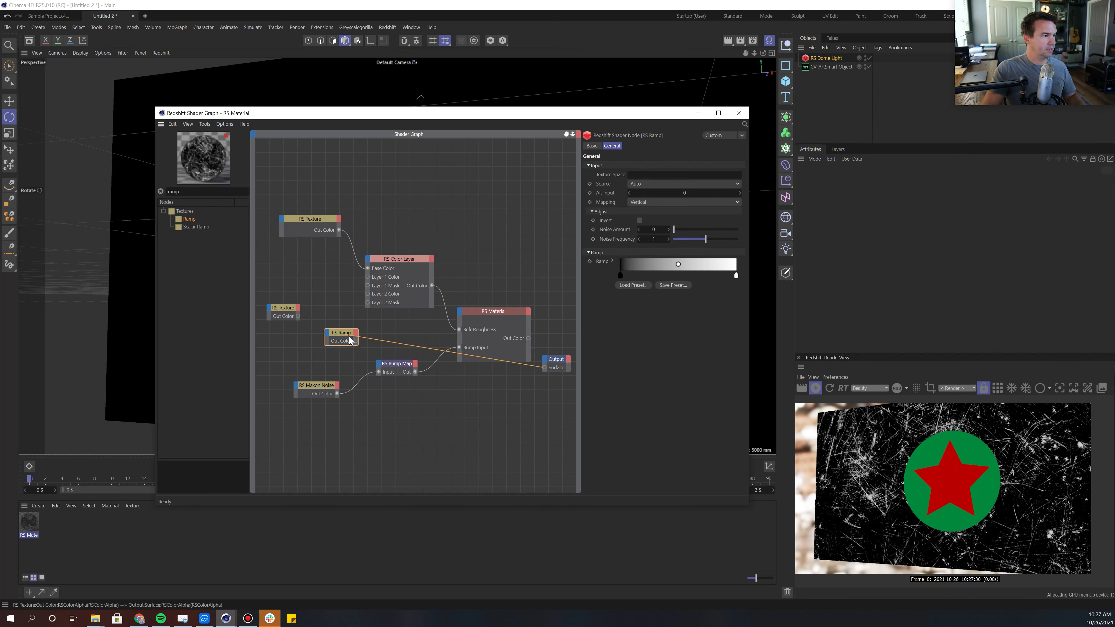
{"action": "left_click_drag", "start_coordinate": [299, 316], "coordinate": [377, 341]}
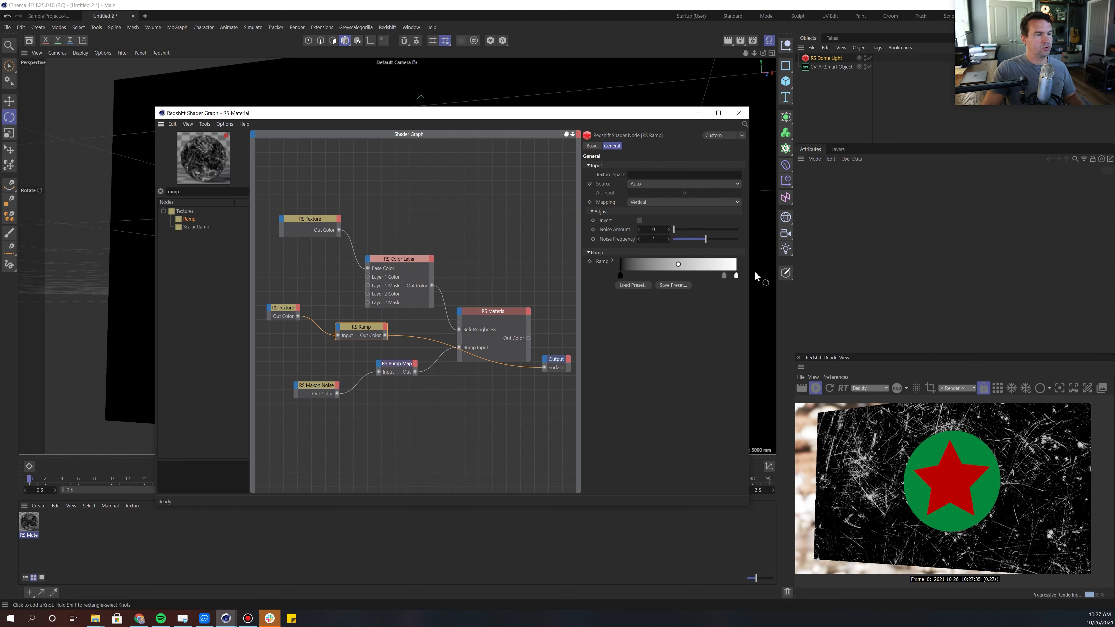
{"action": "mouse_move", "coordinate": [735, 276]}
{"action": "left_mouse_down"}
{"action": "mouse_move", "coordinate": [685, 275]}
{"action": "mouse_move", "coordinate": [735, 277]}
{"action": "left_mouse_up"}
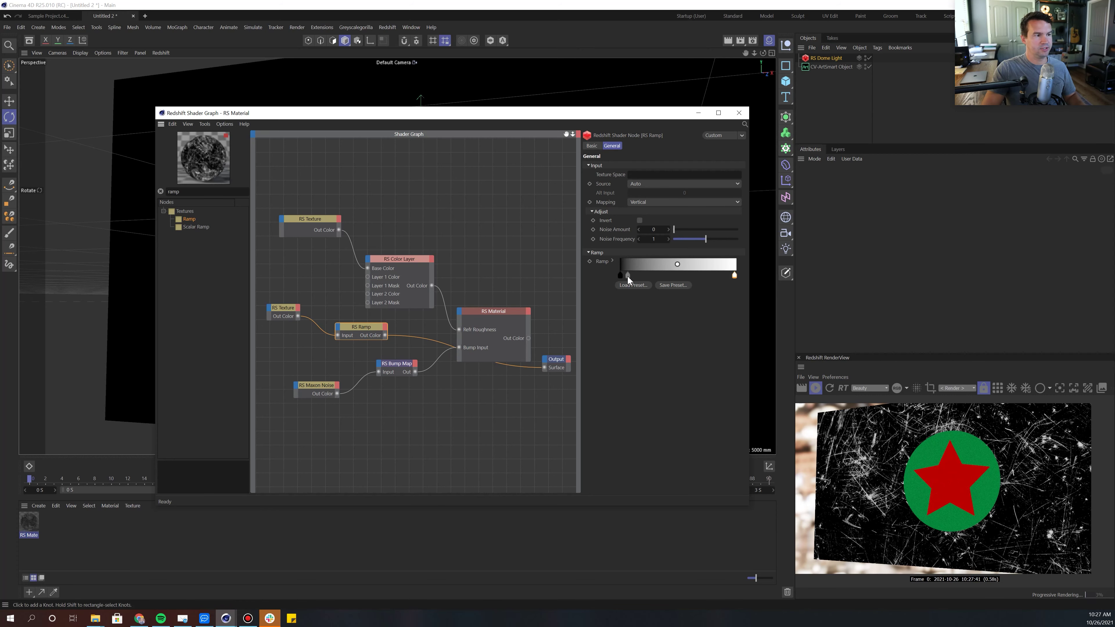
{"action": "left_click_drag", "start_coordinate": [620, 276], "coordinate": [645, 277]}
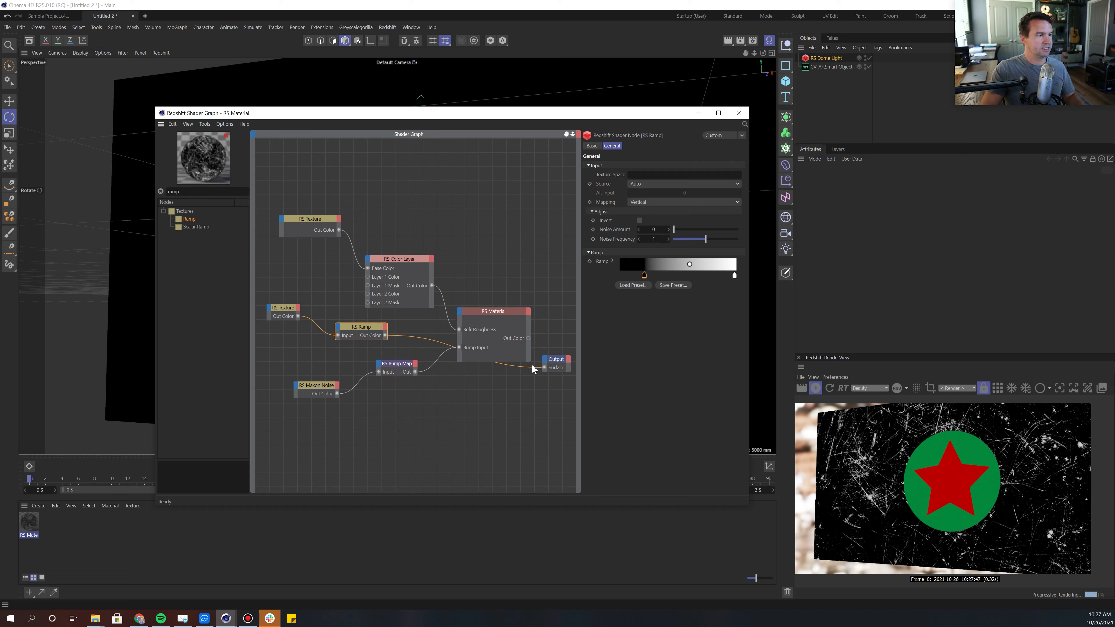
Step: Reconnect the glass RS Material to the Output and wire the Ramp into Layer 1 Color
{"action": "left_click", "coordinate": [505, 313]}
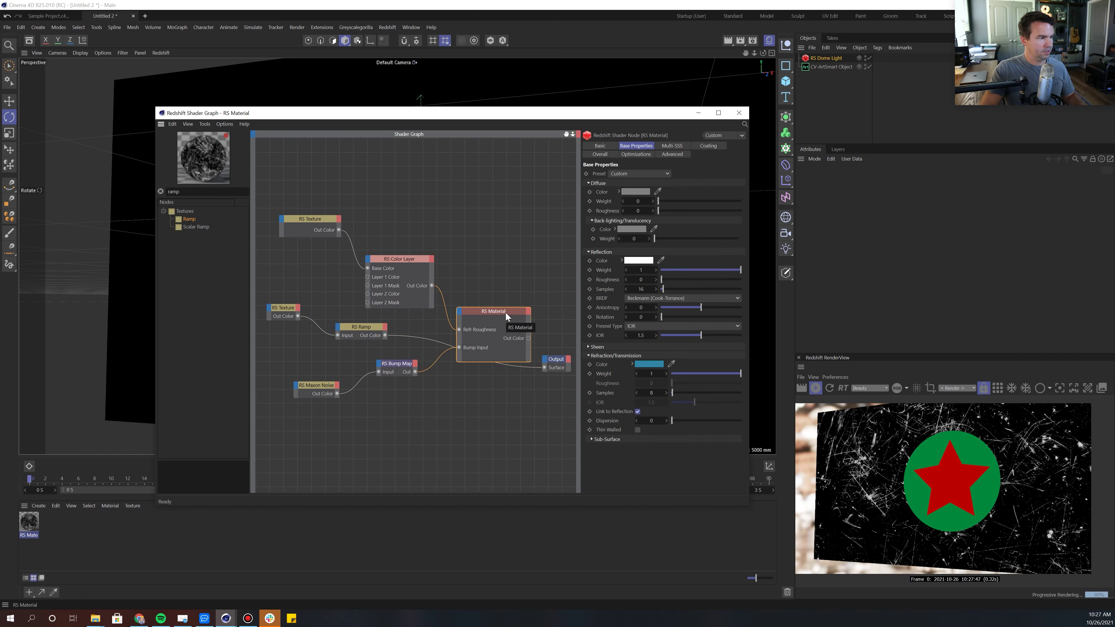
{"action": "left_click_drag", "start_coordinate": [505, 312], "coordinate": [502, 305]}
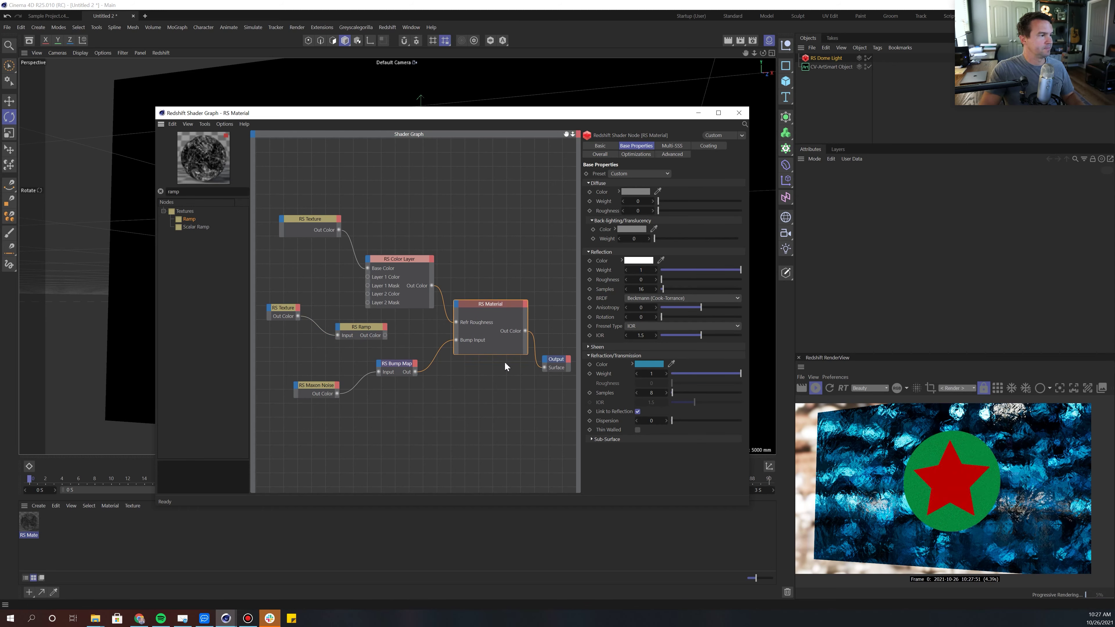
{"action": "left_click_drag", "start_coordinate": [360, 329], "coordinate": [322, 324]}
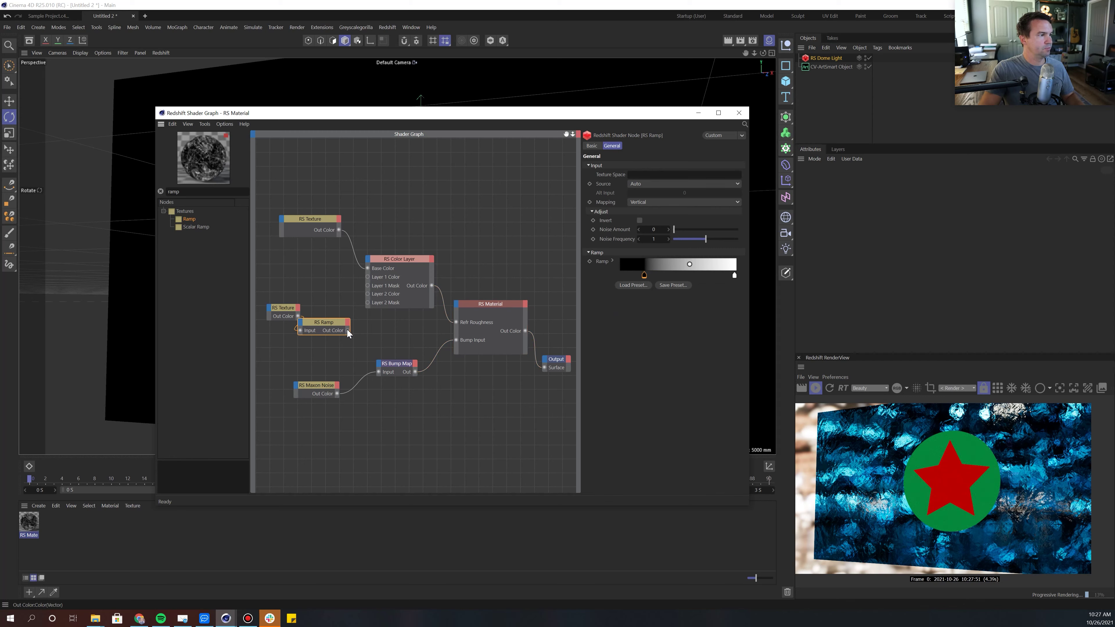
{"action": "left_click_drag", "start_coordinate": [368, 280], "coordinate": [381, 265]}
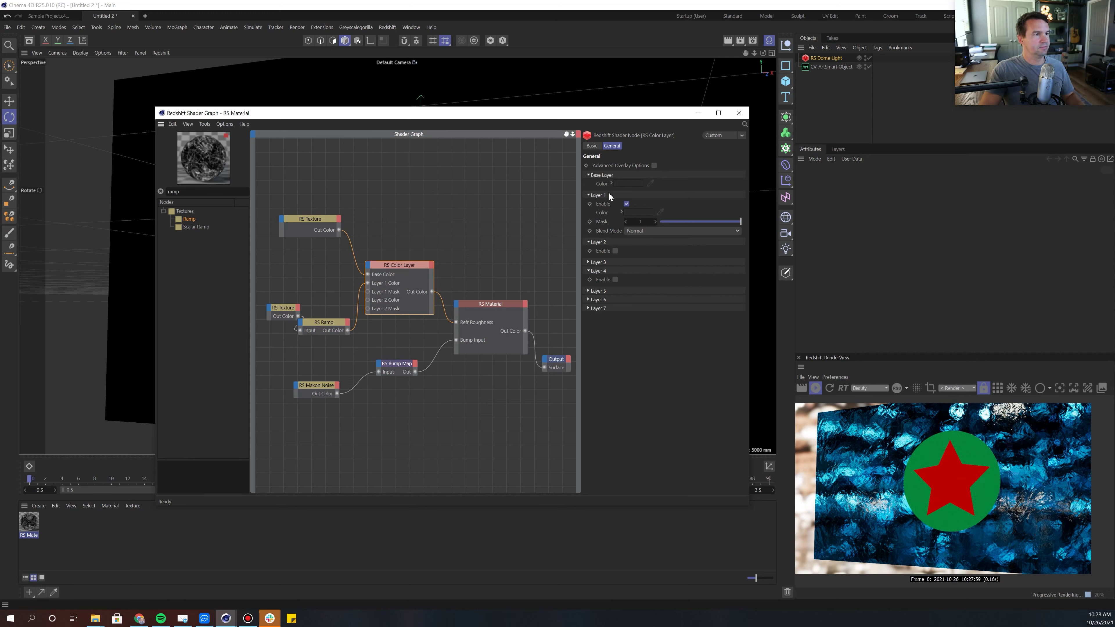
Step: Set Layer 1 blend mode to Add and place the texture and Ramp nodes side by side
{"action": "left_click", "coordinate": [645, 230]}
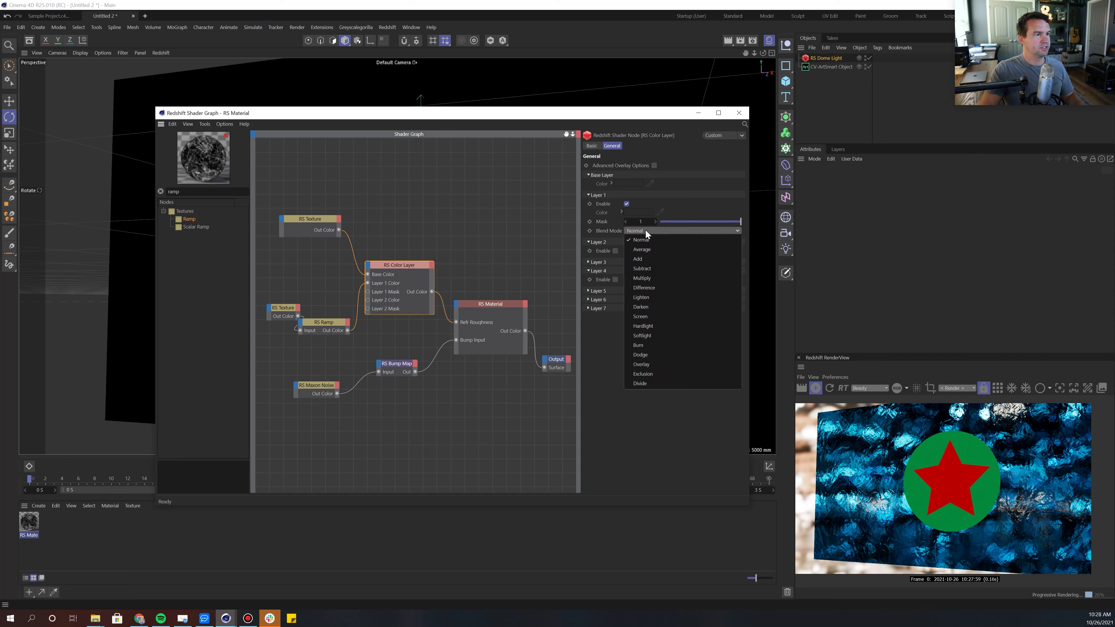
{"action": "left_click", "coordinate": [640, 253]}
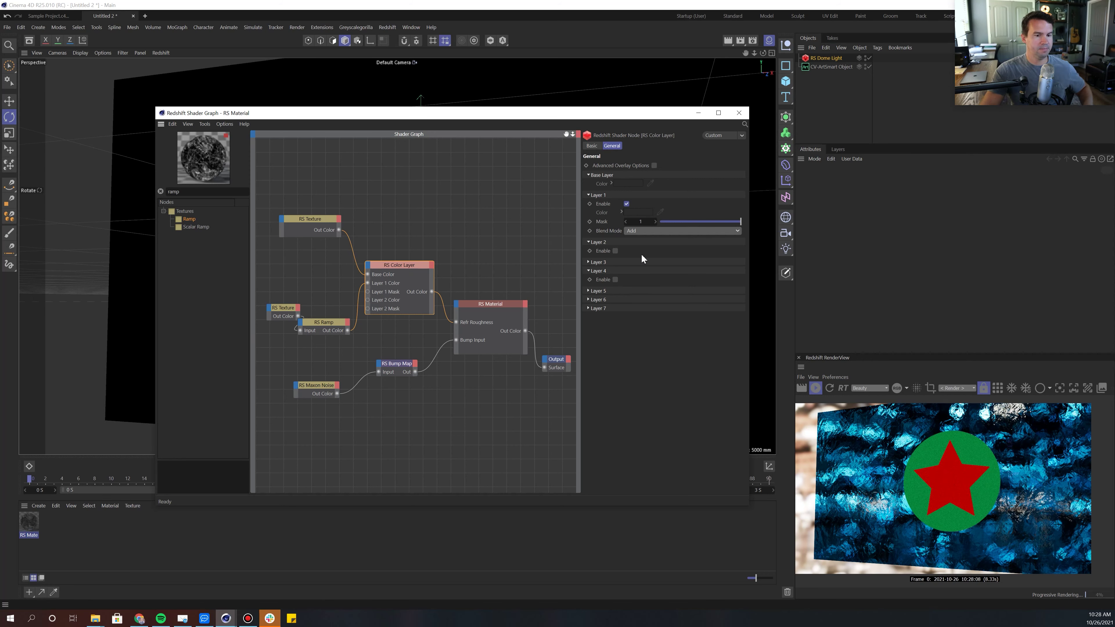
{"action": "left_click", "coordinate": [286, 307]}
{"action": "left_click_drag", "start_coordinate": [285, 306], "coordinate": [273, 280]}
{"action": "left_click_drag", "start_coordinate": [322, 330], "coordinate": [325, 308]}
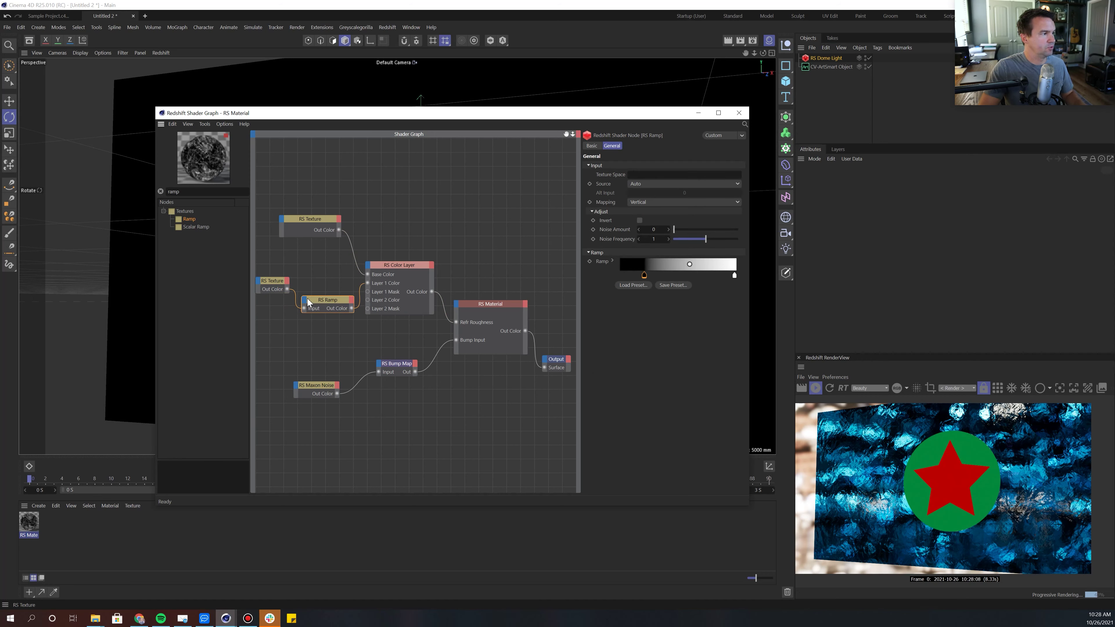
Step: Duplicate the texture-and-Ramp pair below and wire the new Ramp into Layer 2 Color
{"action": "left_click_drag", "start_coordinate": [263, 269], "coordinate": [323, 323]}
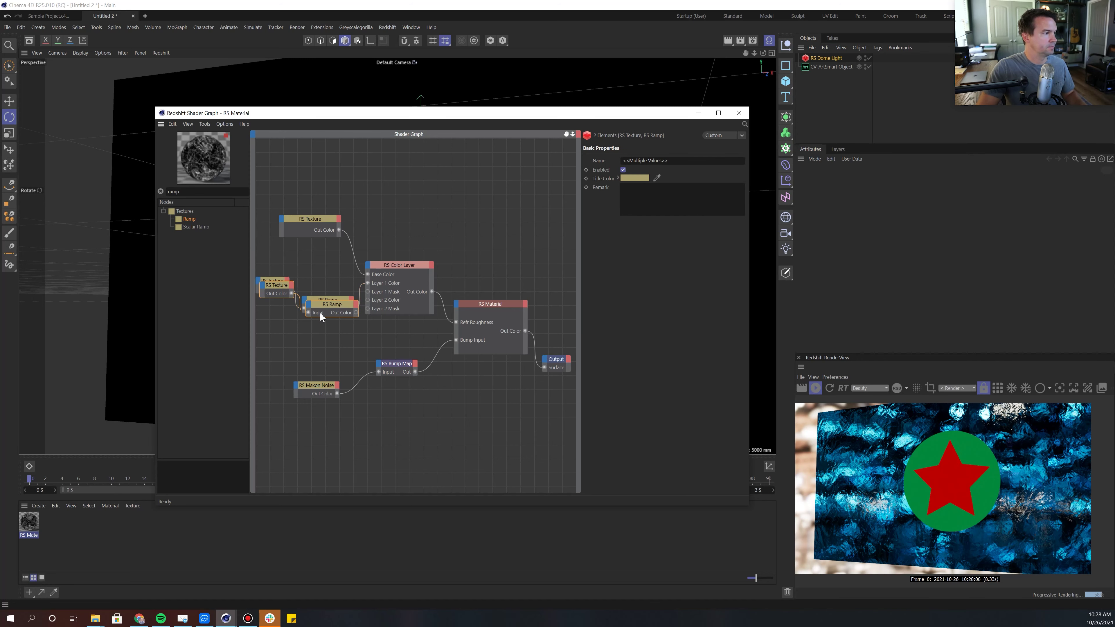
{"action": "mouse_move", "coordinate": [323, 306]}
{"action": "left_mouse_down", "text": "ctrl"}
{"action": "mouse_move", "coordinate": [324, 337]}
{"action": "mouse_move", "coordinate": [320, 328]}
{"action": "left_mouse_up", "text": "ctrl"}
{"action": "left_click_drag", "start_coordinate": [352, 337], "coordinate": [368, 300]}
{"action": "left_click", "coordinate": [399, 265]}
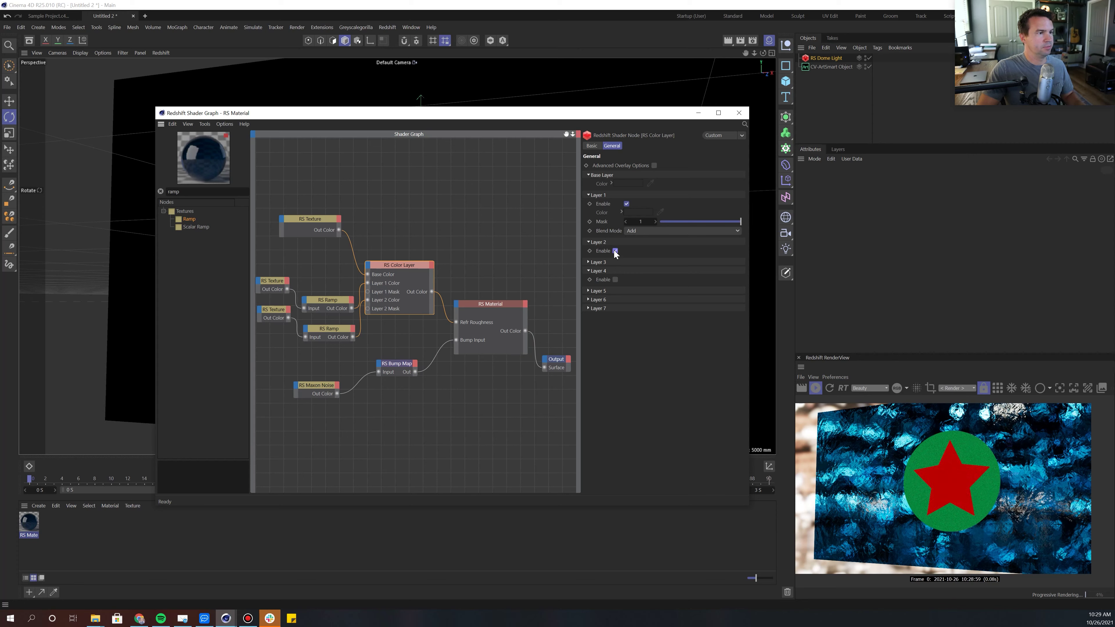
{"action": "left_click", "coordinate": [635, 279]}
Step: Set Layer 2 blending to Add, glass reflection roughness to 0.25, and hide the Shader Graph
{"action": "left_click", "coordinate": [642, 308]}
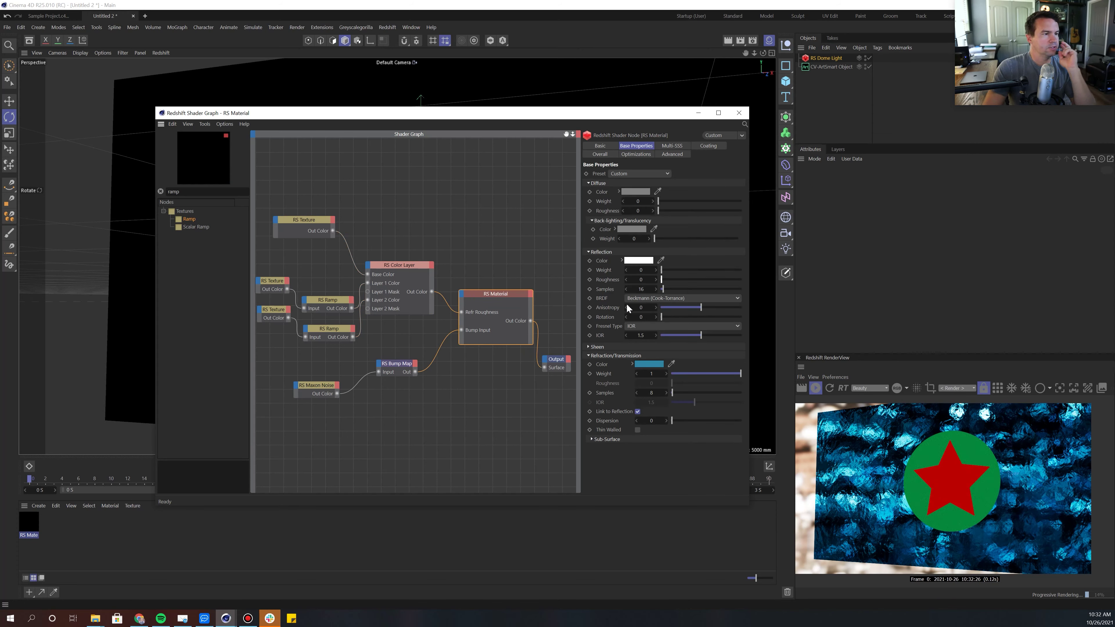
{"action": "left_click", "coordinate": [450, 262]}
{"action": "left_click", "coordinate": [493, 292]}
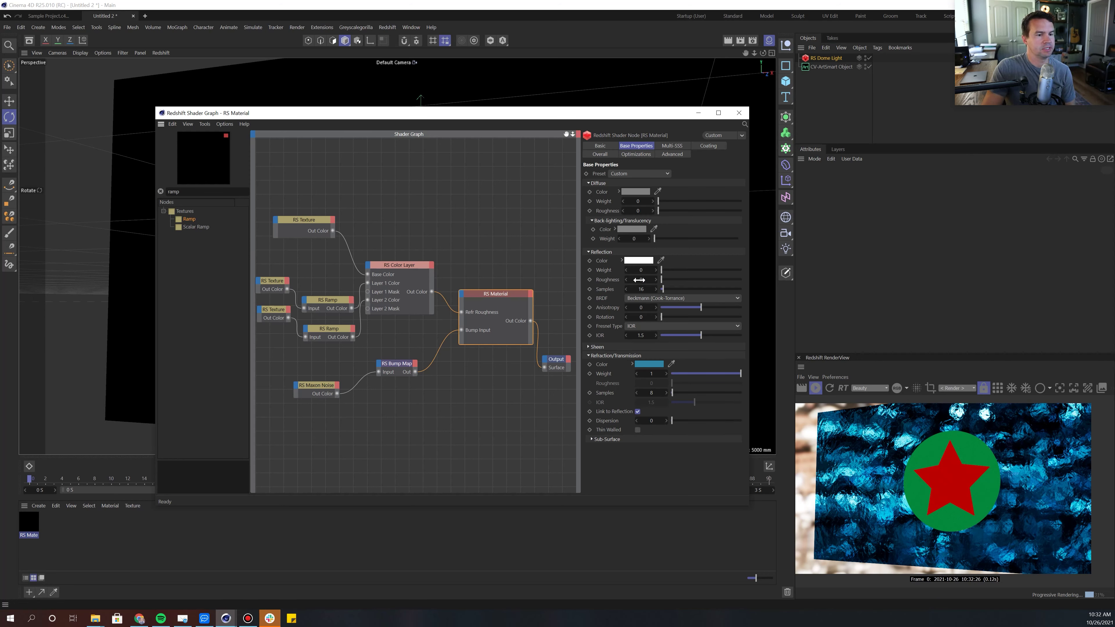
{"action": "left_click", "coordinate": [649, 279]}
{"action": "type", "text": ".25"}
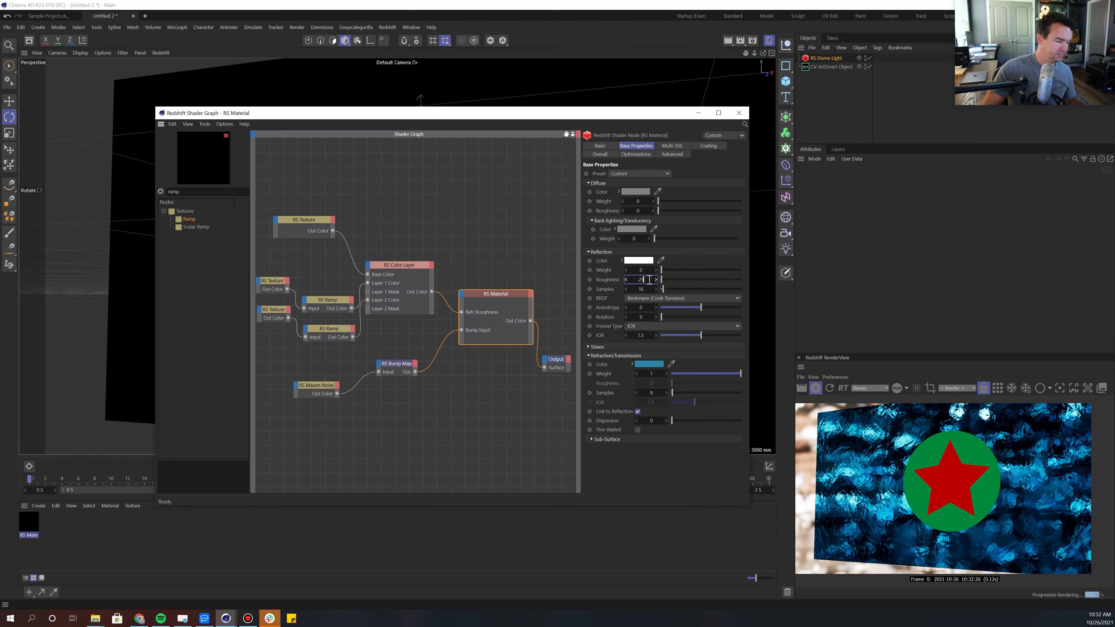
{"action": "key", "text": "Return"}
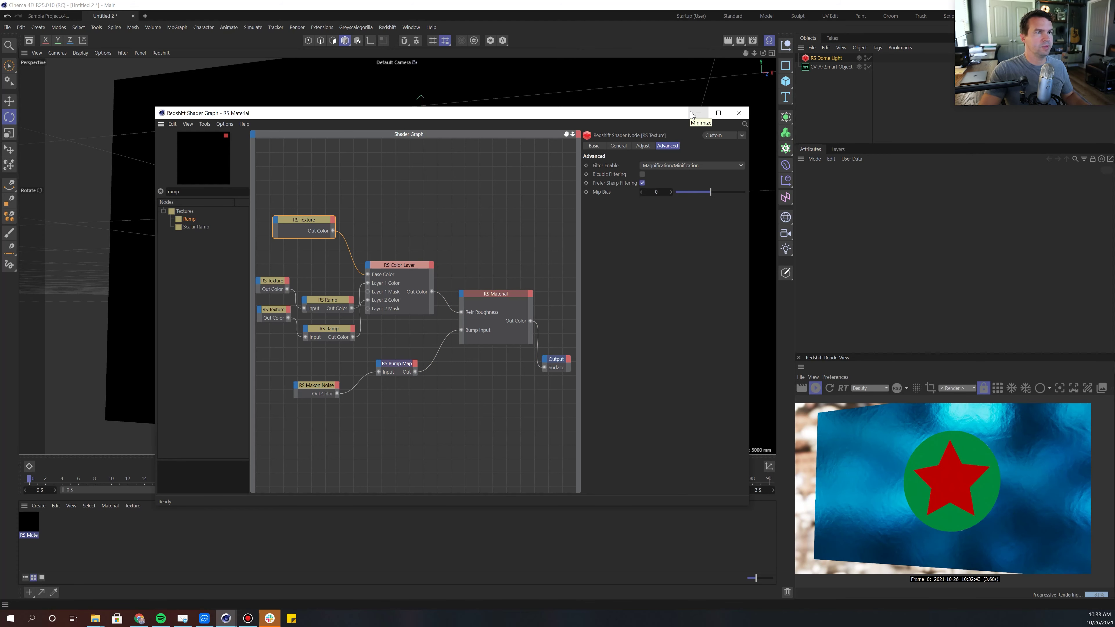
{"action": "left_click", "coordinate": [697, 114]}
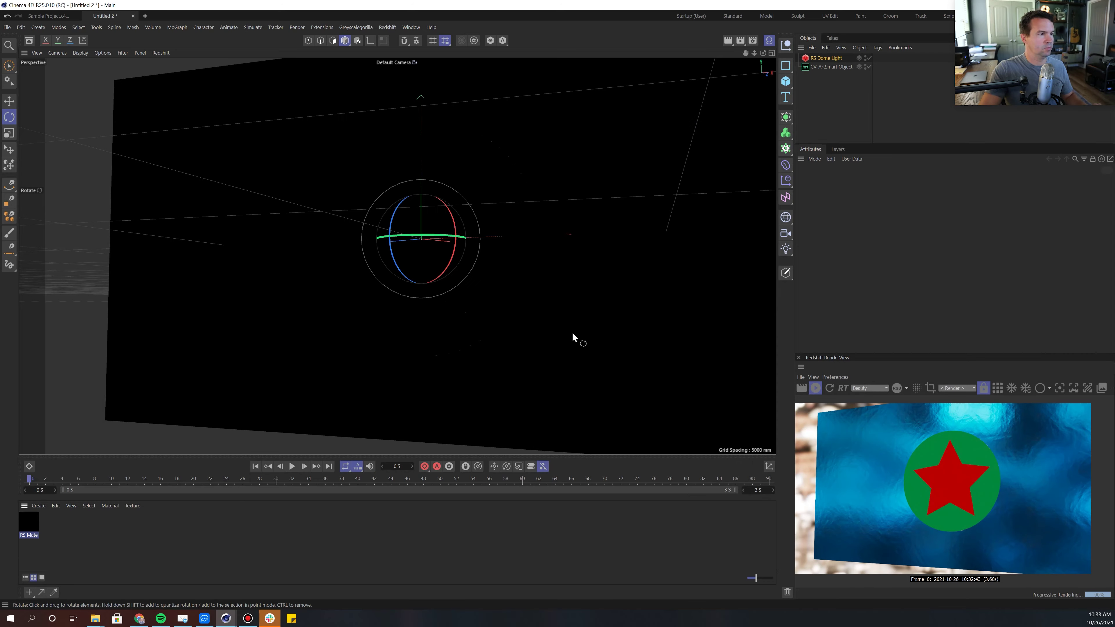
Step: Orbit the viewport, reopen the blue glass material's Shader Graph, and rearrange its Color Layer and Texture nodes
{"action": "left_click_drag", "start_coordinate": [570, 335], "coordinate": [637, 317], "text": "alt"}
{"action": "left_click_drag", "start_coordinate": [418, 324], "coordinate": [742, 334], "text": "alt"}
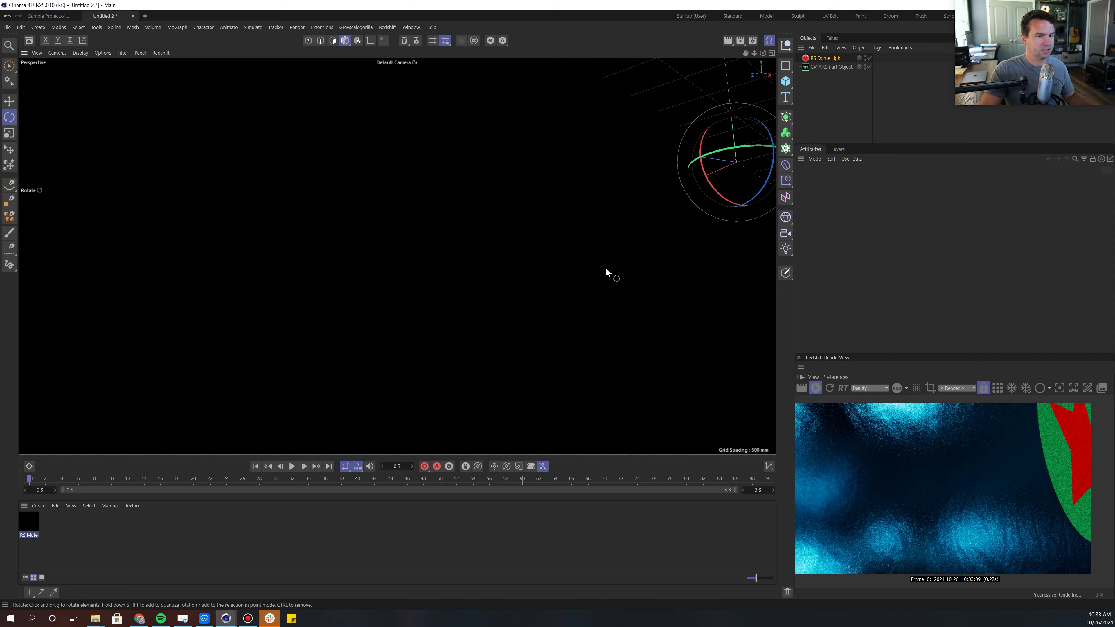
{"action": "mouse_move", "coordinate": [532, 271]}
{"action": "left_mouse_down", "text": "alt"}
{"action": "mouse_move", "coordinate": [505, 280]}
{"action": "mouse_move", "coordinate": [423, 127]}
{"action": "left_mouse_up", "text": "alt"}
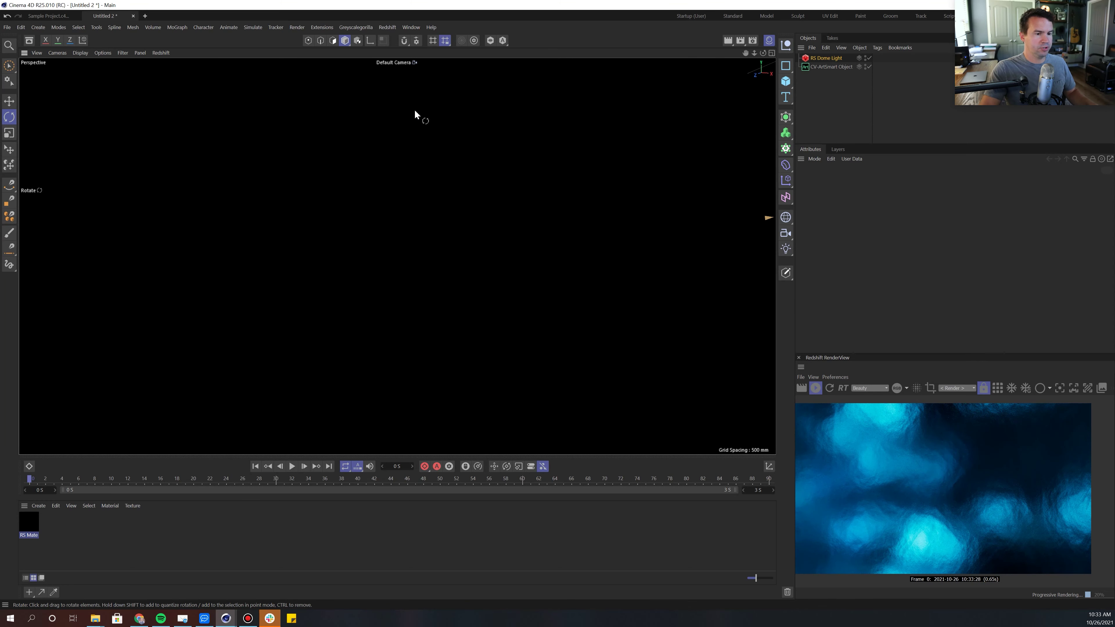
{"action": "double_click", "coordinate": [28, 521]}
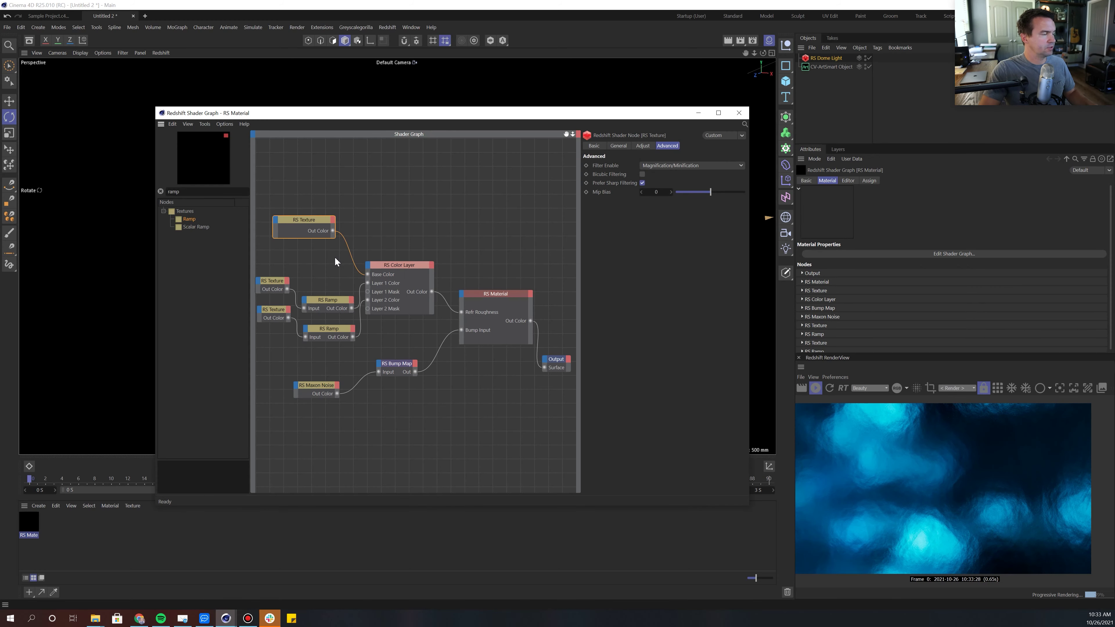
{"action": "left_click_drag", "start_coordinate": [383, 265], "coordinate": [386, 258]}
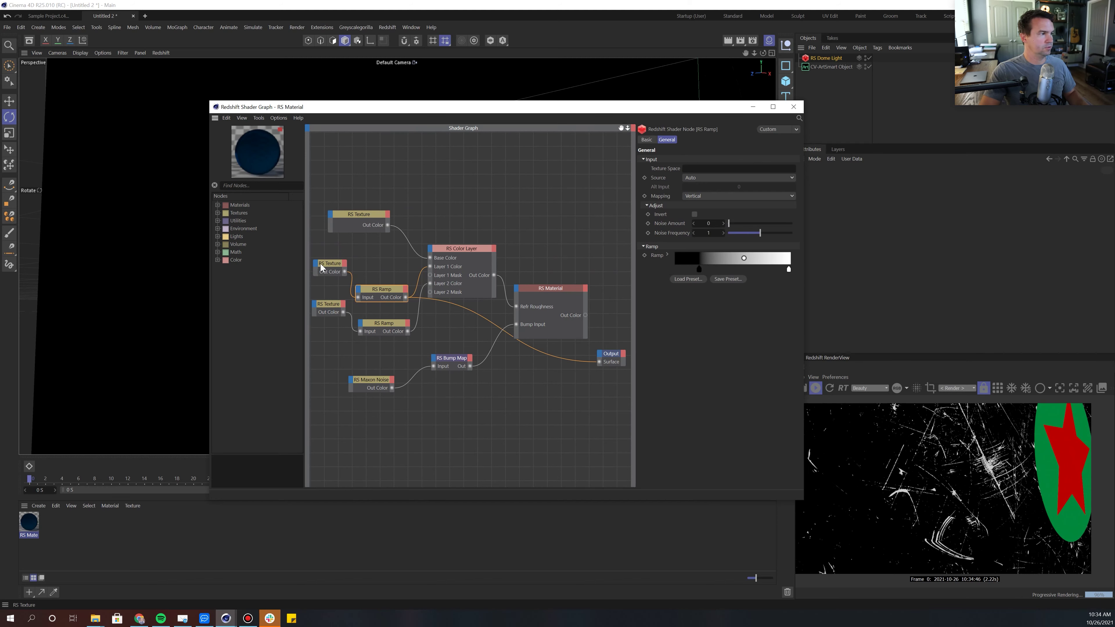
{"action": "left_click_drag", "start_coordinate": [323, 267], "coordinate": [308, 263]}
{"action": "left_click", "coordinate": [685, 314]}
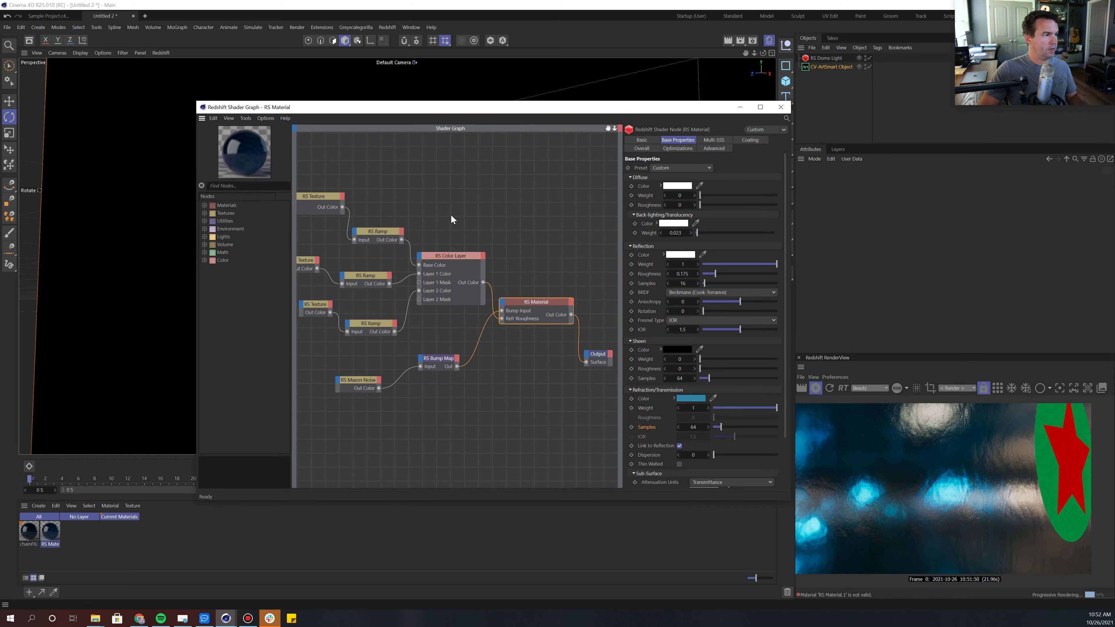
Step: Enlarge the RS Material node and drag the RS Color Layer output onto it to list its inputs
{"action": "scroll", "coordinate": [451, 213], "scroll_direction": "down", "scroll_amount": 2}
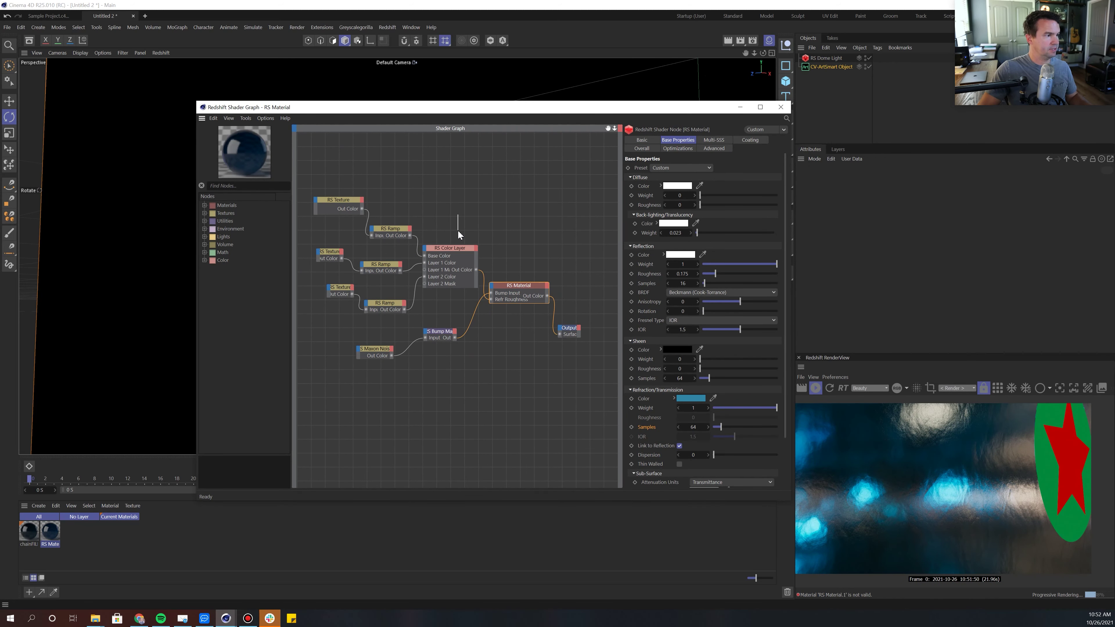
{"action": "left_click", "coordinate": [457, 231]}
{"action": "left_click", "coordinate": [509, 285]}
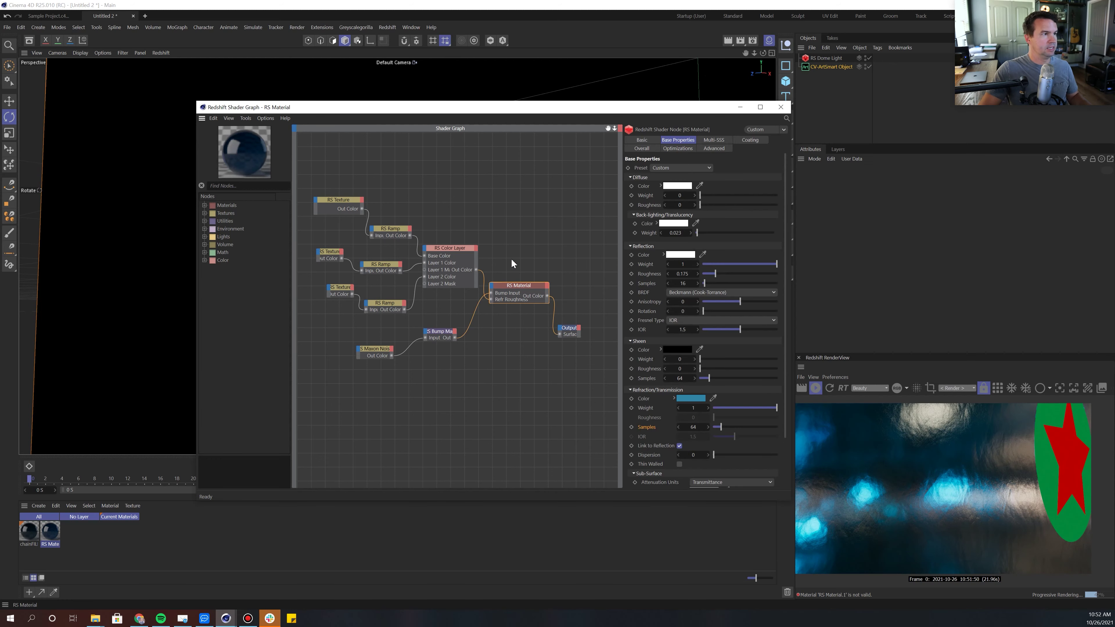
{"action": "left_click_drag", "start_coordinate": [532, 108], "coordinate": [526, 125]}
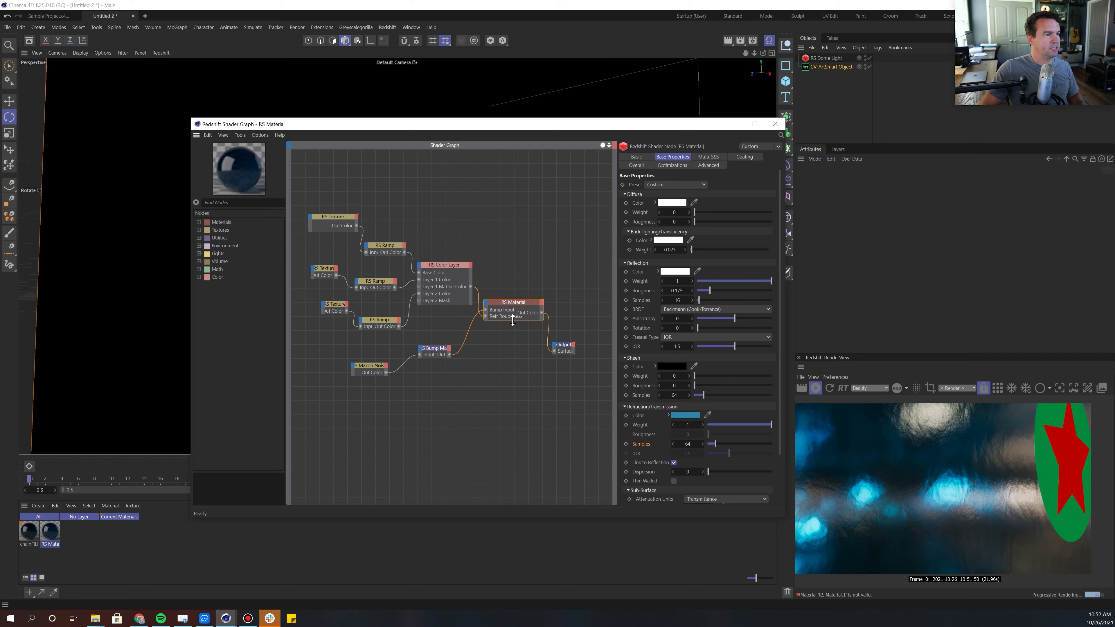
{"action": "left_click_drag", "start_coordinate": [513, 322], "coordinate": [508, 352]}
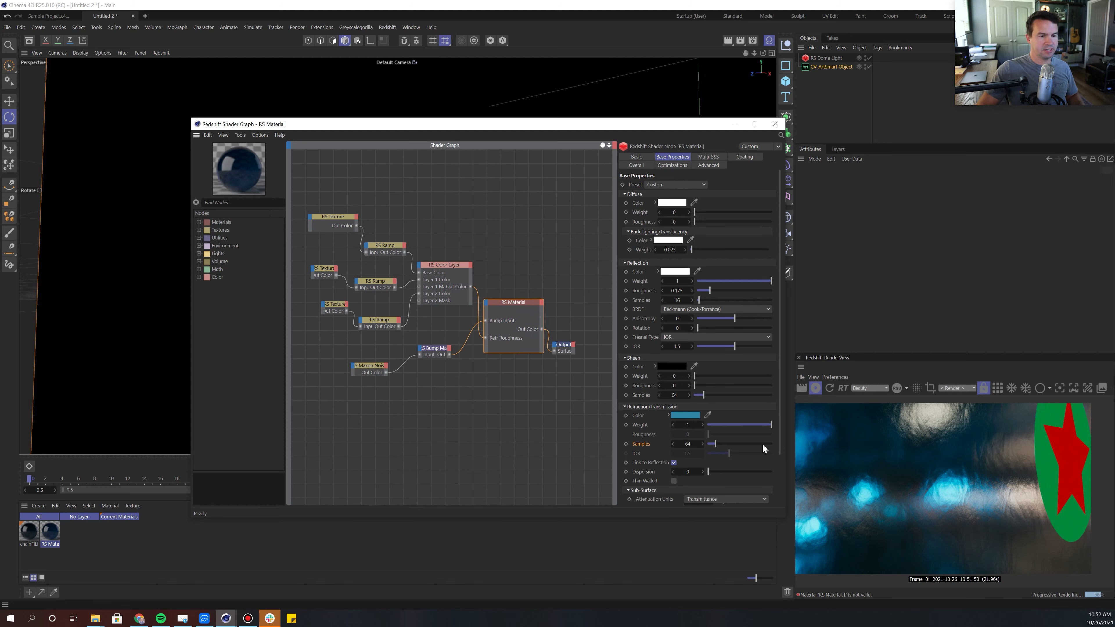
{"action": "left_click_drag", "start_coordinate": [511, 302], "coordinate": [517, 302]}
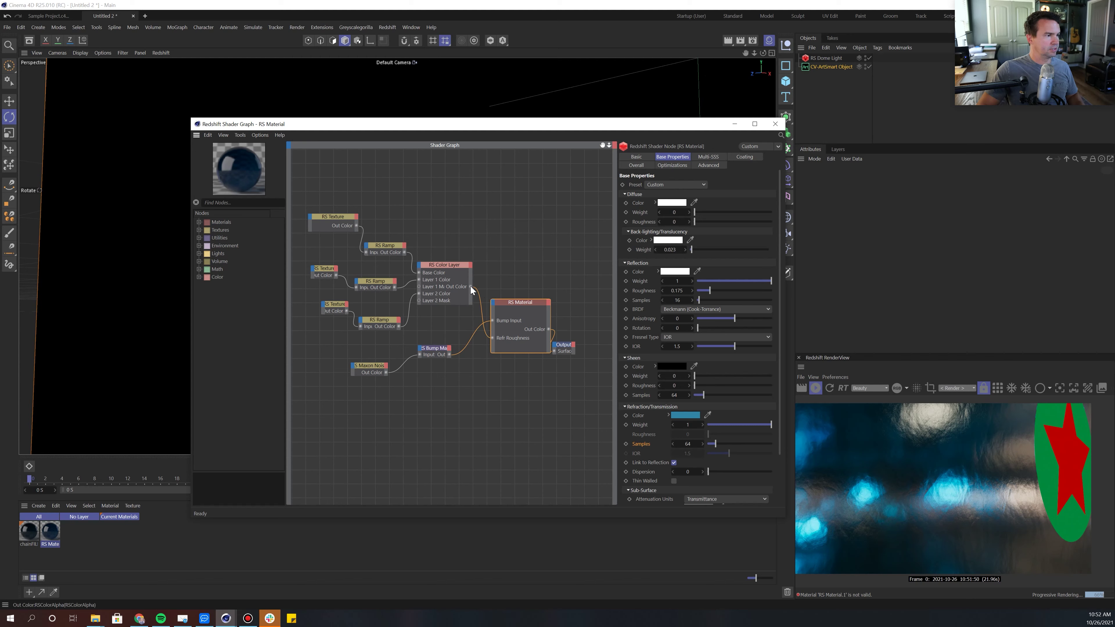
{"action": "left_click_drag", "start_coordinate": [471, 286], "coordinate": [492, 302]}
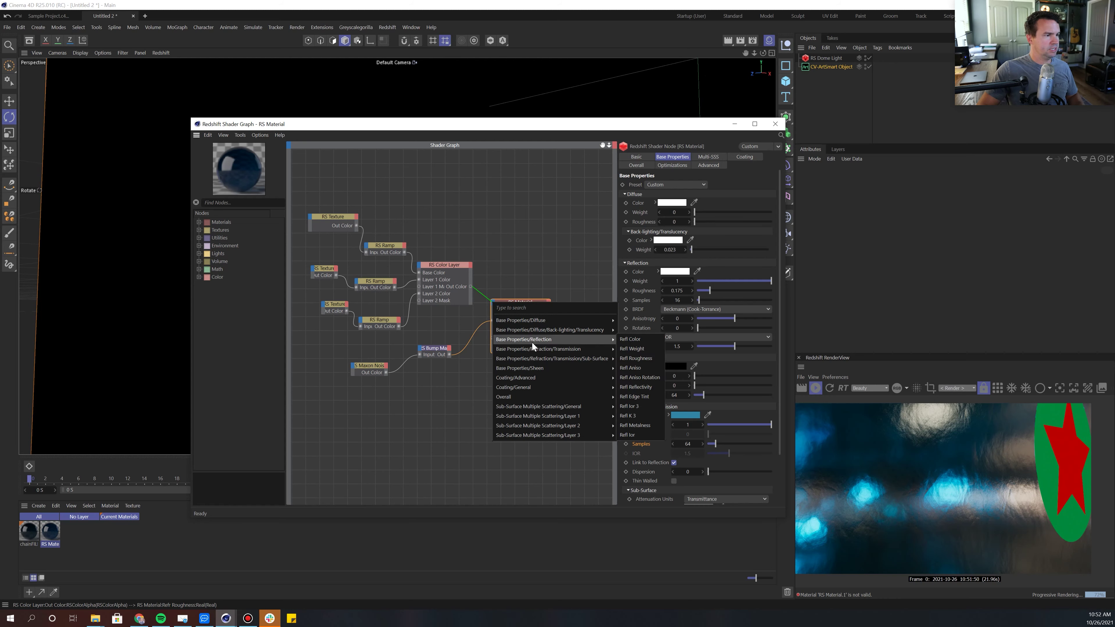
{"action": "mouse_move", "coordinate": [528, 350]}
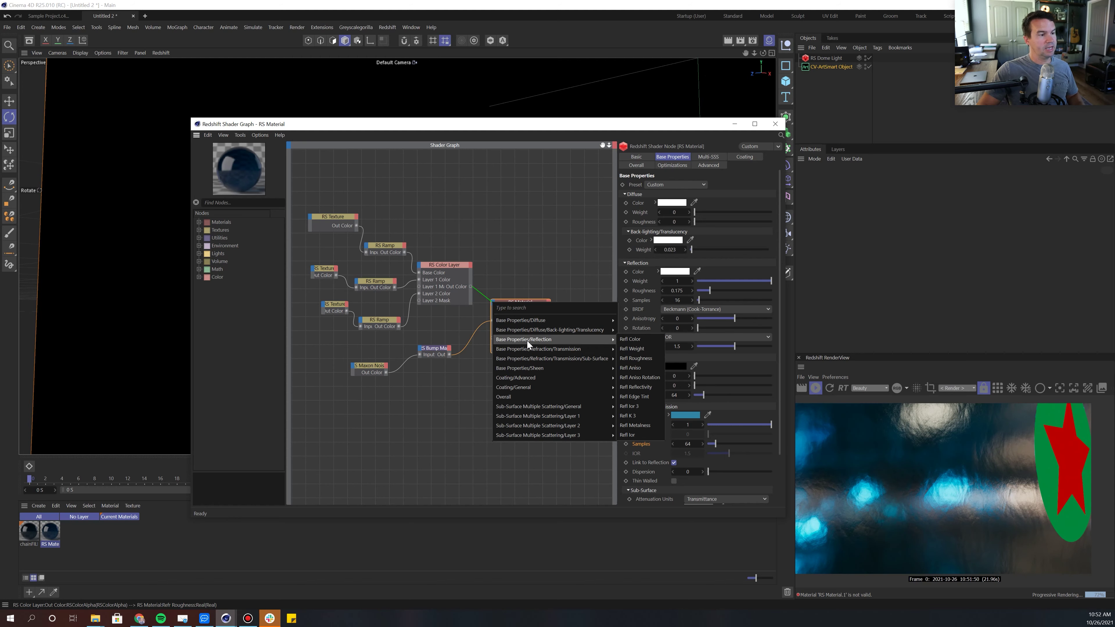
Step: Connect the Color Layer to Refl Roughness, unlink refraction from reflection, and raise Refraction Roughness
{"action": "left_click", "coordinate": [633, 358]}
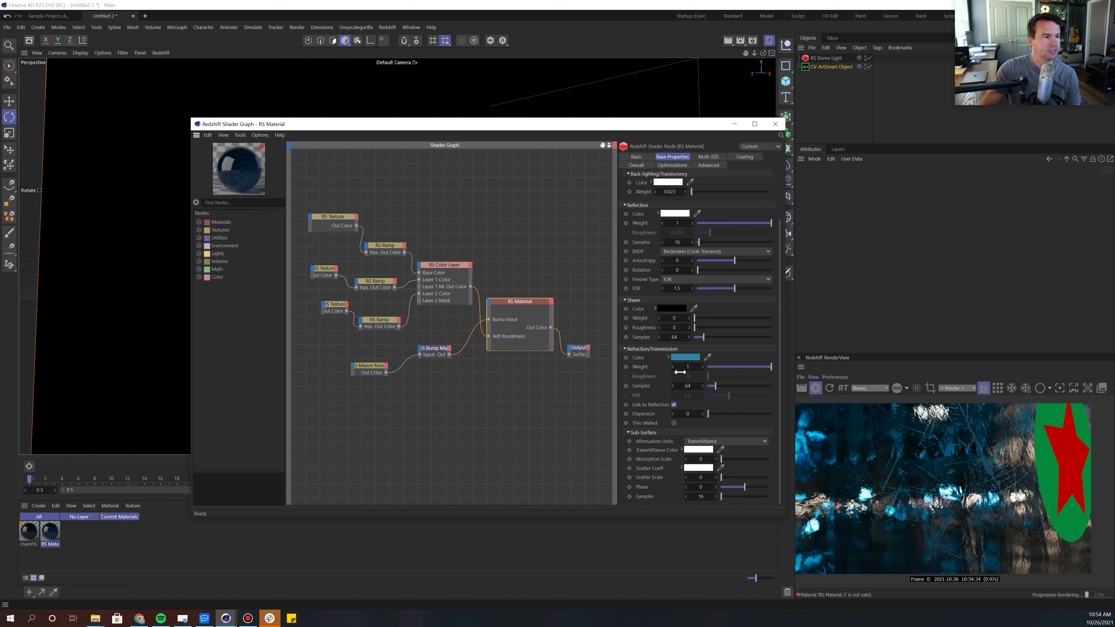
{"action": "left_click", "coordinate": [674, 404]}
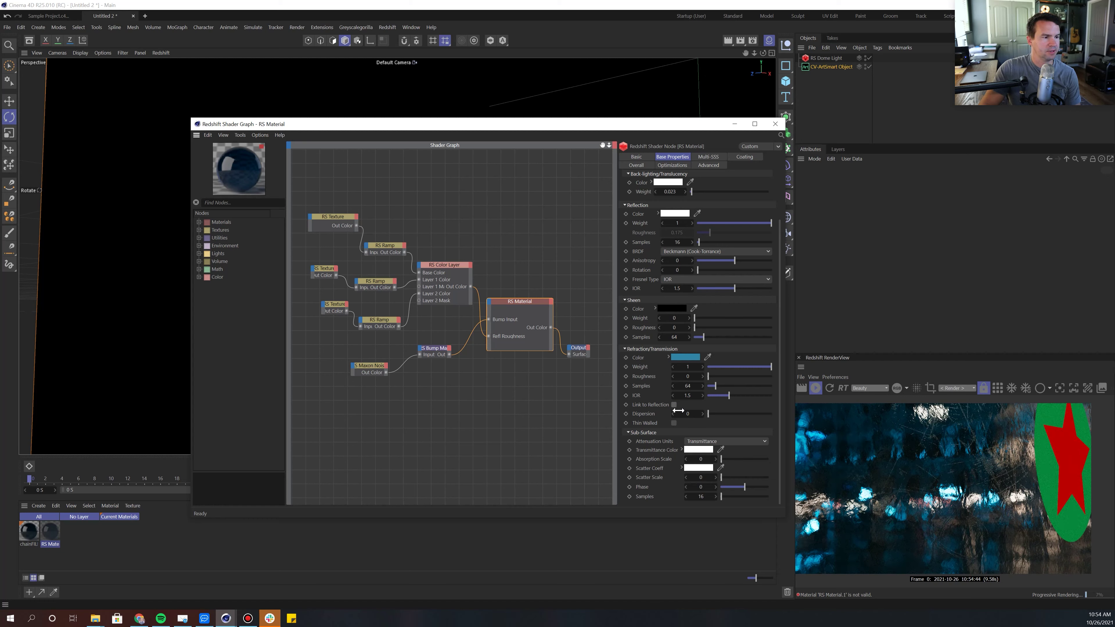
{"action": "left_click_drag", "start_coordinate": [713, 376], "coordinate": [722, 377]}
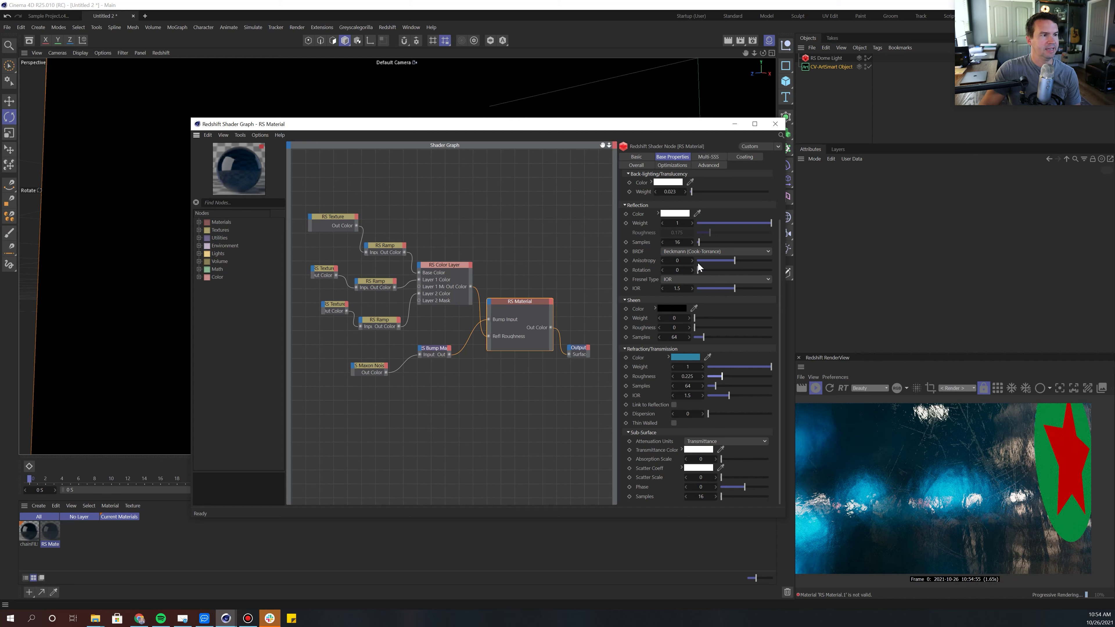
Step: Lower the glass material's Reflection Weight to 0.604
{"action": "left_click_drag", "start_coordinate": [734, 224], "coordinate": [798, 228]}
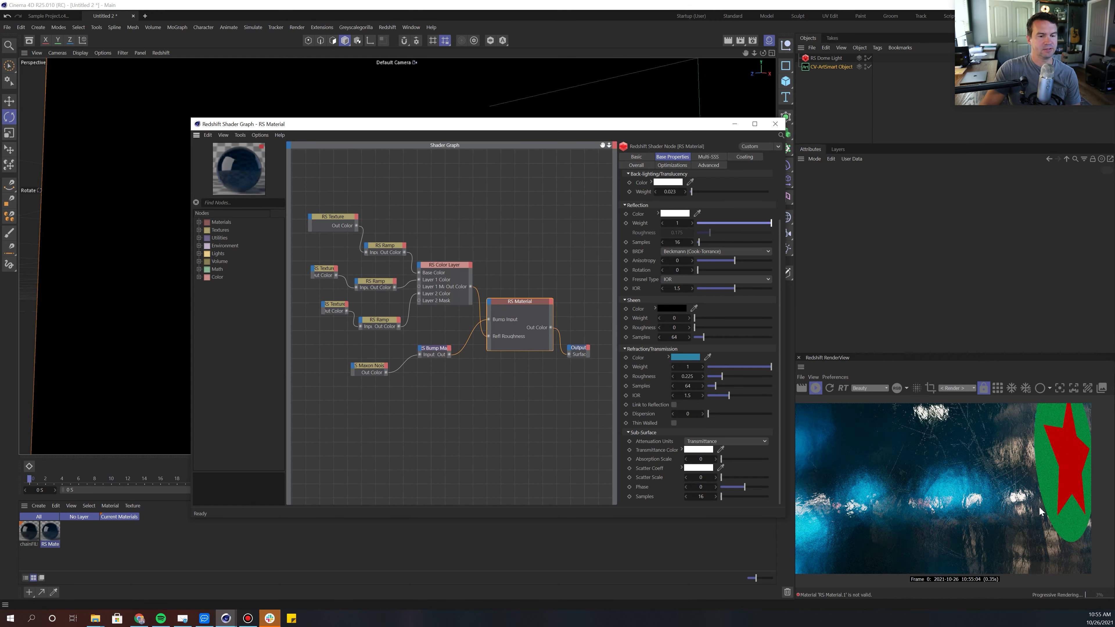
{"action": "left_click_drag", "start_coordinate": [762, 225], "coordinate": [749, 223]}
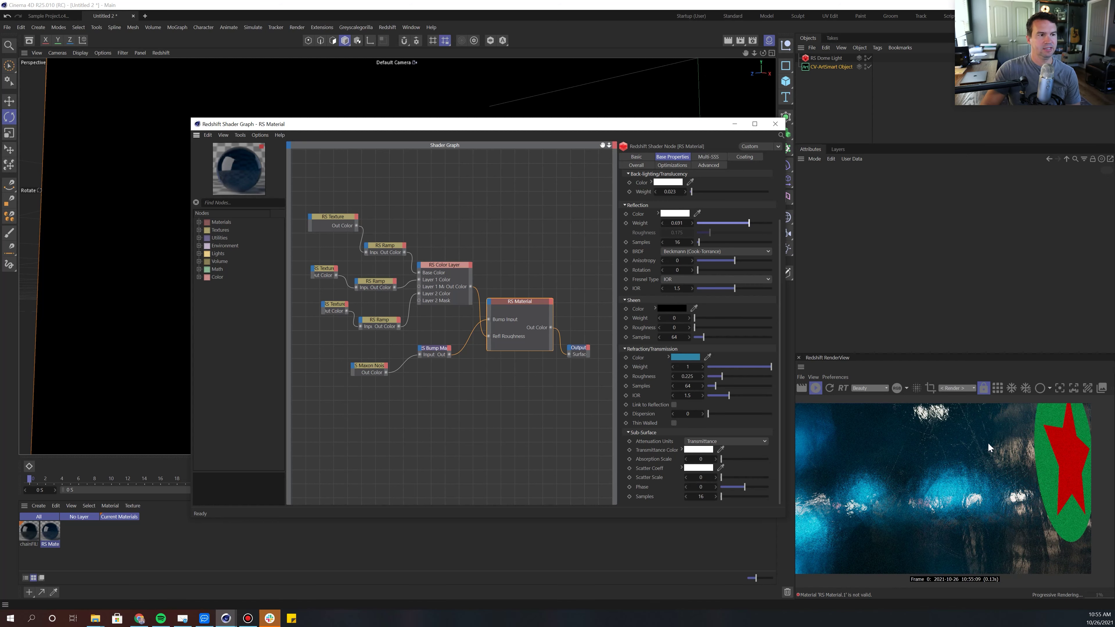
{"action": "left_click_drag", "start_coordinate": [749, 223], "coordinate": [741, 224]}
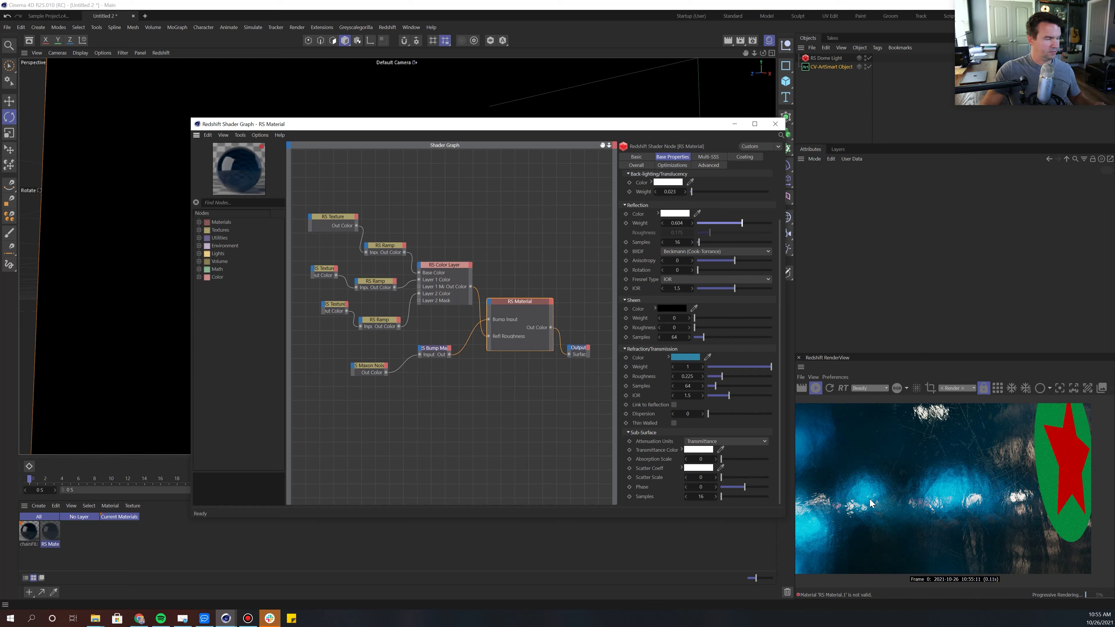
{"action": "left_click_drag", "start_coordinate": [425, 97], "coordinate": [436, 130]}
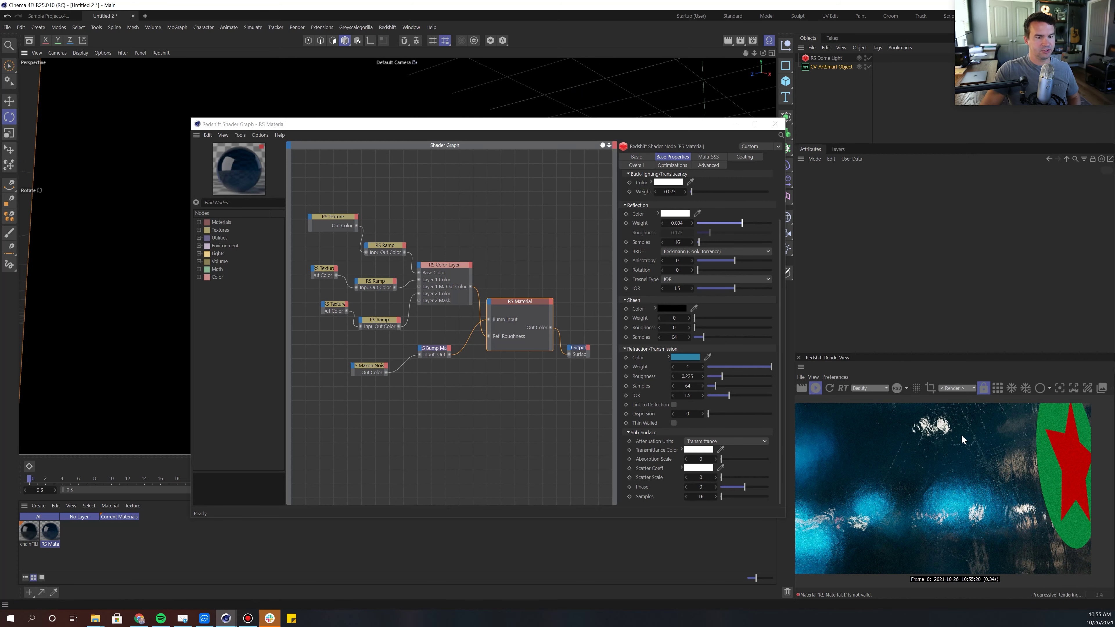
{"action": "left_click", "coordinate": [332, 311]}
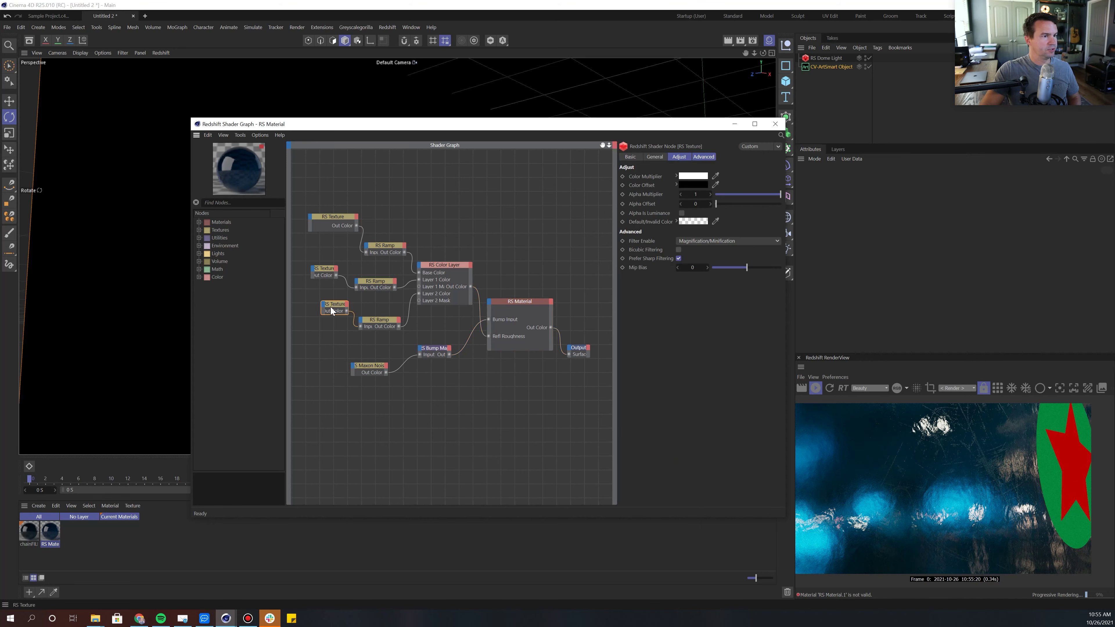
Step: Inspect the scratch textures and preview the scratch Ramp on its own at the output
{"action": "left_click", "coordinate": [324, 272]}
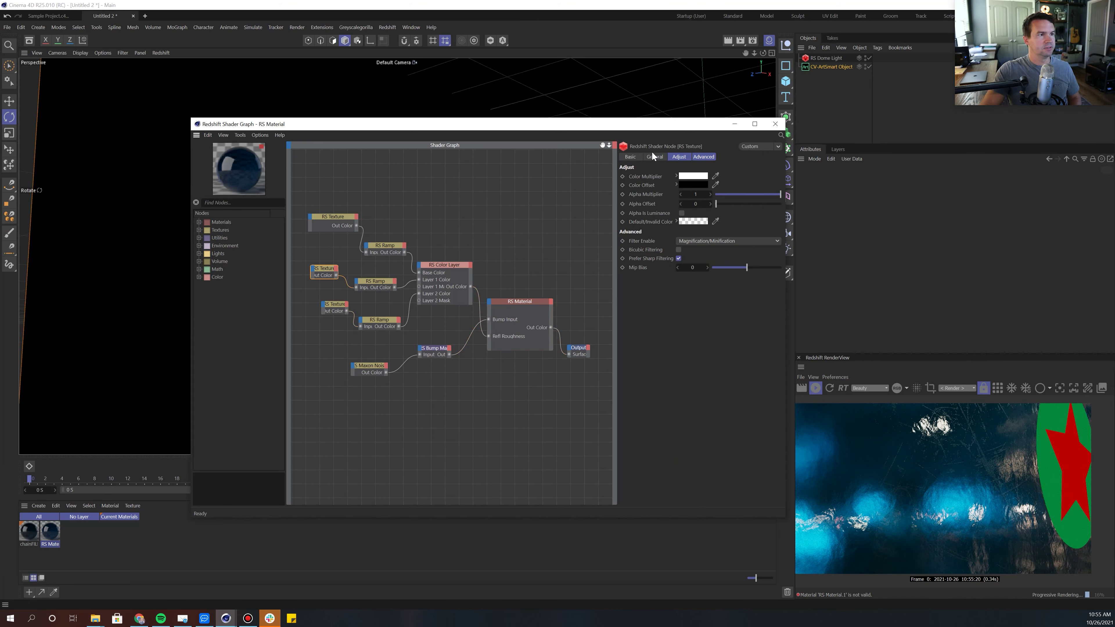
{"action": "left_click", "coordinate": [658, 159]}
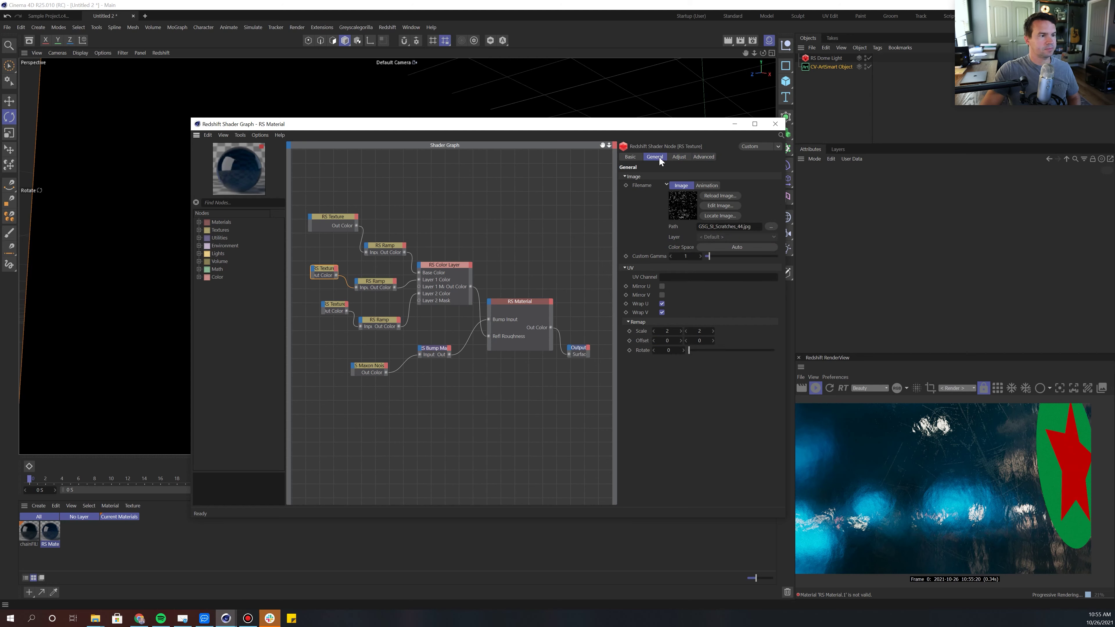
{"action": "left_click", "coordinate": [340, 308]}
{"action": "left_click", "coordinate": [375, 324]}
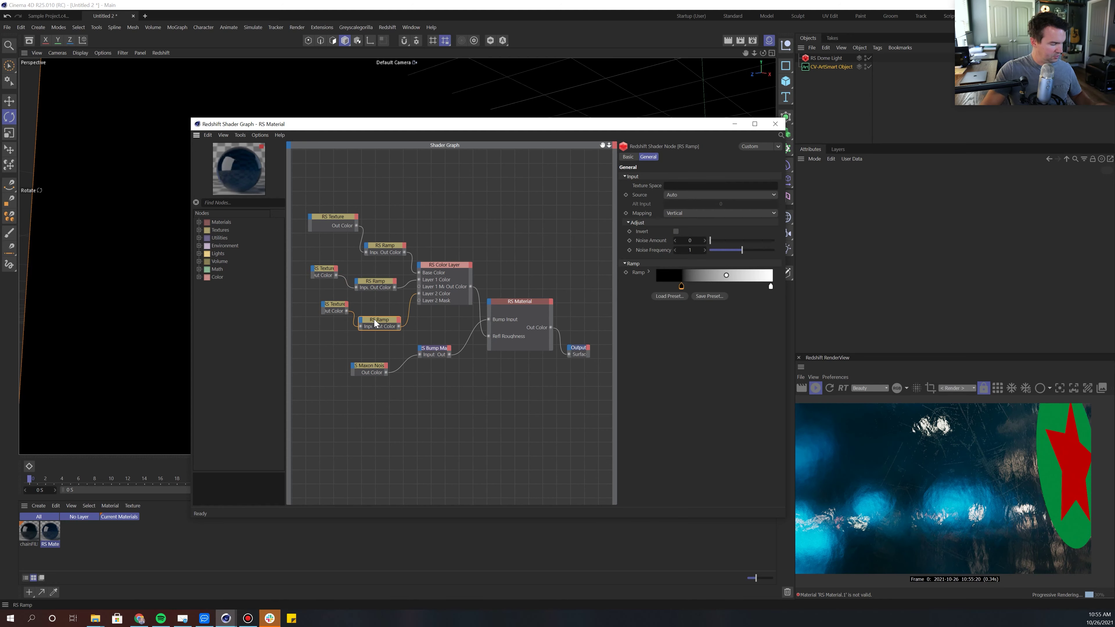
{"action": "left_click_drag", "start_coordinate": [399, 327], "coordinate": [489, 336]}
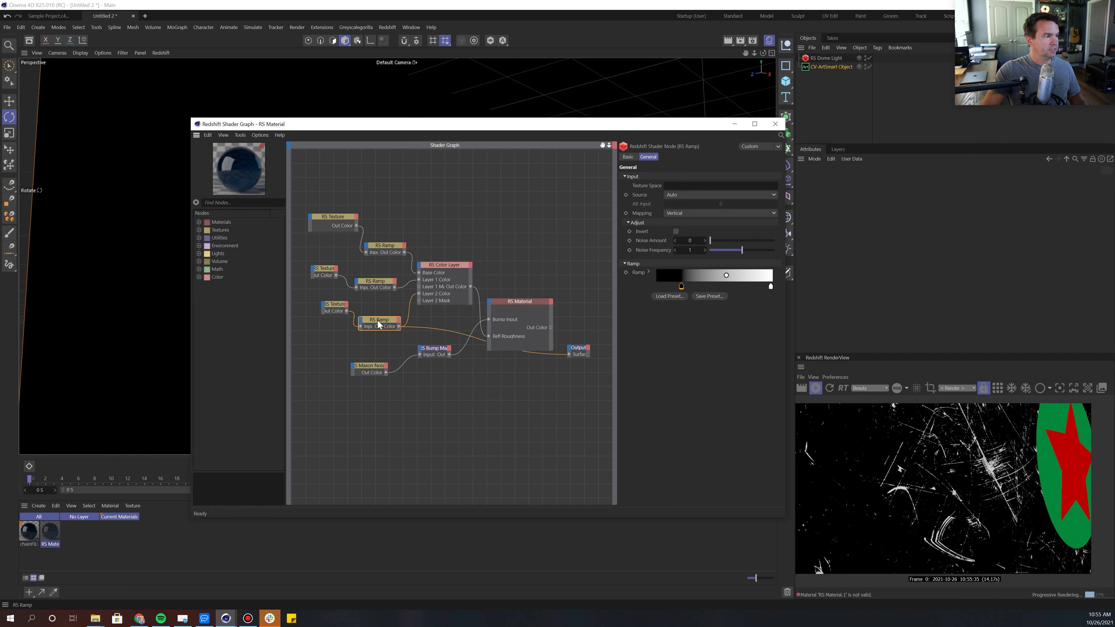
Step: Set the scratch RS Texture's Remap Scale U and V to 3
{"action": "left_click", "coordinate": [334, 307]}
{"action": "left_click", "coordinate": [675, 332]}
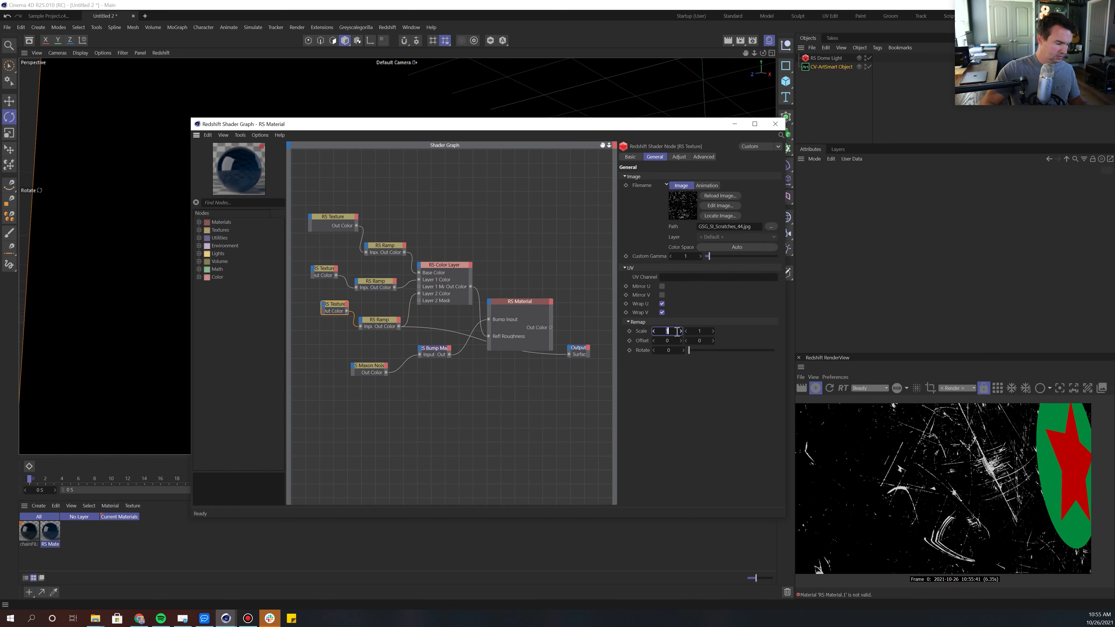
{"action": "type", "text": "3"}
{"action": "key", "text": "Tab"}
{"action": "type", "text": "3"}
{"action": "key", "text": "Return"}
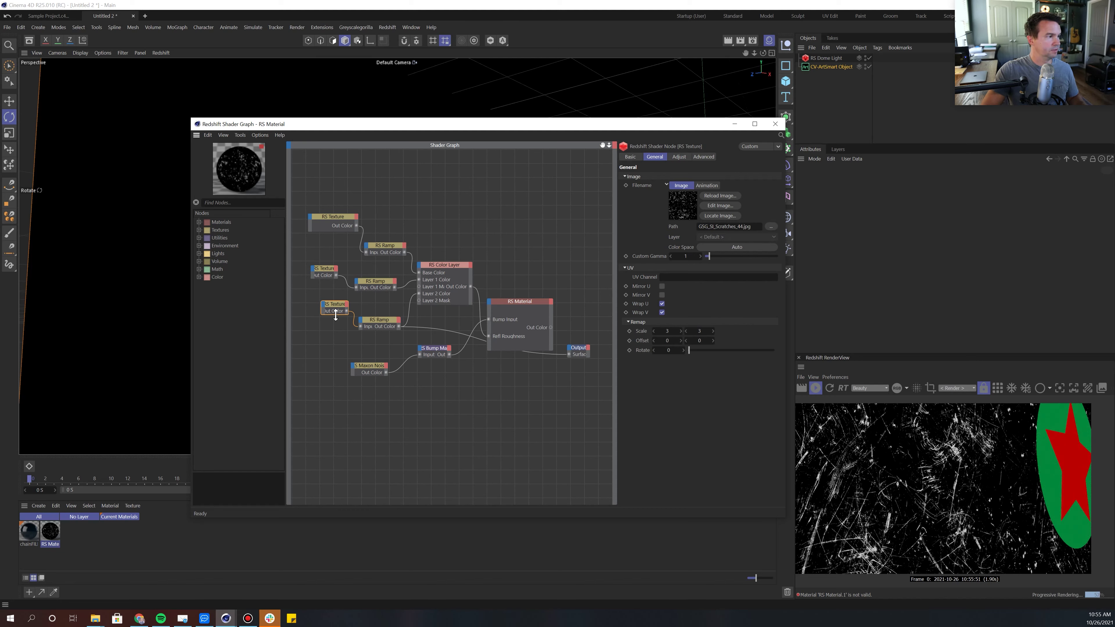
Step: Reconnect the RS Material to the Output Surface
{"action": "left_click", "coordinate": [516, 304]}
{"action": "left_click", "coordinate": [516, 303], "text": "ctrl+shift"}
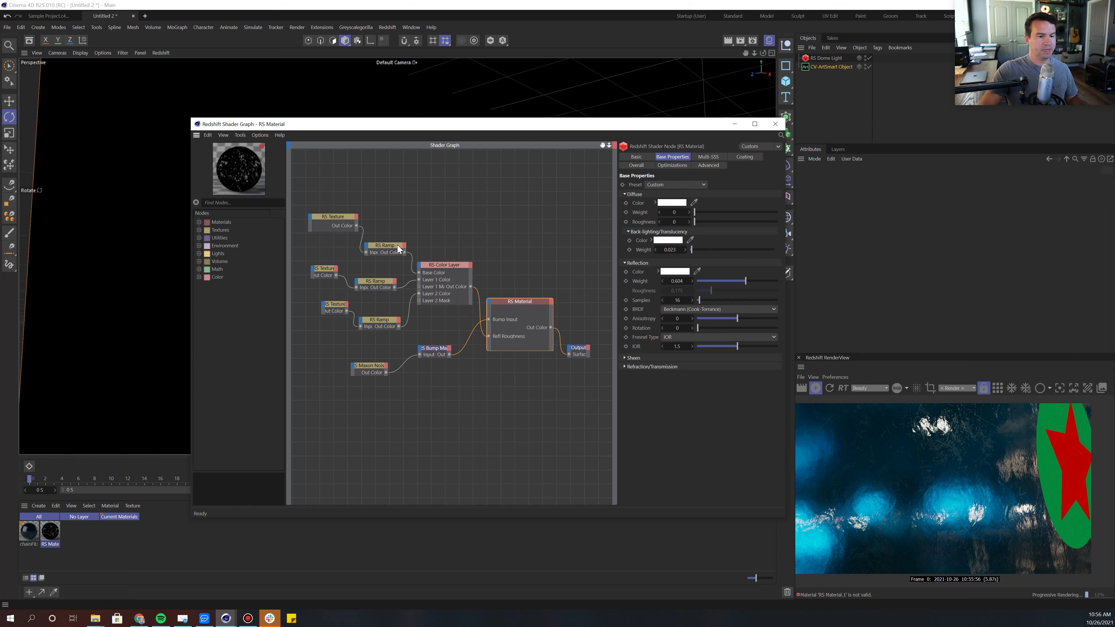
{"action": "left_click_drag", "start_coordinate": [606, 126], "coordinate": [544, 118]}
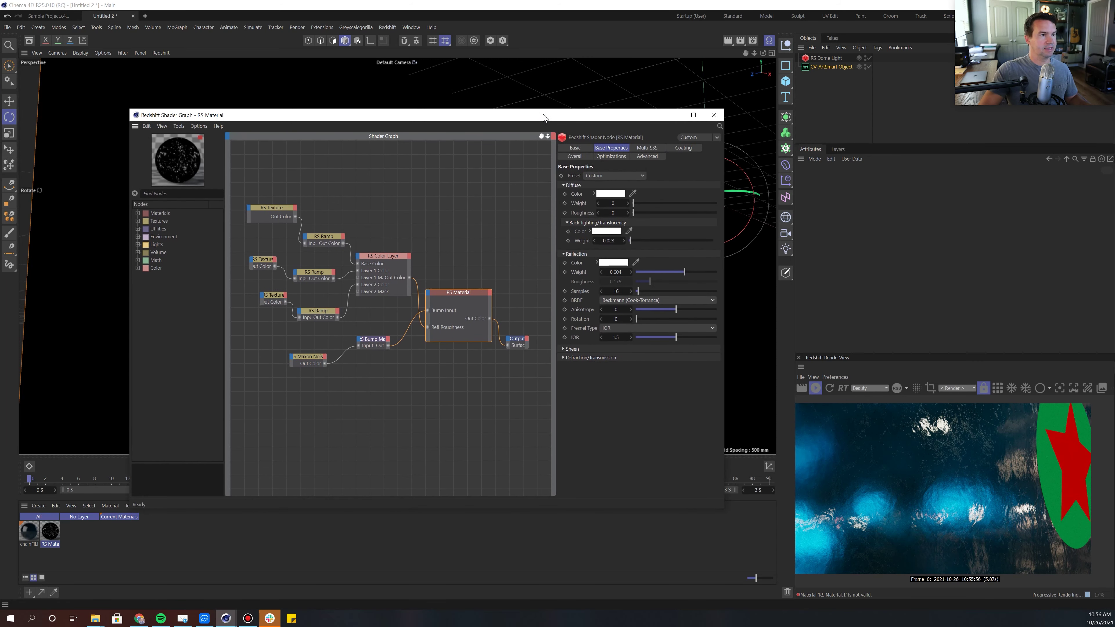
Step: Delete the unused chainFIL material from the Material Manager
{"action": "left_click", "coordinate": [713, 115]}
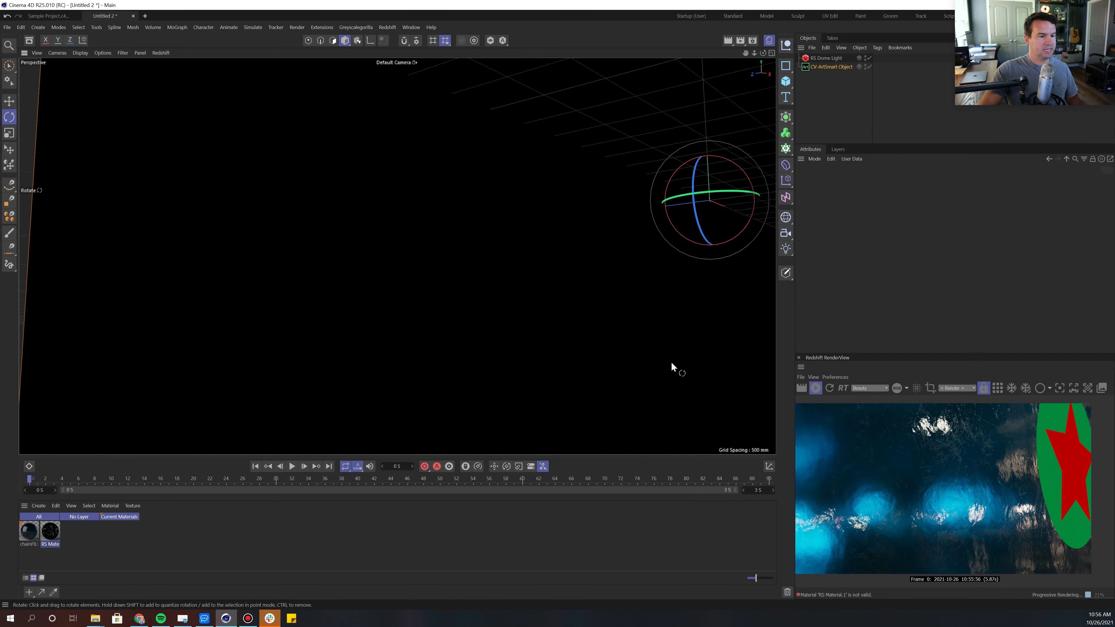
{"action": "left_click_drag", "start_coordinate": [483, 281], "coordinate": [473, 259], "text": "alt"}
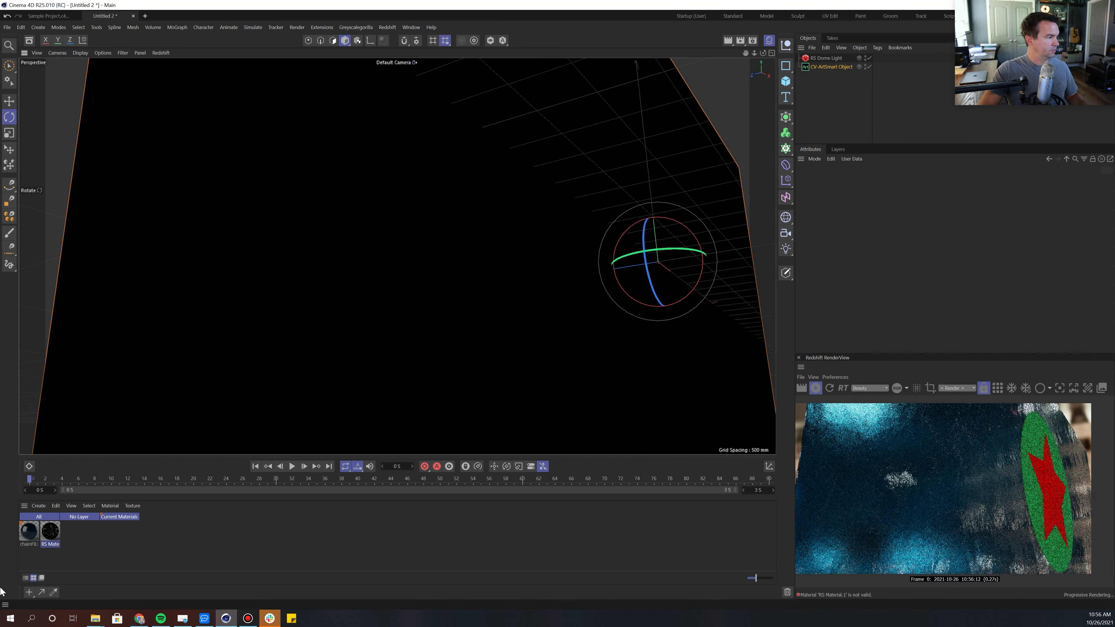
{"action": "left_click", "coordinate": [29, 530]}
{"action": "key", "text": "Delete"}
Step: Paste a duplicate of the RS glass material and rename the original to Blue
{"action": "left_click", "coordinate": [36, 526]}
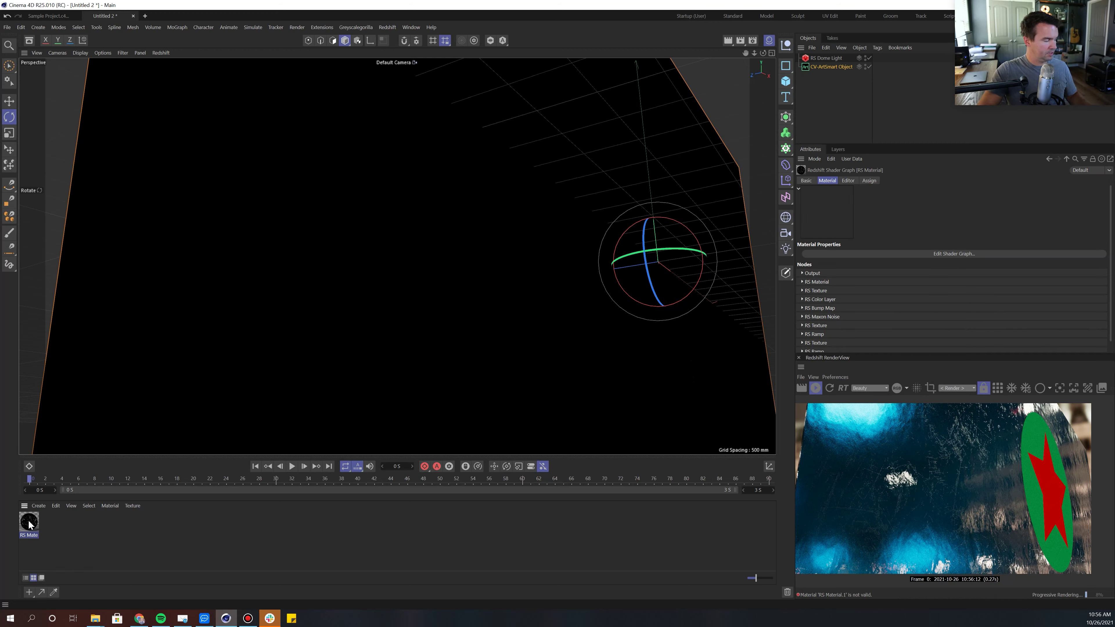
{"action": "key", "text": "ctrl+v"}
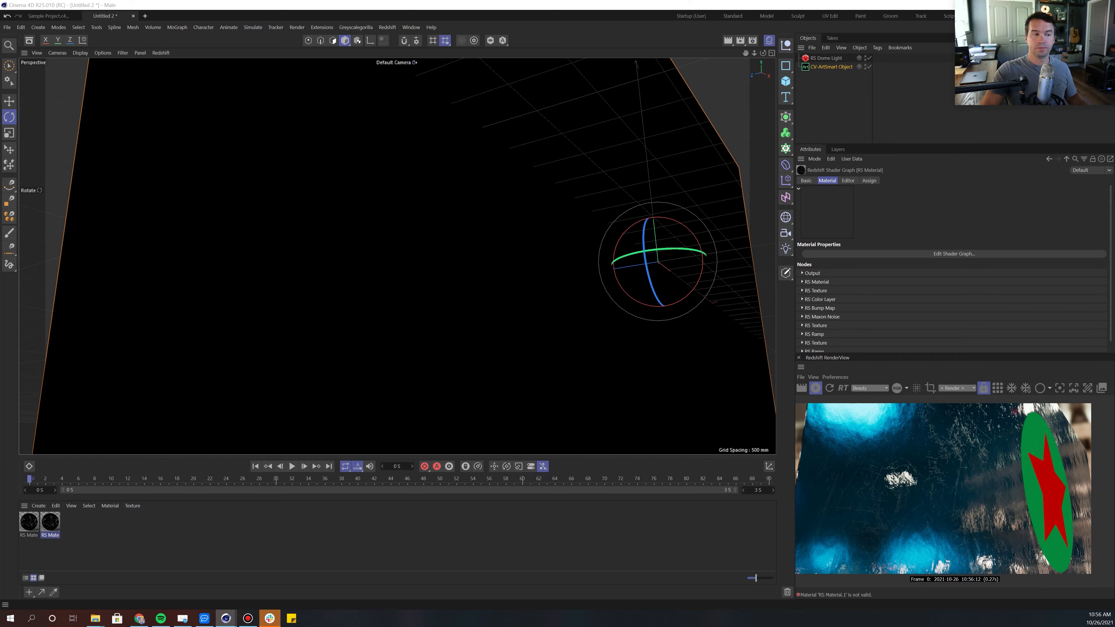
{"action": "double_click", "coordinate": [50, 522]}
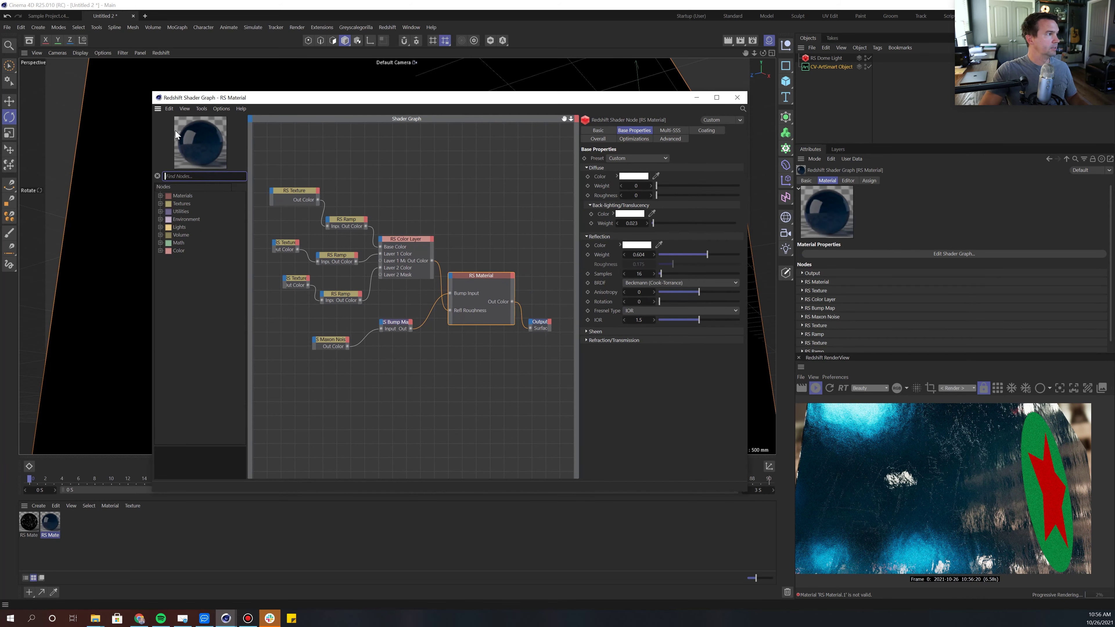
{"action": "left_click", "coordinate": [737, 99]}
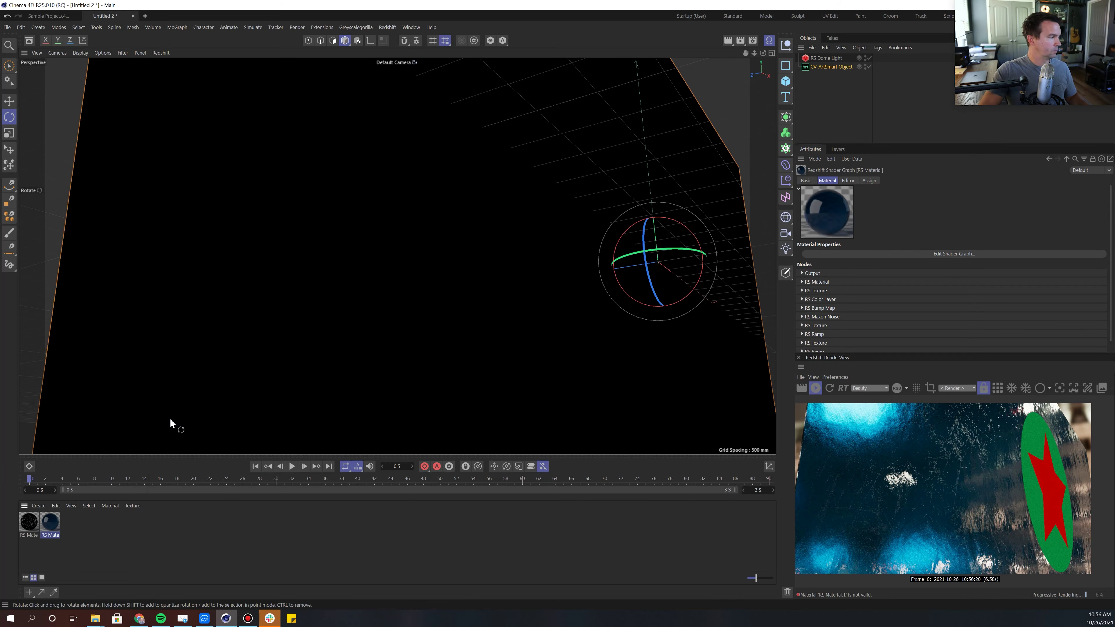
{"action": "double_click", "coordinate": [49, 535]}
{"action": "type", "text": "Blue"}
{"action": "key", "text": "Return"}
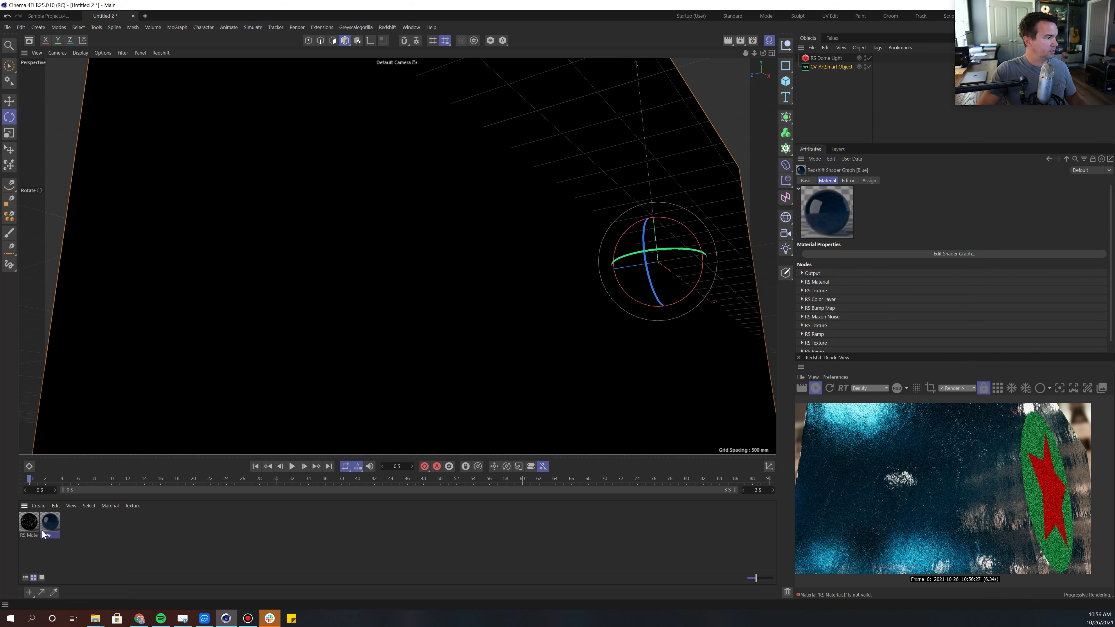
{"action": "left_click", "coordinate": [28, 520]}
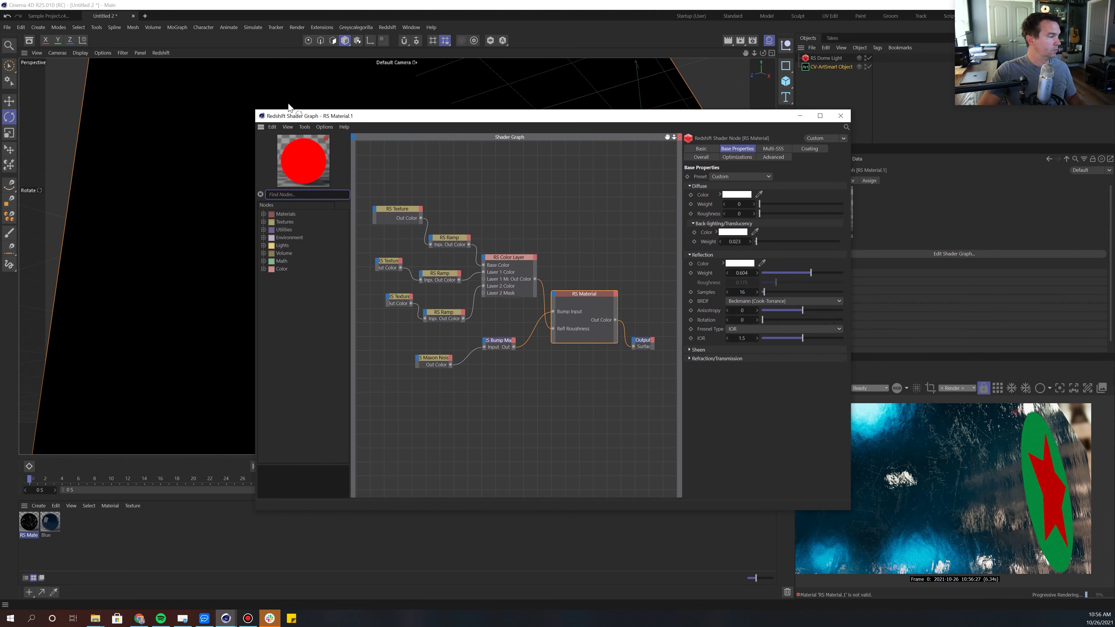
Step: Rename the copied material RS Material.1 to Yellow
{"action": "left_click", "coordinate": [29, 534]}
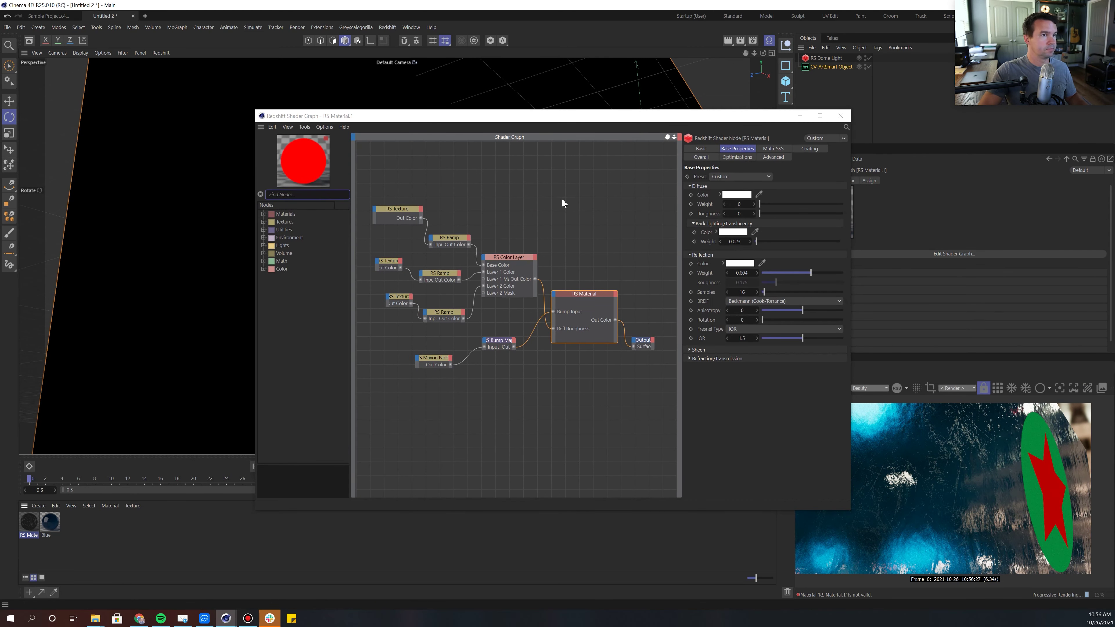
{"action": "left_click", "coordinate": [840, 116]}
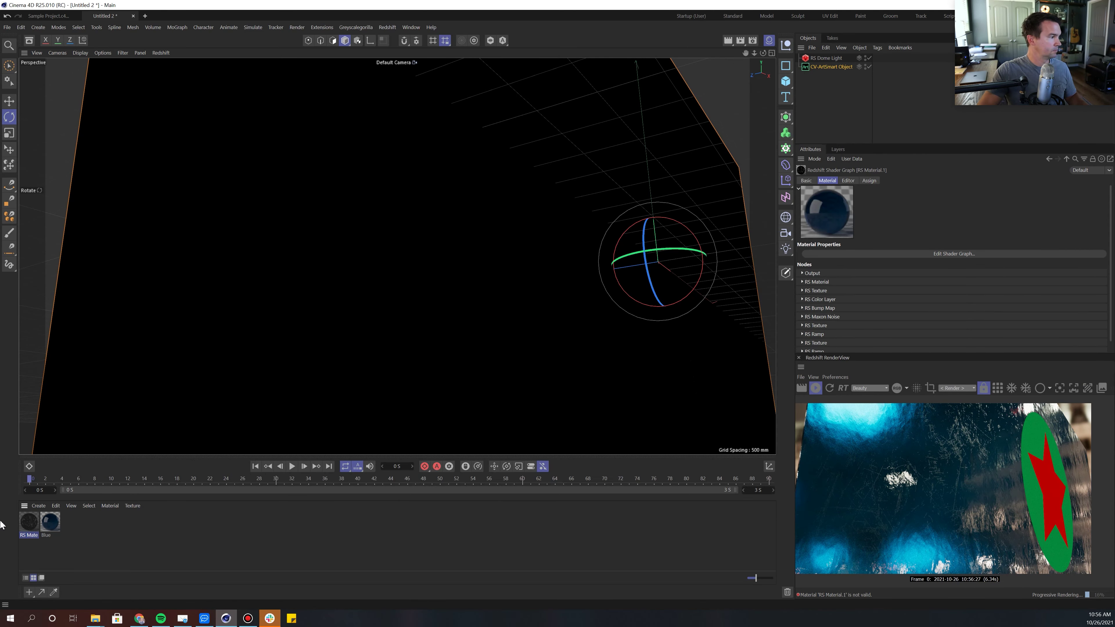
{"action": "double_click", "coordinate": [27, 535]}
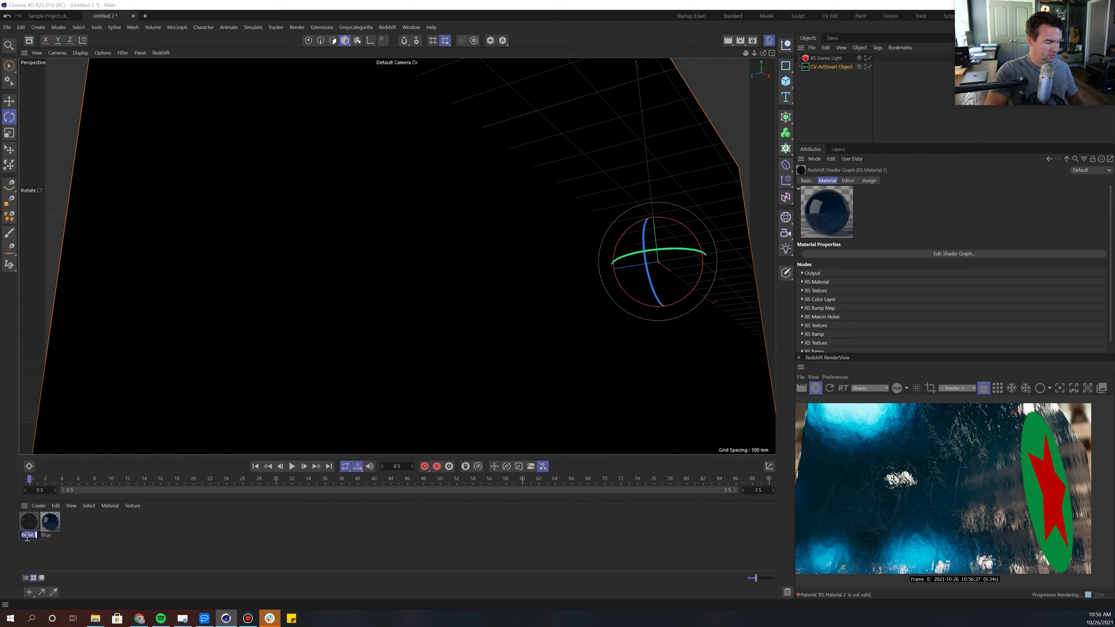
{"action": "type", "text": "Ye"}
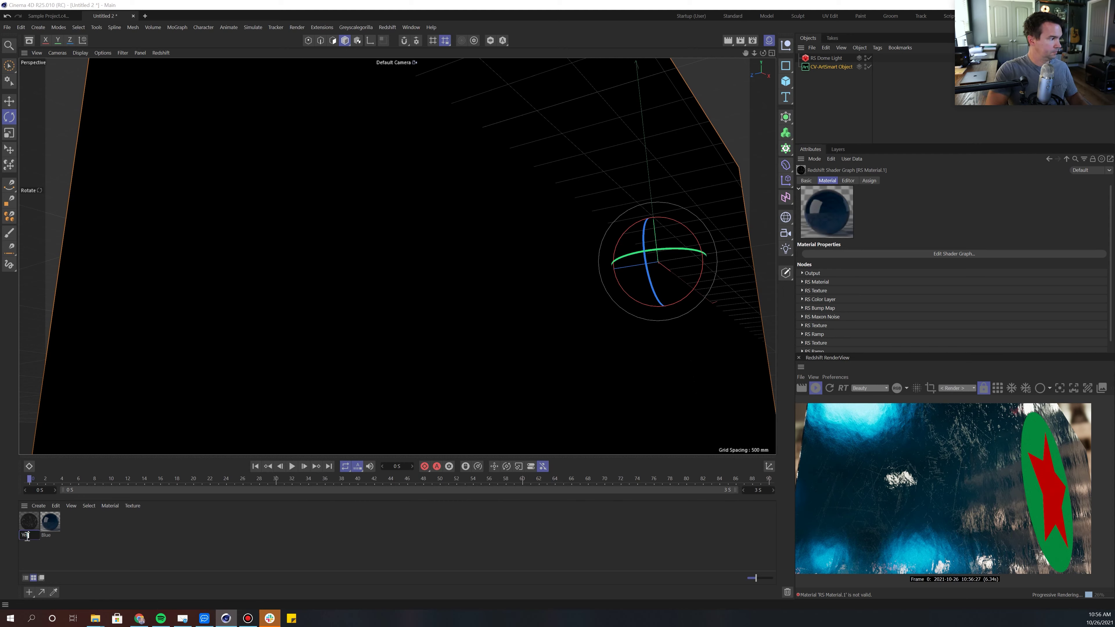
{"action": "type", "text": "llow"}
{"action": "key", "text": "Return"}
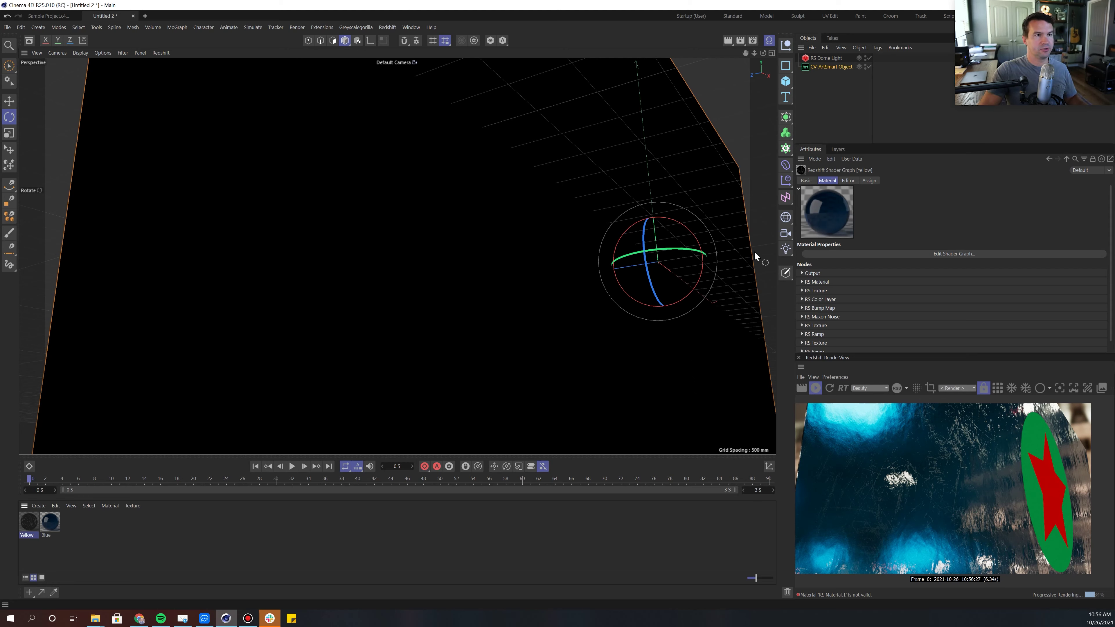
Step: Put Yellow in the Circle layer's Path Ext field and open Yellow's shader graph
{"action": "left_click", "coordinate": [824, 68]}
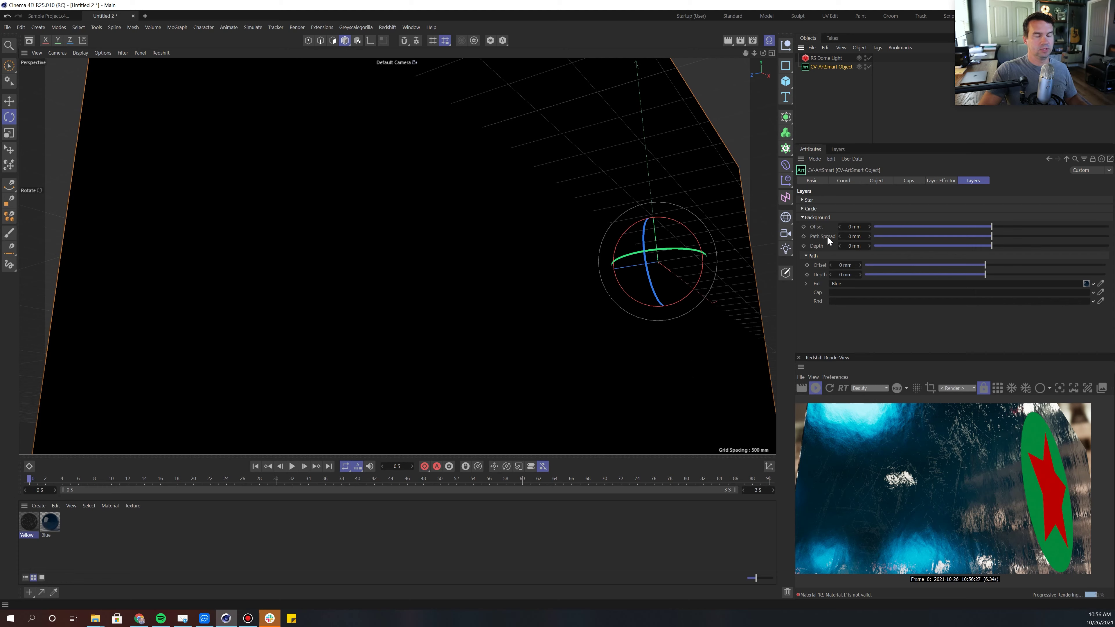
{"action": "left_click", "coordinate": [802, 209]}
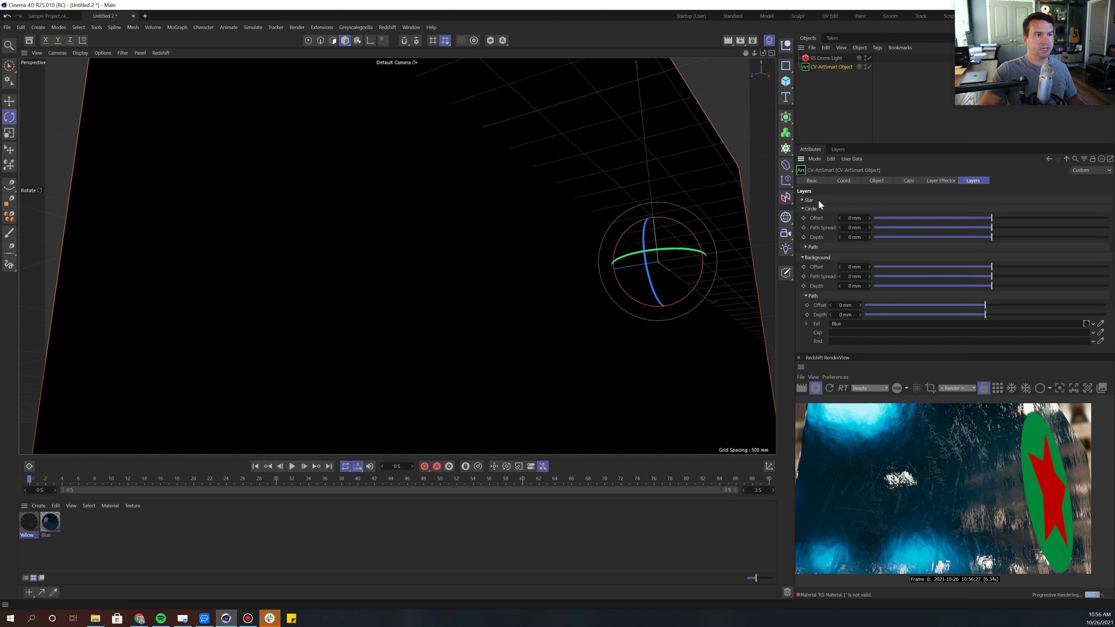
{"action": "left_click", "coordinate": [805, 247]}
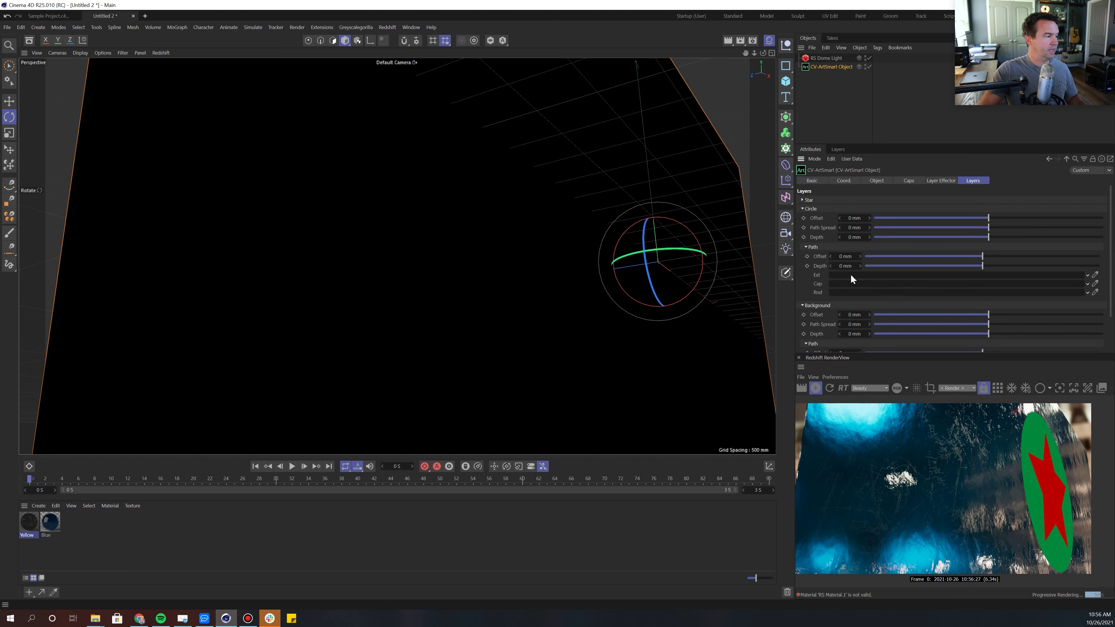
{"action": "left_click_drag", "start_coordinate": [29, 521], "coordinate": [836, 277]}
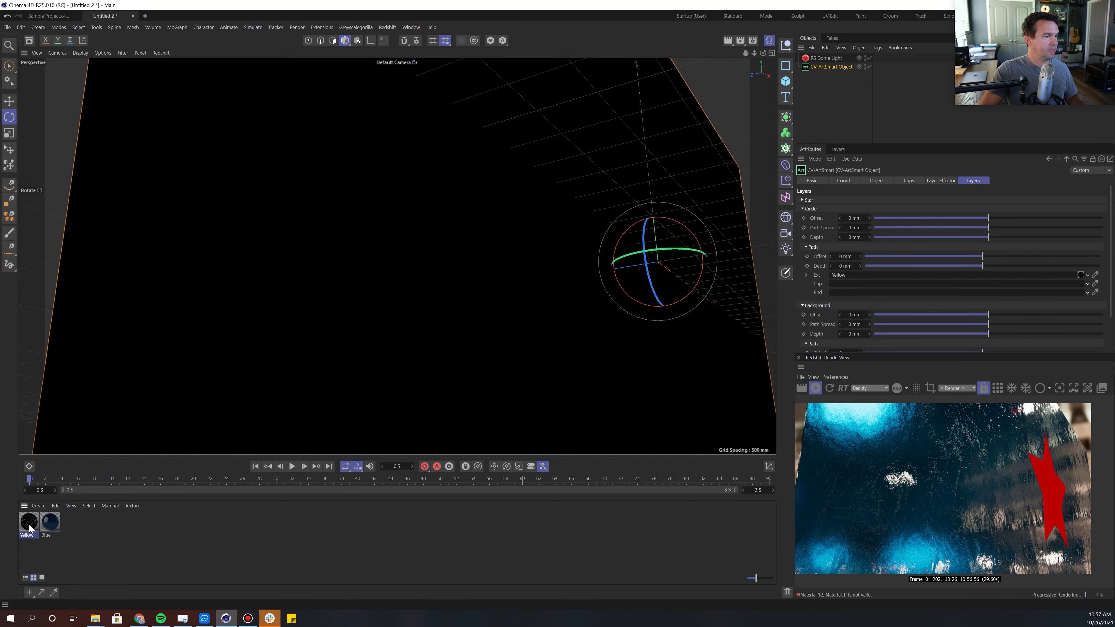
{"action": "left_click", "coordinate": [29, 527]}
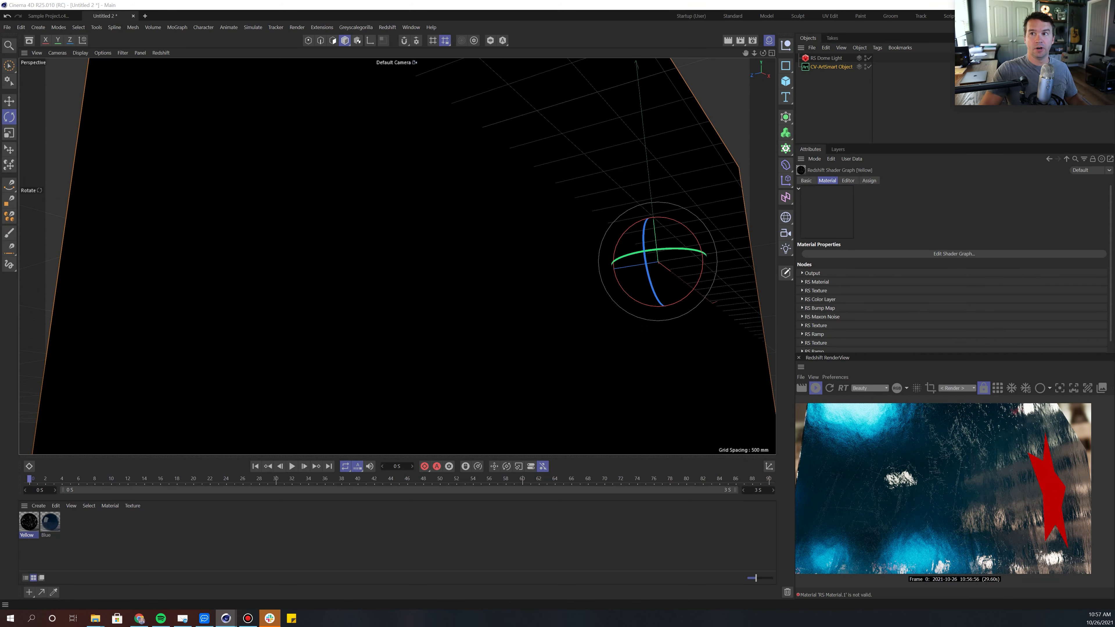
{"action": "double_click", "coordinate": [29, 527]}
{"action": "left_click_drag", "start_coordinate": [665, 84], "coordinate": [453, 88]}
Step: Change Yellow's Refraction/Transmission colour to near-white 236, 234, 231
{"action": "left_click", "coordinate": [591, 269]}
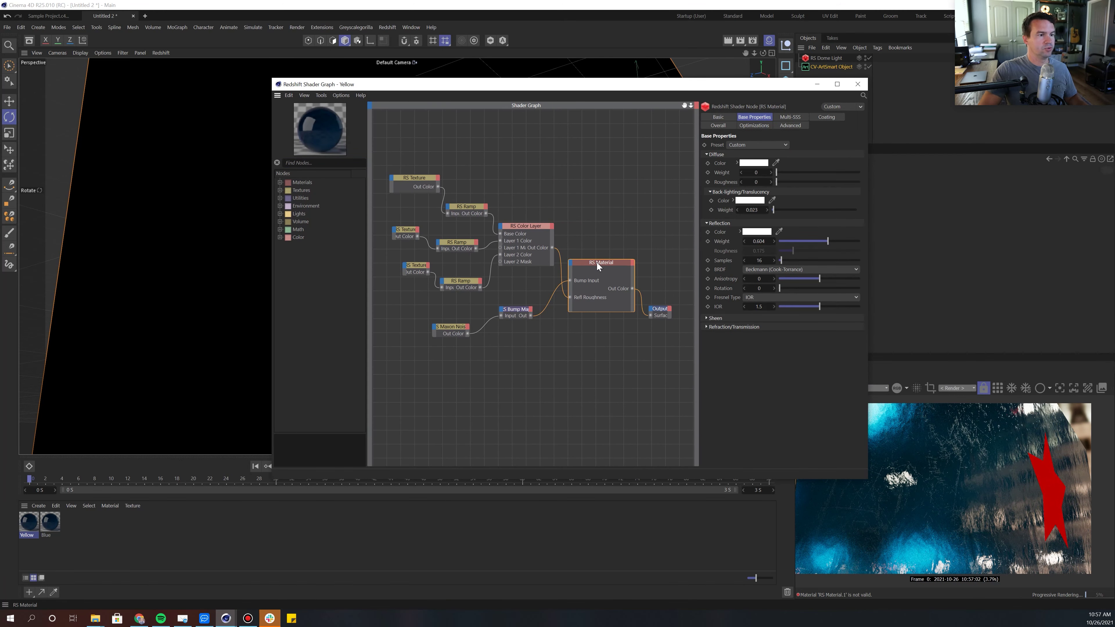
{"action": "left_click", "coordinate": [706, 327]}
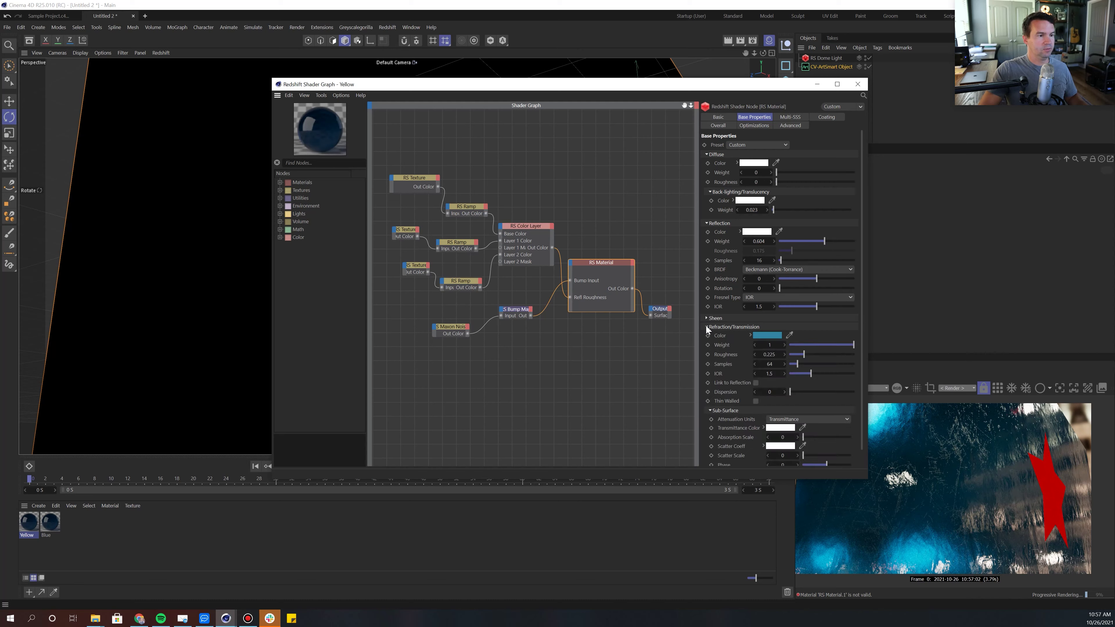
{"action": "left_click", "coordinate": [767, 335]}
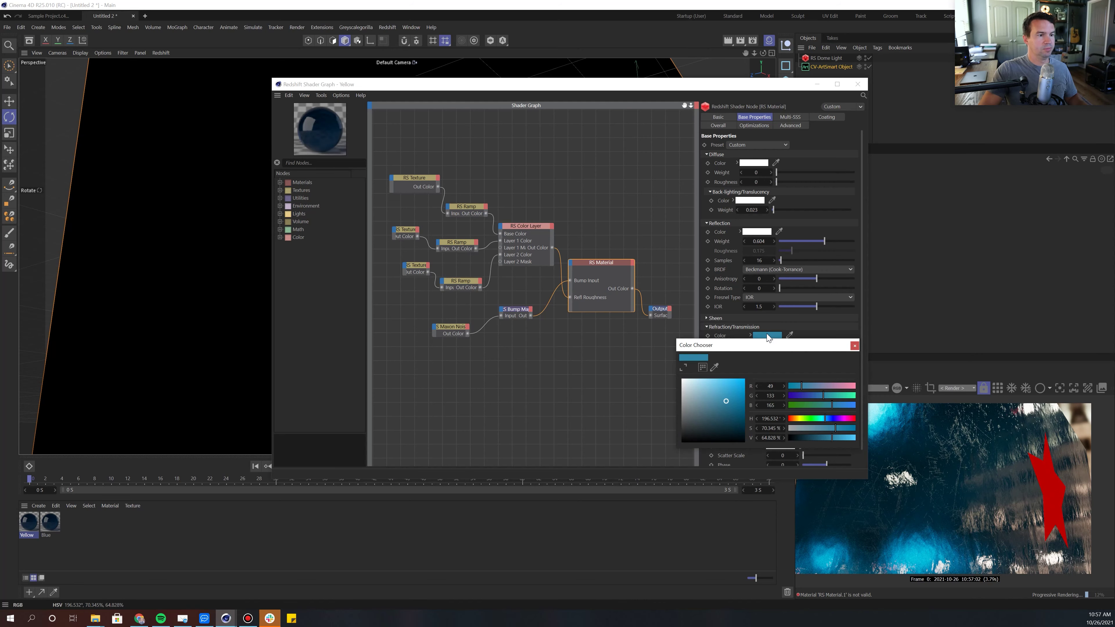
{"action": "left_click_drag", "start_coordinate": [761, 344], "coordinate": [606, 265]}
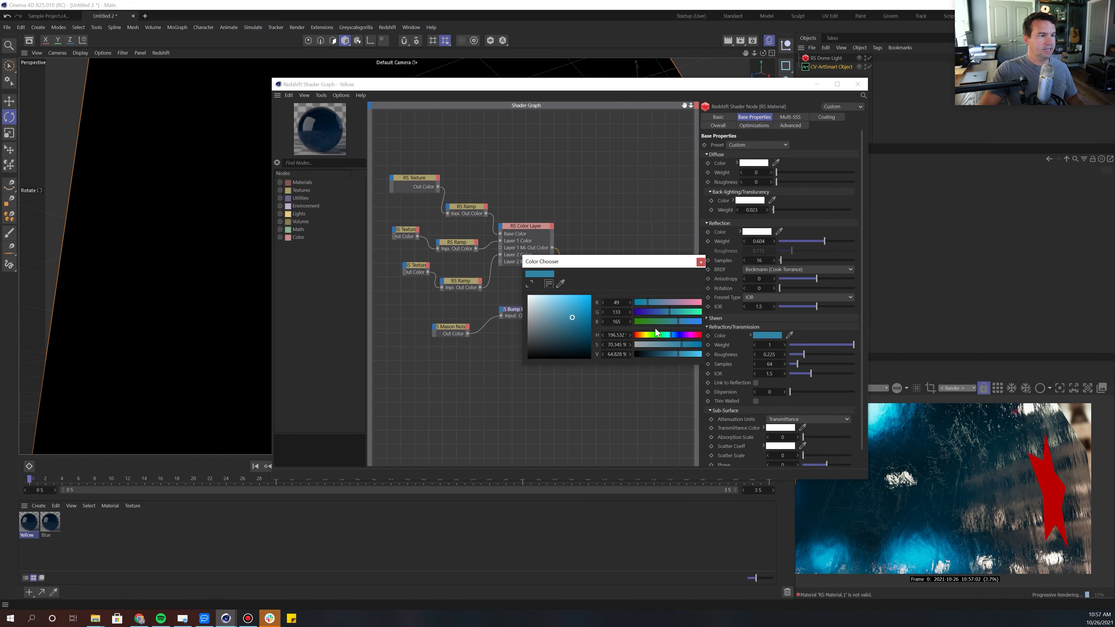
{"action": "left_click", "coordinate": [641, 336]}
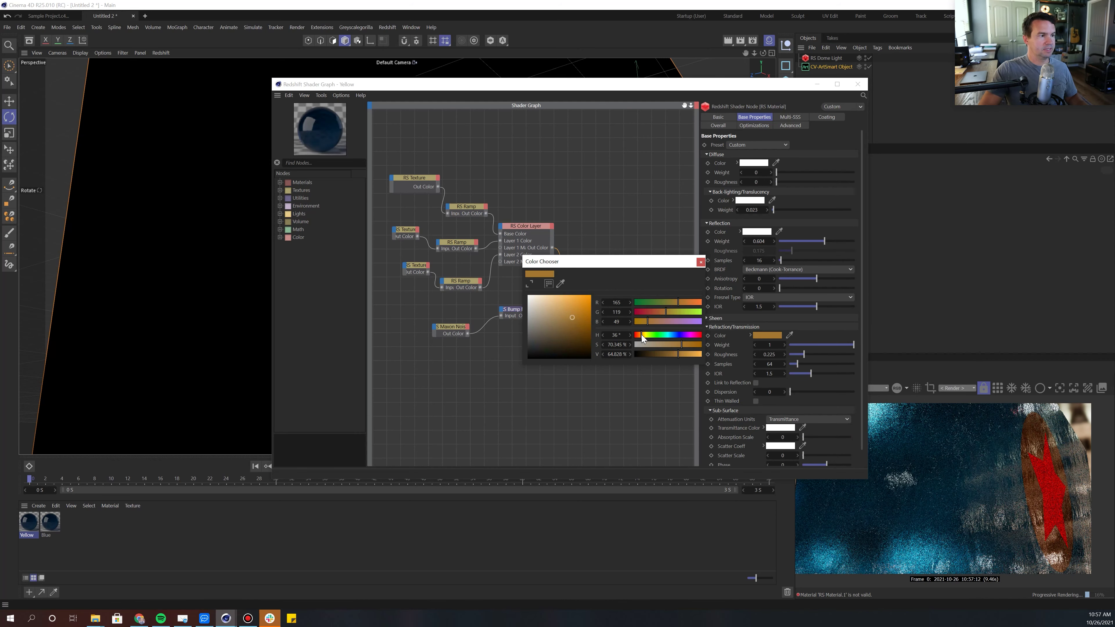
{"action": "left_click", "coordinate": [548, 301]}
{"action": "left_click", "coordinate": [536, 300]}
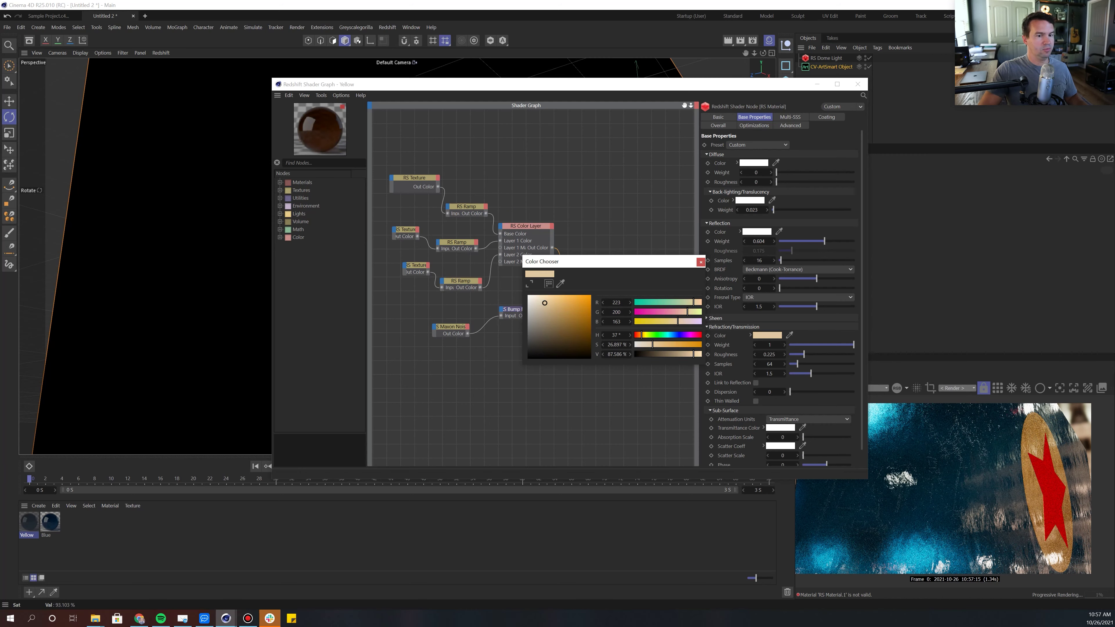
{"action": "left_click", "coordinate": [530, 299]}
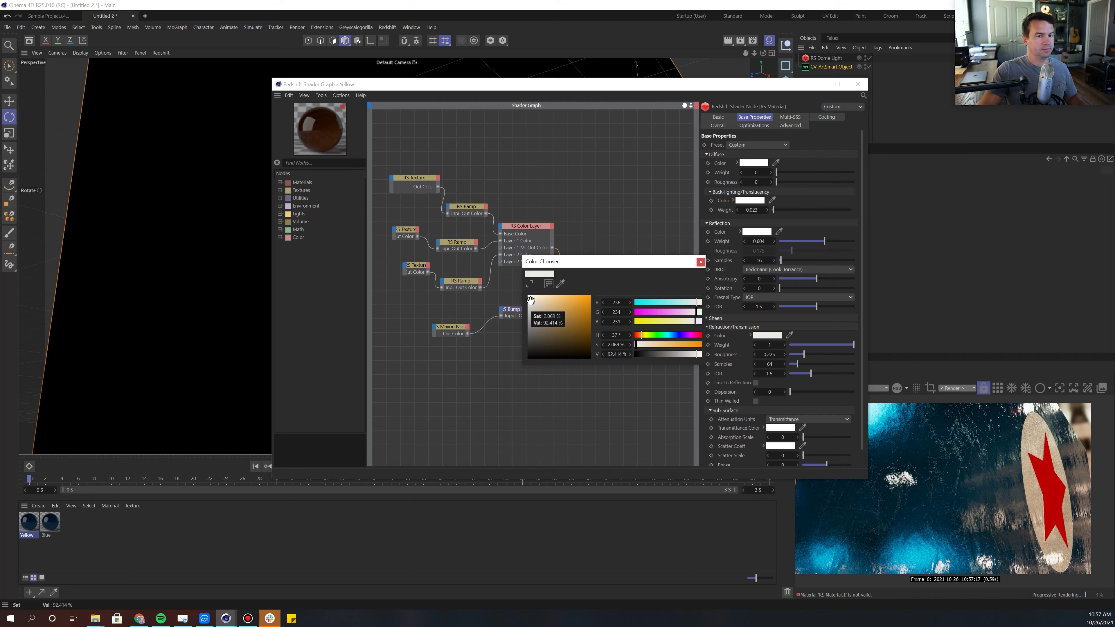
{"action": "left_click", "coordinate": [701, 263]}
{"action": "left_click", "coordinate": [857, 84]}
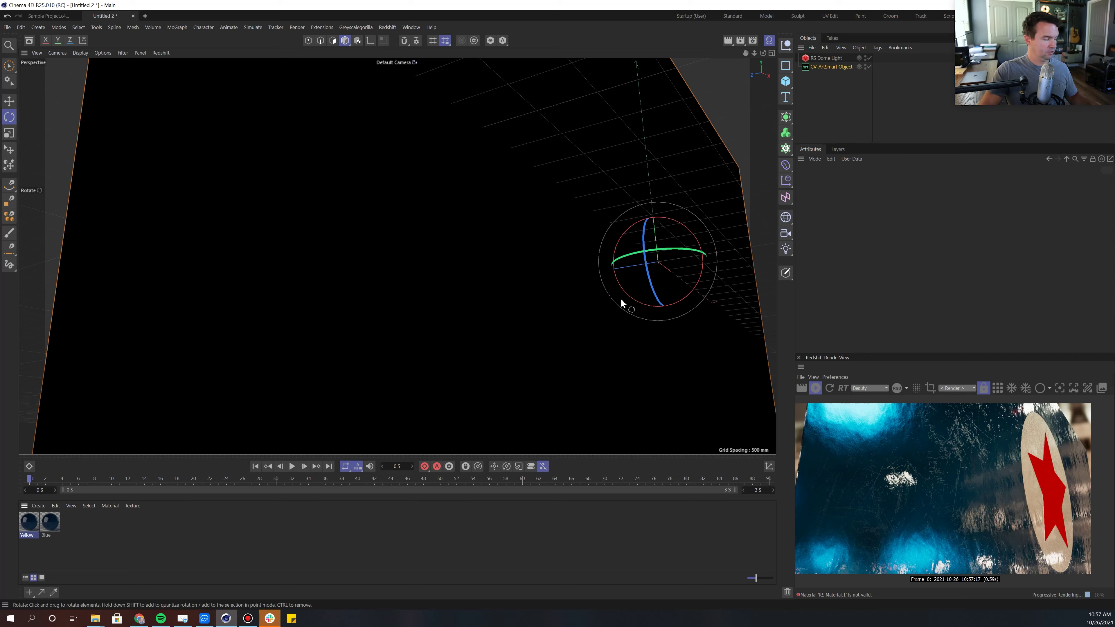
Step: Orbit the viewport to face the star-in-circle artwork and select the CV-ArtSmart Object
{"action": "left_click_drag", "start_coordinate": [632, 285], "coordinate": [450, 244], "text": "alt"}
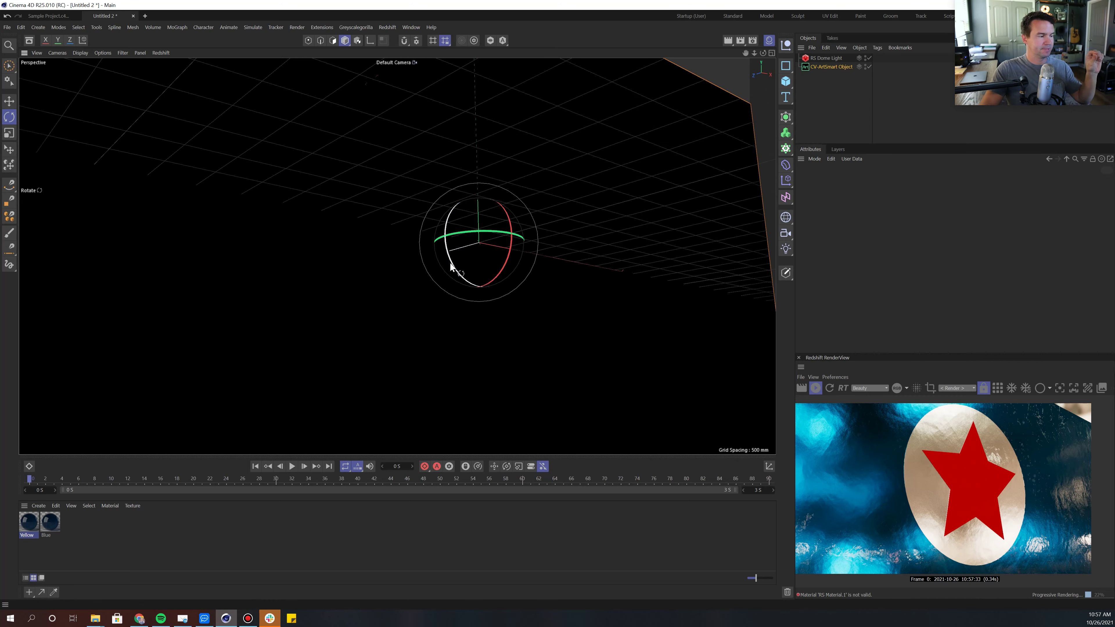
{"action": "left_click_drag", "start_coordinate": [467, 262], "coordinate": [460, 224], "text": "alt"}
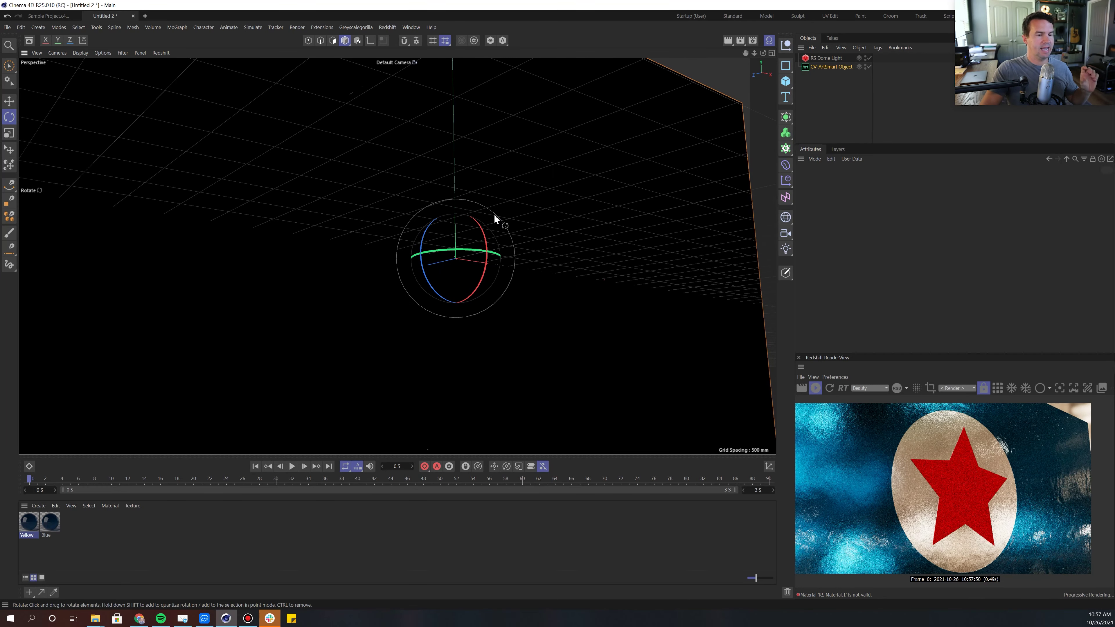
{"action": "left_click", "coordinate": [829, 67]}
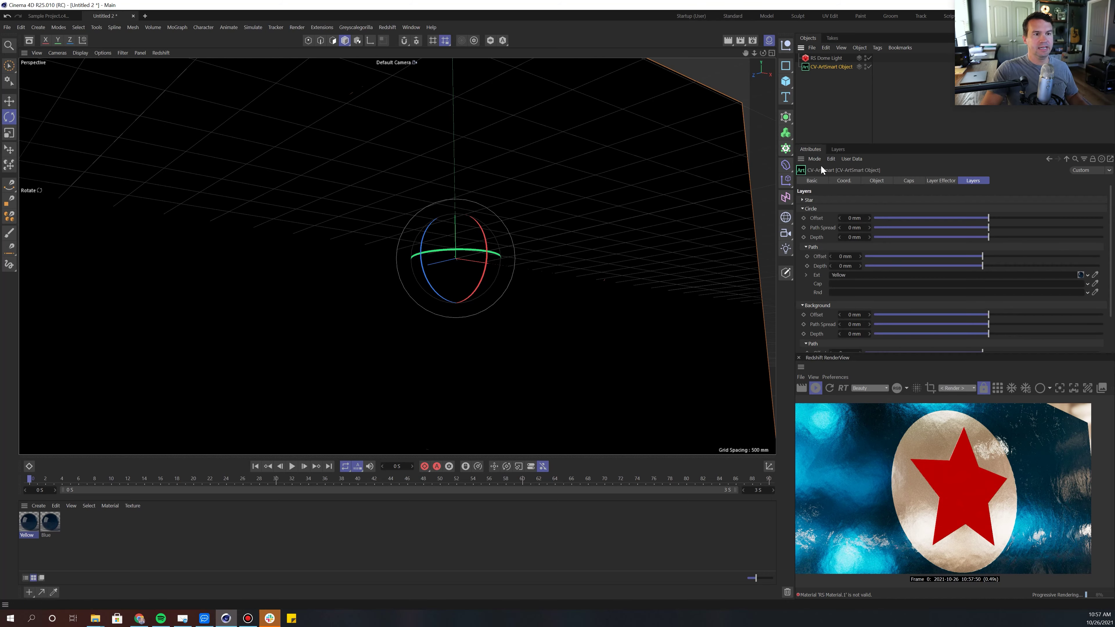
Step: Set the CV-ArtSmart Object's cap Bevel Size to 20 mm
{"action": "left_click", "coordinate": [907, 181]}
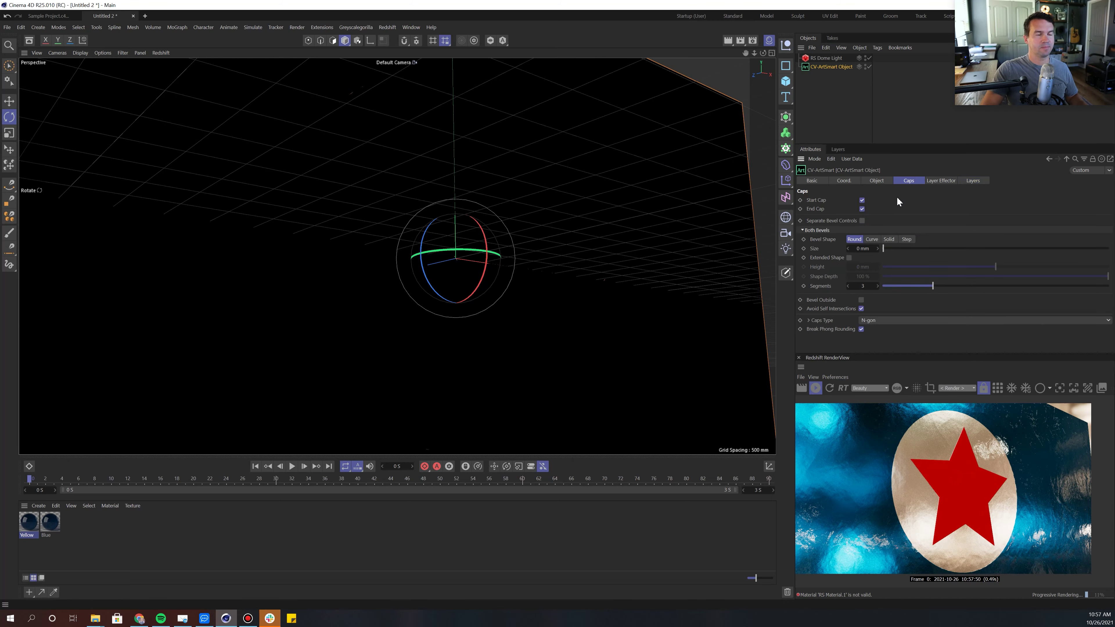
{"action": "left_click", "coordinate": [862, 249]}
{"action": "type", "text": "20"}
{"action": "key", "text": "Tab"}
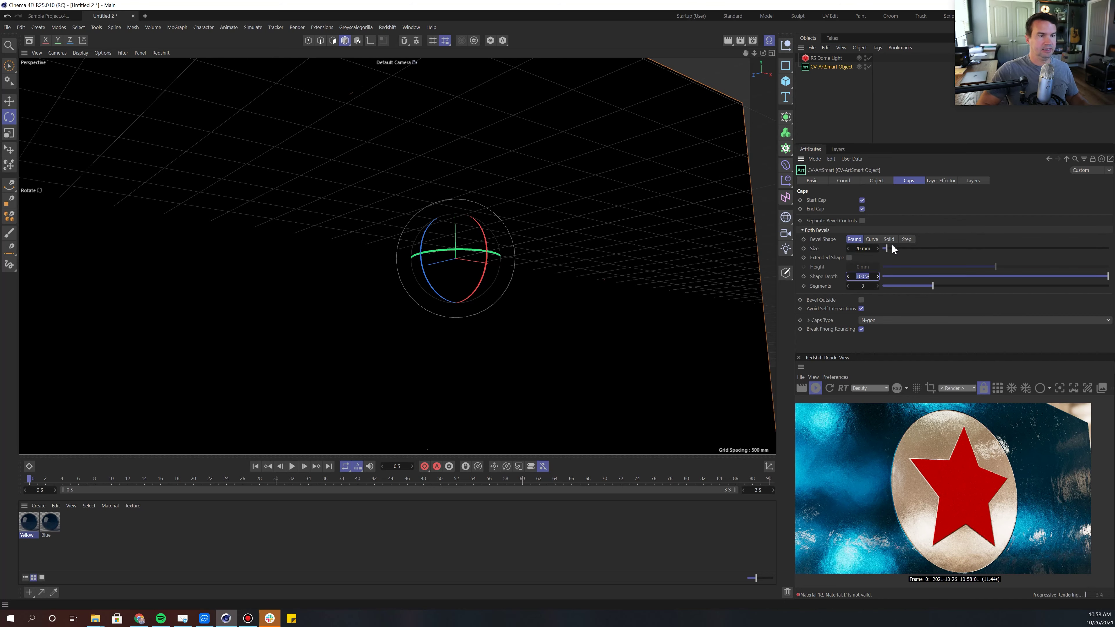
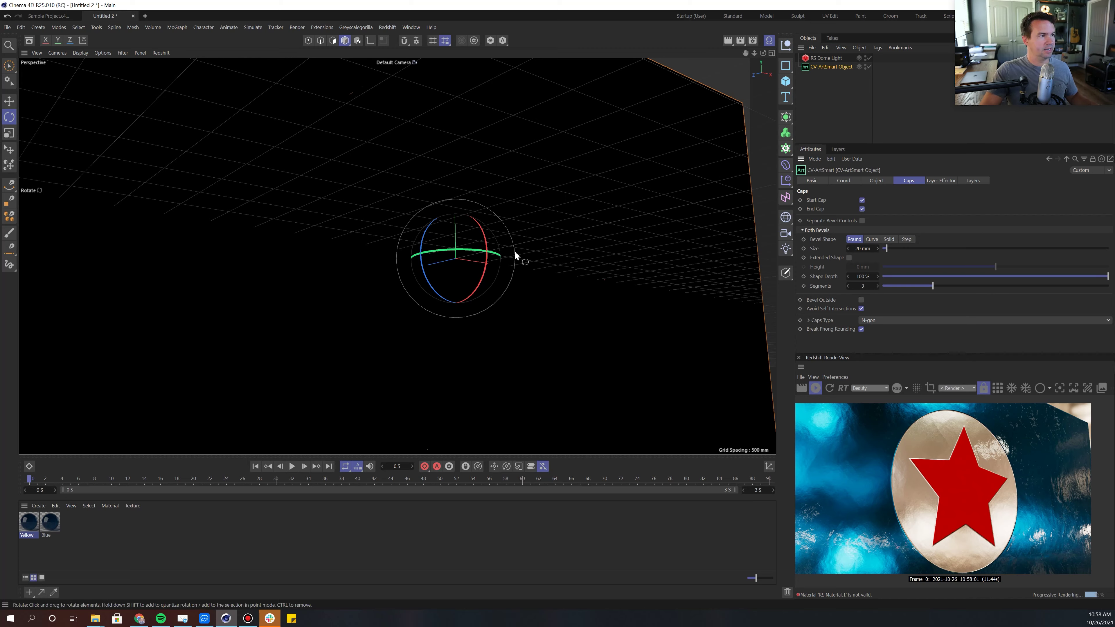
Step: Orbit around the artwork and briefly toggle Bevel Outside on and back off
{"action": "scroll", "coordinate": [376, 214], "scroll_direction": "up", "scroll_amount": 3}
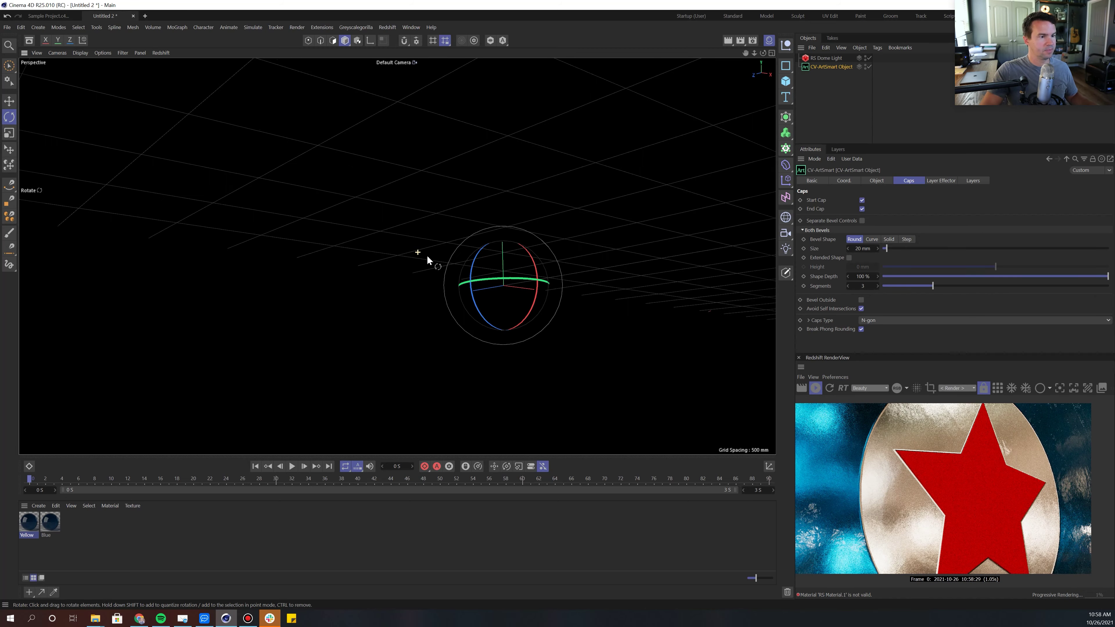
{"action": "left_click_drag", "start_coordinate": [428, 256], "coordinate": [448, 263], "text": "alt"}
{"action": "left_click_drag", "start_coordinate": [354, 226], "coordinate": [477, 249], "text": "alt"}
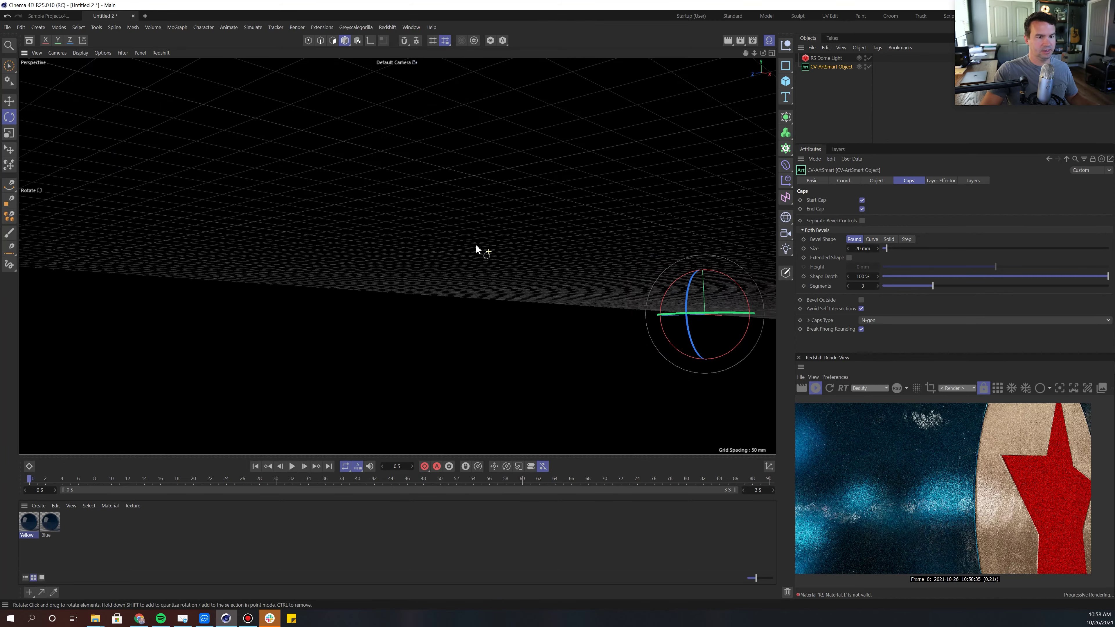
{"action": "mouse_move", "coordinate": [563, 259]}
{"action": "left_mouse_down", "text": "alt"}
{"action": "mouse_move", "coordinate": [431, 277]}
{"action": "mouse_move", "coordinate": [437, 258]}
{"action": "mouse_move", "coordinate": [472, 303]}
{"action": "mouse_move", "coordinate": [549, 264]}
{"action": "left_mouse_up", "text": "alt"}
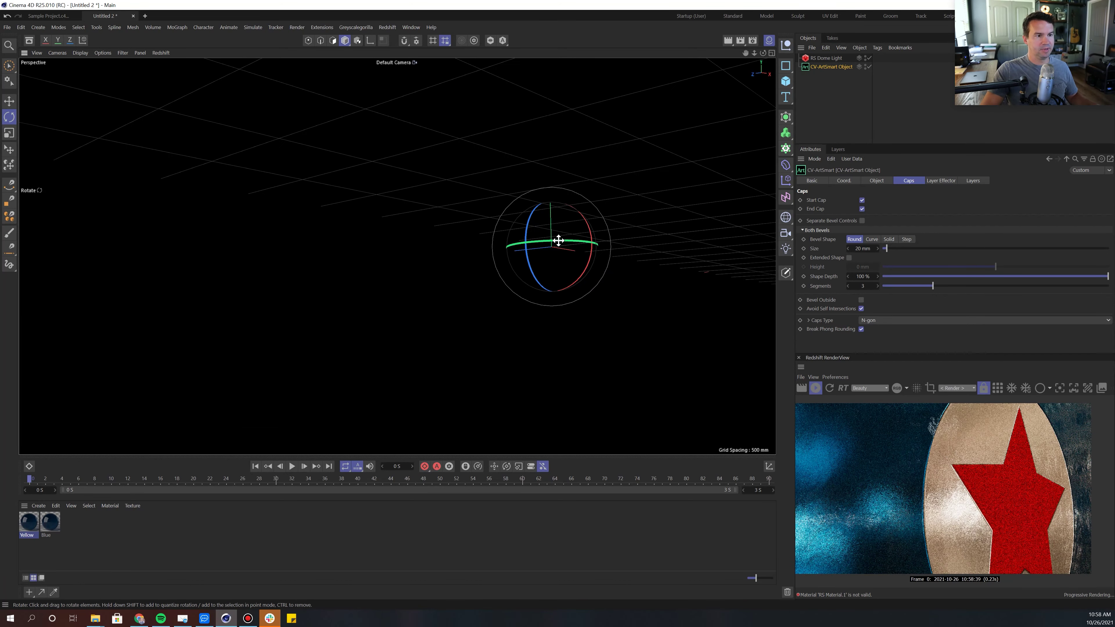
{"action": "left_click", "coordinate": [861, 300]}
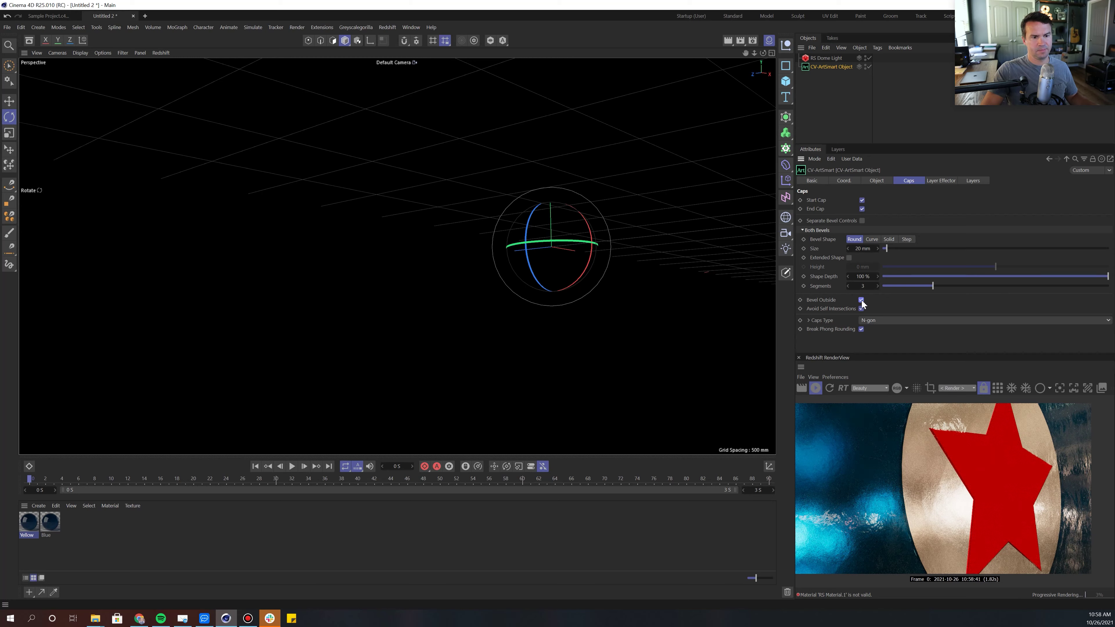
{"action": "left_click", "coordinate": [861, 300]}
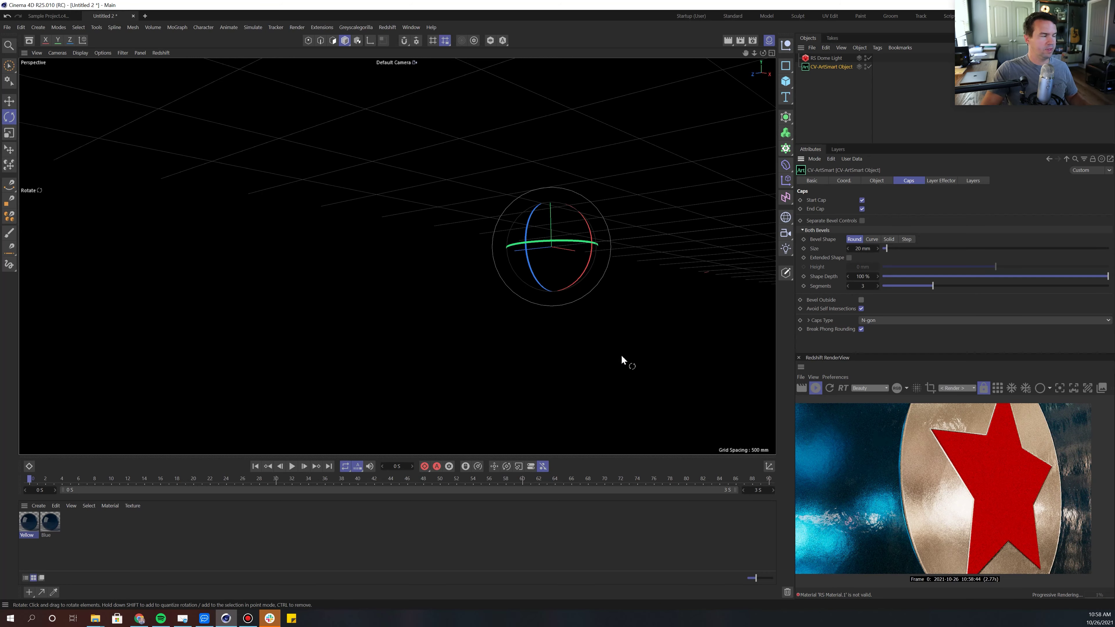
Step: Create a new Redshift material, set its preset to Lead, and close the Shader Graph
{"action": "left_click", "coordinate": [39, 506]}
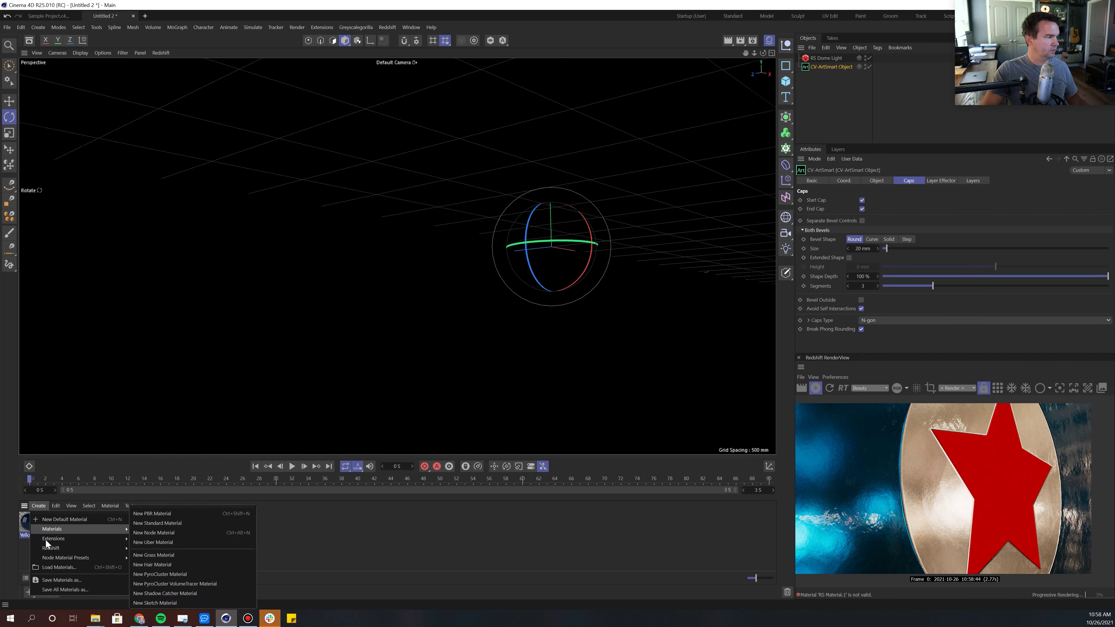
{"action": "mouse_move", "coordinate": [47, 547]}
{"action": "mouse_move", "coordinate": [147, 547]}
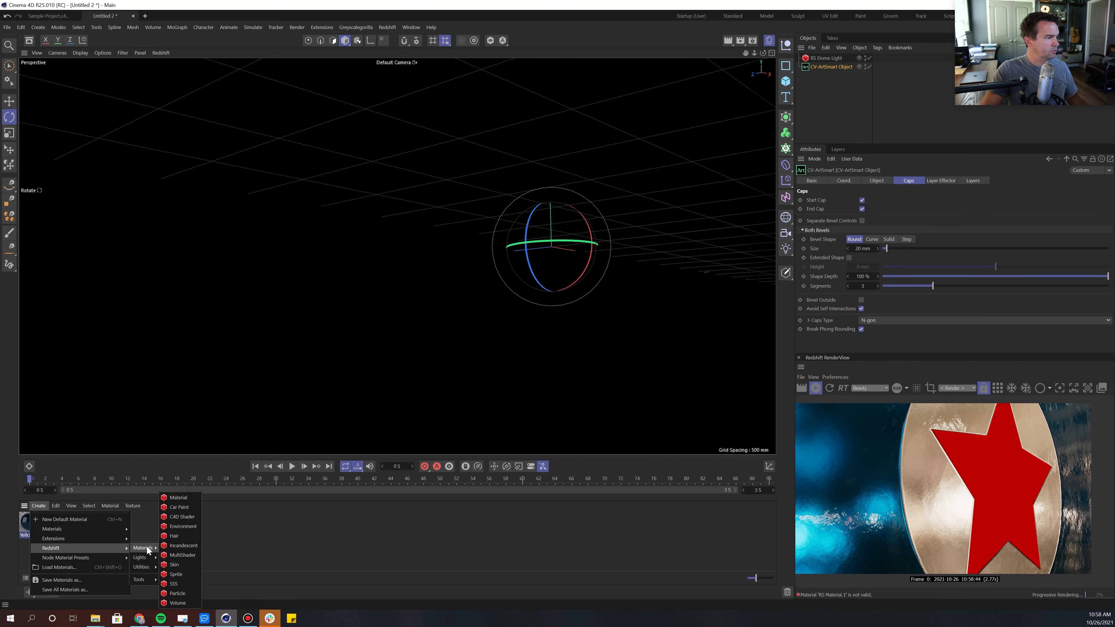
{"action": "left_click", "coordinate": [178, 497]}
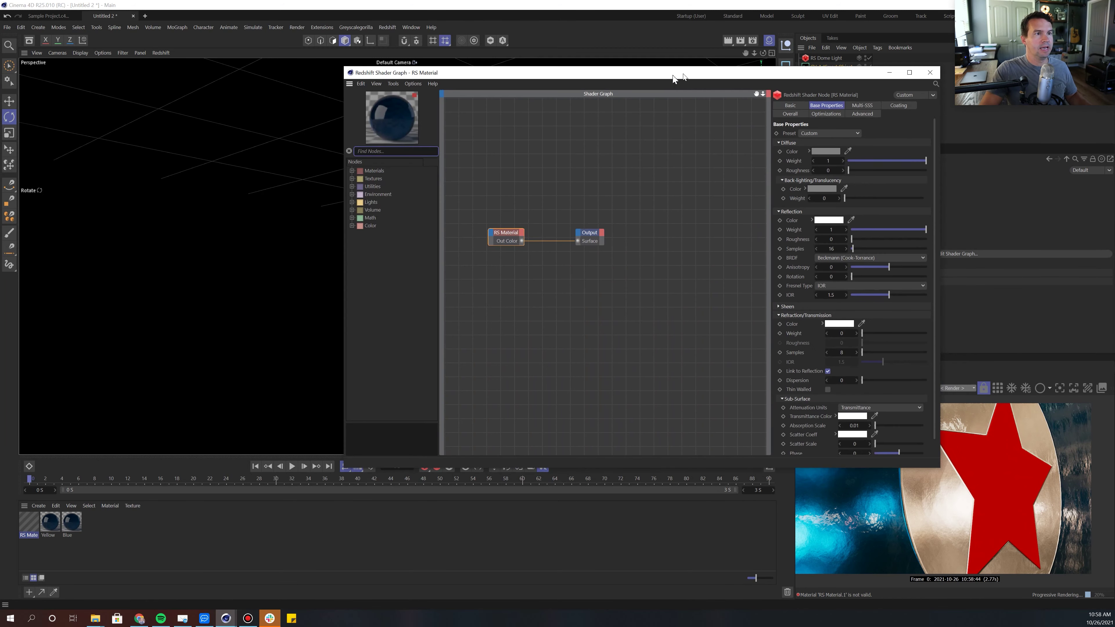
{"action": "left_click", "coordinate": [803, 136]}
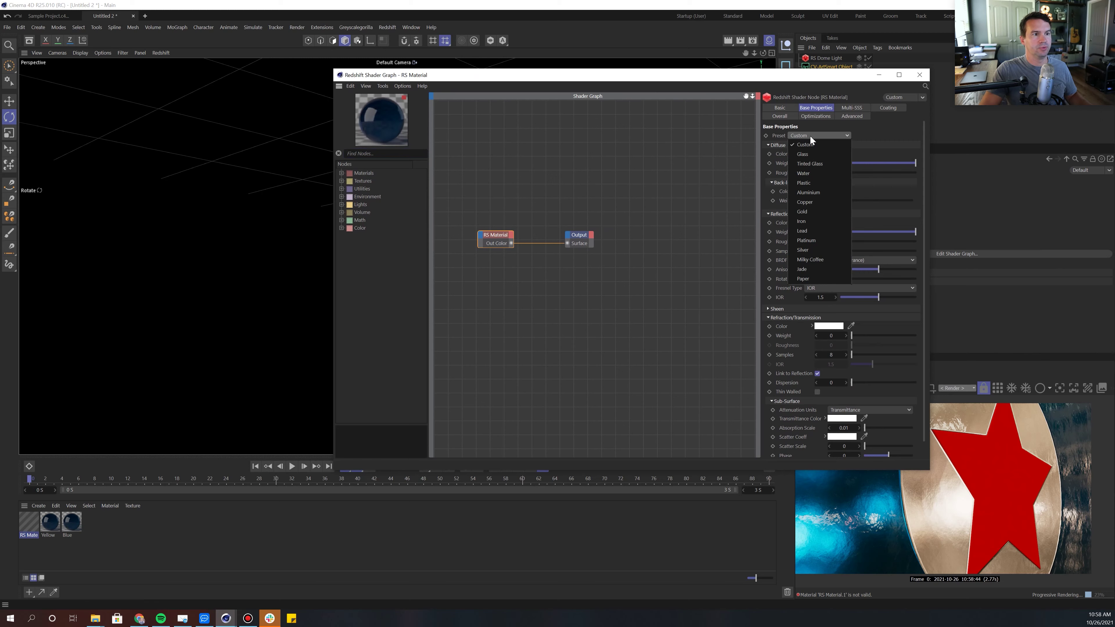
{"action": "left_click", "coordinate": [803, 232]}
{"action": "left_click_drag", "start_coordinate": [769, 74], "coordinate": [642, 83]}
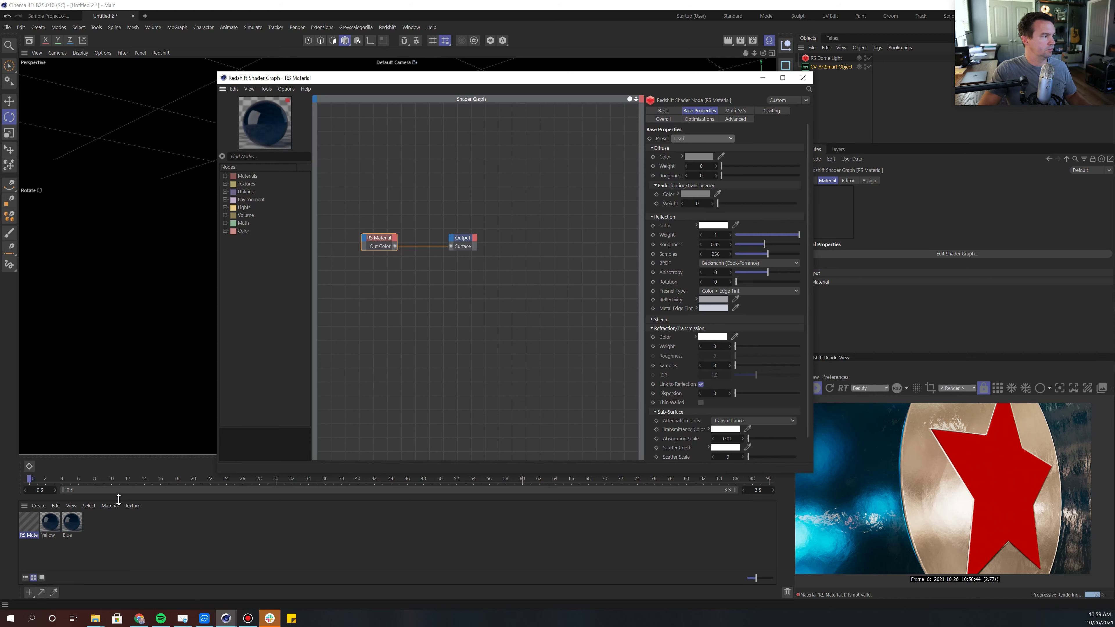
{"action": "left_click", "coordinate": [31, 525]}
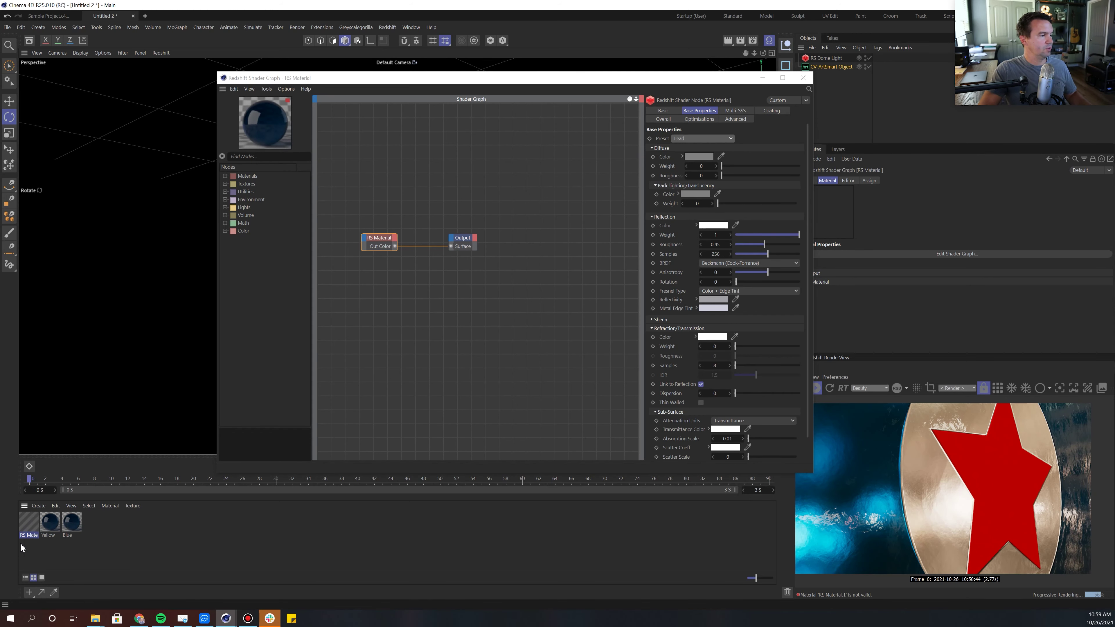
{"action": "left_click", "coordinate": [803, 78]}
{"action": "left_click", "coordinate": [824, 67]}
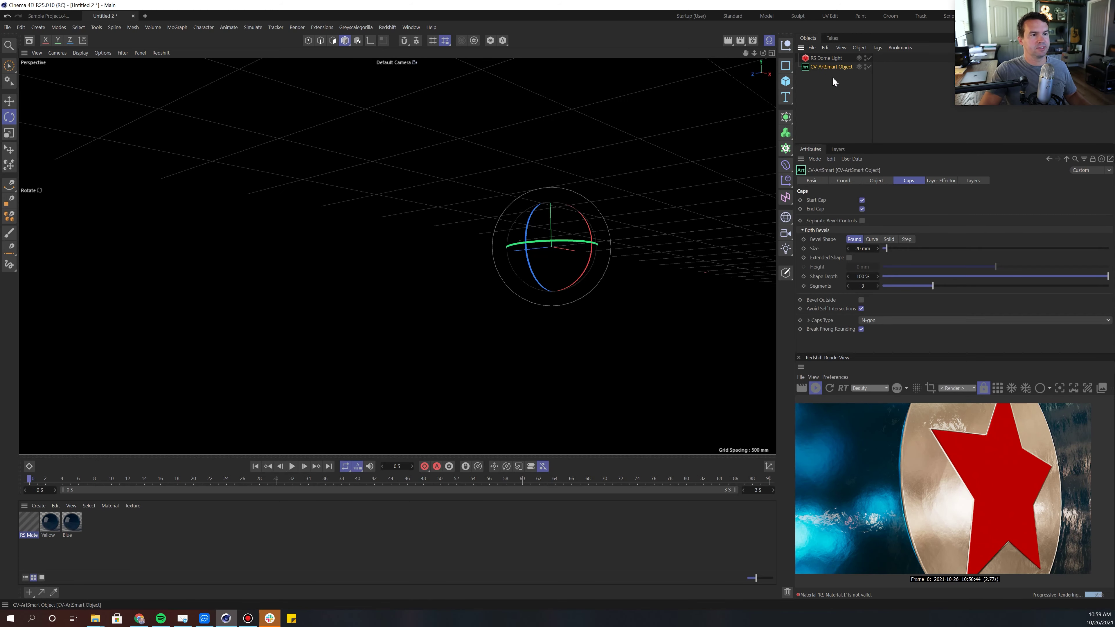
Step: Put RS Material in the Rnd fields of the Circle and Background layers, then expand the Star path
{"action": "left_click", "coordinate": [971, 183]}
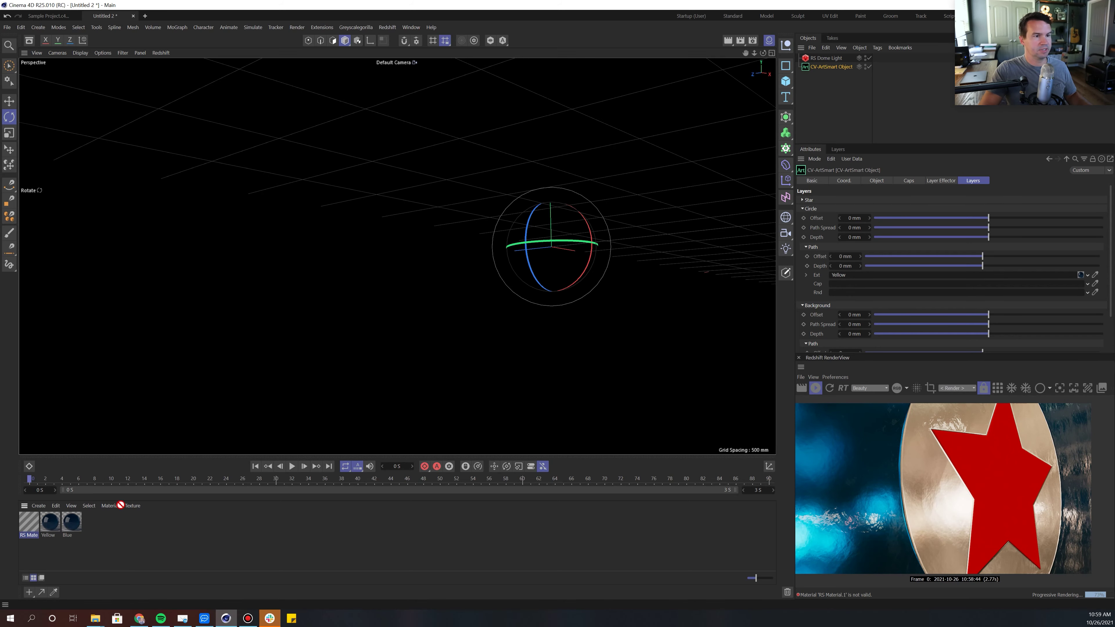
{"action": "left_click_drag", "start_coordinate": [29, 521], "coordinate": [837, 292]}
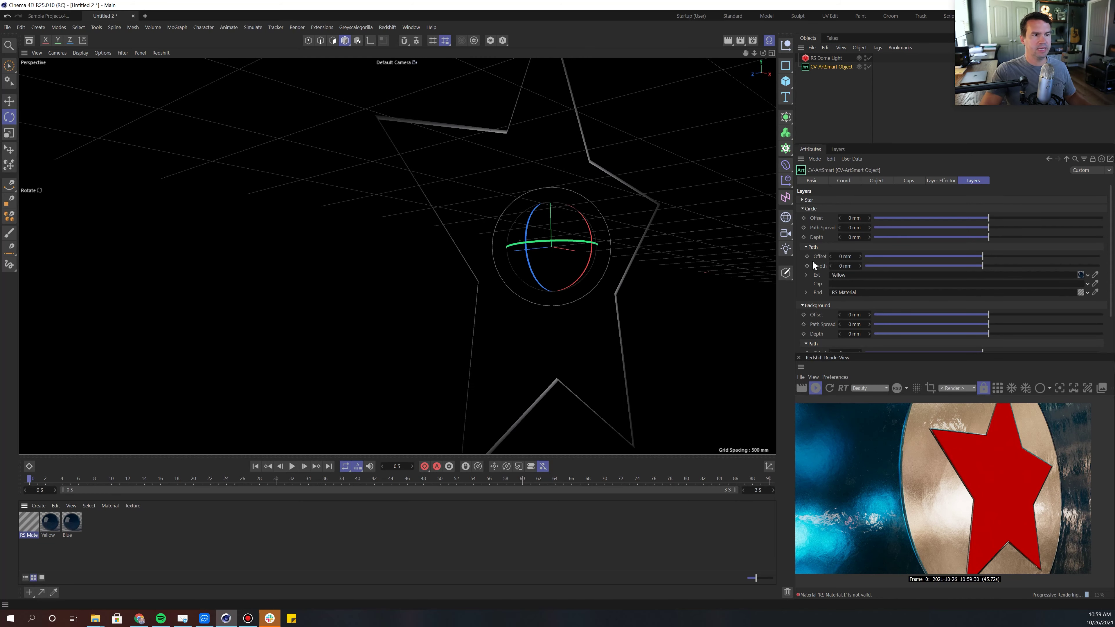
{"action": "scroll", "coordinate": [821, 243], "scroll_direction": "down", "scroll_amount": 2}
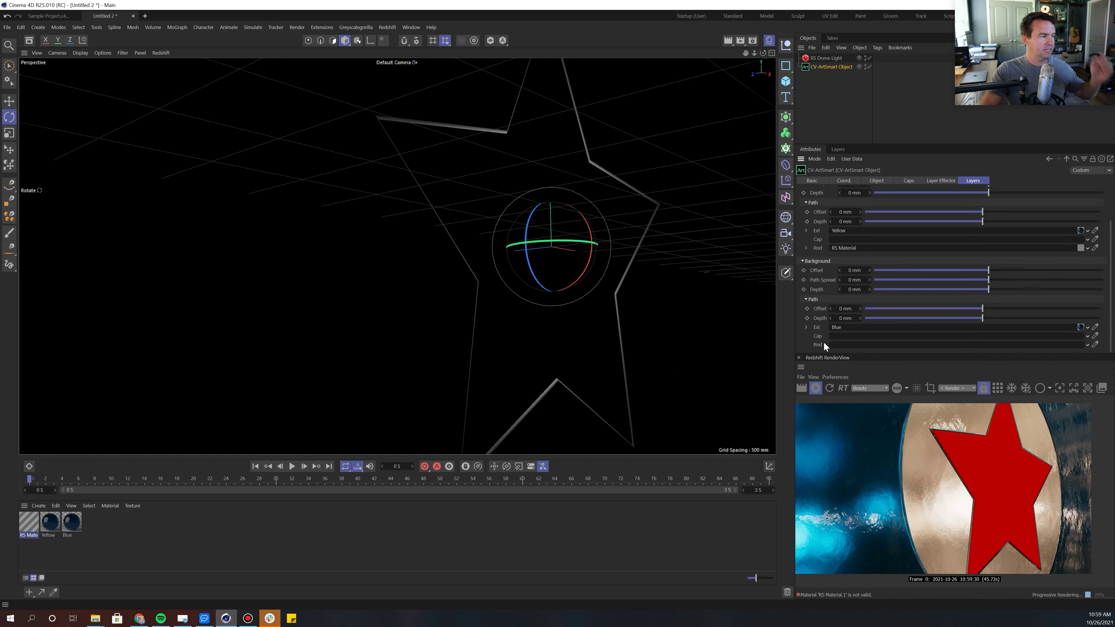
{"action": "left_click_drag", "start_coordinate": [29, 523], "coordinate": [831, 346]}
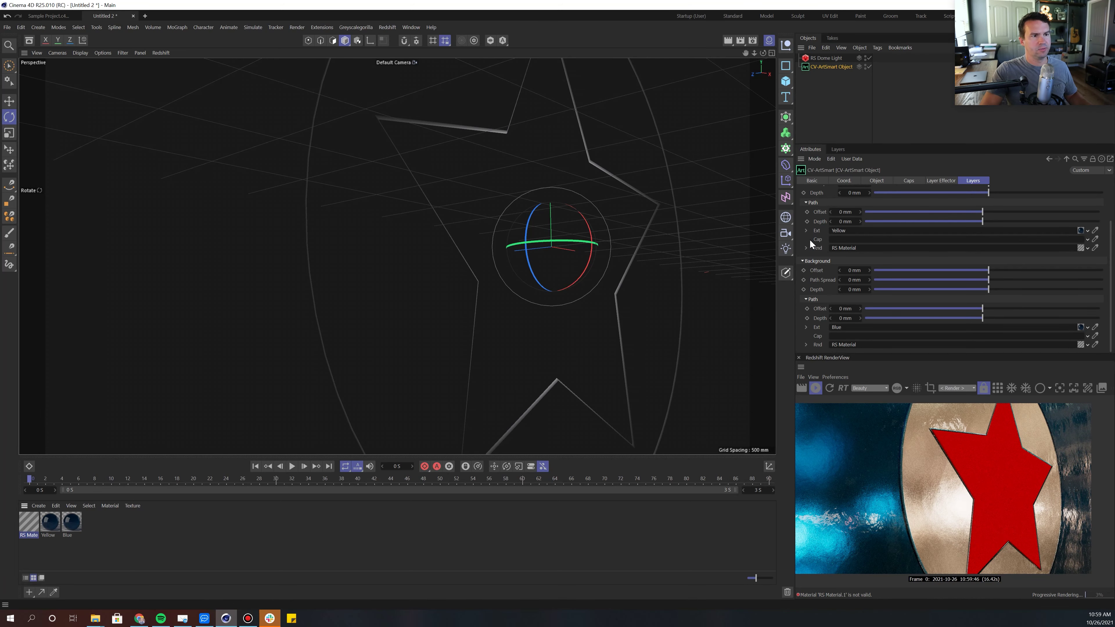
{"action": "scroll", "coordinate": [813, 243], "scroll_direction": "up", "scroll_amount": 4}
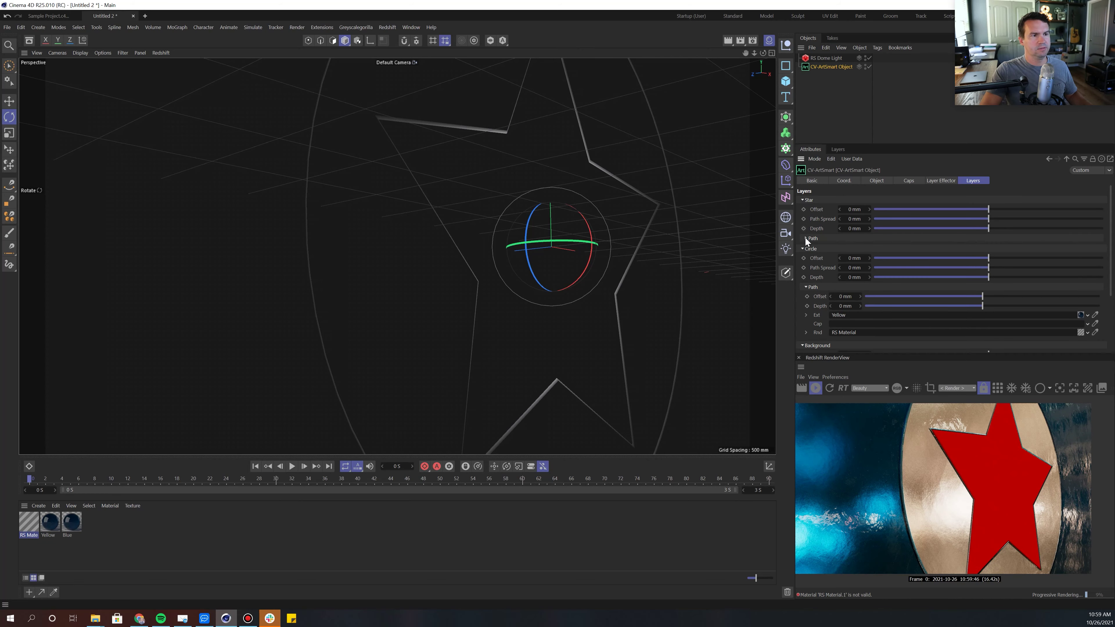
{"action": "left_click", "coordinate": [805, 238]}
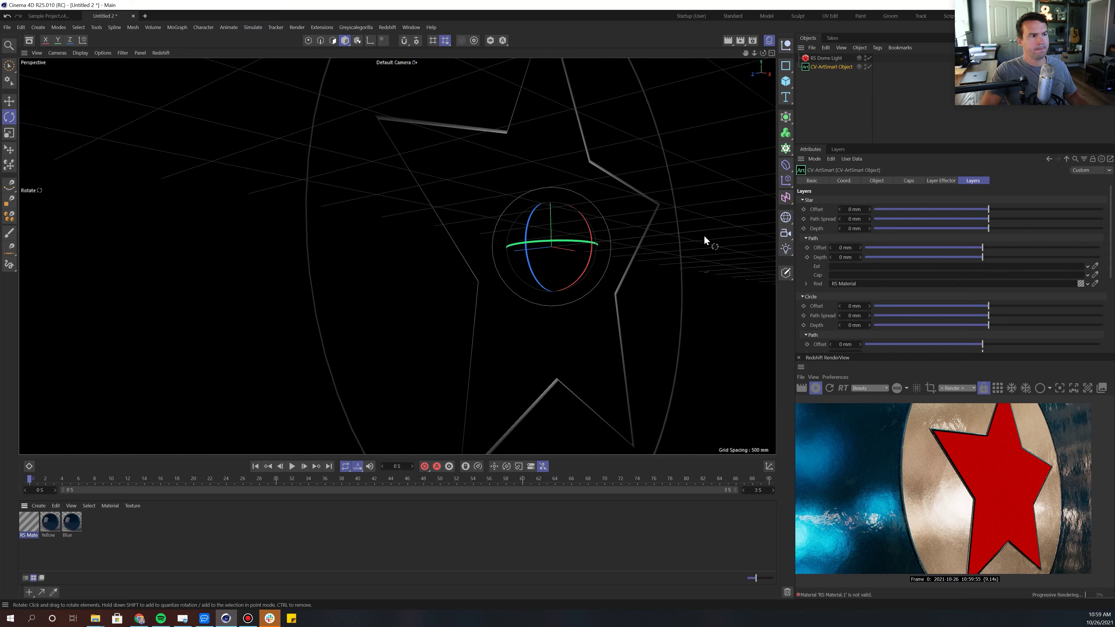
{"action": "left_click_drag", "start_coordinate": [703, 235], "coordinate": [566, 179], "text": "alt"}
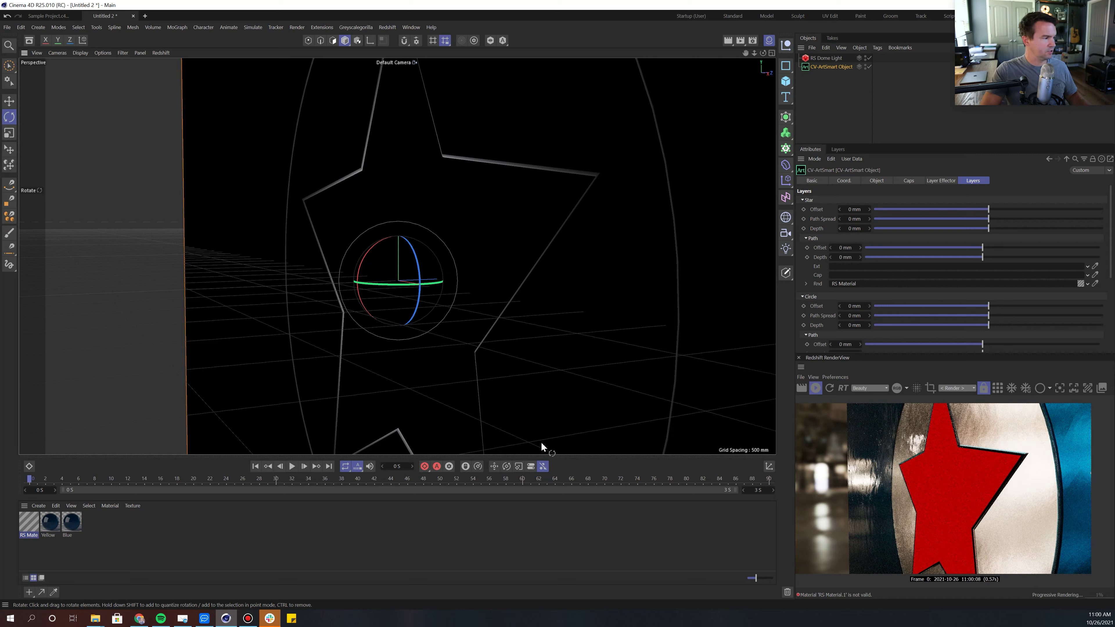
Step: Duplicate the Yellow material and rename the copy gREEN
{"action": "left_click", "coordinate": [50, 523]}
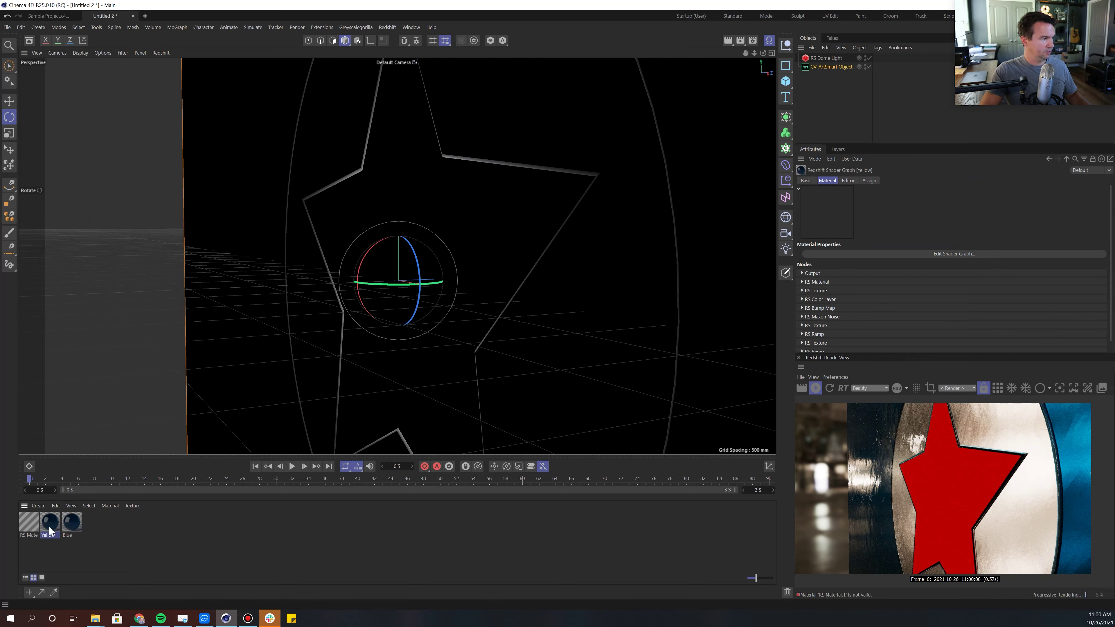
{"action": "left_click_drag", "start_coordinate": [50, 527], "coordinate": [26, 532], "text": "ctrl"}
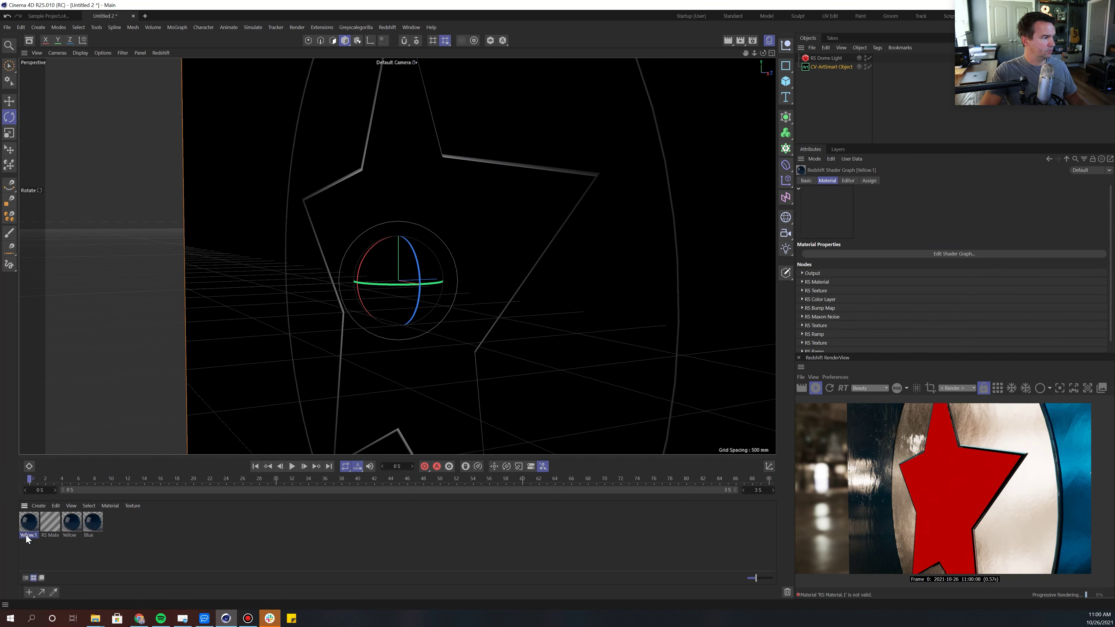
{"action": "double_click", "coordinate": [28, 535]}
{"action": "type", "text": "O"}
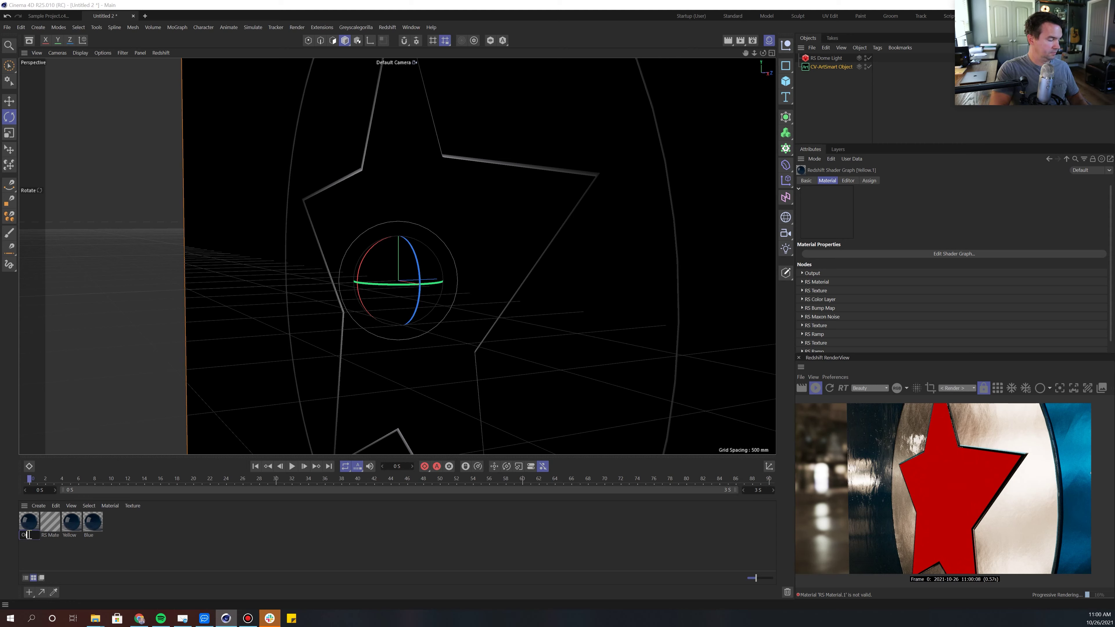
{"action": "type", "text": "REEN"}
{"action": "key", "text": "Return"}
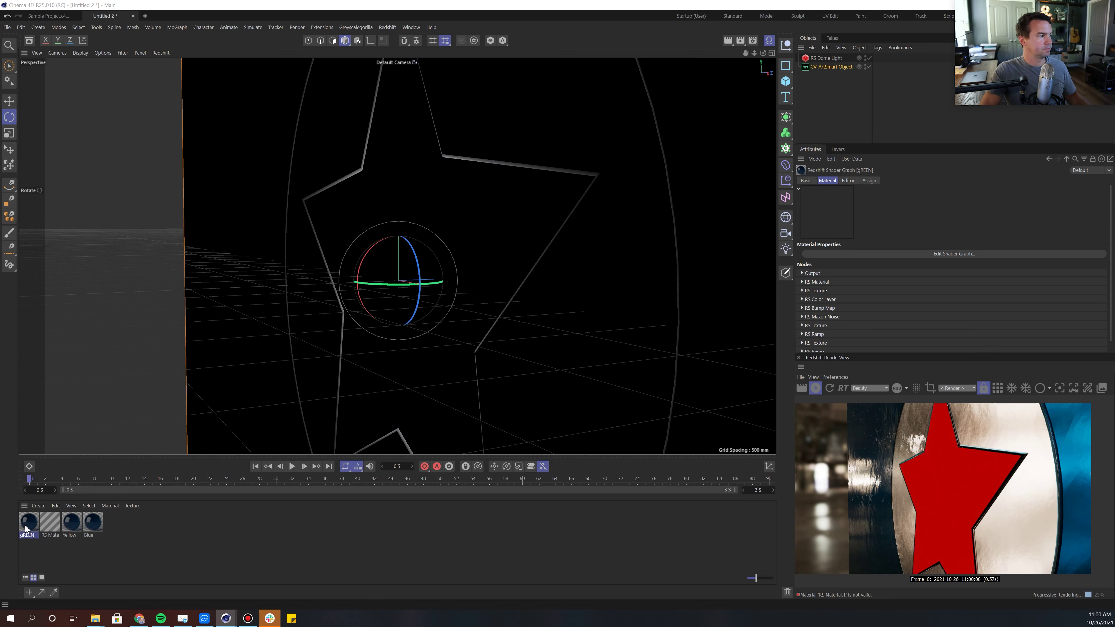
Step: Set gREEN's Refraction Color to a light teal (RGB 103, 211, 204)
{"action": "double_click", "coordinate": [26, 527]}
{"action": "left_click", "coordinate": [570, 288]}
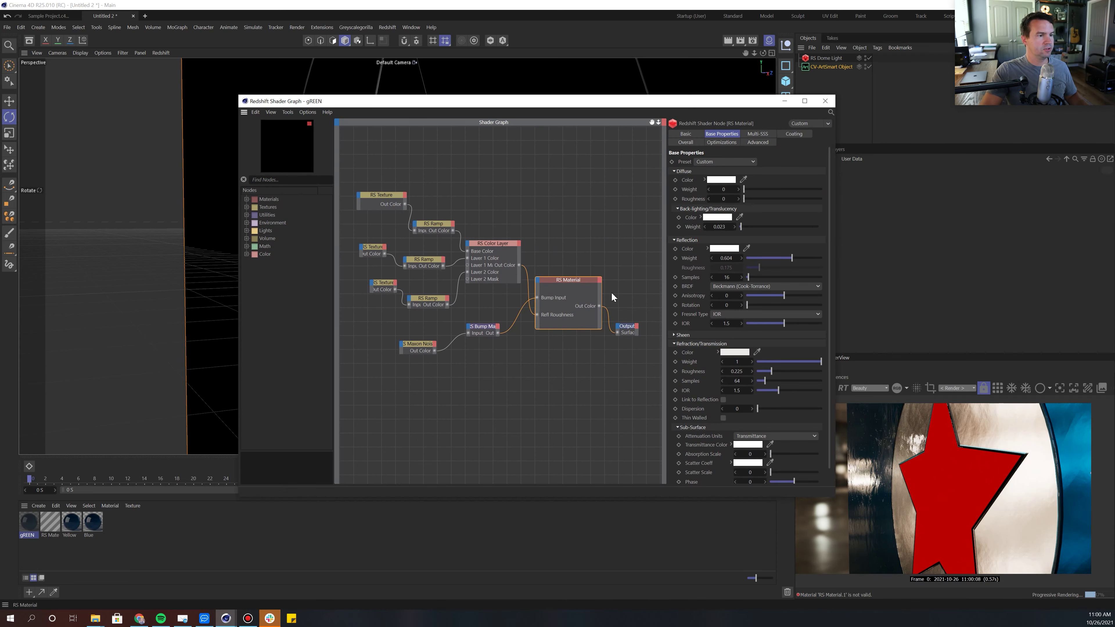
{"action": "left_click", "coordinate": [729, 352]}
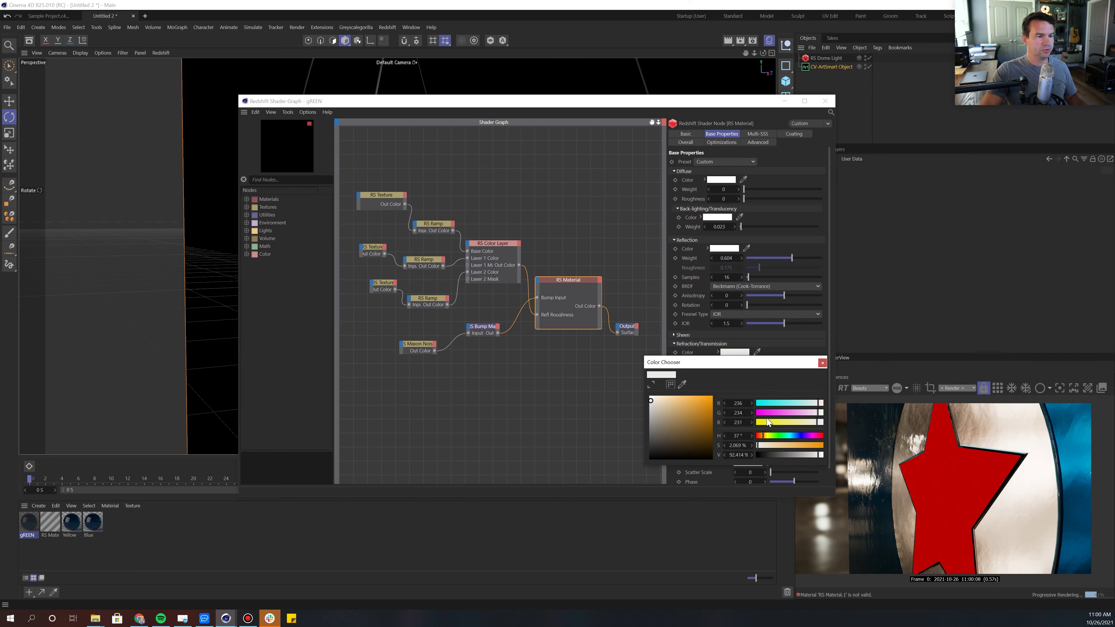
{"action": "left_click_drag", "start_coordinate": [769, 436], "coordinate": [774, 437]}
{"action": "left_click", "coordinate": [789, 436]}
{"action": "left_click", "coordinate": [689, 409]}
{"action": "left_click_drag", "start_coordinate": [688, 409], "coordinate": [681, 406]}
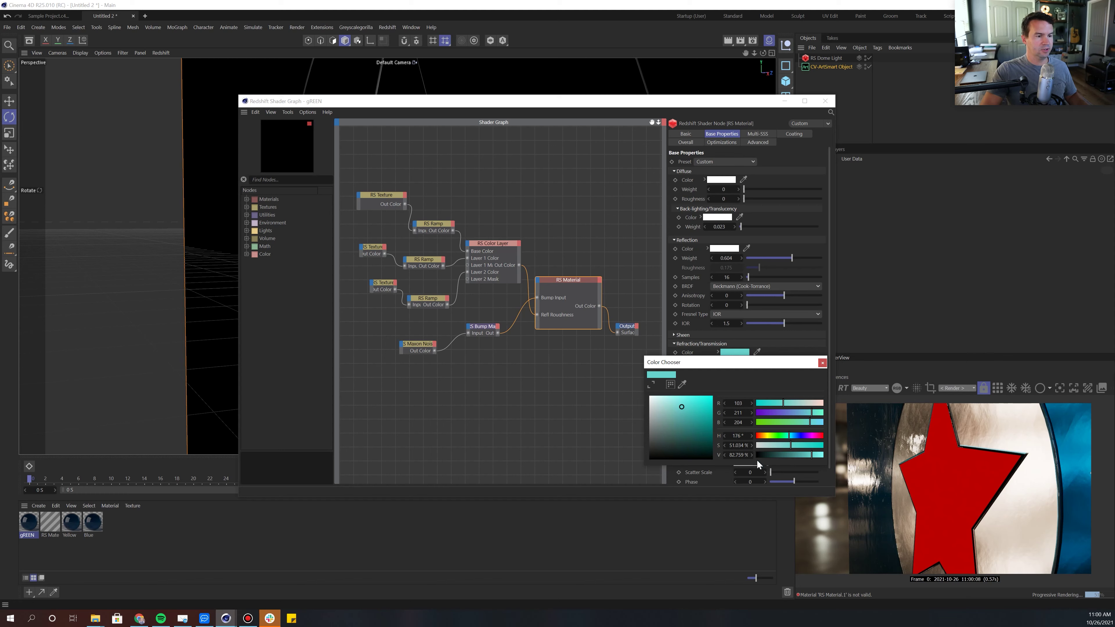
{"action": "left_click", "coordinate": [822, 364]}
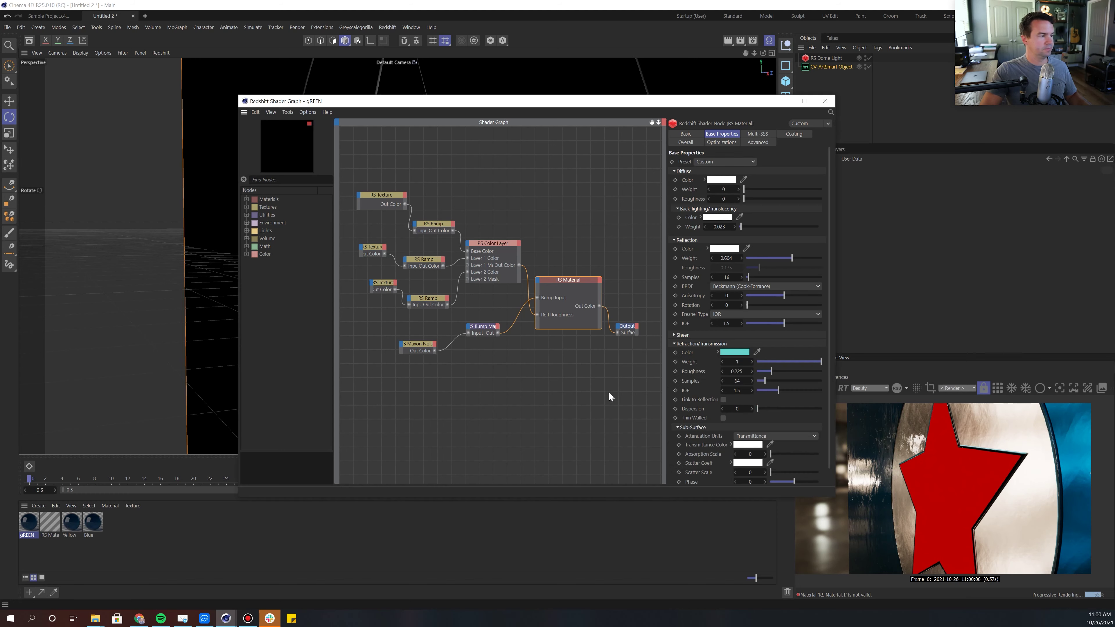
Step: Close the gREEN shader graph and drag the material onto the star layer
{"action": "left_click", "coordinate": [30, 523]}
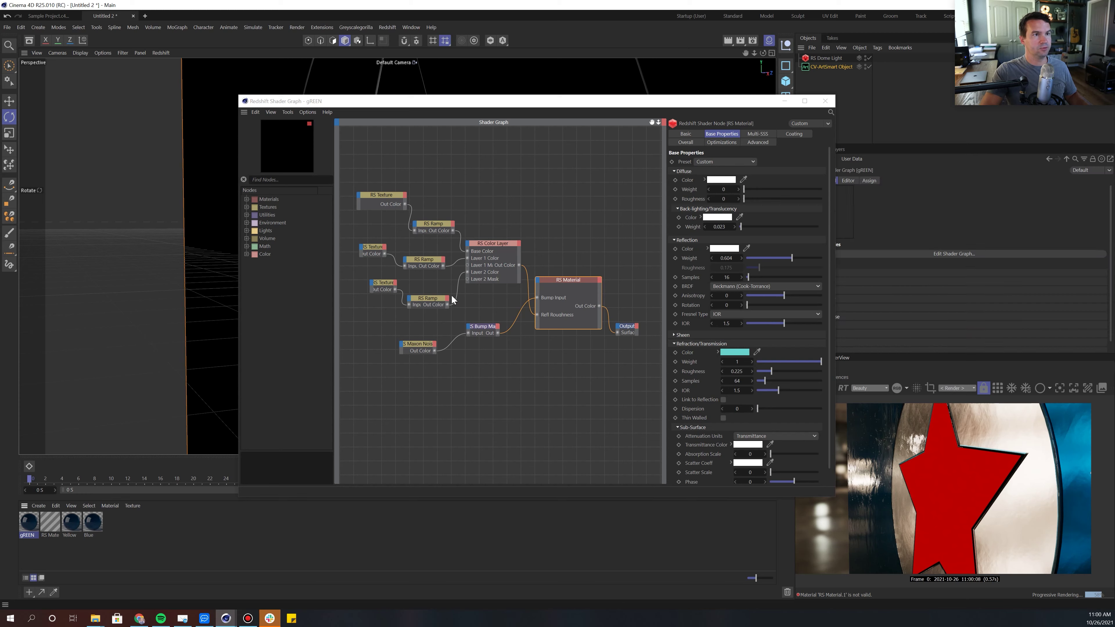
{"action": "left_click", "coordinate": [825, 67]}
{"action": "left_click_drag", "start_coordinate": [684, 106], "coordinate": [621, 107]}
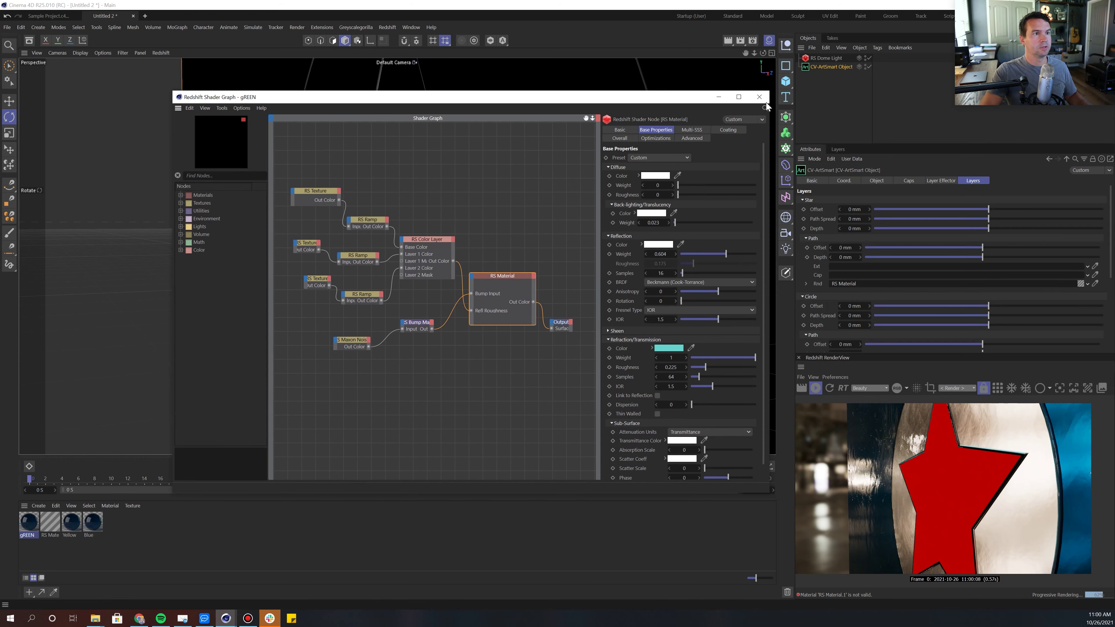
{"action": "left_click", "coordinate": [761, 101]}
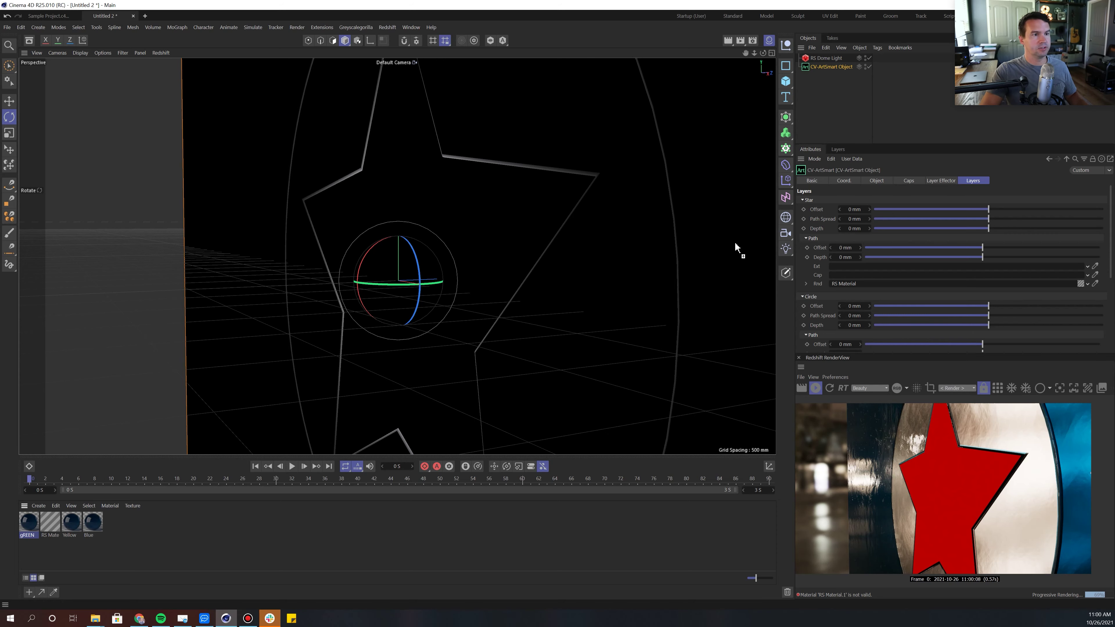
{"action": "left_click_drag", "start_coordinate": [698, 275], "coordinate": [826, 195]}
Step: Apply gREEN to the star's extrusion and toggle Bevel Outside off and back on
{"action": "left_click_drag", "start_coordinate": [843, 275], "coordinate": [843, 268]}
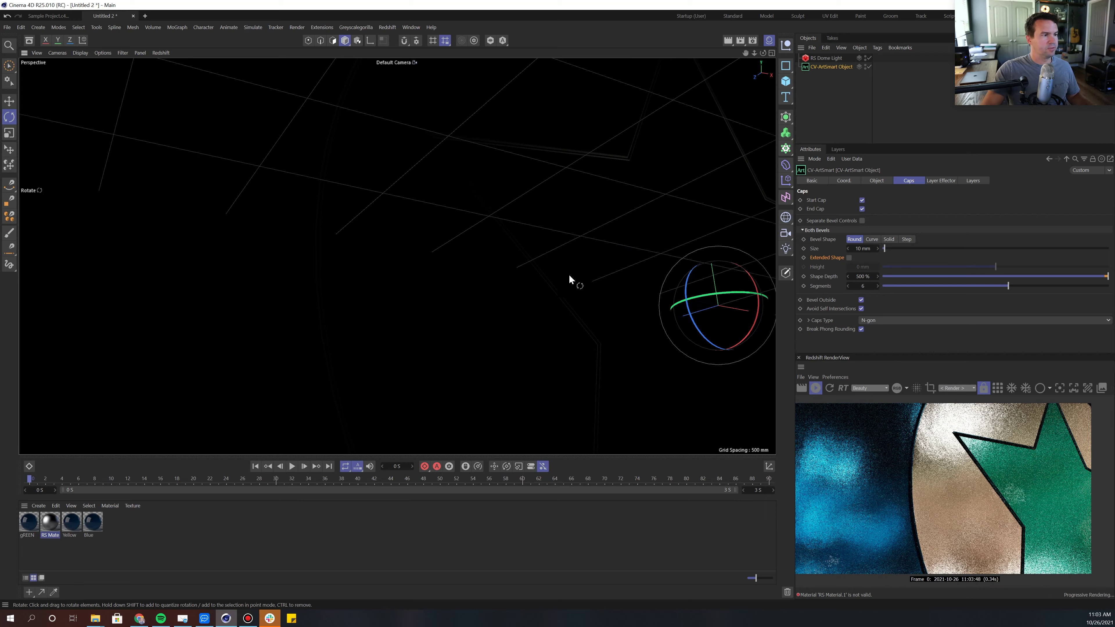
{"action": "left_click_drag", "start_coordinate": [580, 269], "coordinate": [470, 261], "text": "alt"}
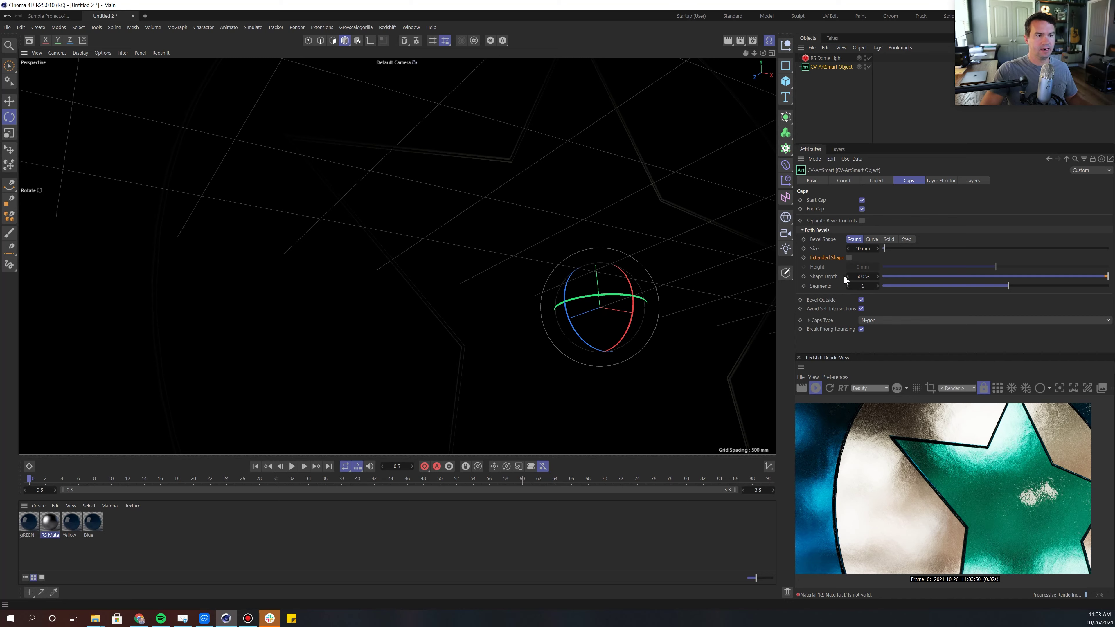
{"action": "left_click", "coordinate": [823, 276]}
{"action": "left_click", "coordinate": [862, 299]}
{"action": "left_click", "coordinate": [861, 300]}
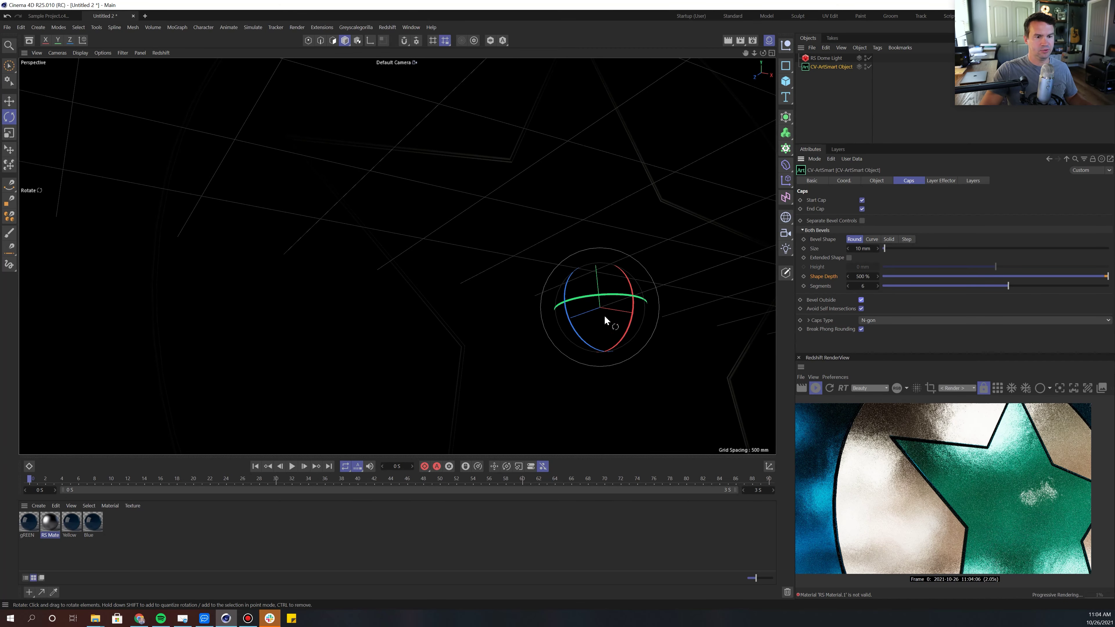
Step: Orbit the artwork, then reset the view to face the star panel head-on
{"action": "left_click_drag", "start_coordinate": [517, 293], "coordinate": [553, 265], "text": "alt"}
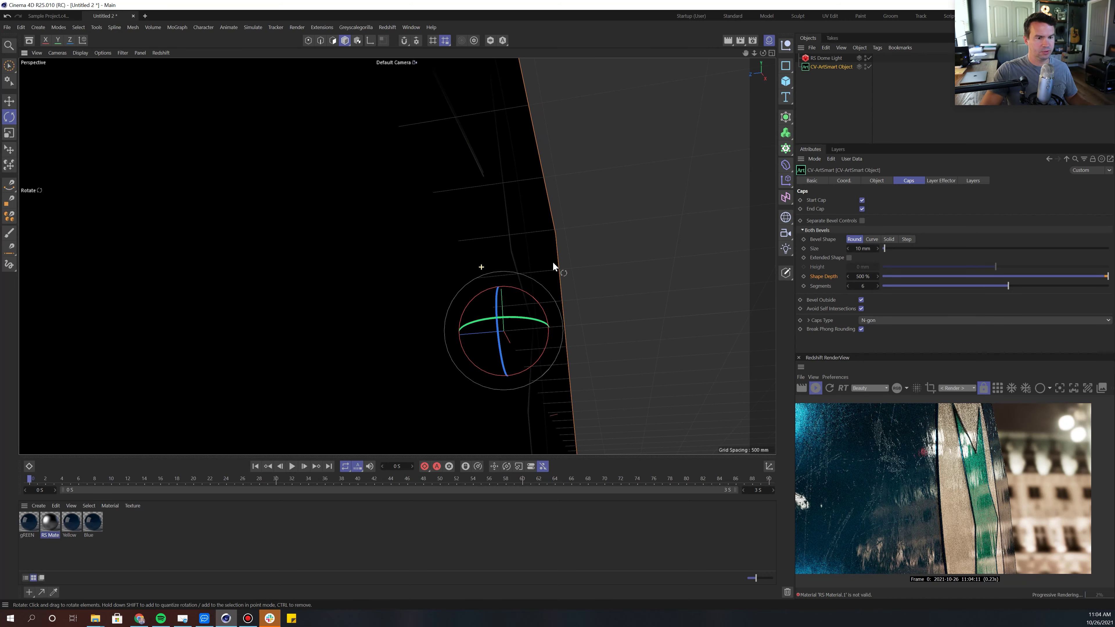
{"action": "left_click_drag", "start_coordinate": [553, 263], "coordinate": [598, 330], "text": "alt"}
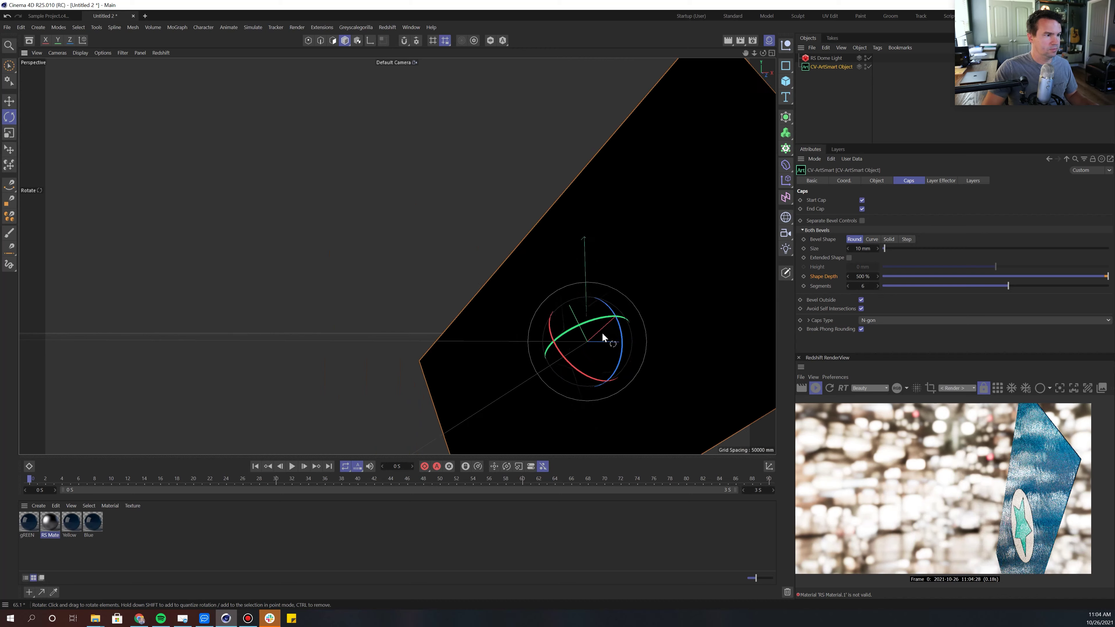
{"action": "key", "text": "ctrl+z"}
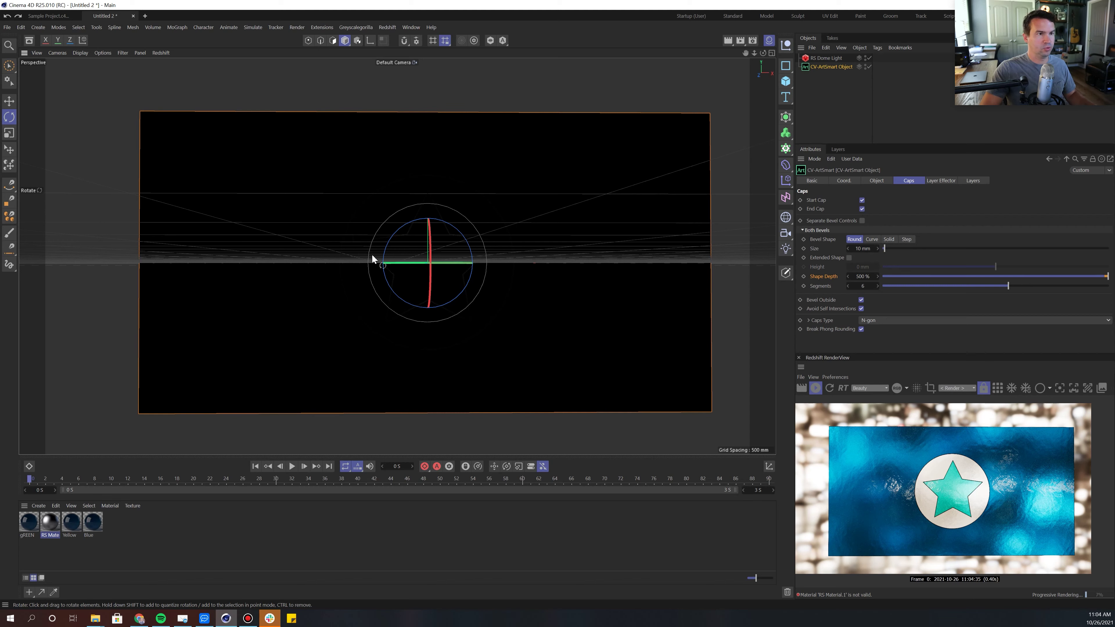
Step: Rotate the RS Dome Light about 14 degrees, then zoom and orbit the viewport
{"action": "left_click", "coordinate": [826, 58]}
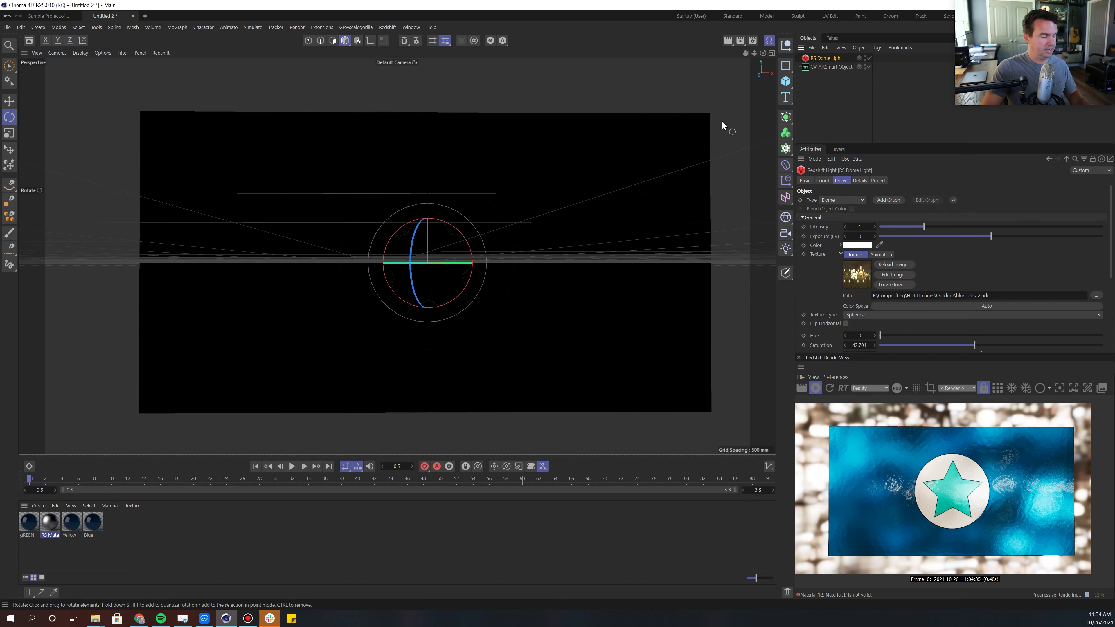
{"action": "key", "text": "r"}
{"action": "left_click_drag", "start_coordinate": [421, 260], "coordinate": [542, 269]}
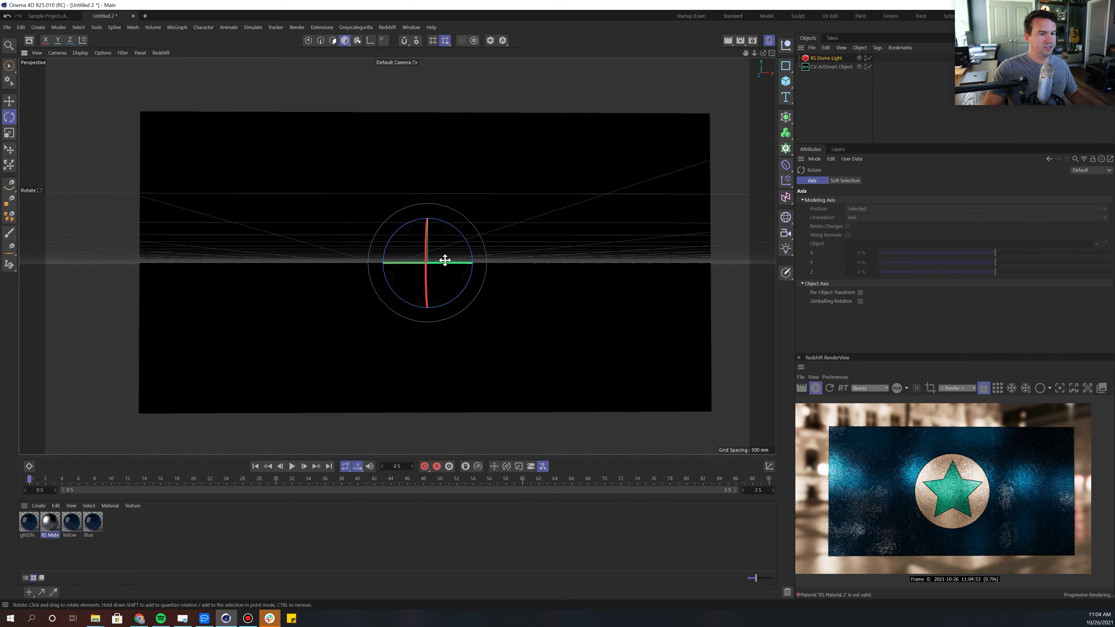
{"action": "scroll", "coordinate": [404, 260], "scroll_direction": "up", "scroll_amount": 5}
{"action": "scroll", "coordinate": [404, 262], "scroll_direction": "up", "scroll_amount": 5}
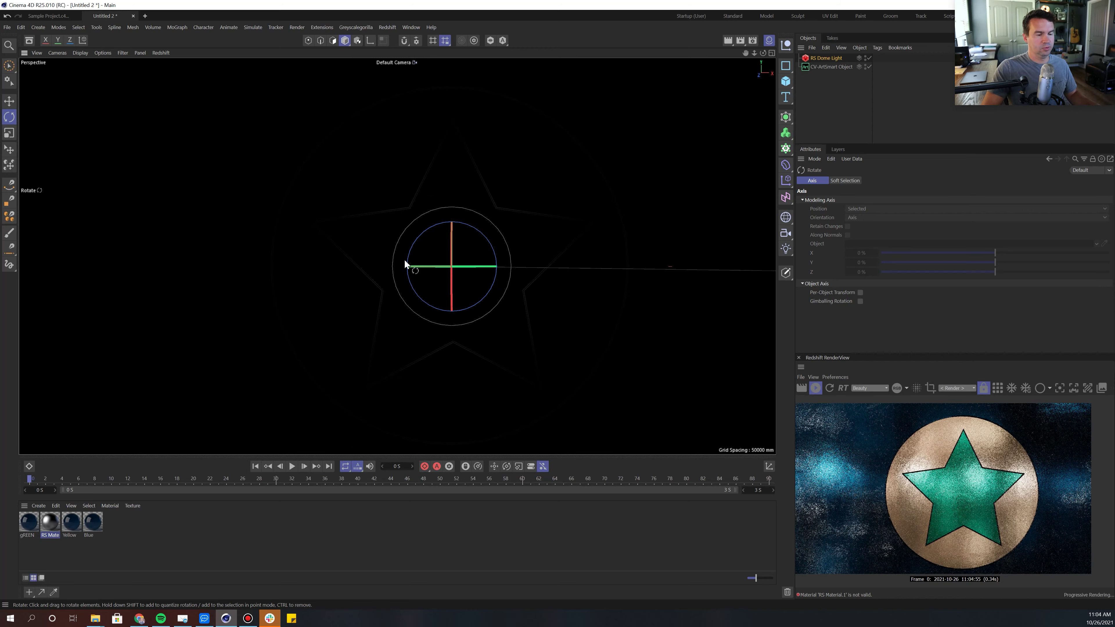
{"action": "left_click_drag", "start_coordinate": [345, 264], "coordinate": [492, 310], "text": "alt"}
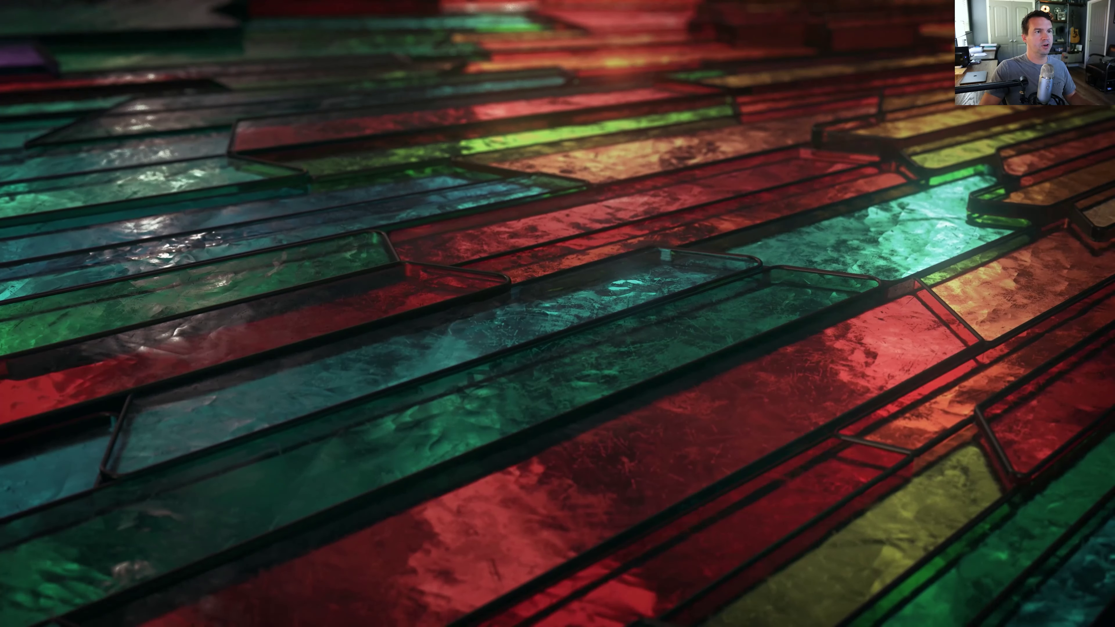
Step: Select CV-ArtSmart Object and show its Object tab properties
{"action": "left_click", "coordinate": [818, 67]}
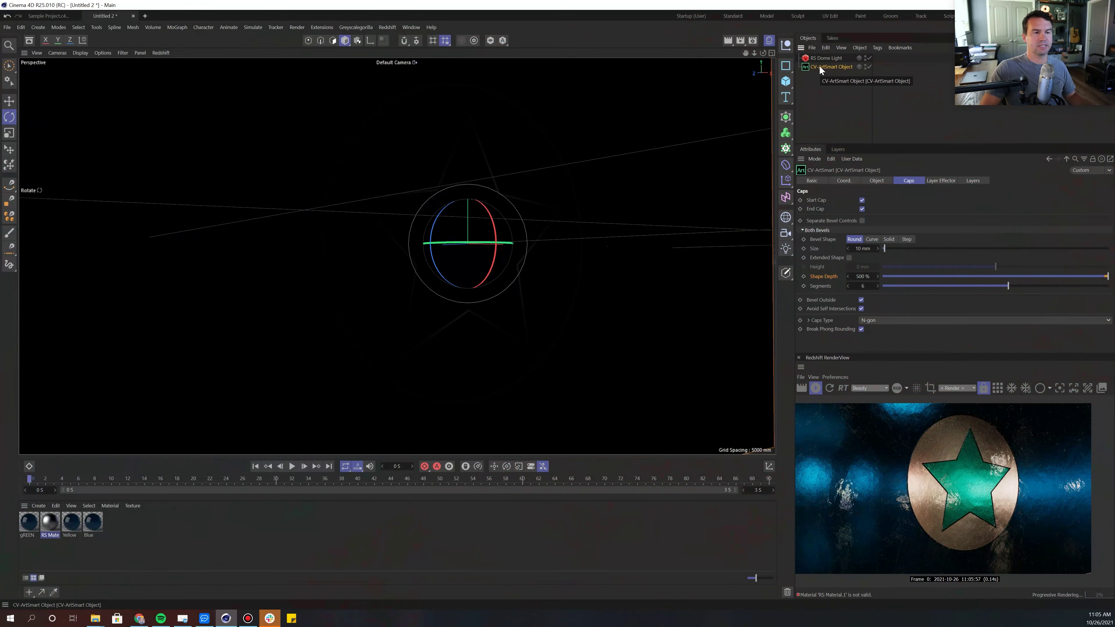
{"action": "left_click", "coordinate": [874, 180]}
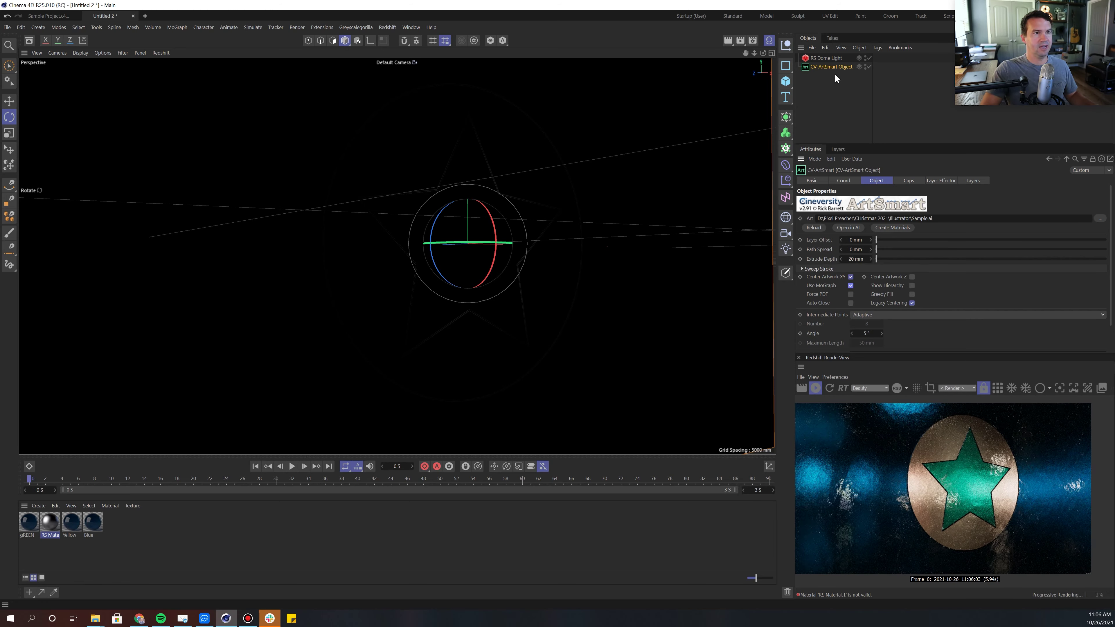
Step: Add a MoGraph Random effector and assign it to the ArtSmart layer effector list
{"action": "left_click", "coordinate": [355, 27]}
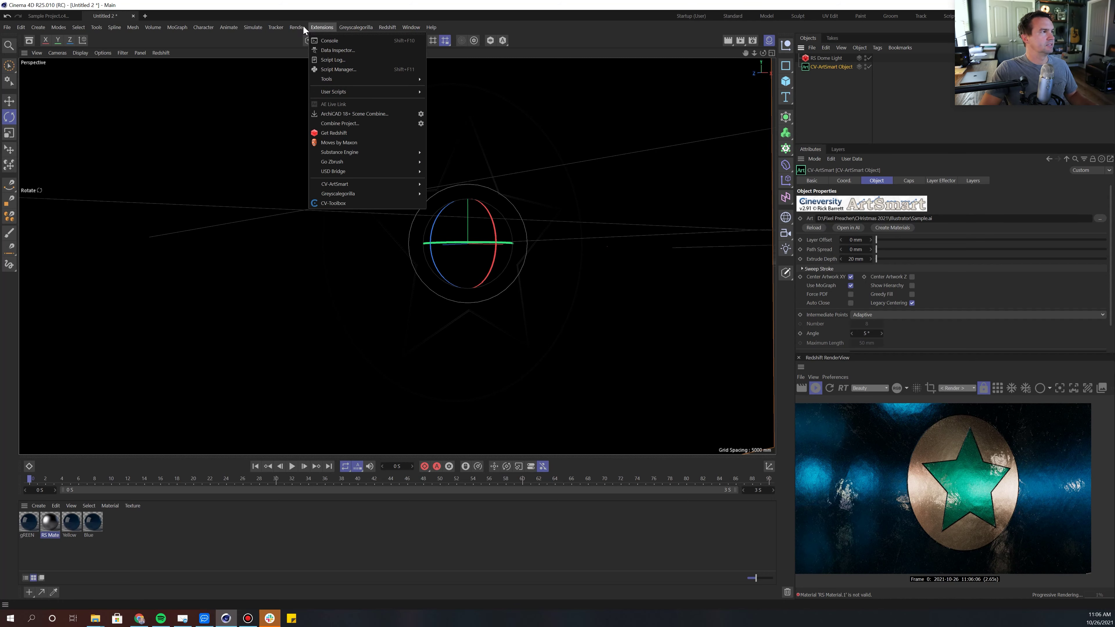
{"action": "mouse_move", "coordinate": [306, 25]}
{"action": "mouse_move", "coordinate": [251, 27]}
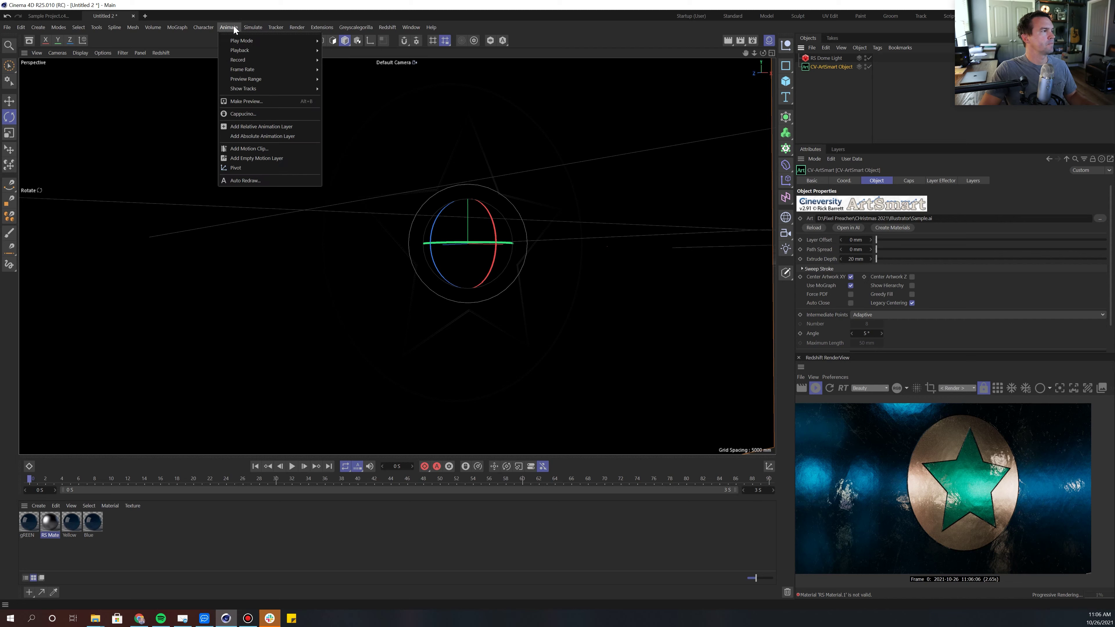
{"action": "mouse_move", "coordinate": [179, 29]}
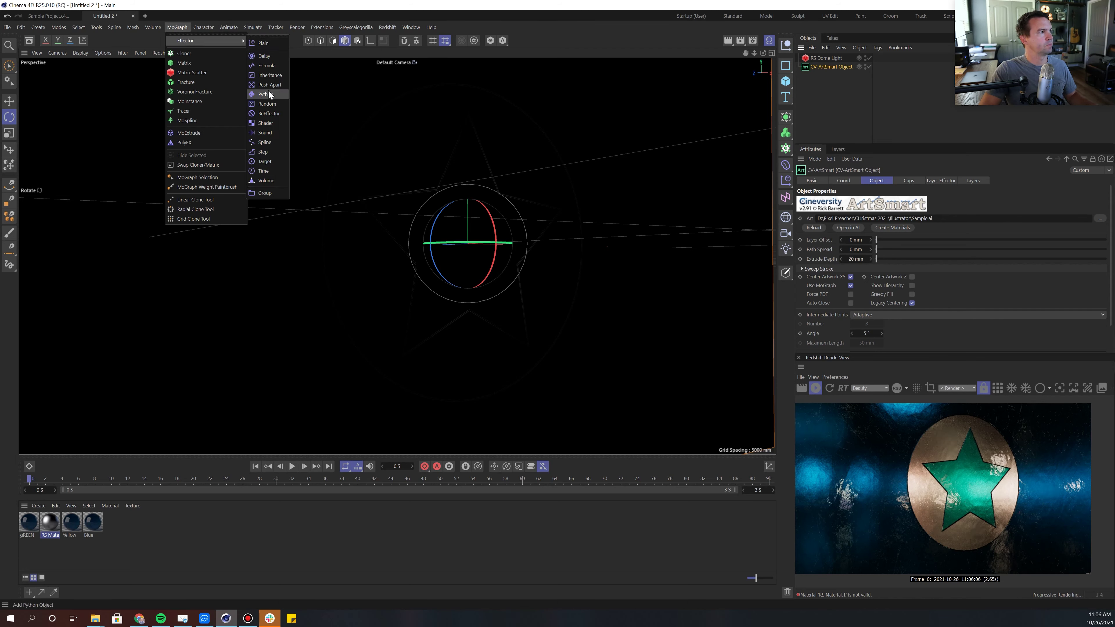
{"action": "left_click", "coordinate": [266, 106]}
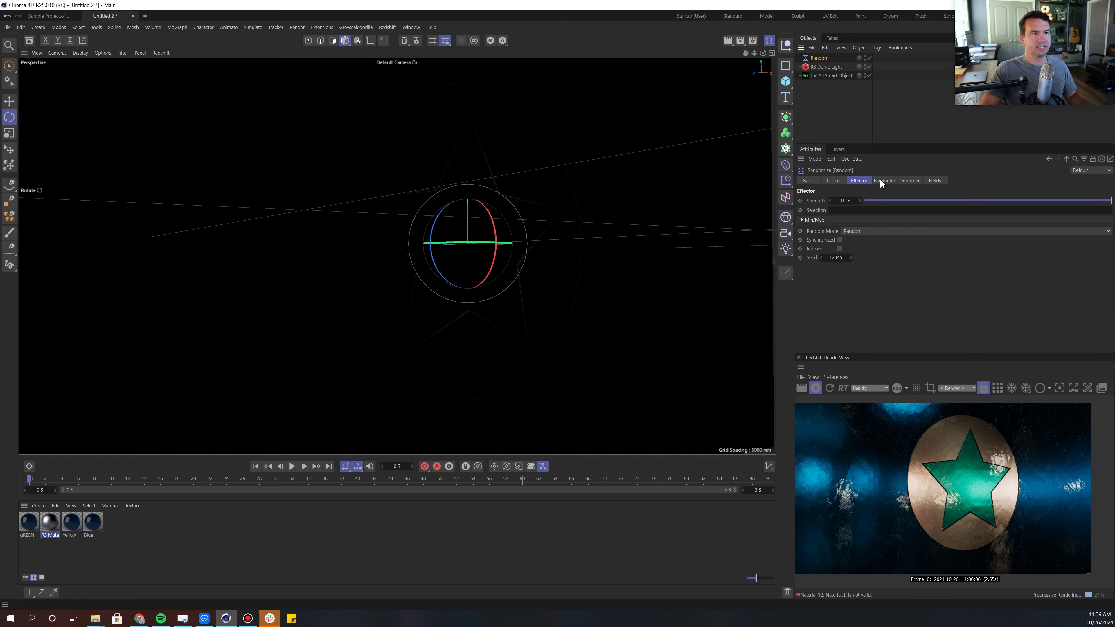
{"action": "left_click", "coordinate": [831, 74]}
{"action": "left_click", "coordinate": [939, 181]}
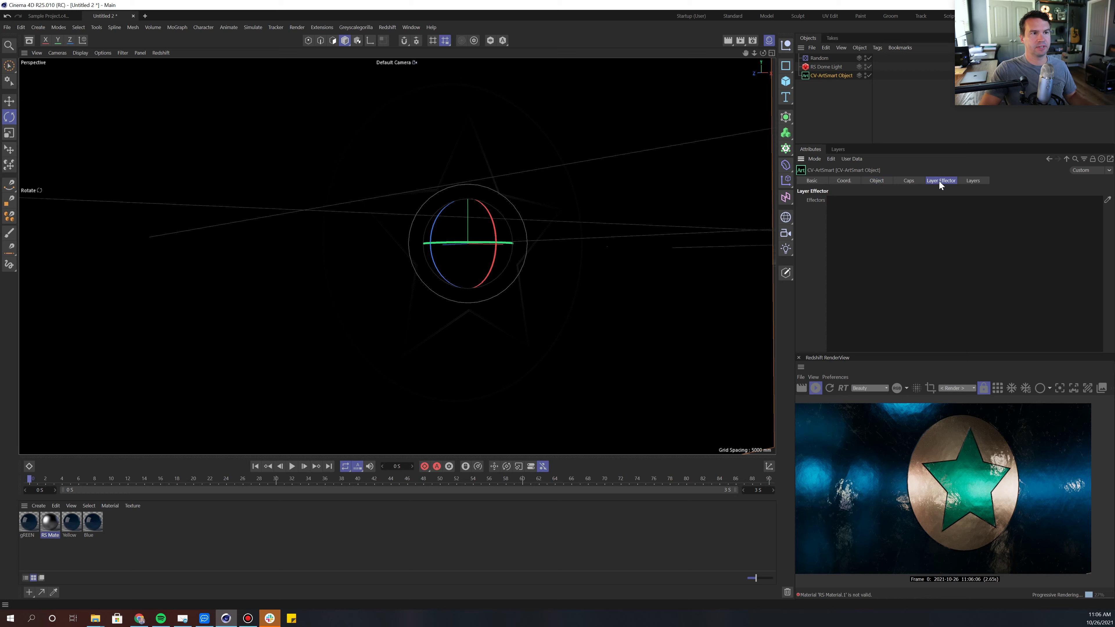
{"action": "left_click_drag", "start_coordinate": [820, 59], "coordinate": [881, 211]}
{"action": "left_click_drag", "start_coordinate": [471, 263], "coordinate": [514, 264]}
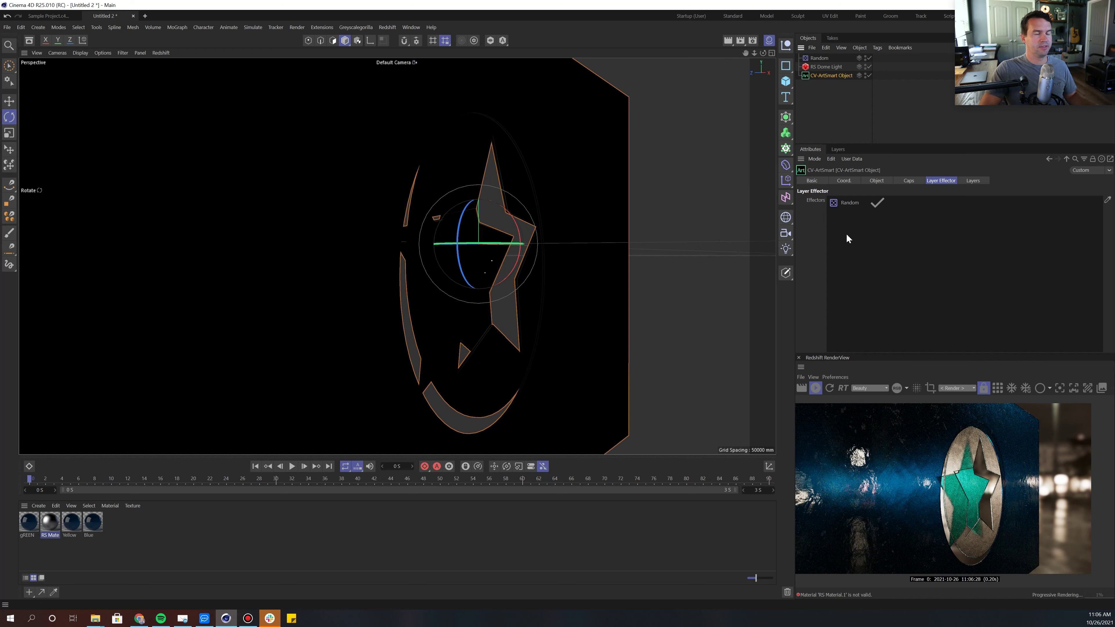
Step: Set the ArtSmart Extrude Depth to 100 mm and view the deeper extrusion
{"action": "left_click", "coordinate": [876, 180]}
{"action": "double_click", "coordinate": [862, 259]}
{"action": "type", "text": "100"}
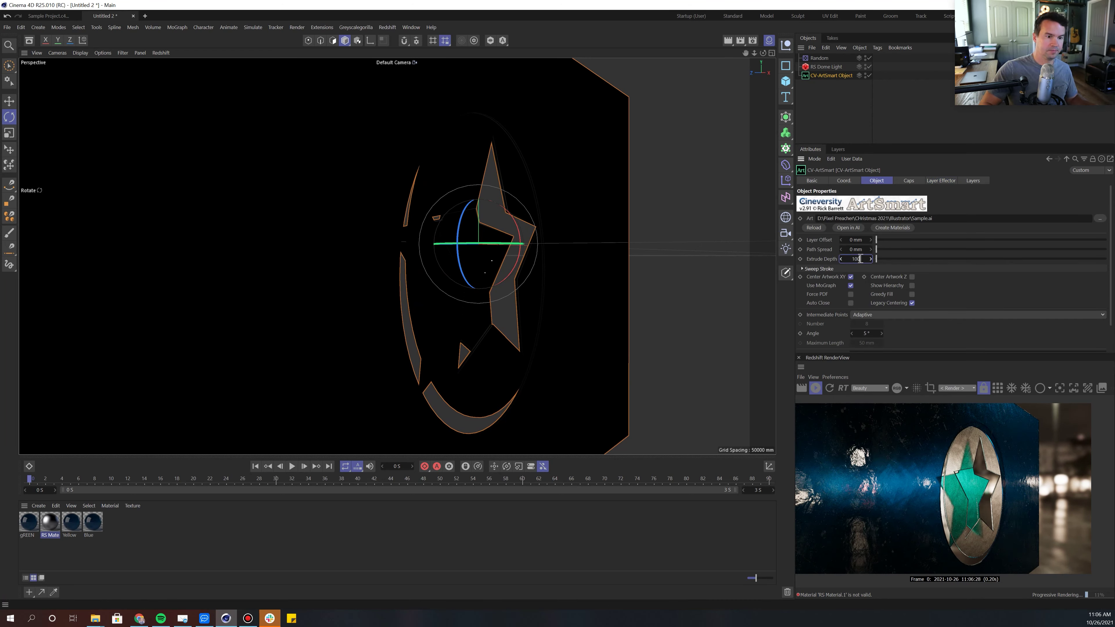
{"action": "key", "text": "Return"}
{"action": "left_click_drag", "start_coordinate": [539, 311], "coordinate": [516, 302], "text": "alt"}
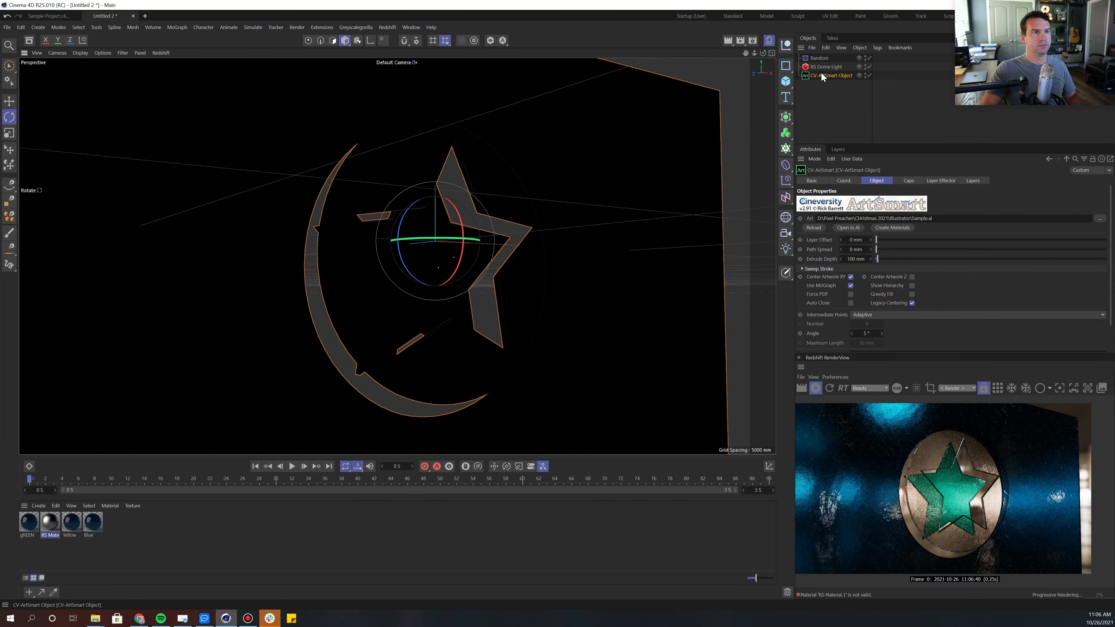
{"action": "left_click", "coordinate": [823, 57]}
Step: Set Random to Effector transform space, enable Rotation and Scale, and raise R.P to 178°
{"action": "left_click", "coordinate": [885, 180]}
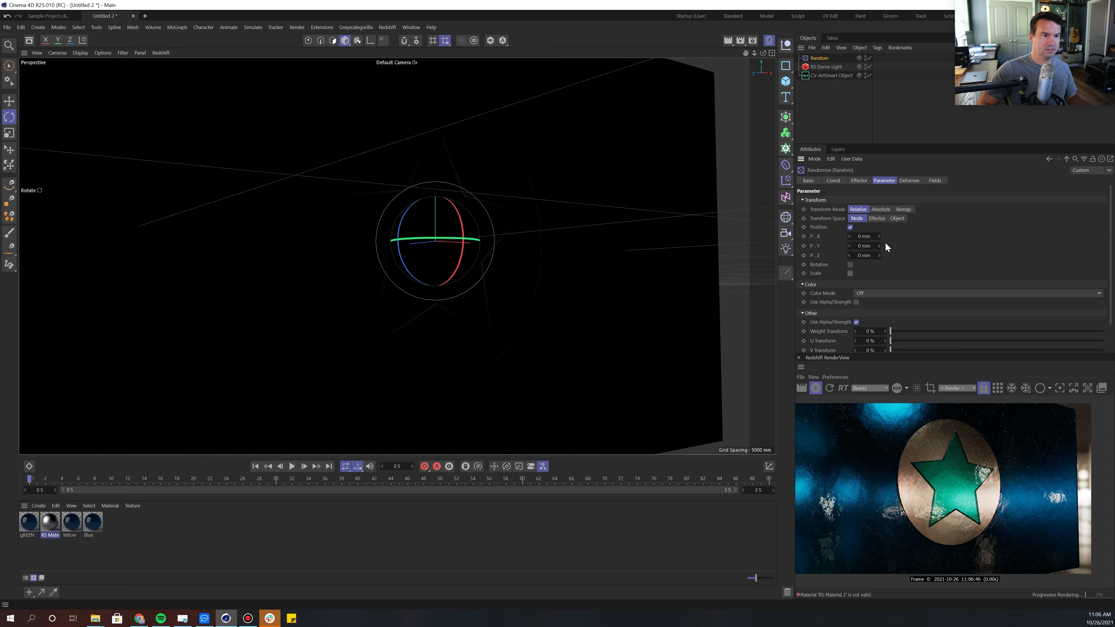
{"action": "left_click", "coordinate": [877, 218]}
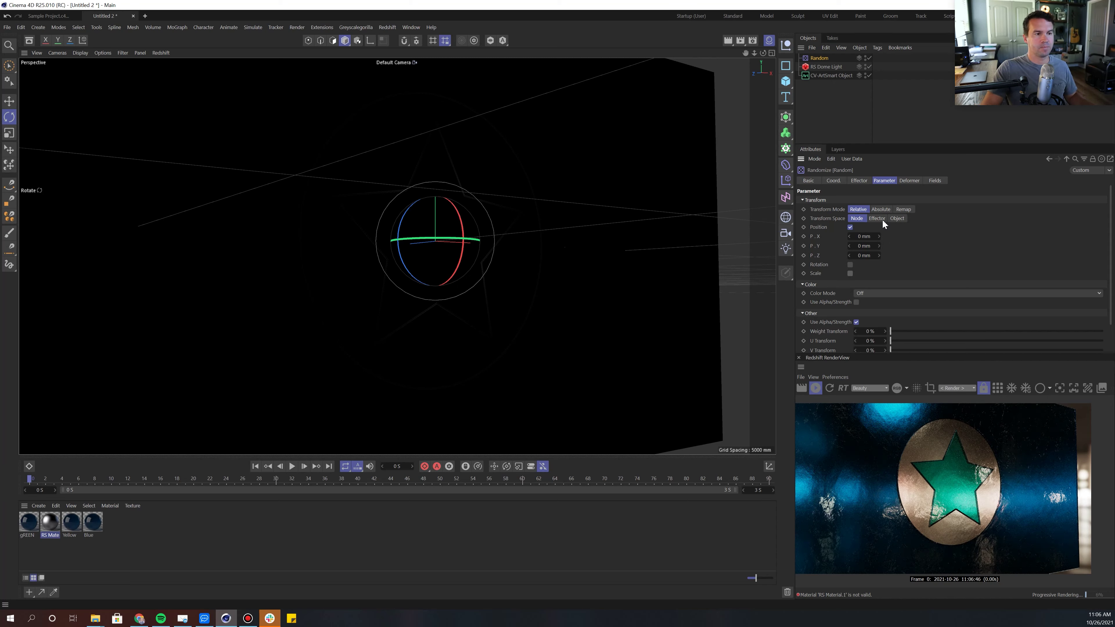
{"action": "left_click", "coordinate": [849, 265]}
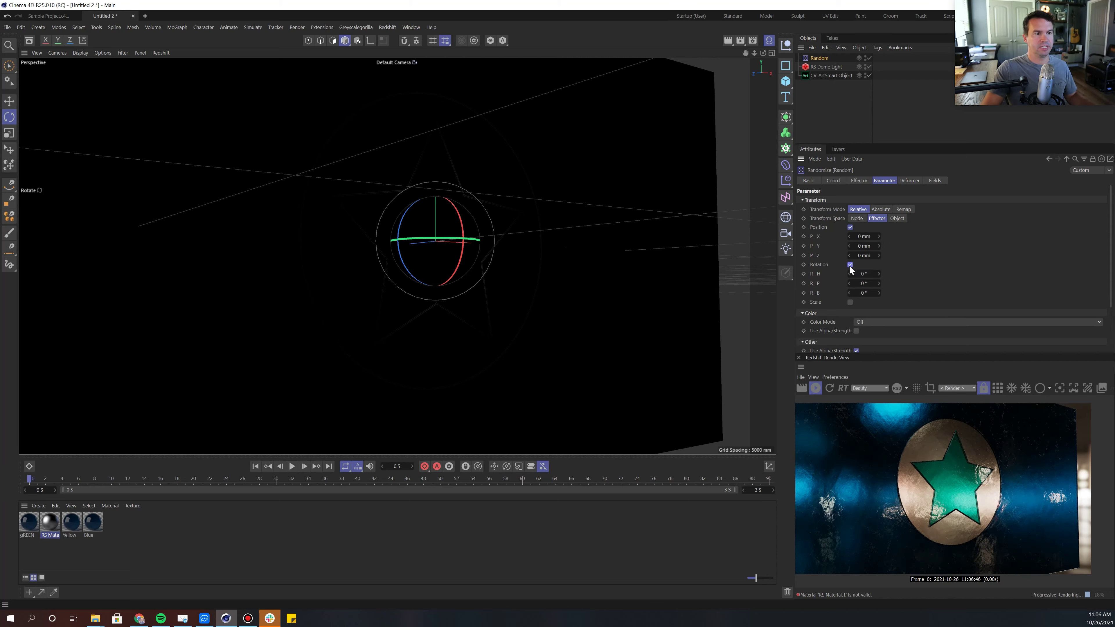
{"action": "left_click", "coordinate": [850, 303]}
{"action": "mouse_move", "coordinate": [877, 283]}
{"action": "left_mouse_down"}
{"action": "mouse_move", "coordinate": [918, 283]}
{"action": "mouse_move", "coordinate": [879, 288]}
{"action": "left_mouse_up"}
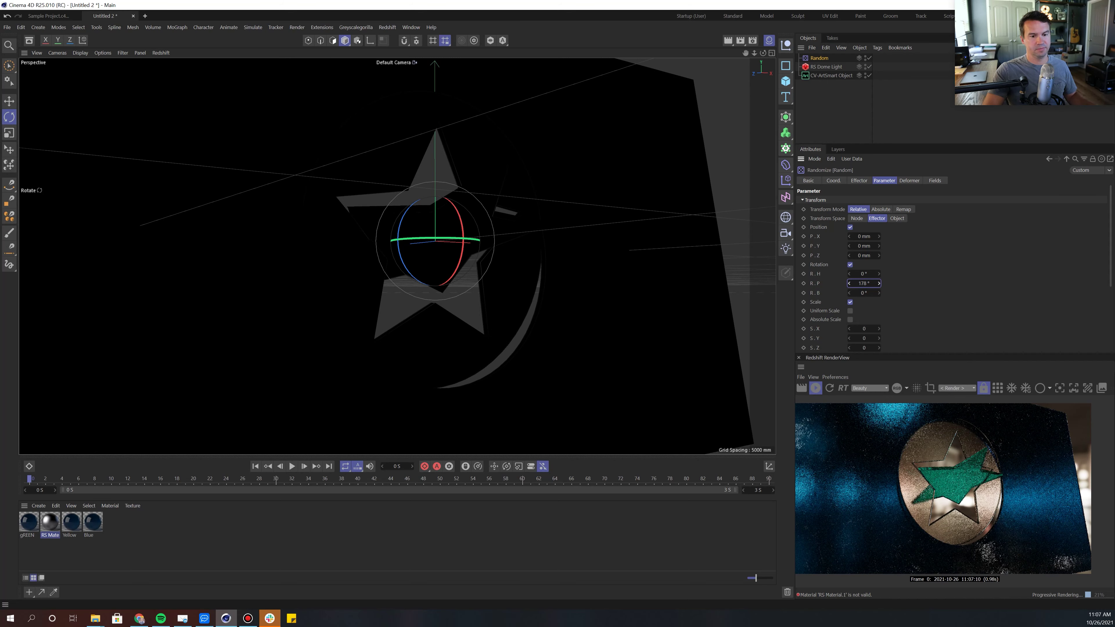
{"action": "left_click", "coordinate": [831, 75]}
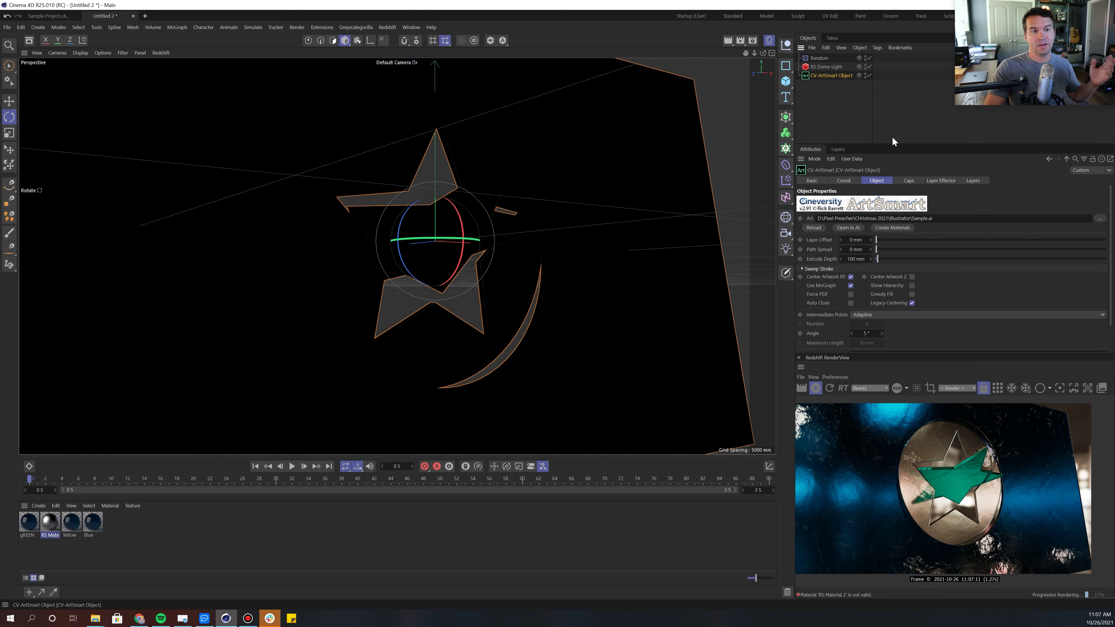
Step: Review the ArtSmart layers' materials, return to the Object tab, and orbit down over the pieces
{"action": "left_click", "coordinate": [970, 181]}
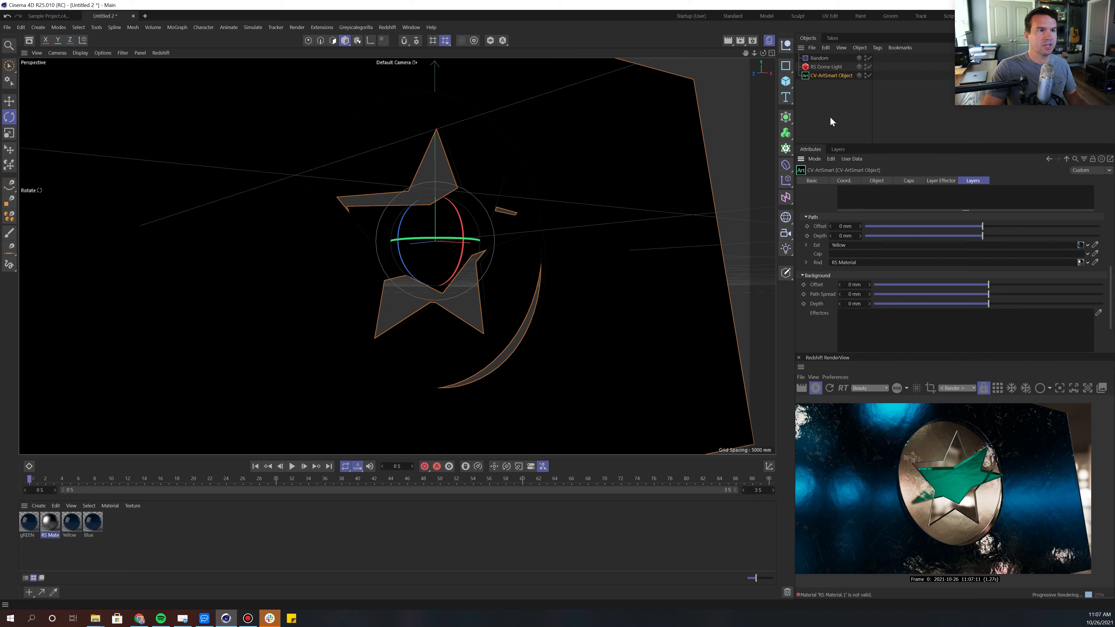
{"action": "left_click", "coordinate": [826, 86]}
{"action": "left_click", "coordinate": [827, 75]}
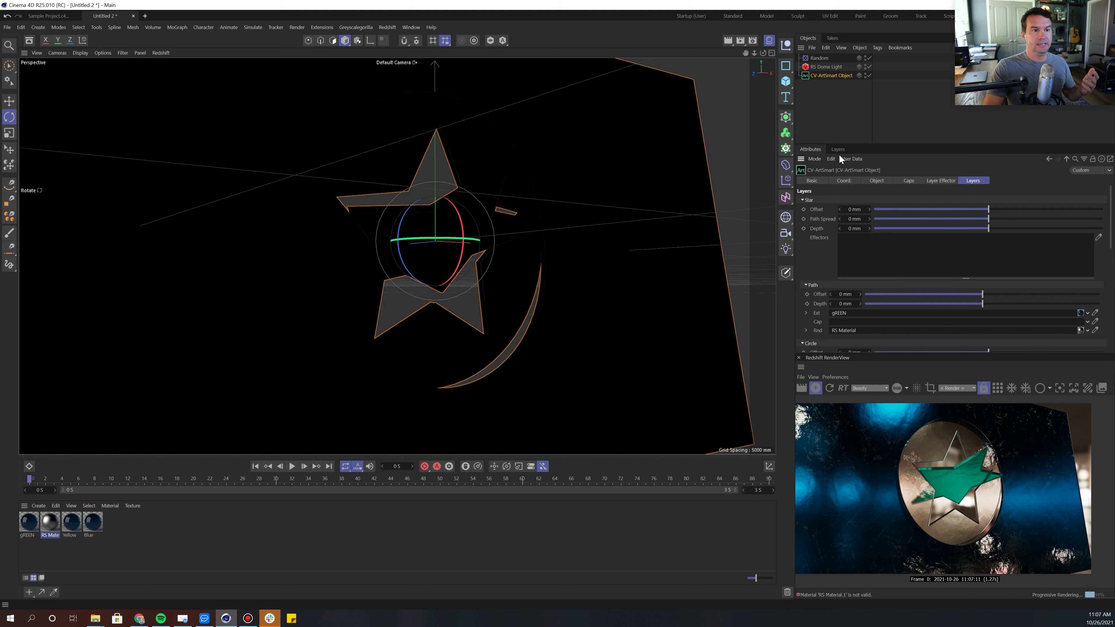
{"action": "left_click", "coordinate": [886, 182]}
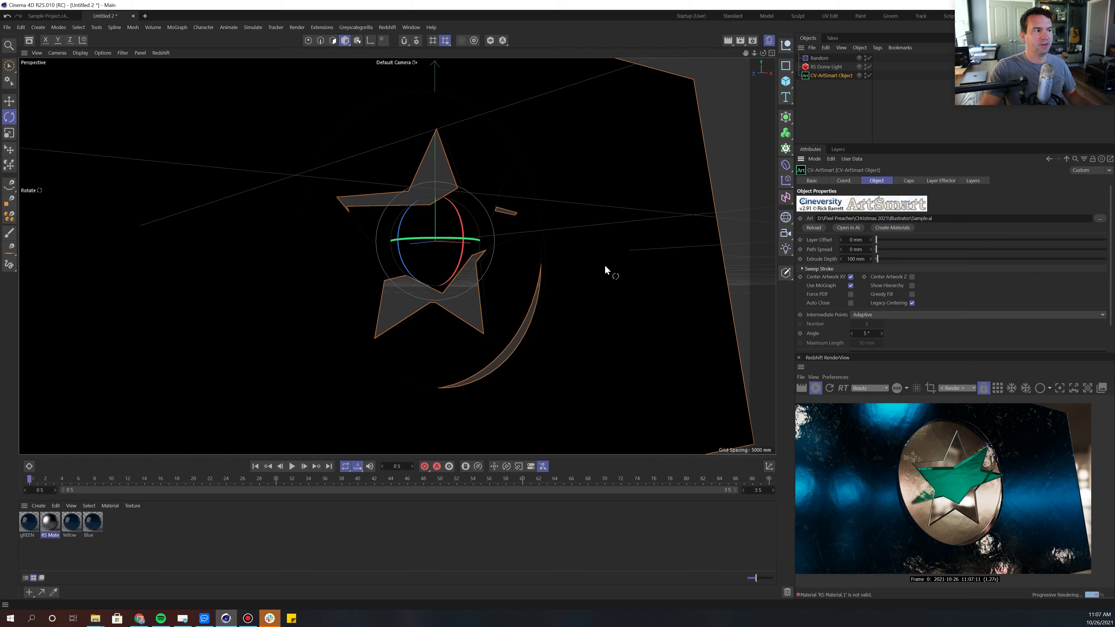
{"action": "left_click_drag", "start_coordinate": [517, 261], "coordinate": [492, 271], "text": "alt"}
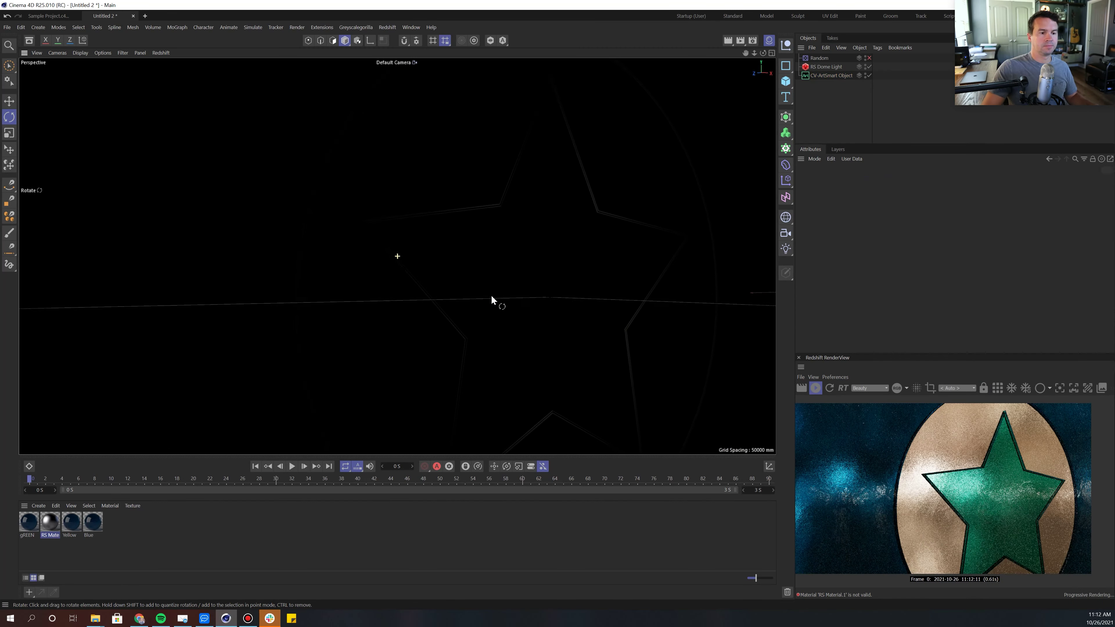
{"action": "left_click_drag", "start_coordinate": [490, 295], "coordinate": [492, 293], "text": "alt"}
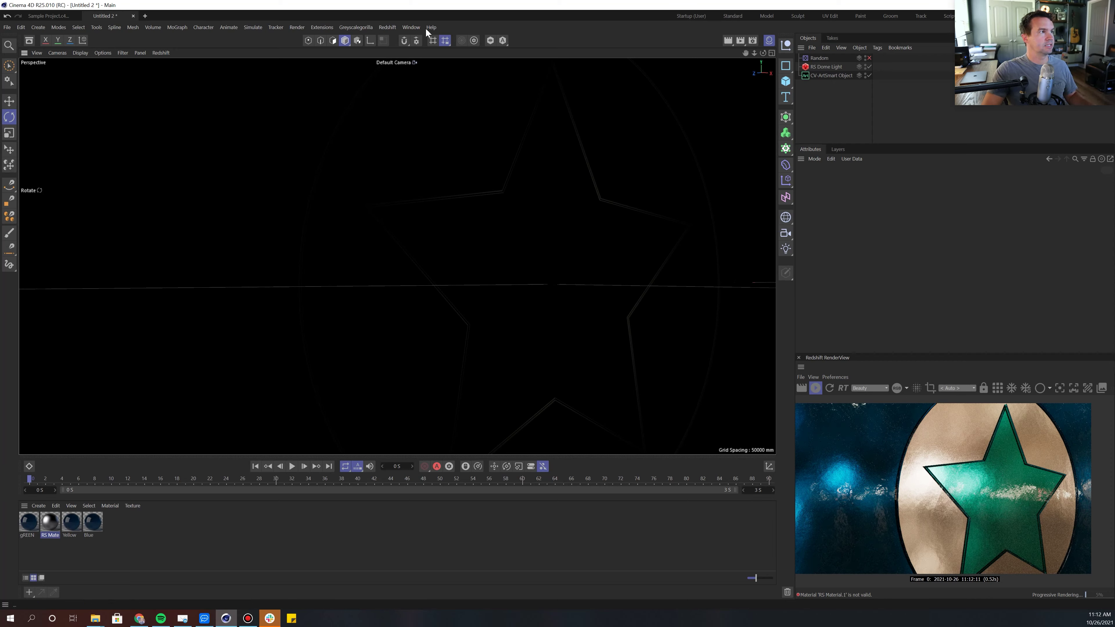
{"action": "left_click", "coordinate": [393, 26]}
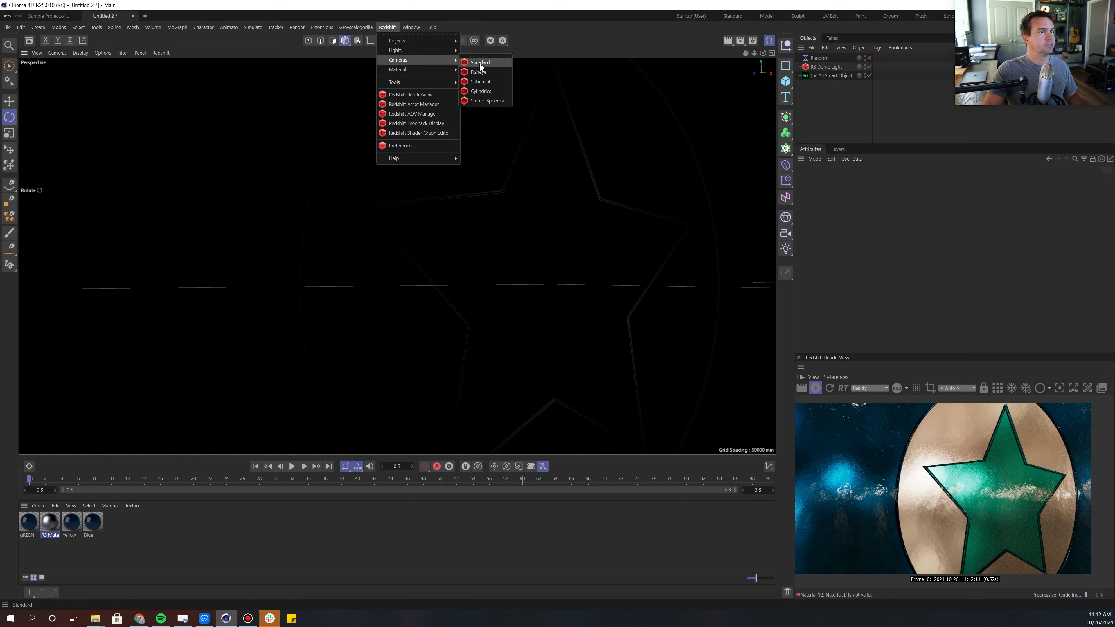
{"action": "left_click", "coordinate": [479, 63]}
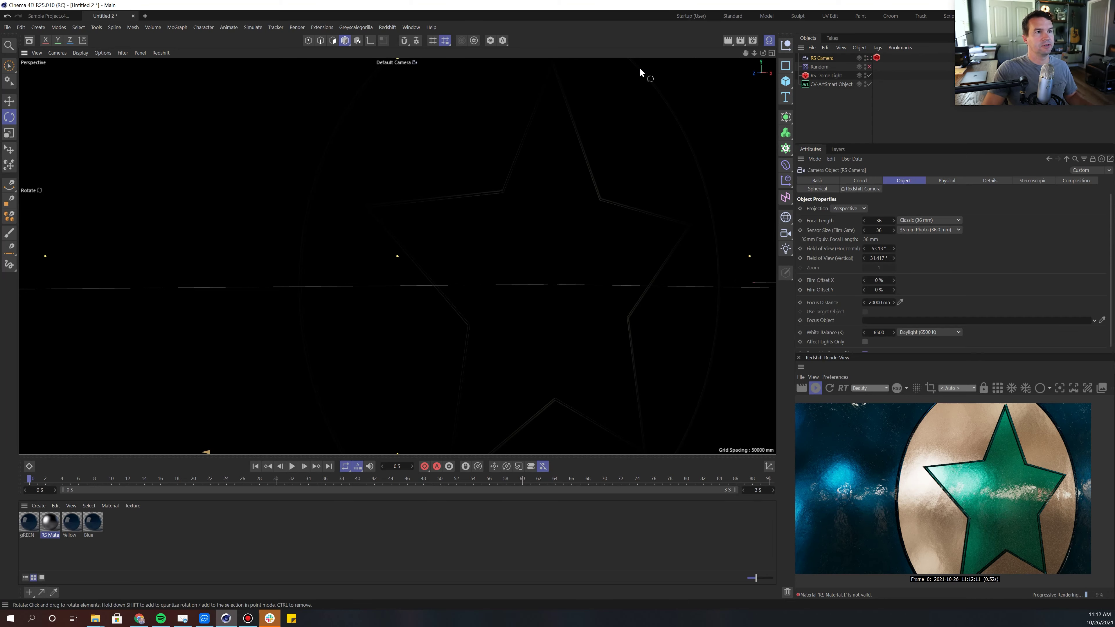
{"action": "left_click", "coordinate": [869, 58]}
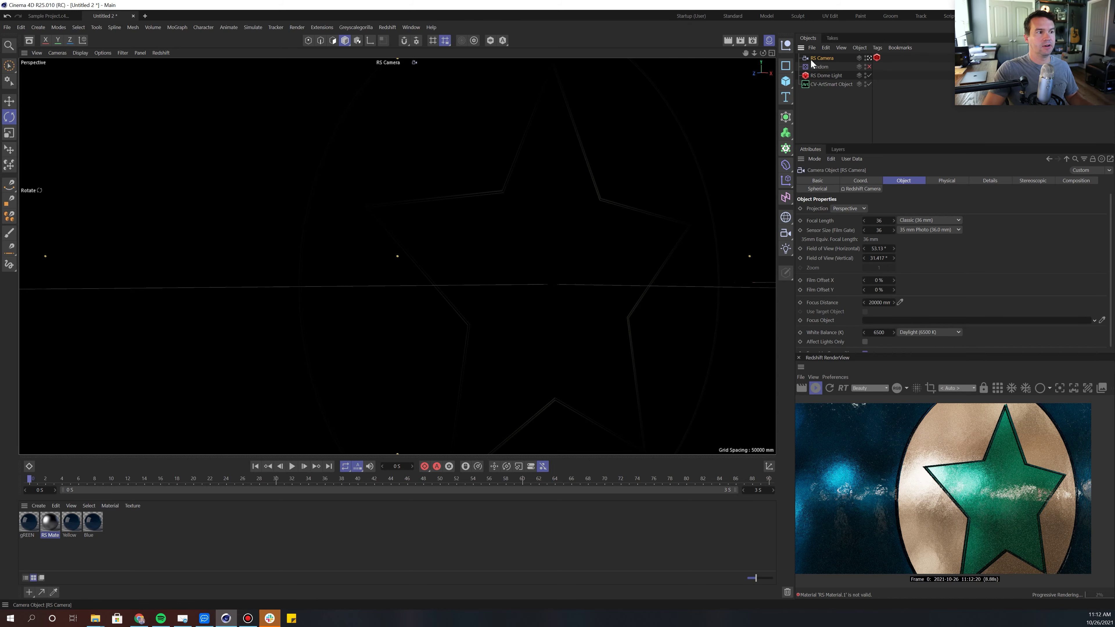
{"action": "left_click_drag", "start_coordinate": [659, 229], "coordinate": [532, 197]}
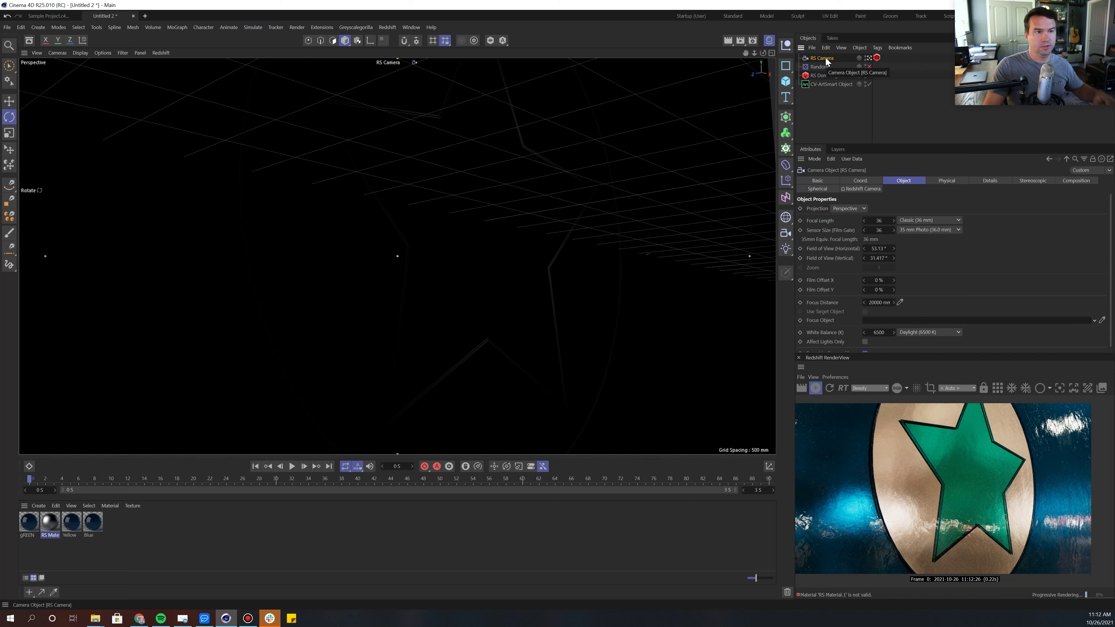
Step: Enable the Redshift bokeh override and pick a focus point on the star
{"action": "left_click", "coordinate": [877, 57]}
{"action": "left_click", "coordinate": [830, 208]}
{"action": "left_click", "coordinate": [871, 209]}
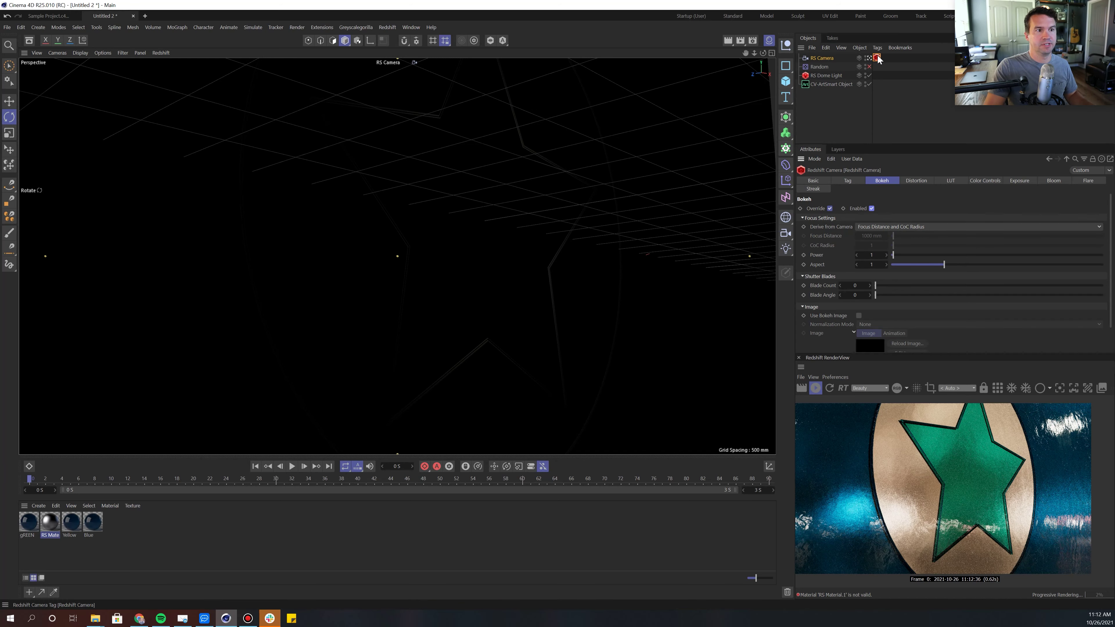
{"action": "left_click", "coordinate": [874, 228]}
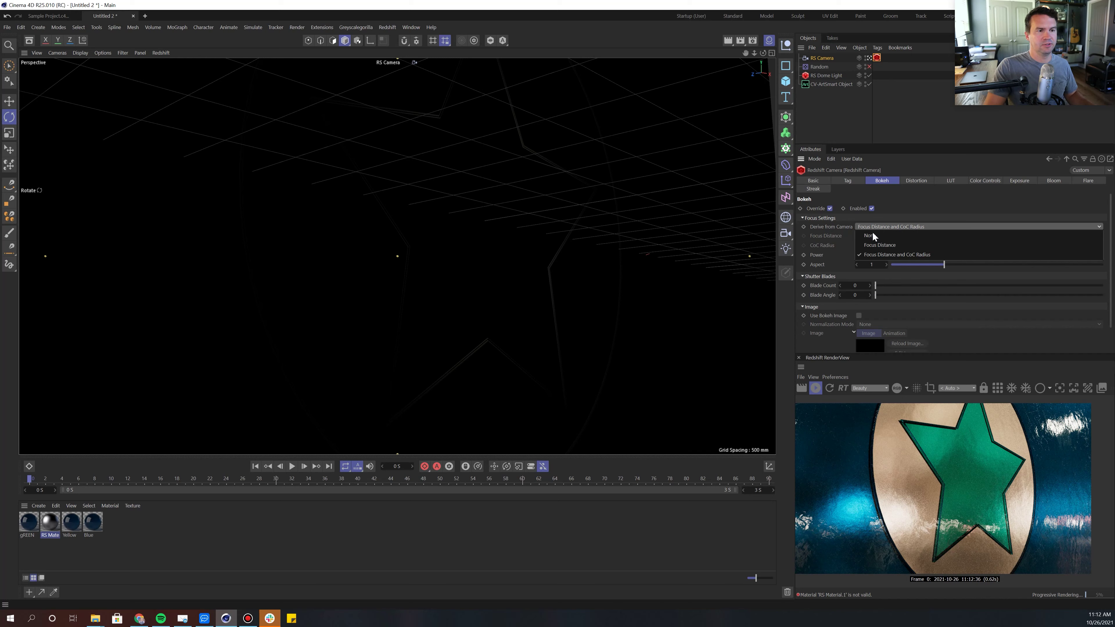
{"action": "left_click", "coordinate": [871, 235]}
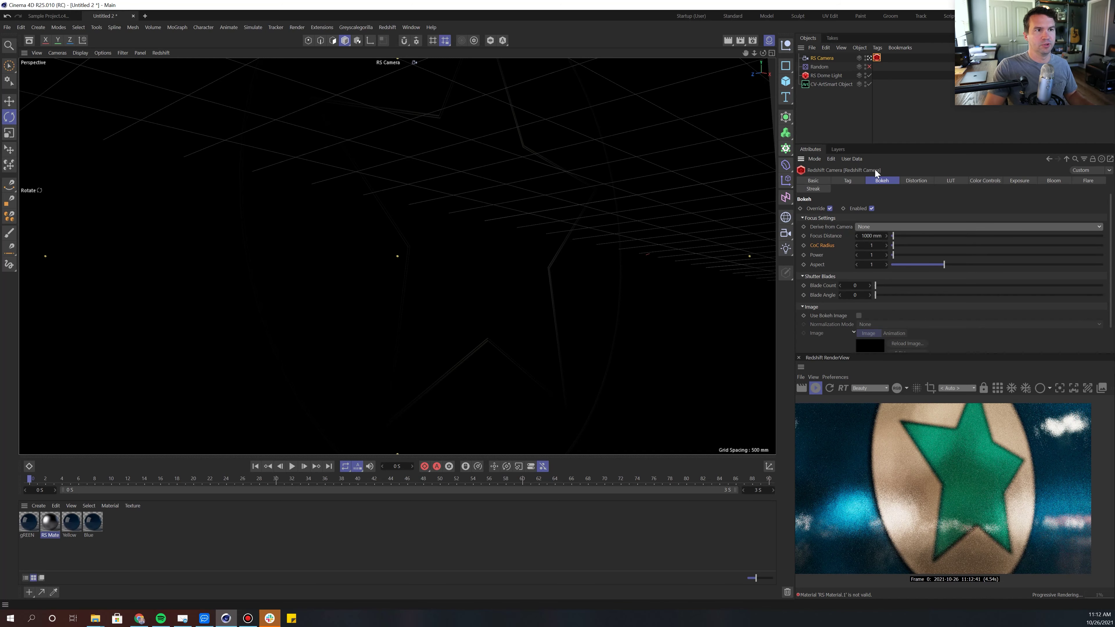
{"action": "left_click", "coordinate": [828, 59]}
{"action": "left_click", "coordinate": [900, 302]}
{"action": "left_click", "coordinate": [303, 343]}
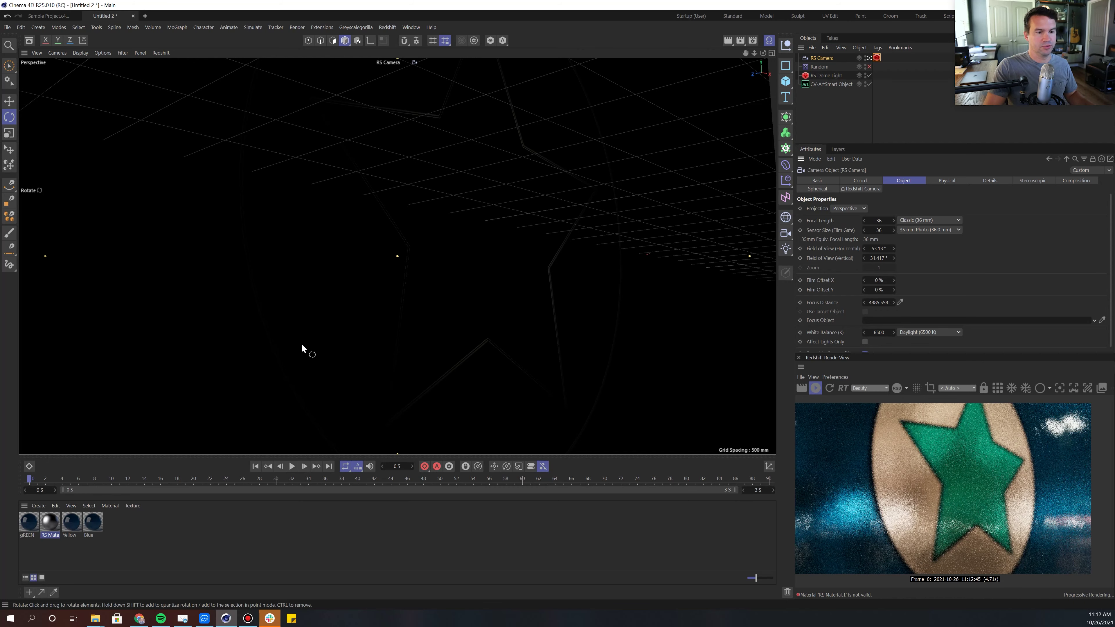
Step: Derive focus from Focus Distance and set CoC Radius to 5.65 and Power to 7.49
{"action": "left_click", "coordinate": [877, 57]}
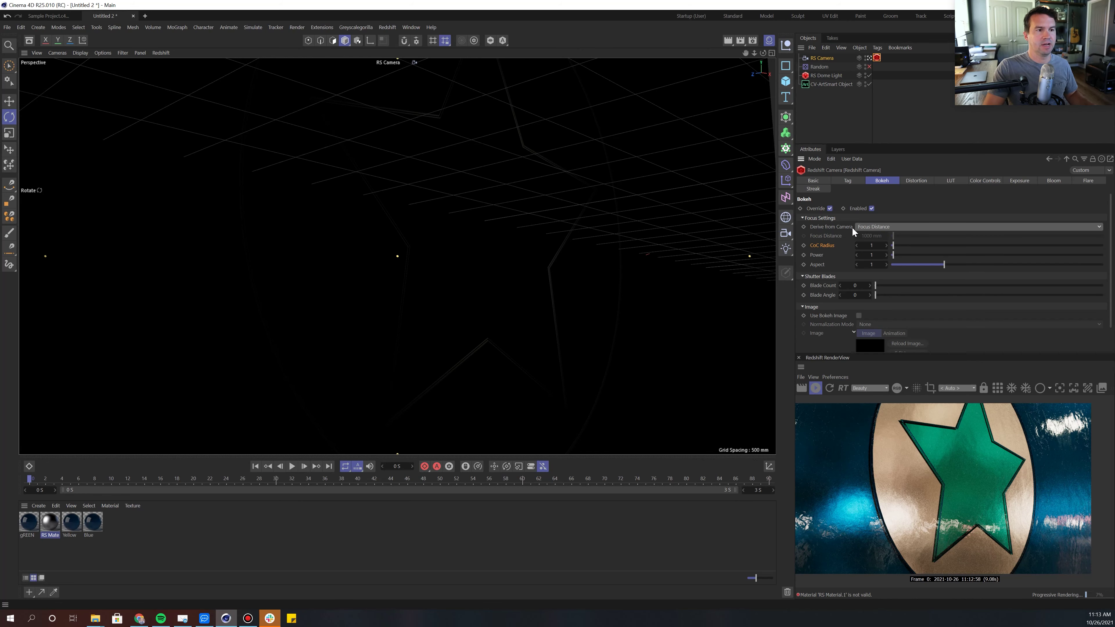
{"action": "left_click", "coordinate": [868, 228]}
{"action": "left_click", "coordinate": [871, 229]}
{"action": "left_click", "coordinate": [904, 256]}
{"action": "mouse_move", "coordinate": [905, 257]}
{"action": "left_mouse_down"}
{"action": "mouse_move", "coordinate": [917, 255]}
{"action": "mouse_move", "coordinate": [898, 245]}
{"action": "left_mouse_up"}
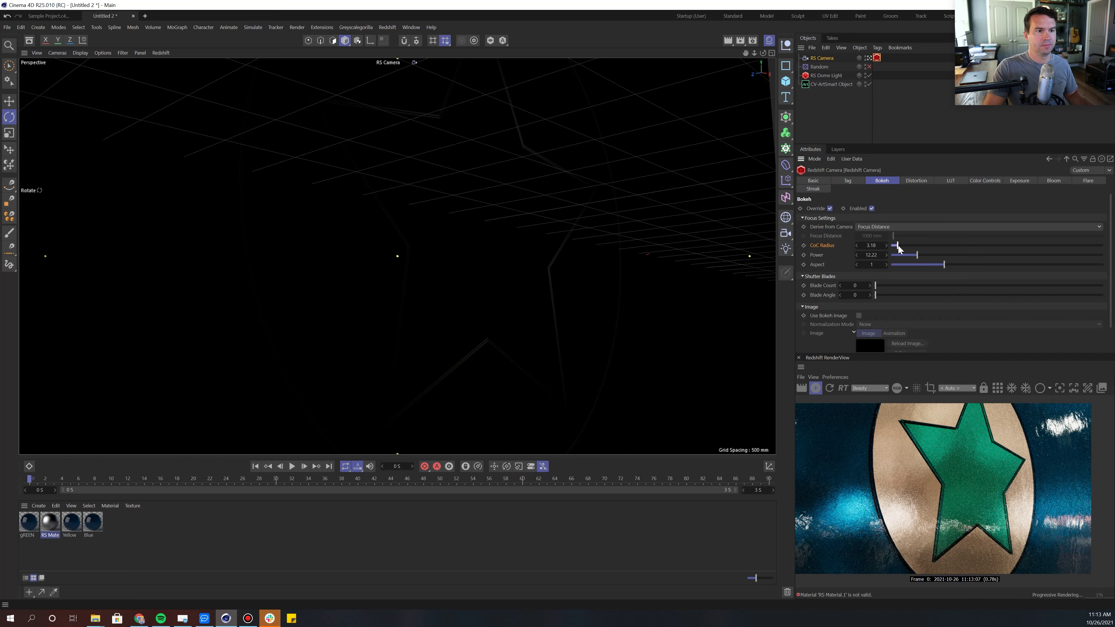
{"action": "left_click", "coordinate": [905, 246]}
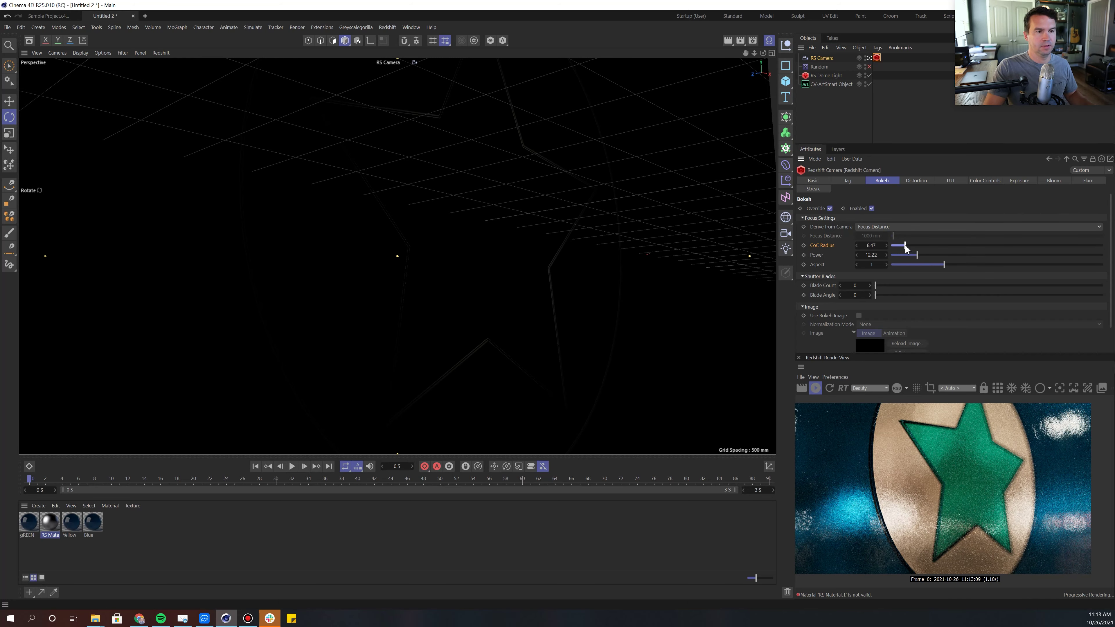
{"action": "left_click", "coordinate": [903, 246]}
{"action": "left_click", "coordinate": [907, 255]}
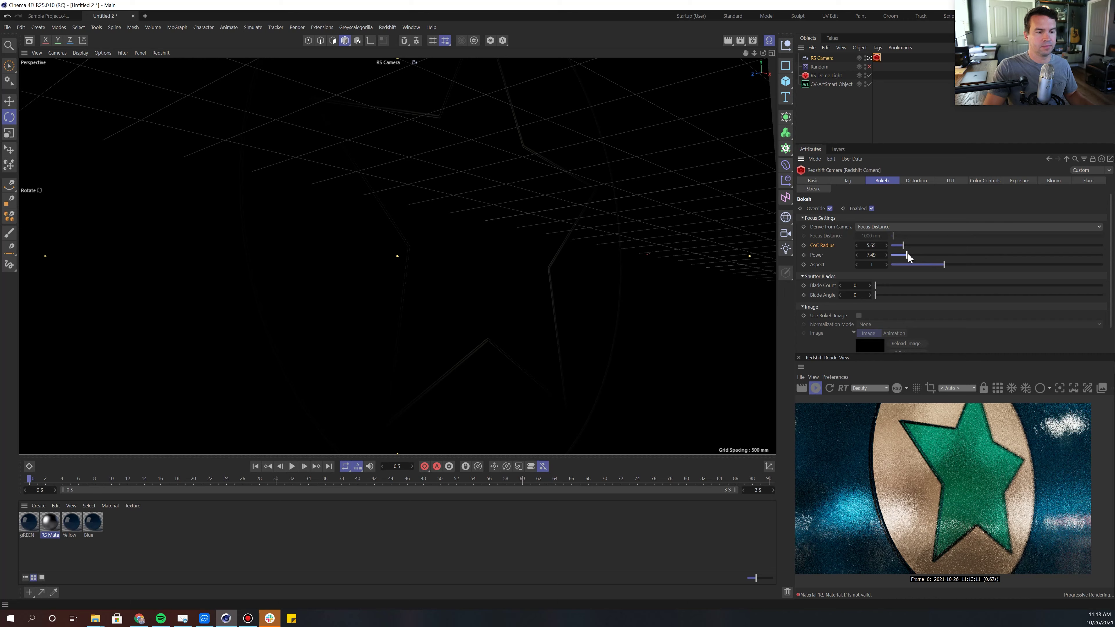
Step: Rotate the camera to a new angle and re-pick focus, settling at about 3800
{"action": "left_click_drag", "start_coordinate": [490, 320], "coordinate": [562, 282]}
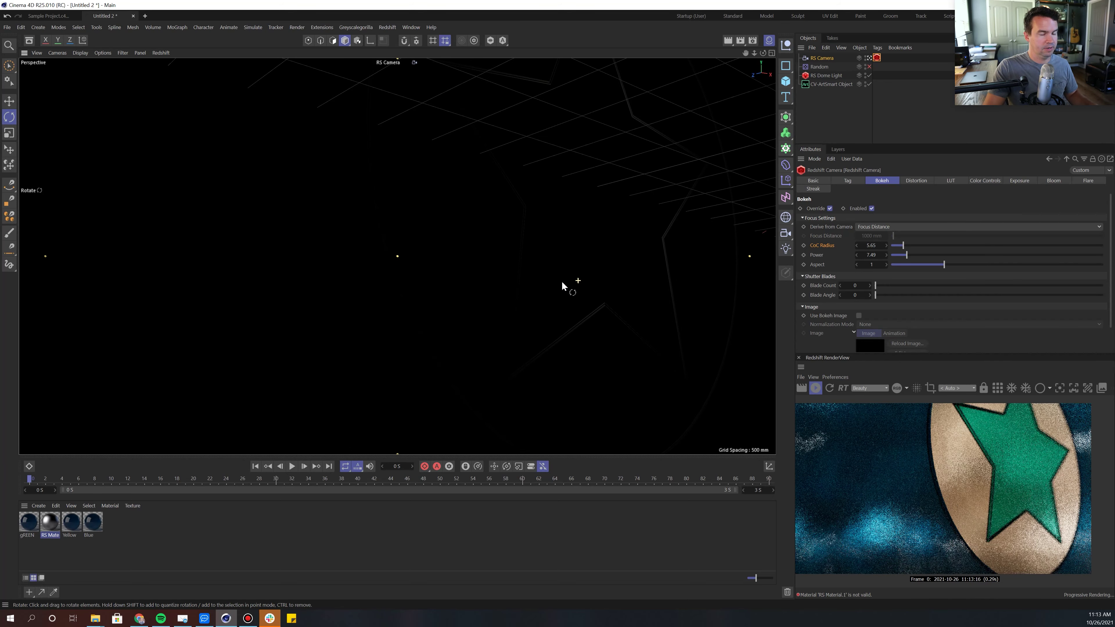
{"action": "left_click", "coordinate": [819, 59]}
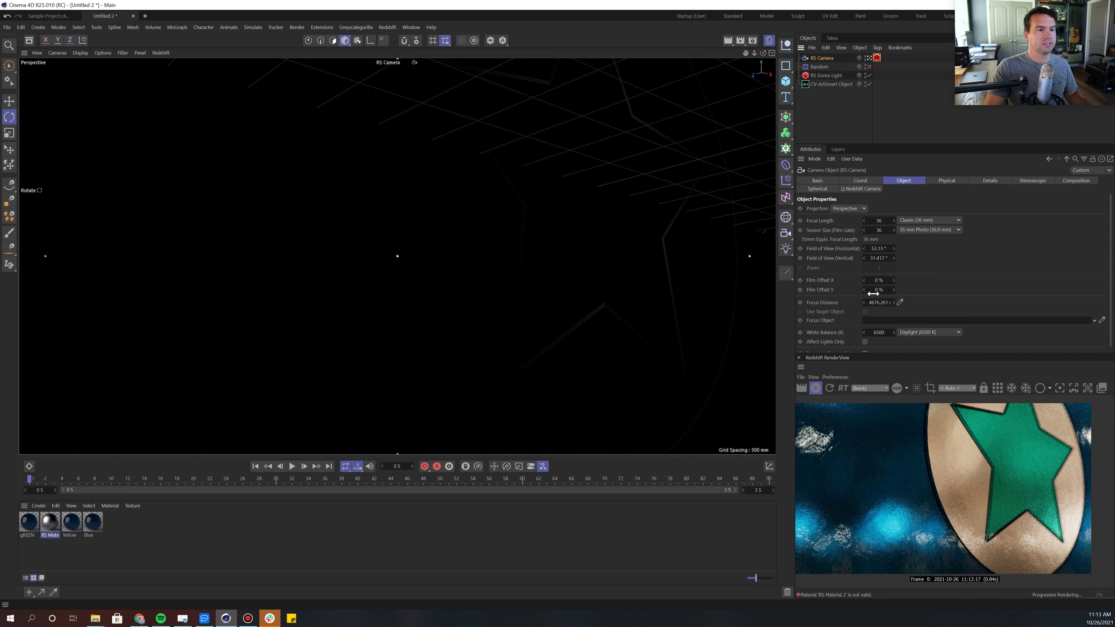
{"action": "left_click", "coordinate": [900, 303]}
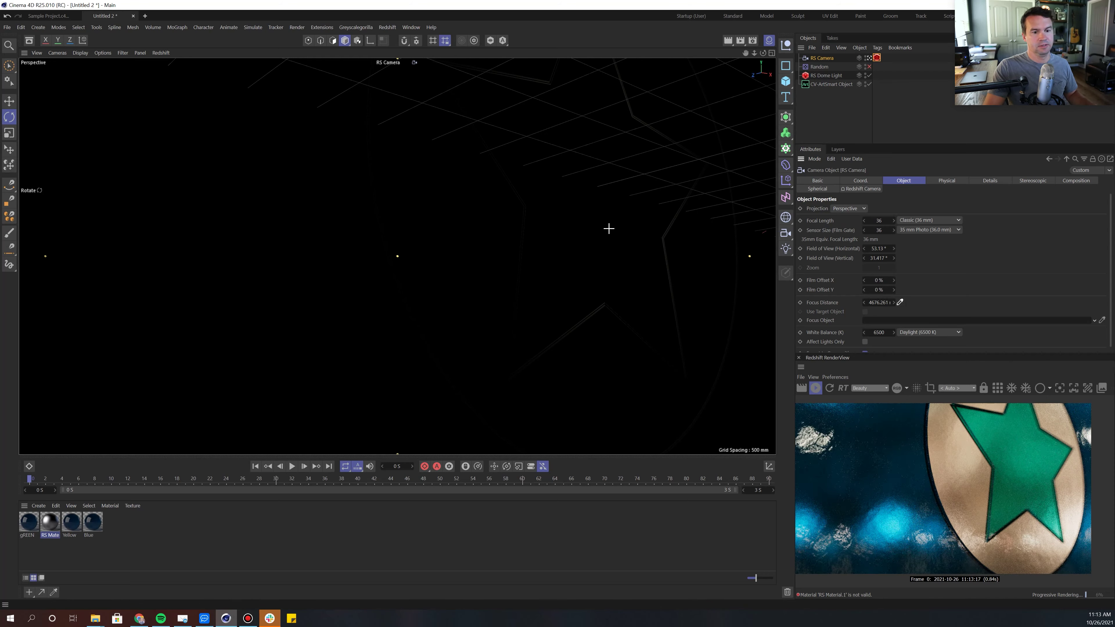
{"action": "left_click", "coordinate": [609, 232]}
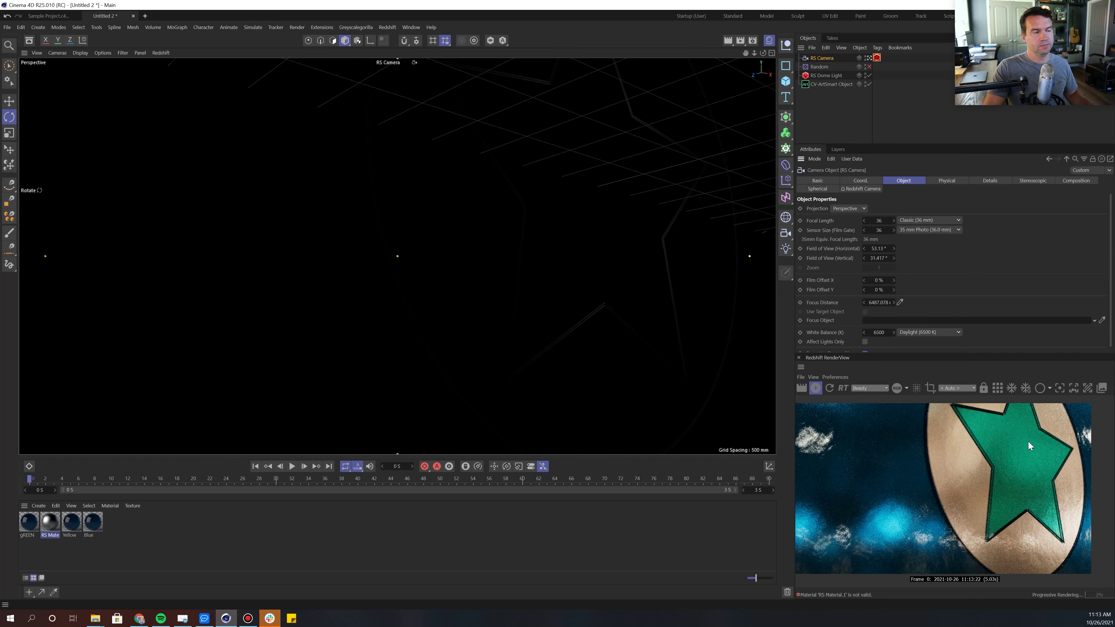
{"action": "left_click", "coordinate": [900, 302]}
{"action": "left_click", "coordinate": [165, 355]}
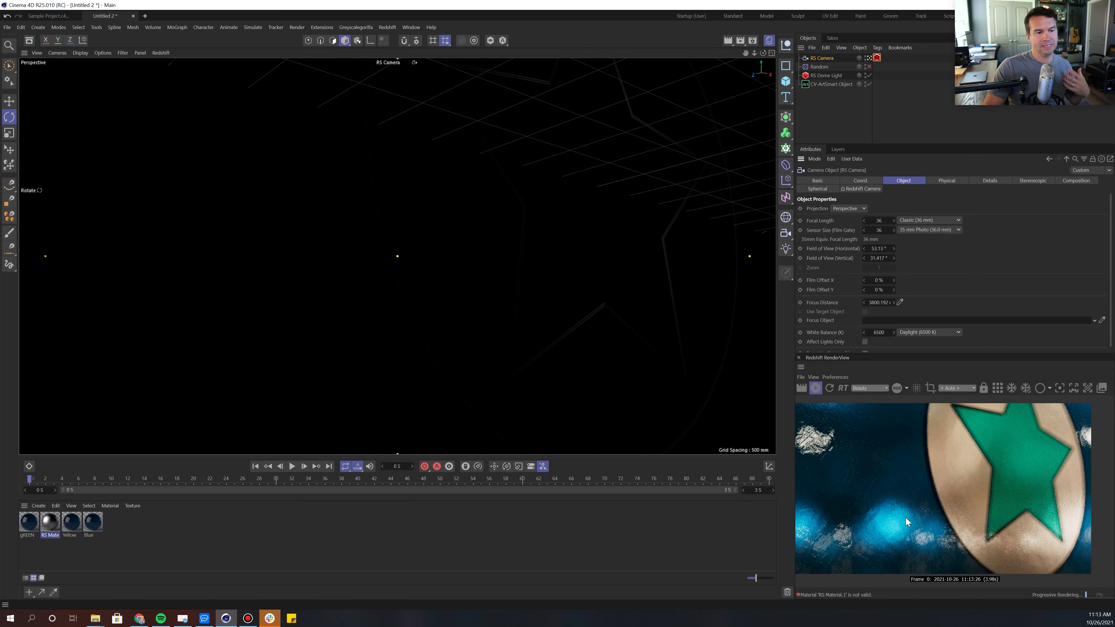
Step: Turn the Redshift camera's bokeh override back off
{"action": "left_click", "coordinate": [877, 58]}
{"action": "left_click", "coordinate": [829, 209]}
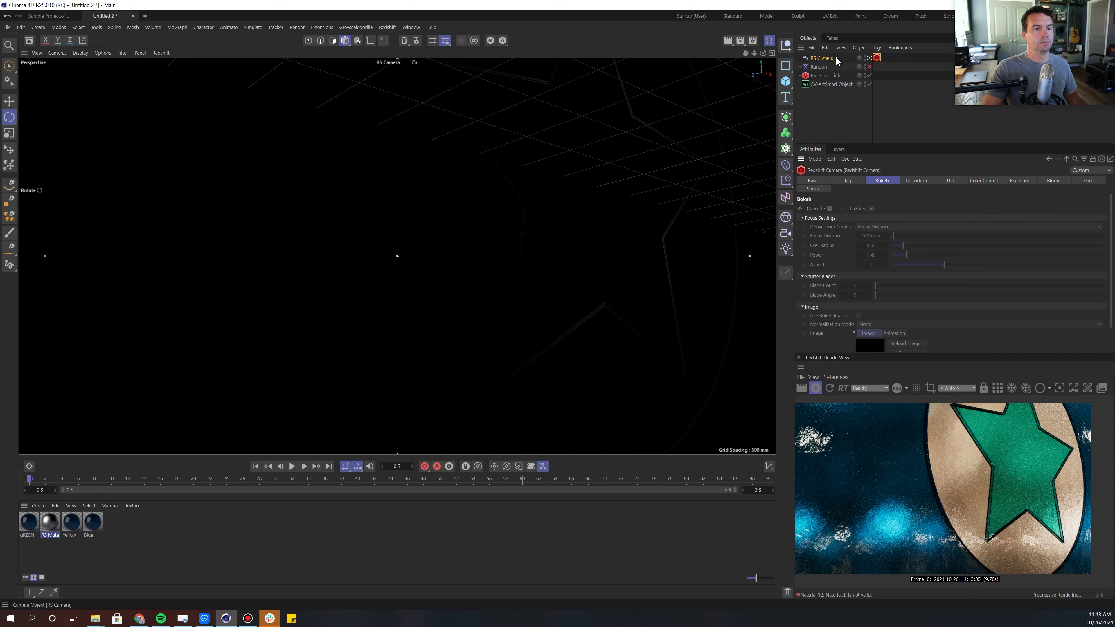
{"action": "left_click", "coordinate": [826, 58]}
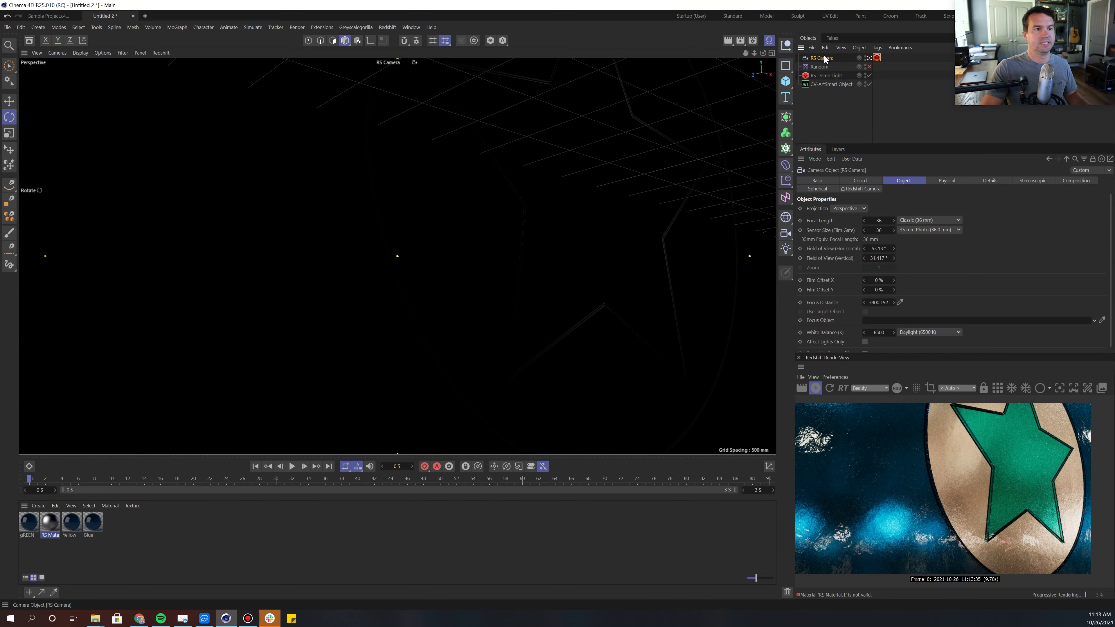
Step: Add a Depth AOV in the Redshift AOV Manager with Full filter and Z Normalized depth mode
{"action": "left_click", "coordinate": [389, 27]}
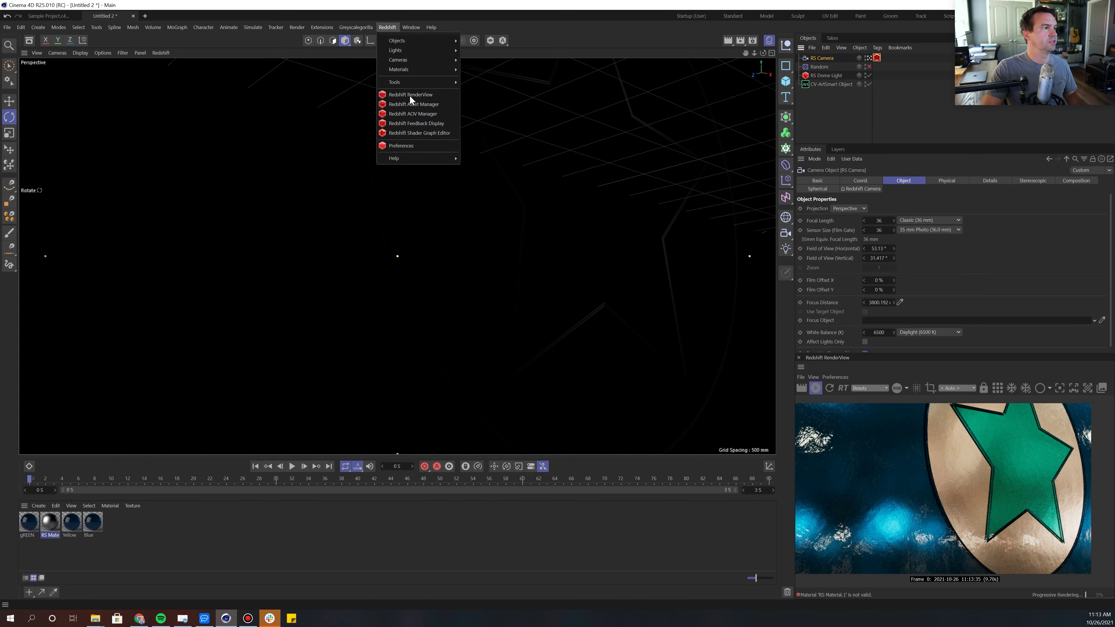
{"action": "left_click", "coordinate": [408, 115]}
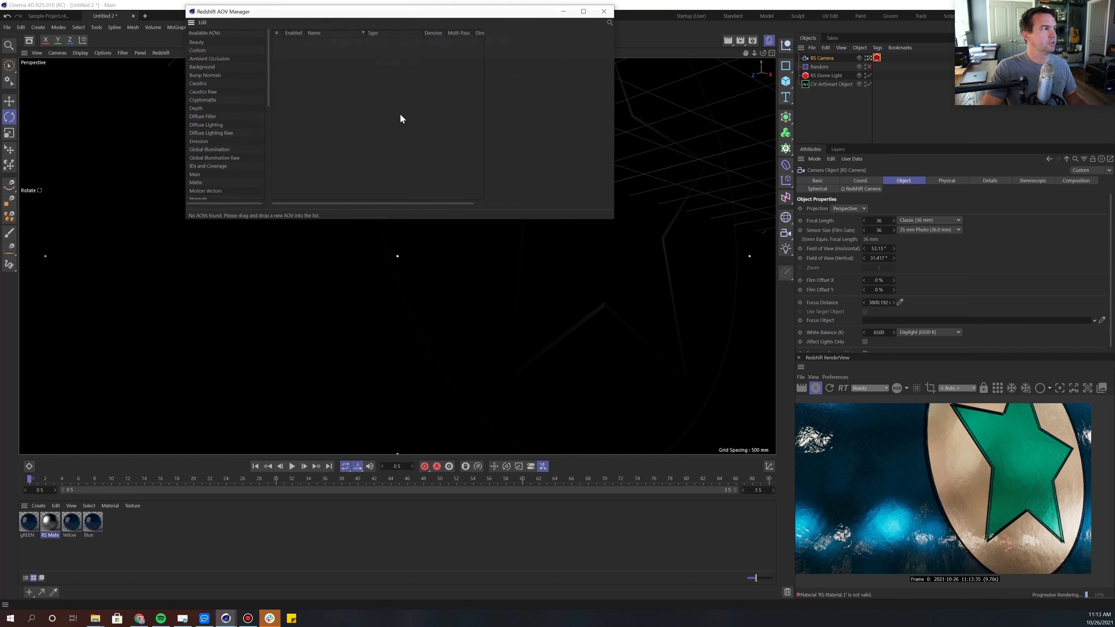
{"action": "left_click_drag", "start_coordinate": [196, 110], "coordinate": [403, 106]}
{"action": "left_click", "coordinate": [336, 42]}
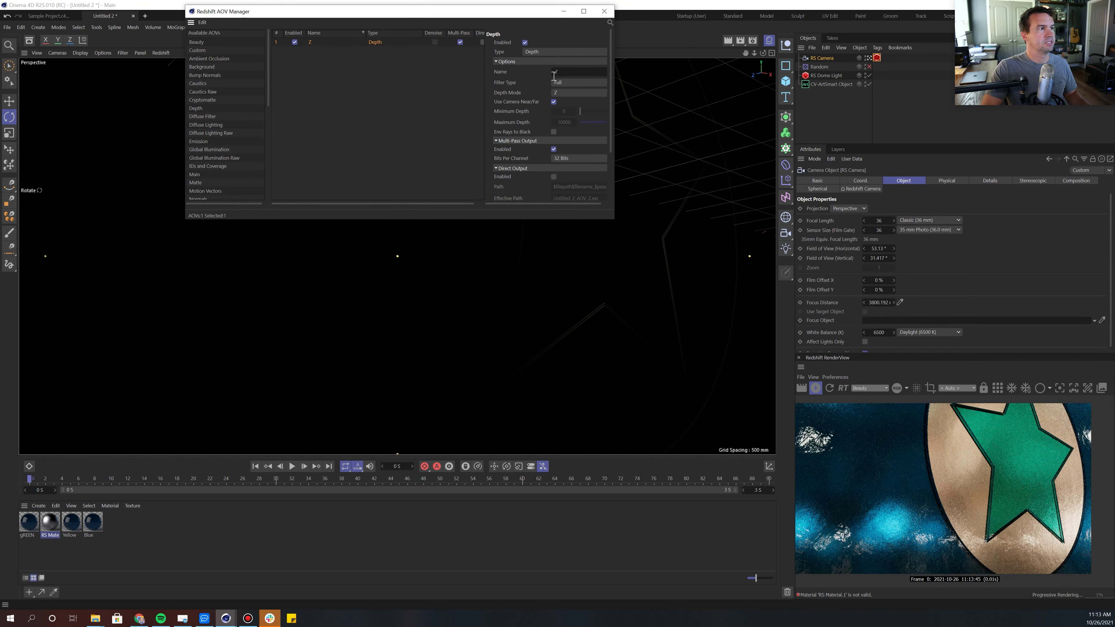
{"action": "left_click", "coordinate": [565, 81]}
{"action": "left_click", "coordinate": [547, 81]}
{"action": "left_click", "coordinate": [557, 92]}
{"action": "left_click", "coordinate": [568, 112]}
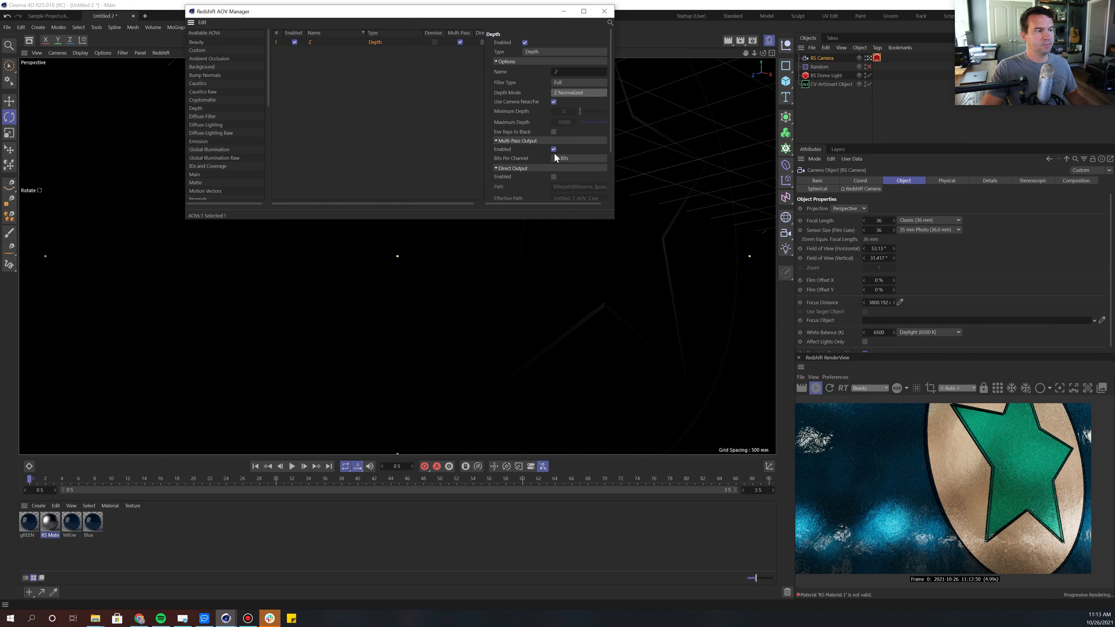
{"action": "mouse_move", "coordinate": [501, 274]}
{"action": "left_mouse_down"}
{"action": "mouse_move", "coordinate": [537, 282]}
{"action": "mouse_move", "coordinate": [522, 299]}
{"action": "mouse_move", "coordinate": [509, 293]}
{"action": "left_mouse_up"}
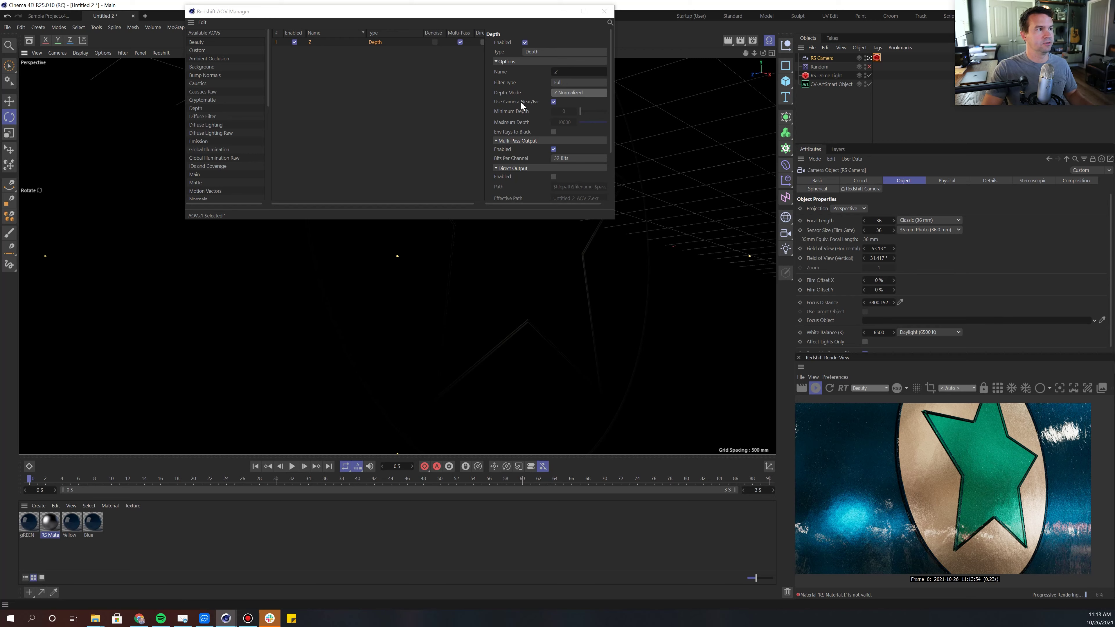
Step: Turn off Use Camera Near/Far and set the depth range from 3000 to about 12450
{"action": "left_click", "coordinate": [553, 102]}
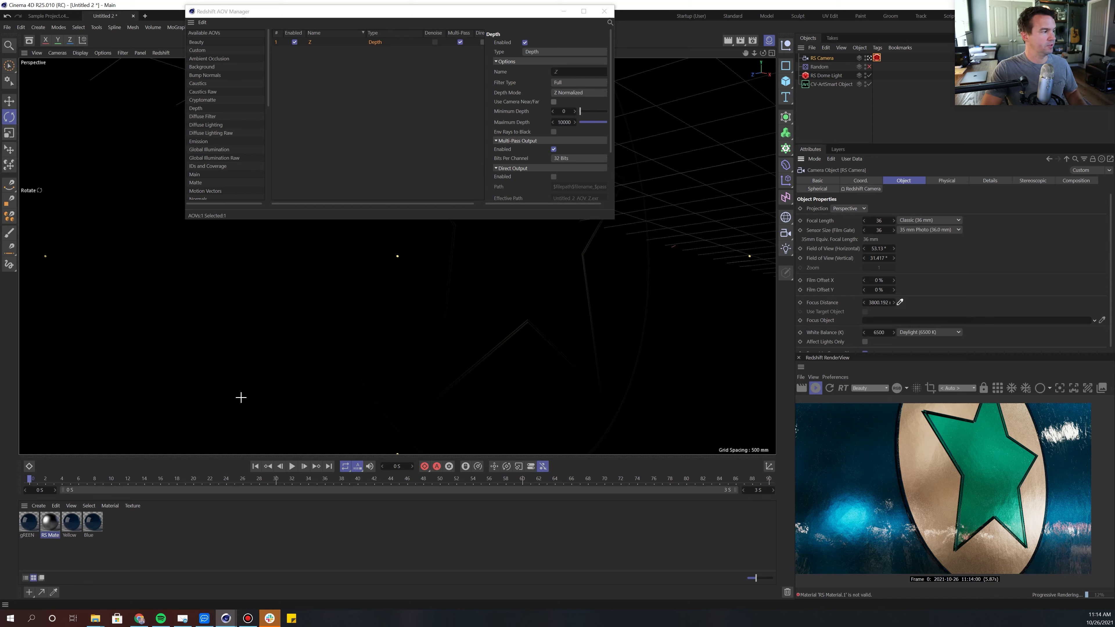
{"action": "left_click", "coordinate": [37, 447]}
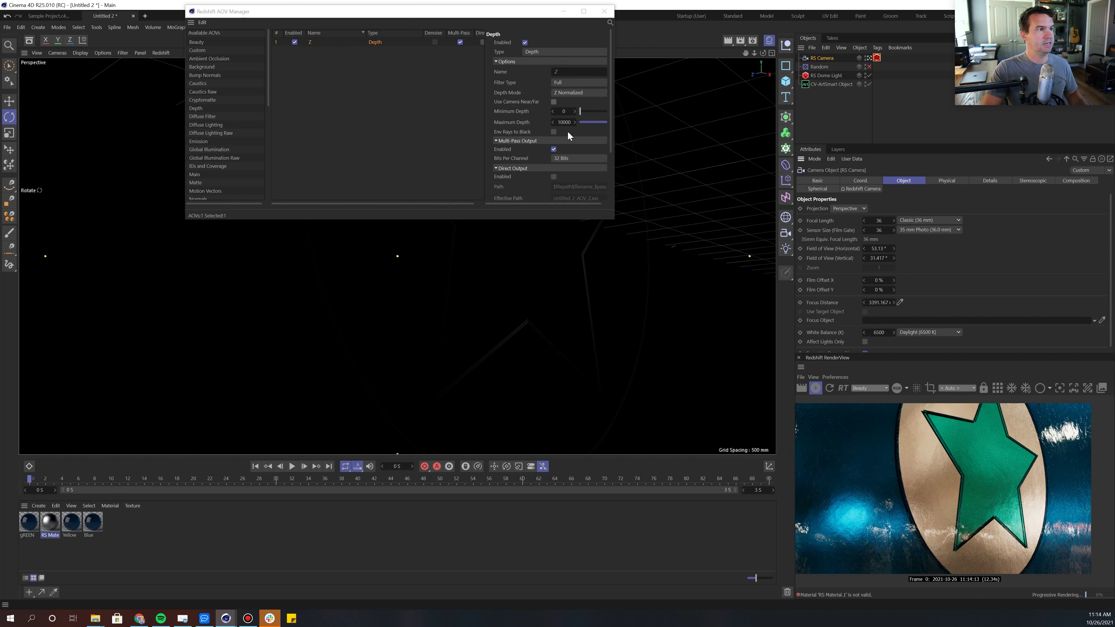
{"action": "left_click", "coordinate": [566, 112]}
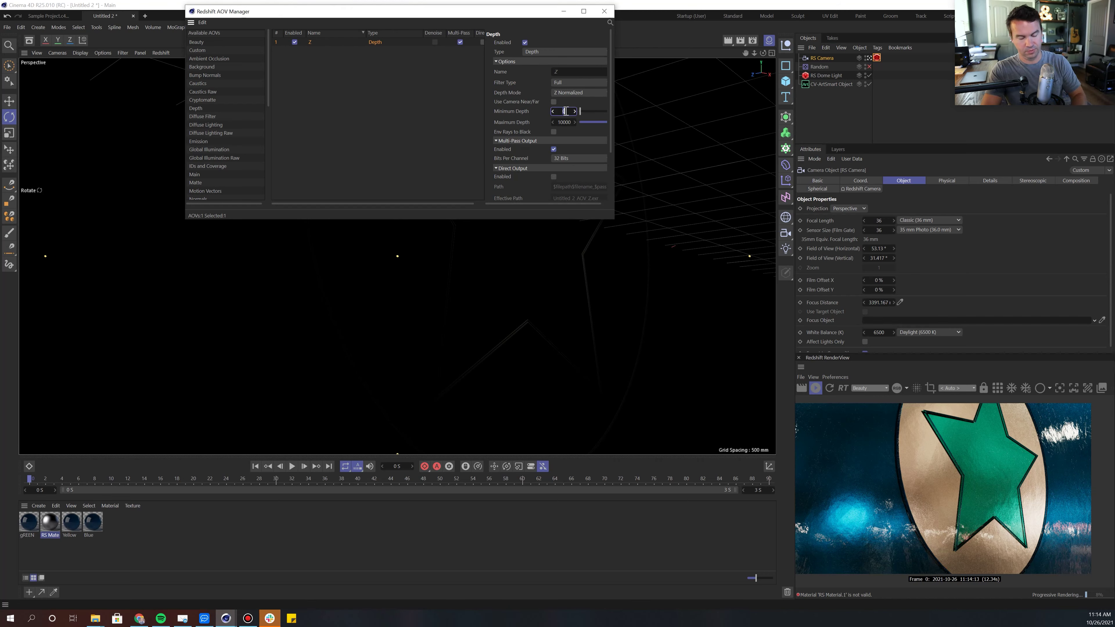
{"action": "type", "text": "3000"}
{"action": "key", "text": "Return"}
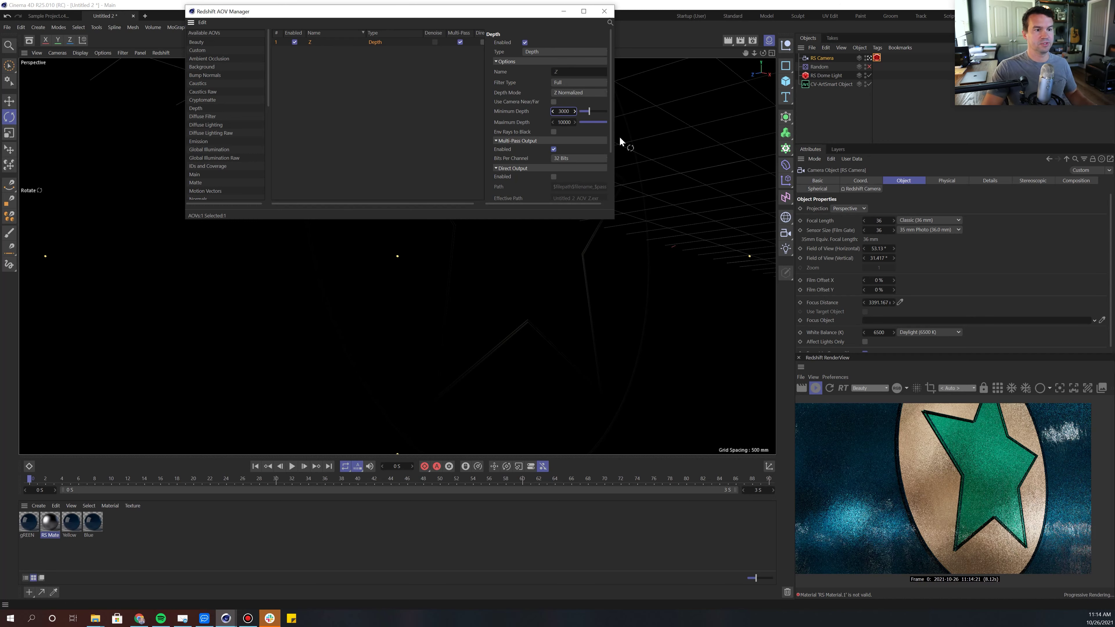
{"action": "left_click", "coordinate": [900, 303]}
{"action": "left_click", "coordinate": [766, 90]}
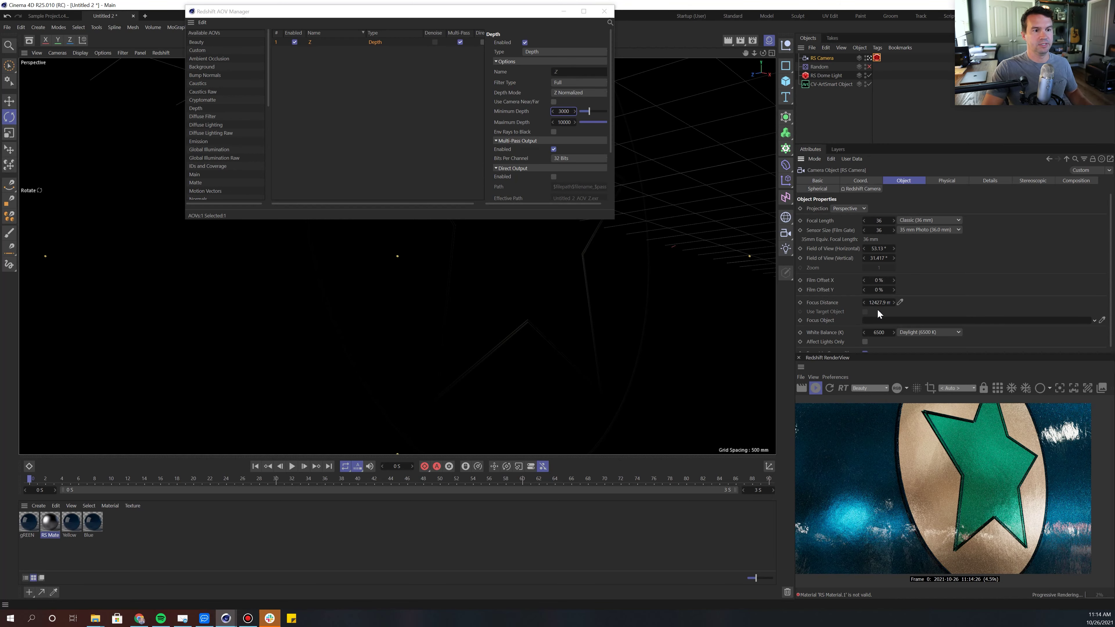
{"action": "left_click", "coordinate": [564, 122]}
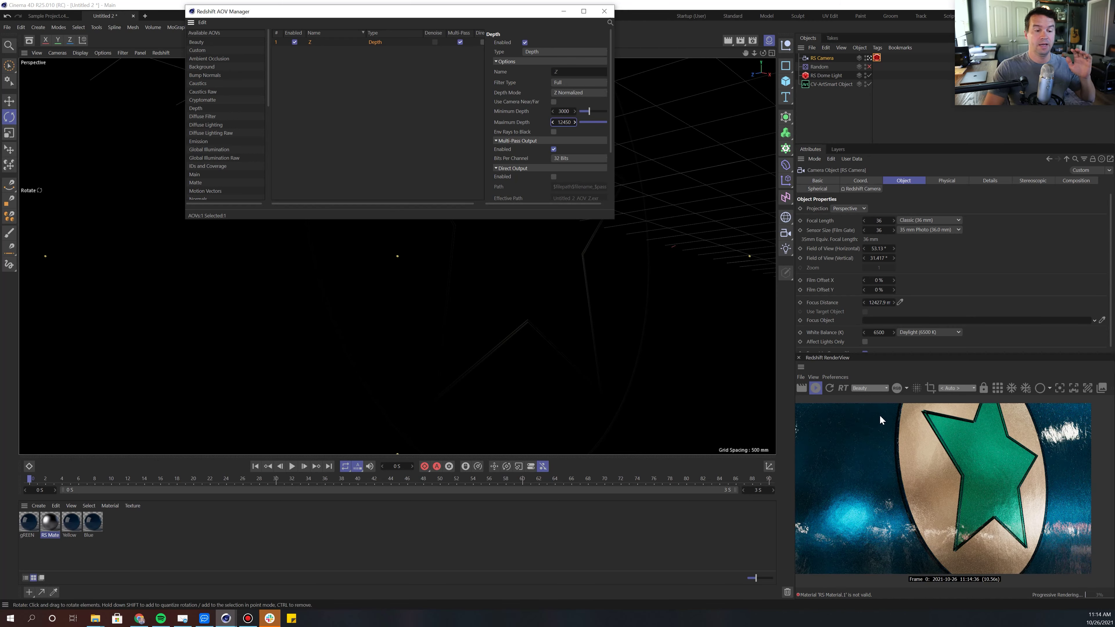
{"action": "left_click", "coordinate": [868, 388]}
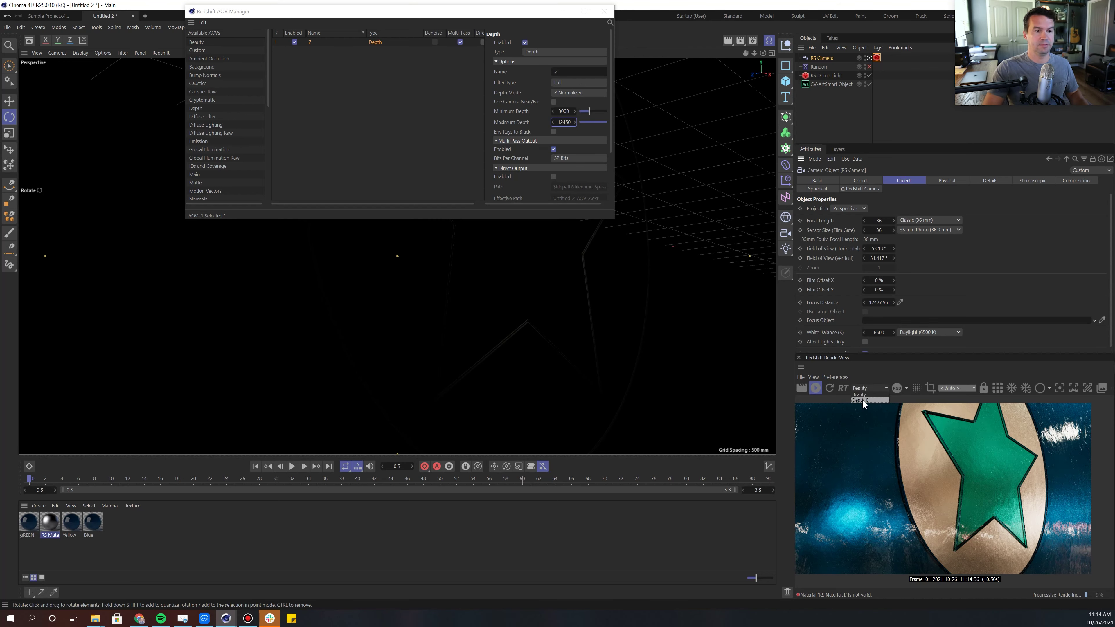
Step: Show the Depth pass in the RenderView with bucket rendering, moving the AOV Manager aside
{"action": "left_click", "coordinate": [862, 399]}
{"action": "left_click", "coordinate": [1000, 389]}
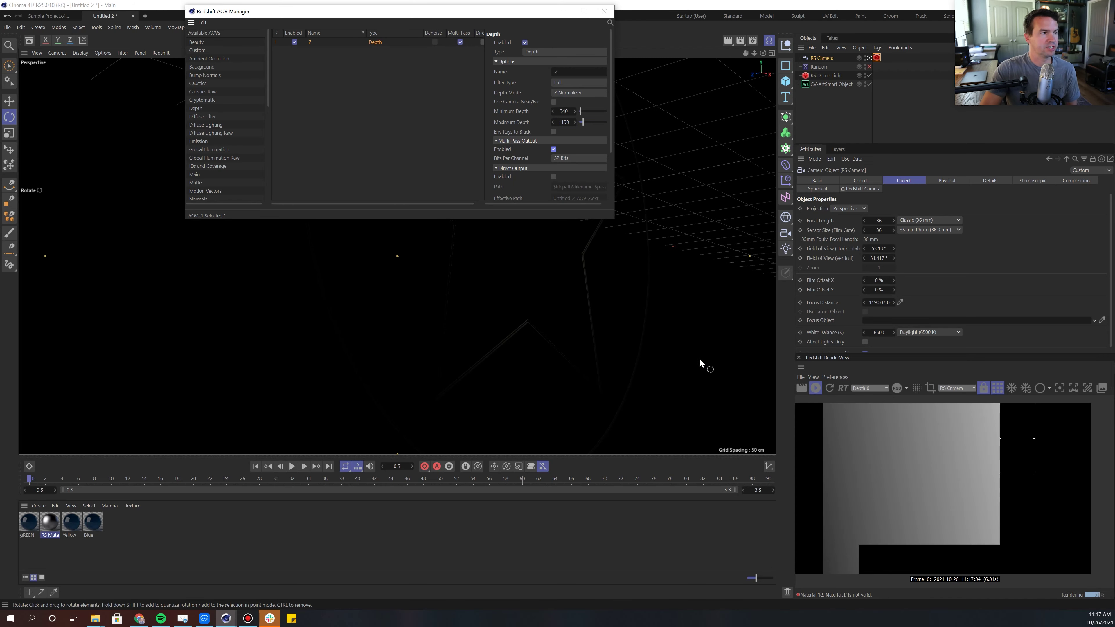
{"action": "left_click_drag", "start_coordinate": [333, 12], "coordinate": [324, 106]}
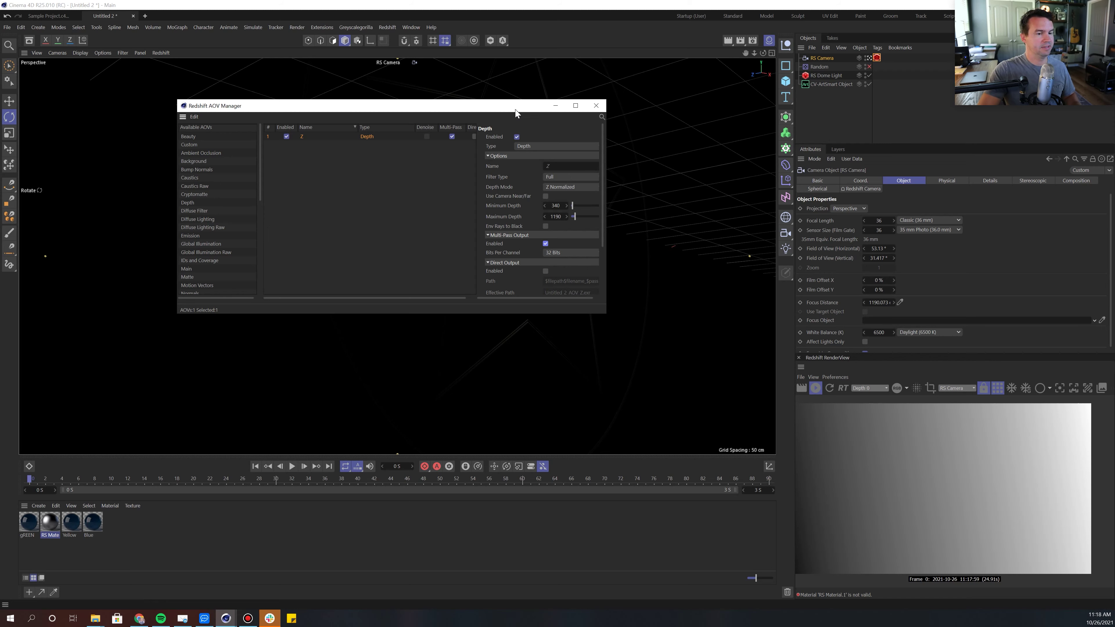
{"action": "left_click_drag", "start_coordinate": [516, 111], "coordinate": [532, 144]}
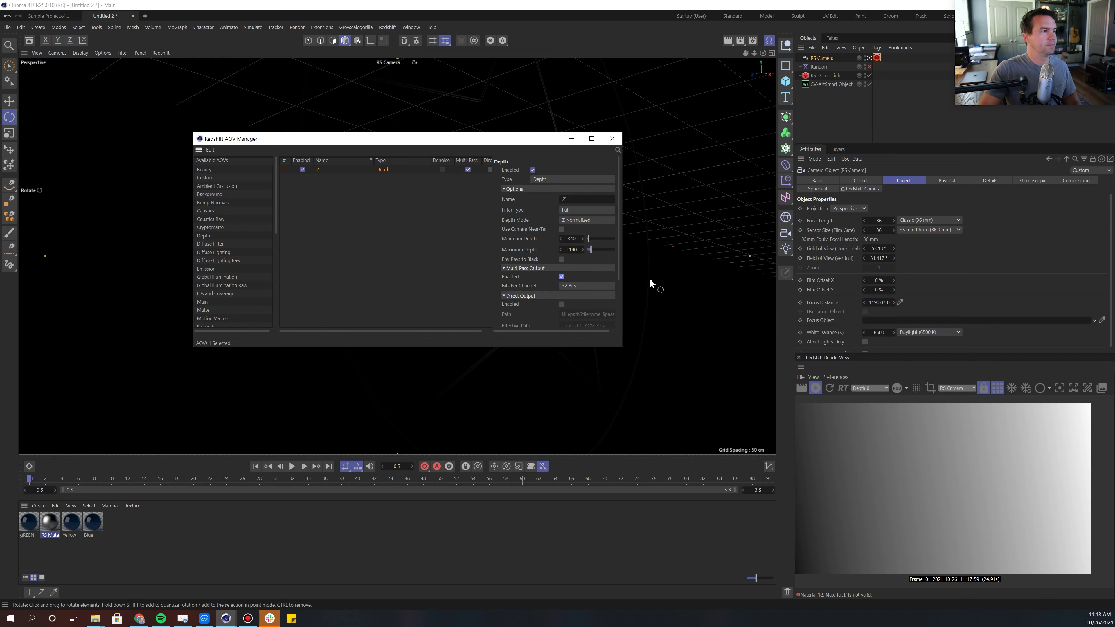
{"action": "left_click_drag", "start_coordinate": [539, 140], "coordinate": [583, 150]}
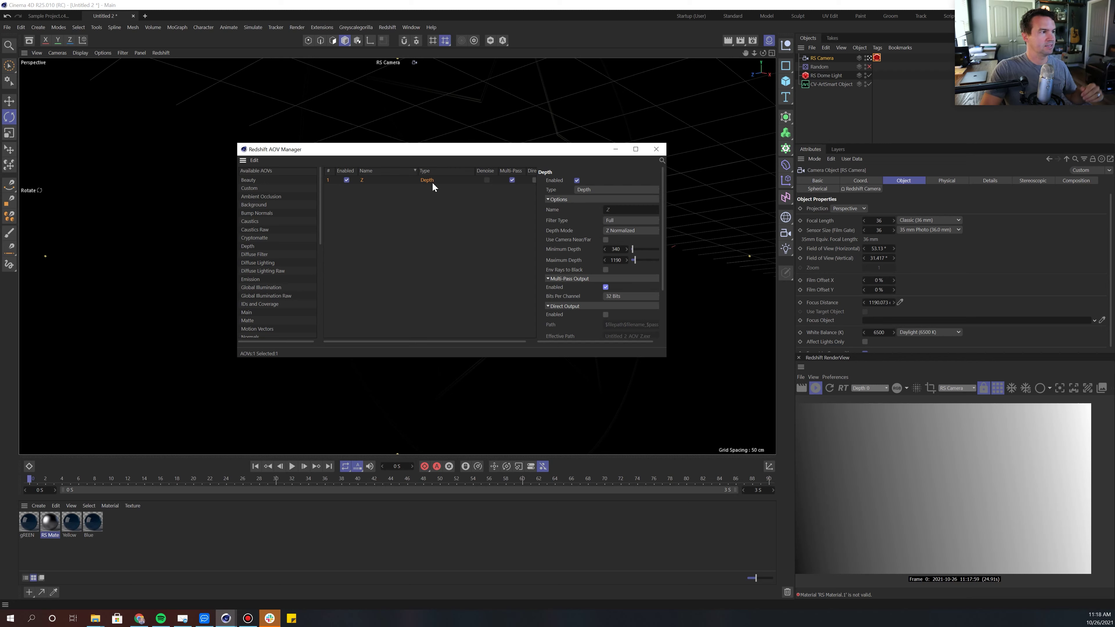
{"action": "left_click_drag", "start_coordinate": [439, 154], "coordinate": [457, 173]}
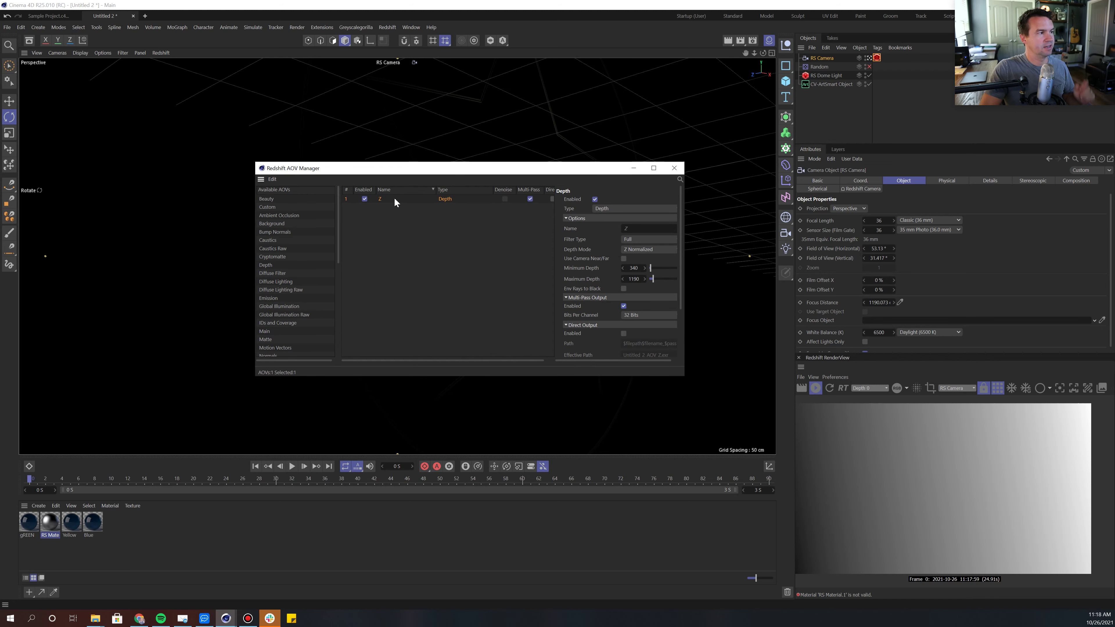
Step: Check the Render Settings' Multi-Pass and Save pages, keeping PSD as the multi-pass format
{"action": "left_click", "coordinate": [752, 42]}
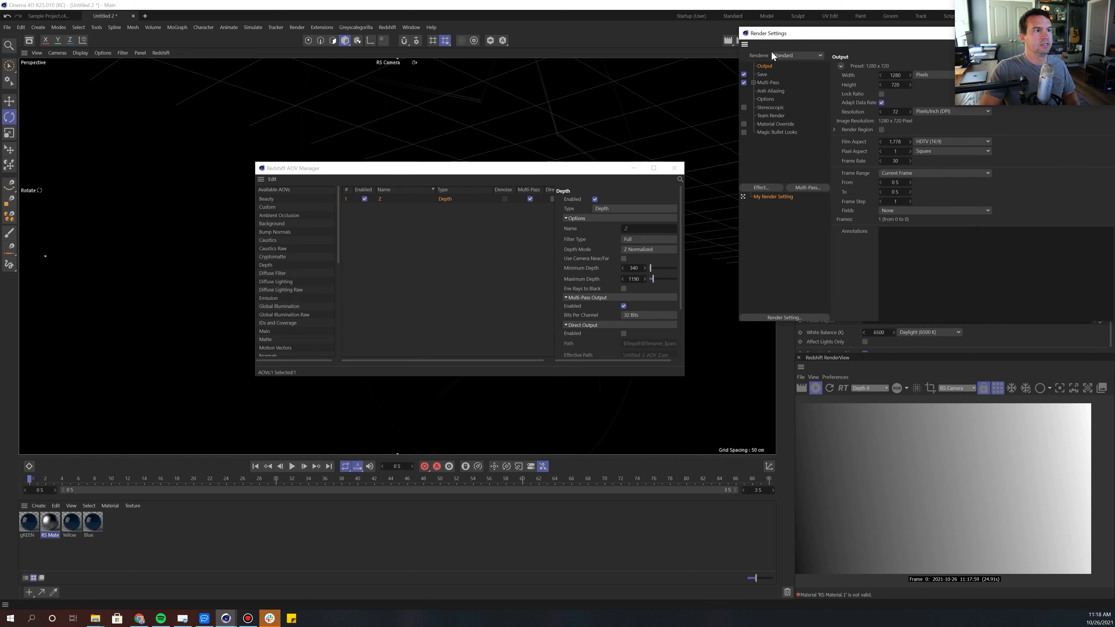
{"action": "left_click_drag", "start_coordinate": [771, 32], "coordinate": [674, 57]}
{"action": "left_click", "coordinate": [670, 106]}
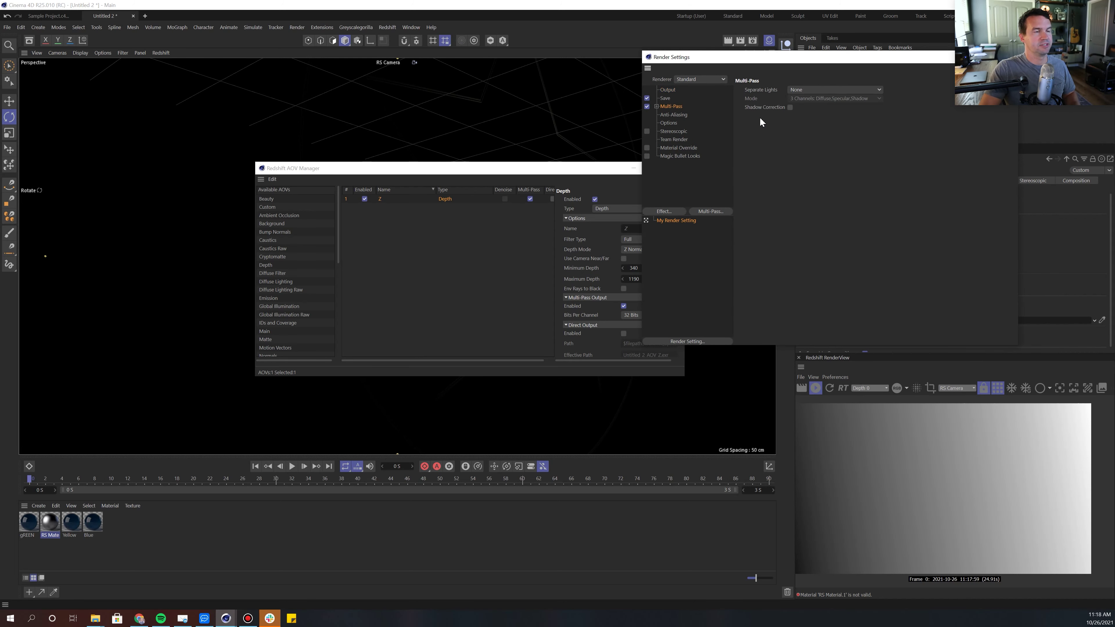
{"action": "left_click", "coordinate": [665, 98]}
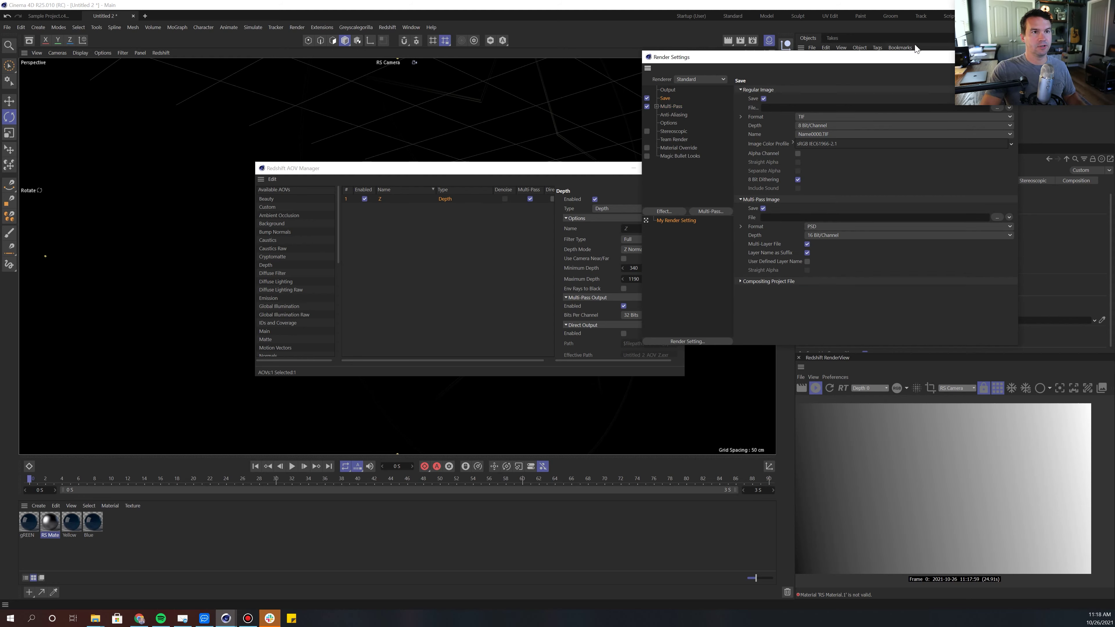
{"action": "left_click_drag", "start_coordinate": [919, 61], "coordinate": [786, 90]}
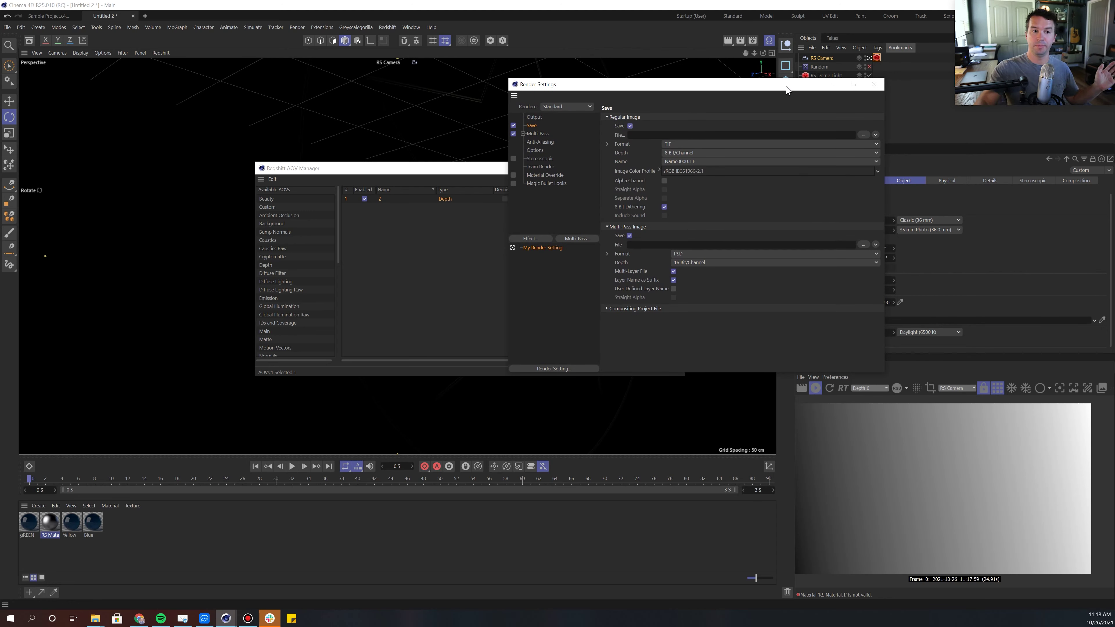
{"action": "left_click_drag", "start_coordinate": [786, 88], "coordinate": [758, 119]}
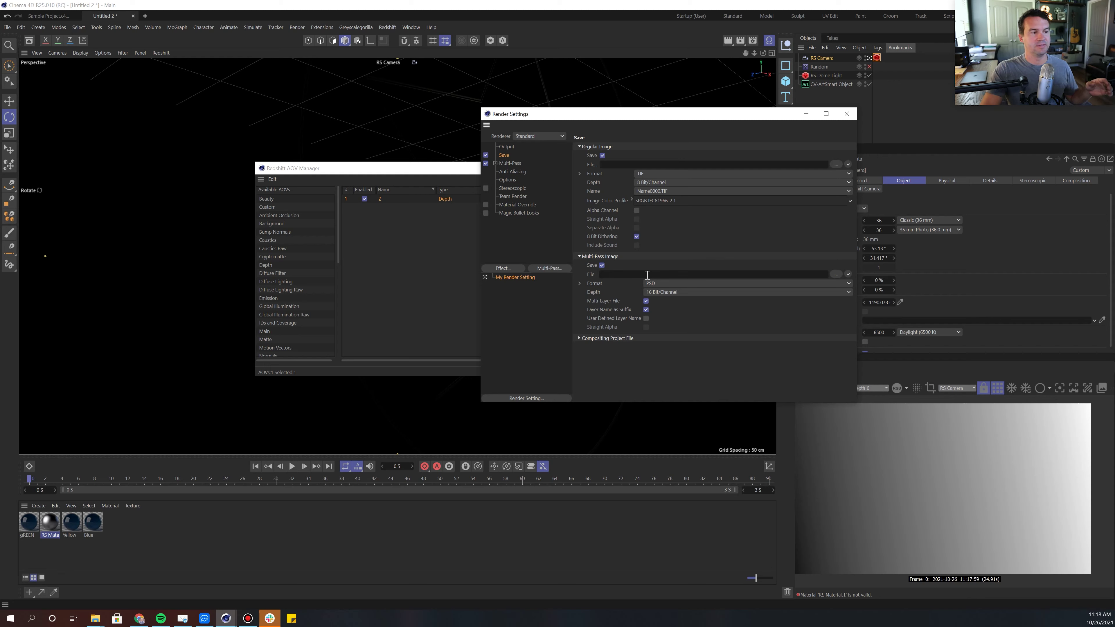
{"action": "left_click", "coordinate": [732, 283]}
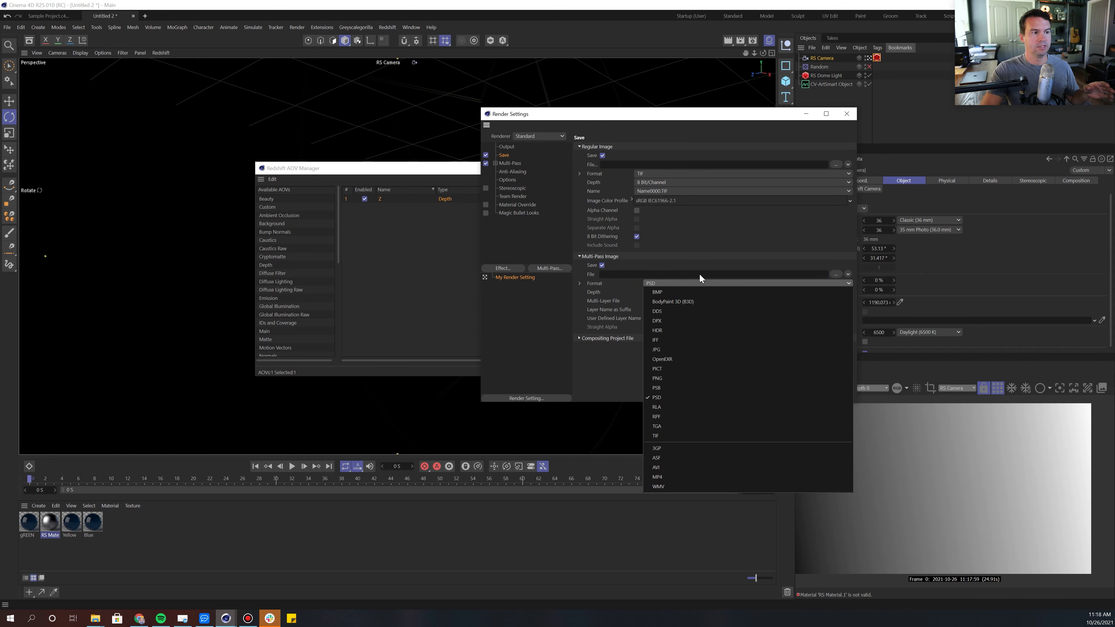
{"action": "left_click", "coordinate": [702, 262]}
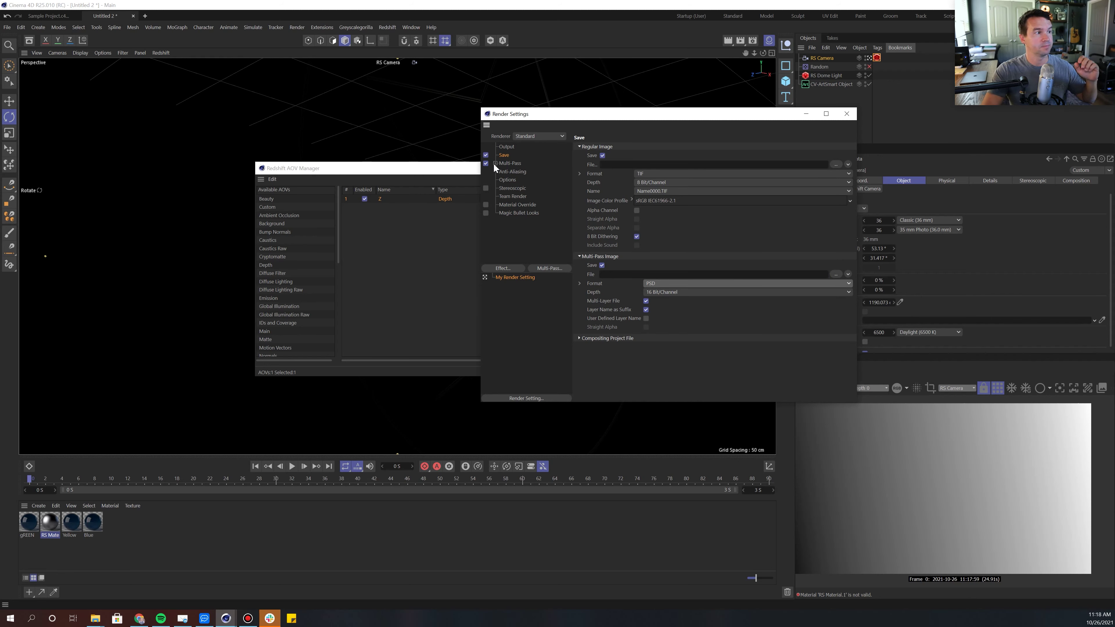
{"action": "left_click", "coordinate": [507, 148]}
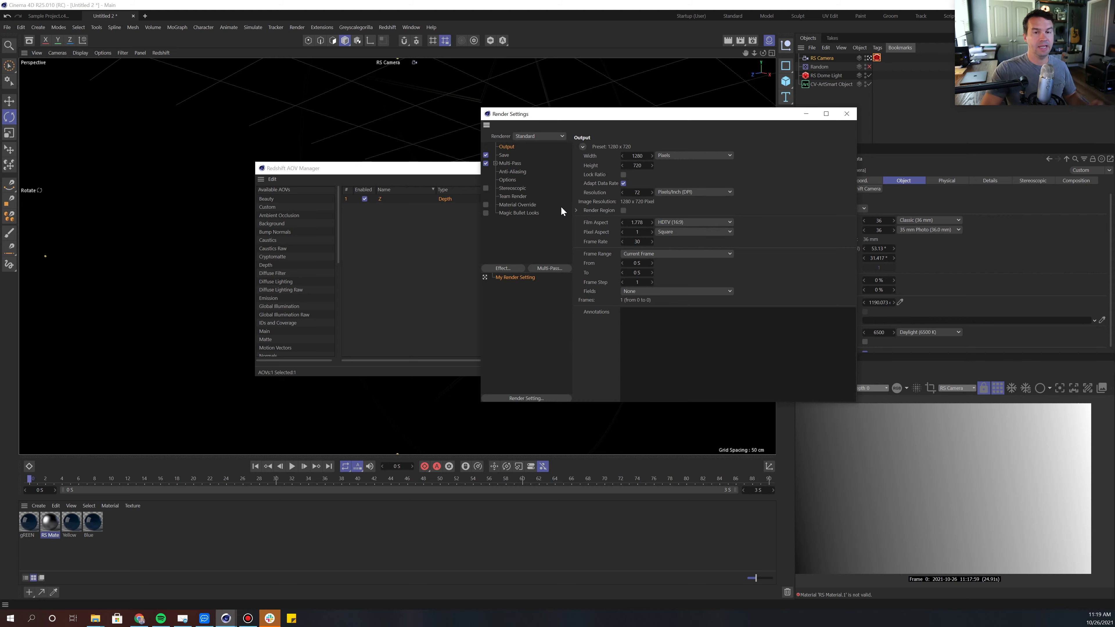
{"action": "left_click_drag", "start_coordinate": [657, 115], "coordinate": [590, 117]}
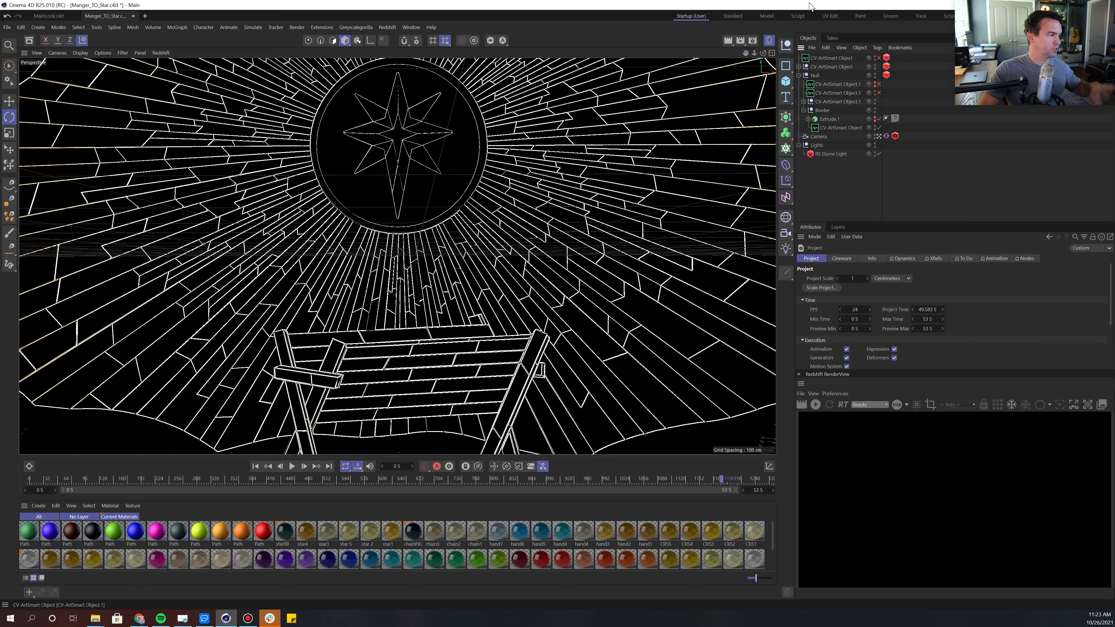
Step: Delete the twelve old Path materials from the Material Manager
{"action": "left_click", "coordinate": [263, 531]}
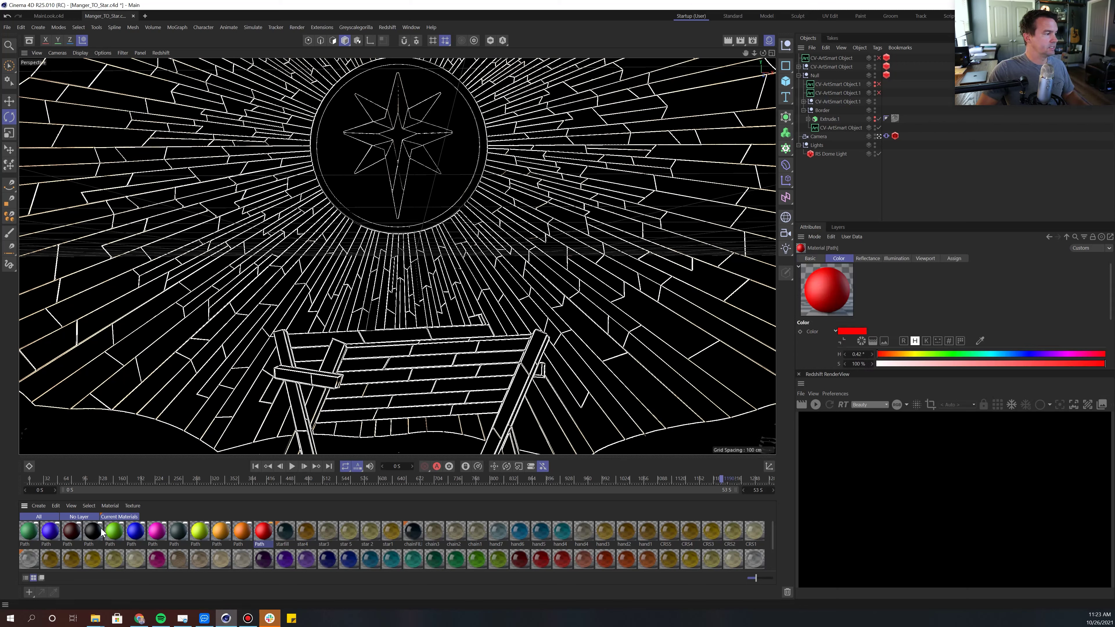
{"action": "left_click", "coordinate": [28, 531], "text": "shift"}
{"action": "key", "text": "Delete"}
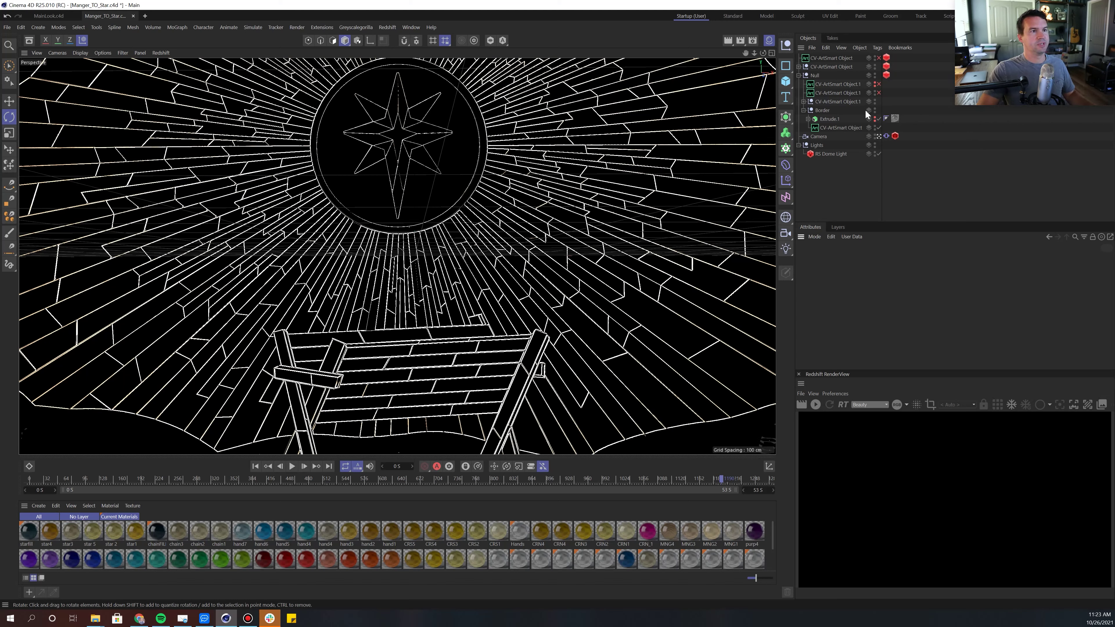
Step: Enable CV-ArtSmart Object.1 and create a new set of materials for its artwork
{"action": "left_click", "coordinate": [832, 59]}
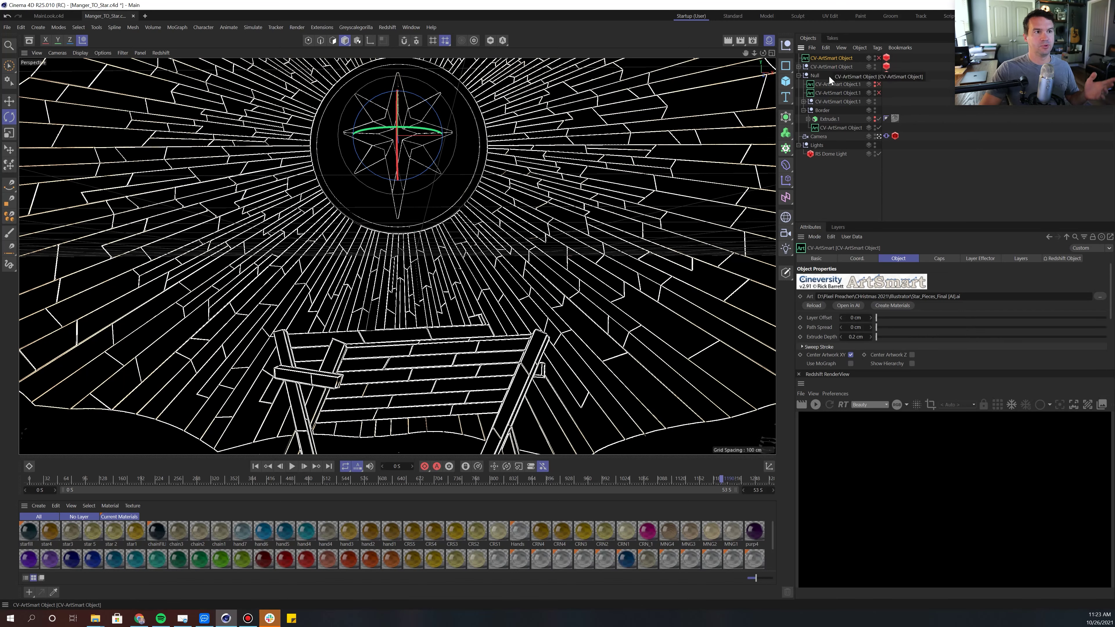
{"action": "left_click", "coordinate": [821, 110]}
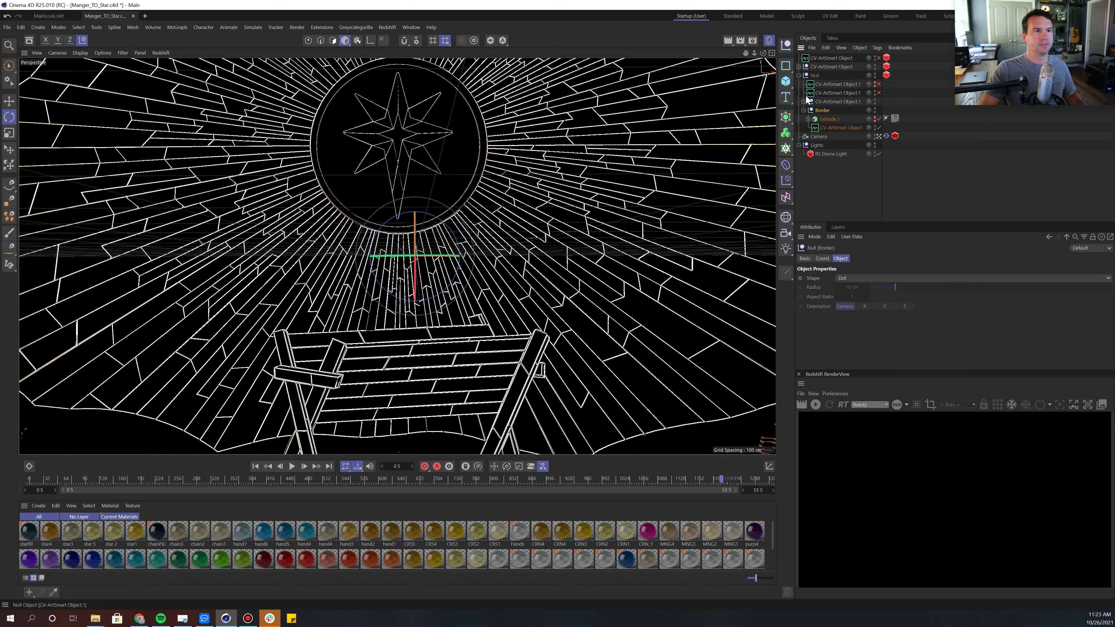
{"action": "left_click", "coordinate": [820, 93]}
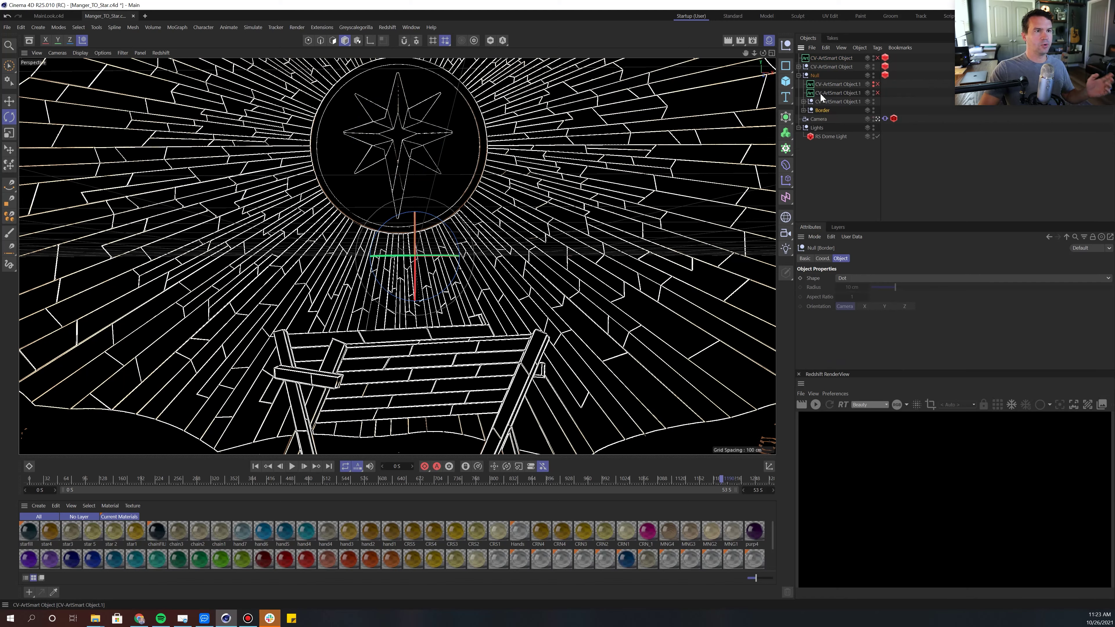
{"action": "left_click", "coordinate": [877, 93]}
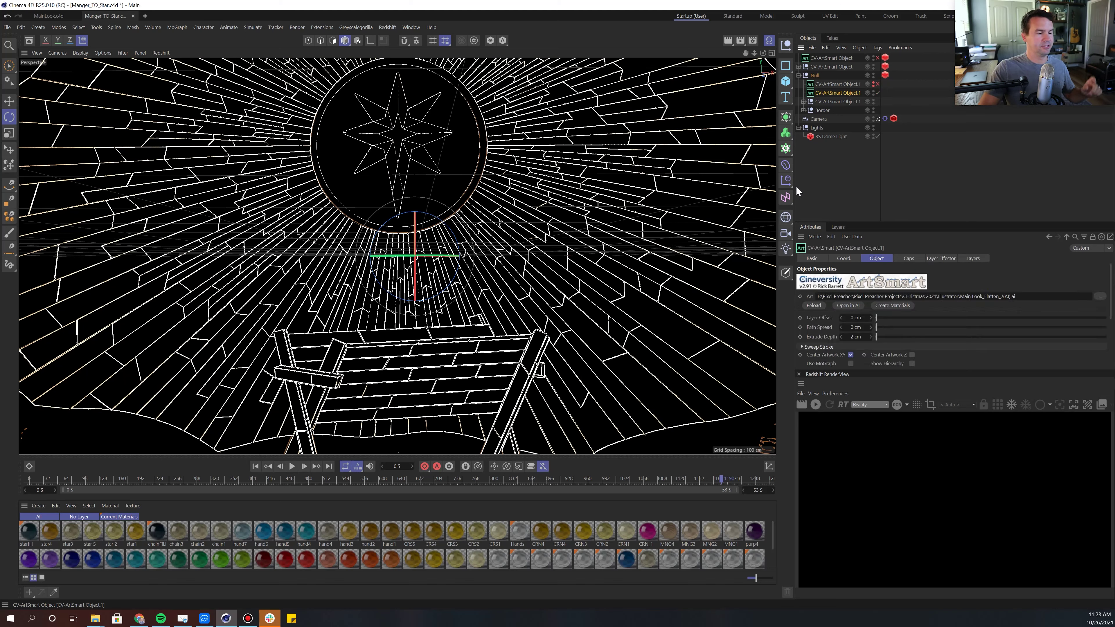
{"action": "left_click", "coordinate": [893, 305]}
{"action": "left_click", "coordinate": [973, 258]}
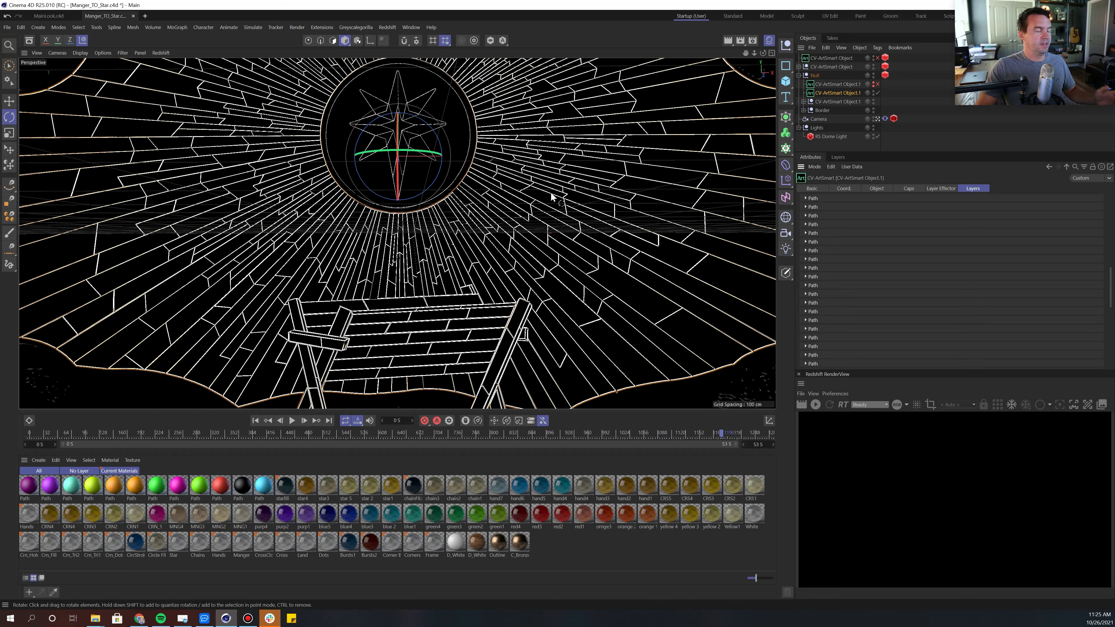
Step: Run an IPR Redshift render while orbiting and zooming close onto the star medallion
{"action": "left_click_drag", "start_coordinate": [549, 190], "coordinate": [715, 336], "text": "alt"}
{"action": "left_click", "coordinate": [815, 404]}
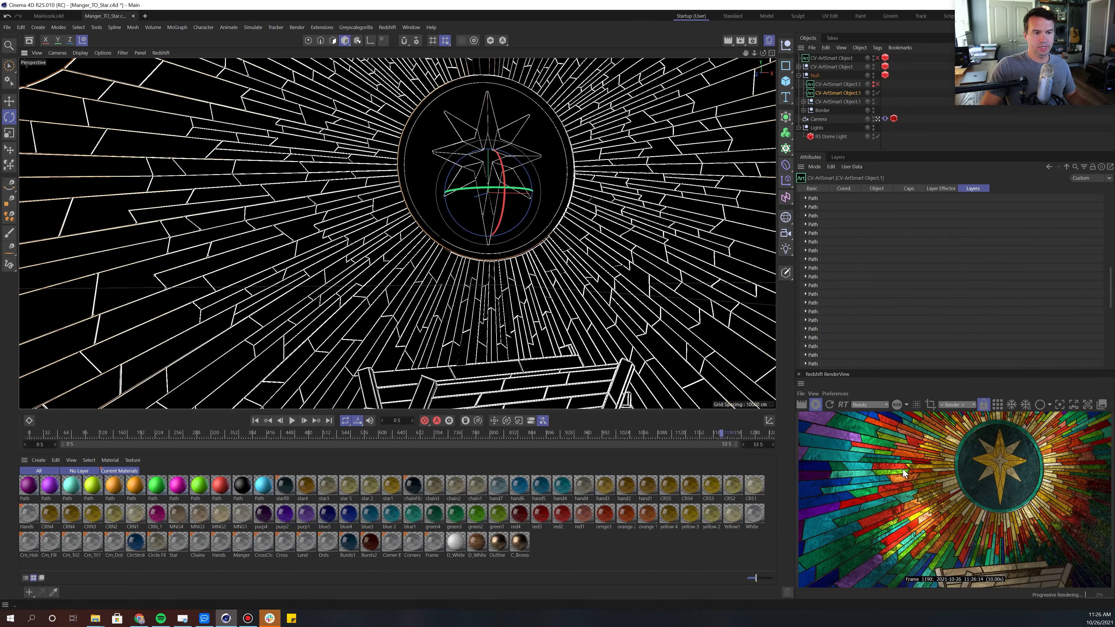
{"action": "left_click_drag", "start_coordinate": [532, 217], "coordinate": [419, 255], "text": "alt"}
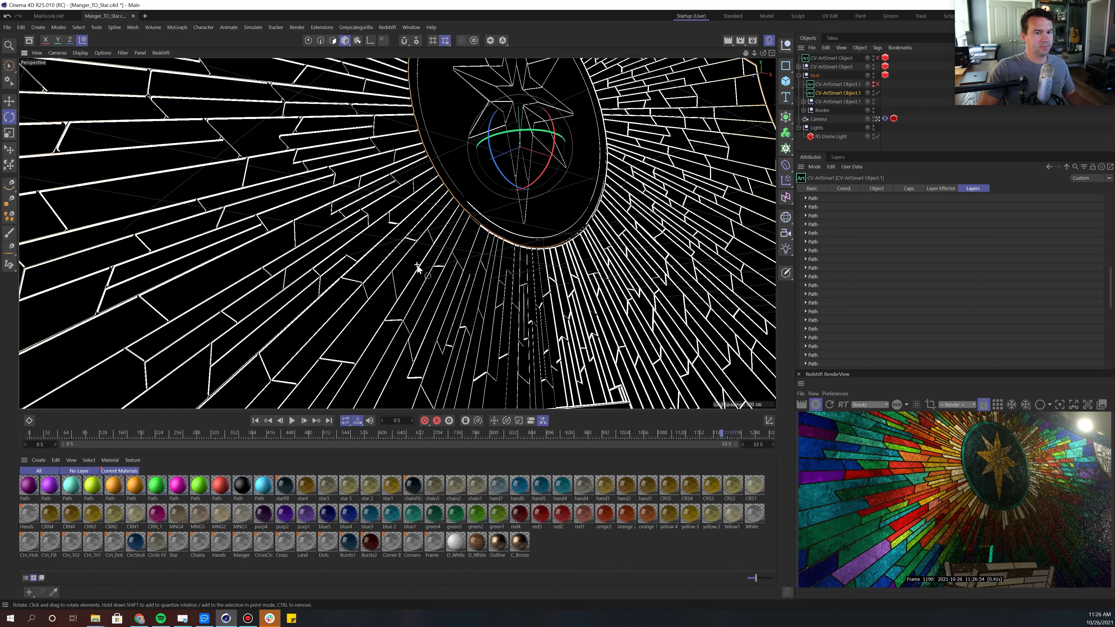
{"action": "left_click_drag", "start_coordinate": [455, 175], "coordinate": [486, 238], "text": "alt"}
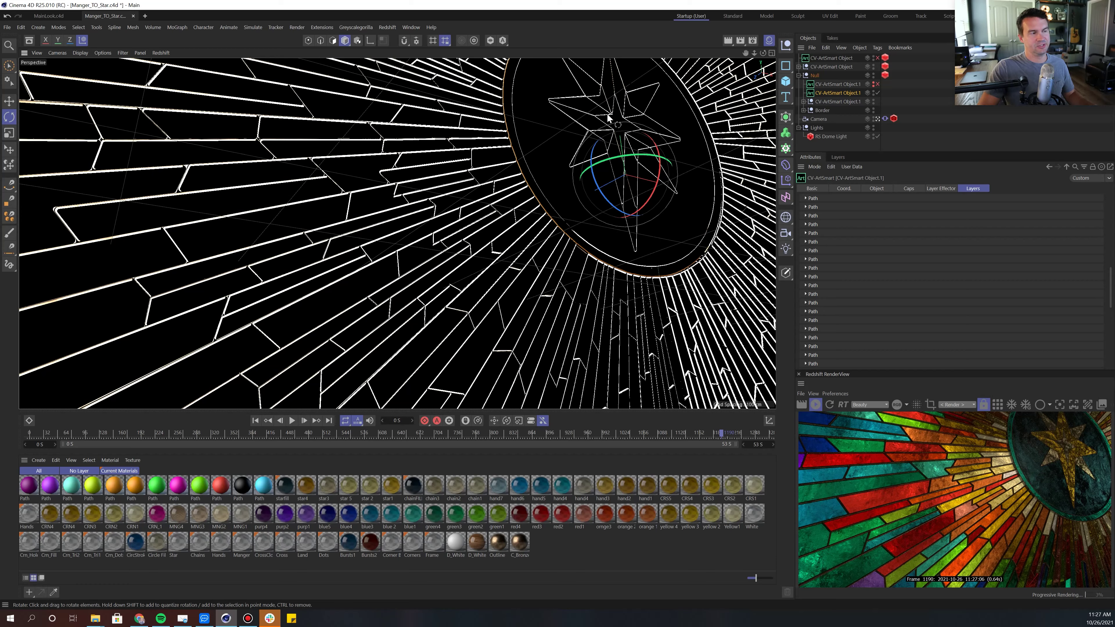
{"action": "scroll", "coordinate": [652, 157], "scroll_direction": "up", "scroll_amount": 8}
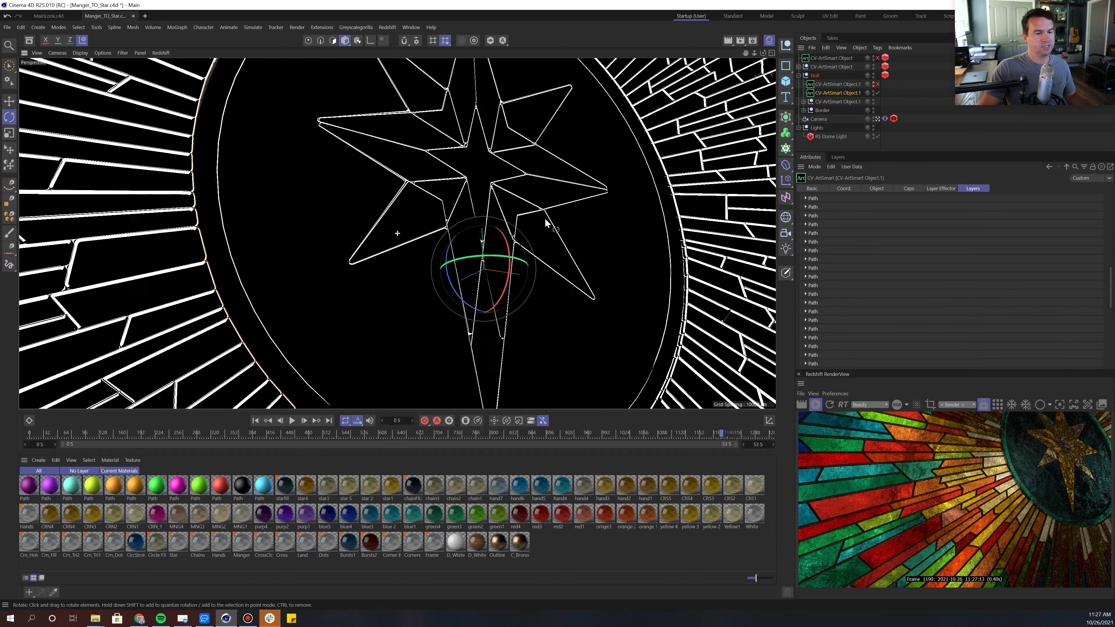
{"action": "scroll", "coordinate": [546, 222], "scroll_direction": "up", "scroll_amount": 1}
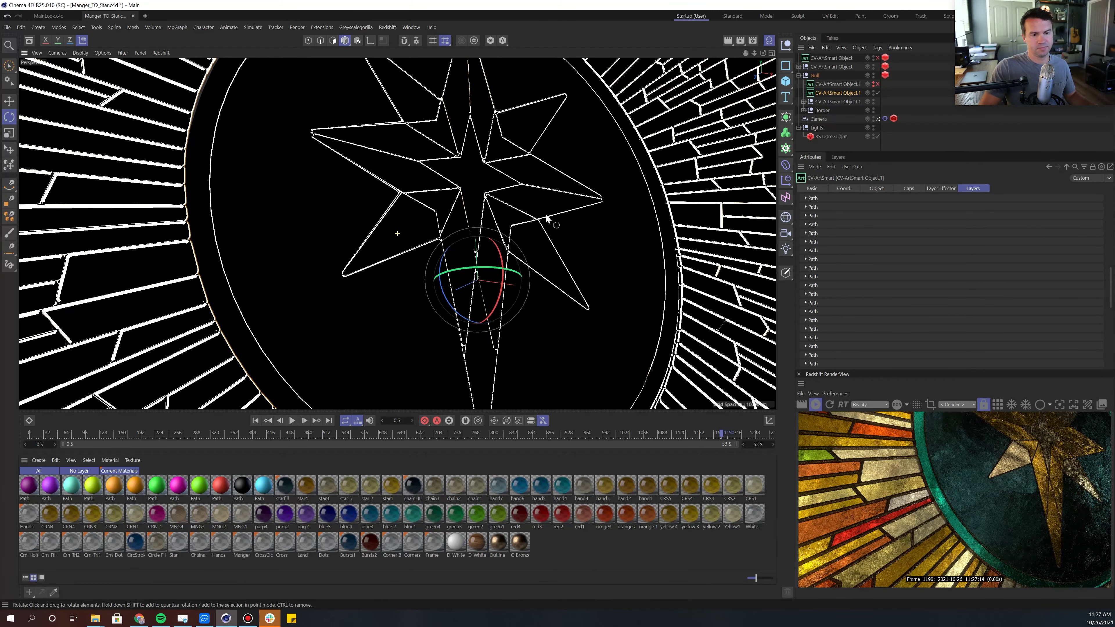
{"action": "left_click_drag", "start_coordinate": [659, 379], "coordinate": [494, 245], "text": "alt"}
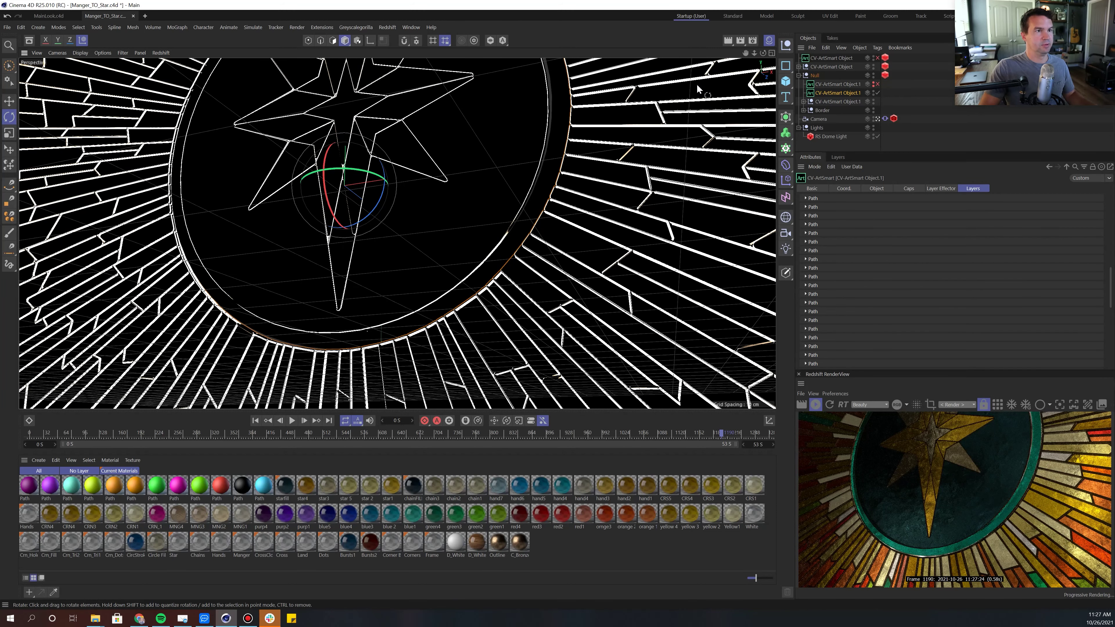
Step: Rotate the RS Dome Light about 8 degrees, then review the Redshift Camera tag's Bloom settings
{"action": "left_click", "coordinate": [820, 137]}
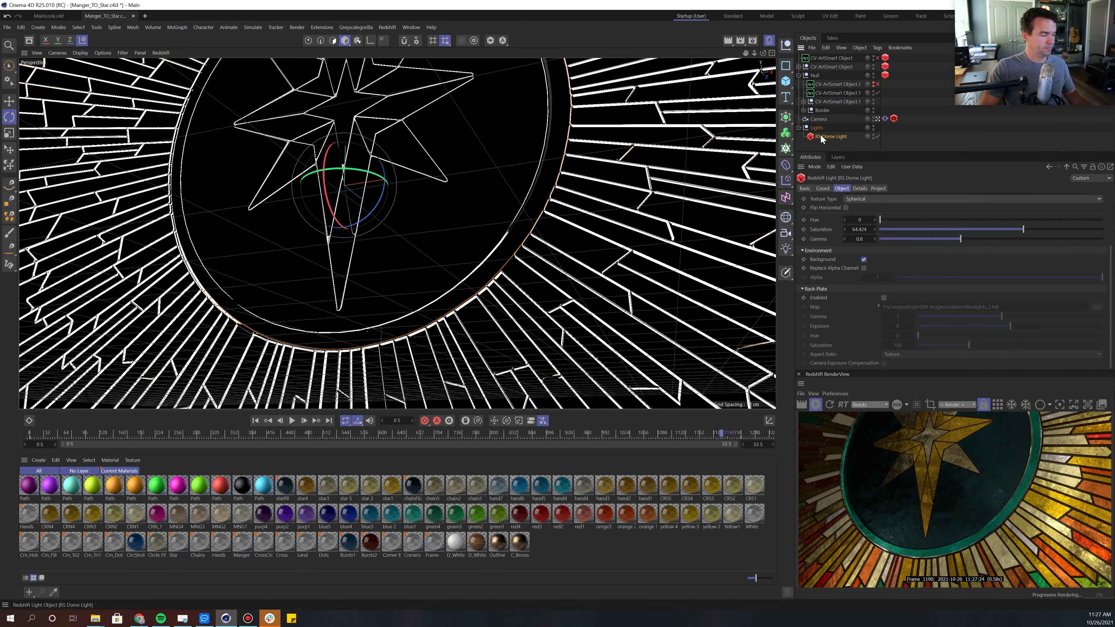
{"action": "left_click_drag", "start_coordinate": [393, 117], "coordinate": [475, 121]}
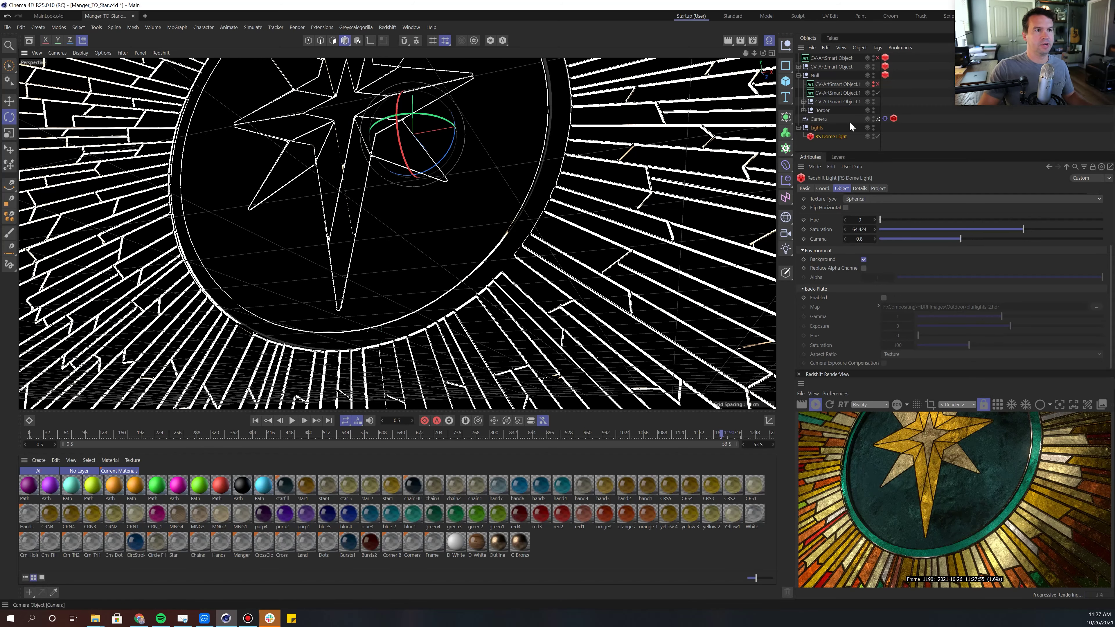
{"action": "left_click", "coordinate": [818, 118]}
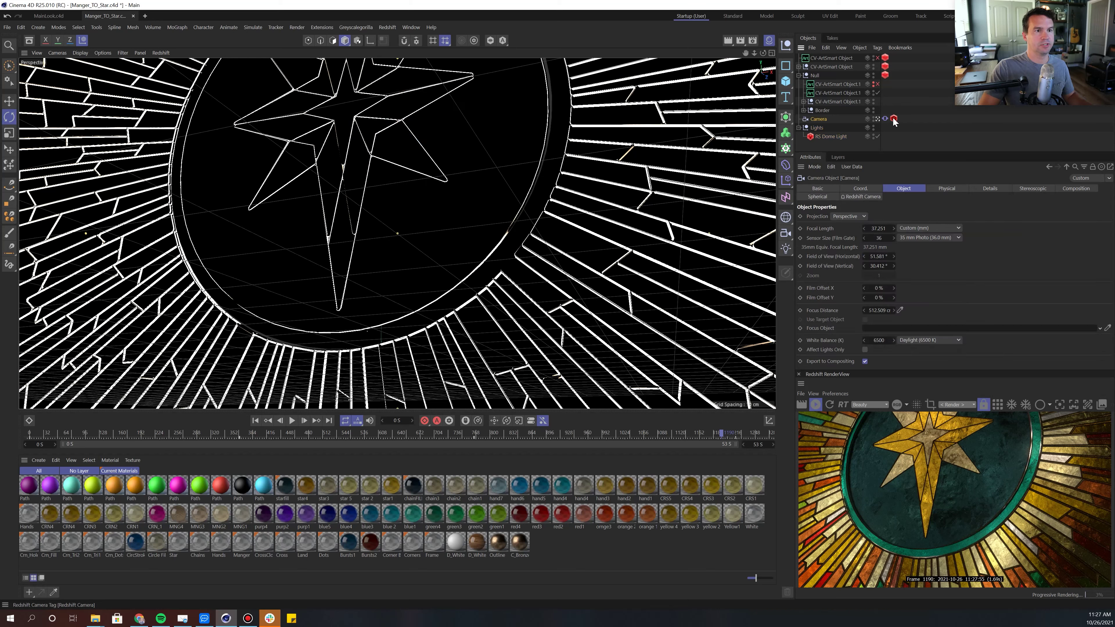
{"action": "left_click", "coordinate": [893, 119]}
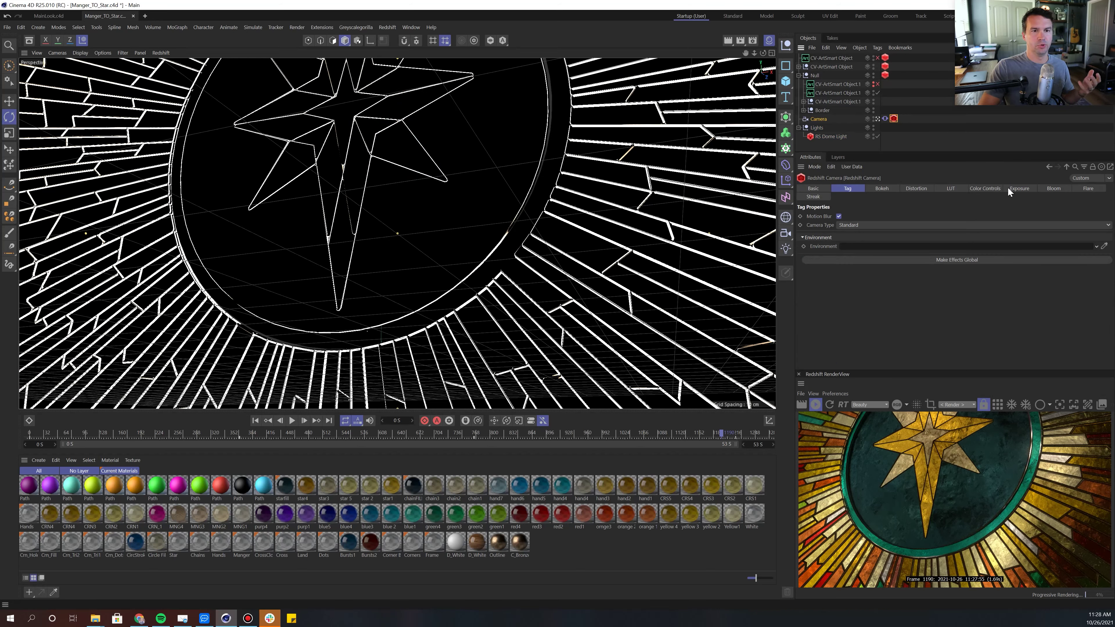
{"action": "left_click", "coordinate": [1052, 190]}
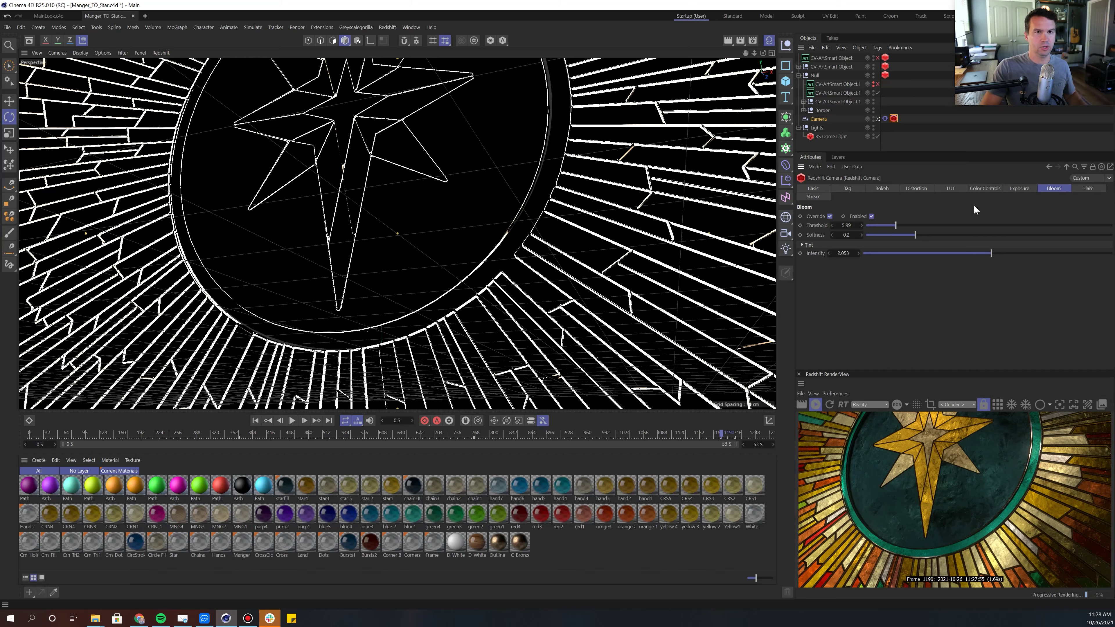
{"action": "left_click", "coordinate": [1021, 188]}
{"action": "left_click", "coordinate": [1048, 188]}
{"action": "left_click", "coordinate": [814, 197]}
{"action": "left_click", "coordinate": [1054, 188]}
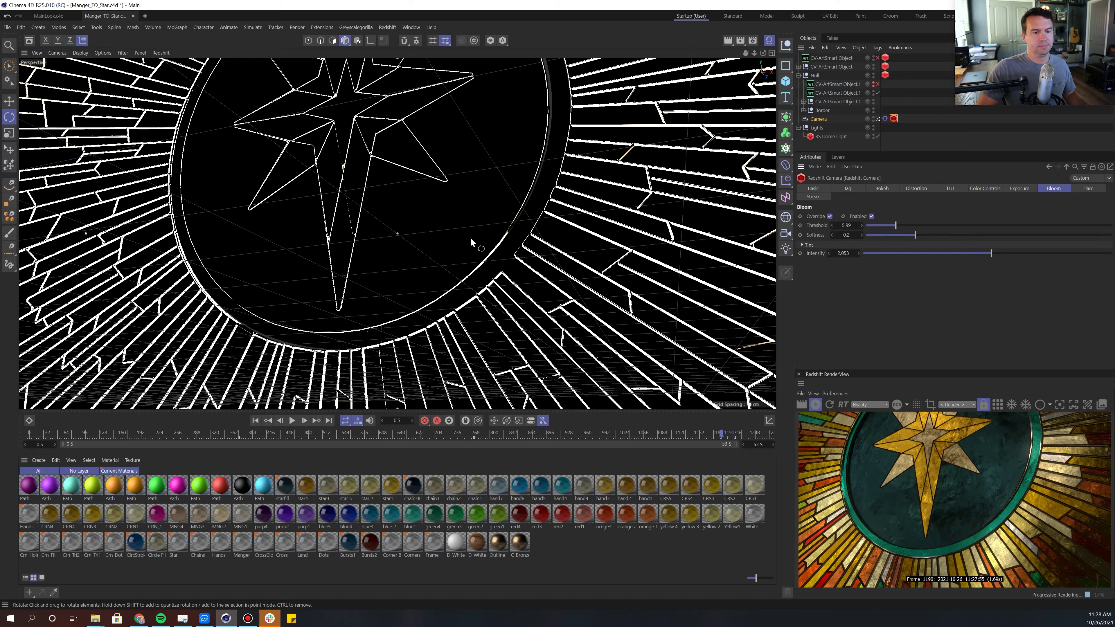
{"action": "left_click_drag", "start_coordinate": [466, 176], "coordinate": [602, 266], "text": "alt"}
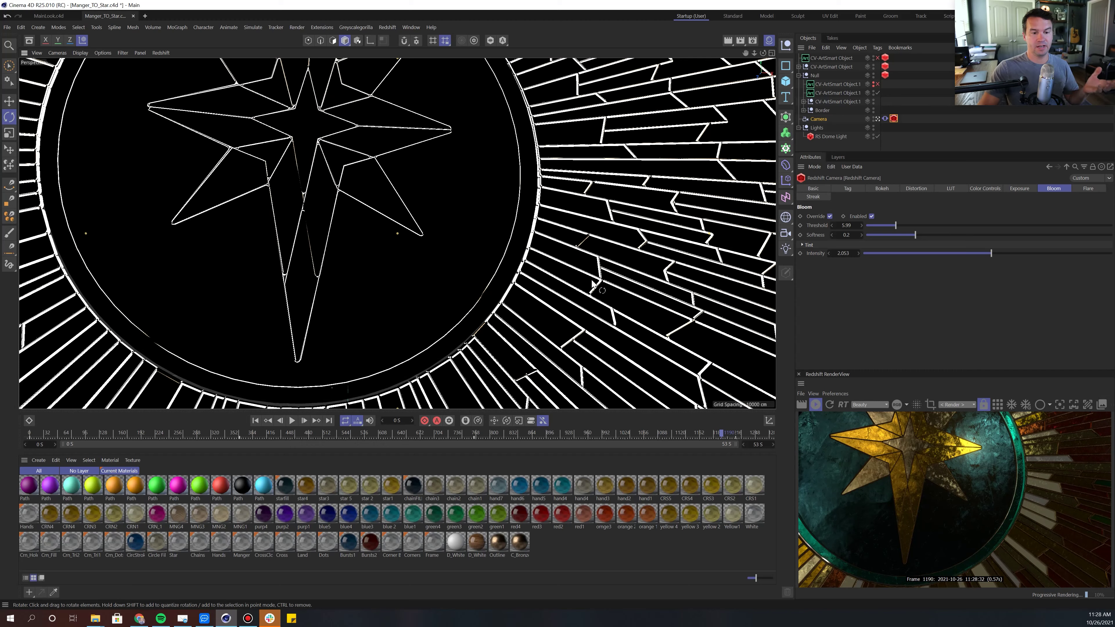
{"action": "left_click_drag", "start_coordinate": [565, 245], "coordinate": [570, 239], "text": "alt"}
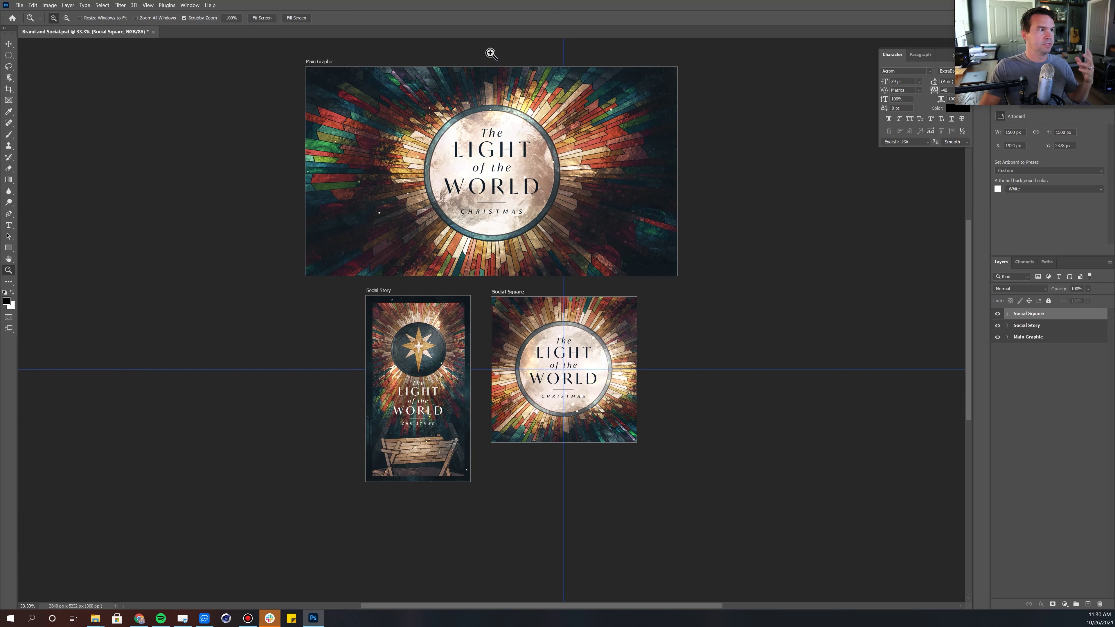
Step: Create a new blank document, compare it with Brand and Social.psd, and return to Untitled-1
{"action": "left_click_drag", "start_coordinate": [494, 150], "coordinate": [499, 155]}
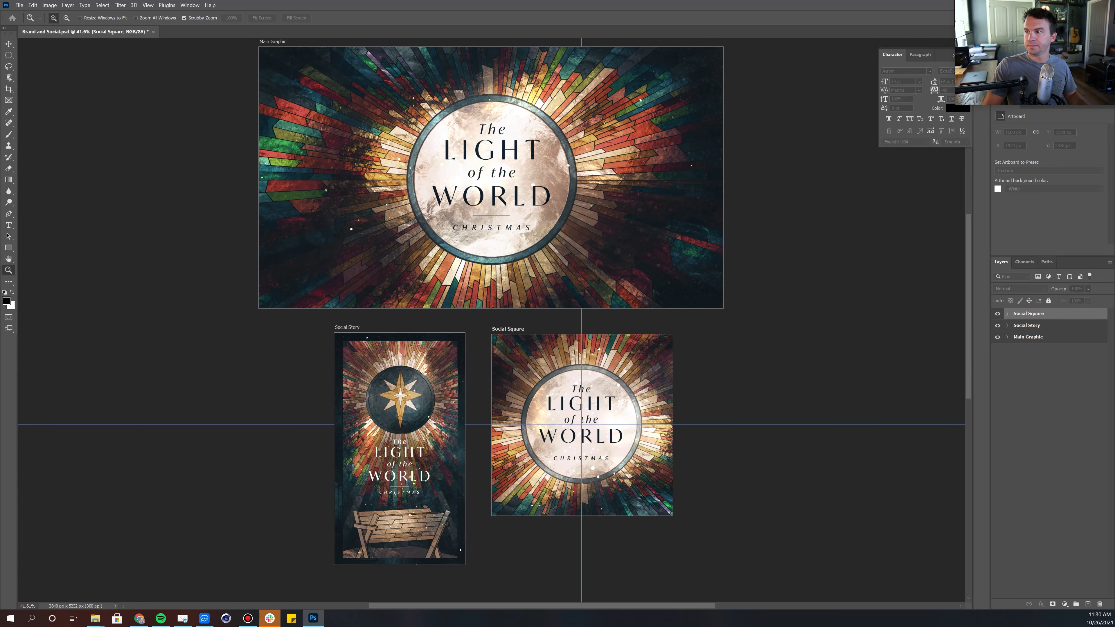
{"action": "key", "text": "Return"}
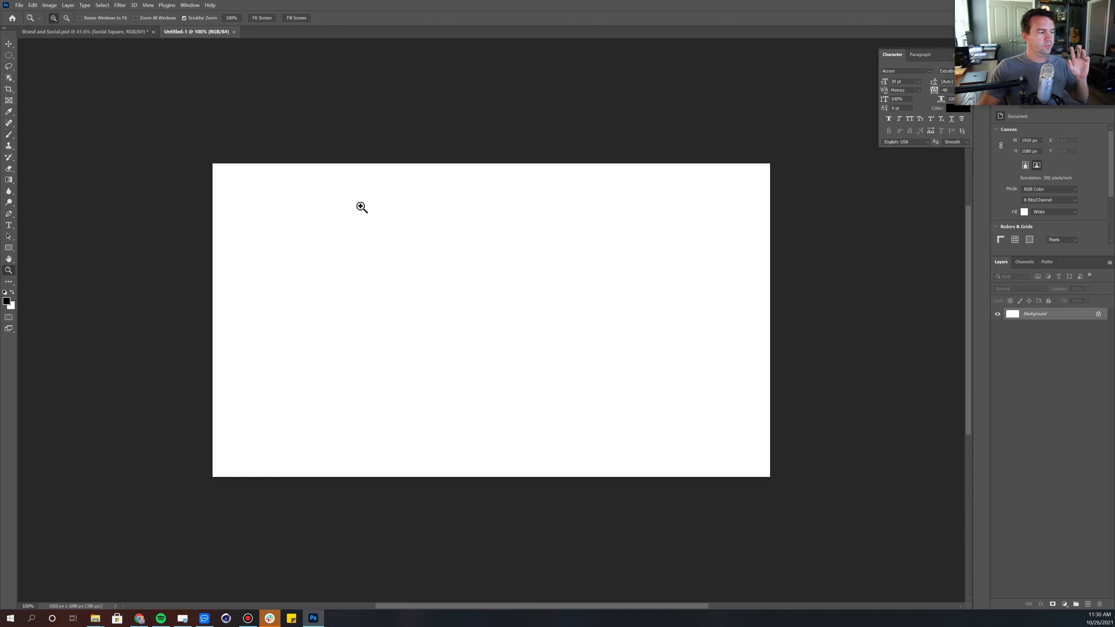
{"action": "left_click", "coordinate": [61, 31]}
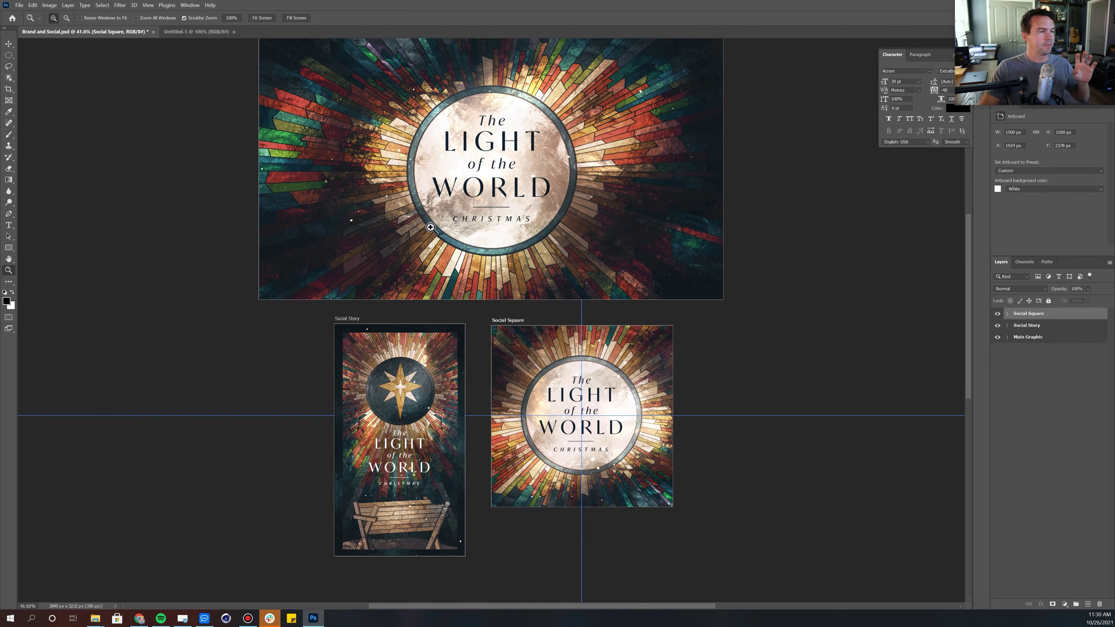
{"action": "left_click", "coordinate": [199, 32]}
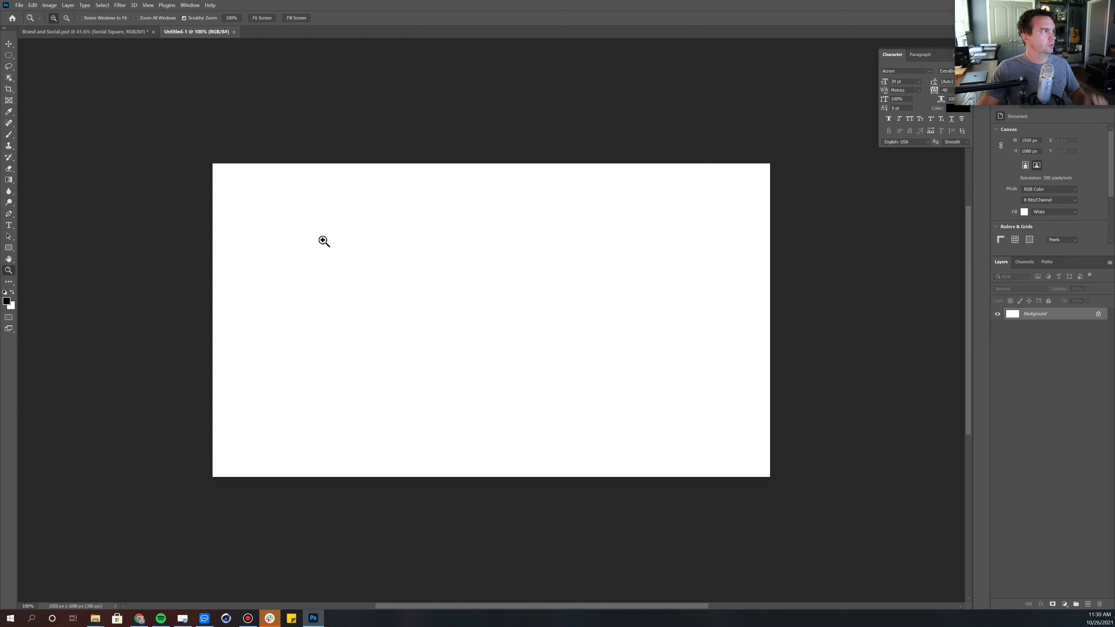
{"action": "left_click", "coordinate": [20, 6]}
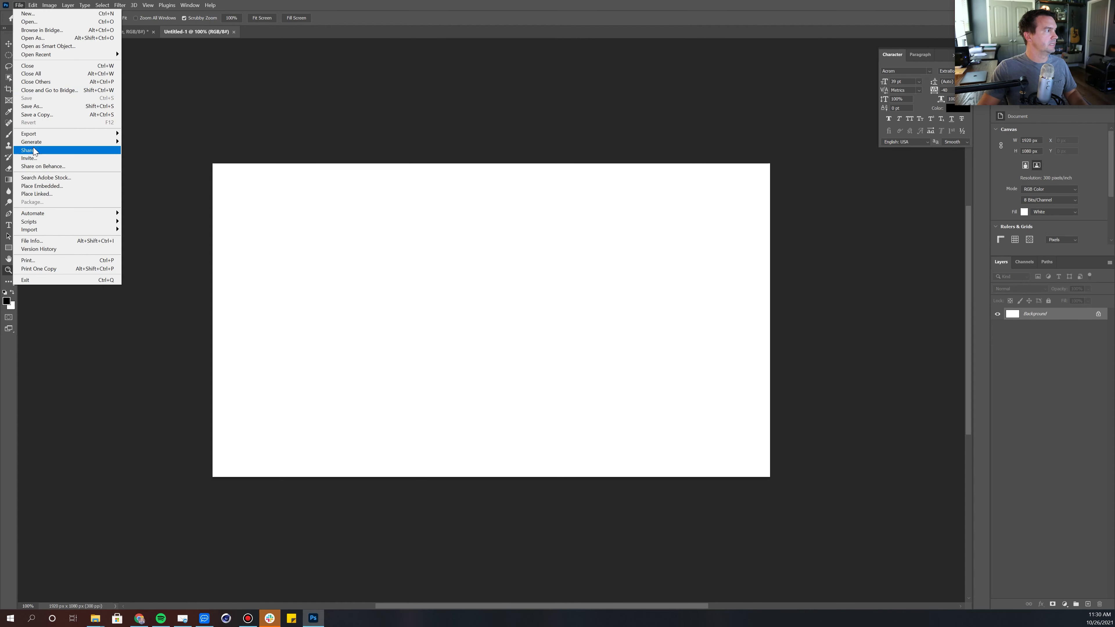
Step: Place Embedded the Circle_1-2 render from C4D > Renders > Stills into Untitled-1
{"action": "left_click", "coordinate": [49, 186]}
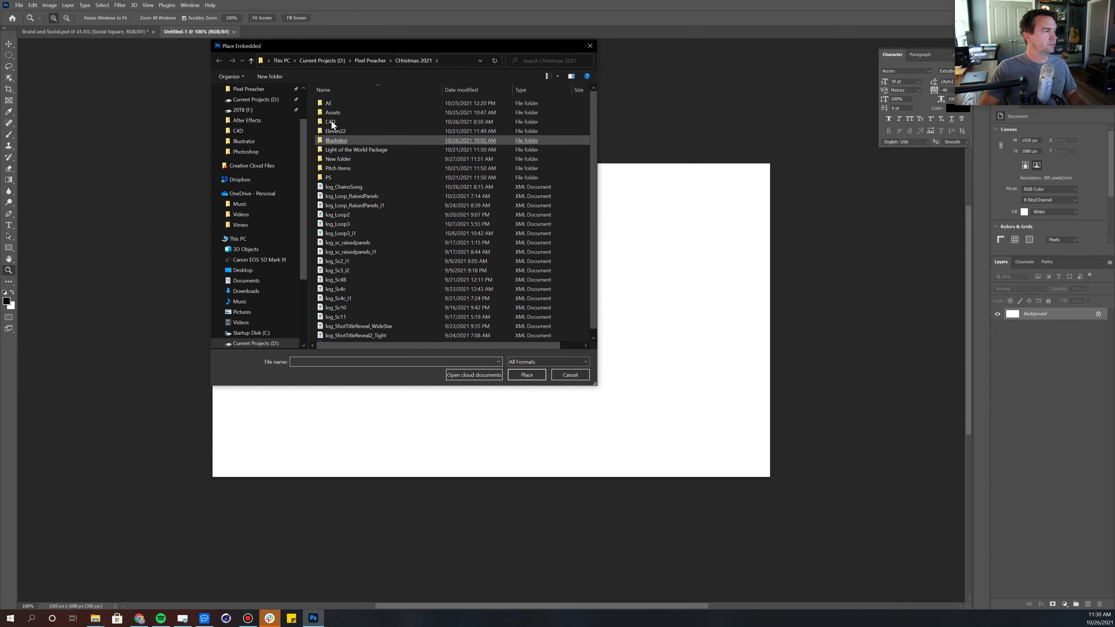
{"action": "double_click", "coordinate": [331, 123]}
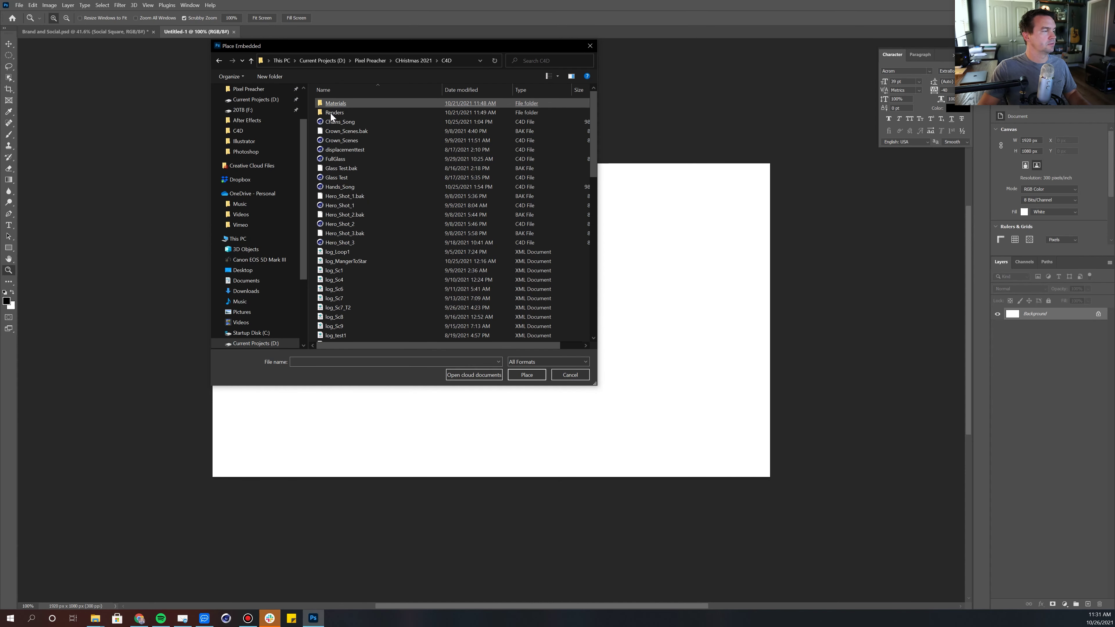
{"action": "double_click", "coordinate": [333, 112]}
{"action": "double_click", "coordinate": [334, 123]}
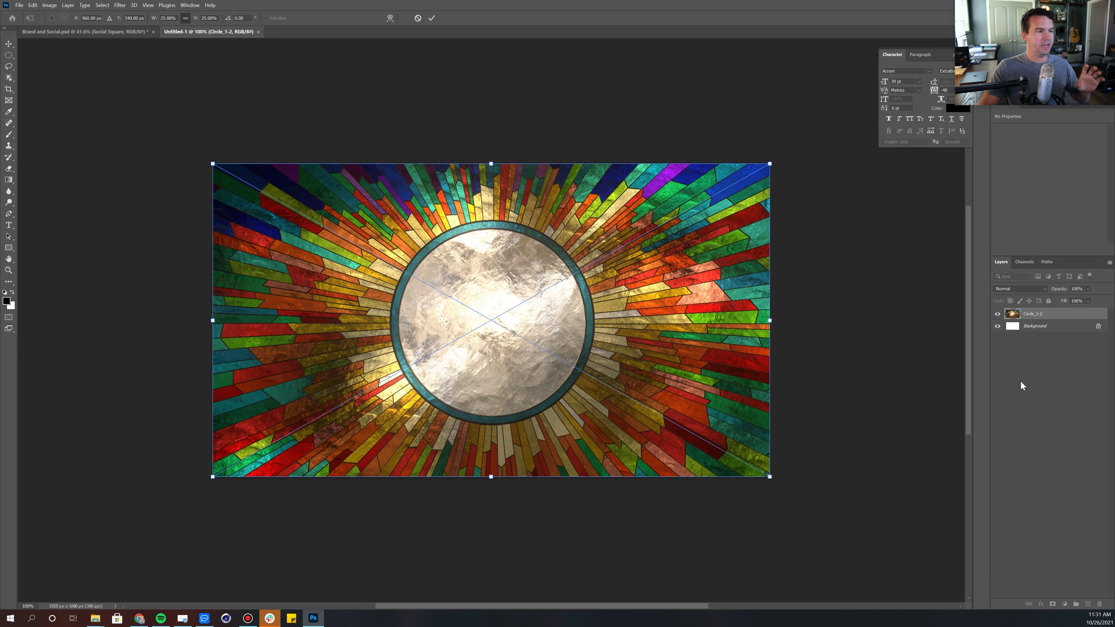
{"action": "key", "text": "Return"}
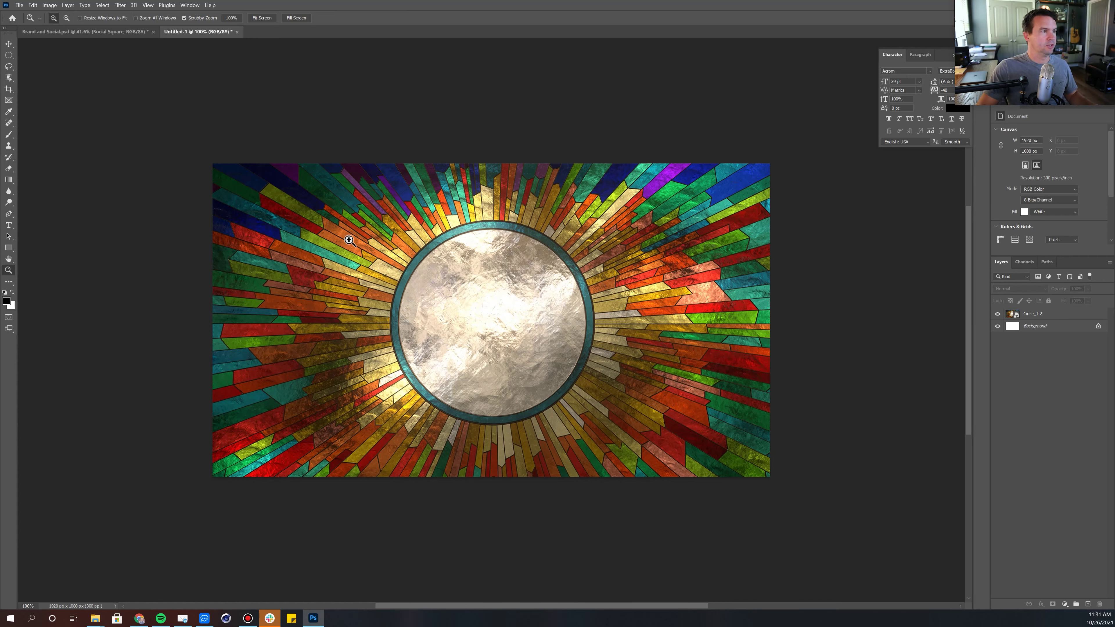
{"action": "left_click", "coordinate": [126, 29]}
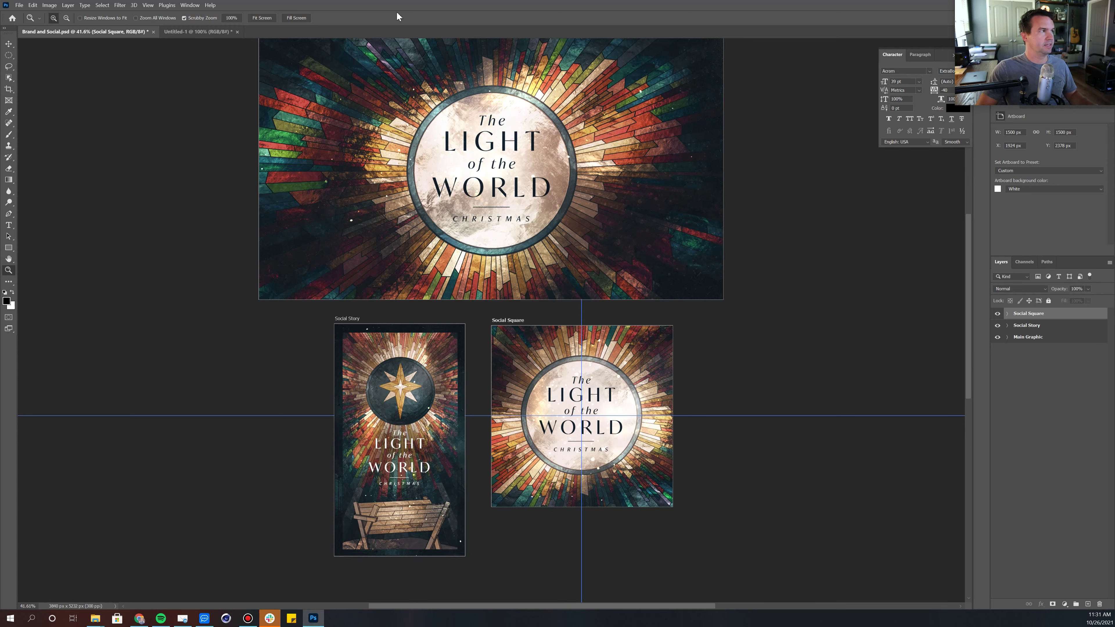
Step: In Brand and Social.psd, expand Main Graphic > Overlay Textures and select texture layer 42
{"action": "left_click", "coordinate": [186, 31]}
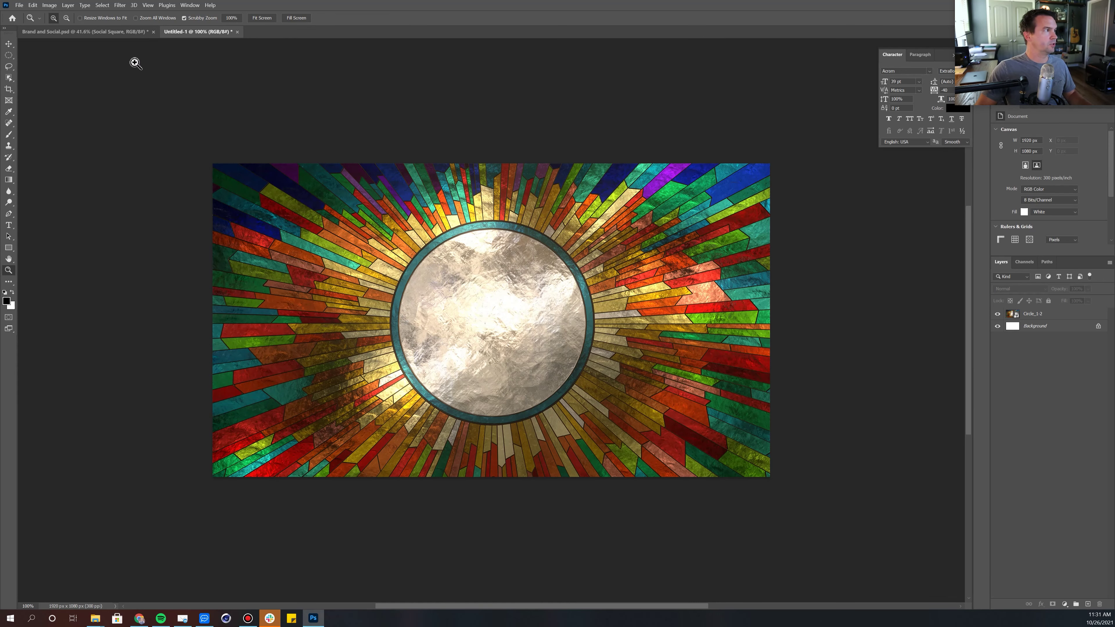
{"action": "left_click", "coordinate": [105, 32]}
{"action": "left_click", "coordinate": [1007, 338]}
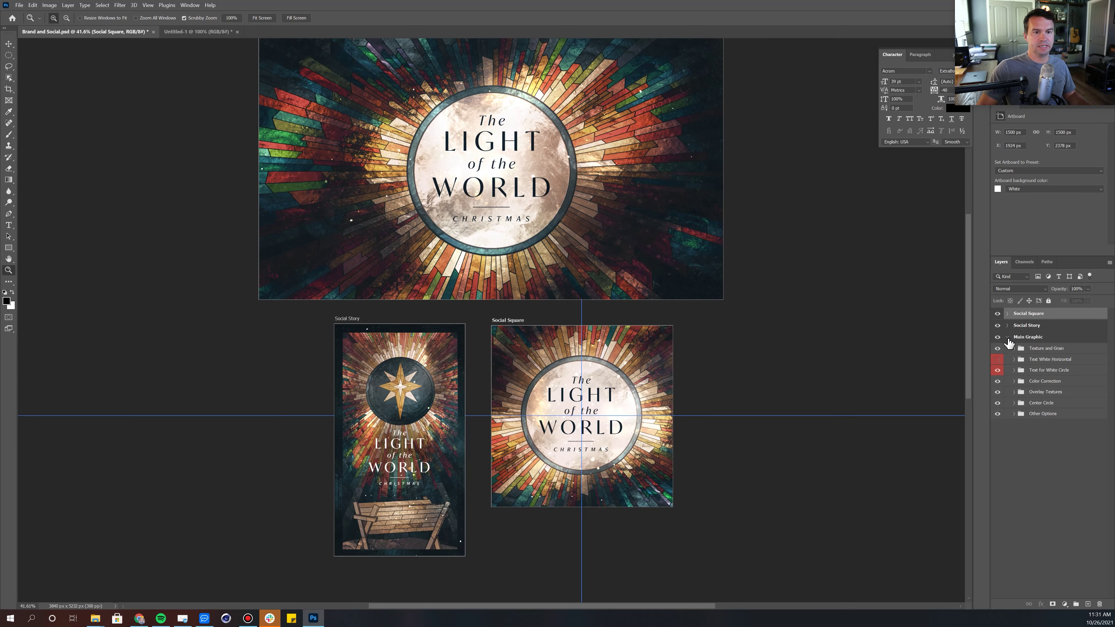
{"action": "left_click", "coordinate": [1051, 383]}
{"action": "left_click", "coordinate": [1036, 403]}
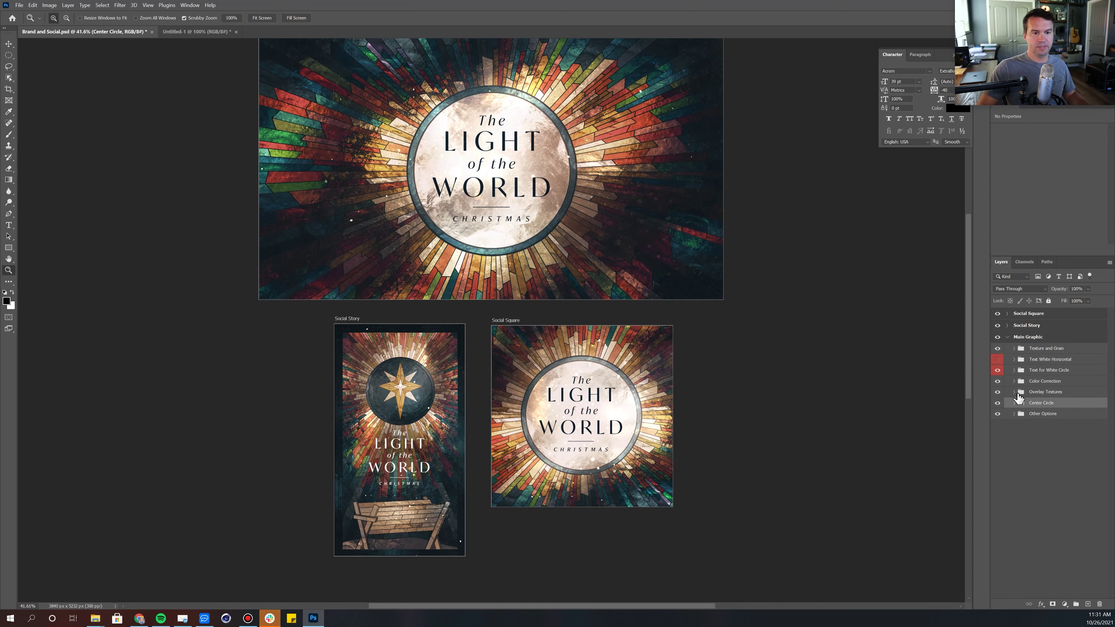
{"action": "left_click", "coordinate": [1015, 393]}
{"action": "left_click", "coordinate": [1056, 410]}
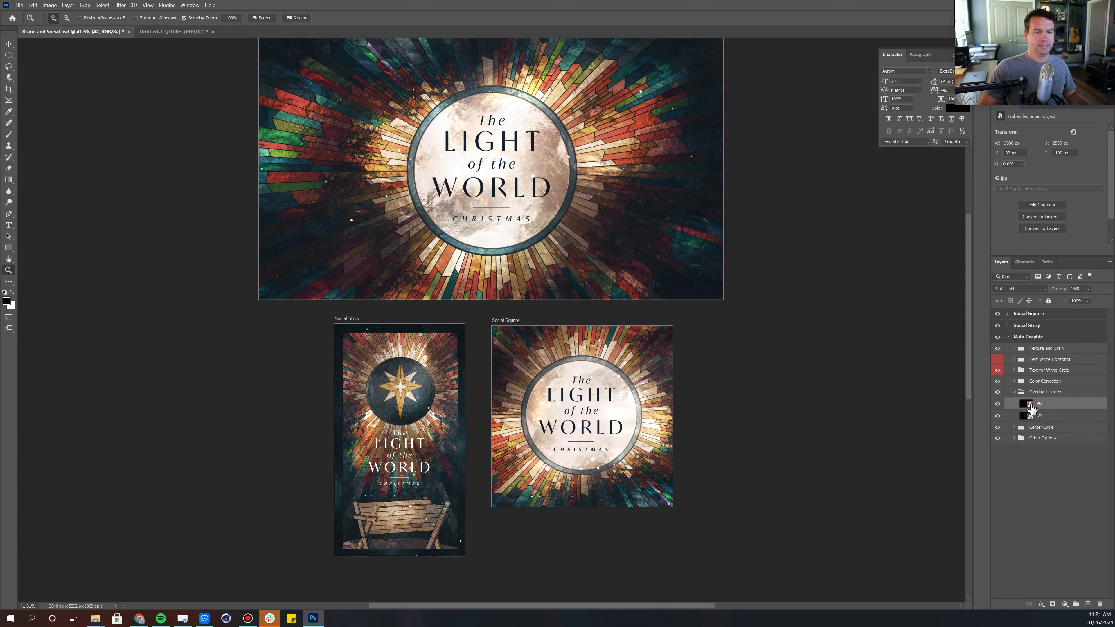
Step: Duplicate texture layers 42 and 25 into the Untitled-1 document
{"action": "right_click", "coordinate": [1050, 412]}
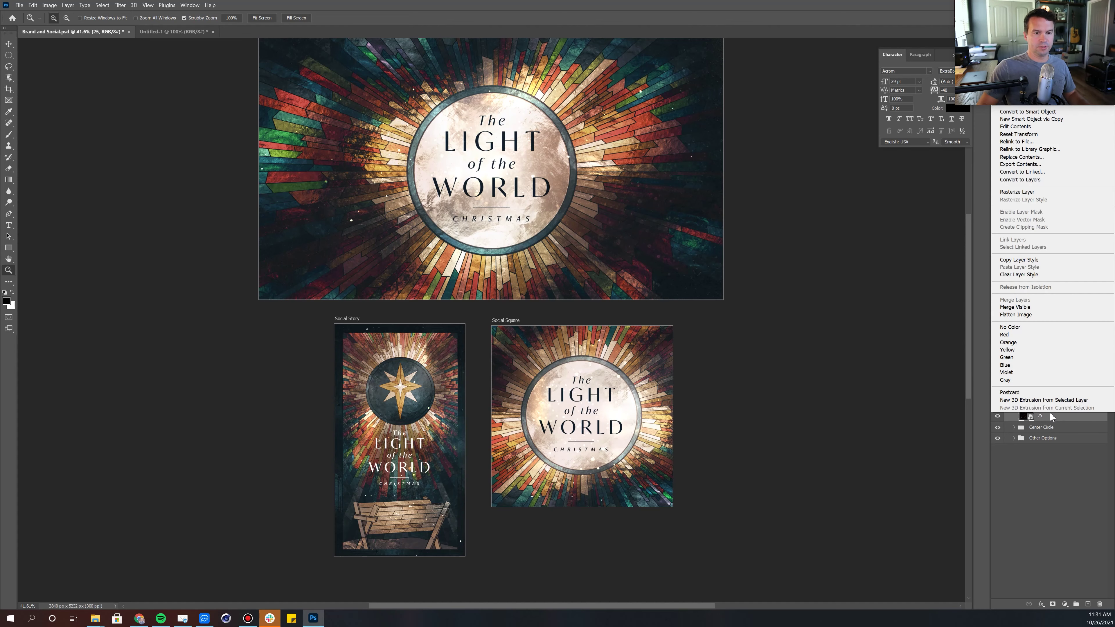
{"action": "key", "text": "Escape"}
{"action": "left_click", "coordinate": [1050, 403], "text": "shift"}
{"action": "right_click", "coordinate": [1050, 404]}
{"action": "left_click", "coordinate": [1018, 40]}
{"action": "left_click", "coordinate": [609, 237]}
{"action": "left_click", "coordinate": [599, 254]}
{"action": "left_click", "coordinate": [709, 207]}
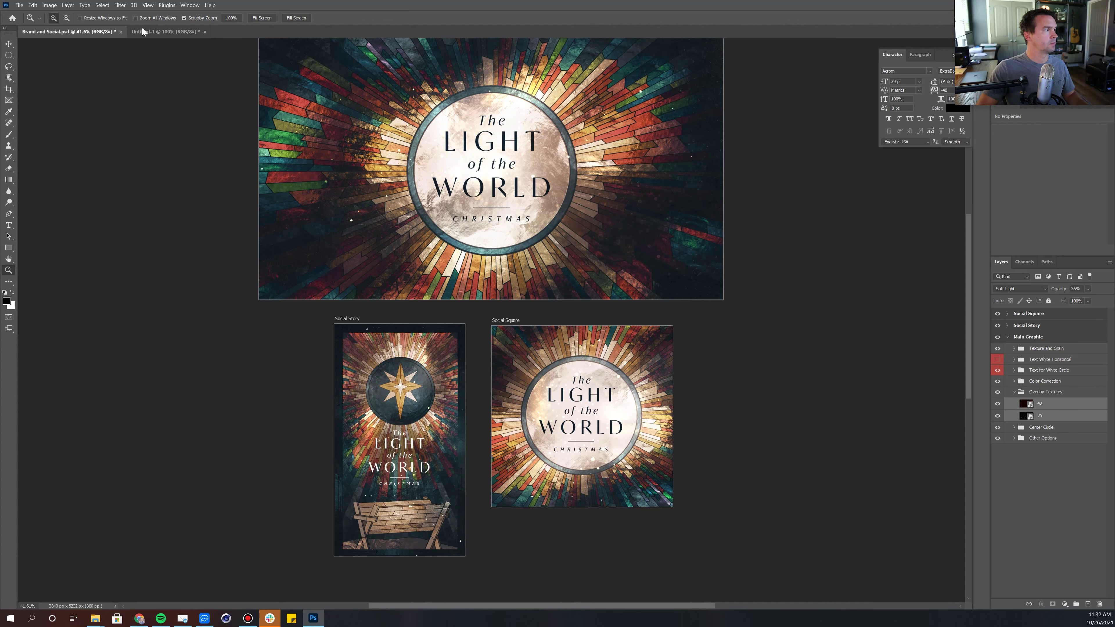
{"action": "left_click", "coordinate": [159, 29]}
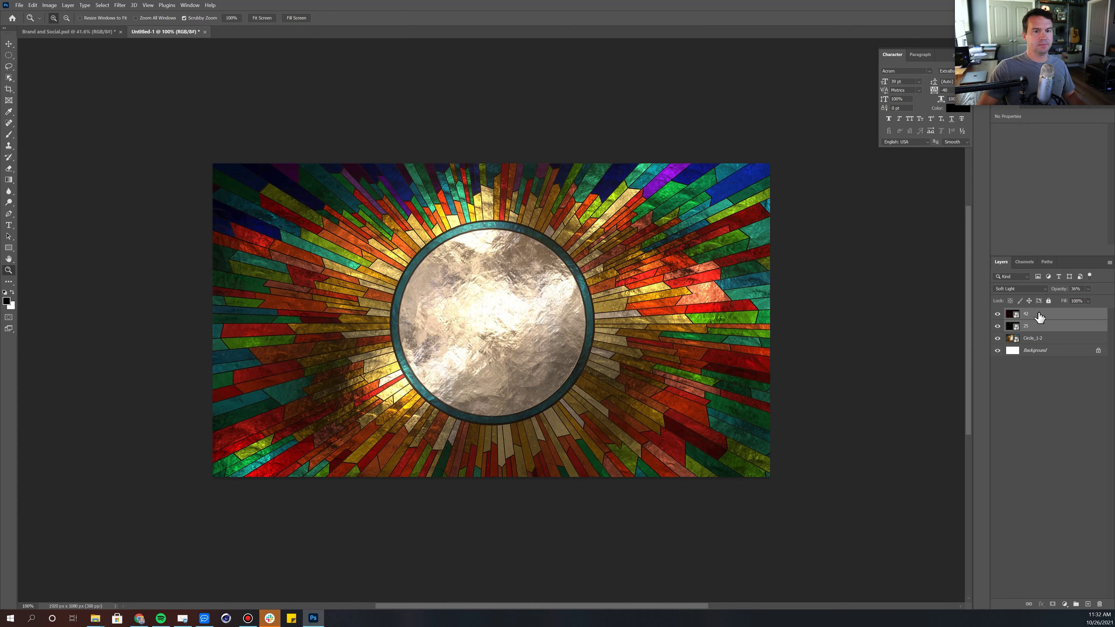
{"action": "left_click", "coordinate": [1039, 314]}
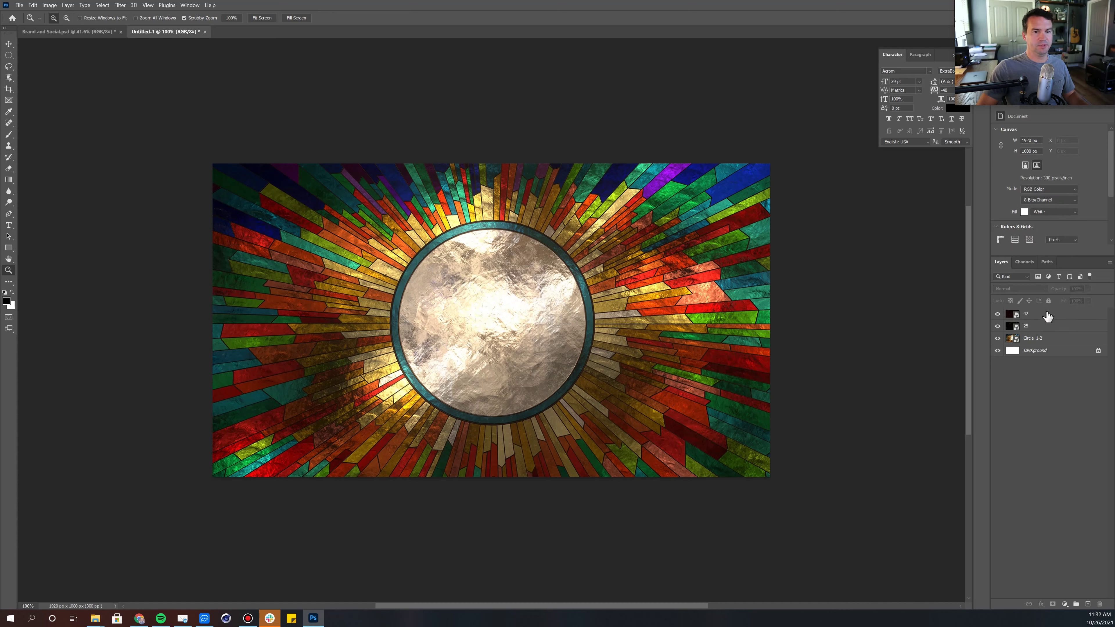
Step: Set layer 42 to Normal at 100% opacity and nudge it slightly up and left
{"action": "key", "text": "v"}
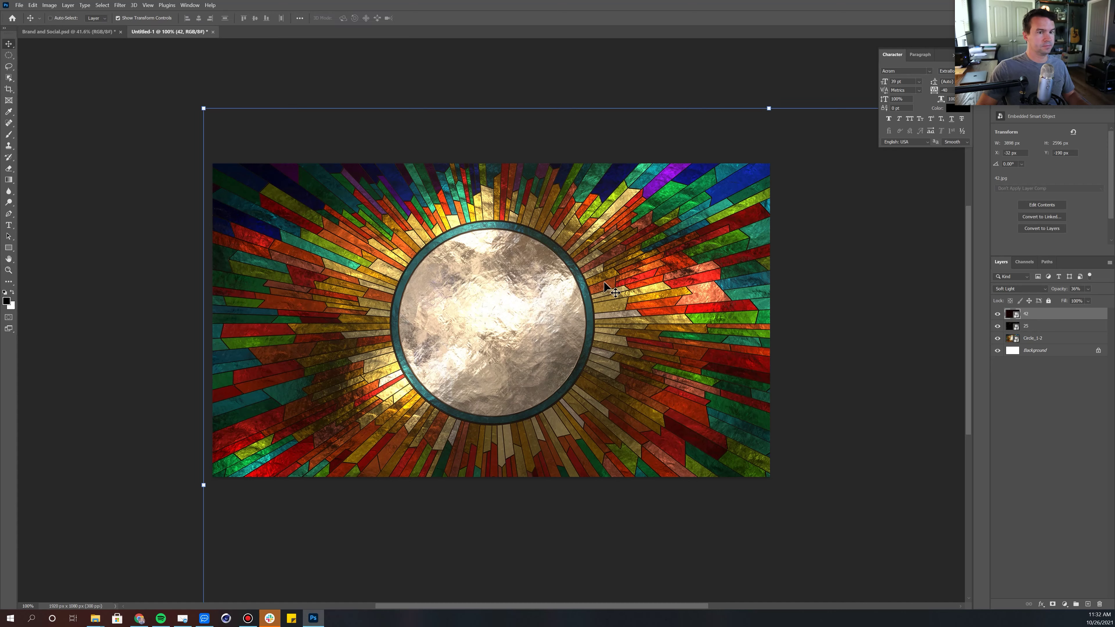
{"action": "left_click_drag", "start_coordinate": [418, 108], "coordinate": [351, 140]}
{"action": "key", "text": "Escape"}
{"action": "left_click", "coordinate": [1035, 290]}
{"action": "left_click", "coordinate": [1043, 295]}
{"action": "key", "text": "0"}
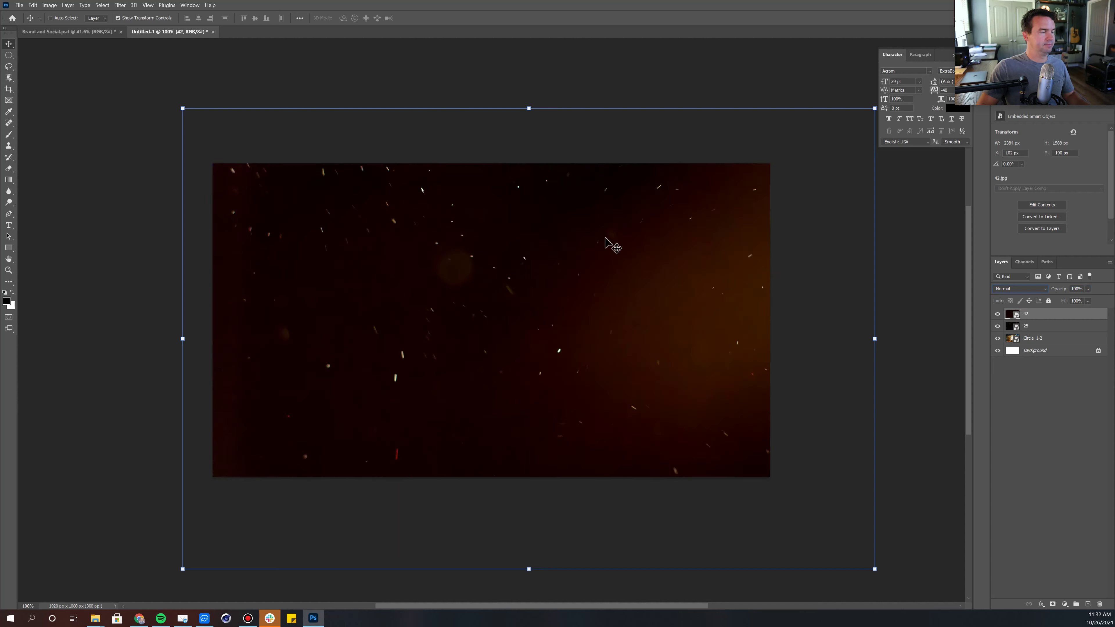
{"action": "left_click_drag", "start_coordinate": [446, 289], "coordinate": [449, 290]}
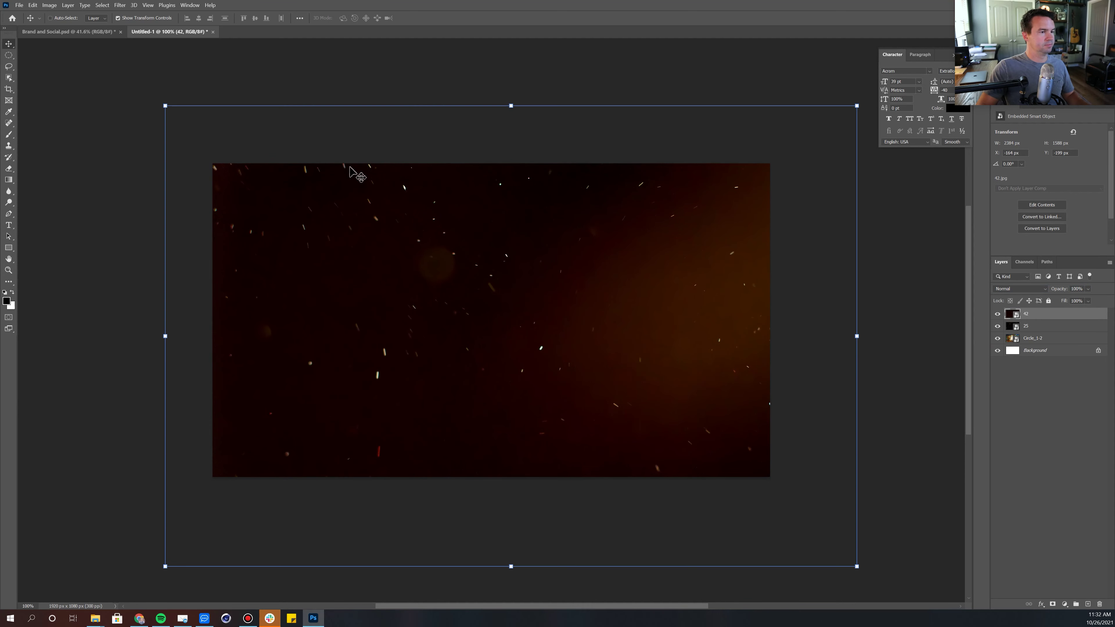
Step: Switch layer 42 to the Soft Light blend mode and lower its opacity to a faint level
{"action": "left_click", "coordinate": [1023, 289]}
{"action": "left_click", "coordinate": [1023, 289]}
{"action": "left_click", "coordinate": [1023, 288]}
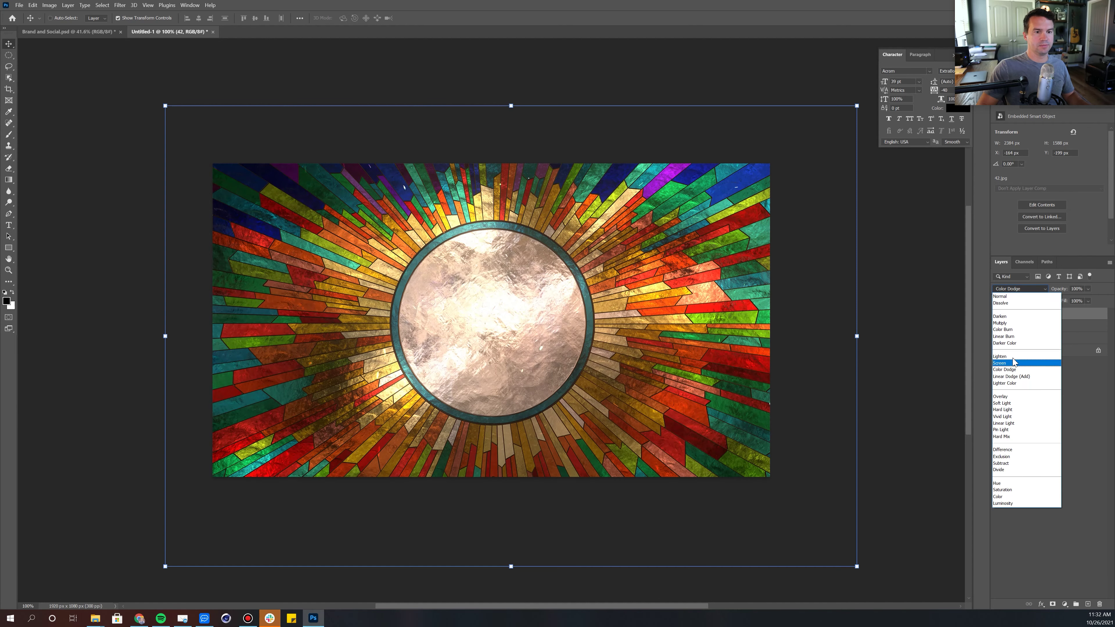
{"action": "left_click", "coordinate": [1010, 403]}
{"action": "left_click", "coordinate": [1009, 403]}
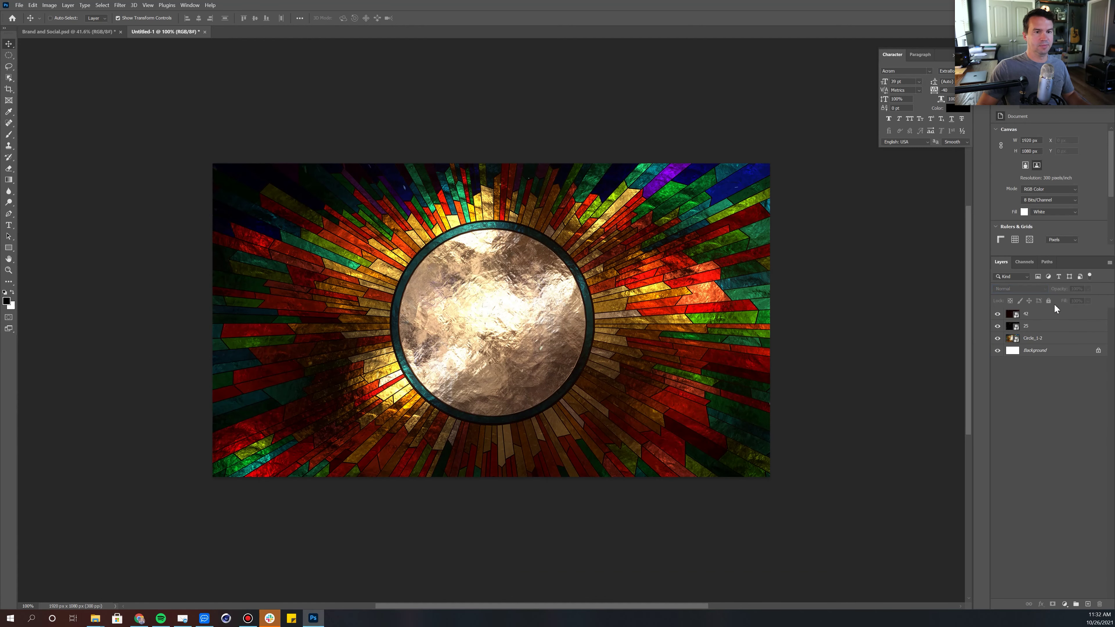
{"action": "left_click", "coordinate": [1027, 314]}
{"action": "left_click_drag", "start_coordinate": [1059, 289], "coordinate": [1032, 295]}
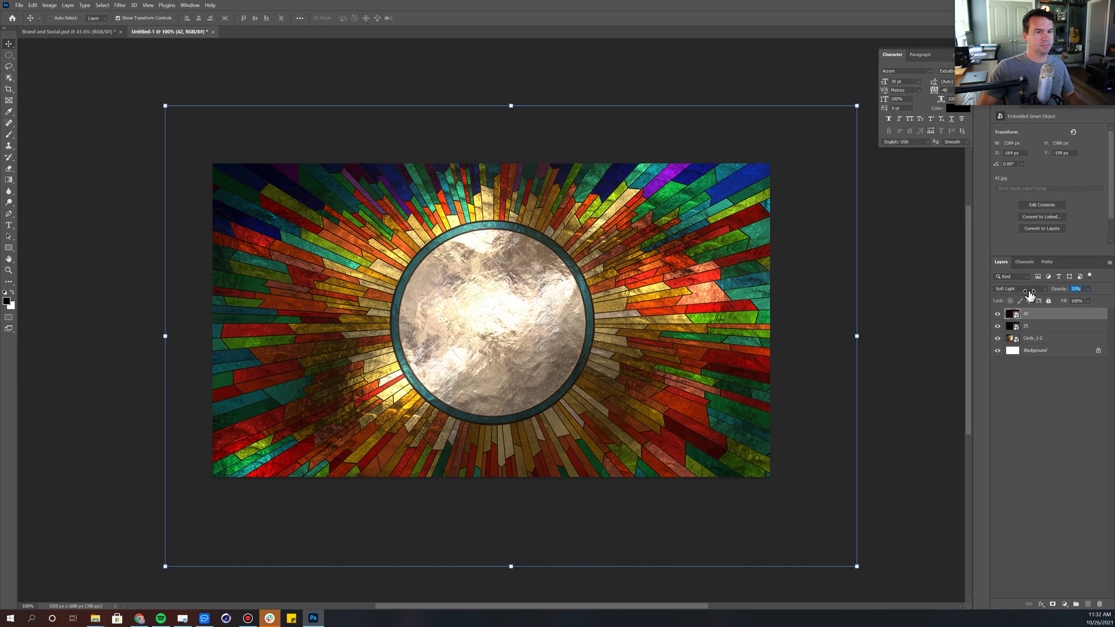
{"action": "left_click", "coordinate": [1041, 327]}
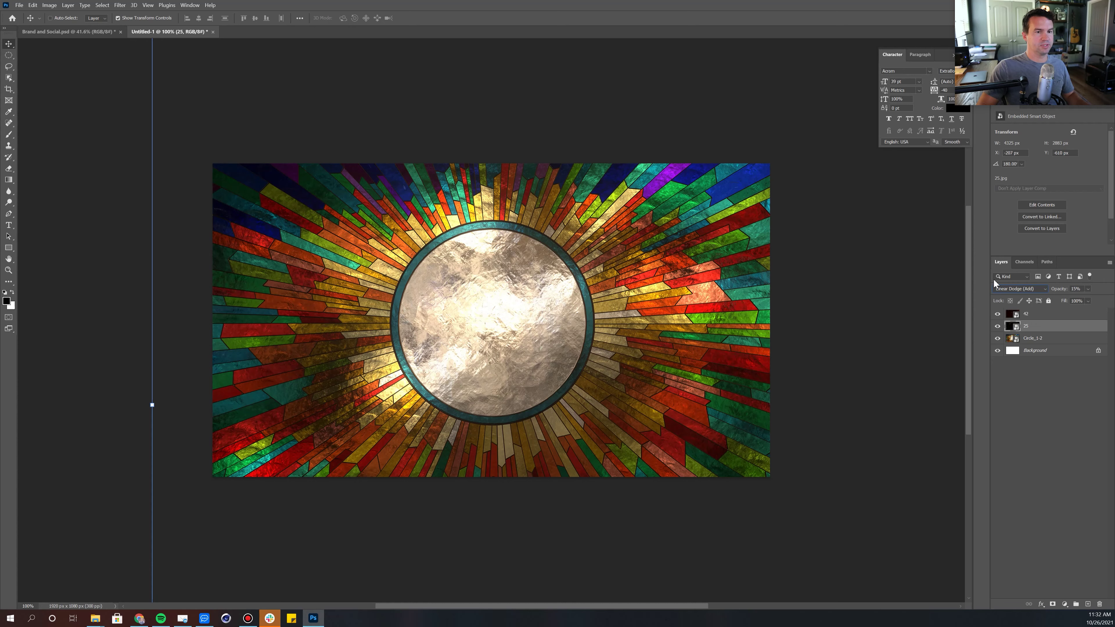
Step: Show bokeh layer 25 in Normal mode at full opacity, then resize it and shift it left
{"action": "left_click", "coordinate": [1019, 288]}
{"action": "left_click", "coordinate": [1049, 296]}
{"action": "key", "text": "Return"}
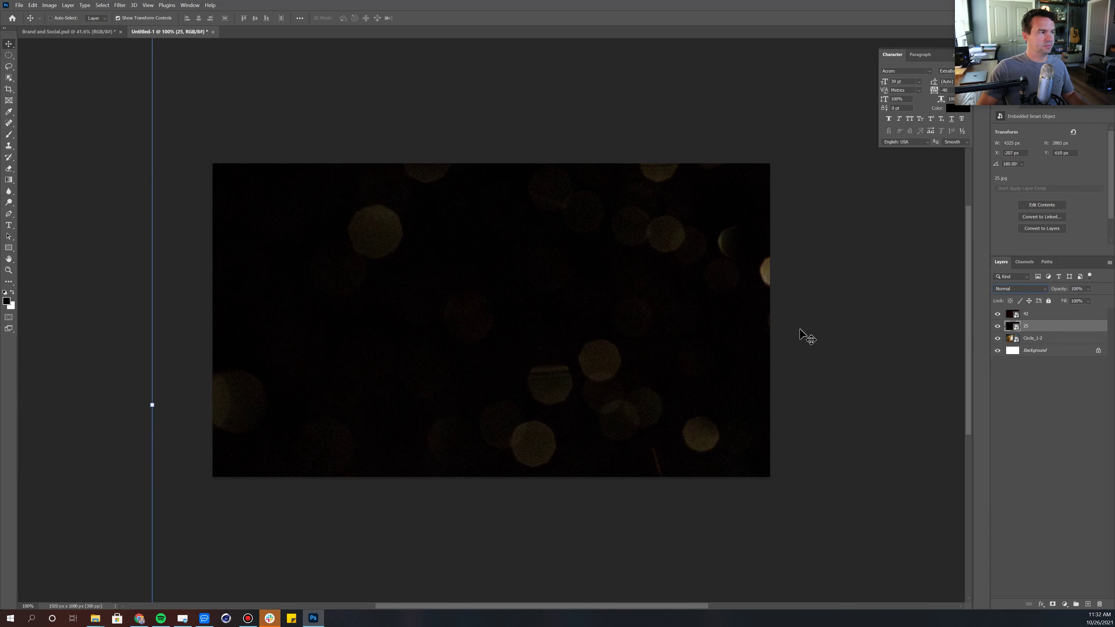
{"action": "left_click_drag", "start_coordinate": [151, 404], "coordinate": [822, 404]}
{"action": "left_click_drag", "start_coordinate": [418, 290], "coordinate": [266, 287]}
{"action": "left_click_drag", "start_coordinate": [195, 319], "coordinate": [269, 316]}
{"action": "key", "text": "Return"}
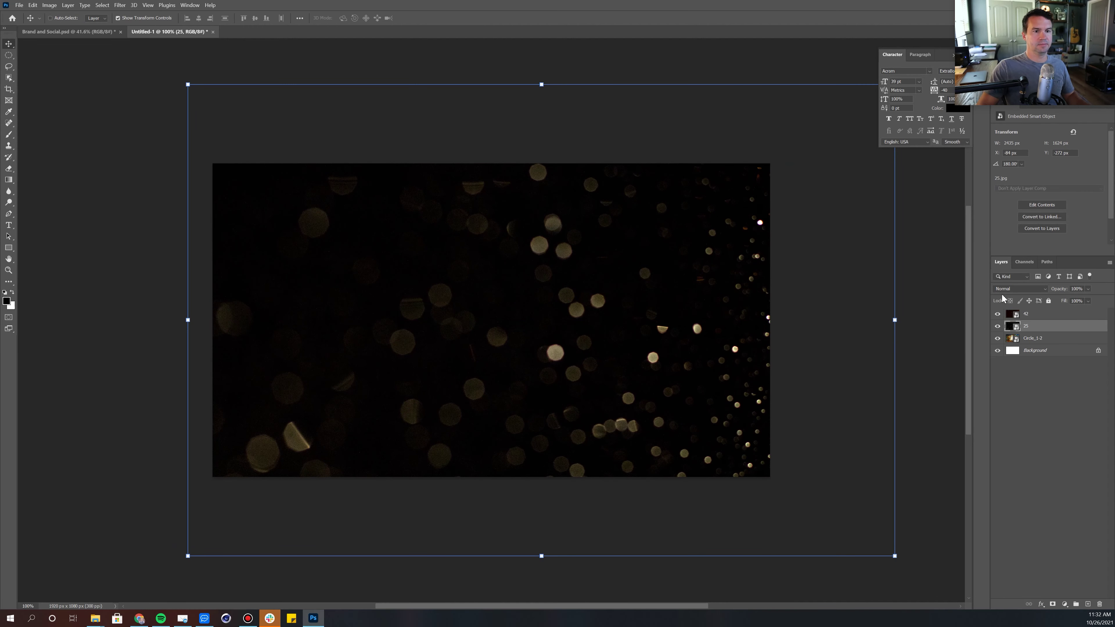
Step: Blend layer 25 with Linear Dodge (Add), enlarge it past the canvas, and set opacity to 23%
{"action": "left_click", "coordinate": [1020, 289]}
{"action": "left_click", "coordinate": [1009, 376]}
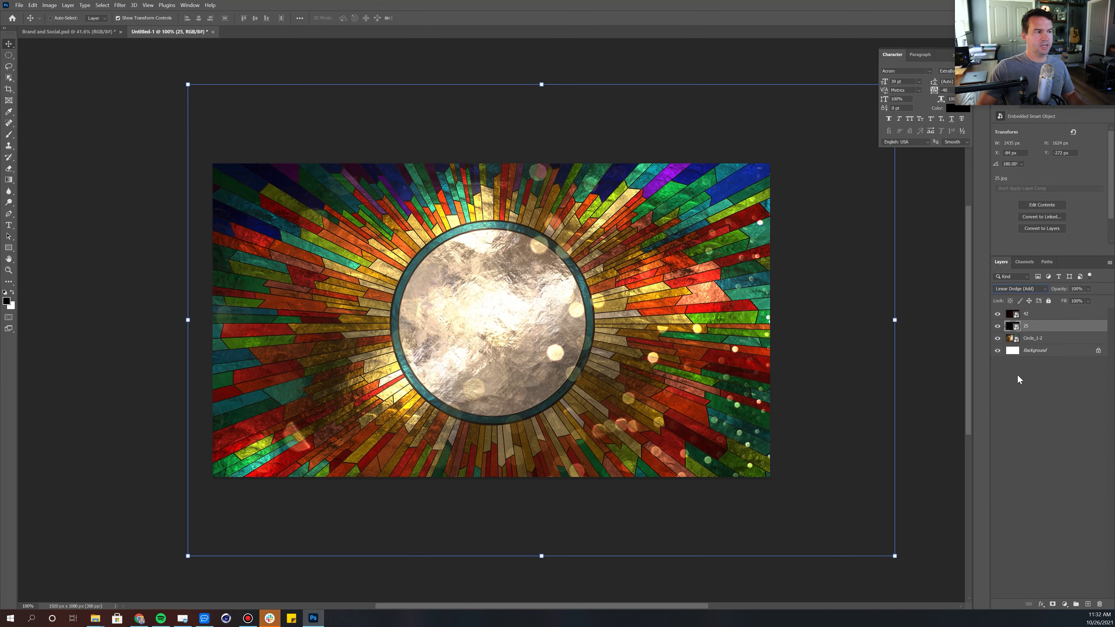
{"action": "left_click_drag", "start_coordinate": [903, 324], "coordinate": [1003, 310]}
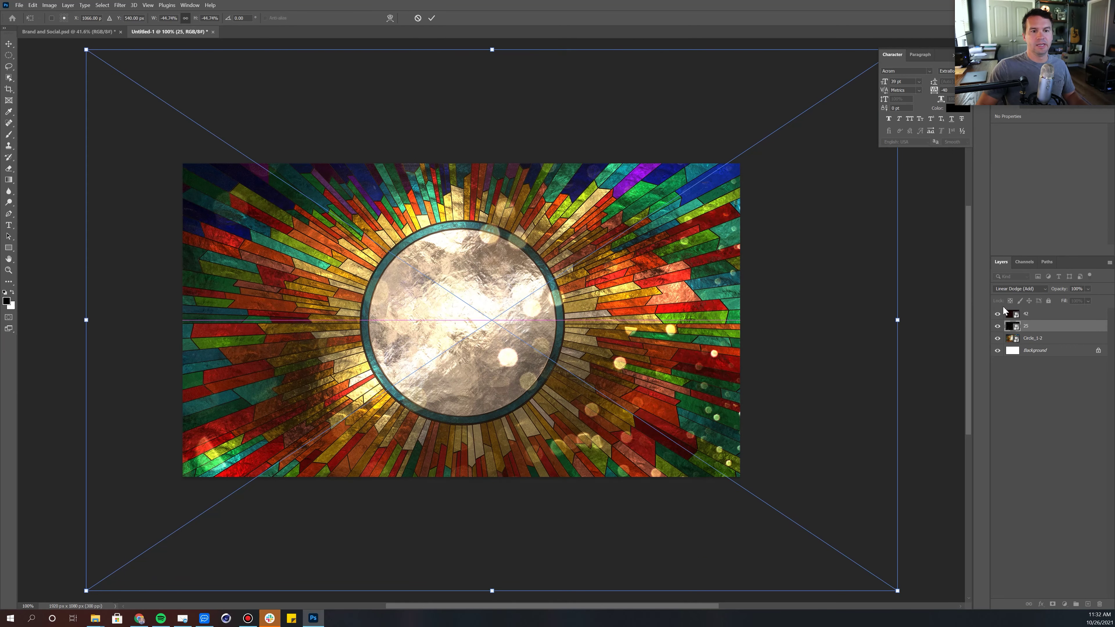
{"action": "key", "text": "Return"}
{"action": "key", "text": "3"}
{"action": "key", "text": "4"}
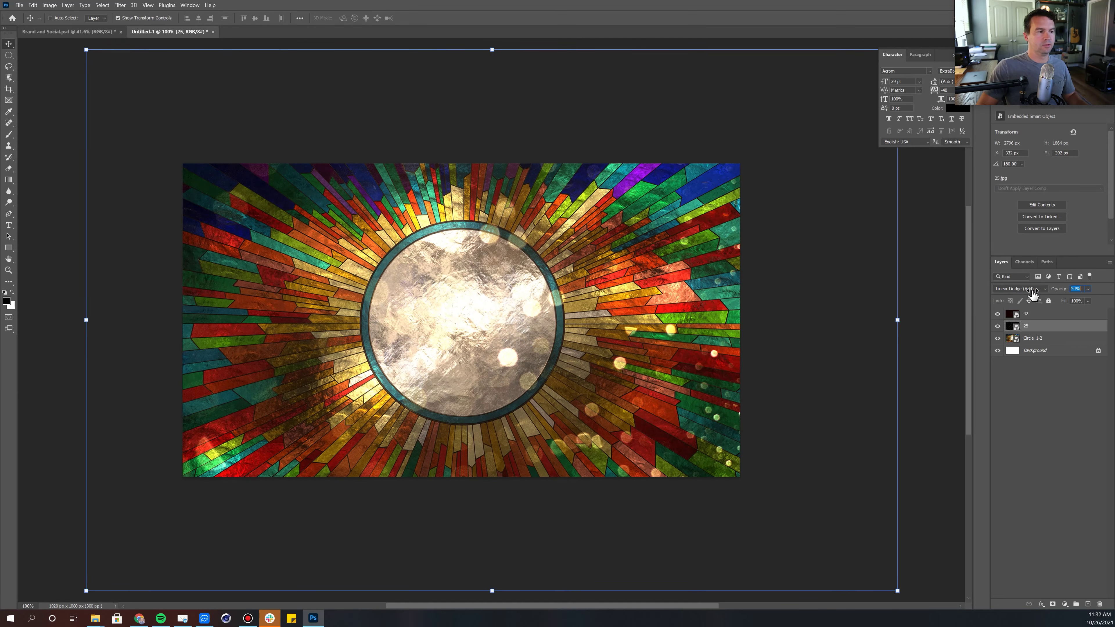
{"action": "key", "text": "2"}
{"action": "key", "text": "3"}
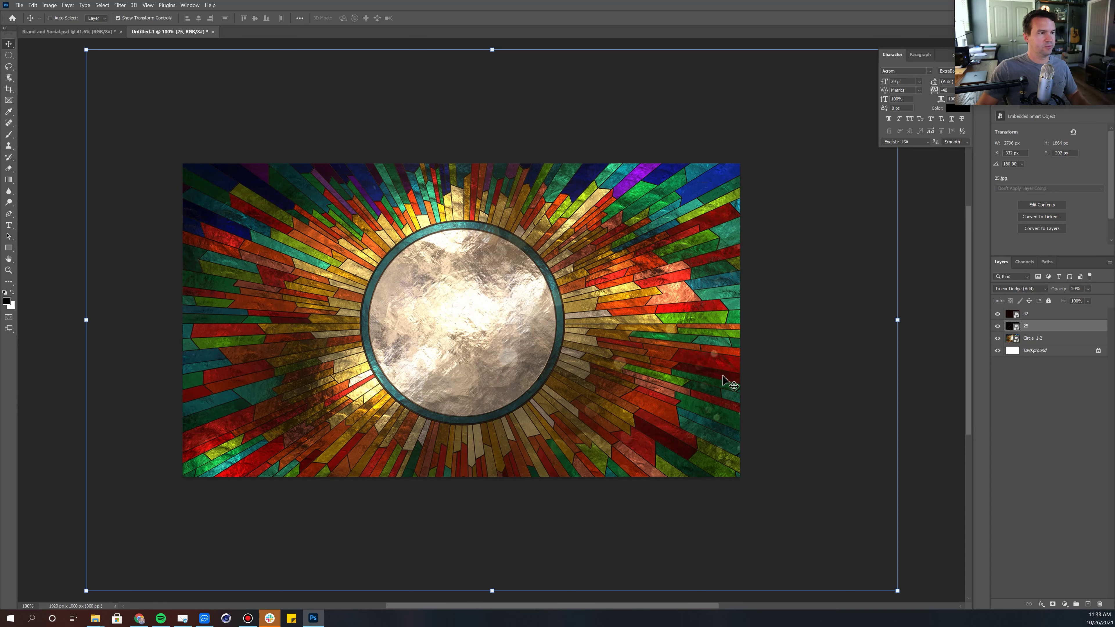
{"action": "left_click", "coordinate": [1020, 381]}
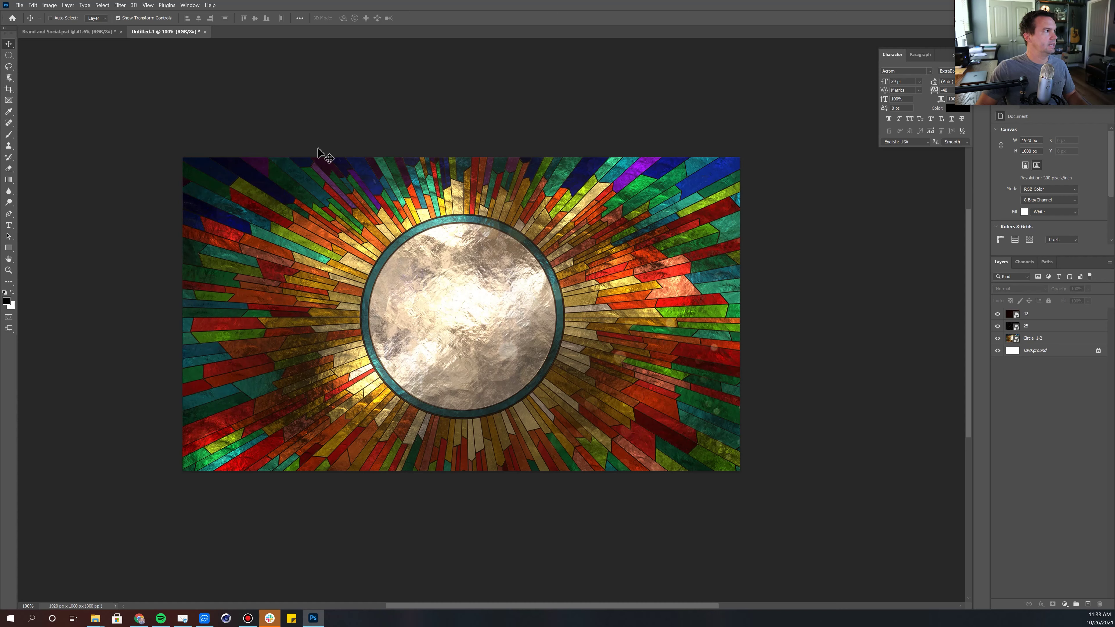
{"action": "left_click", "coordinate": [70, 31]}
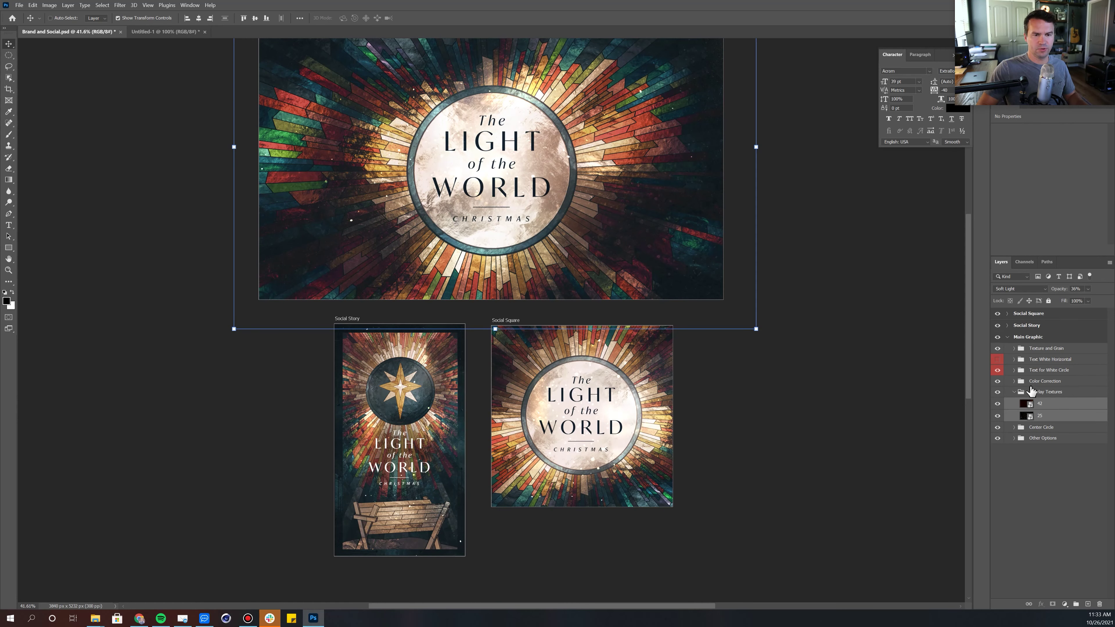
Step: Duplicate the Color Correction group into Untitled-1 and position it above the render's image layers
{"action": "left_click", "coordinate": [1029, 392]}
{"action": "left_click", "coordinate": [1014, 392]}
{"action": "right_click", "coordinate": [1033, 381]}
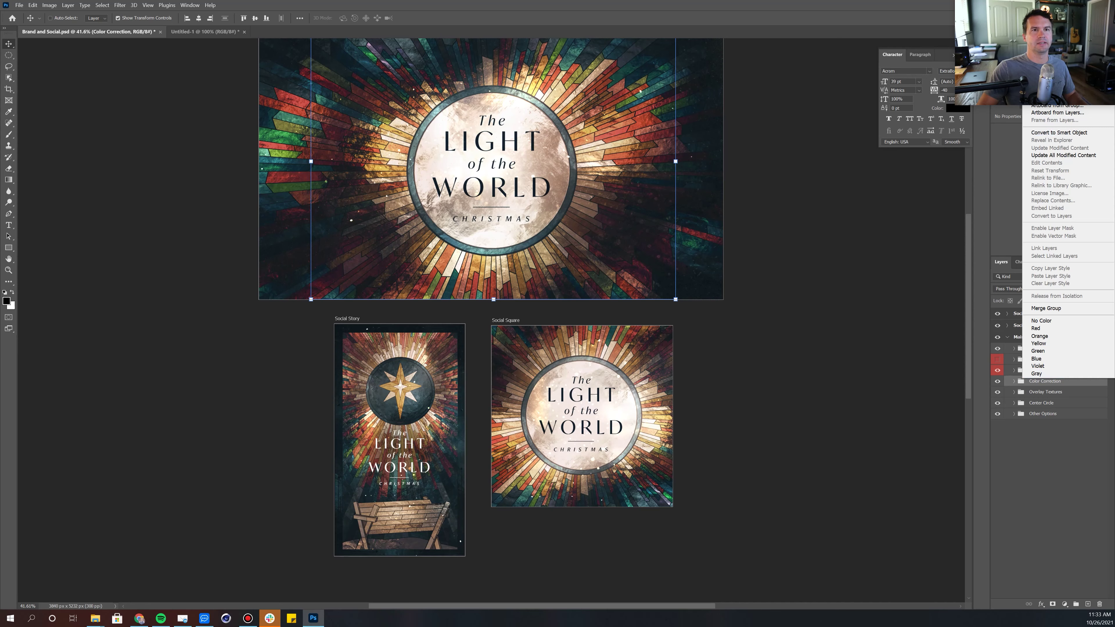
{"action": "key", "text": "Escape"}
{"action": "left_click", "coordinate": [627, 238]}
{"action": "left_click", "coordinate": [606, 253]}
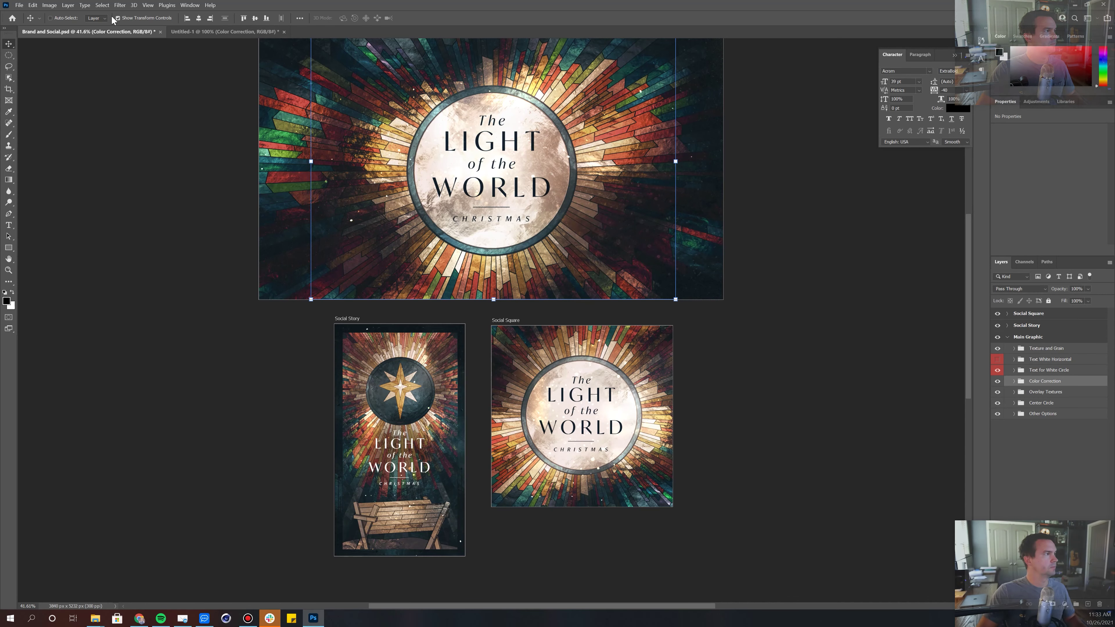
{"action": "left_click", "coordinate": [207, 30]}
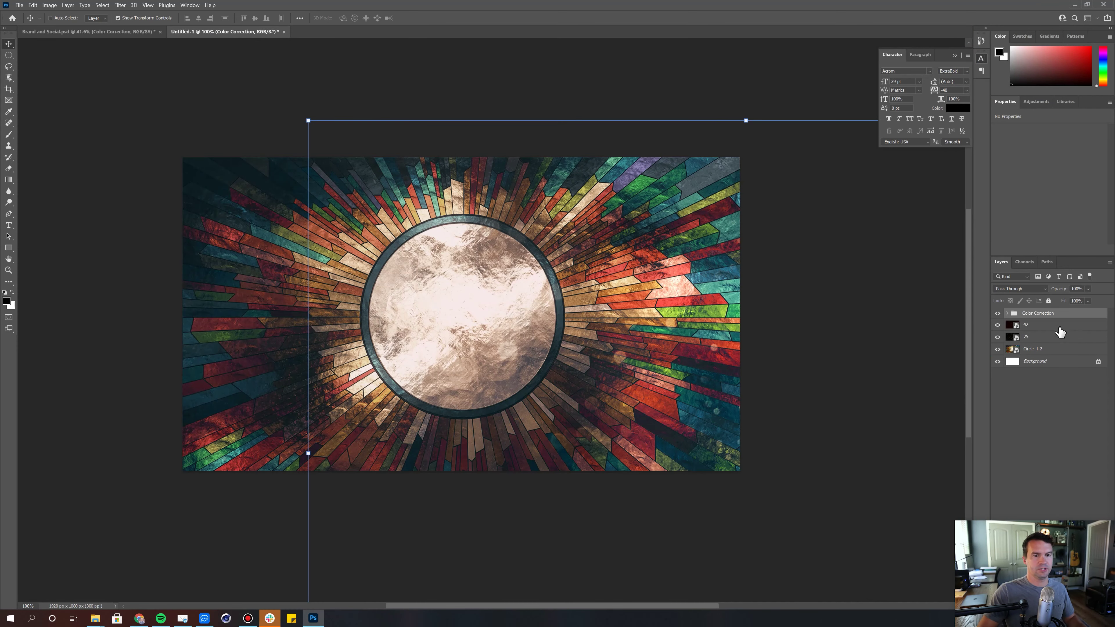
{"action": "left_click_drag", "start_coordinate": [628, 336], "coordinate": [390, 298]}
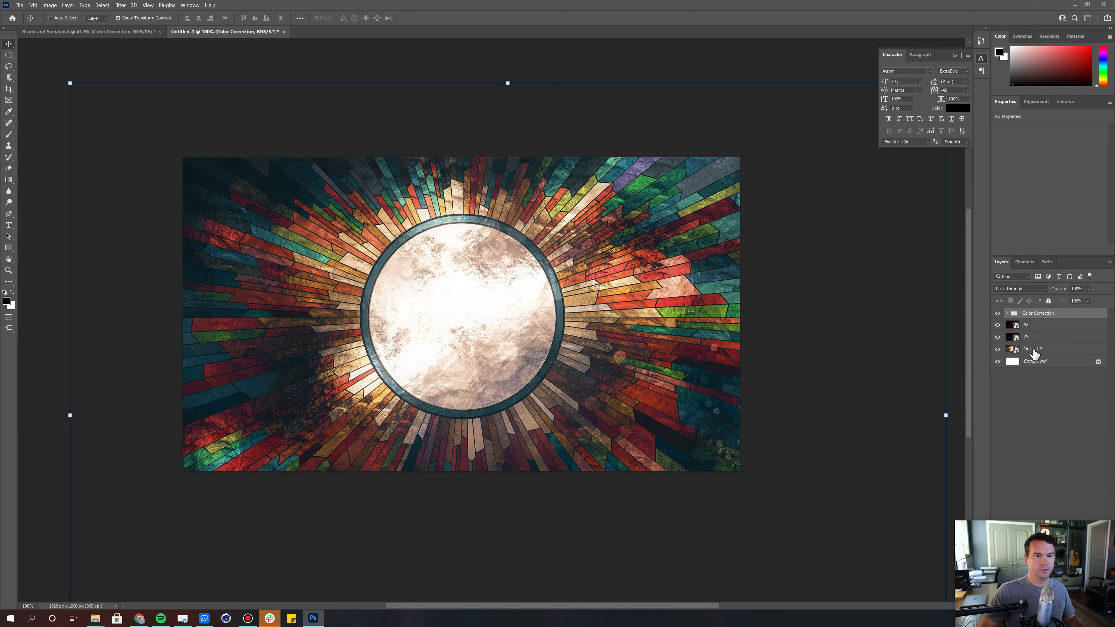
{"action": "left_click", "coordinate": [1008, 313]}
Step: Hide the upper adjustments, enable the Color Correction group, and keep Hue/Saturation 1 and Selective Color 1 visible
{"action": "left_click", "coordinate": [1064, 423]}
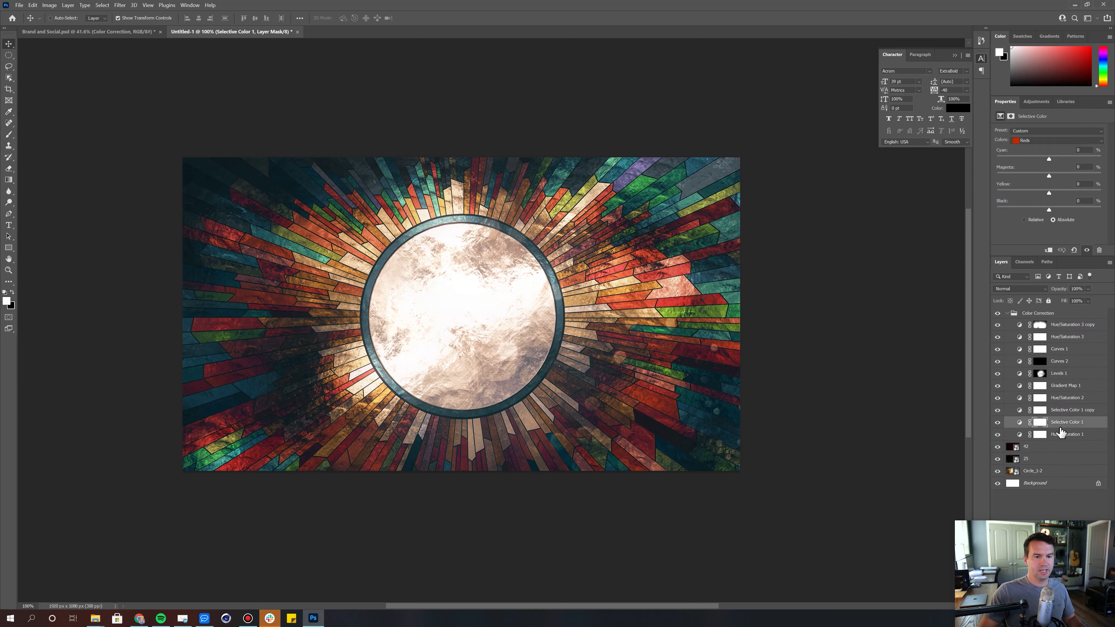
{"action": "left_click_drag", "start_coordinate": [997, 422], "coordinate": [997, 385]}
{"action": "left_click", "coordinate": [998, 313]}
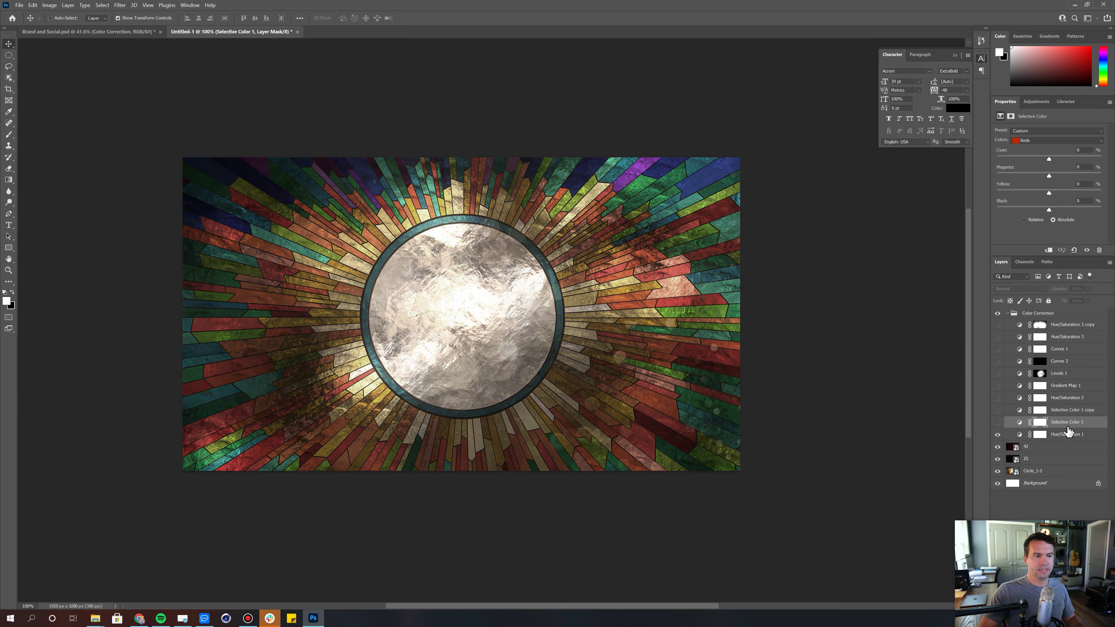
{"action": "left_click", "coordinate": [1068, 434]}
{"action": "left_click", "coordinate": [1019, 434]}
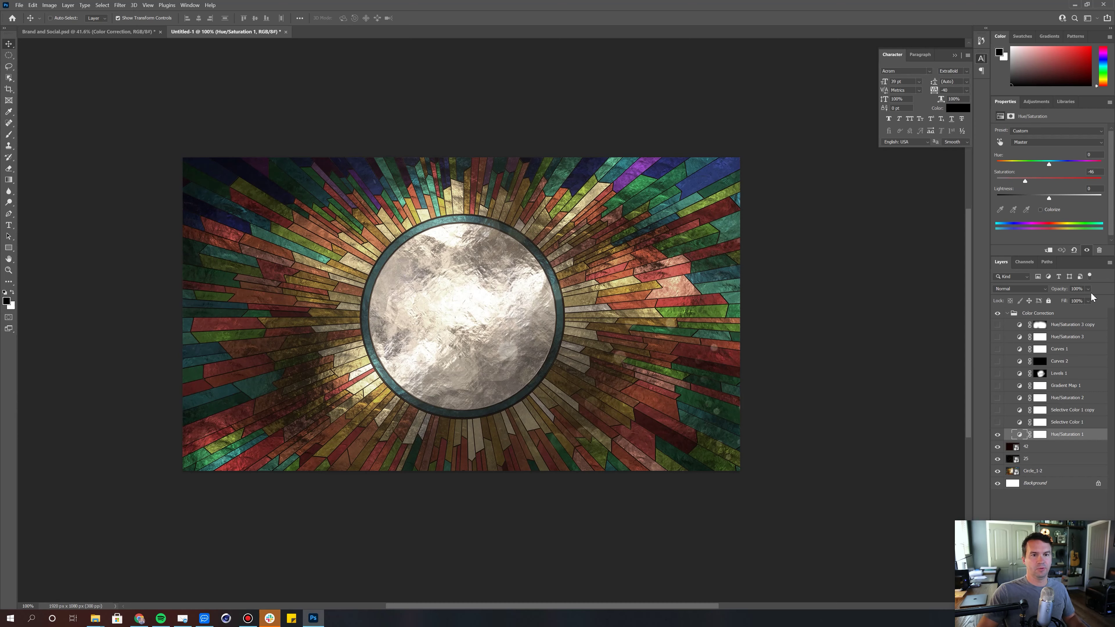
{"action": "left_click", "coordinate": [1054, 422]}
{"action": "left_click", "coordinate": [998, 422]}
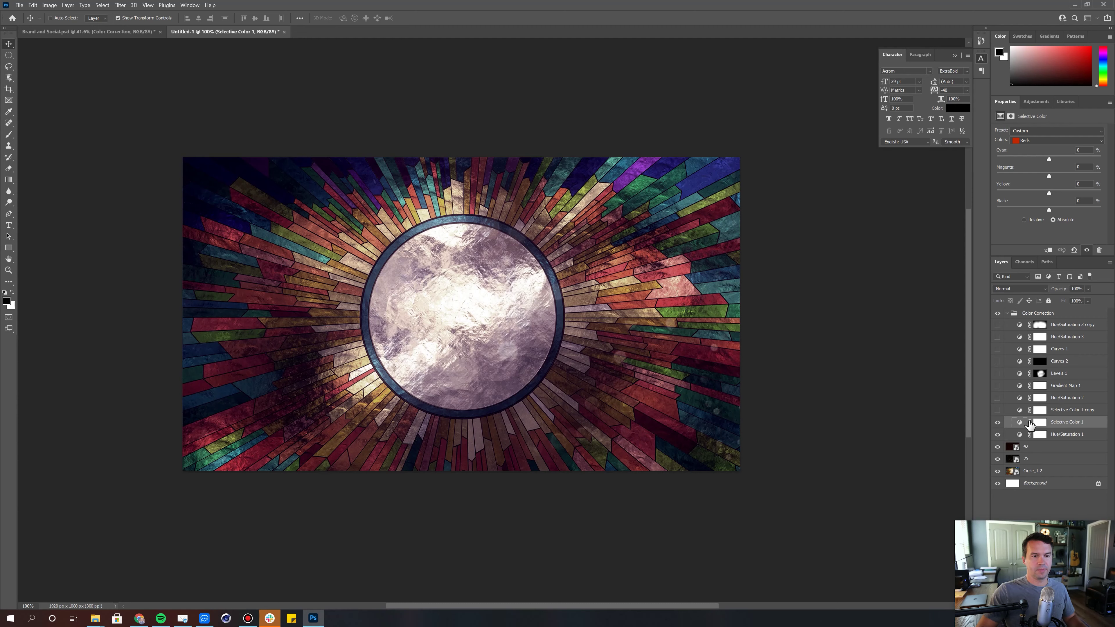
Step: Review Selective Color 1's Neutrals, Blacks and Magentas ranges, then hide it
{"action": "left_click", "coordinate": [1034, 140]}
{"action": "left_click", "coordinate": [1039, 198]}
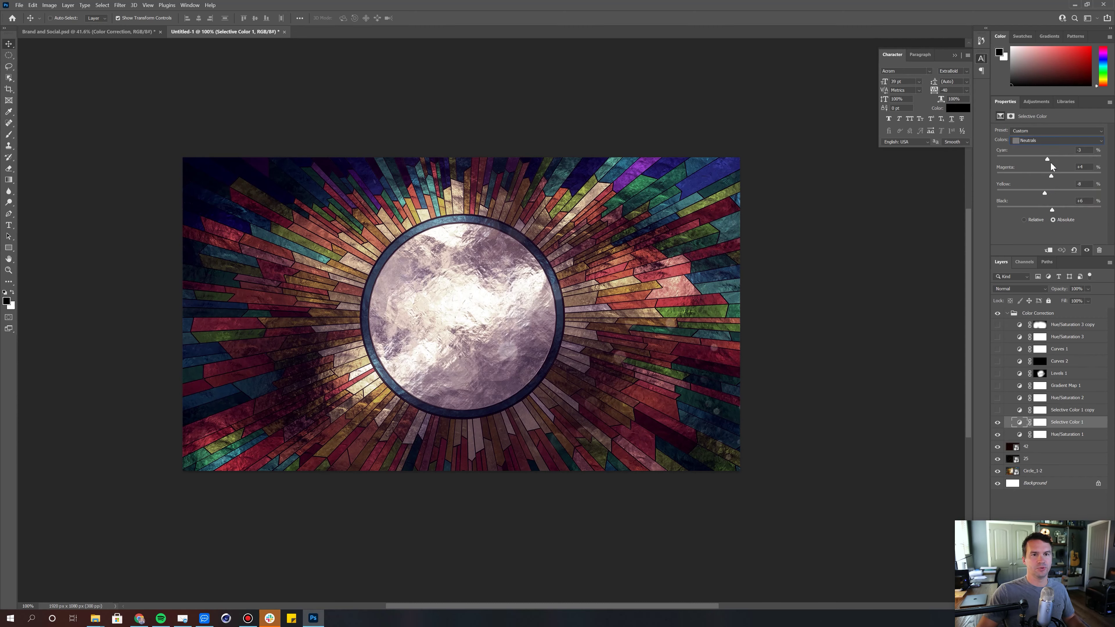
{"action": "left_click", "coordinate": [1035, 140]}
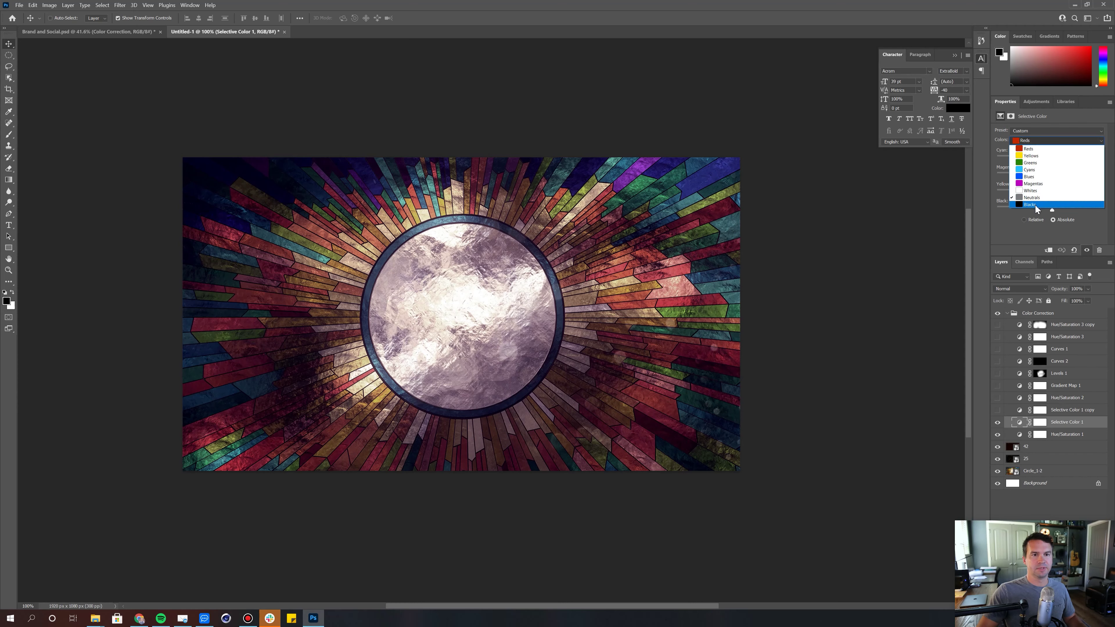
{"action": "left_click", "coordinate": [1036, 210]}
{"action": "left_click", "coordinate": [1041, 141]}
{"action": "left_click", "coordinate": [1047, 175]}
{"action": "left_click", "coordinate": [1037, 138]}
{"action": "left_click", "coordinate": [1037, 138]}
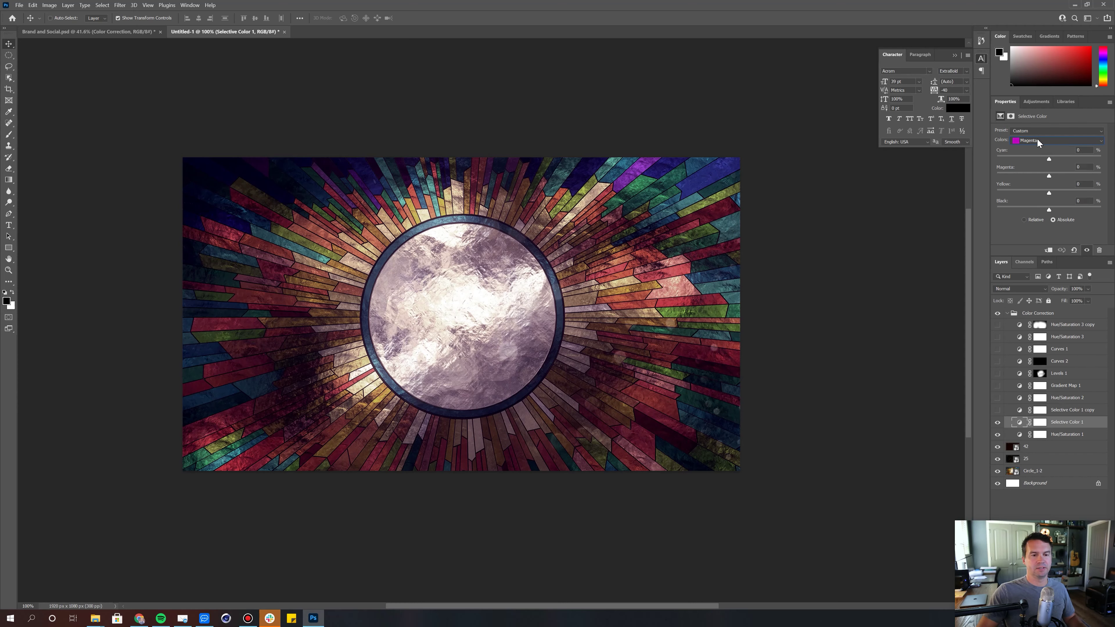
{"action": "left_click", "coordinate": [997, 422]}
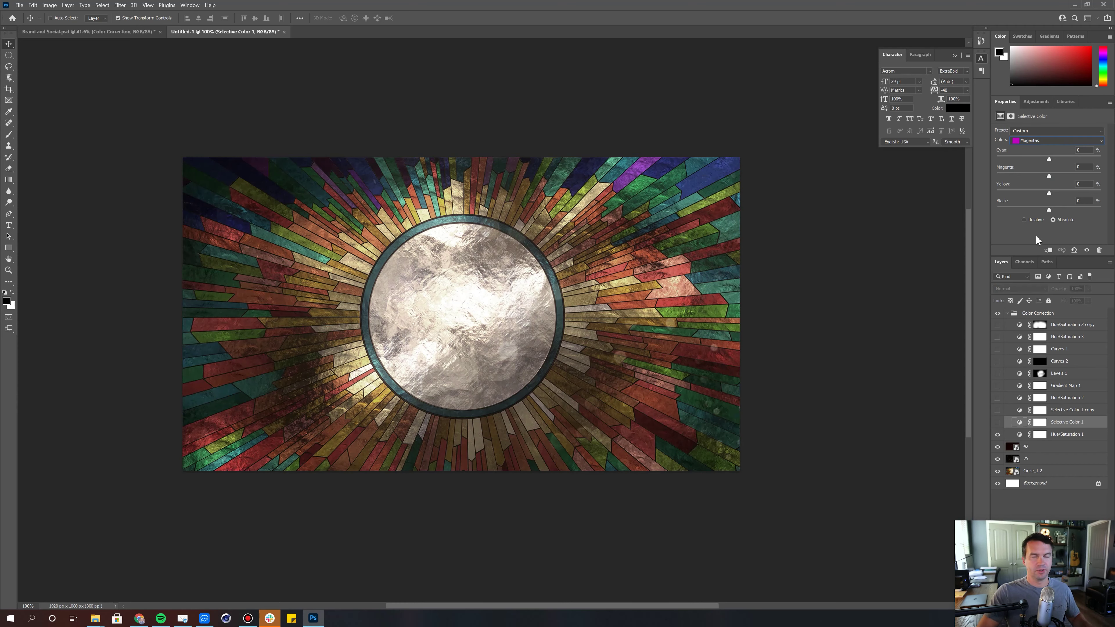
Step: Add a trial Selective Color 2 raising Neutrals yellow to +12, compare it, then delete it
{"action": "left_click", "coordinate": [1023, 103]}
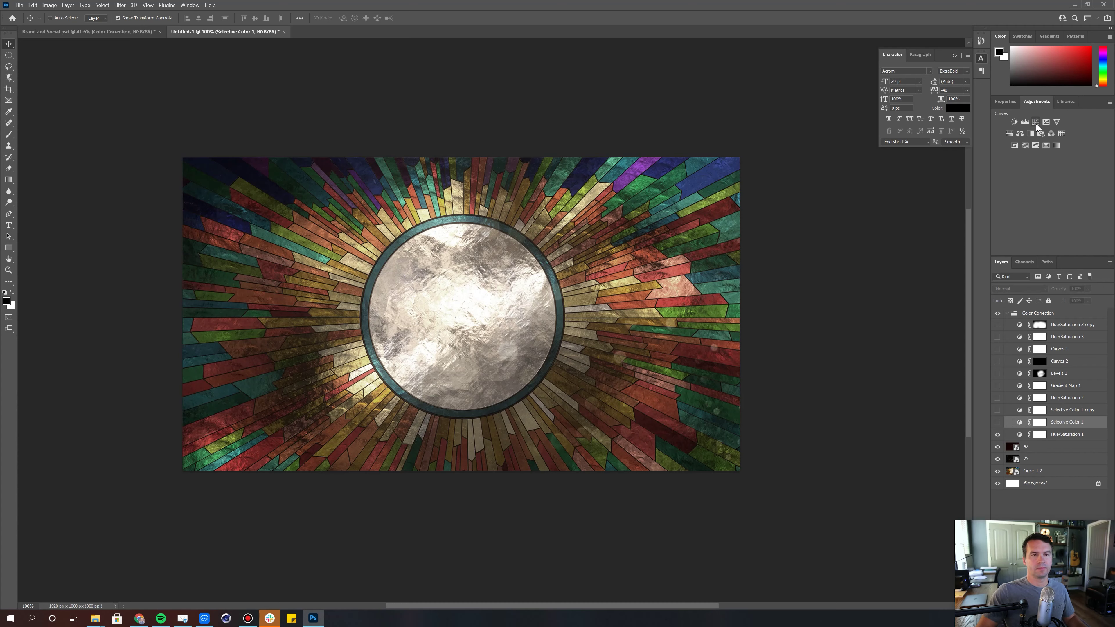
{"action": "left_click", "coordinate": [1046, 145]}
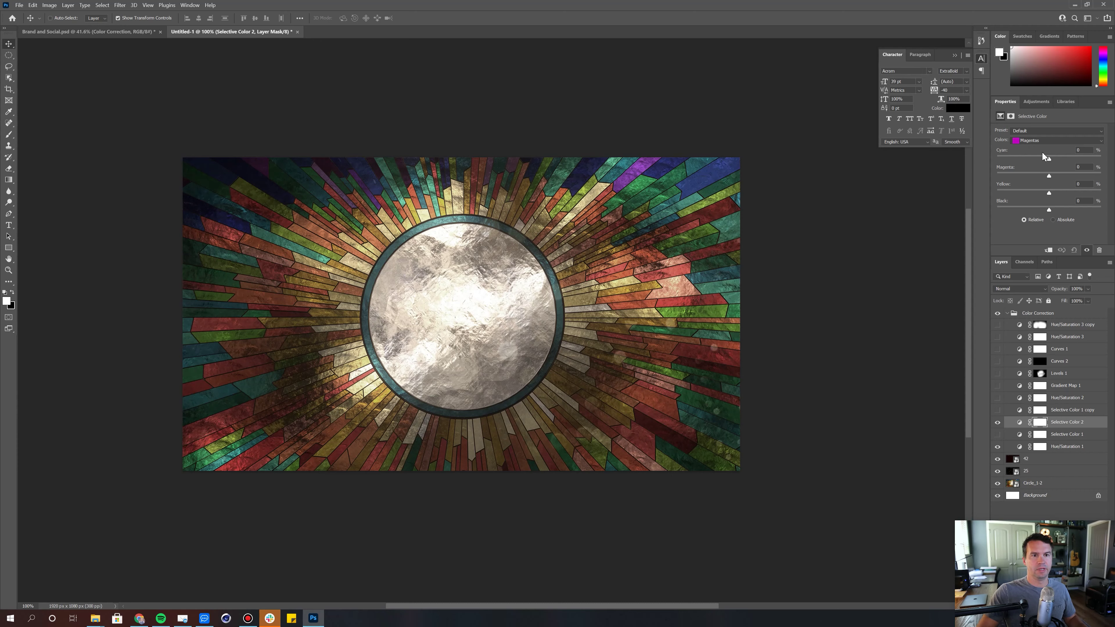
{"action": "left_click", "coordinate": [1038, 139]}
{"action": "left_click", "coordinate": [1047, 197]}
{"action": "mouse_move", "coordinate": [1048, 194]}
{"action": "left_mouse_down"}
{"action": "mouse_move", "coordinate": [1060, 208]}
{"action": "mouse_move", "coordinate": [1052, 176]}
{"action": "left_mouse_up"}
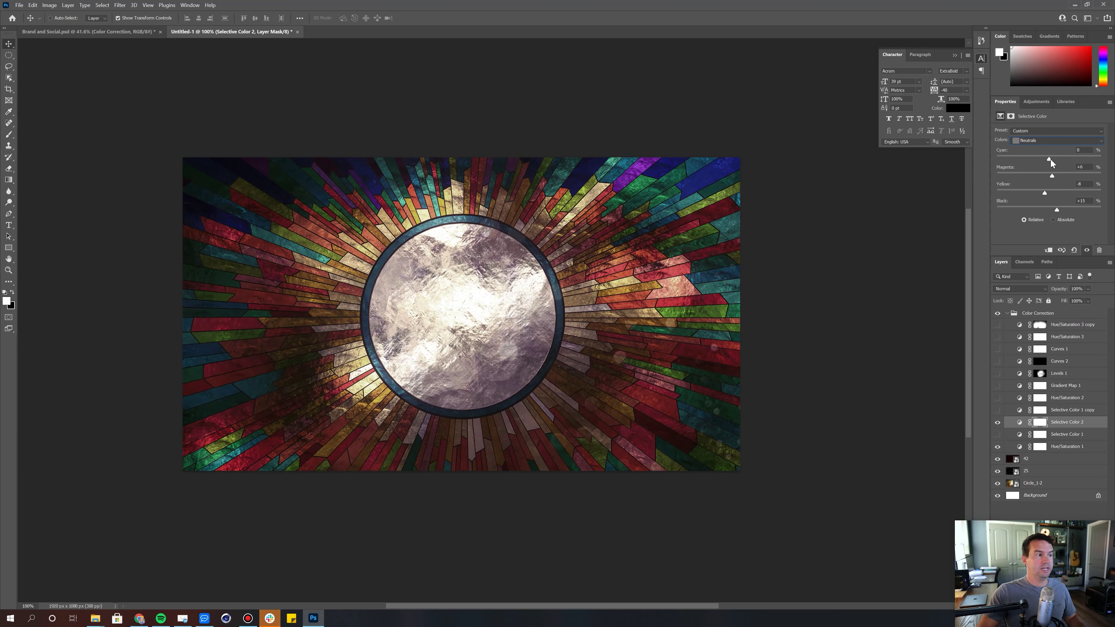
{"action": "left_click", "coordinate": [1057, 424]}
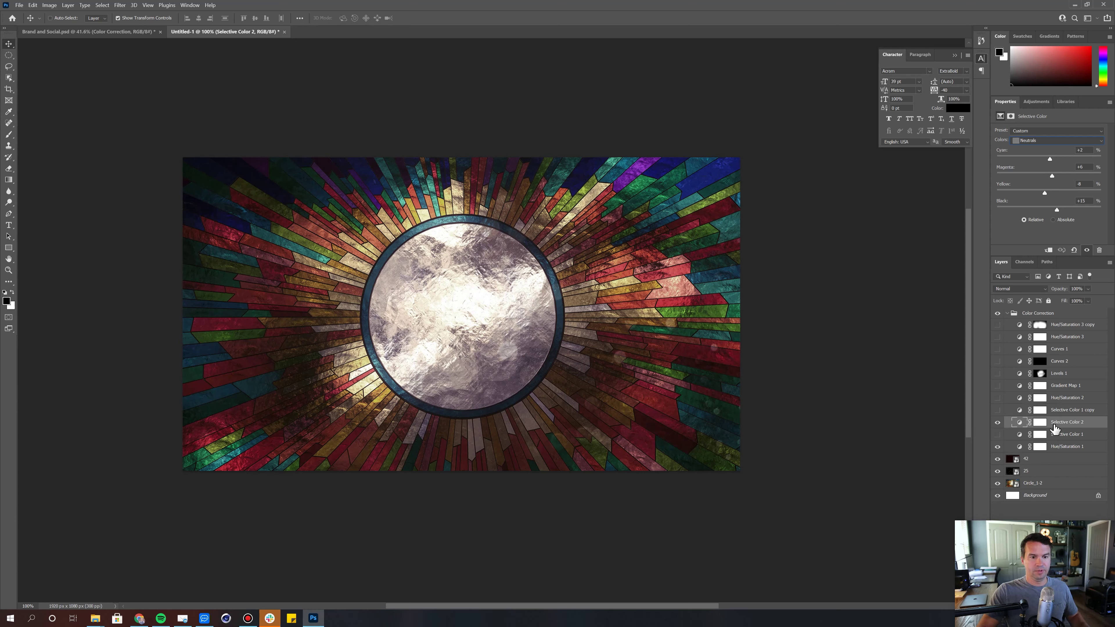
{"action": "left_click", "coordinate": [998, 434]}
{"action": "left_click", "coordinate": [998, 422]}
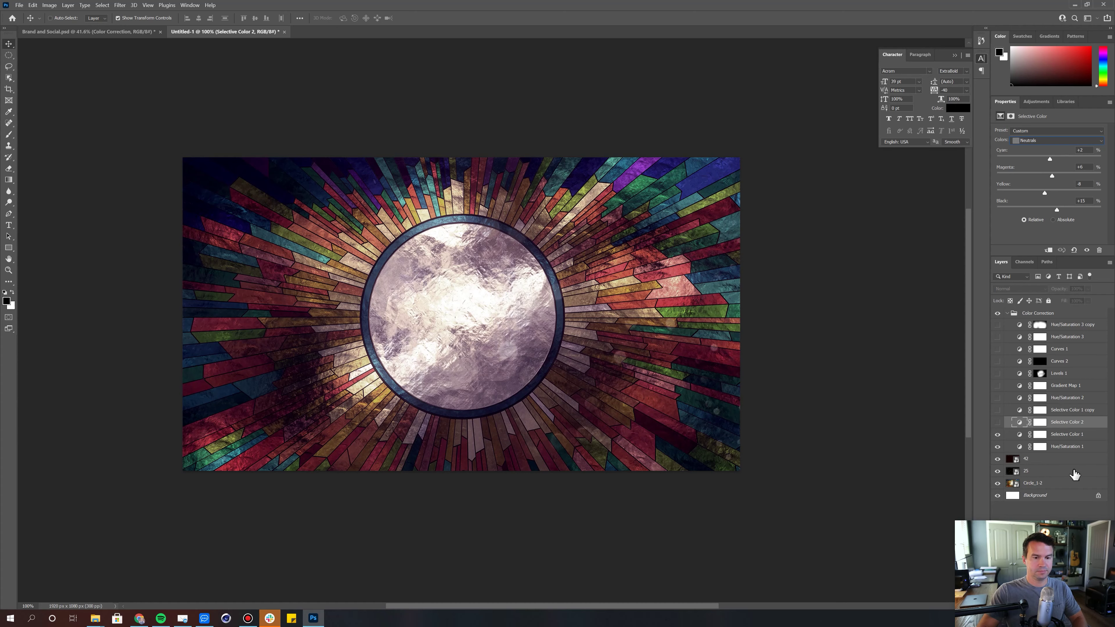
{"action": "key", "text": "Delete"}
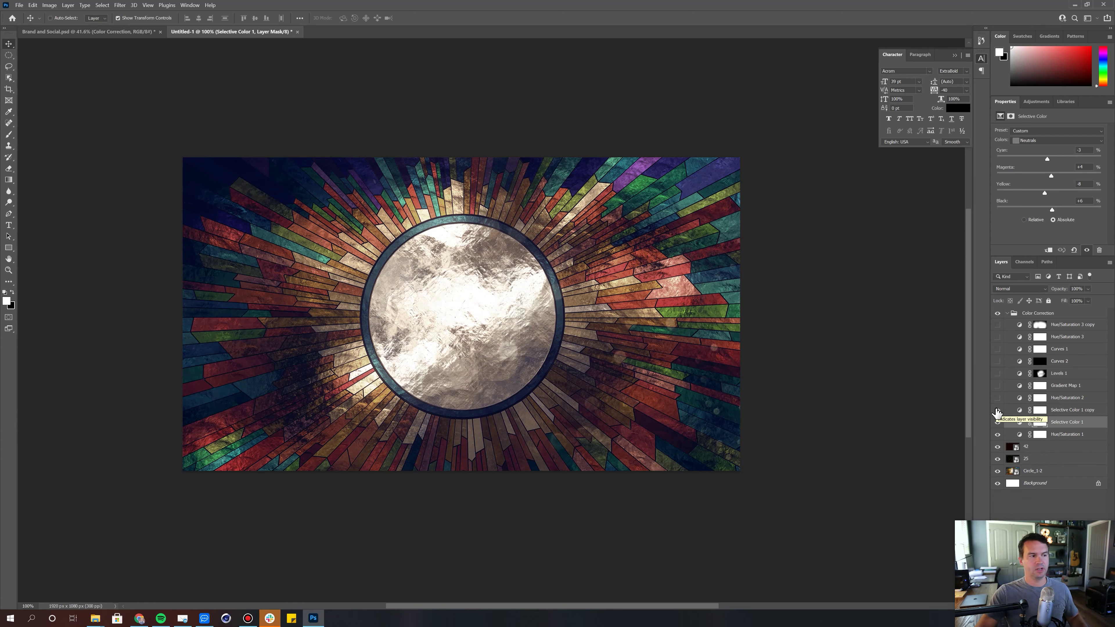
Step: Show Selective Color 1 copy and try reducing cyan in its Reds, then undo it
{"action": "left_click", "coordinate": [997, 410]}
{"action": "left_click", "coordinate": [1067, 409]}
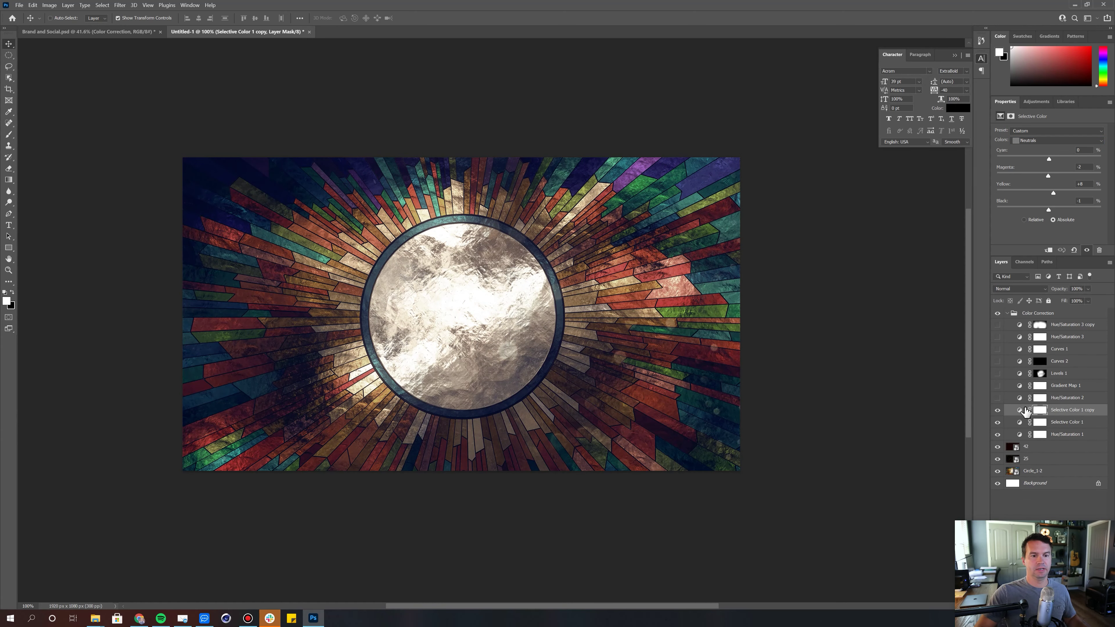
{"action": "left_click", "coordinate": [1019, 410]}
{"action": "left_click", "coordinate": [1022, 140]}
{"action": "left_click", "coordinate": [1026, 143]}
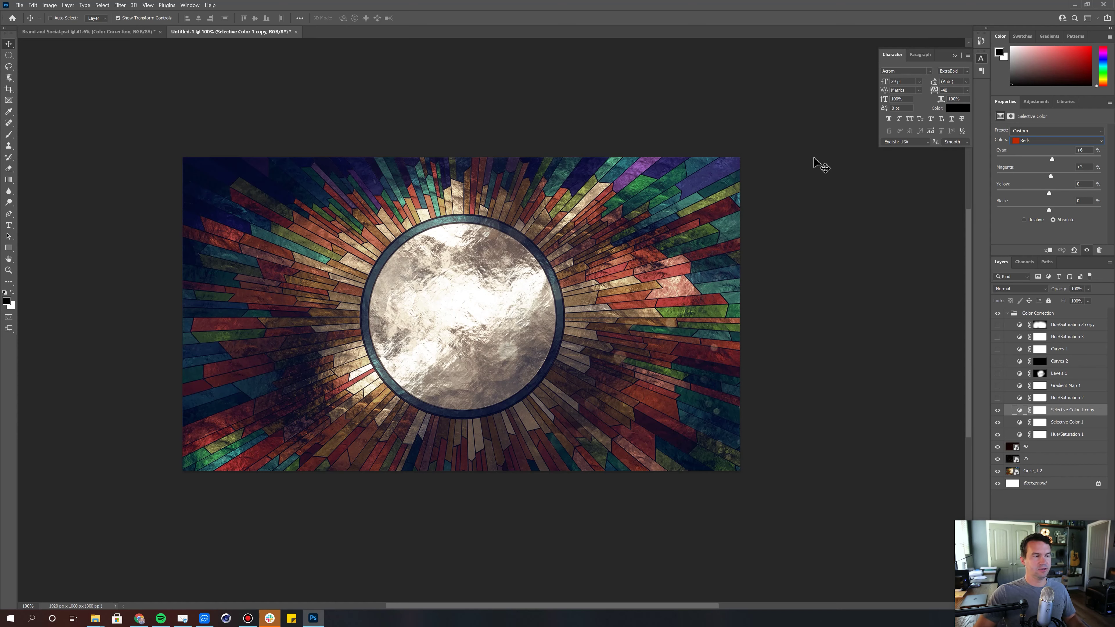
{"action": "left_click", "coordinate": [1038, 141]}
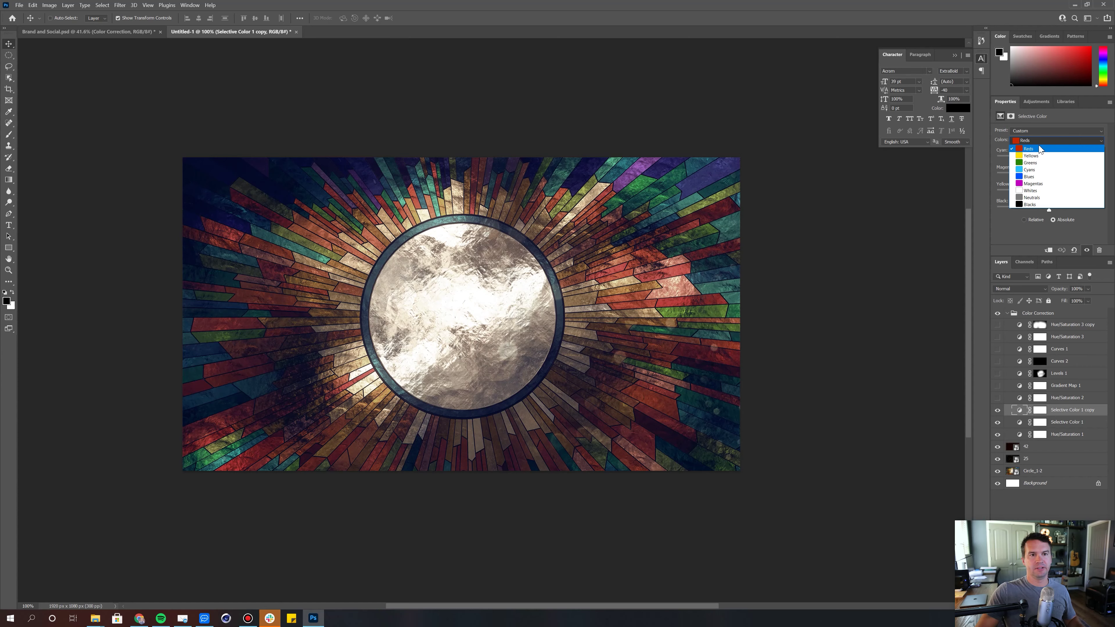
{"action": "left_click", "coordinate": [1039, 149]}
{"action": "left_click_drag", "start_coordinate": [1052, 160], "coordinate": [1021, 159]}
{"action": "key", "text": "ctrl+z"}
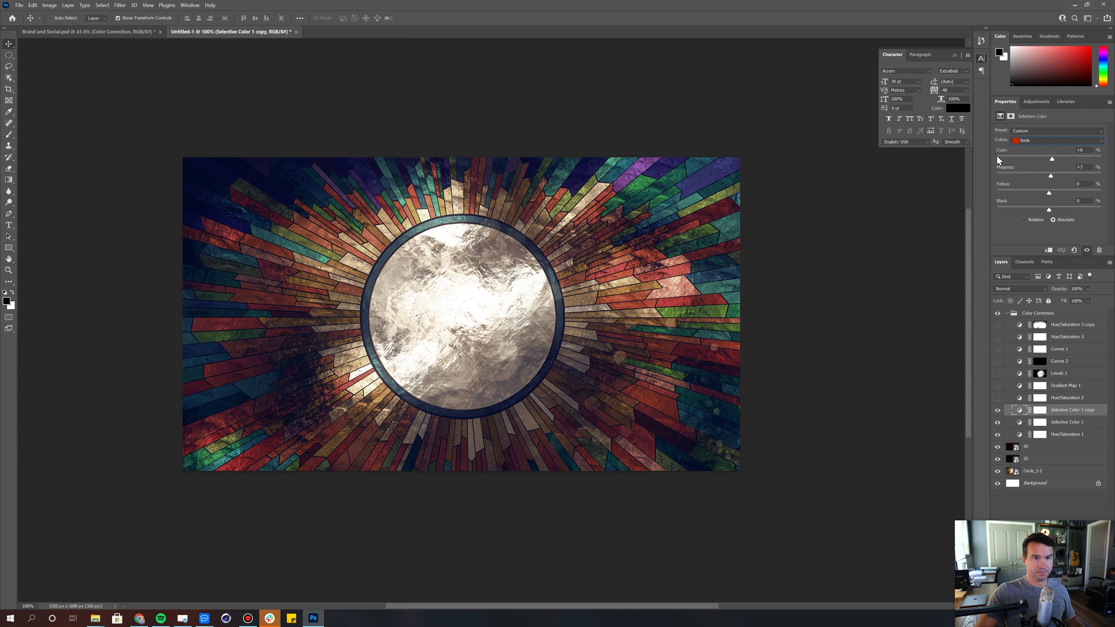
Step: Set the Magenta in Selective Color 1 copy's Yellows range to +20
{"action": "left_click", "coordinate": [1043, 142]}
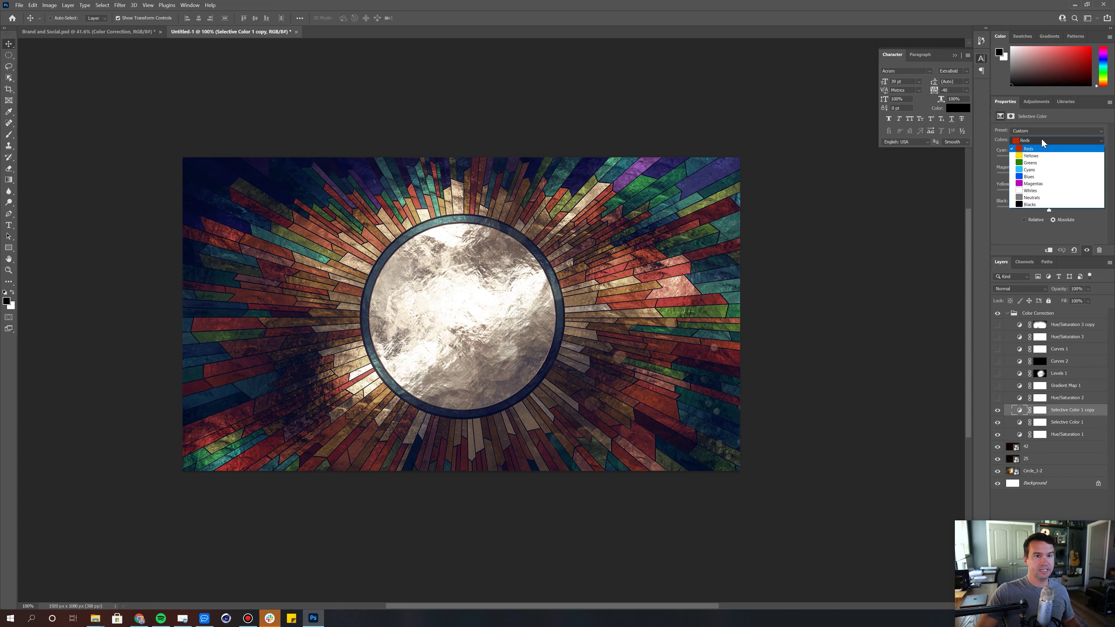
{"action": "left_click", "coordinate": [1037, 156]}
{"action": "left_click_drag", "start_coordinate": [1054, 176], "coordinate": [1031, 176]}
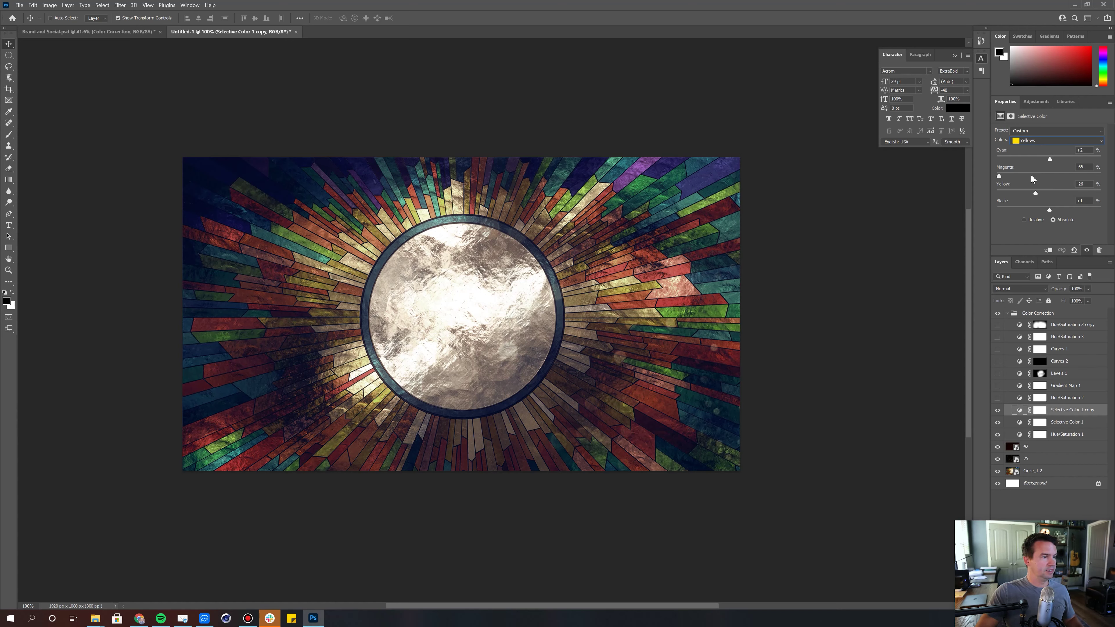
{"action": "left_click", "coordinate": [1060, 177]}
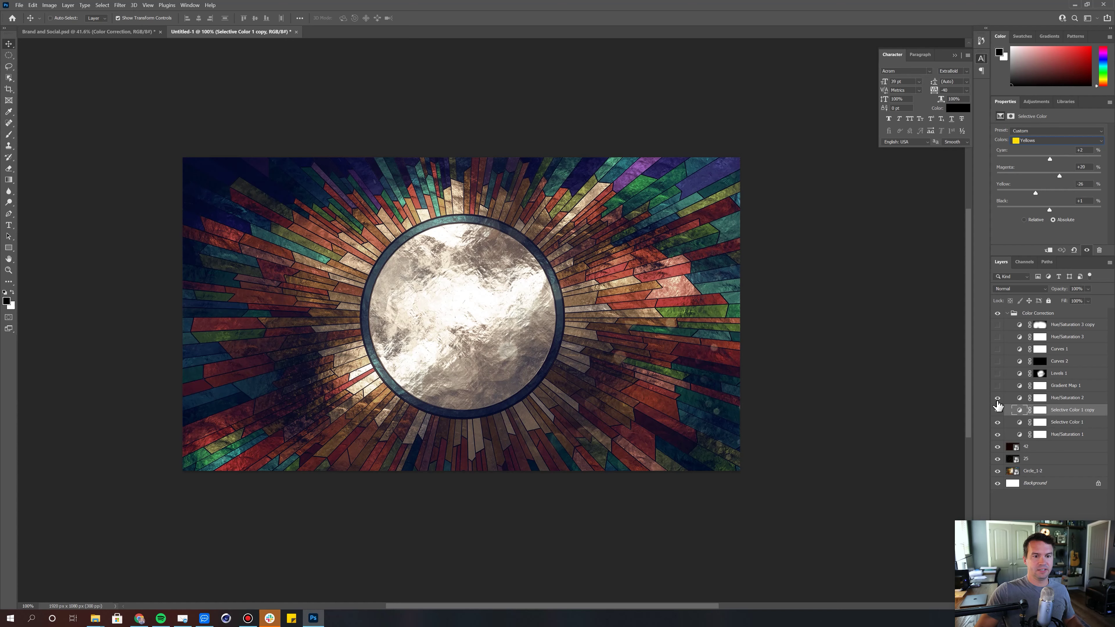
{"action": "left_click", "coordinate": [1040, 398]}
Step: Check Hue/Saturation 2's Blues channel and toggle the layer on and off to compare
{"action": "left_click", "coordinate": [1020, 398]}
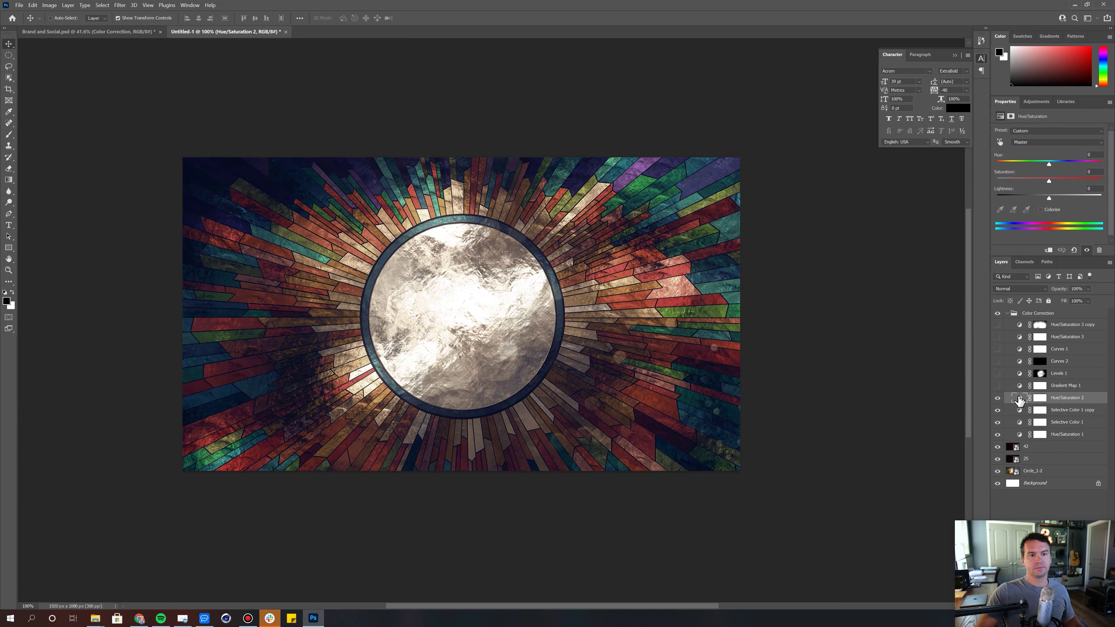
{"action": "left_click", "coordinate": [1023, 142]}
{"action": "left_click", "coordinate": [1021, 162]}
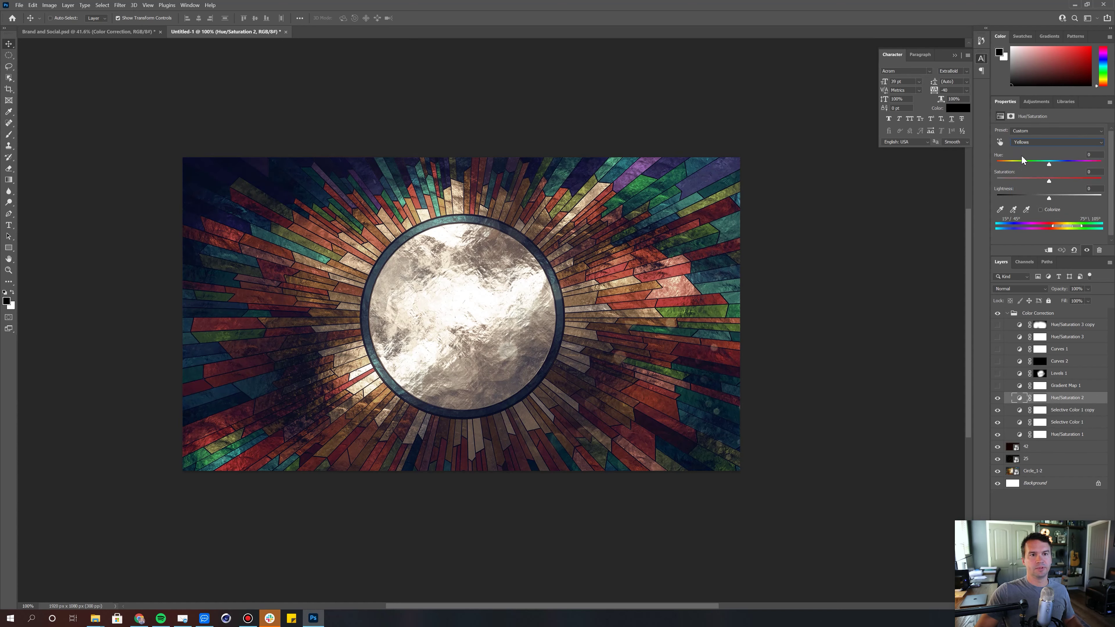
{"action": "left_click", "coordinate": [1021, 144]}
{"action": "key", "text": "Down"}
{"action": "key", "text": "Down"}
{"action": "key", "text": "Down"}
{"action": "key", "text": "Return"}
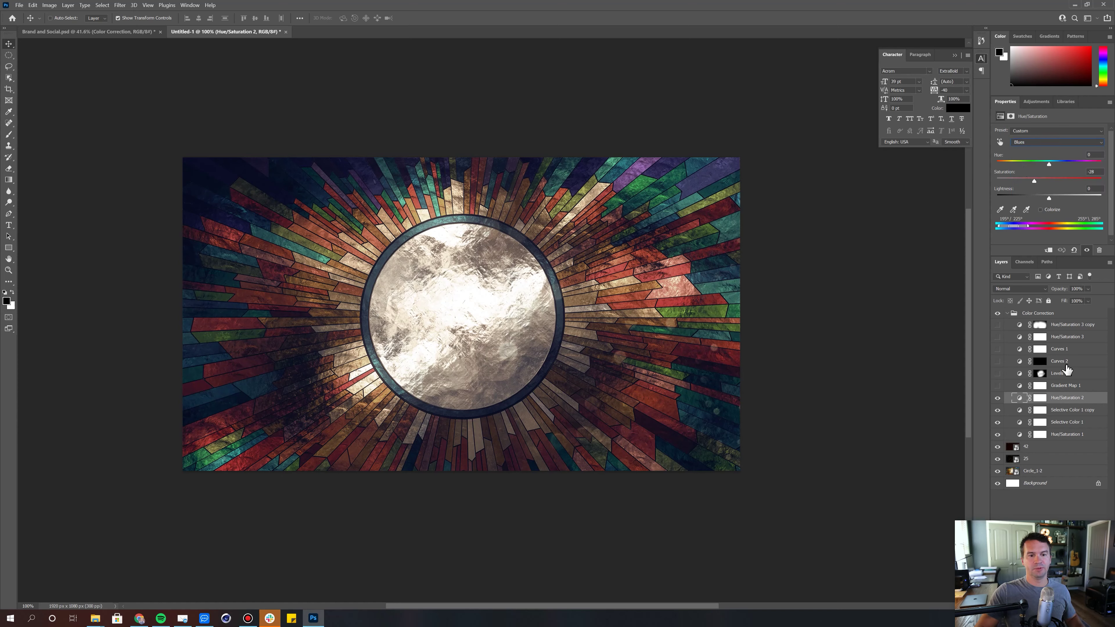
{"action": "left_click", "coordinate": [998, 398]}
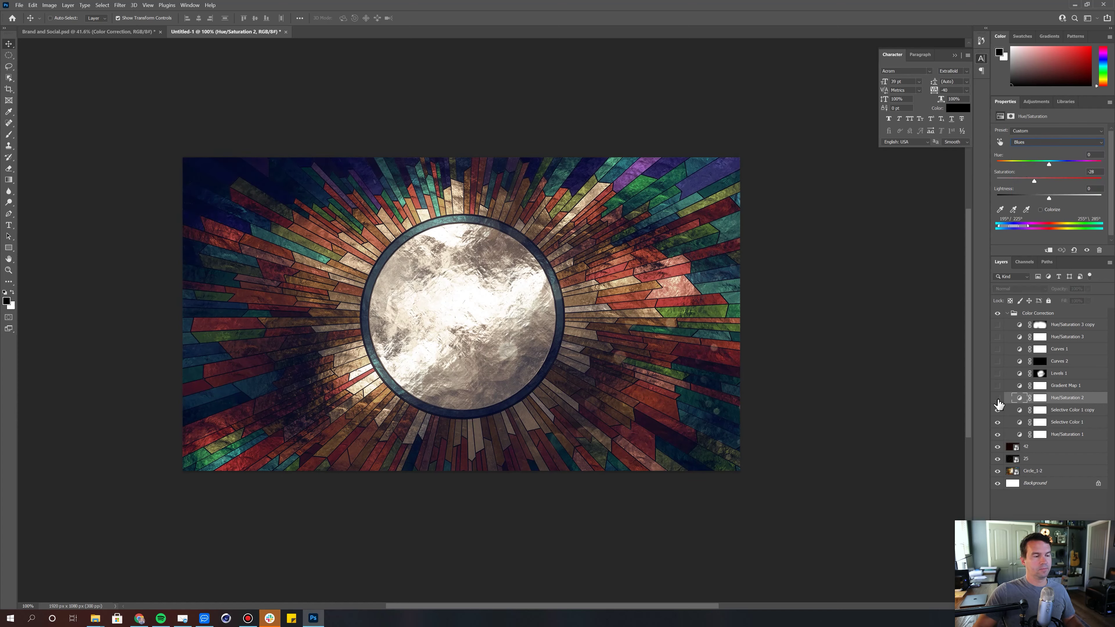
{"action": "left_click", "coordinate": [998, 398]}
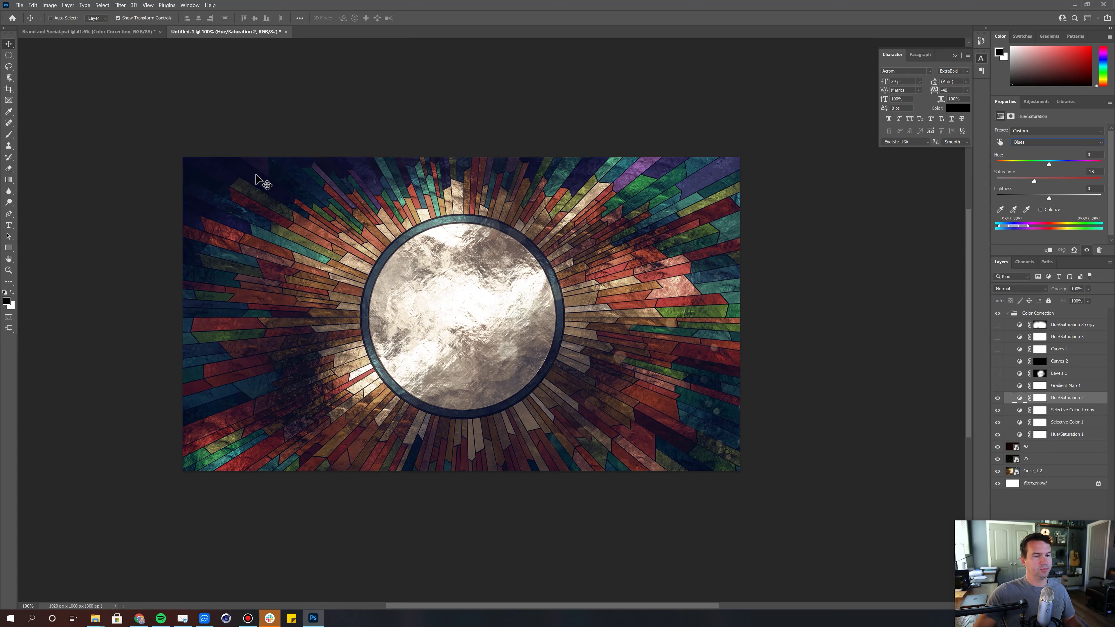
{"action": "left_click", "coordinate": [998, 399]}
{"action": "left_click", "coordinate": [998, 398]}
{"action": "left_click", "coordinate": [997, 399]}
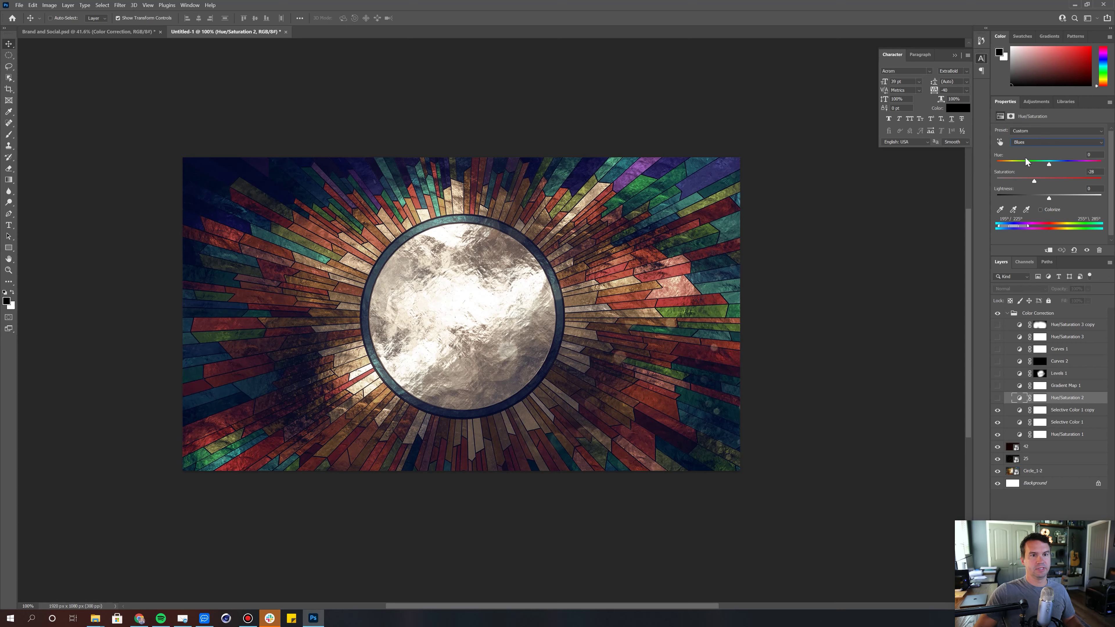
Step: Switch on Hue/Saturation 2 and the 19%-opacity Gradient Map 1 for a pink moon tint
{"action": "left_click", "coordinate": [1045, 142]}
{"action": "left_click", "coordinate": [1035, 178]}
{"action": "left_click", "coordinate": [998, 397]}
{"action": "left_click", "coordinate": [997, 386]}
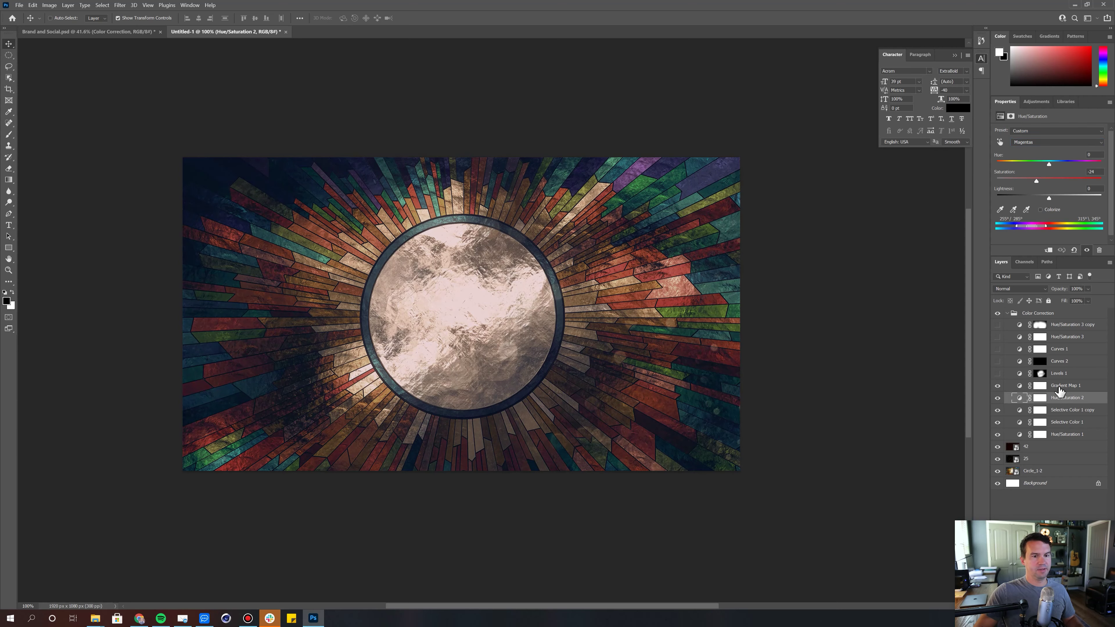
{"action": "left_click", "coordinate": [1040, 387]}
{"action": "left_click", "coordinate": [1019, 386]}
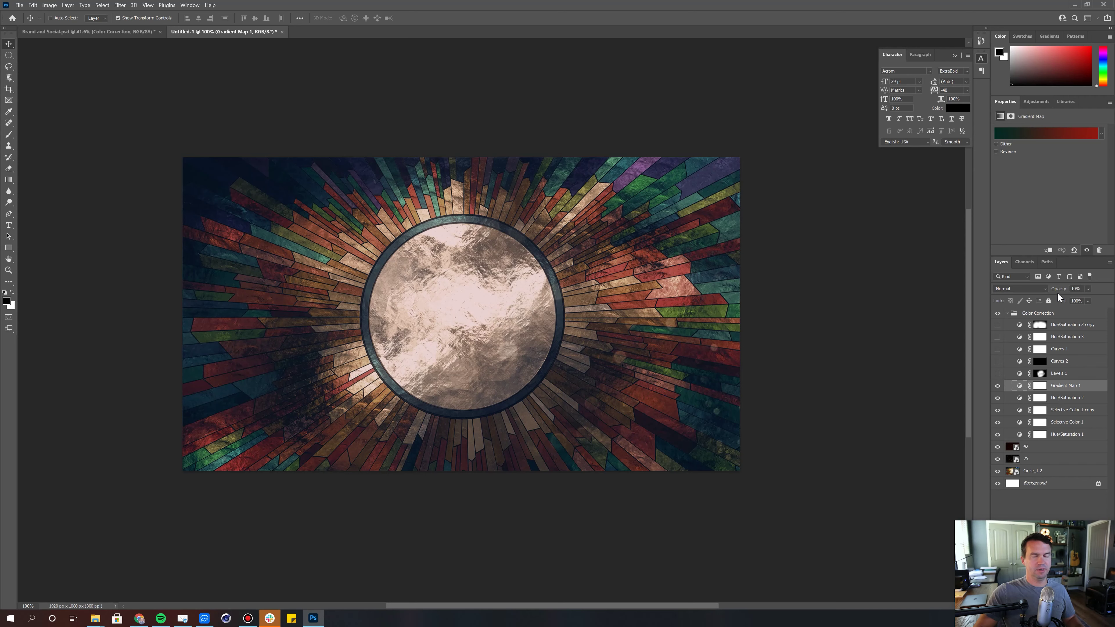
Step: Turn on Levels 1 and Curves 1, and shift the Curves 2 mask toward the circle's centre
{"action": "left_click", "coordinate": [997, 386]}
{"action": "left_click", "coordinate": [998, 386]}
{"action": "left_click", "coordinate": [1040, 374]}
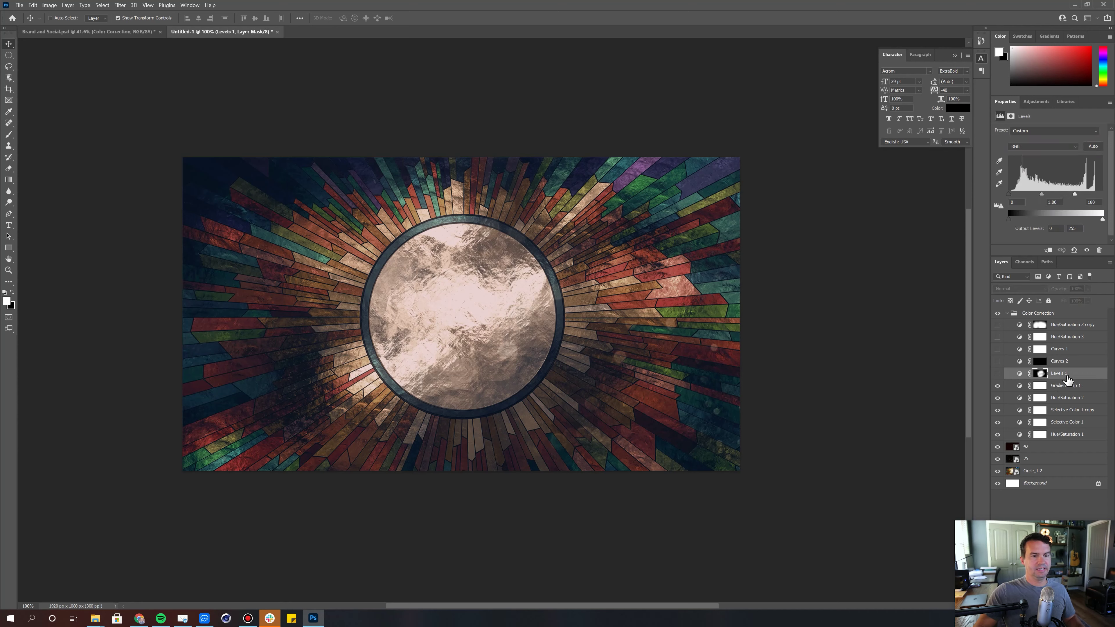
{"action": "left_click", "coordinate": [997, 374]}
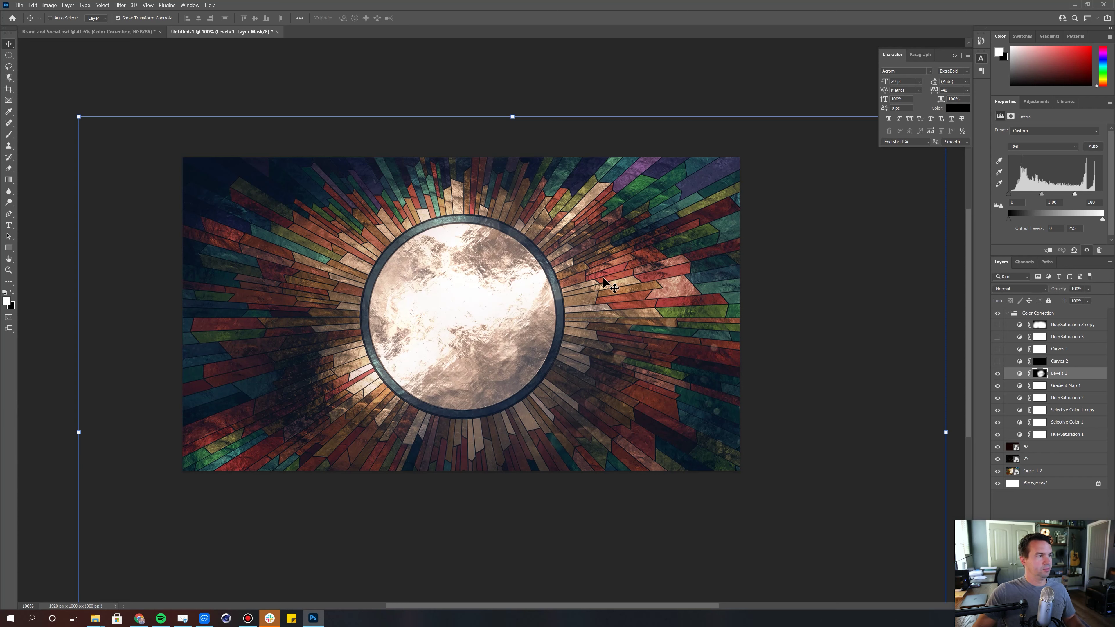
{"action": "left_click", "coordinate": [1039, 376]}
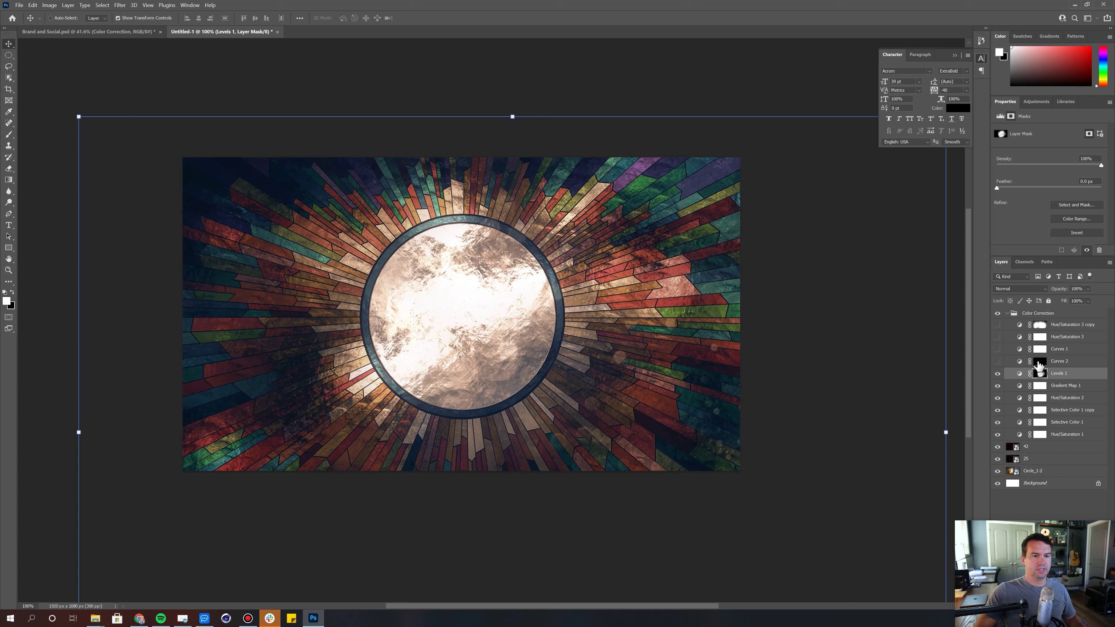
{"action": "left_click", "coordinate": [1063, 361]}
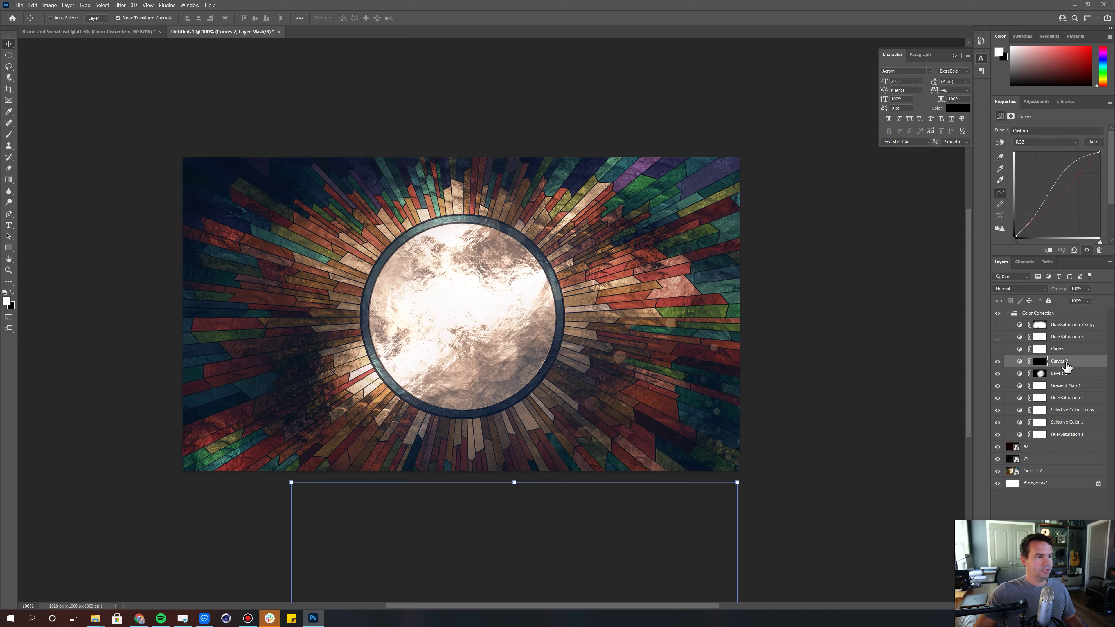
{"action": "left_click_drag", "start_coordinate": [605, 337], "coordinate": [641, 195]}
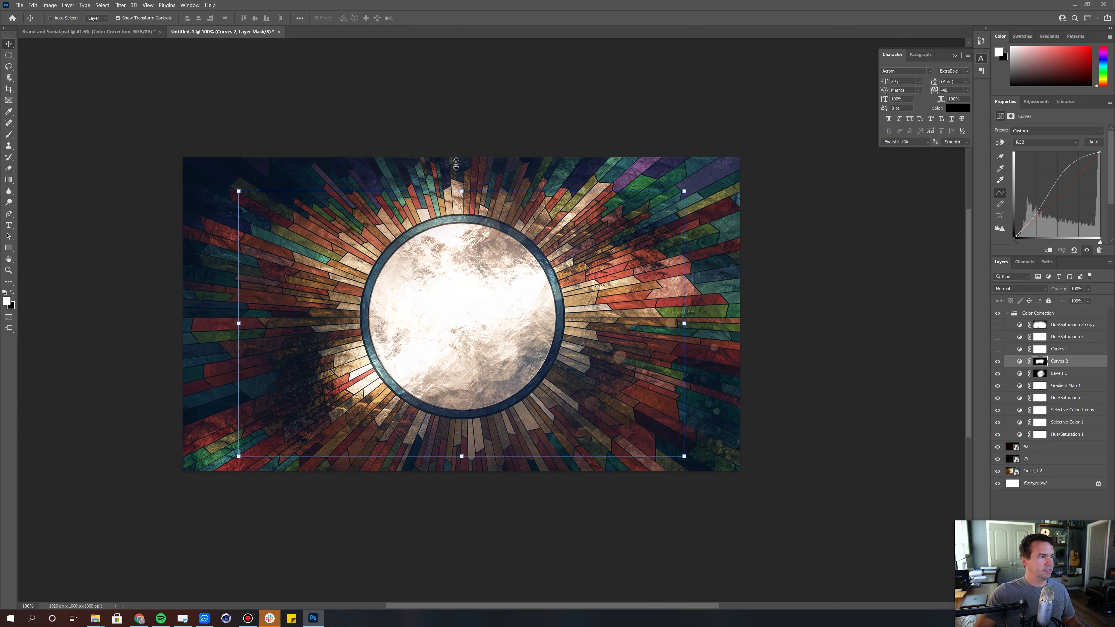
{"action": "left_click", "coordinate": [1041, 374]}
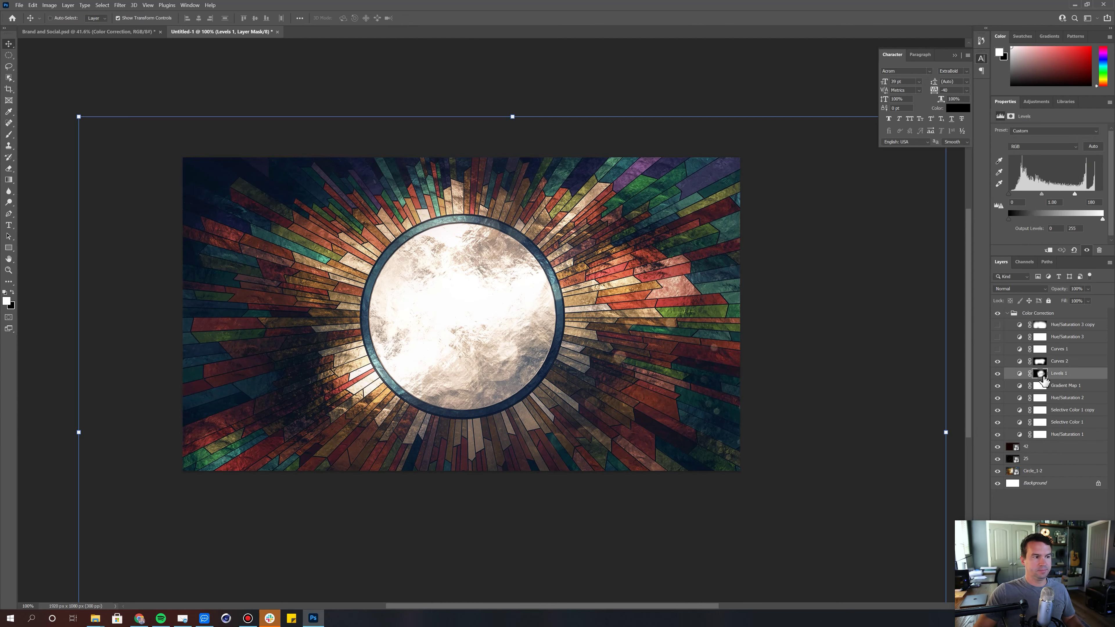
{"action": "left_click", "coordinate": [1040, 349]}
{"action": "left_click", "coordinate": [997, 350]}
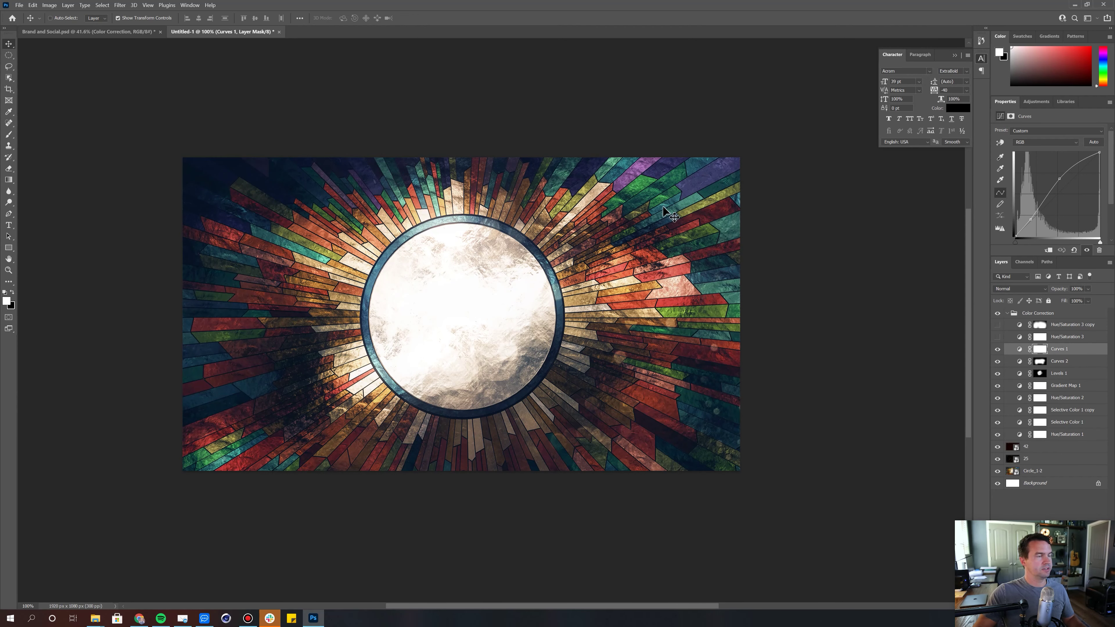
Step: Enable Hue/Saturation 3 and its copy, shrinking the copy's mask to about 76% and moving it up
{"action": "left_click", "coordinate": [1065, 336]}
{"action": "left_click", "coordinate": [998, 336]}
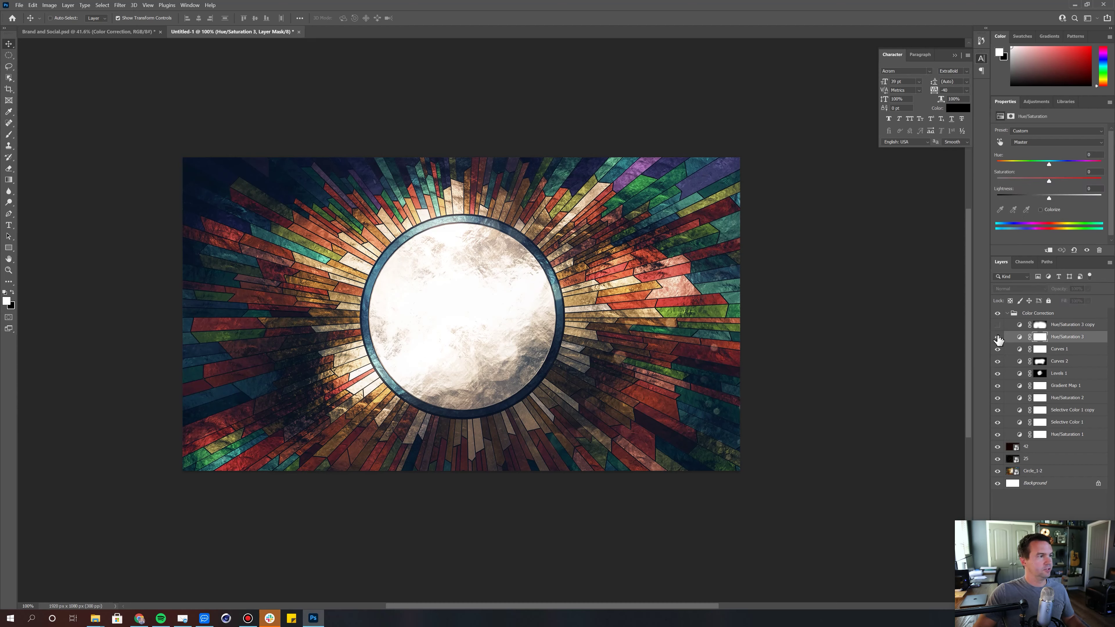
{"action": "left_click", "coordinate": [1020, 338]}
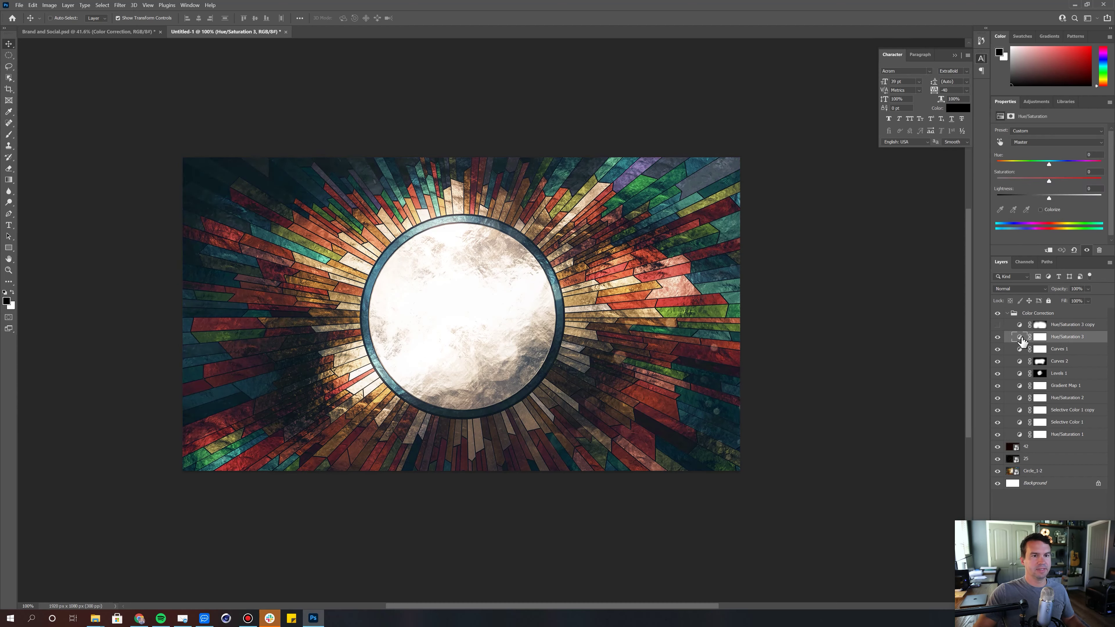
{"action": "left_click", "coordinate": [1035, 143]}
{"action": "left_click", "coordinate": [1034, 143]}
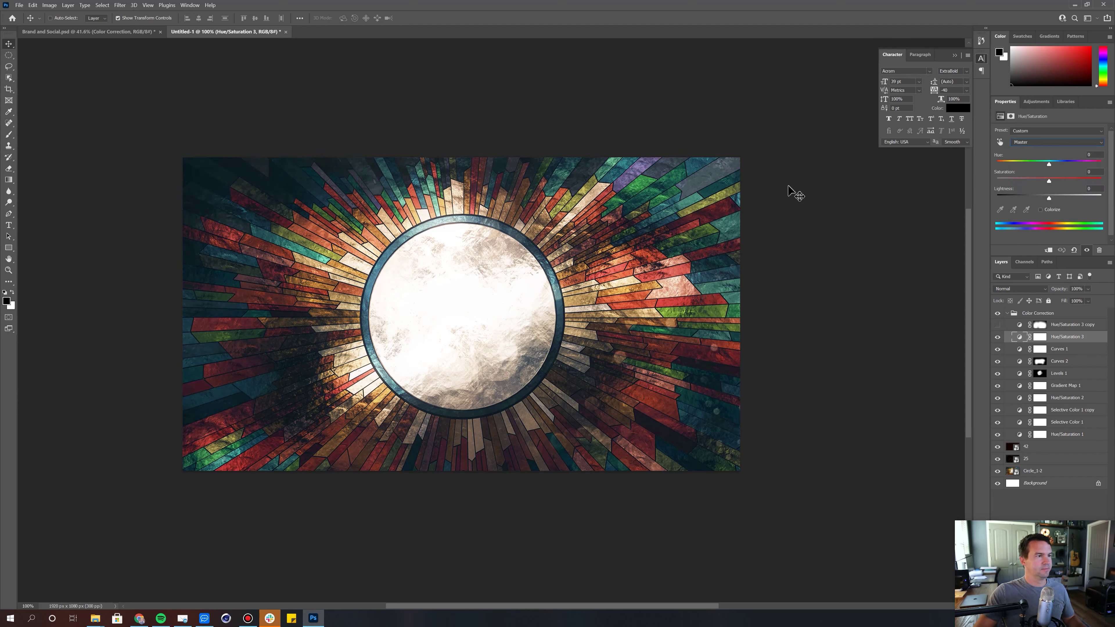
{"action": "left_click", "coordinate": [1009, 327]}
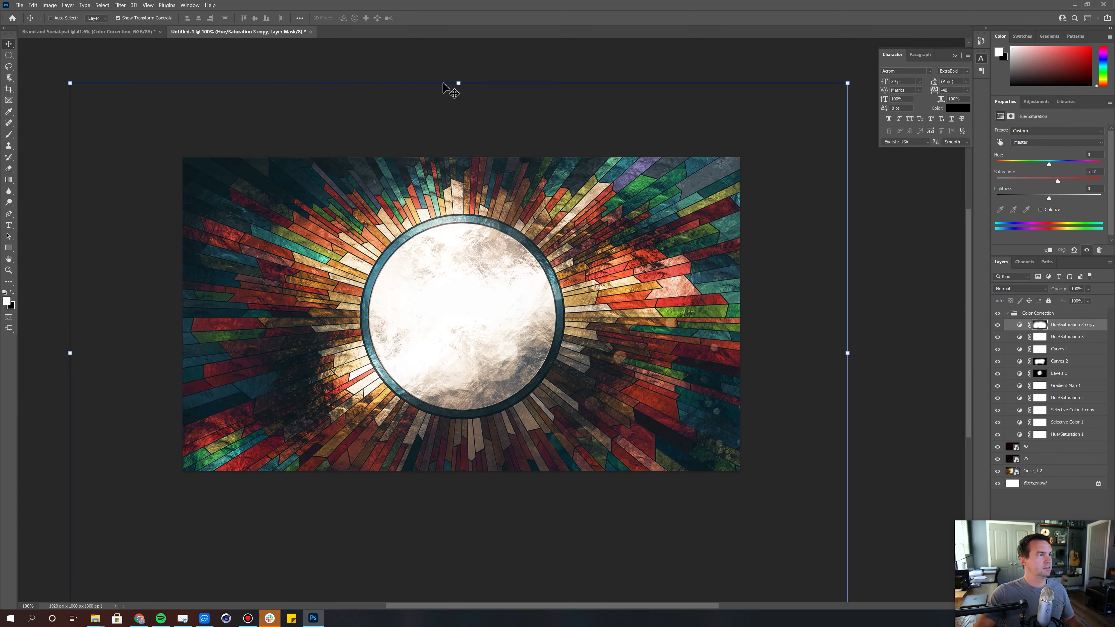
{"action": "left_click_drag", "start_coordinate": [457, 83], "coordinate": [457, 209]}
{"action": "left_click_drag", "start_coordinate": [449, 277], "coordinate": [450, 187]}
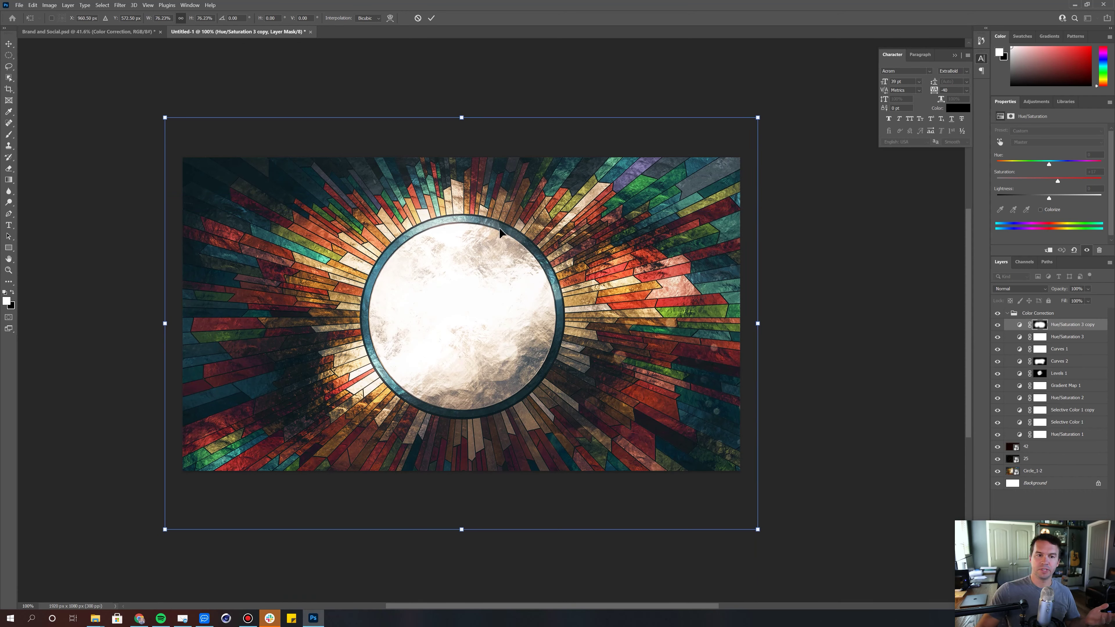
{"action": "left_click", "coordinate": [1008, 313]}
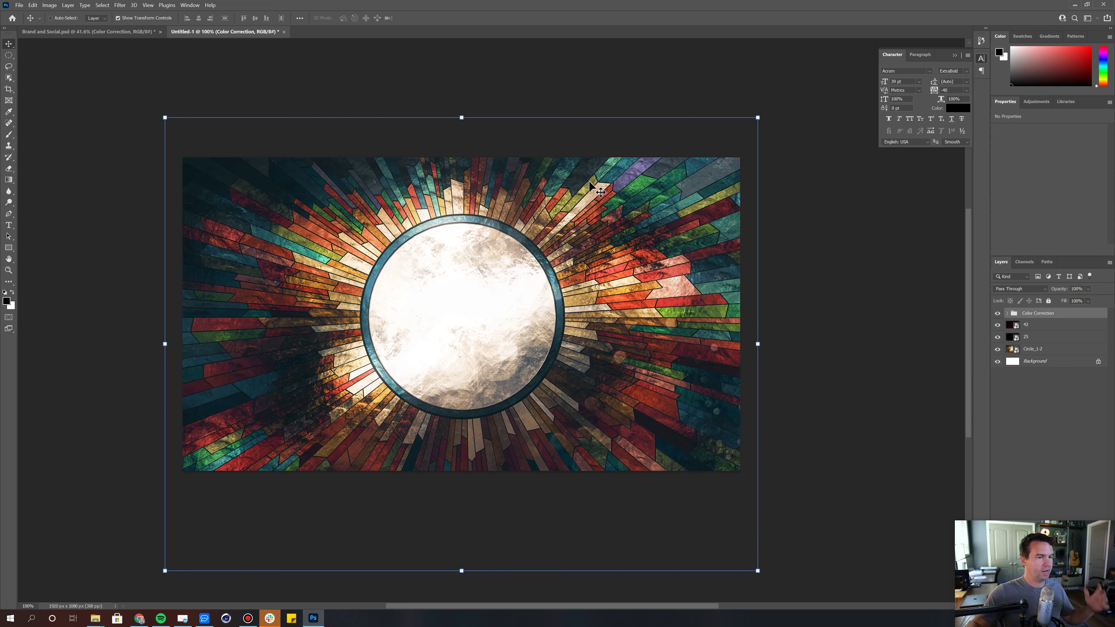
{"action": "left_click", "coordinate": [1012, 392]}
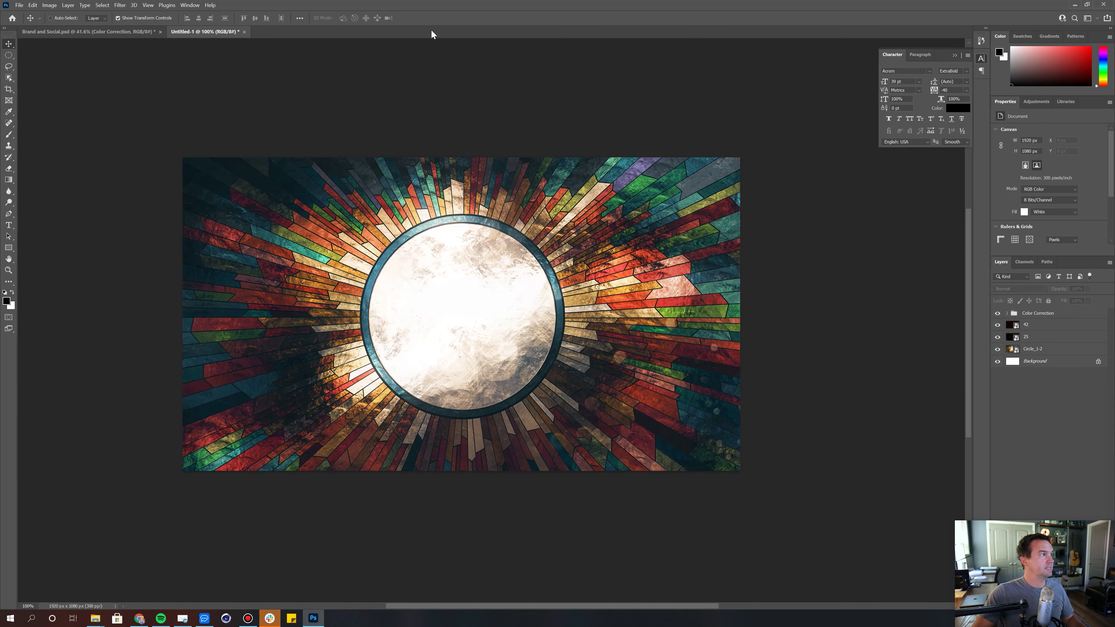
{"action": "left_click", "coordinate": [118, 35]}
Step: Duplicate the Texture and Grain group from Brand and Social.psd into Untitled-1
{"action": "left_click", "coordinate": [1048, 368]}
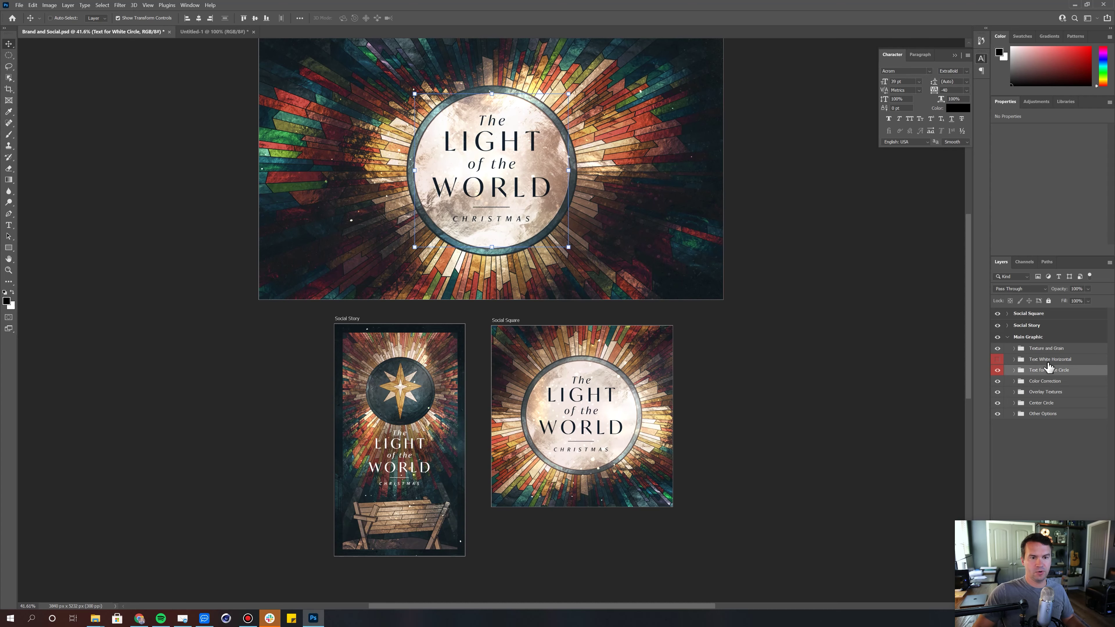
{"action": "left_click", "coordinate": [1044, 350]}
{"action": "left_click", "coordinate": [1014, 349]}
{"action": "left_click", "coordinate": [1014, 351]}
{"action": "right_click", "coordinate": [1043, 348]}
{"action": "left_click", "coordinate": [970, 281]}
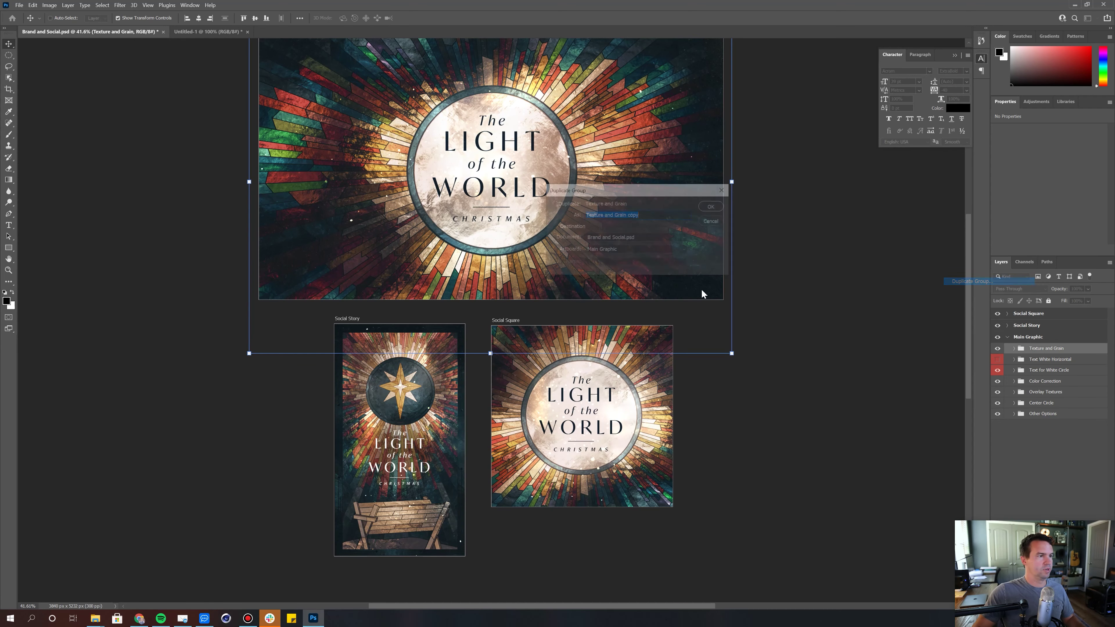
{"action": "left_click", "coordinate": [612, 238]}
{"action": "left_click", "coordinate": [615, 250]}
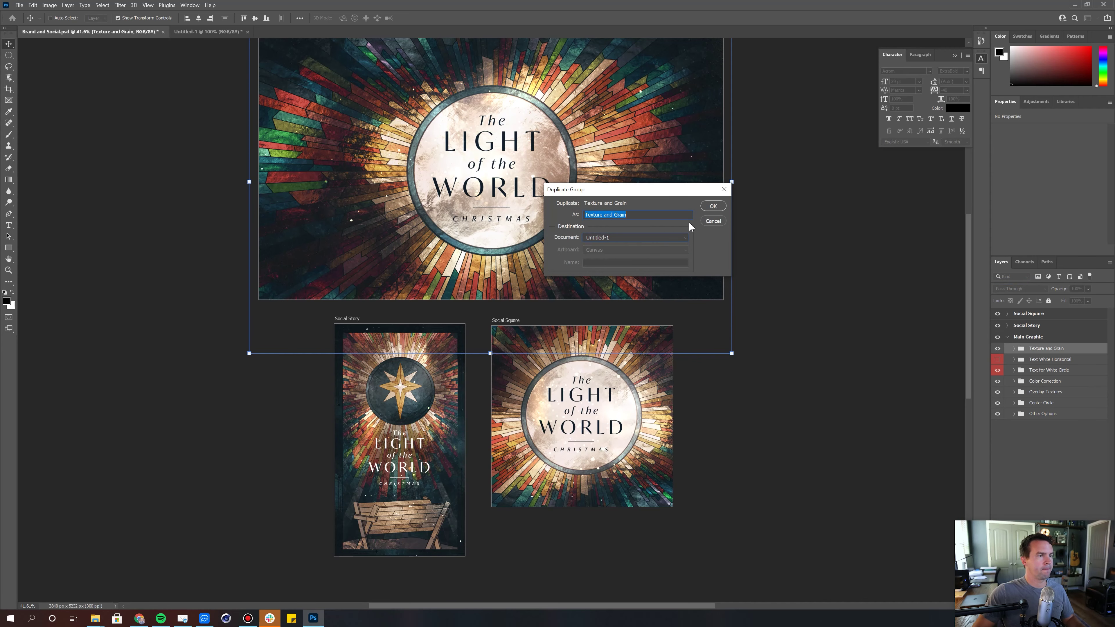
{"action": "left_click", "coordinate": [712, 206]}
{"action": "left_click", "coordinate": [232, 31]}
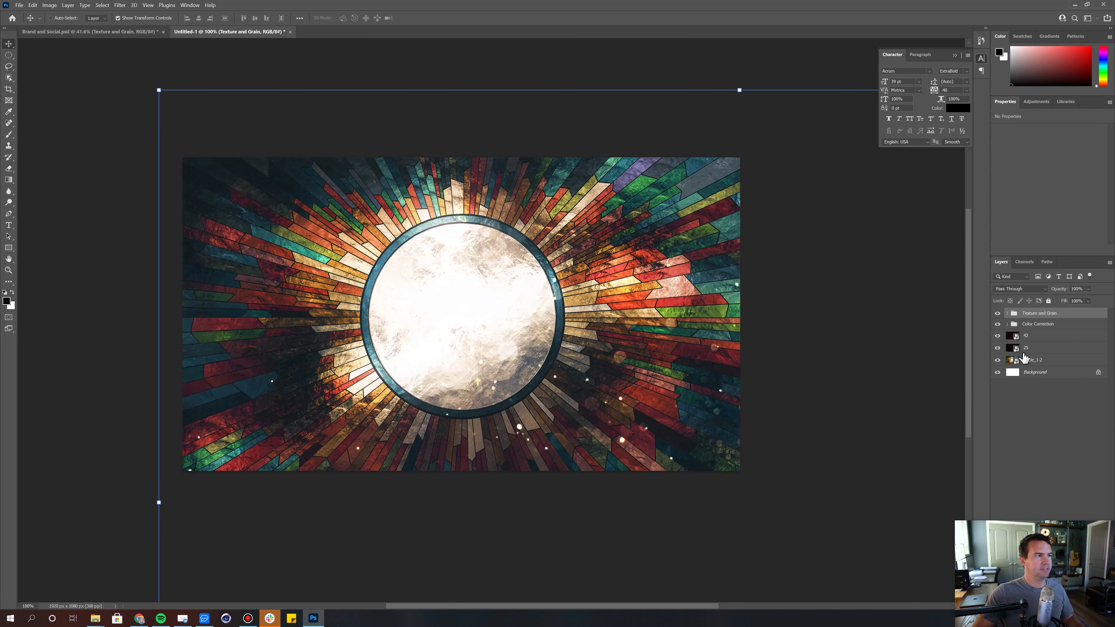
Step: Scale the copied Texture and Grain group to about 53% and keep the texture layer on Color Dodge
{"action": "left_click_drag", "start_coordinate": [740, 90], "coordinate": [527, 169]}
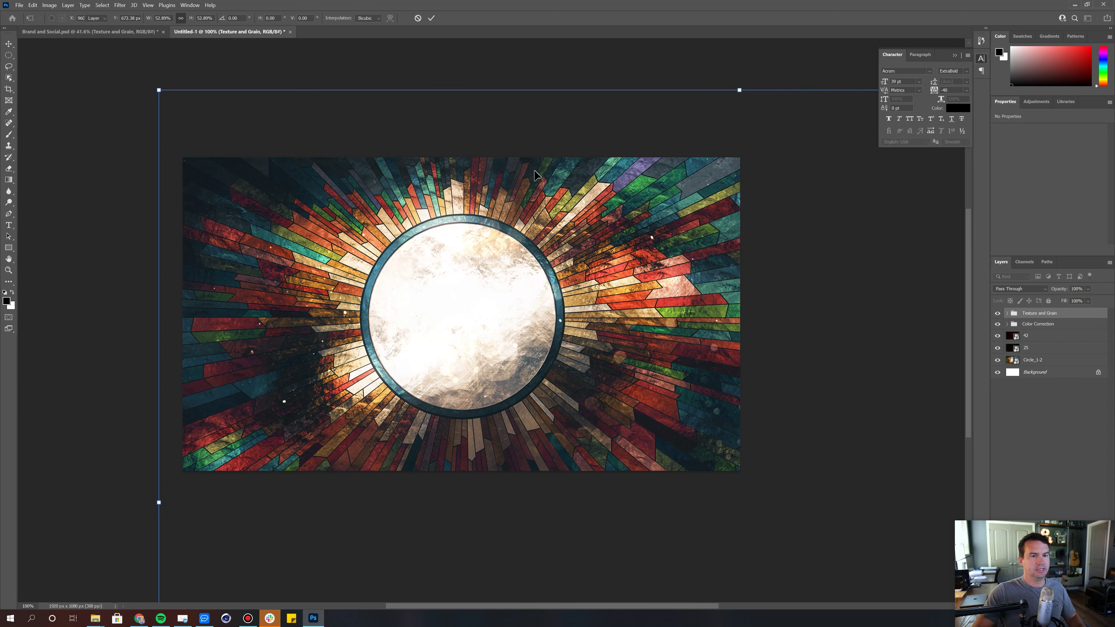
{"action": "key", "text": "Return"}
{"action": "left_click", "coordinate": [1007, 313]}
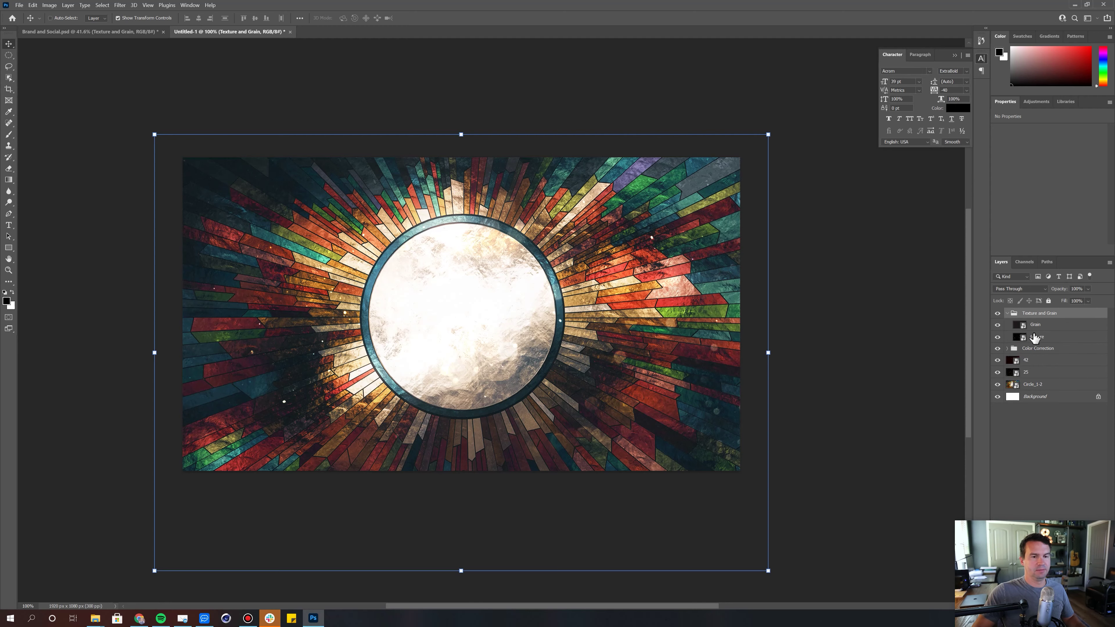
{"action": "left_click", "coordinate": [1036, 336]}
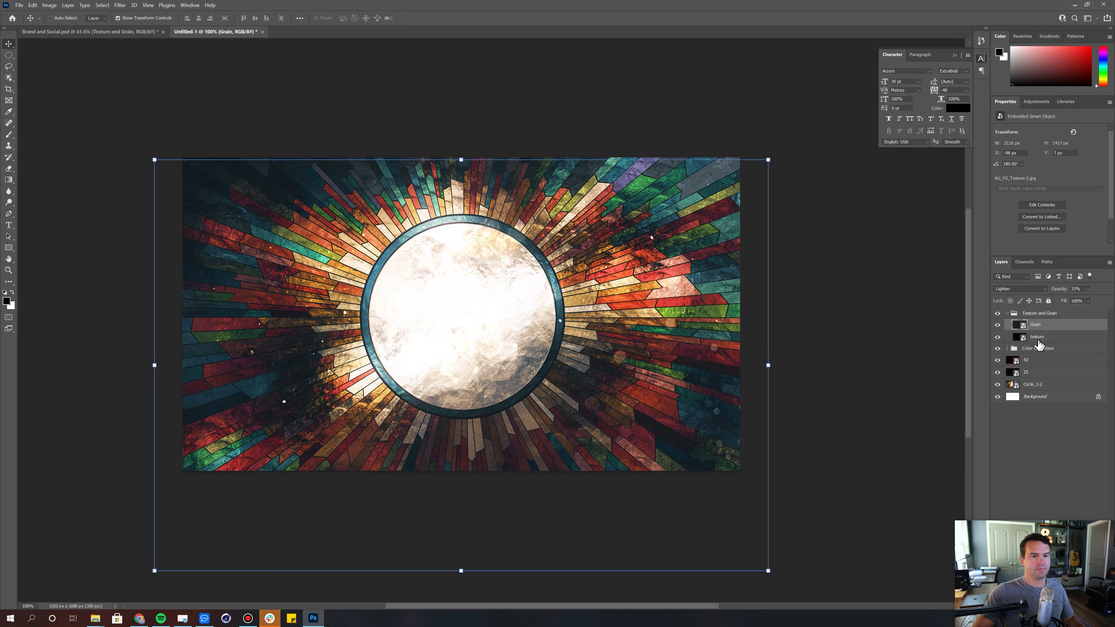
{"action": "left_click", "coordinate": [1019, 289]}
{"action": "left_click", "coordinate": [1010, 291]}
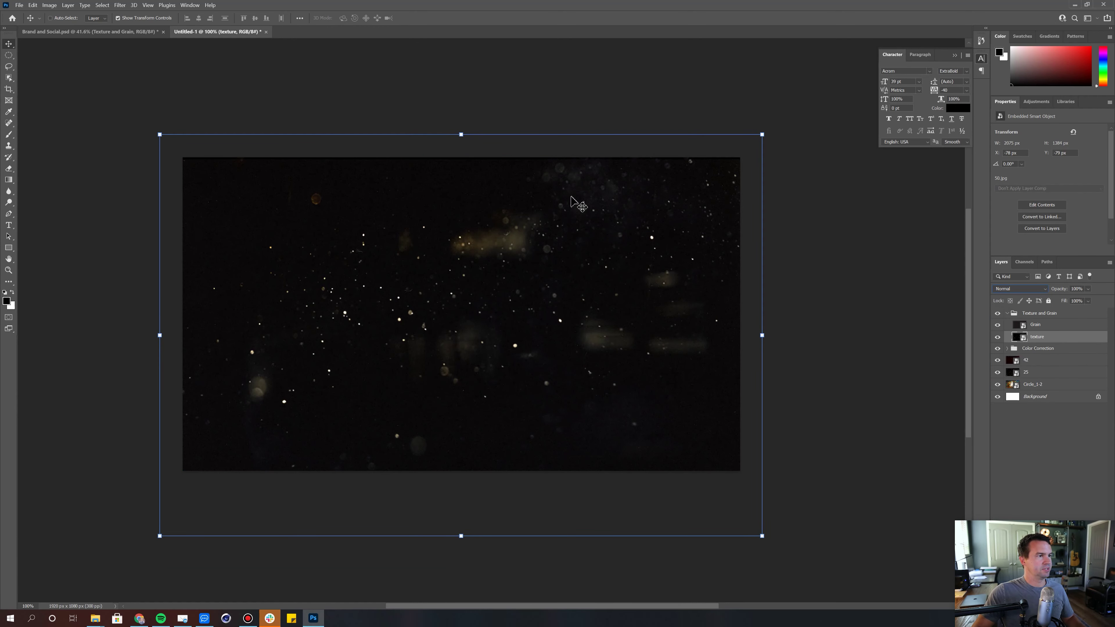
{"action": "left_click", "coordinate": [1027, 289]}
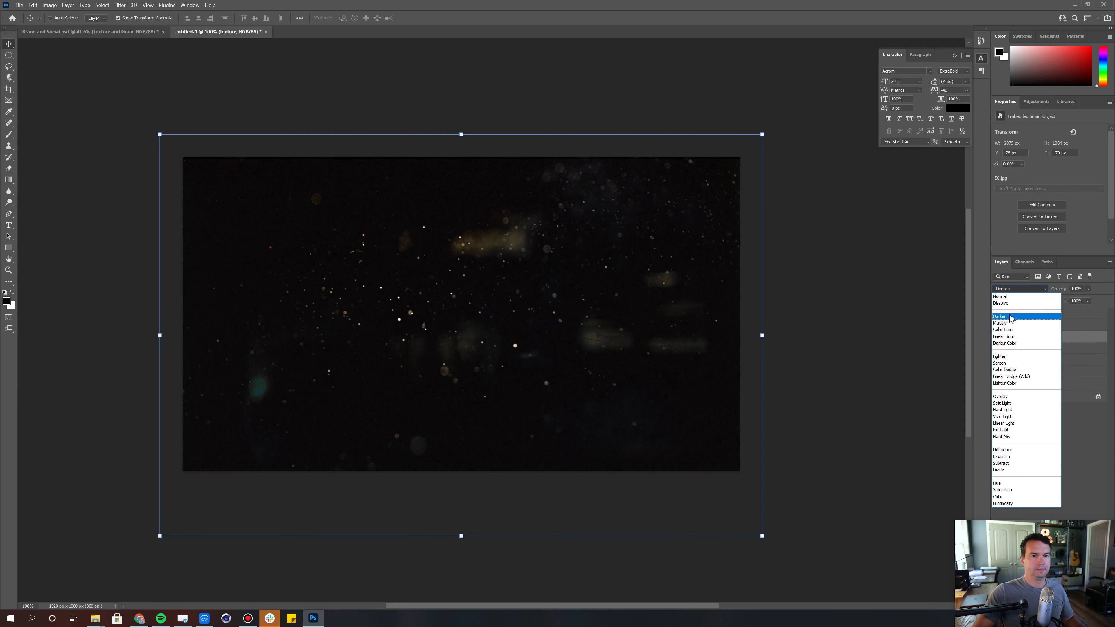
{"action": "left_click", "coordinate": [1010, 370]}
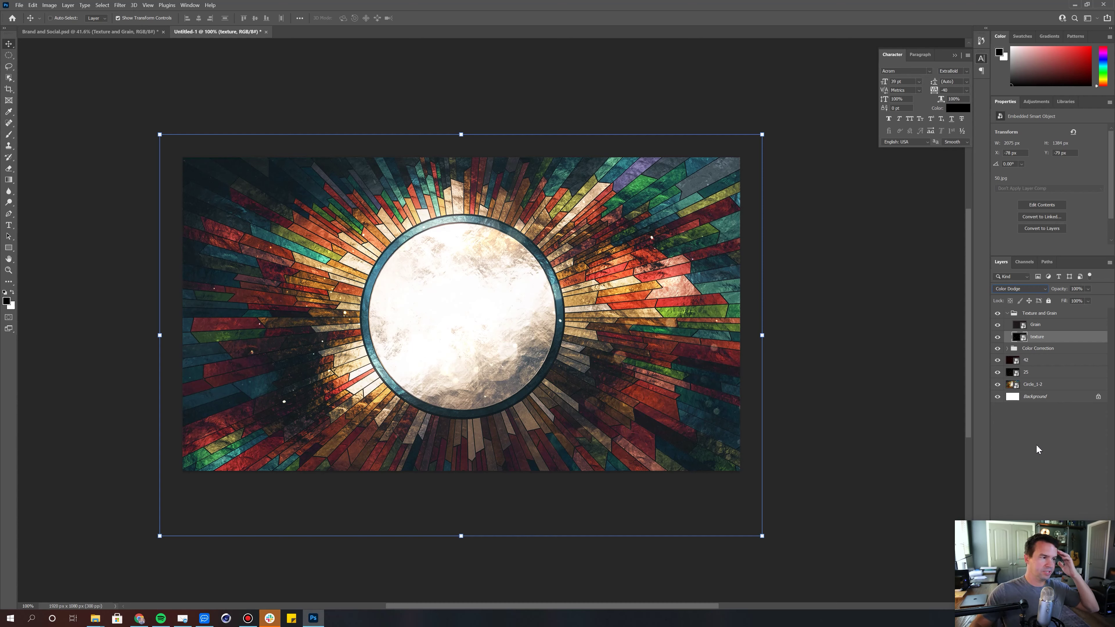
{"action": "left_click", "coordinate": [1042, 326]}
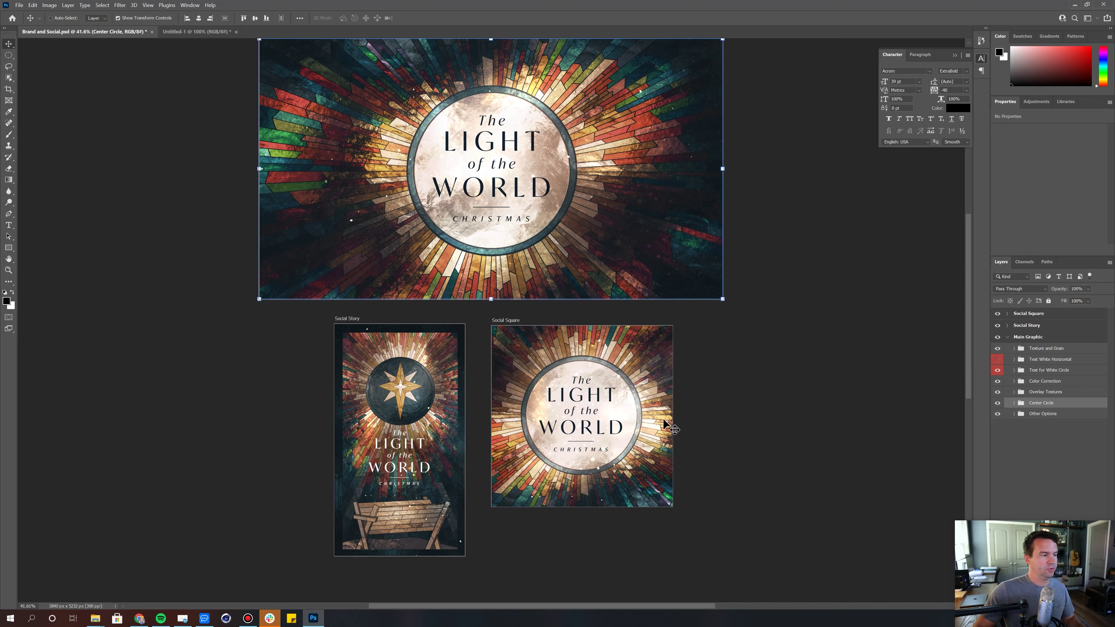
Step: Hide the Center Circle and Text for White Circle groups, leaving the star-and-manger graphic
{"action": "left_click", "coordinate": [998, 404]}
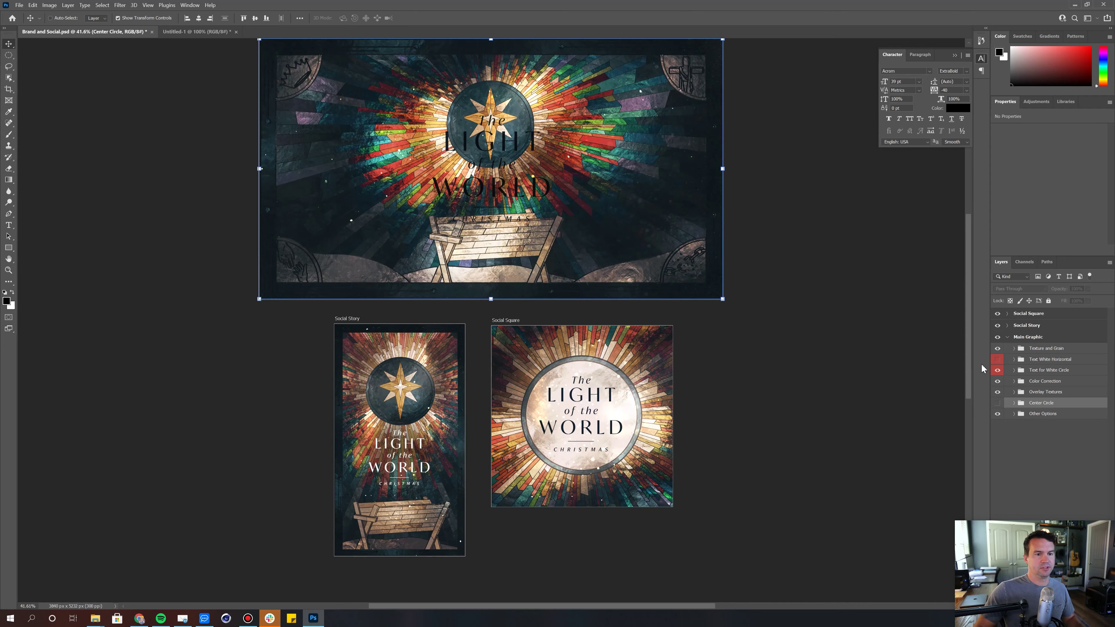
{"action": "left_click", "coordinate": [998, 370]}
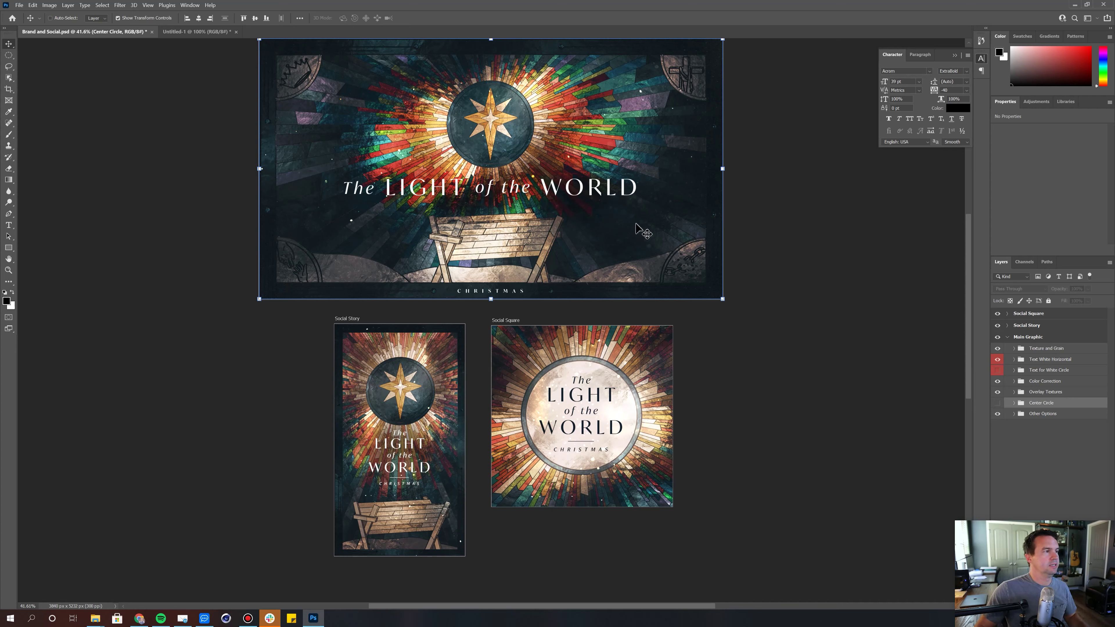
{"action": "left_click", "coordinate": [1087, 472]}
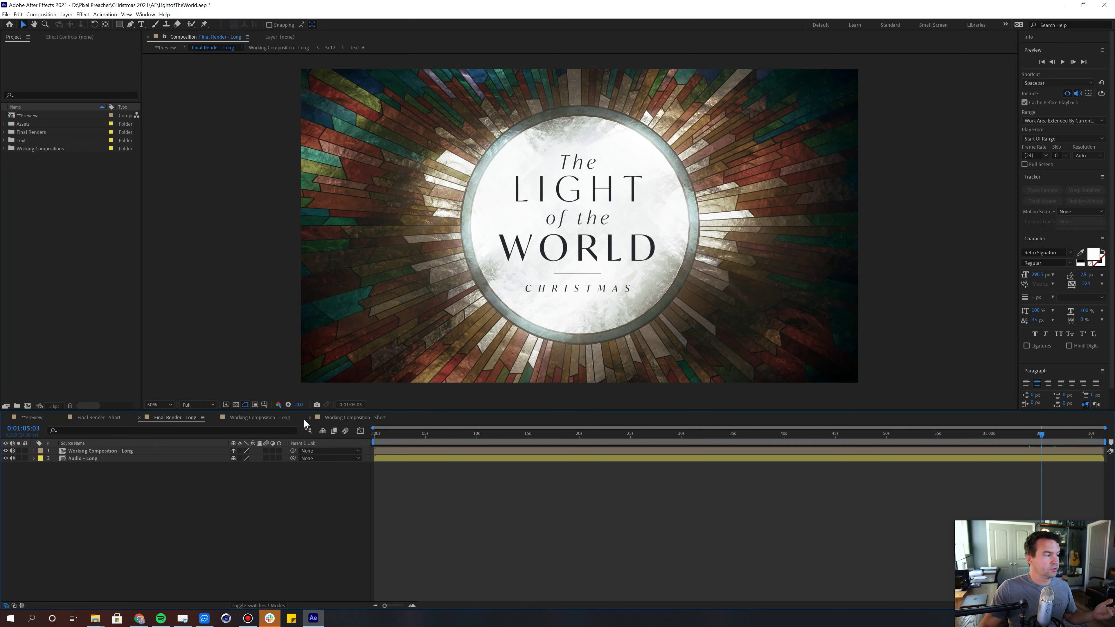
{"action": "left_click", "coordinate": [253, 418]}
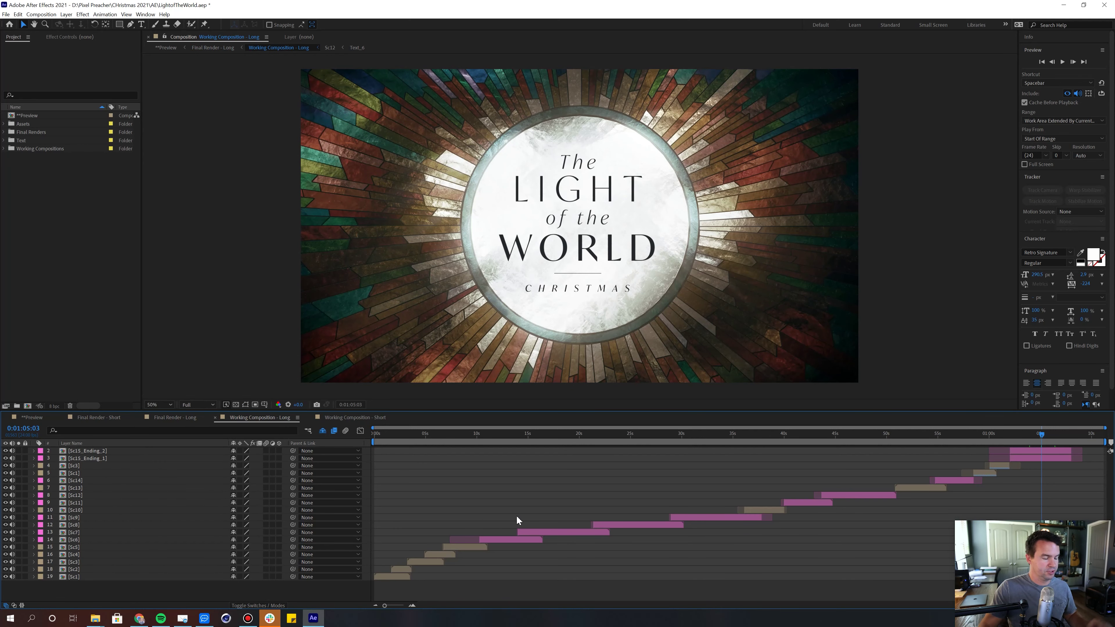
{"action": "left_click_drag", "start_coordinate": [426, 433], "coordinate": [431, 436]}
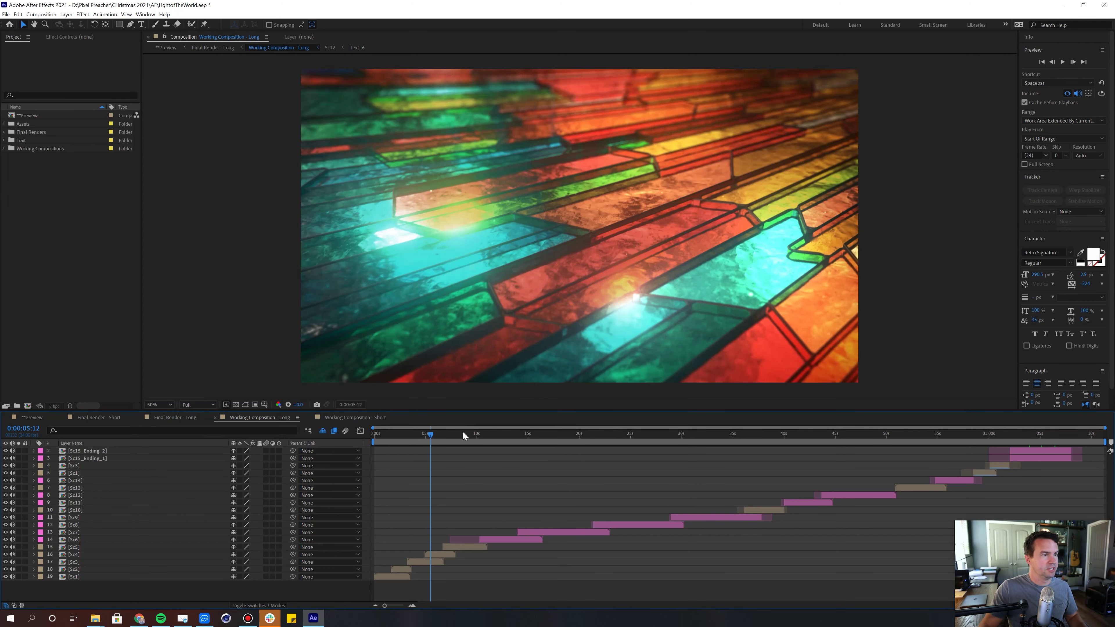
{"action": "left_click", "coordinate": [506, 435]}
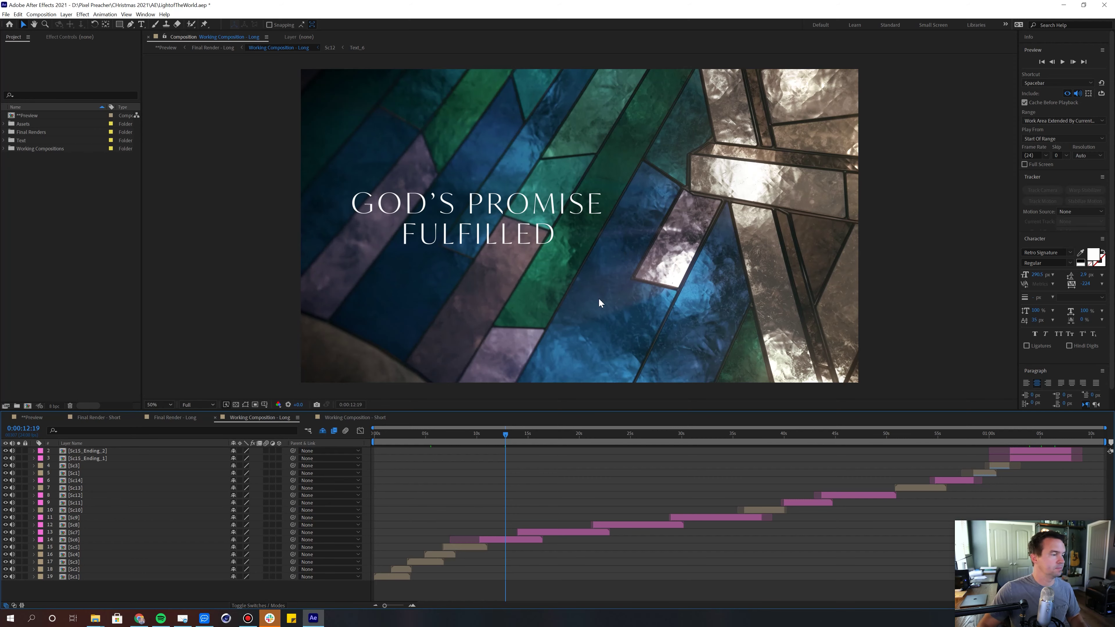
{"action": "left_click", "coordinate": [773, 435]}
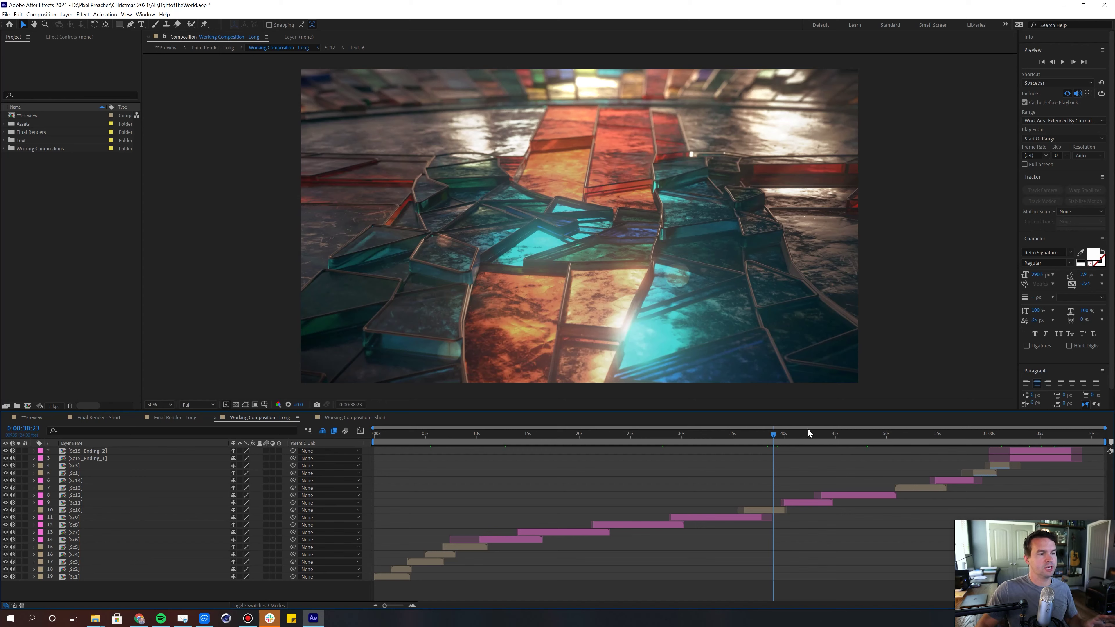
{"action": "left_click", "coordinate": [816, 432]}
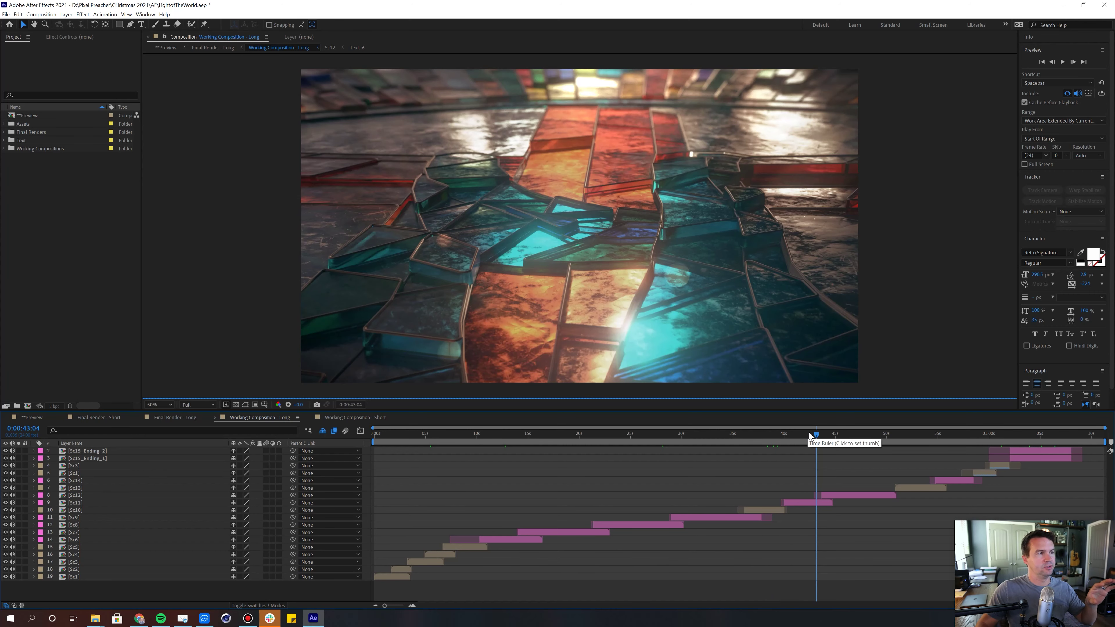
{"action": "left_click", "coordinate": [793, 434]}
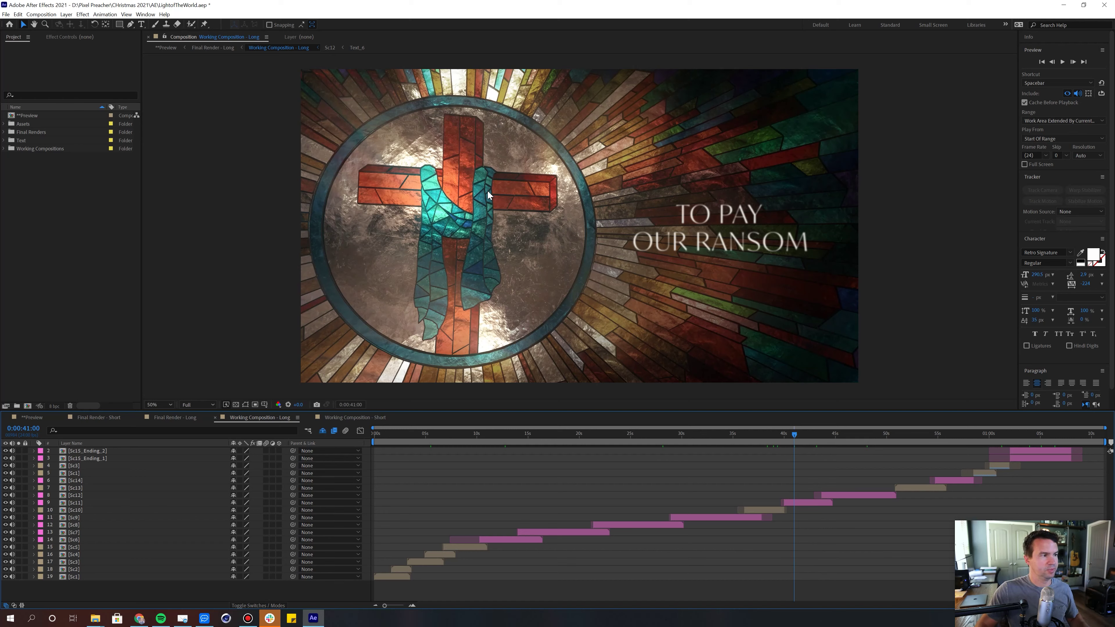
{"action": "left_click", "coordinate": [768, 430]}
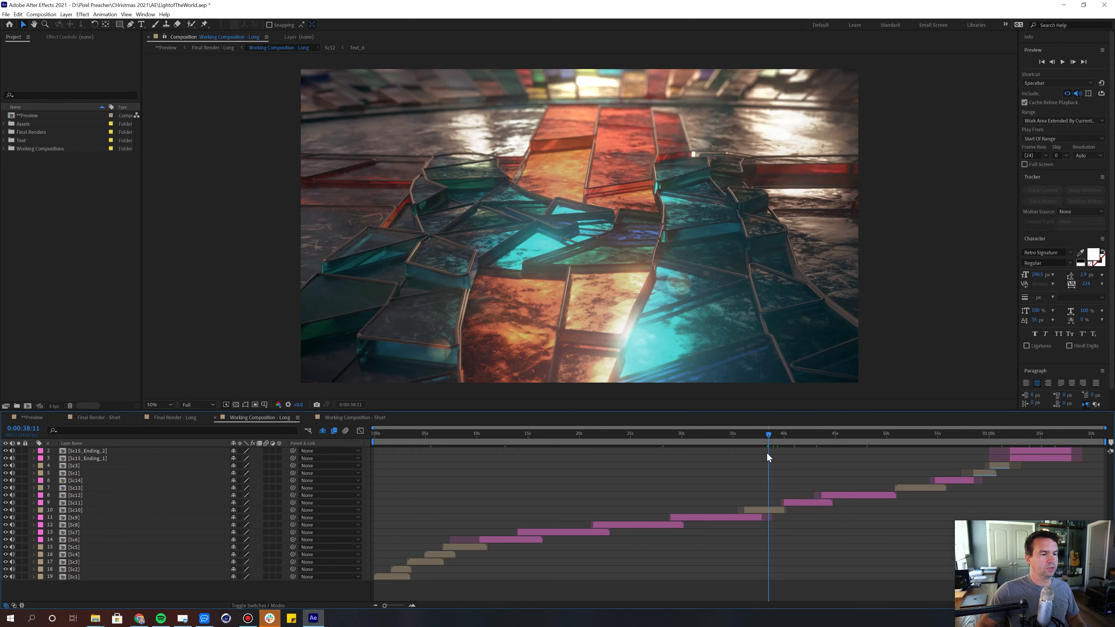
{"action": "left_click", "coordinate": [762, 436]}
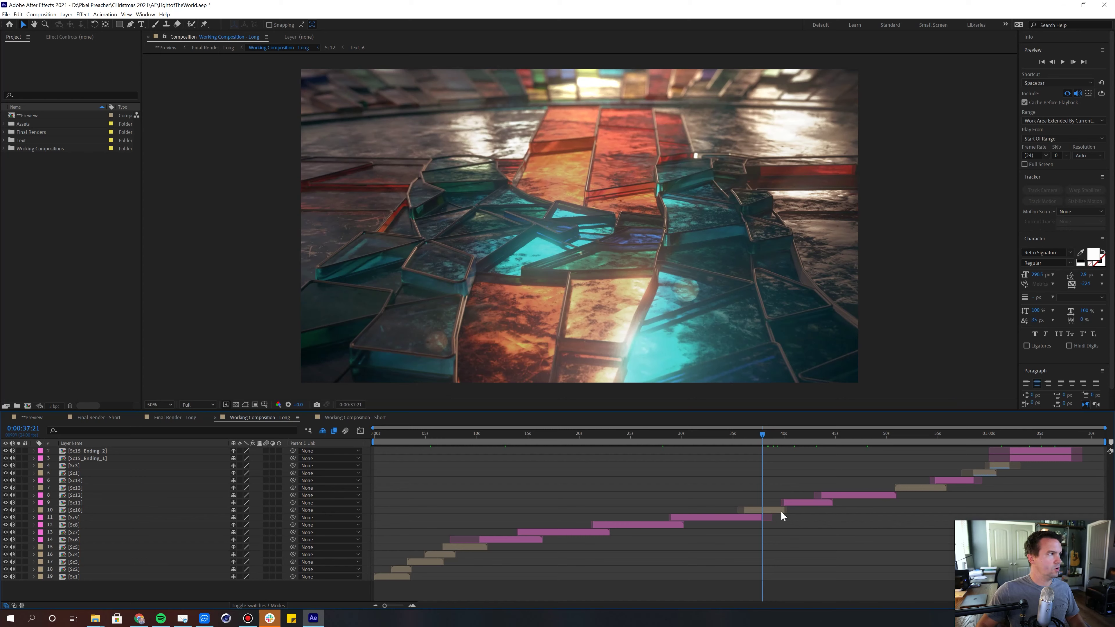
{"action": "left_click", "coordinate": [28, 255]}
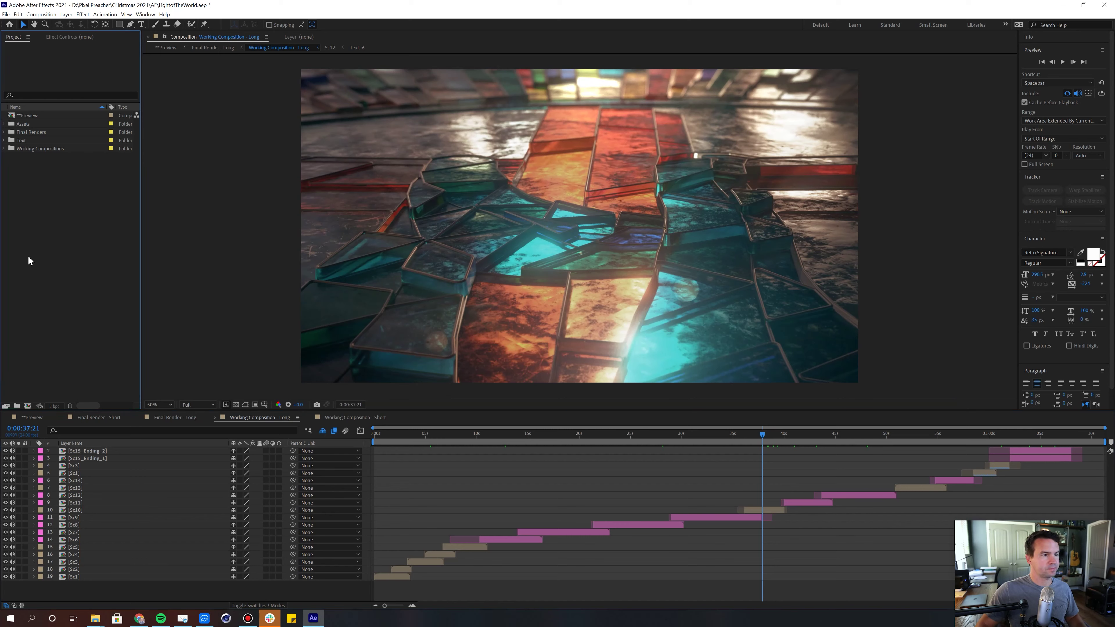
Step: Import the Sc7_0000 frames from C4D > Renders > Animation > Sc_7 as a JPEG sequence
{"action": "double_click", "coordinate": [26, 222]}
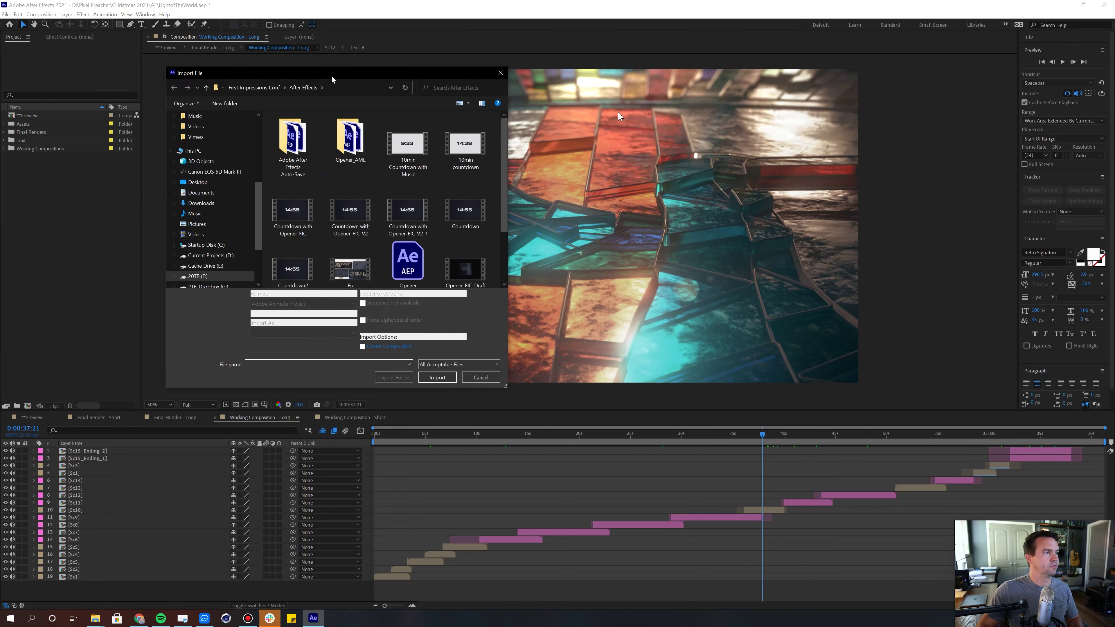
{"action": "scroll", "coordinate": [496, 198], "scroll_direction": "up", "scroll_amount": 3}
{"action": "left_click", "coordinate": [509, 172]}
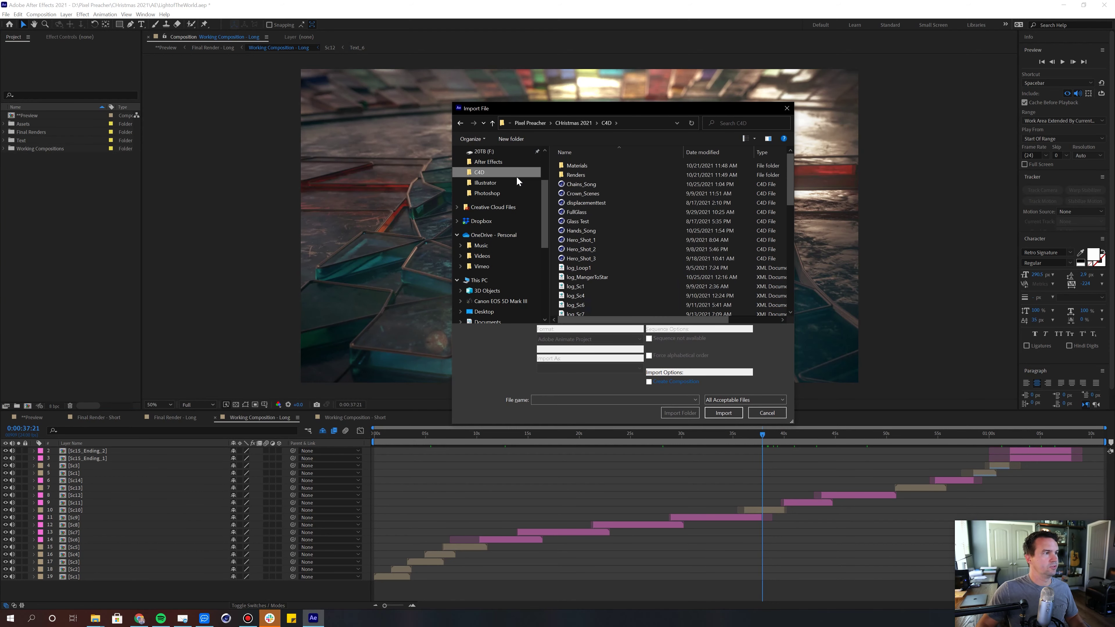
{"action": "double_click", "coordinate": [576, 175]}
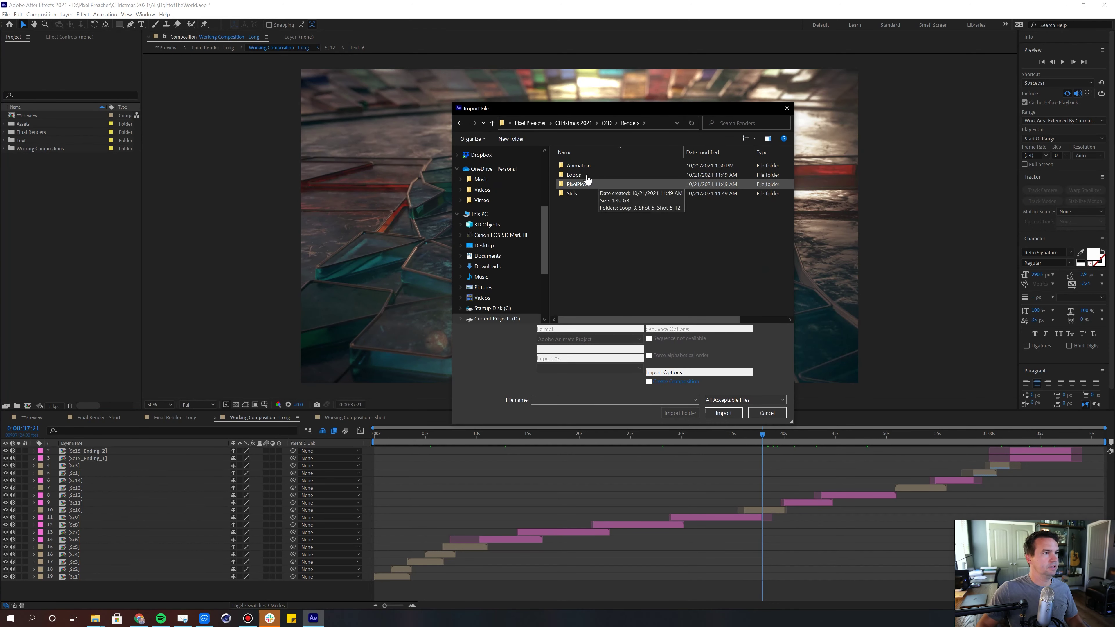
{"action": "double_click", "coordinate": [578, 166]}
{"action": "double_click", "coordinate": [580, 175]}
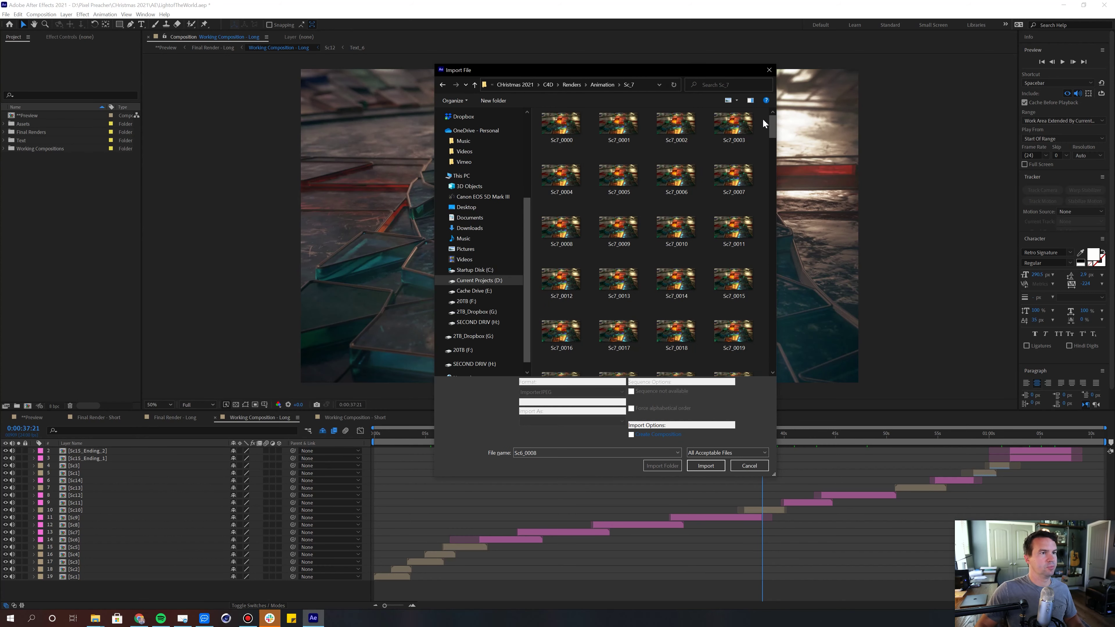
{"action": "left_click_drag", "start_coordinate": [772, 123], "coordinate": [825, 234]}
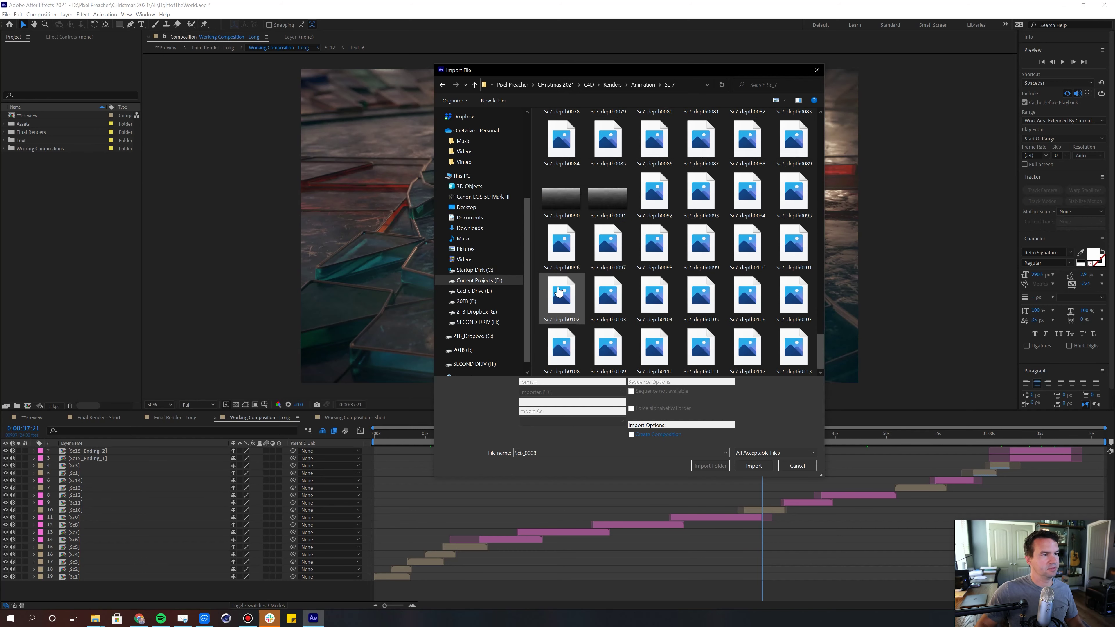
{"action": "left_click", "coordinate": [580, 273]}
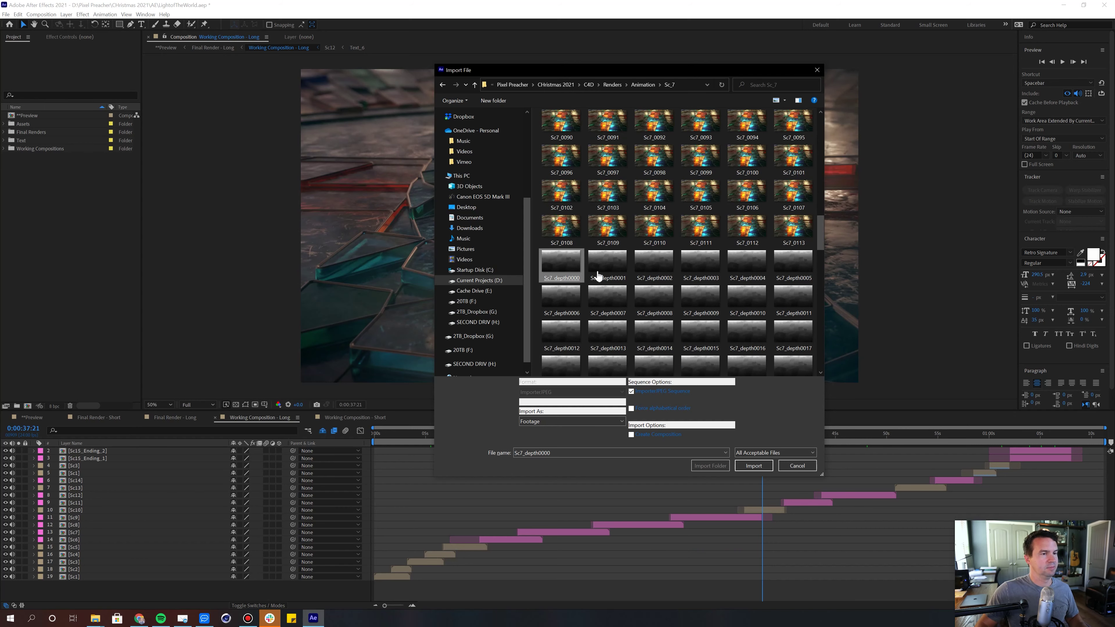
{"action": "scroll", "coordinate": [814, 118], "scroll_direction": "up", "scroll_amount": 4}
{"action": "scroll", "coordinate": [814, 118], "scroll_direction": "up", "scroll_amount": 4}
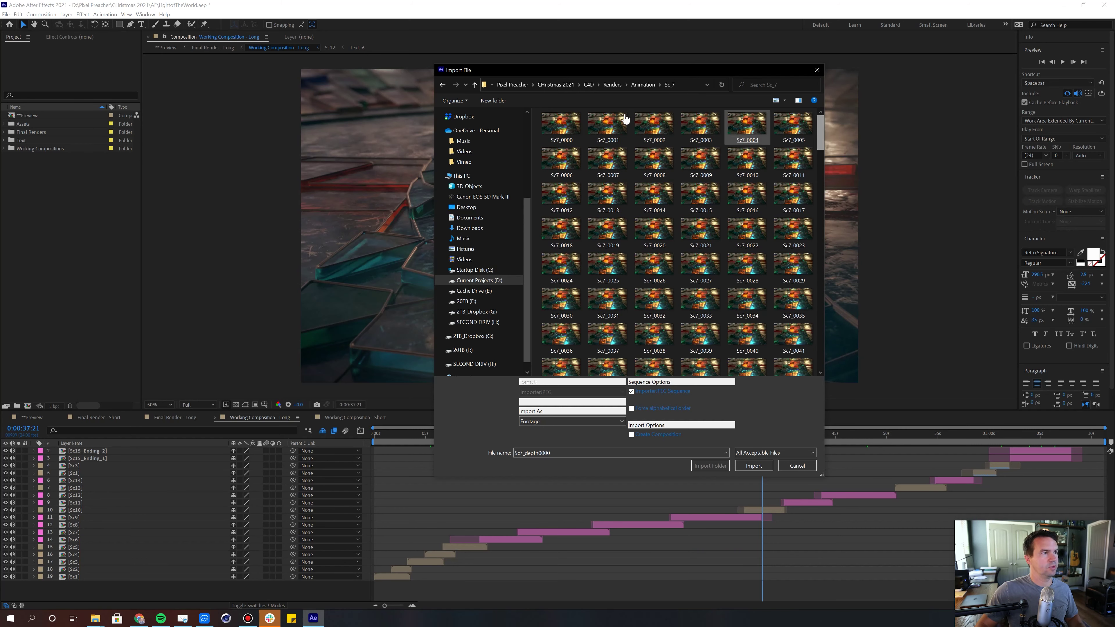
{"action": "left_click", "coordinate": [561, 125]}
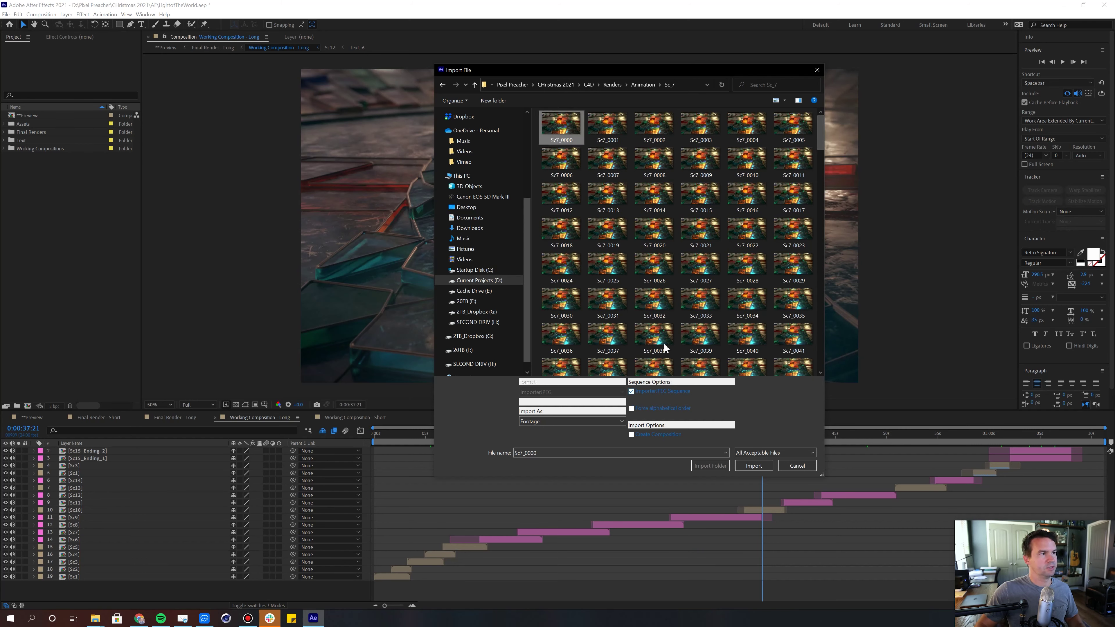
{"action": "double_click", "coordinate": [566, 137]}
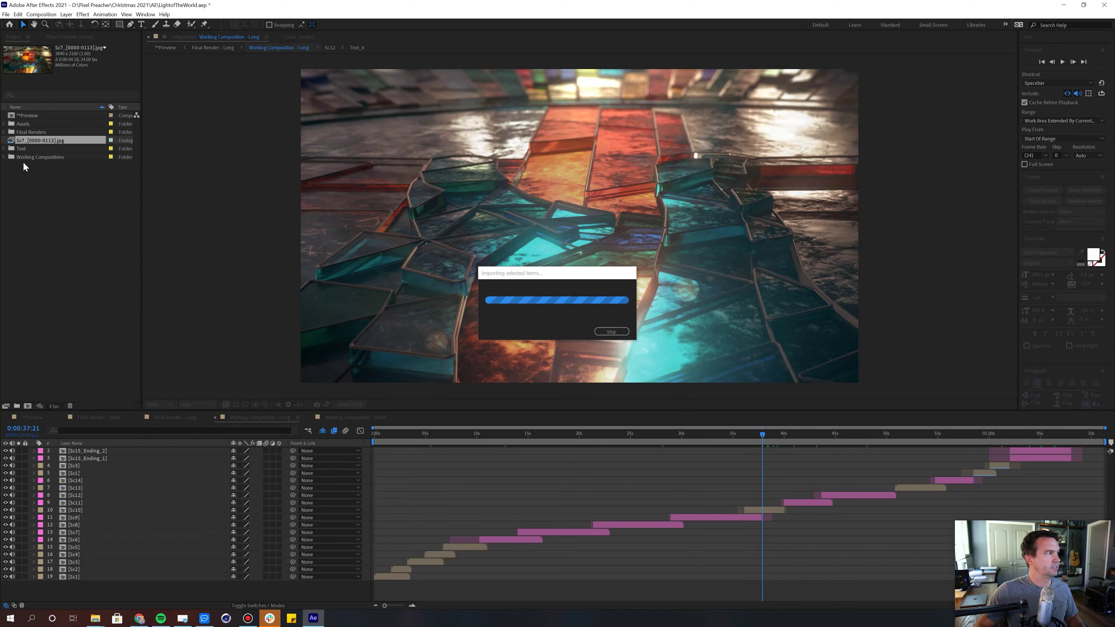
Step: Create the Sc15 composition from the Sc7 footage and scrub through the shot
{"action": "left_click_drag", "start_coordinate": [27, 141], "coordinate": [28, 404]}
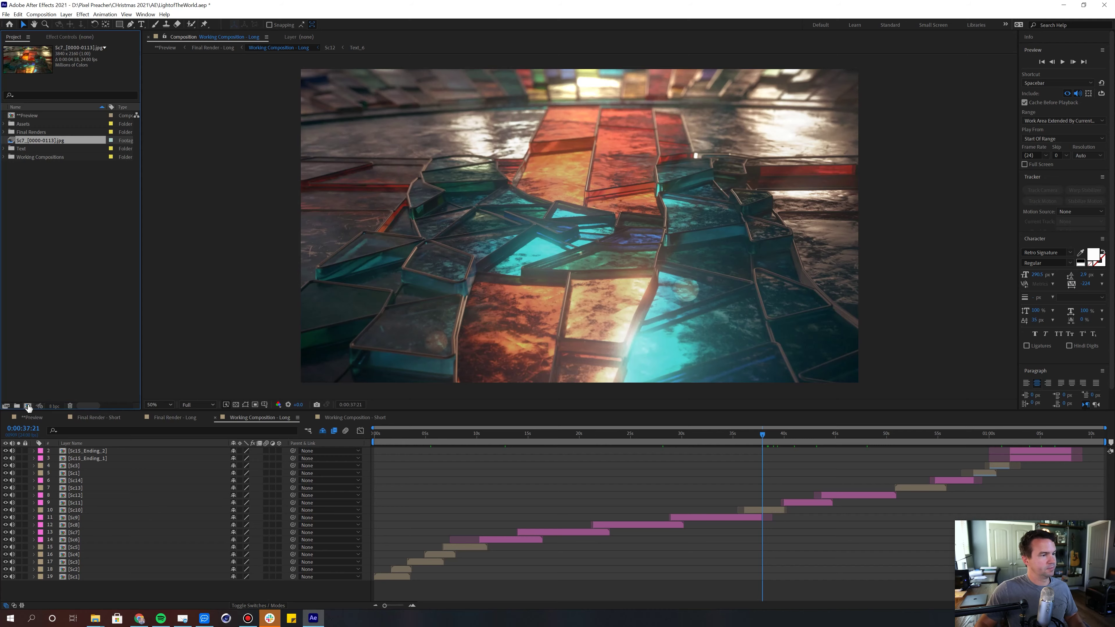
{"action": "left_click", "coordinate": [412, 433]}
{"action": "left_click_drag", "start_coordinate": [407, 435], "coordinate": [662, 434]}
{"action": "left_click_drag", "start_coordinate": [567, 411], "coordinate": [822, 409]}
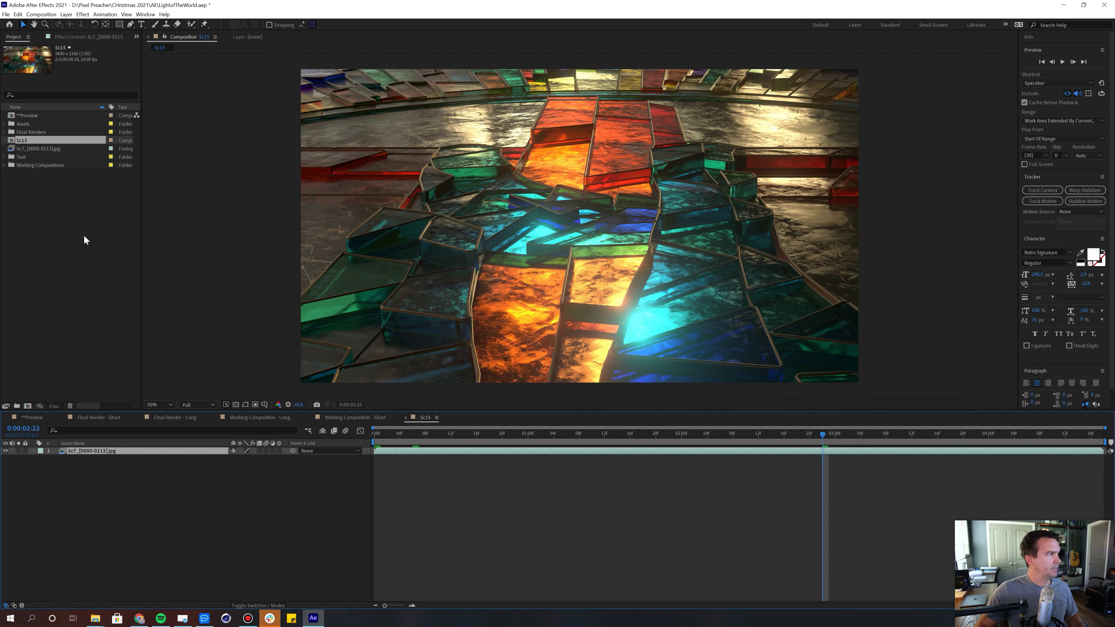
Step: Put Sc15 and the Sc7 footage into a new folder named Sample
{"action": "left_click", "coordinate": [24, 149], "text": "ctrl"}
{"action": "left_click_drag", "start_coordinate": [19, 148], "coordinate": [16, 406]}
{"action": "type", "text": "Sample"}
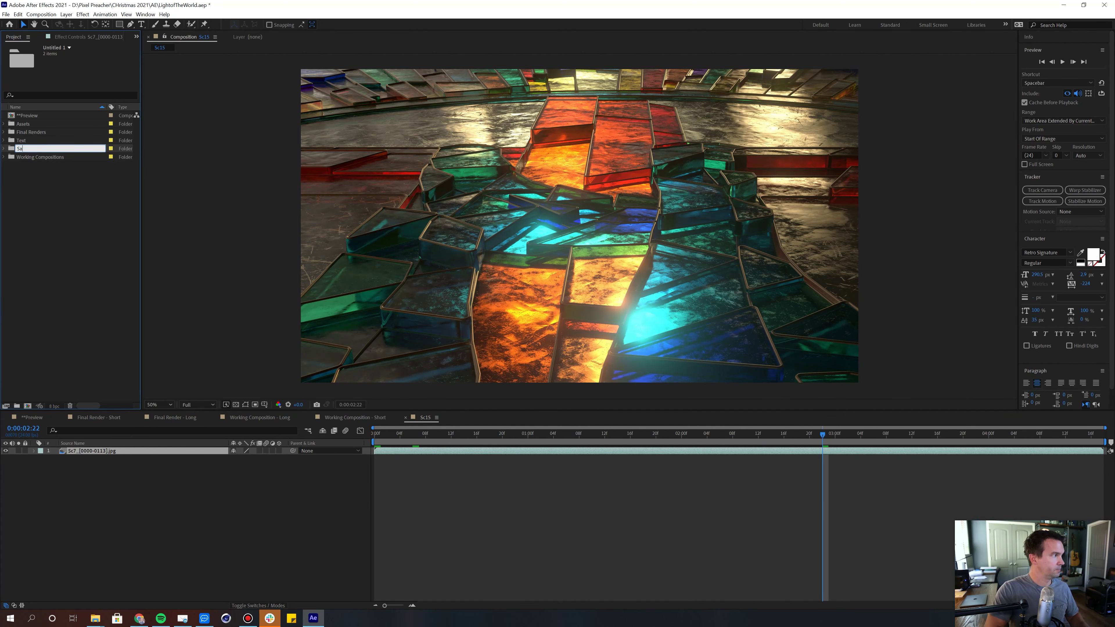
{"action": "key", "text": "Return"}
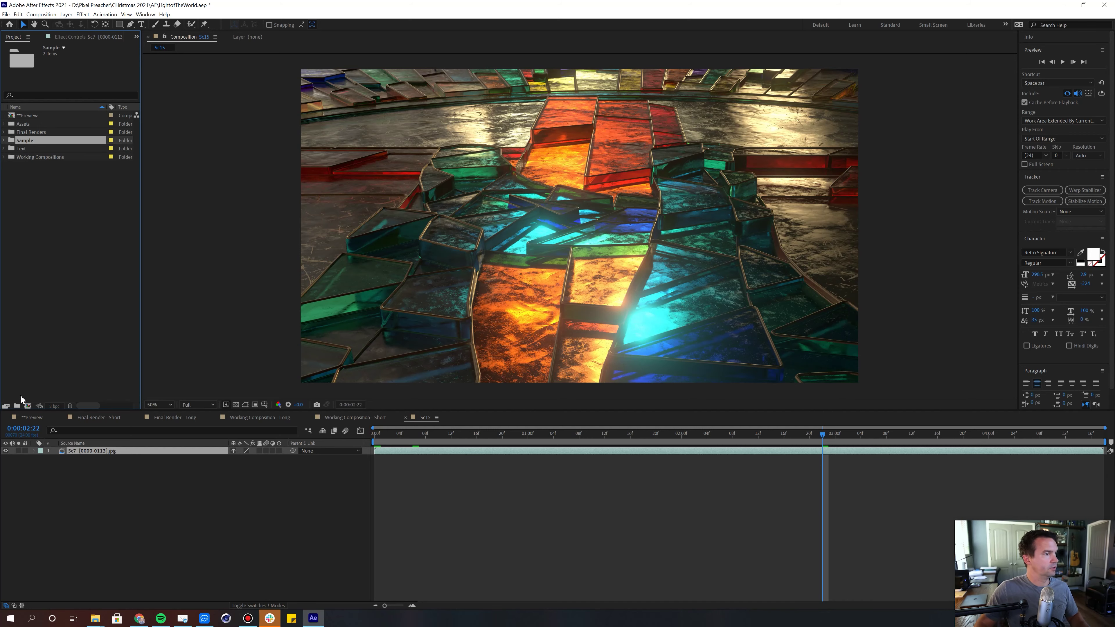
Step: Import the Sc7_depth sequence and layer it above the render in Sc15
{"action": "double_click", "coordinate": [21, 387]}
{"action": "scroll", "coordinate": [804, 250], "scroll_direction": "down", "scroll_amount": 15}
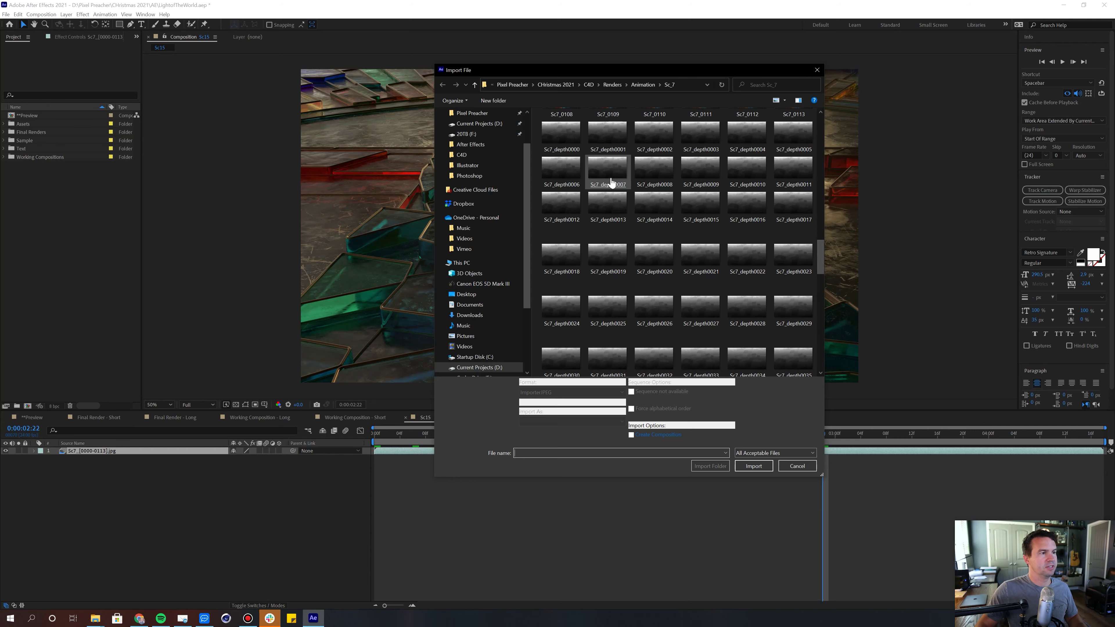
{"action": "double_click", "coordinate": [614, 206]}
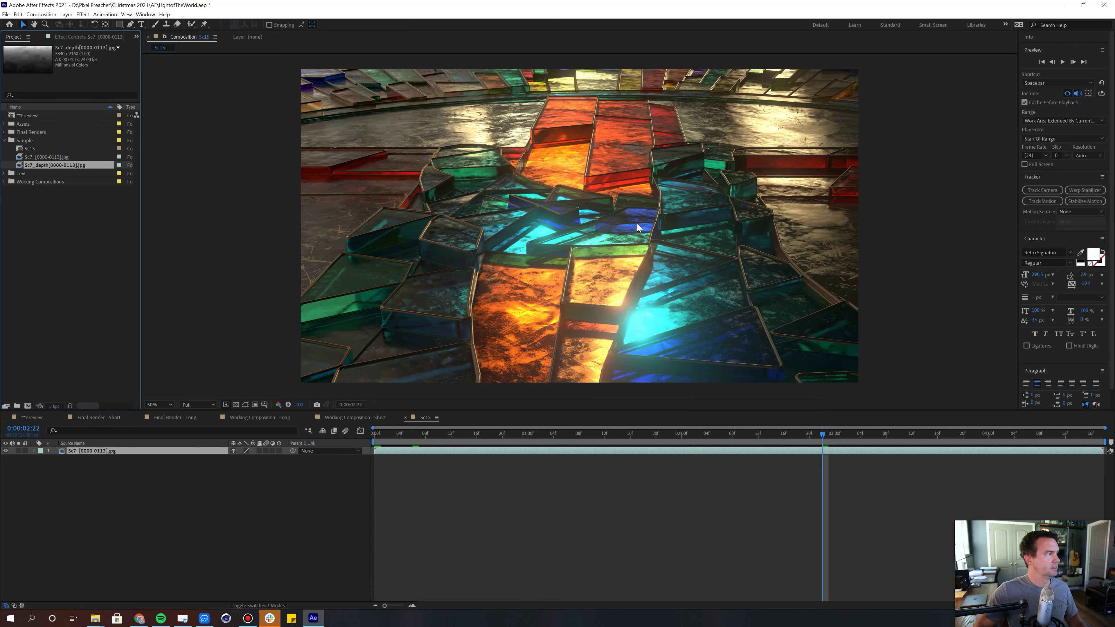
{"action": "left_click_drag", "start_coordinate": [43, 167], "coordinate": [107, 453]}
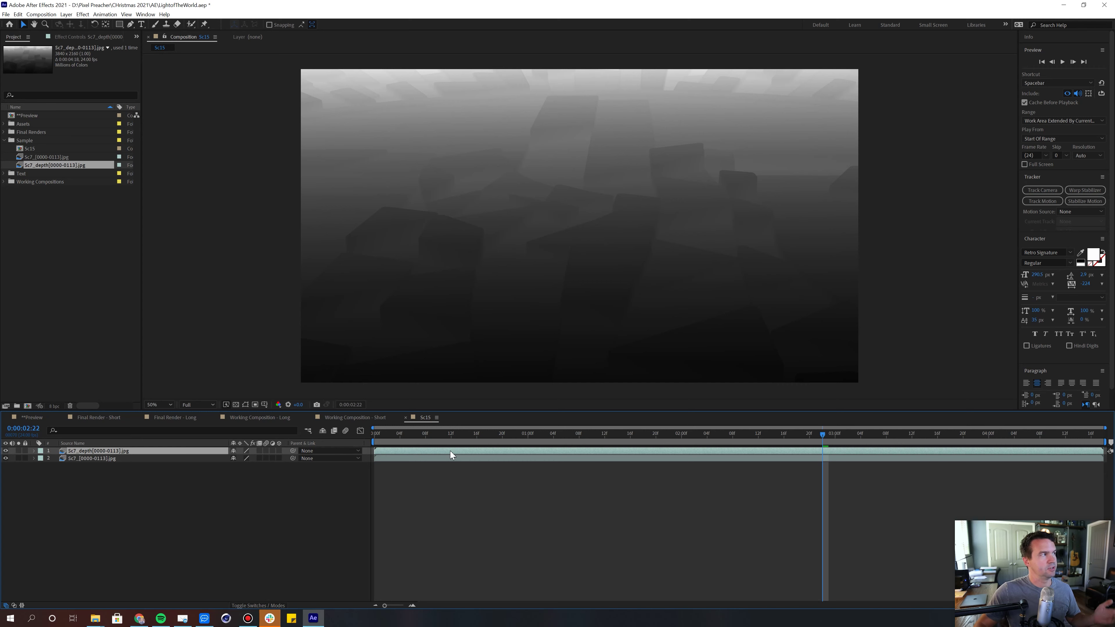
{"action": "left_click", "coordinate": [67, 15]}
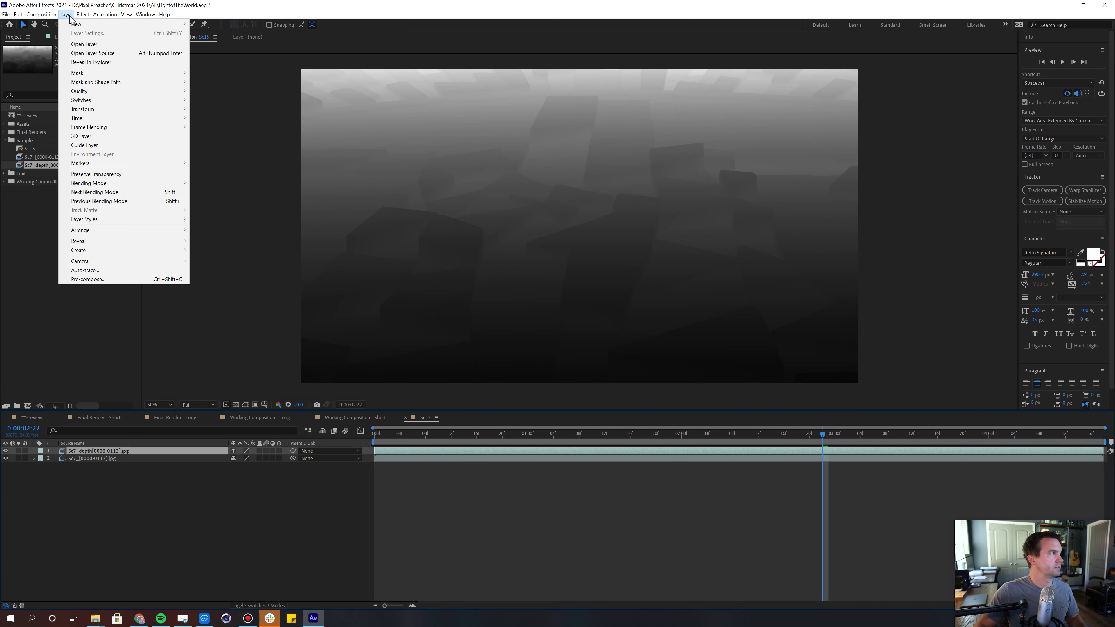
Step: Add an adjustment layer named Depth to the Sc15 composition
{"action": "mouse_move", "coordinate": [88, 24]}
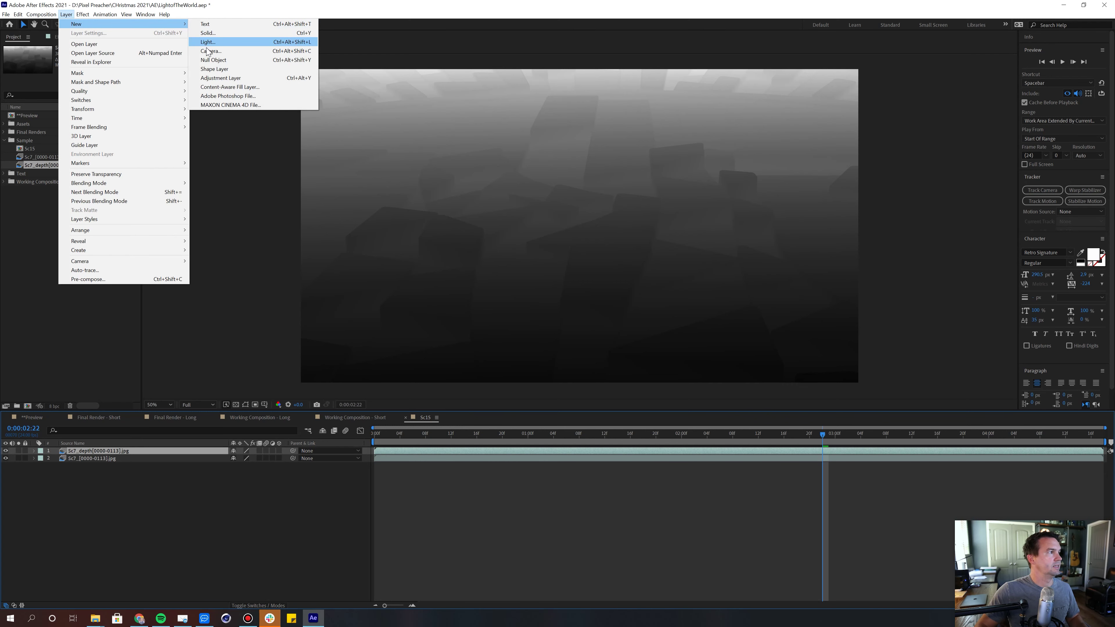
{"action": "left_click", "coordinate": [210, 80]}
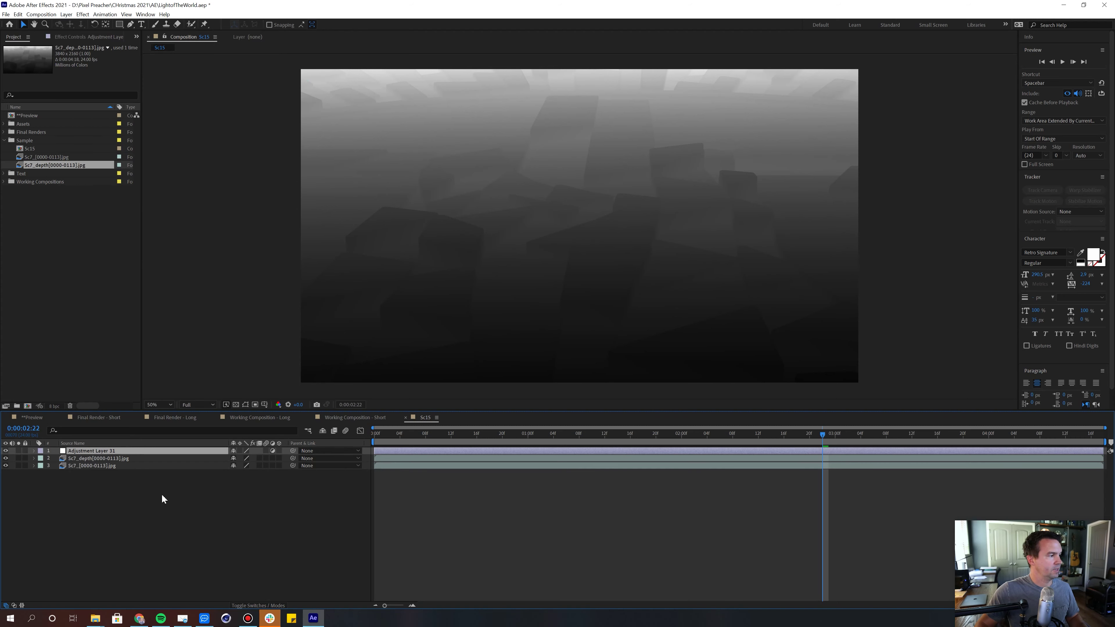
{"action": "key", "text": "Return"}
{"action": "type", "text": "De"}
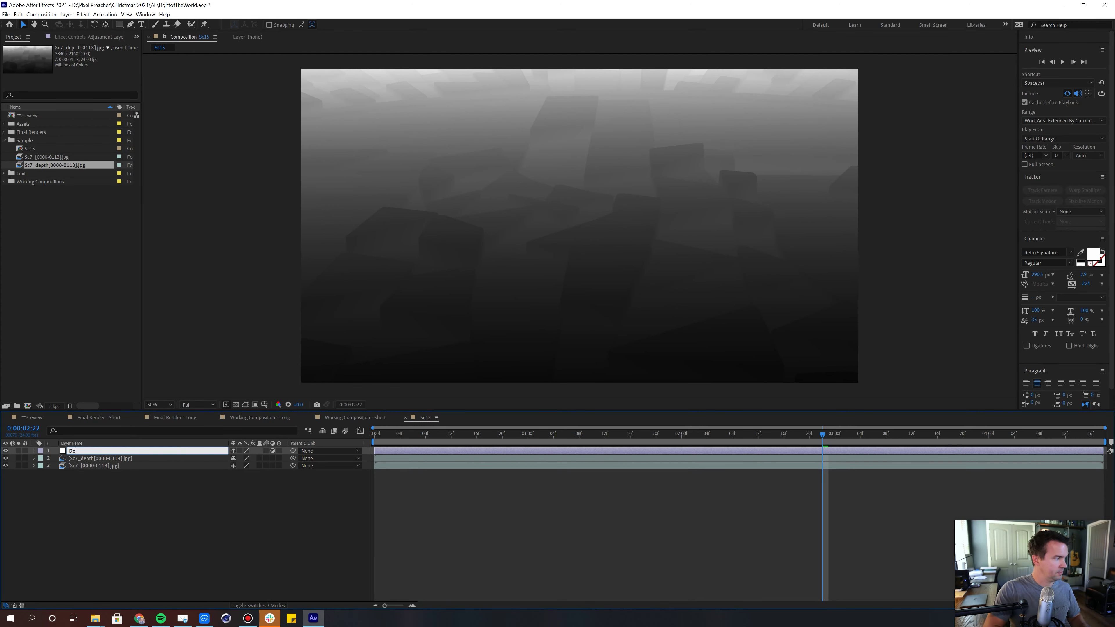
{"action": "type", "text": "pth"}
{"action": "key", "text": "Return"}
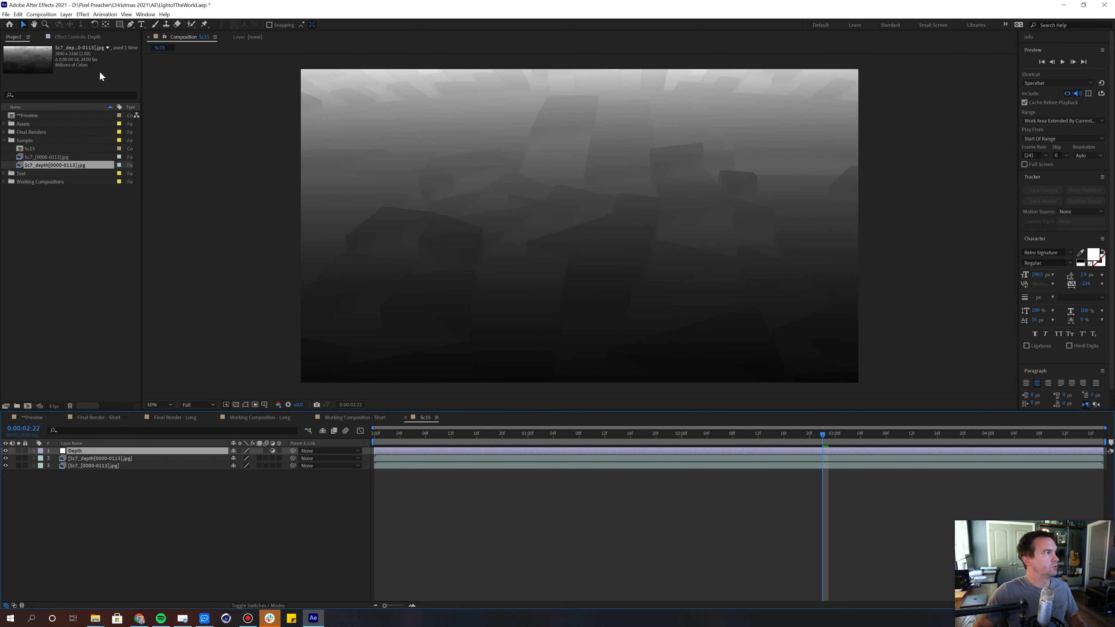
Step: Apply FL Depth Of Field to the Depth layer, using the Sc7 depth pass as depth source
{"action": "left_click", "coordinate": [83, 15]}
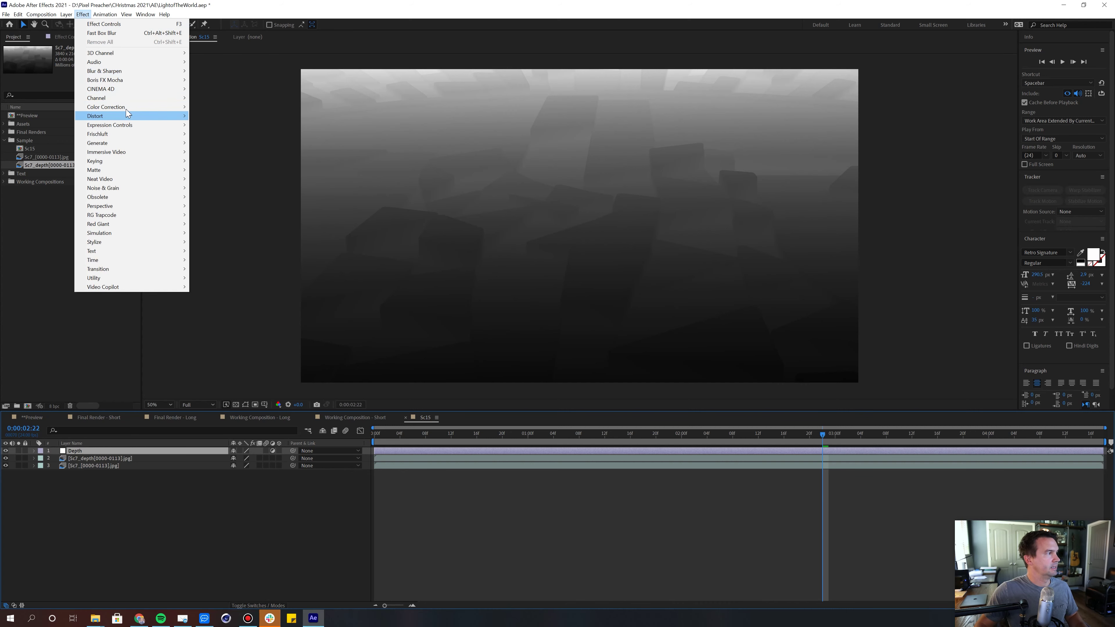
{"action": "mouse_move", "coordinate": [128, 110]}
{"action": "mouse_move", "coordinate": [119, 135]}
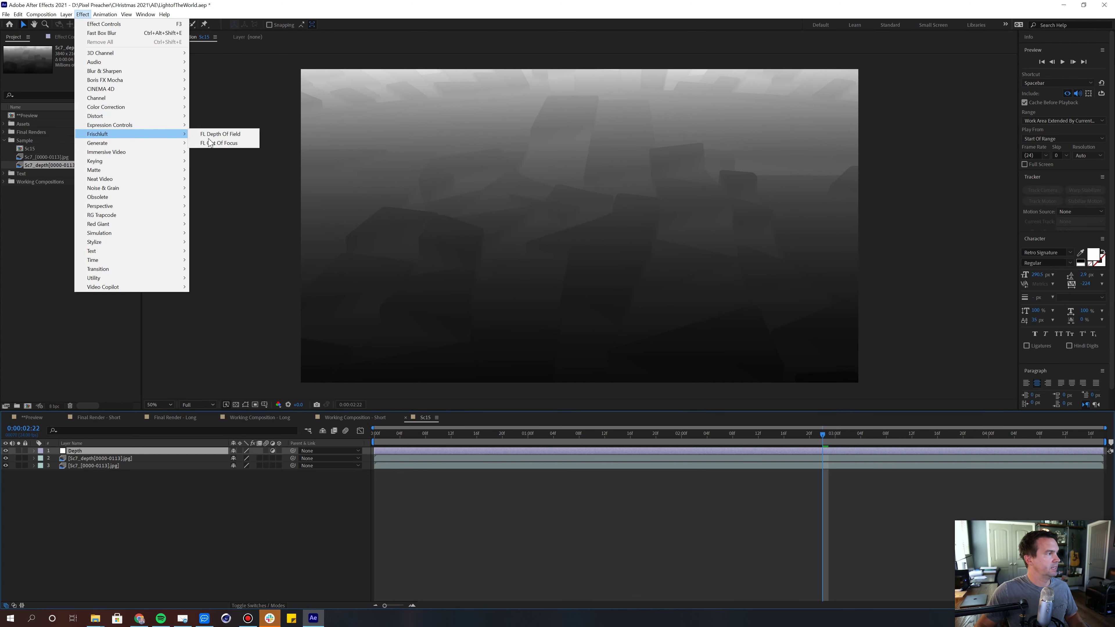
{"action": "left_click", "coordinate": [235, 136]}
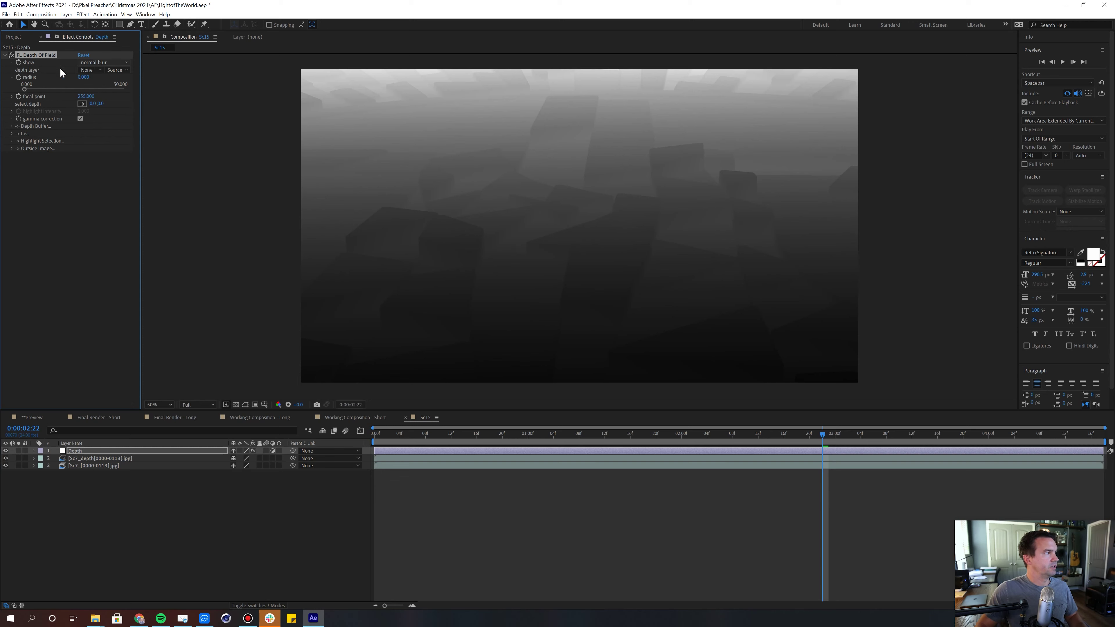
{"action": "left_click", "coordinate": [87, 70]}
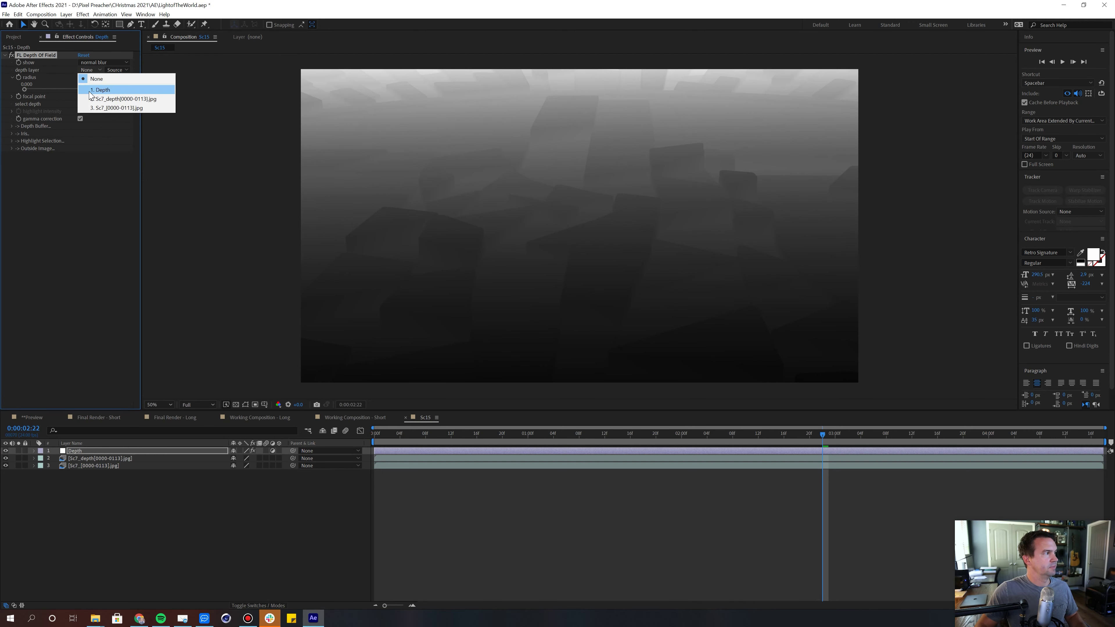
{"action": "left_click", "coordinate": [115, 100]}
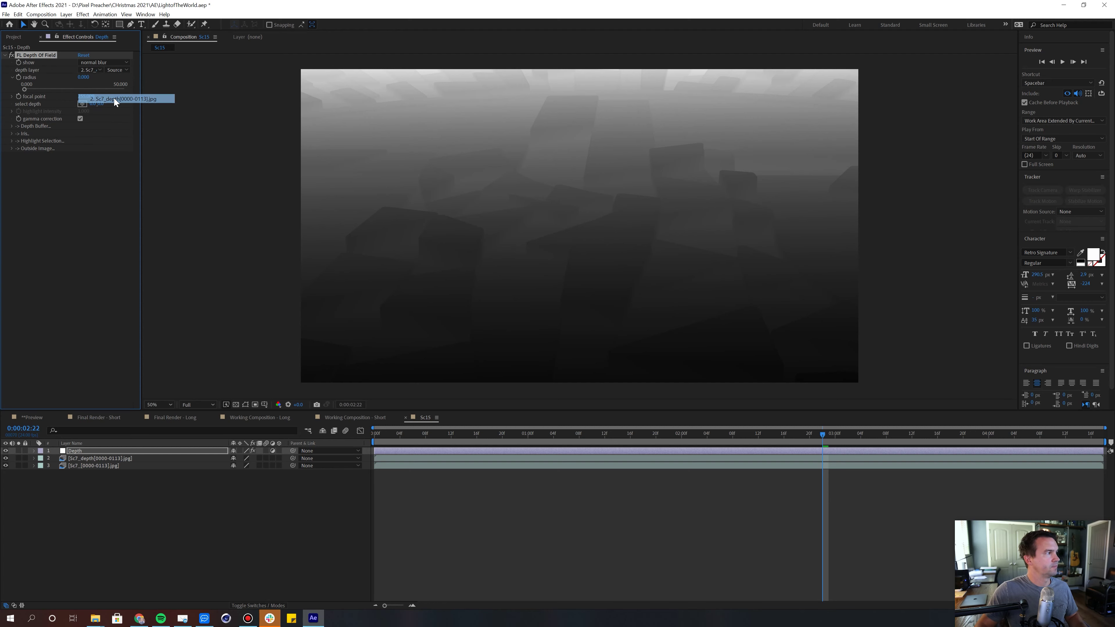
{"action": "left_click", "coordinate": [47, 458]}
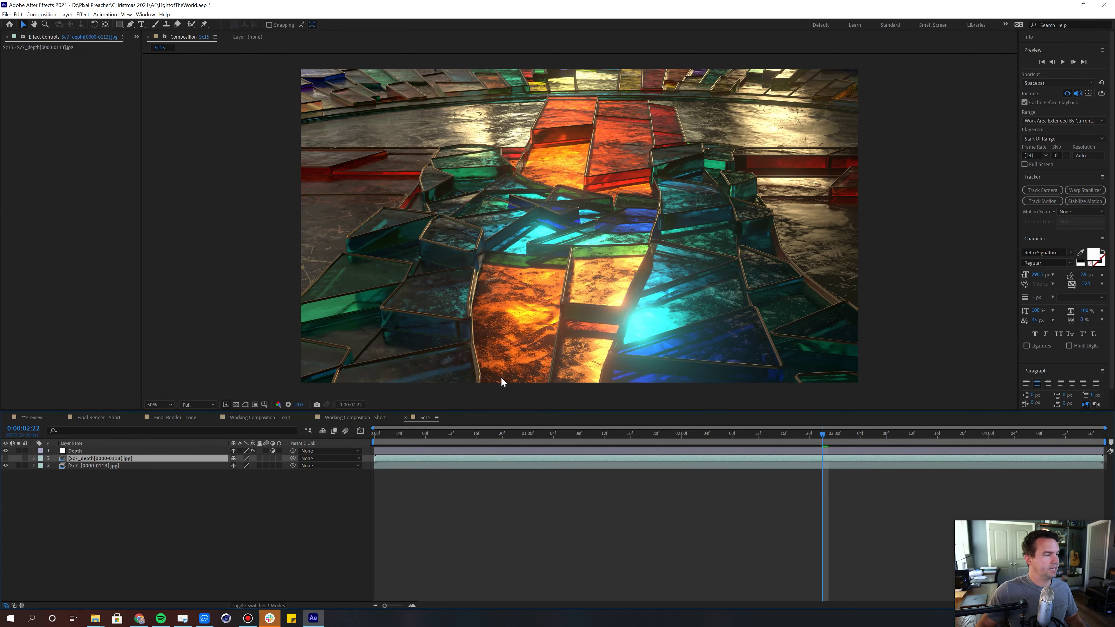
Step: Set the FL Depth Of Field radius to 30 and pick an initial focus point in the render
{"action": "left_click", "coordinate": [124, 451]}
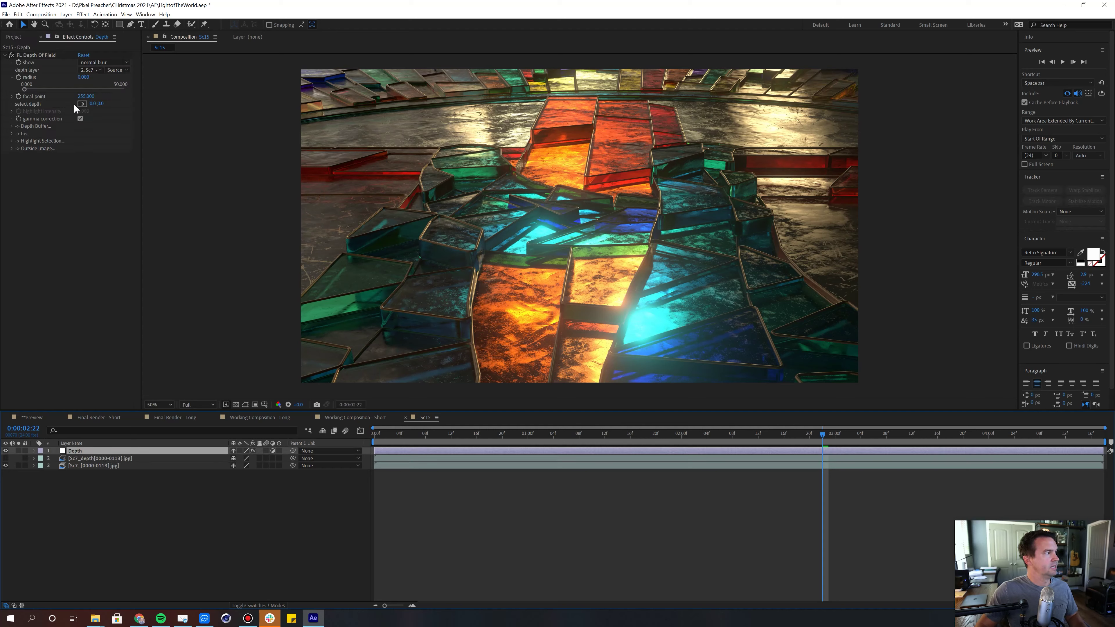
{"action": "left_click", "coordinate": [83, 78]}
{"action": "type", "text": "15"}
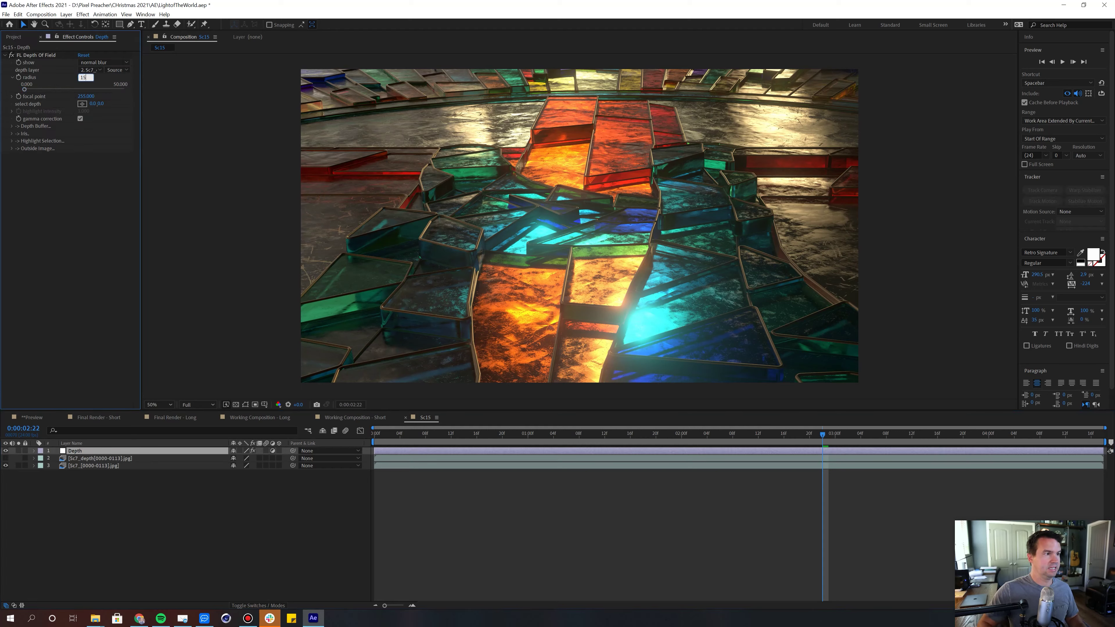
{"action": "key", "text": "Return"}
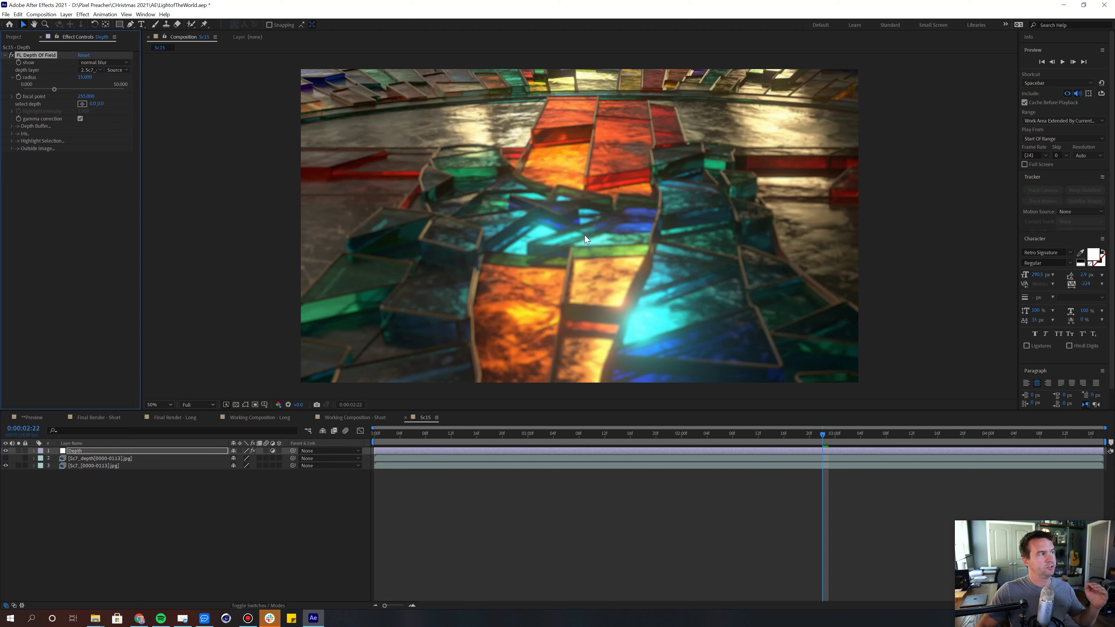
{"action": "left_click", "coordinate": [81, 103]}
{"action": "left_click", "coordinate": [585, 334]}
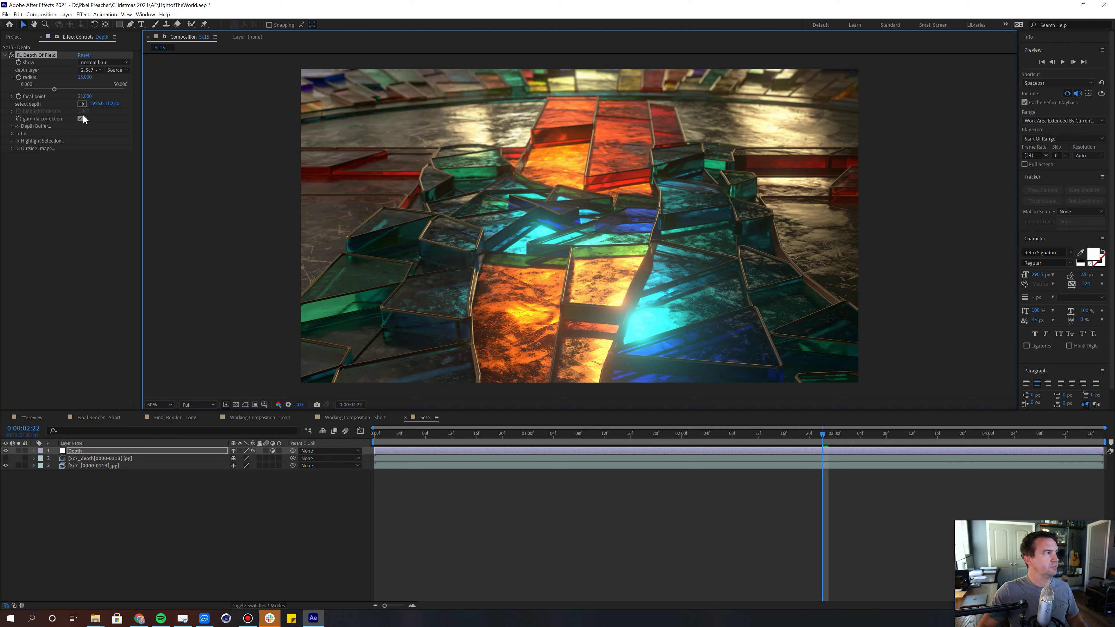
{"action": "left_click", "coordinate": [83, 77]}
{"action": "type", "text": "30"}
{"action": "key", "text": "Return"}
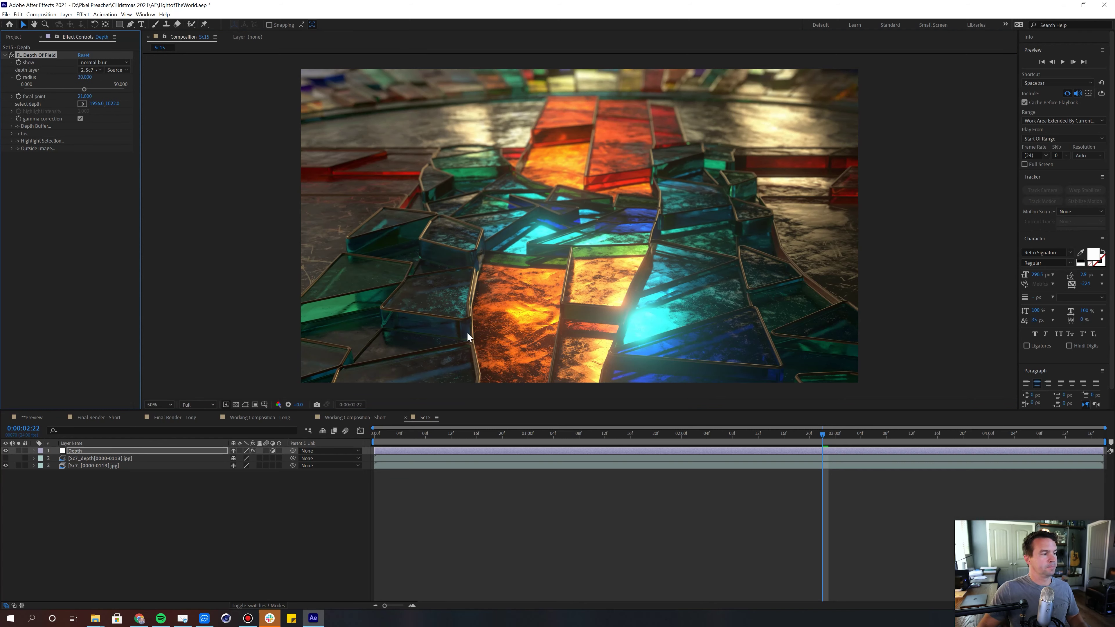
Step: Refocus the blur on the foreground glass at one second, then duplicate the render layer
{"action": "left_click", "coordinate": [110, 459]}
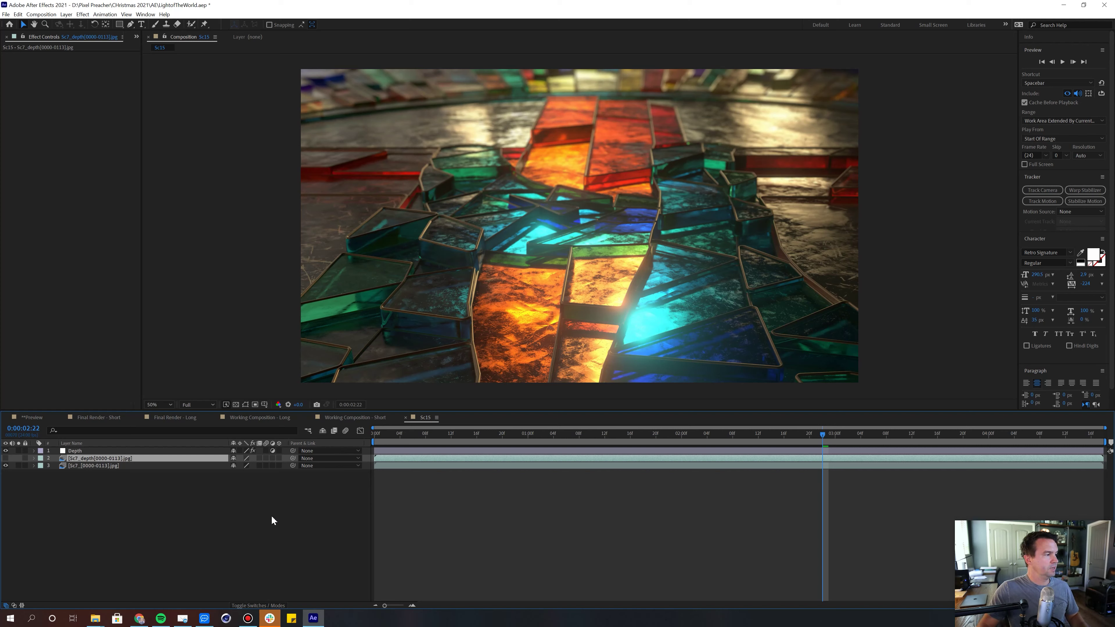
{"action": "left_click", "coordinate": [132, 451]}
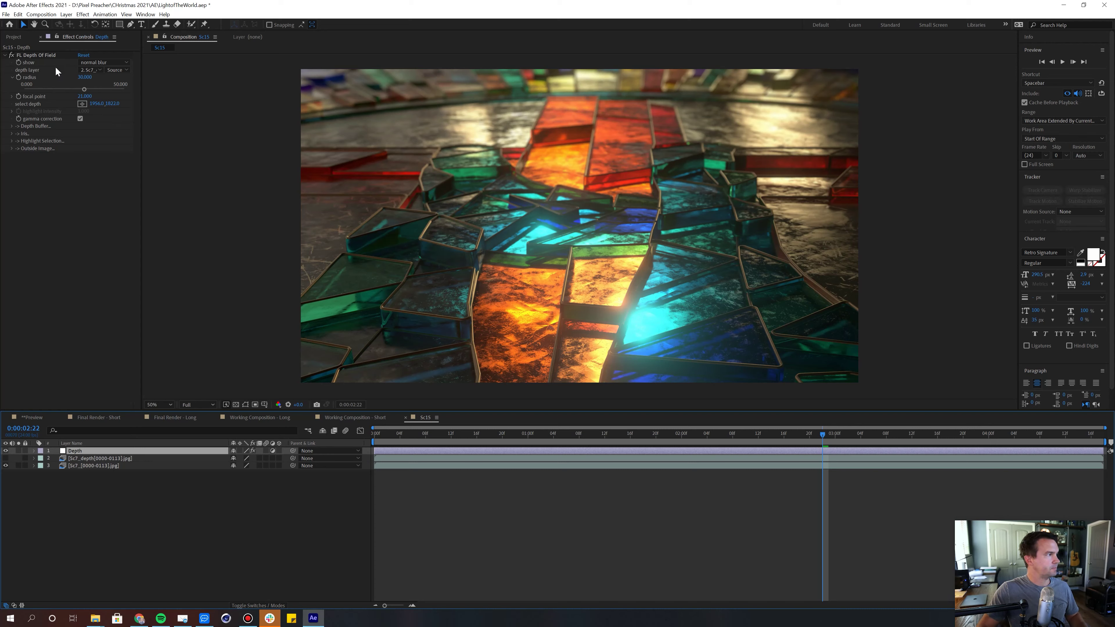
{"action": "left_click", "coordinate": [82, 104]}
{"action": "left_click", "coordinate": [602, 108]}
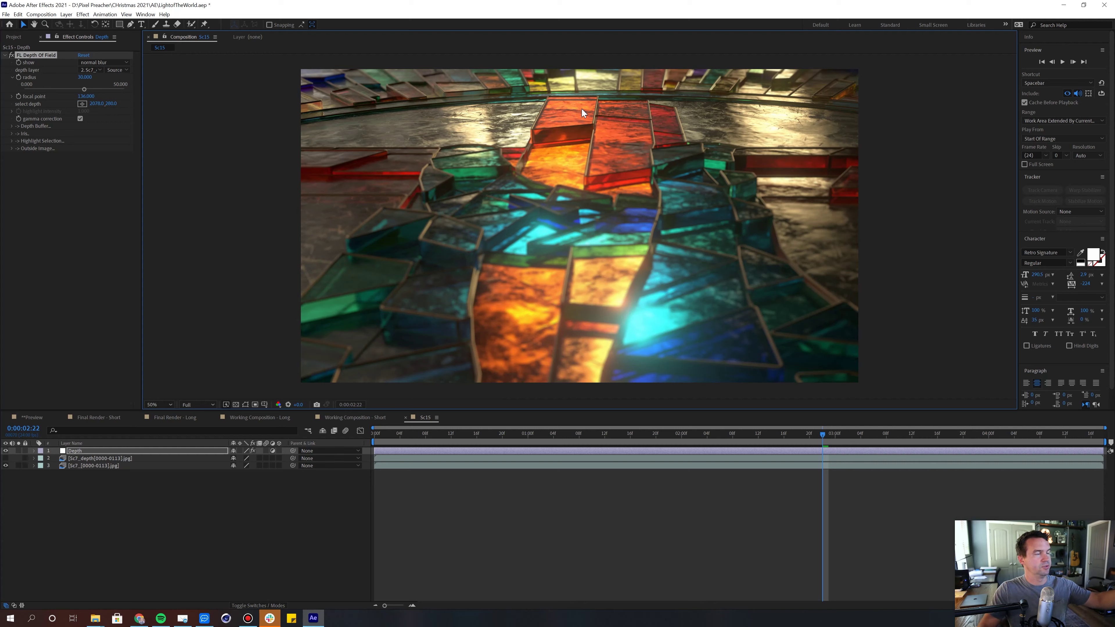
{"action": "left_click", "coordinate": [83, 104]}
{"action": "left_click", "coordinate": [442, 218]}
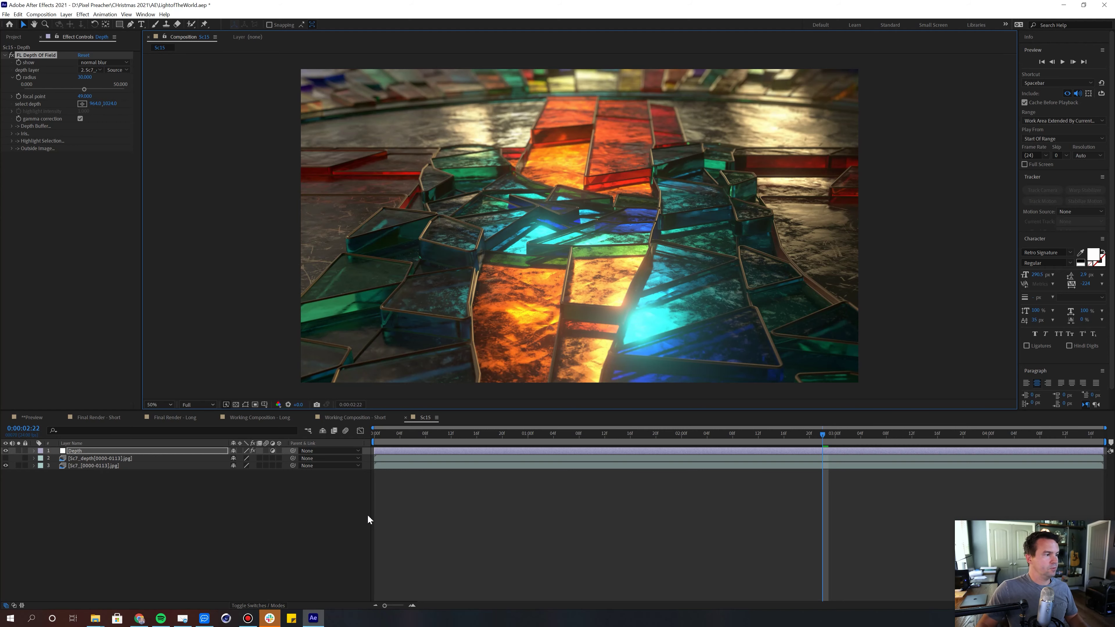
{"action": "left_click", "coordinate": [528, 439]}
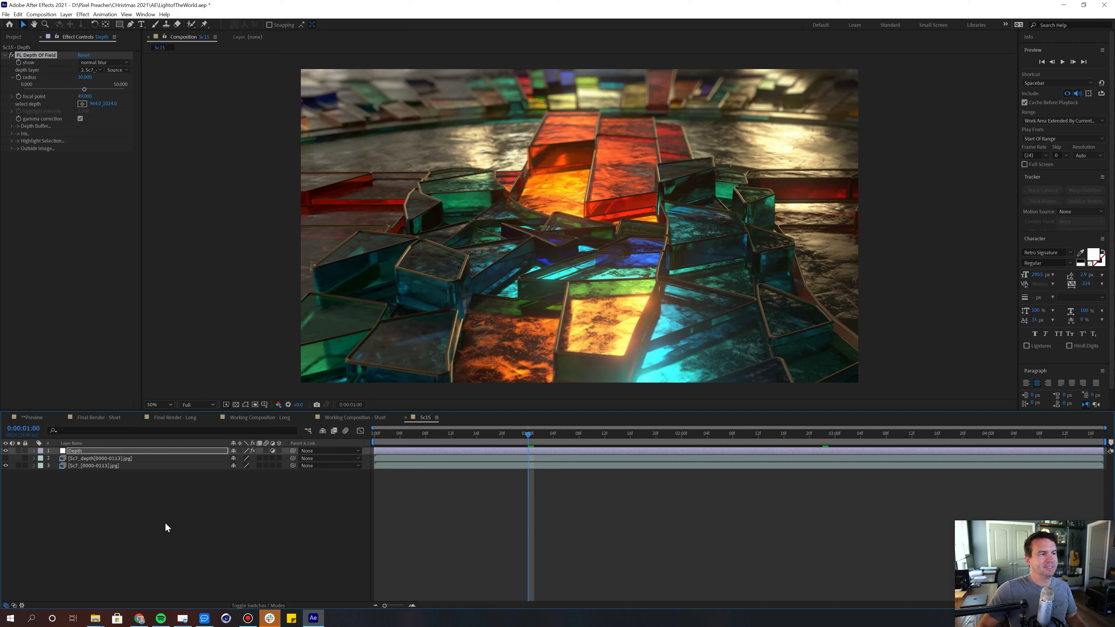
{"action": "left_click", "coordinate": [139, 465]}
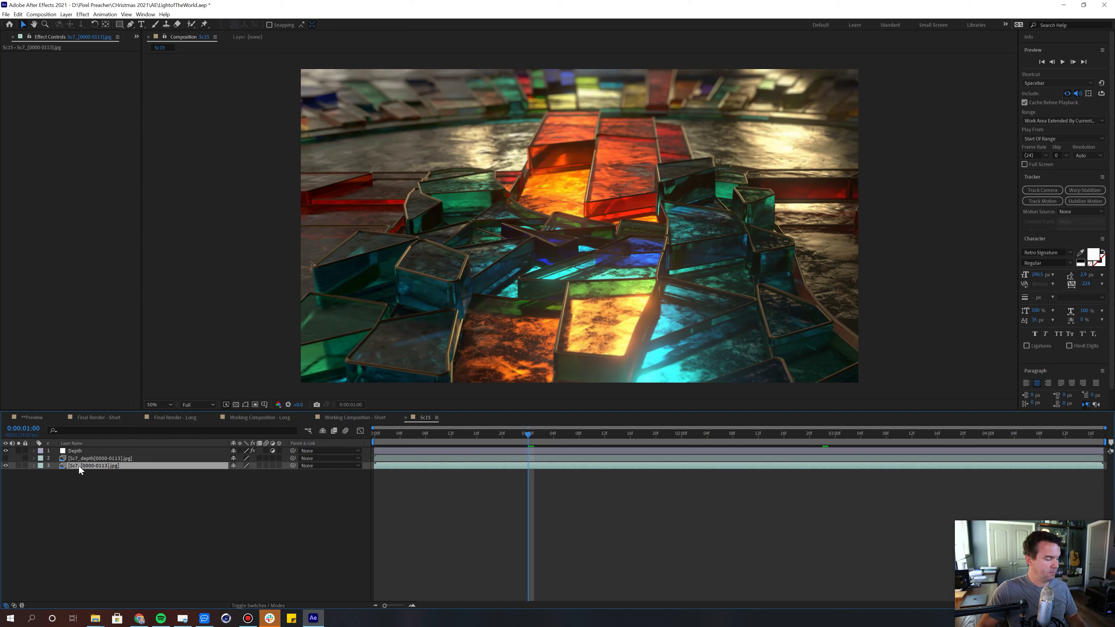
{"action": "key", "text": "ctrl+d"}
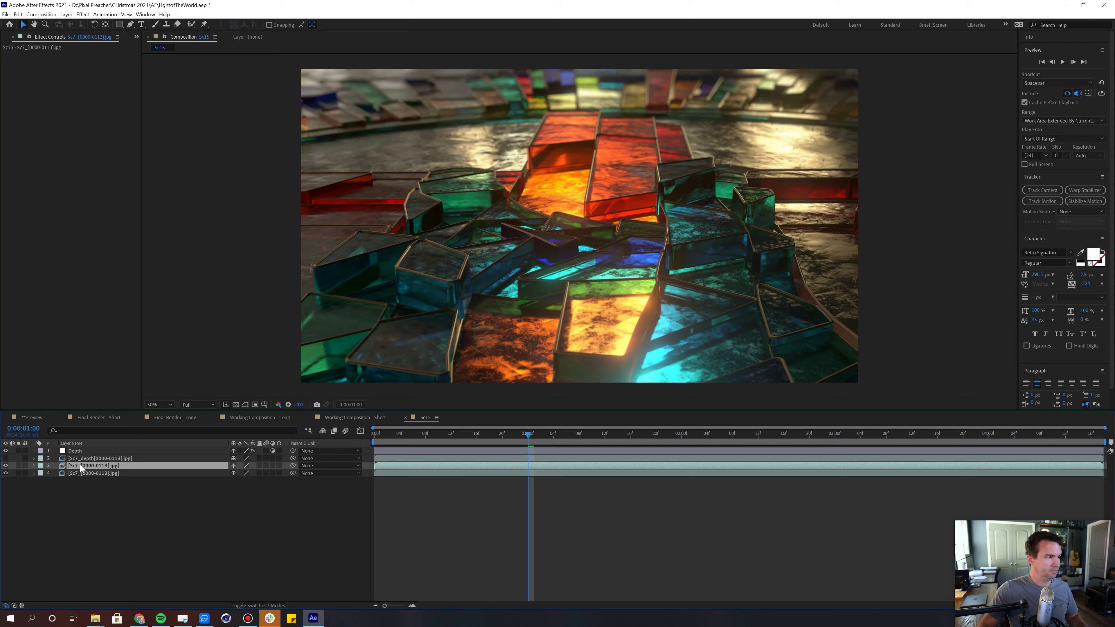
Step: Apply CC Radial Fast Blur to the render copy: Amount 78, Brightest zoom, centre near the bottom
{"action": "left_click", "coordinate": [82, 15]}
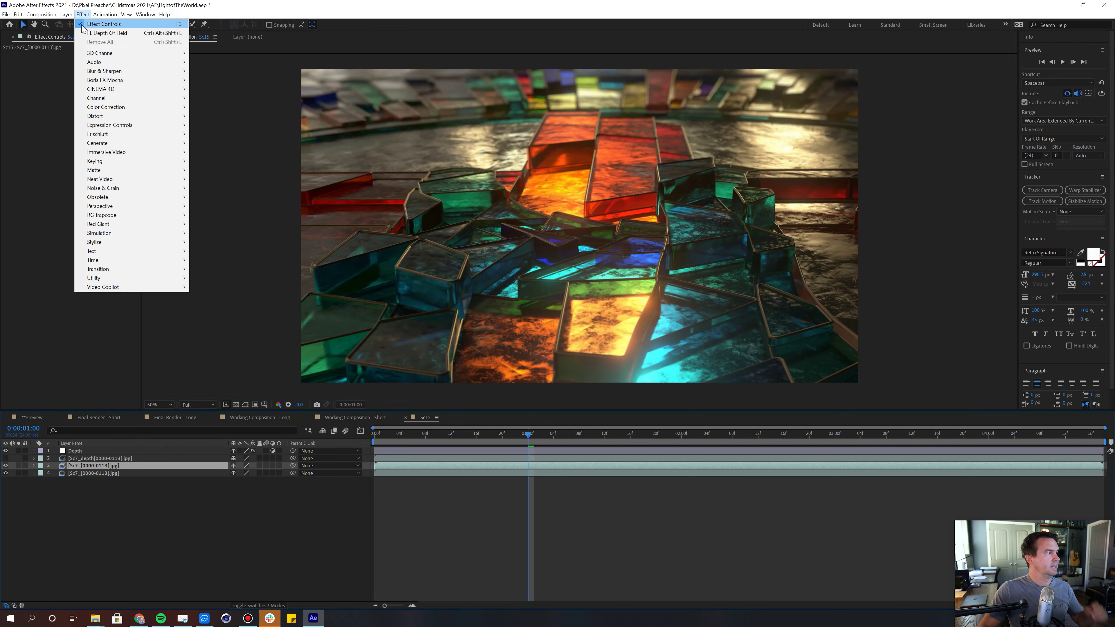
{"action": "mouse_move", "coordinate": [165, 71]}
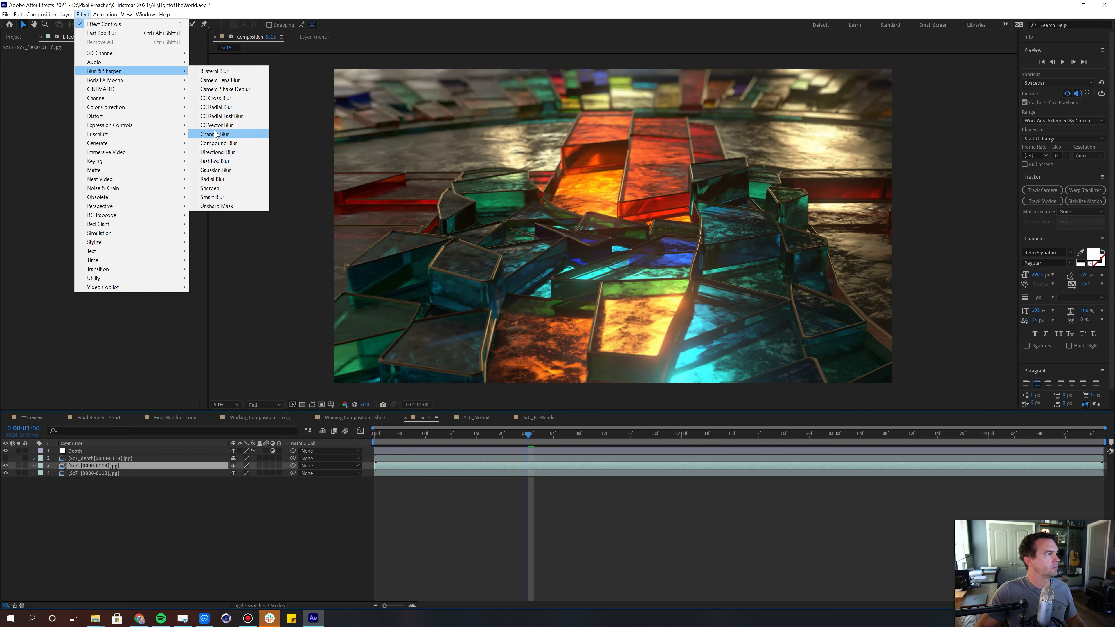
{"action": "left_click", "coordinate": [220, 115]}
{"action": "mouse_move", "coordinate": [122, 72]}
{"action": "left_mouse_down"}
{"action": "mouse_move", "coordinate": [140, 69]}
{"action": "mouse_move", "coordinate": [124, 70]}
{"action": "left_mouse_up"}
{"action": "left_click", "coordinate": [142, 78]}
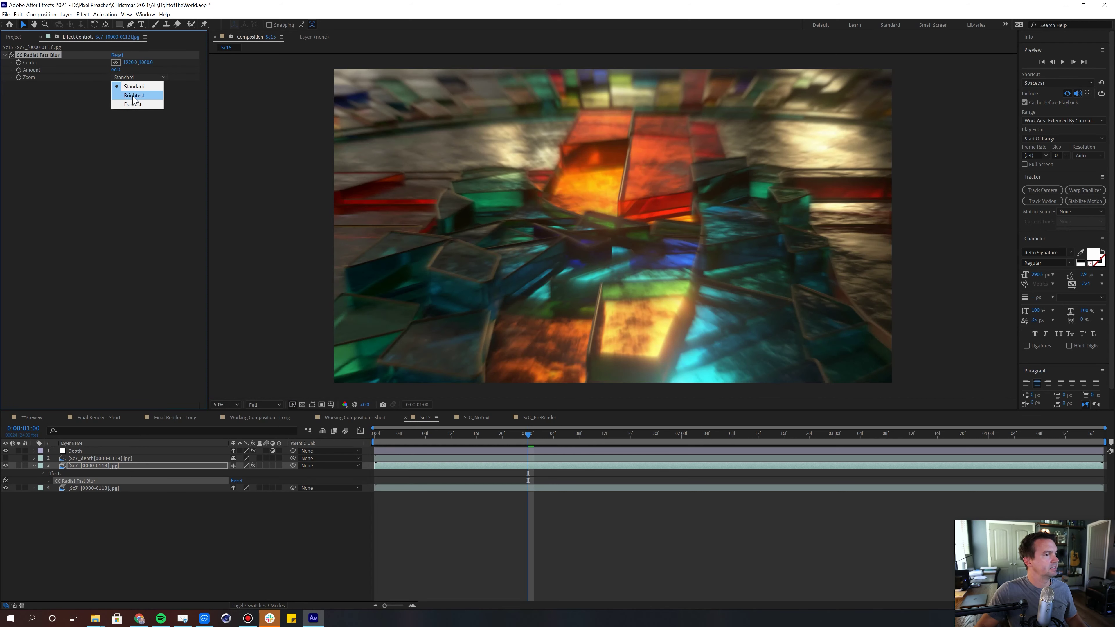
{"action": "left_click_drag", "start_coordinate": [116, 70], "coordinate": [135, 69]}
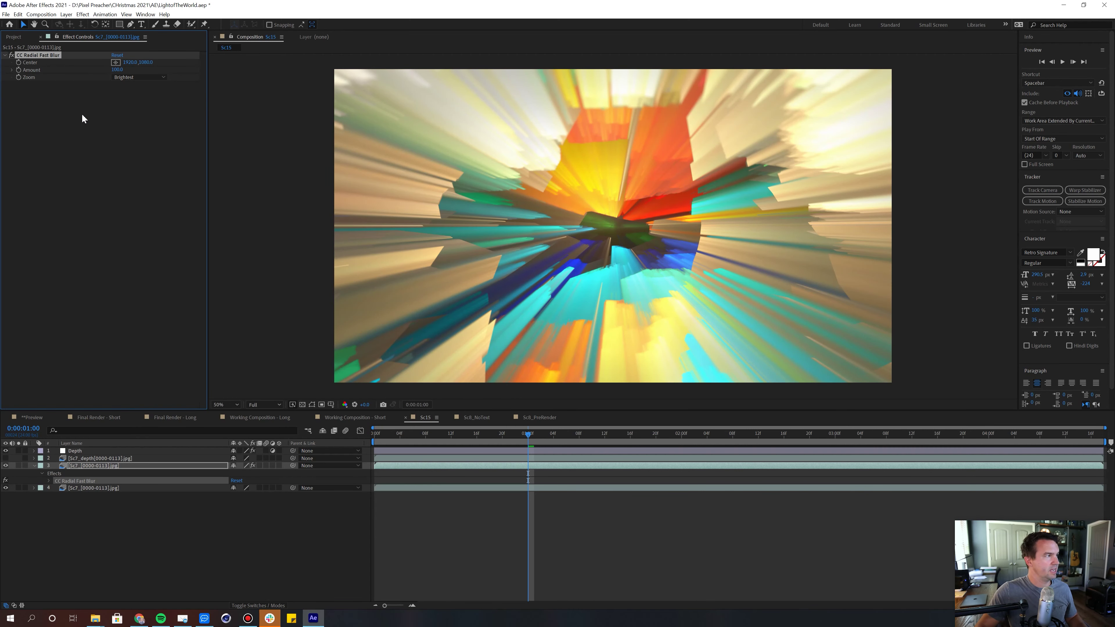
{"action": "left_click", "coordinate": [116, 64]}
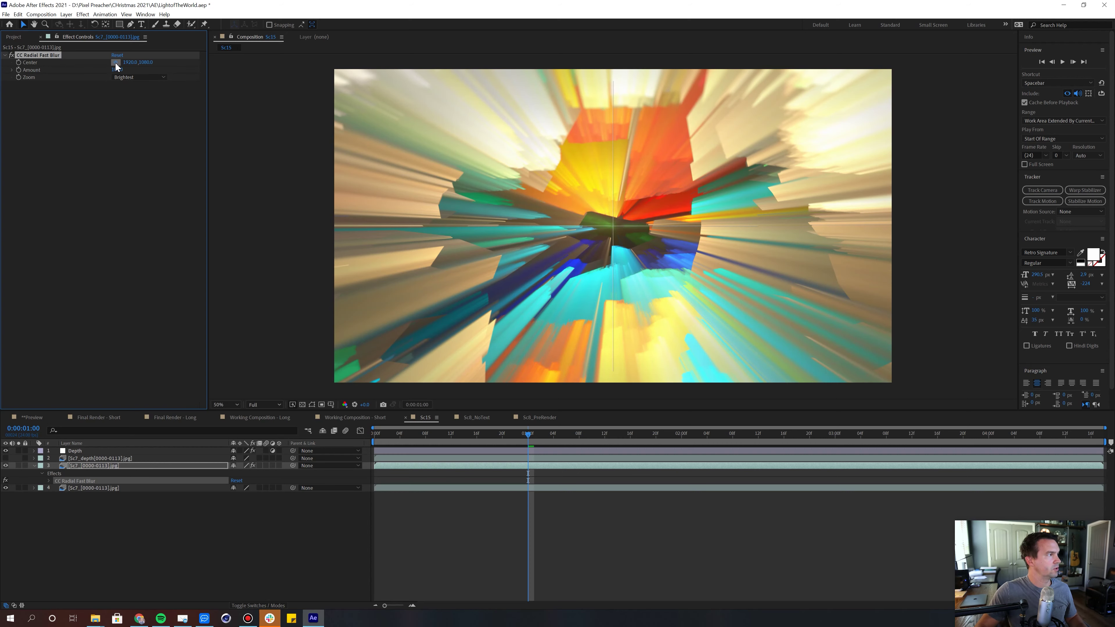
{"action": "left_click", "coordinate": [605, 358]}
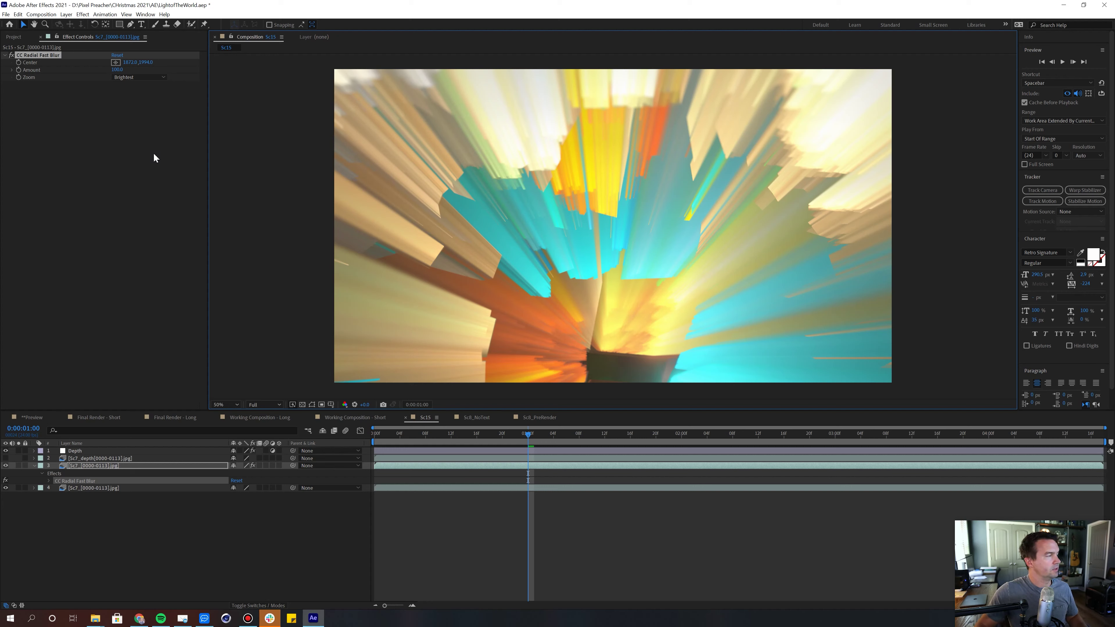
{"action": "left_click", "coordinate": [43, 55]}
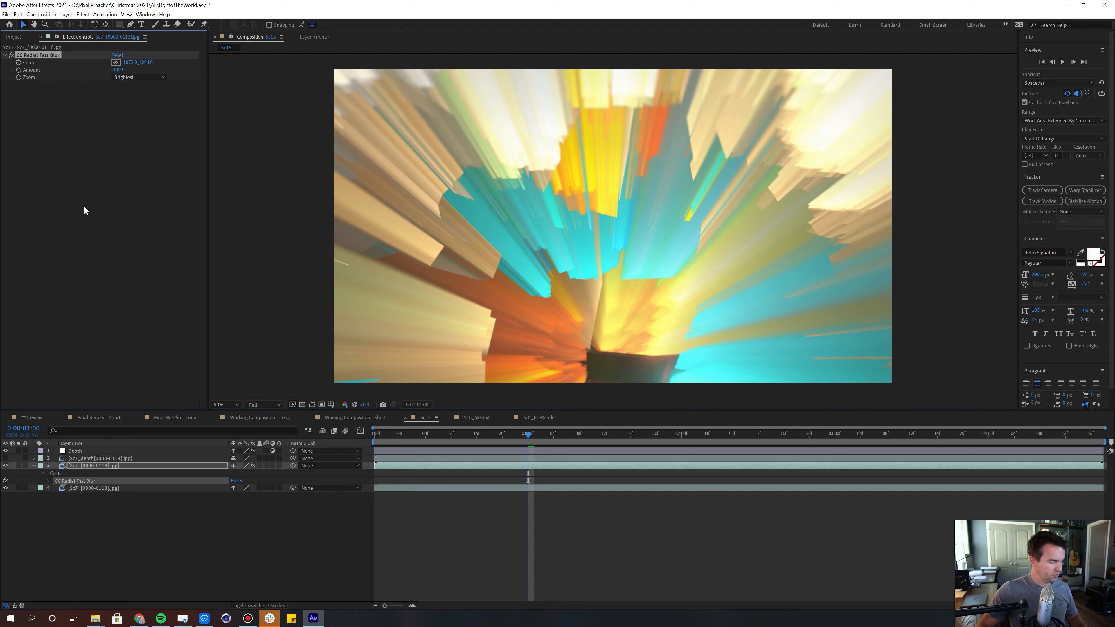
{"action": "left_click", "coordinate": [83, 14]}
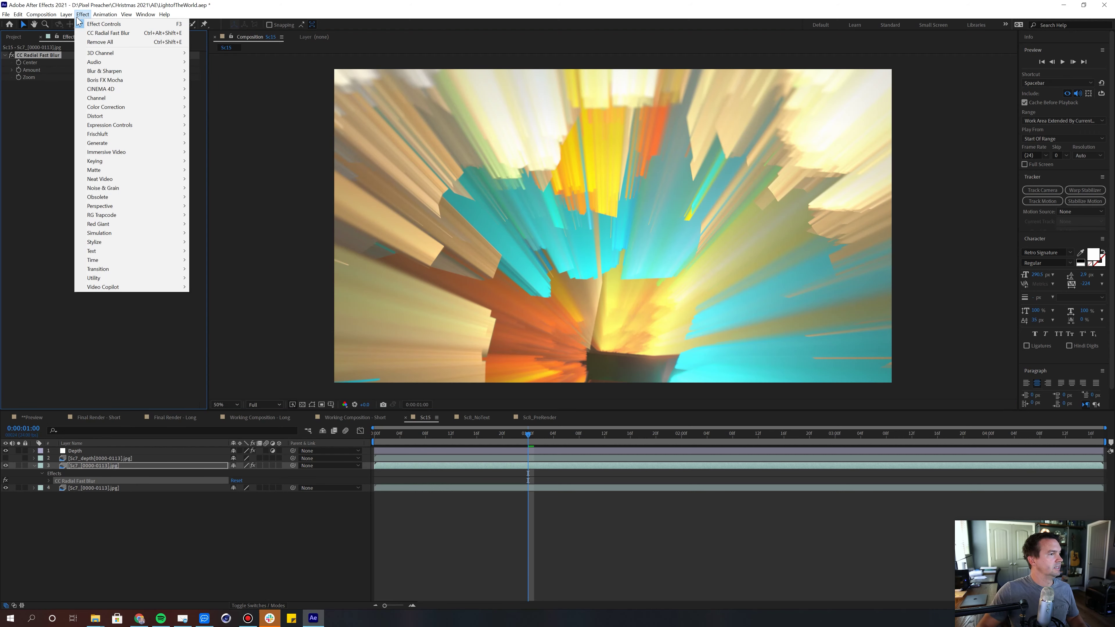
Step: Add Fast Box Blur and Levels to the ray copy, raising Input Black to darken shadows
{"action": "mouse_move", "coordinate": [108, 70]}
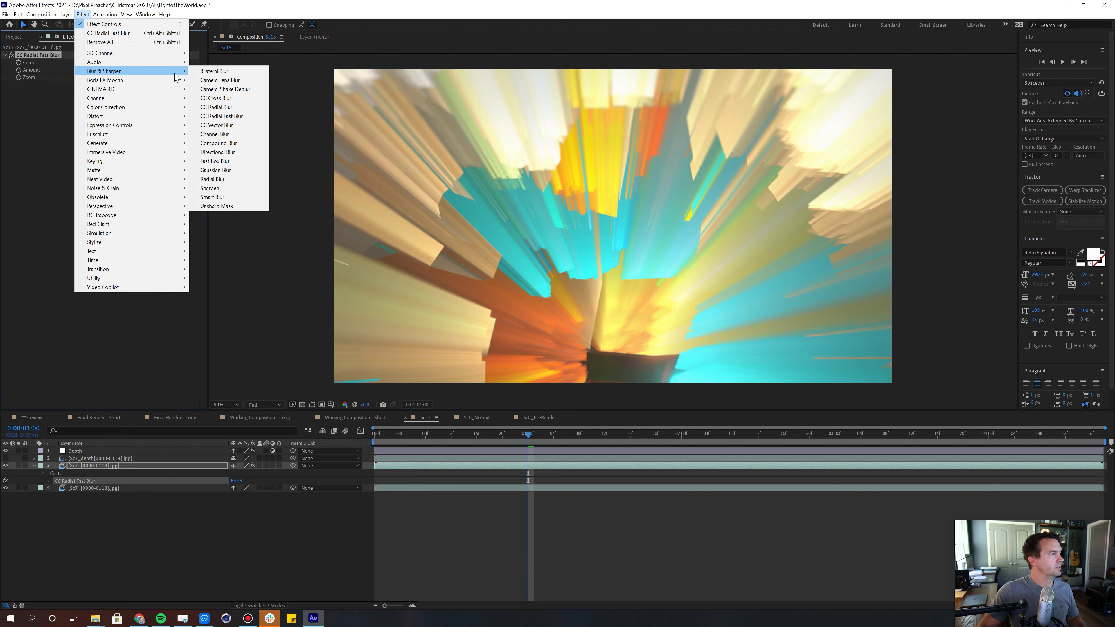
{"action": "left_click", "coordinate": [222, 162]}
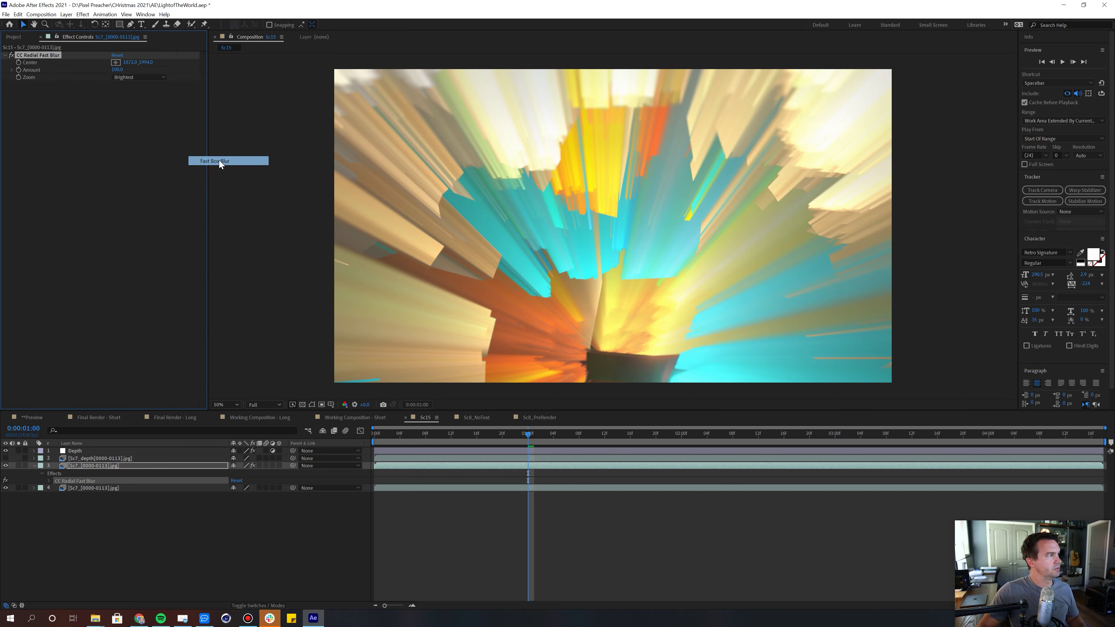
{"action": "left_click_drag", "start_coordinate": [114, 92], "coordinate": [118, 93]}
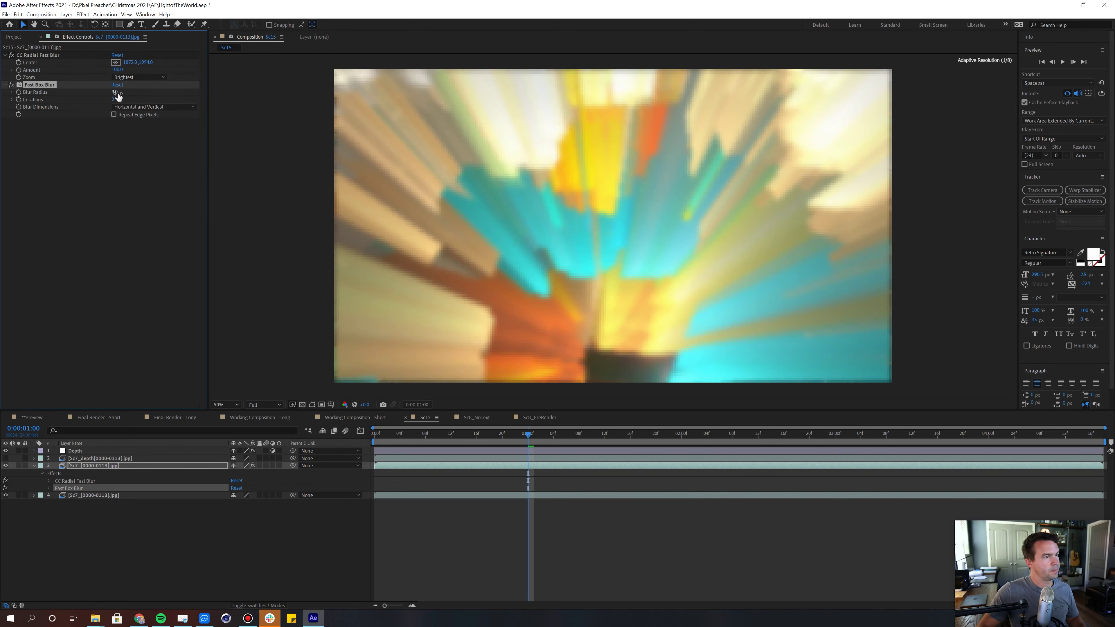
{"action": "left_click", "coordinate": [121, 97]}
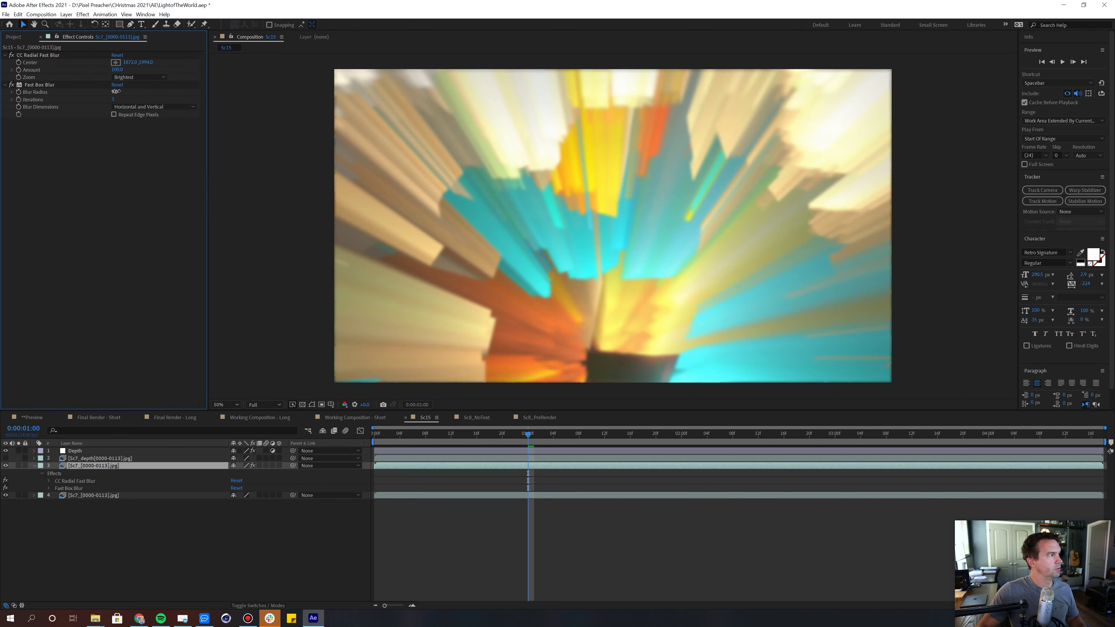
{"action": "left_click_drag", "start_coordinate": [115, 91], "coordinate": [120, 92]}
{"action": "left_click", "coordinate": [83, 14]}
{"action": "mouse_move", "coordinate": [116, 108]}
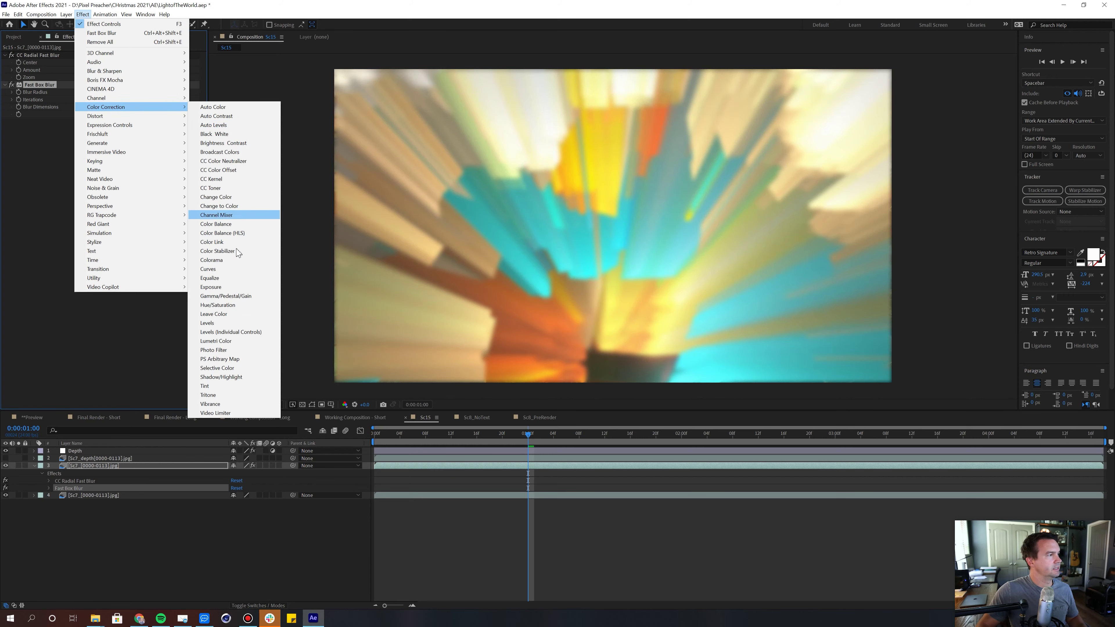
{"action": "left_click", "coordinate": [224, 323]}
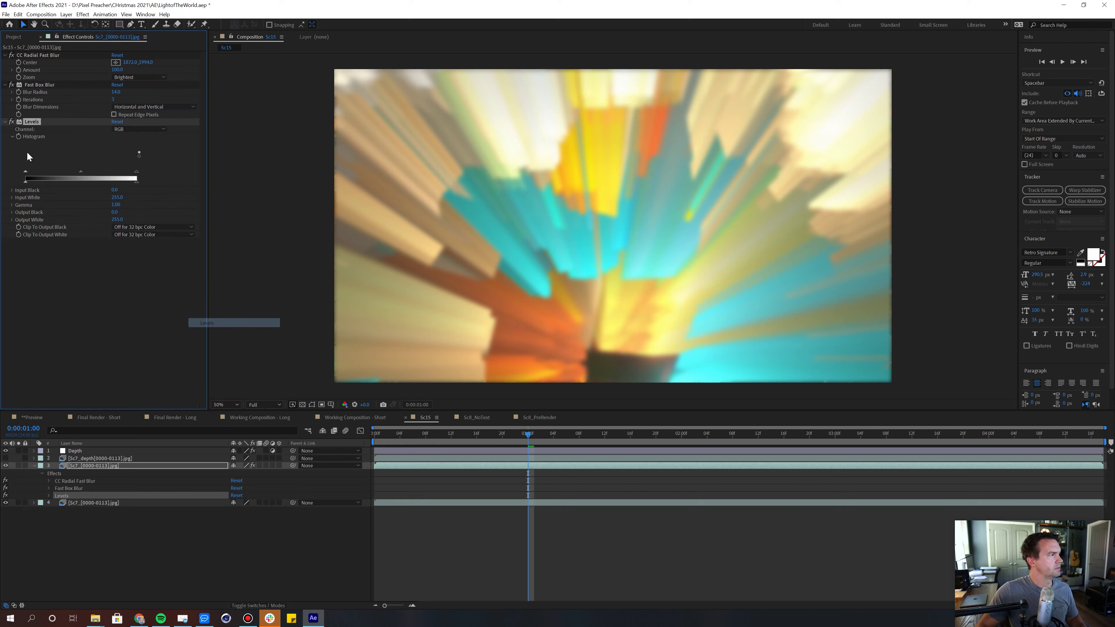
{"action": "left_click_drag", "start_coordinate": [25, 172], "coordinate": [101, 176]}
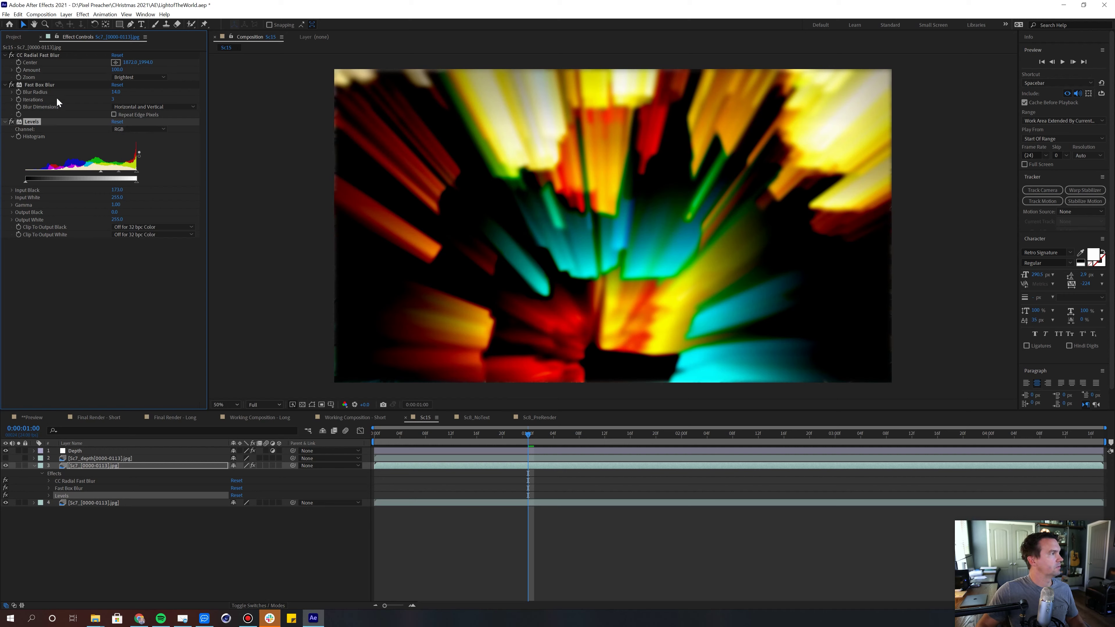
Step: Settle the box blur radius at 11 and lower the ray layer's opacity to 71%
{"action": "left_click_drag", "start_coordinate": [116, 93], "coordinate": [116, 95]}
{"action": "left_click", "coordinate": [73, 465]}
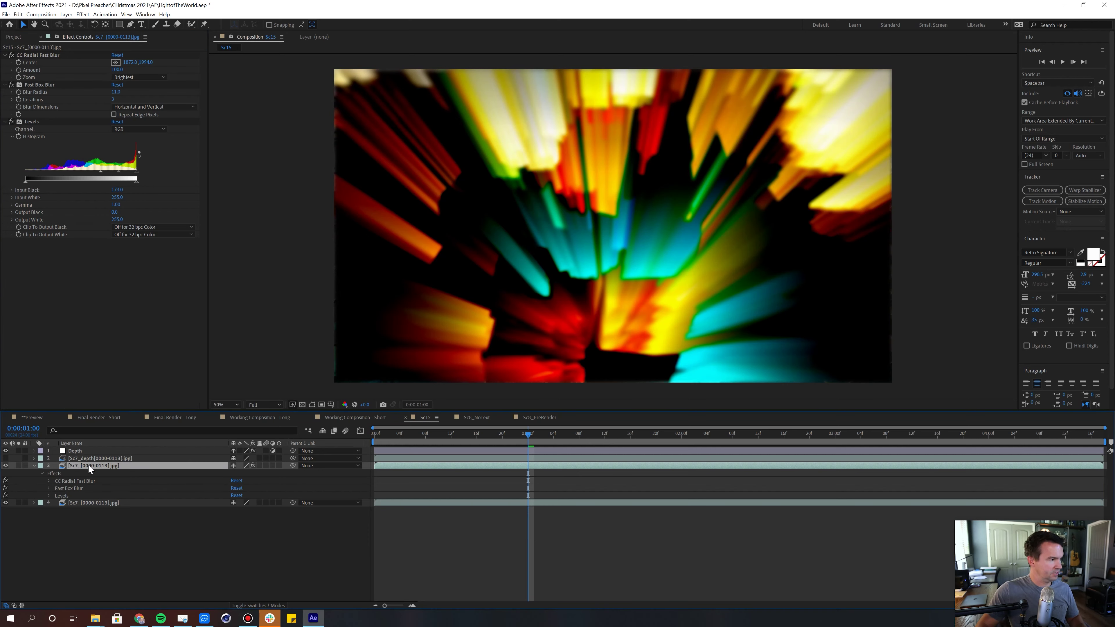
{"action": "key", "text": "t"}
{"action": "left_click_drag", "start_coordinate": [236, 474], "coordinate": [223, 474]}
{"action": "left_click", "coordinate": [151, 466]}
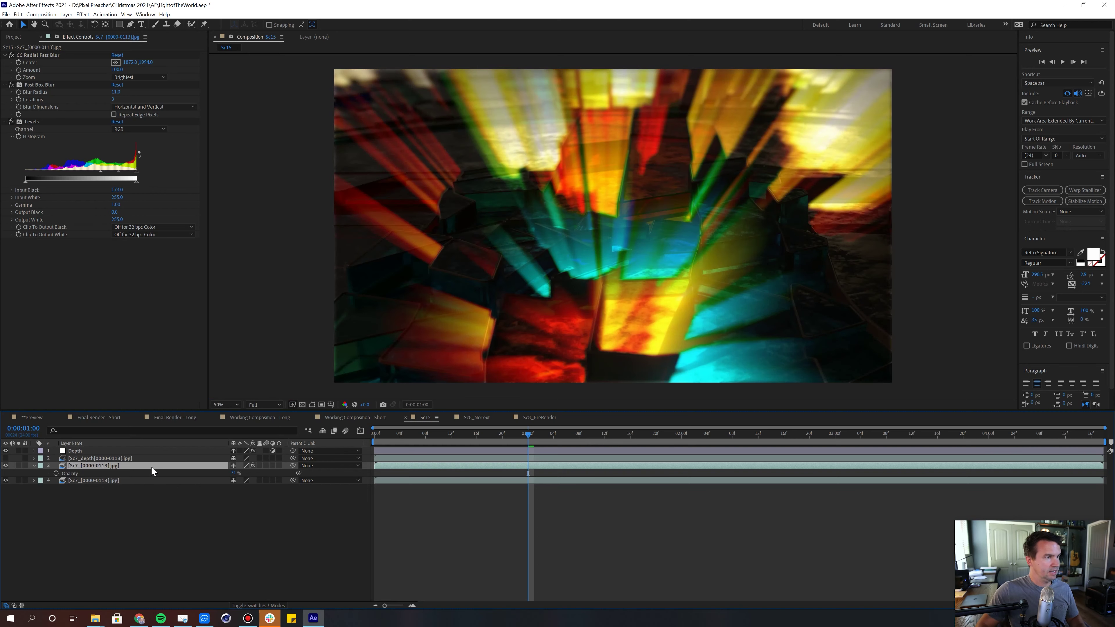
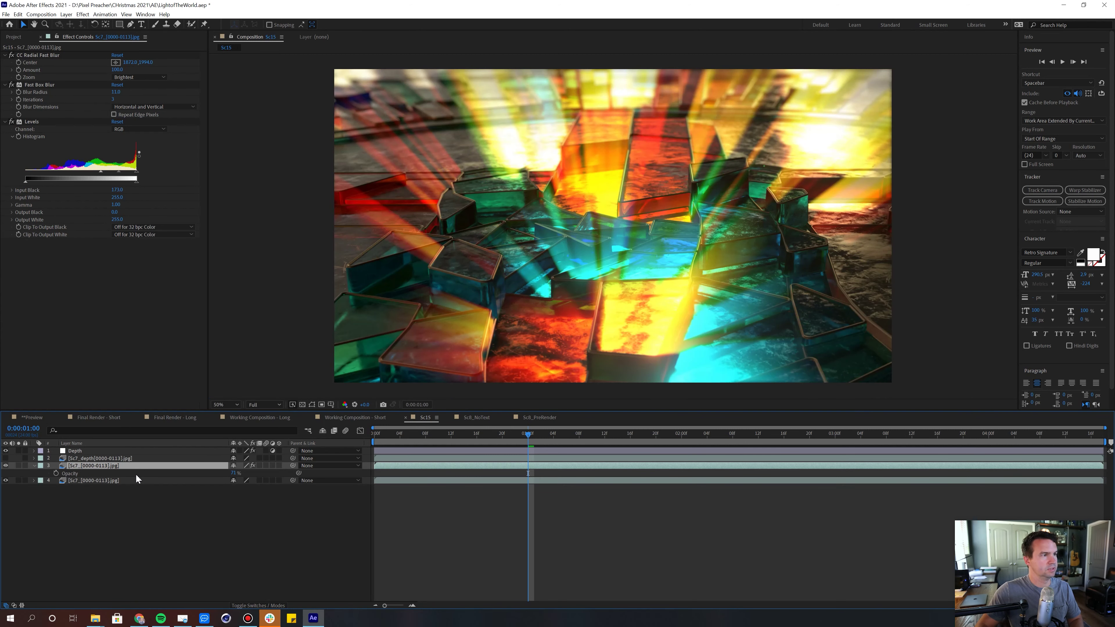
Step: Switch the glass layer's blend mode to Screen and lower its opacity to 40%
{"action": "left_click", "coordinate": [241, 607]}
{"action": "key", "text": "shift+equal"}
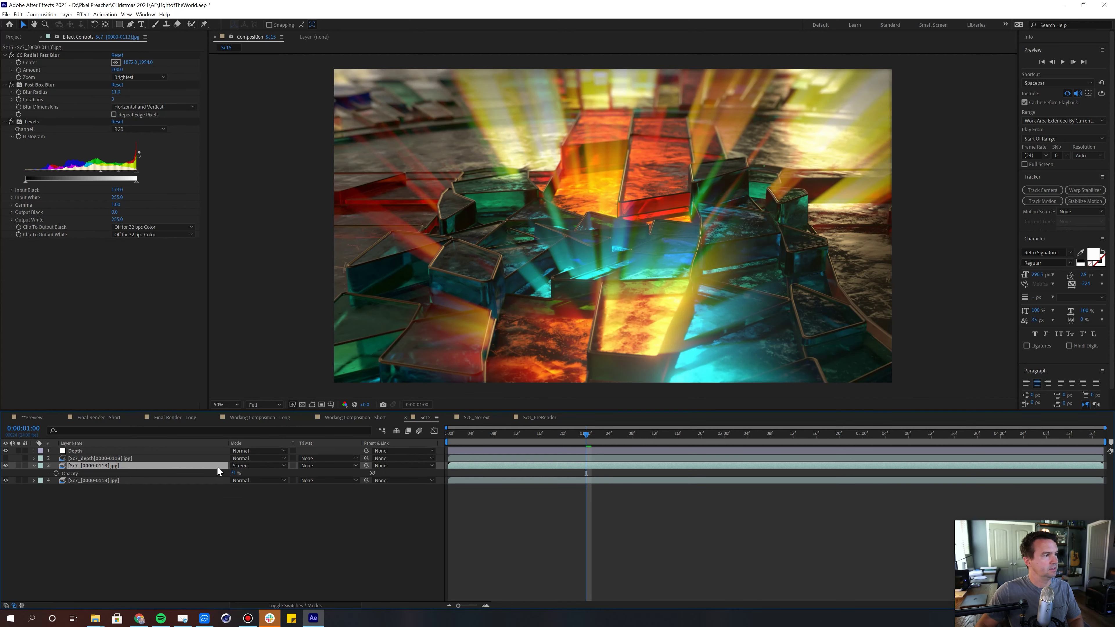
{"action": "key", "text": "shift+equal"}
{"action": "key", "text": "shift+equal"}
{"action": "key", "text": "shift+equal"}
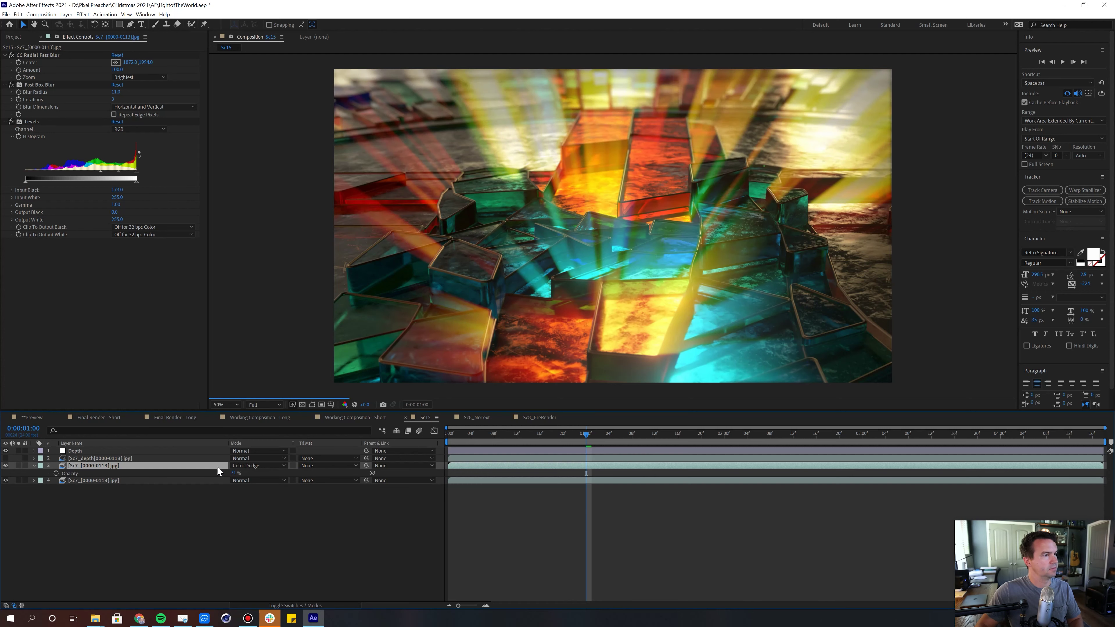
{"action": "key", "text": "shift+minus"}
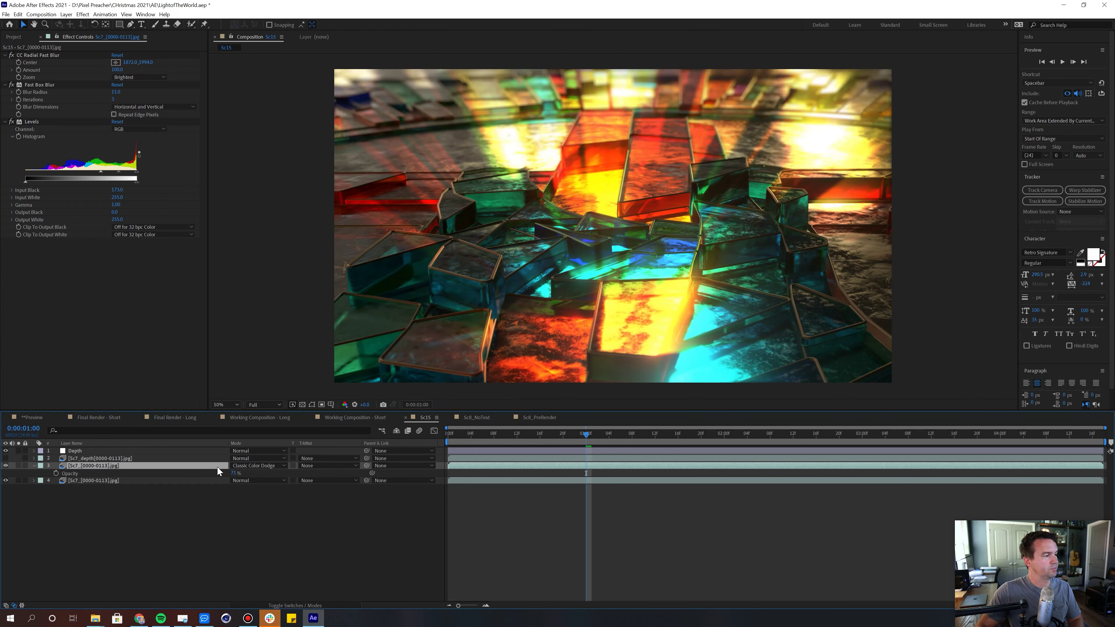
{"action": "key", "text": "shift+minus"}
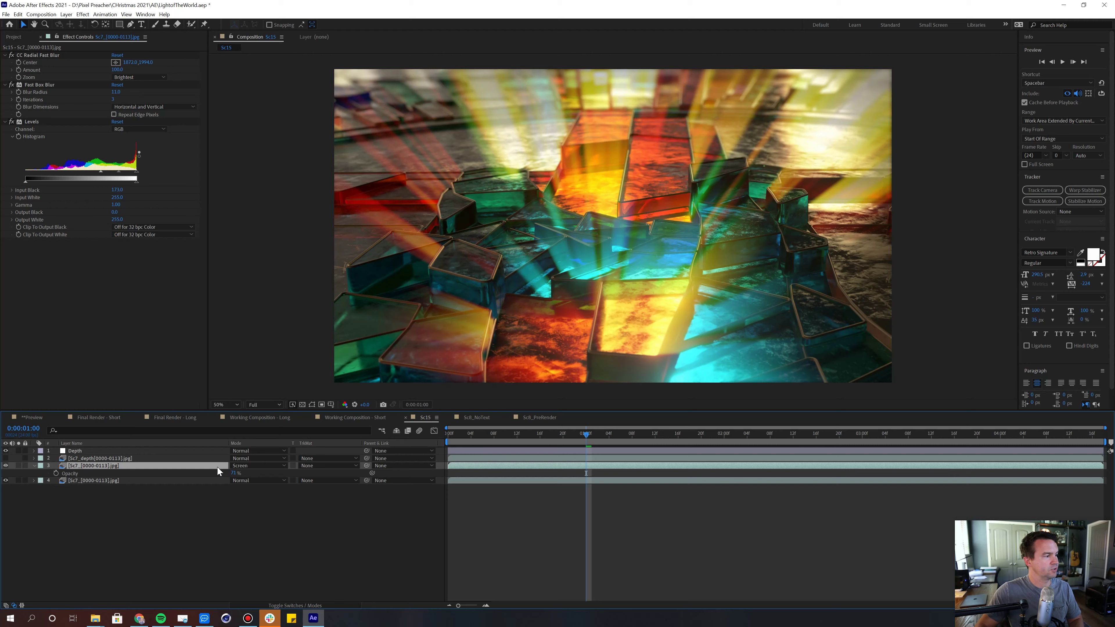
{"action": "left_click_drag", "start_coordinate": [234, 473], "coordinate": [213, 474]}
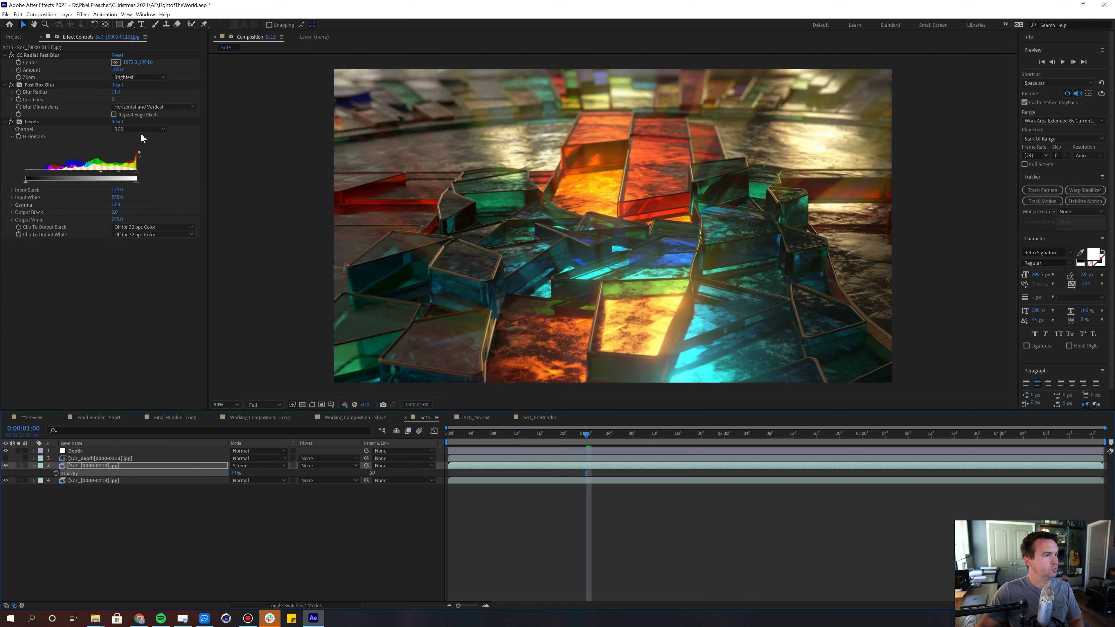
Step: Move the CC Radial Fast Blur centre below the frame, then edit the opacity value
{"action": "key", "text": "comma"}
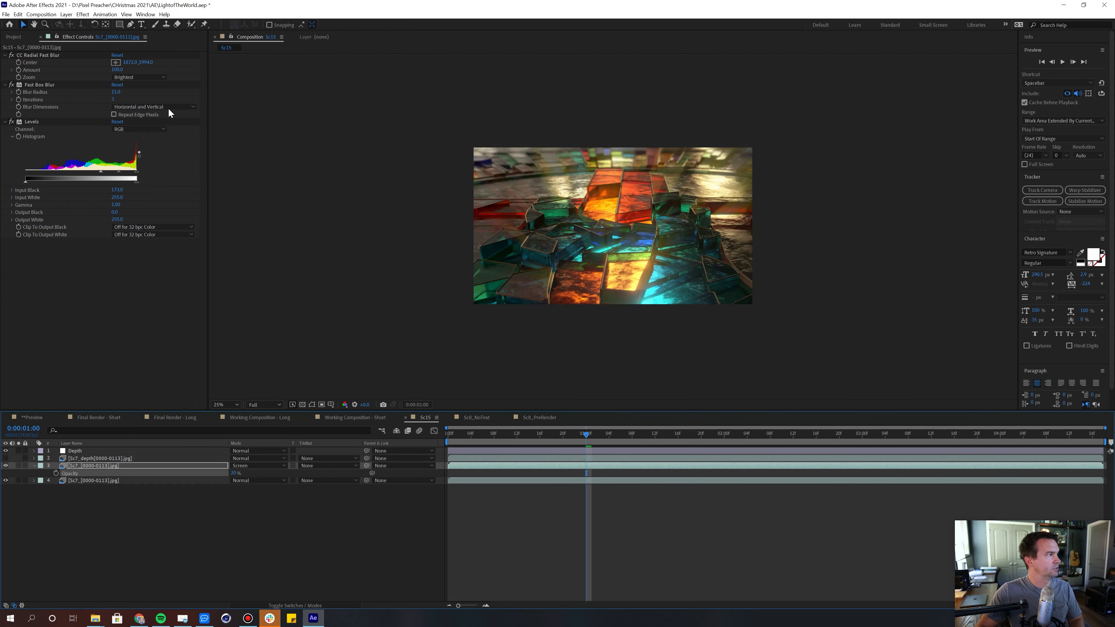
{"action": "left_click", "coordinate": [116, 63]}
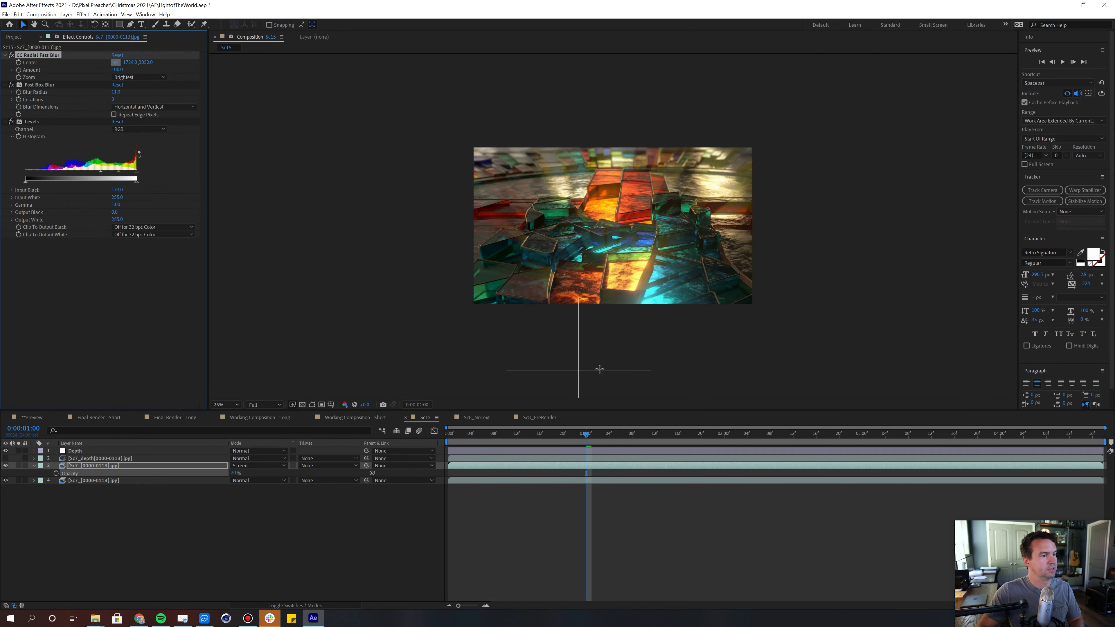
{"action": "left_click", "coordinate": [618, 379]}
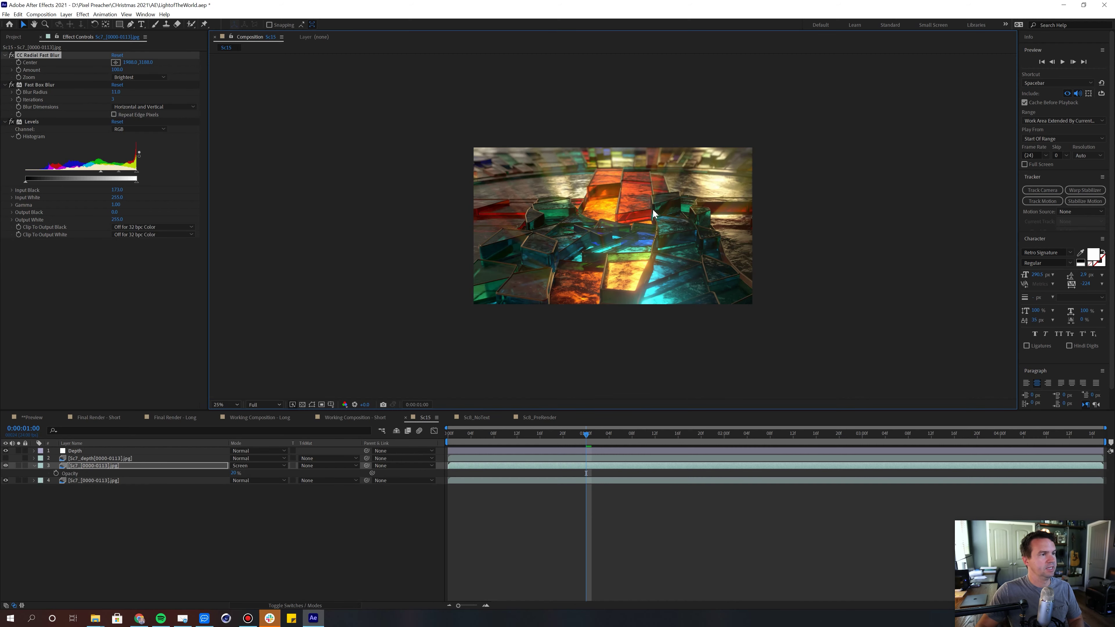
{"action": "key", "text": "period"}
{"action": "key", "text": "period"}
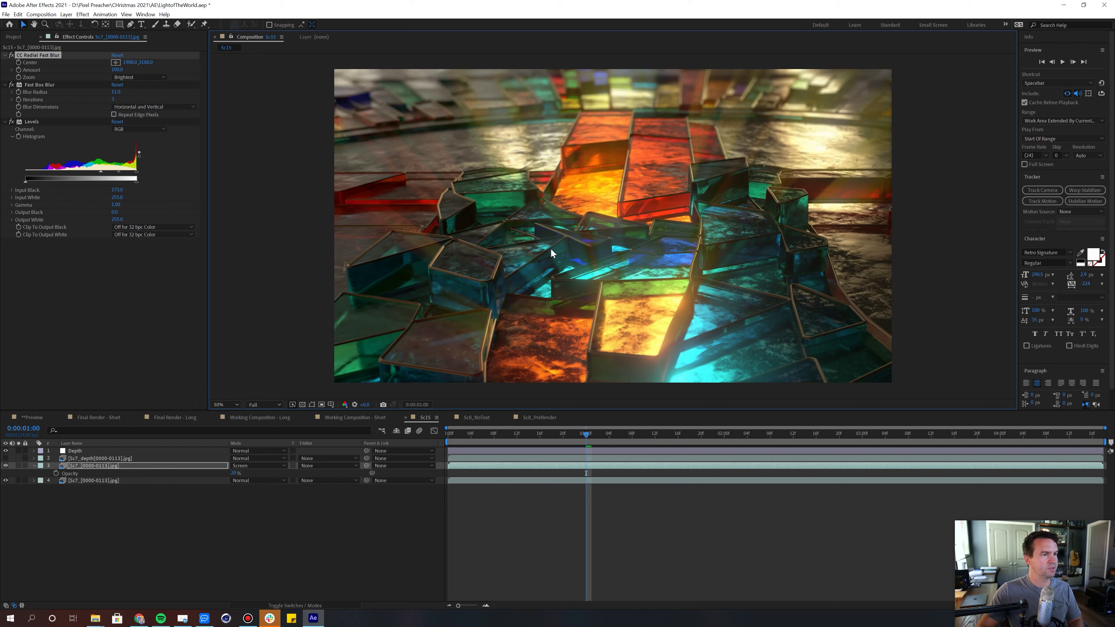
{"action": "left_click", "coordinate": [235, 473]}
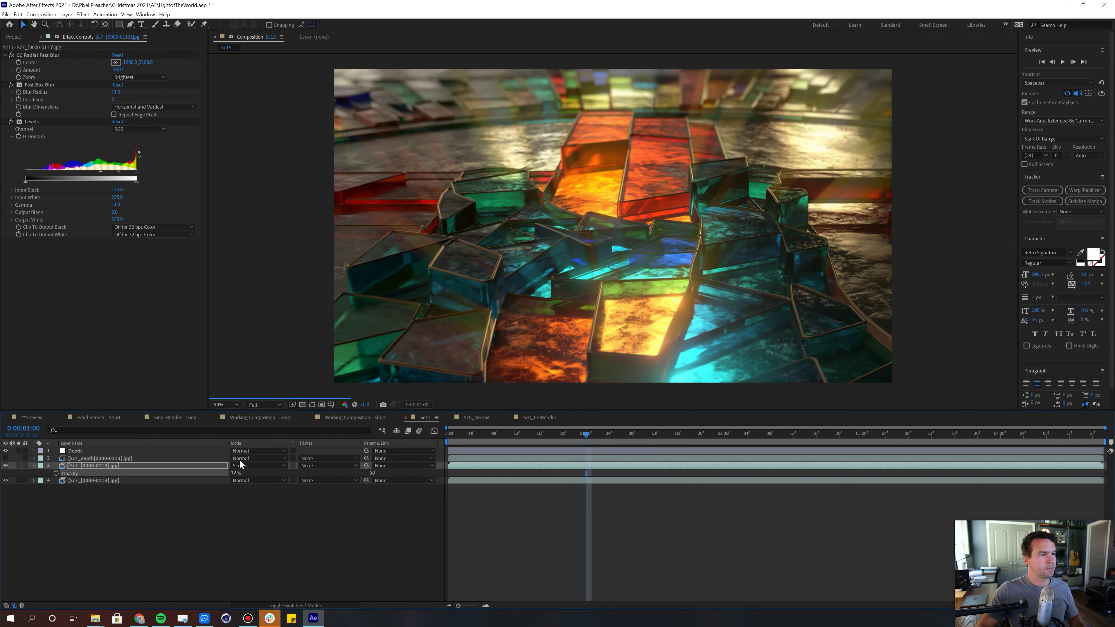
Step: Scrub to 0:00:03:16, compare with the glass layer hidden, and paste the two Color Correction layers
{"action": "left_click_drag", "start_coordinate": [492, 434], "coordinate": [794, 437]}
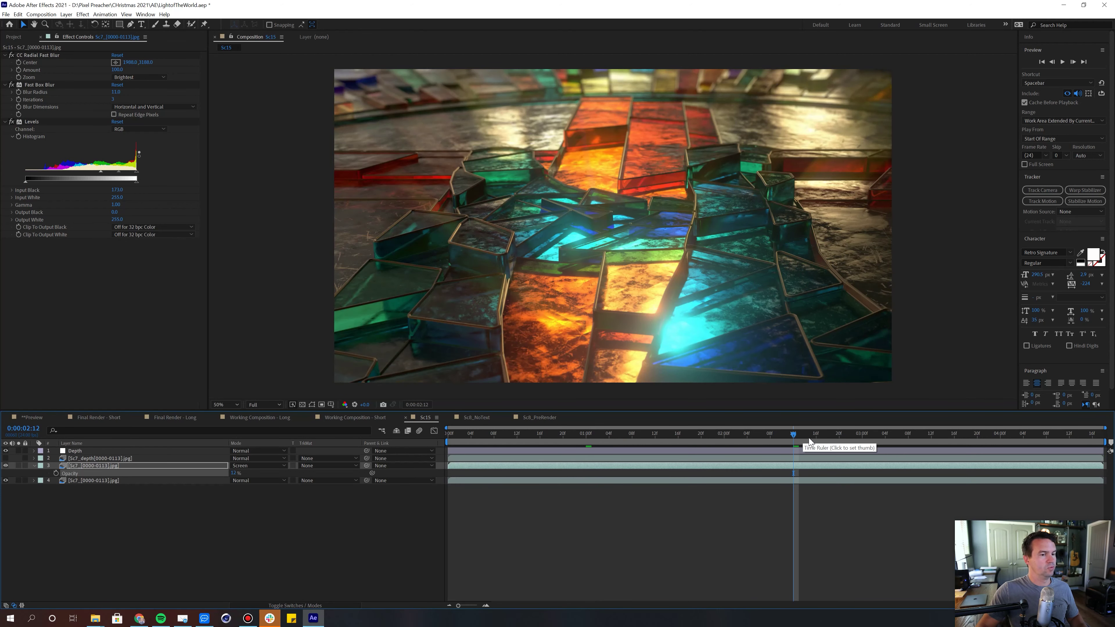
{"action": "left_click_drag", "start_coordinate": [903, 434], "coordinate": [959, 433]}
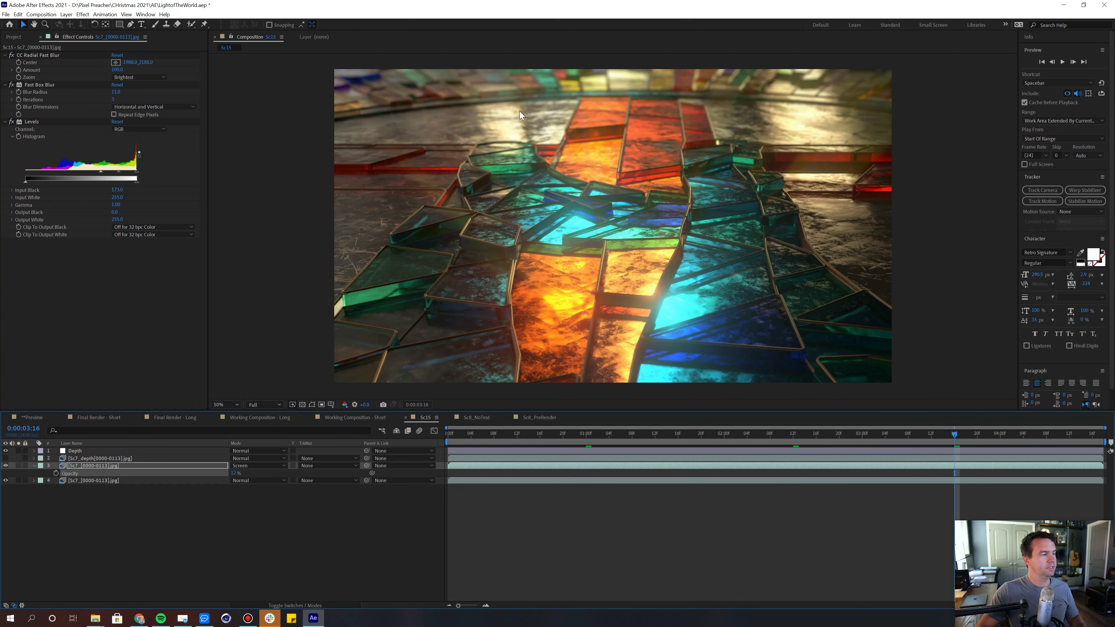
{"action": "left_click", "coordinate": [5, 466]}
{"action": "left_click", "coordinate": [627, 483]}
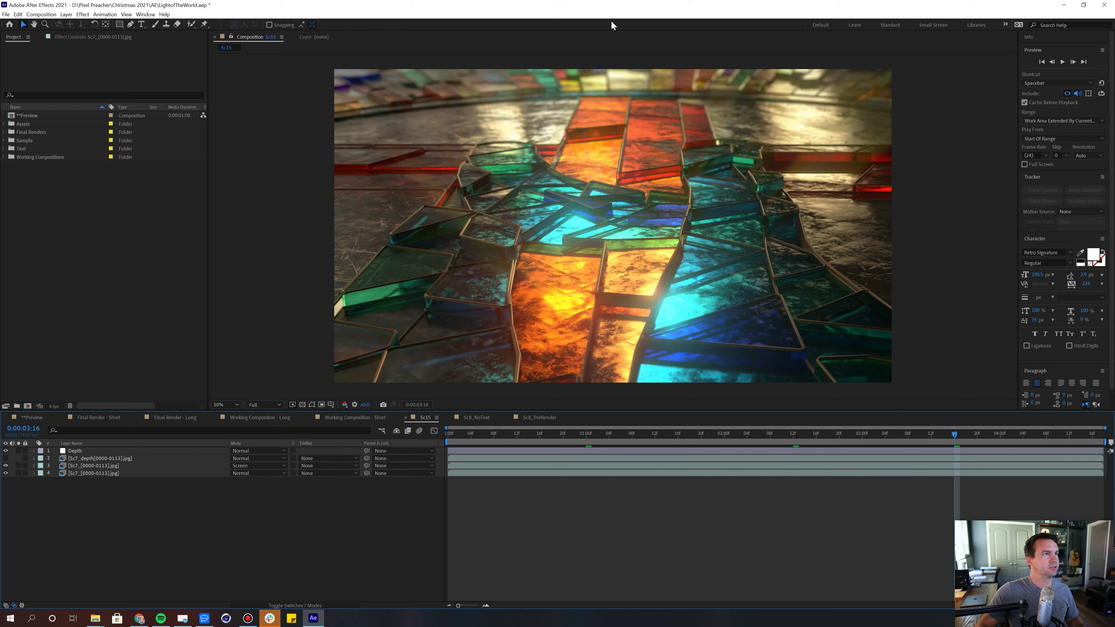
{"action": "key", "text": "F3"}
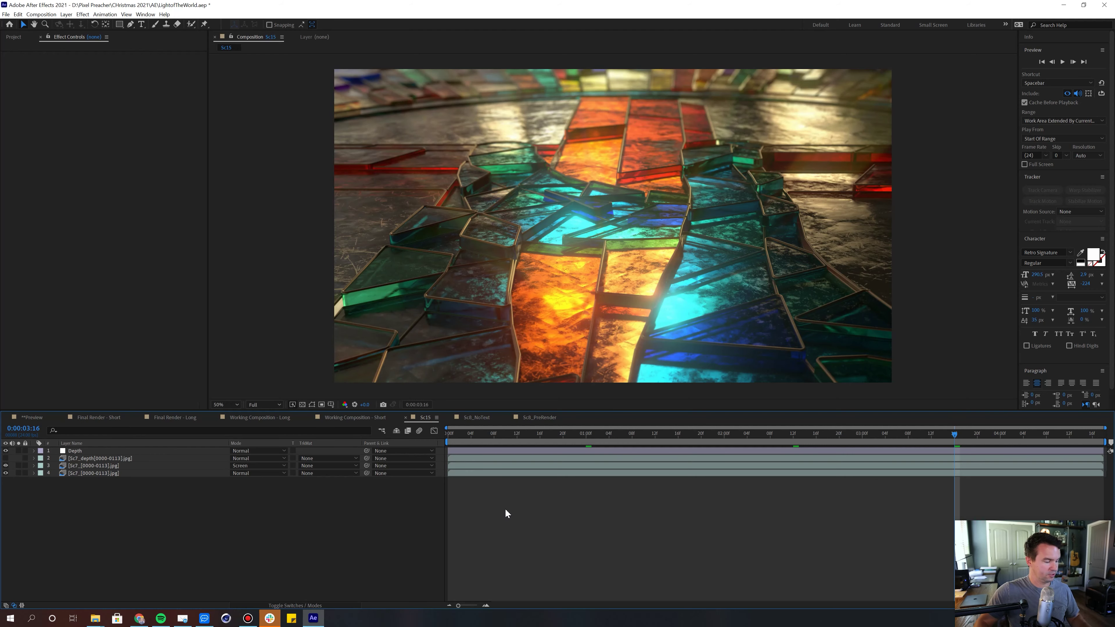
{"action": "key", "text": "ctrl+v"}
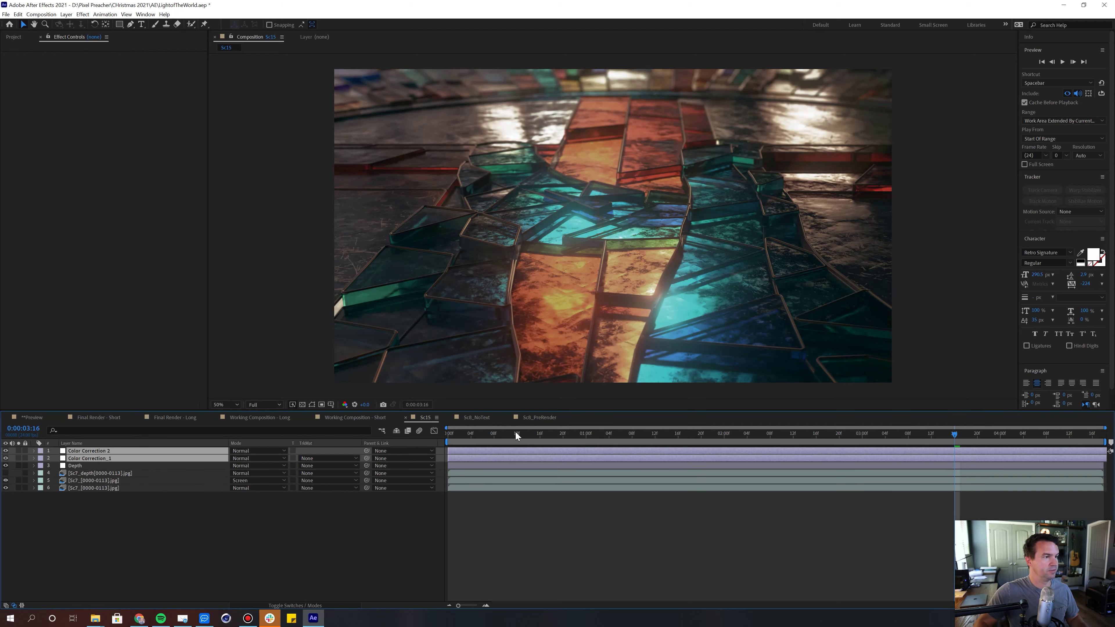
Step: At 0:00:02:07, inspect Color Correction_1's effects and set Selective Color to Neutrals
{"action": "left_click_drag", "start_coordinate": [538, 436], "coordinate": [764, 434]}
{"action": "key", "text": "F2"}
{"action": "left_click", "coordinate": [83, 457]}
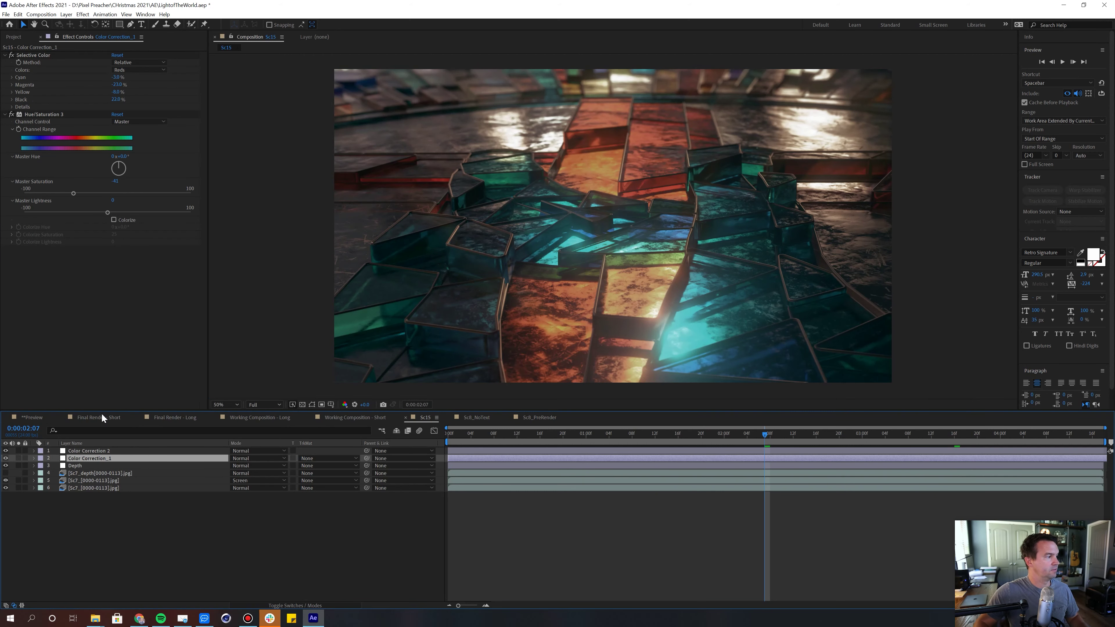
{"action": "left_click", "coordinate": [32, 115]}
{"action": "left_click", "coordinate": [30, 56]}
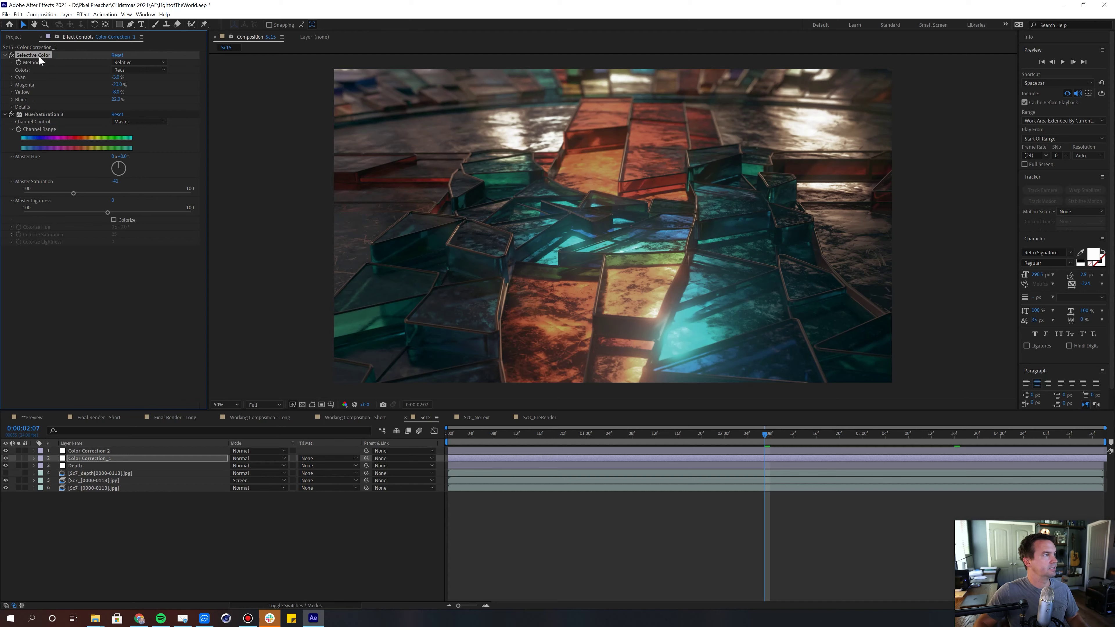
{"action": "left_click", "coordinate": [138, 70]}
{"action": "left_click", "coordinate": [133, 142]}
{"action": "left_click", "coordinate": [131, 71]}
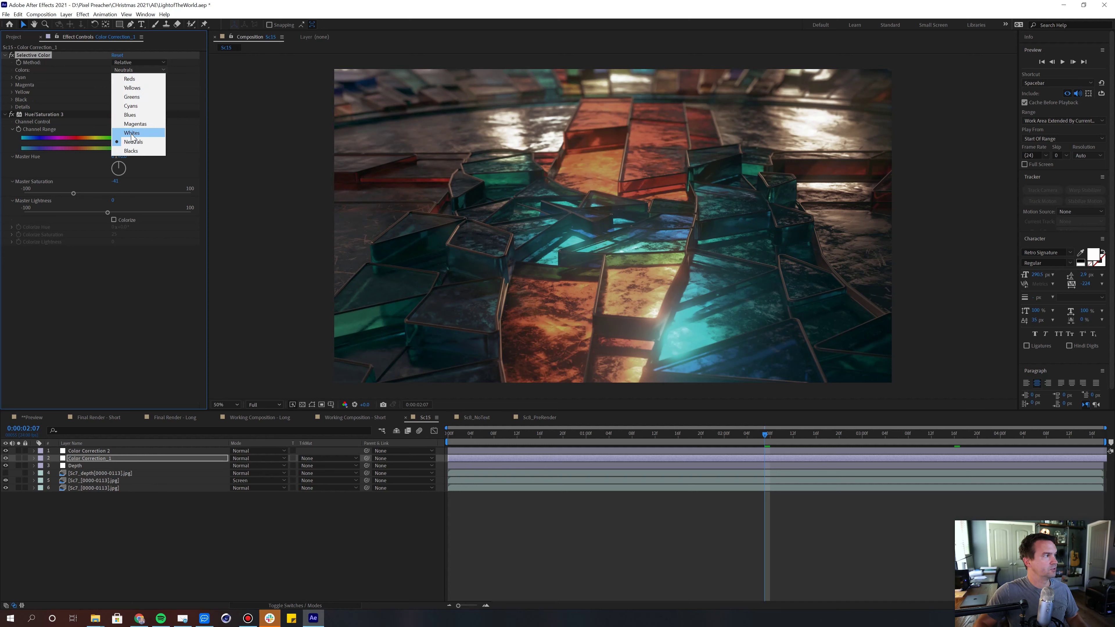
{"action": "left_click", "coordinate": [137, 270]}
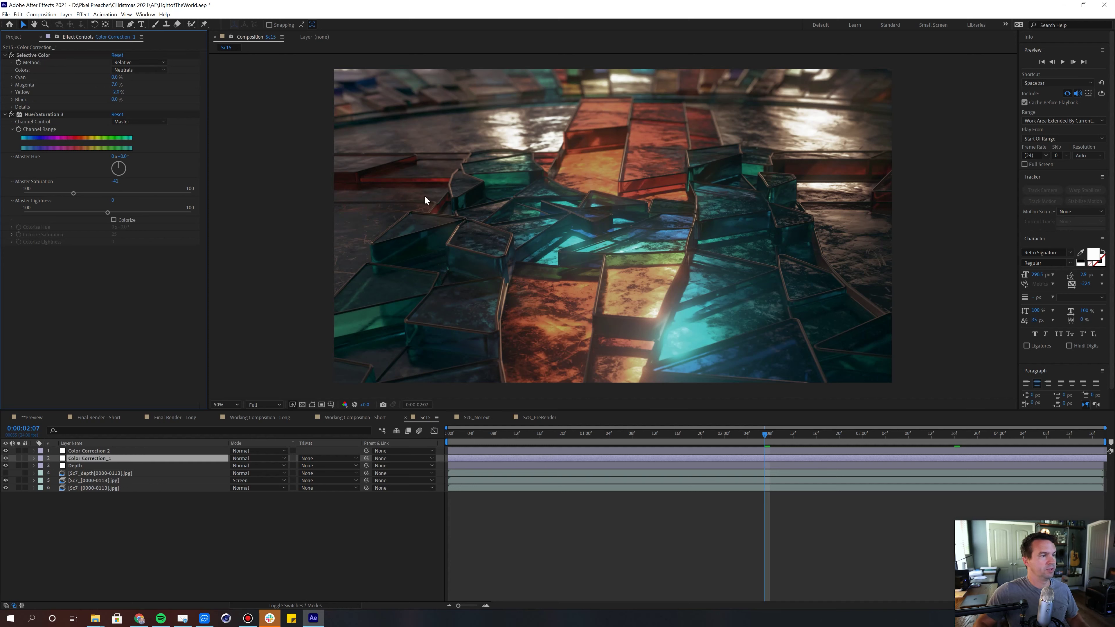
{"action": "left_click", "coordinate": [44, 114]}
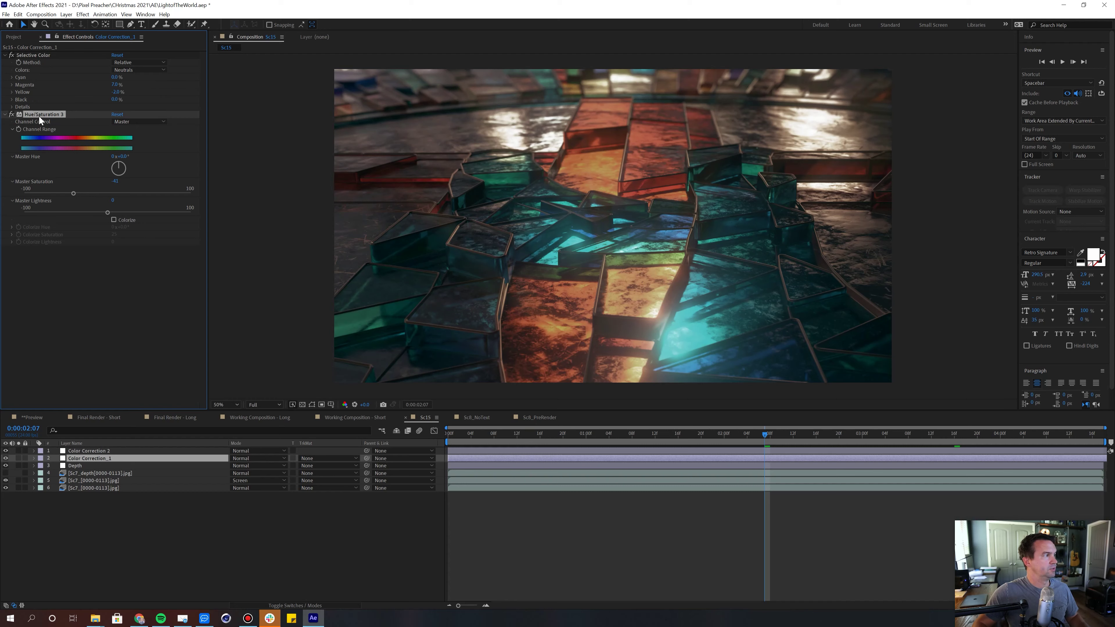
Step: Review Color Correction 2's Selective Color and Tint effects, toggle it to compare, and scrub to 0:00:03:17
{"action": "left_click", "coordinate": [90, 451]}
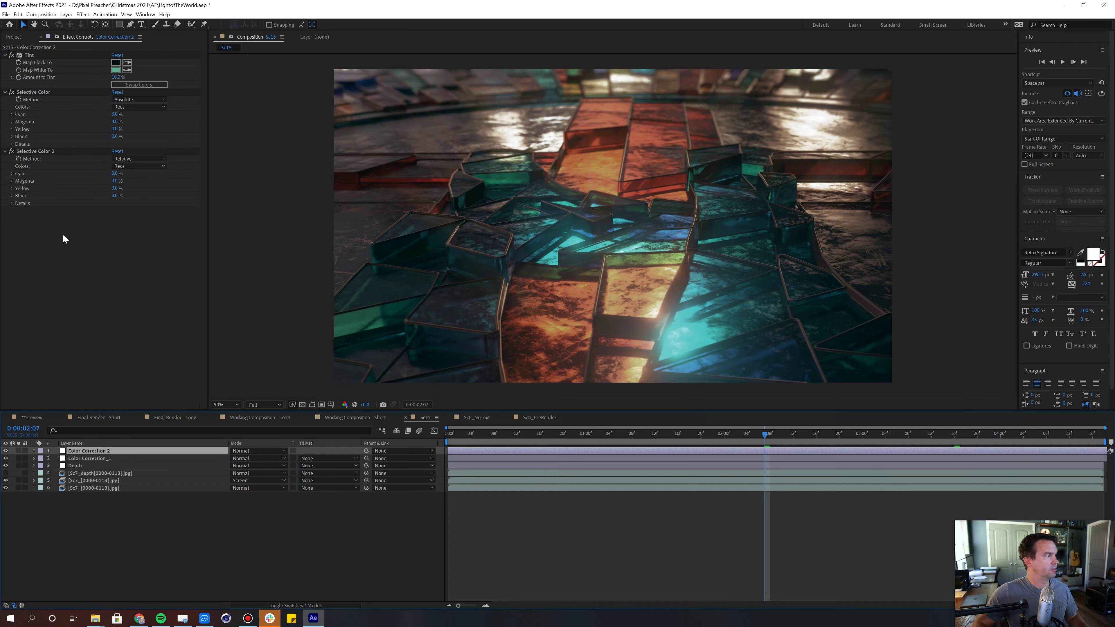
{"action": "left_click", "coordinate": [47, 152]}
{"action": "left_click", "coordinate": [34, 92]}
{"action": "left_click", "coordinate": [30, 55]}
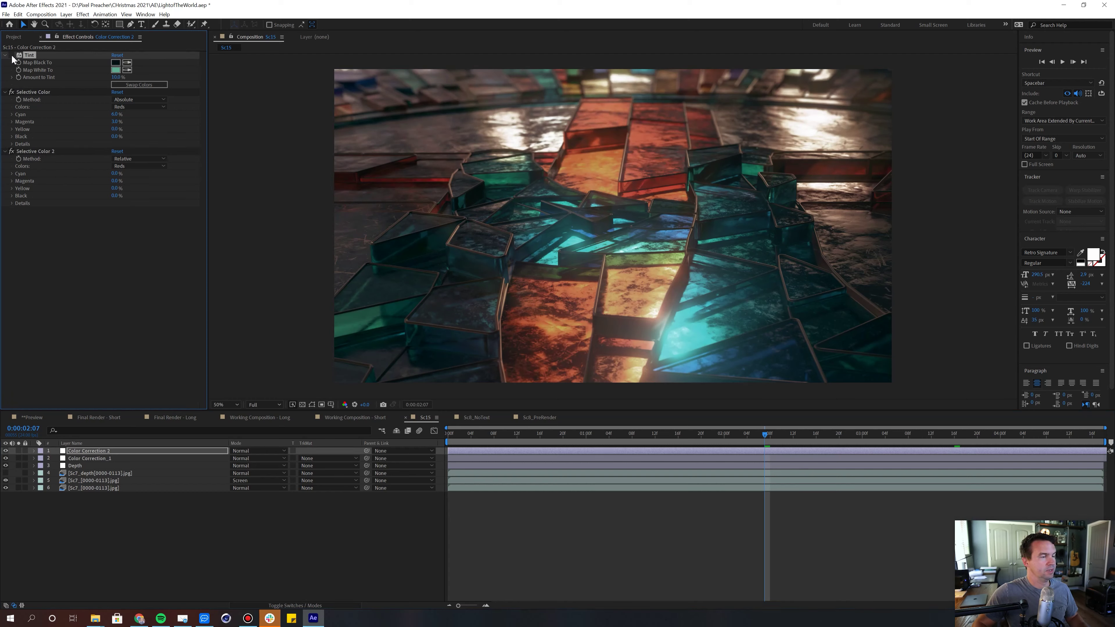
{"action": "left_click", "coordinate": [6, 451]}
{"action": "left_click", "coordinate": [6, 451]}
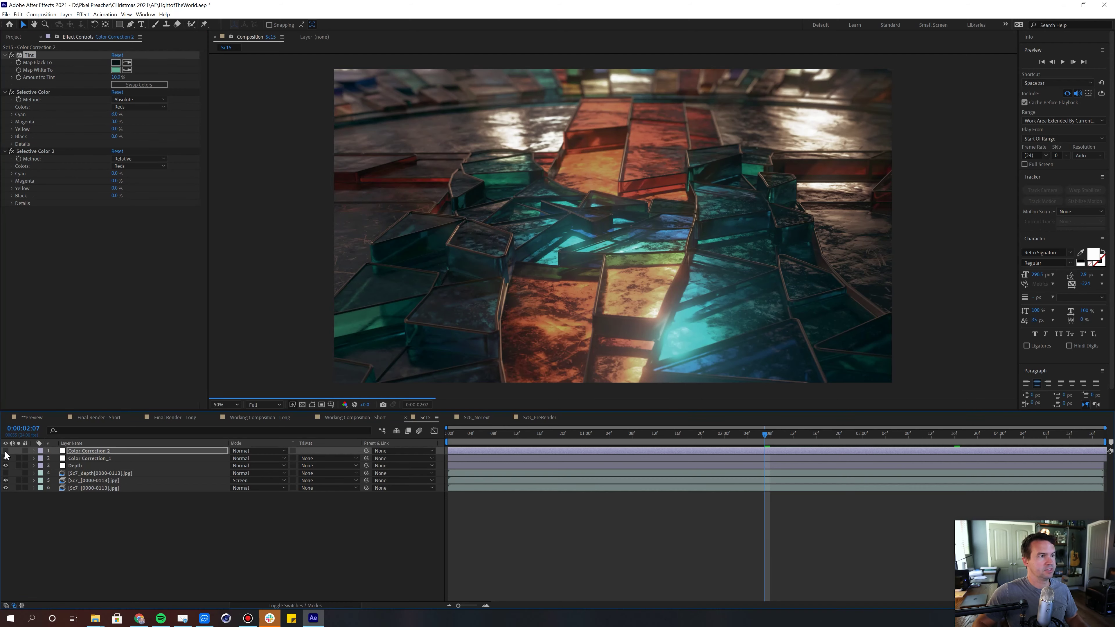
{"action": "left_click", "coordinate": [6, 466]}
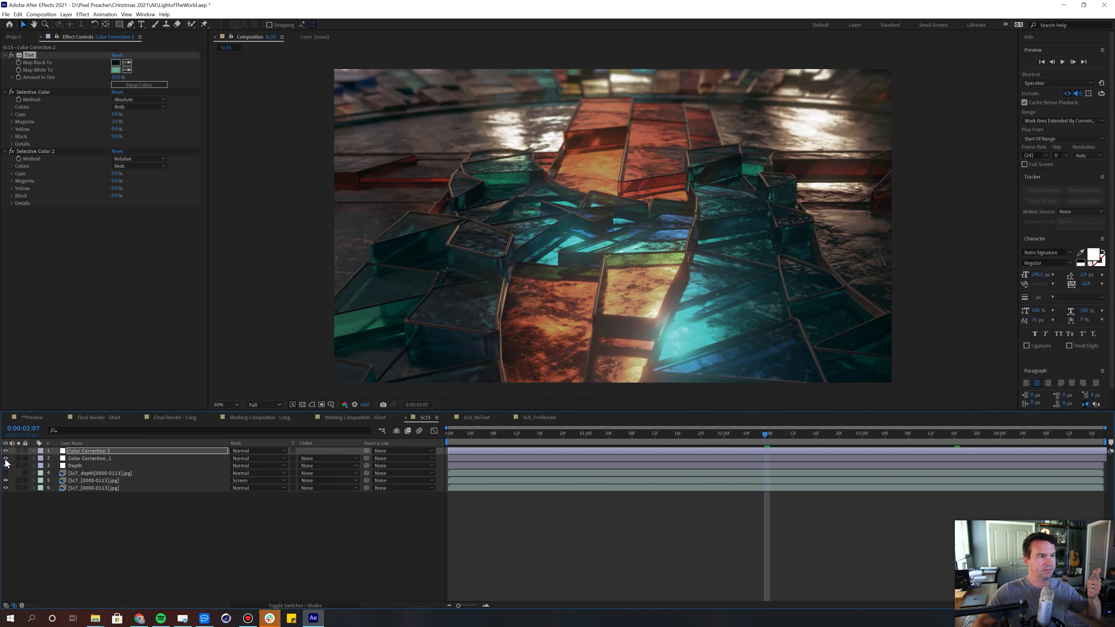
{"action": "left_click", "coordinate": [471, 509]}
{"action": "left_click_drag", "start_coordinate": [549, 433], "coordinate": [967, 425]}
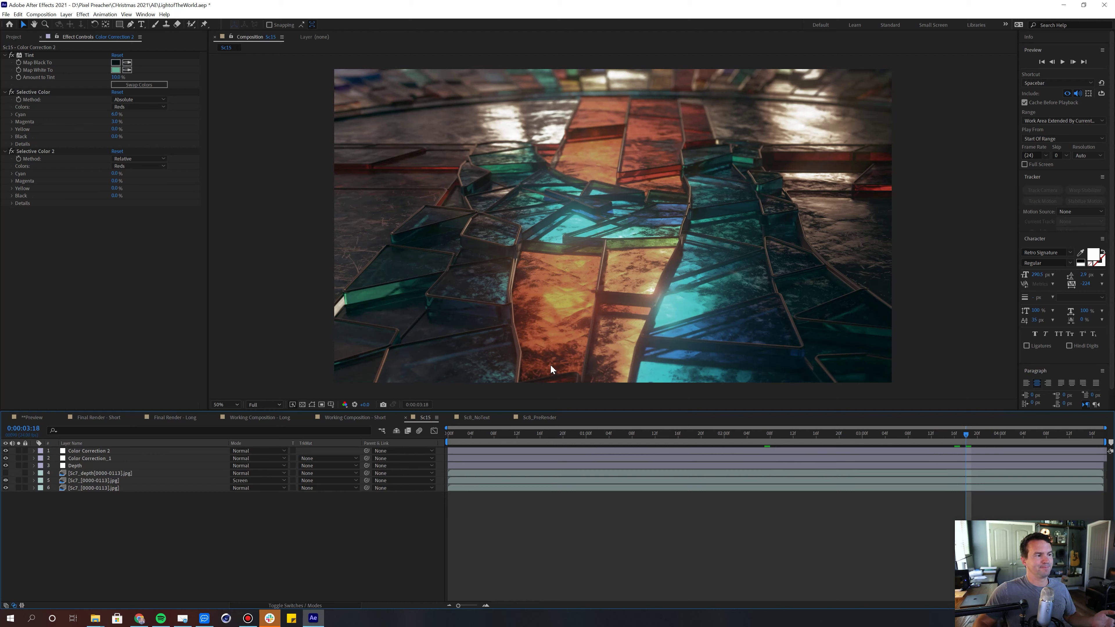
Step: Create a new pale cream (EEE9D7) solid layer
{"action": "left_click", "coordinate": [82, 14]}
{"action": "mouse_move", "coordinate": [70, 15]}
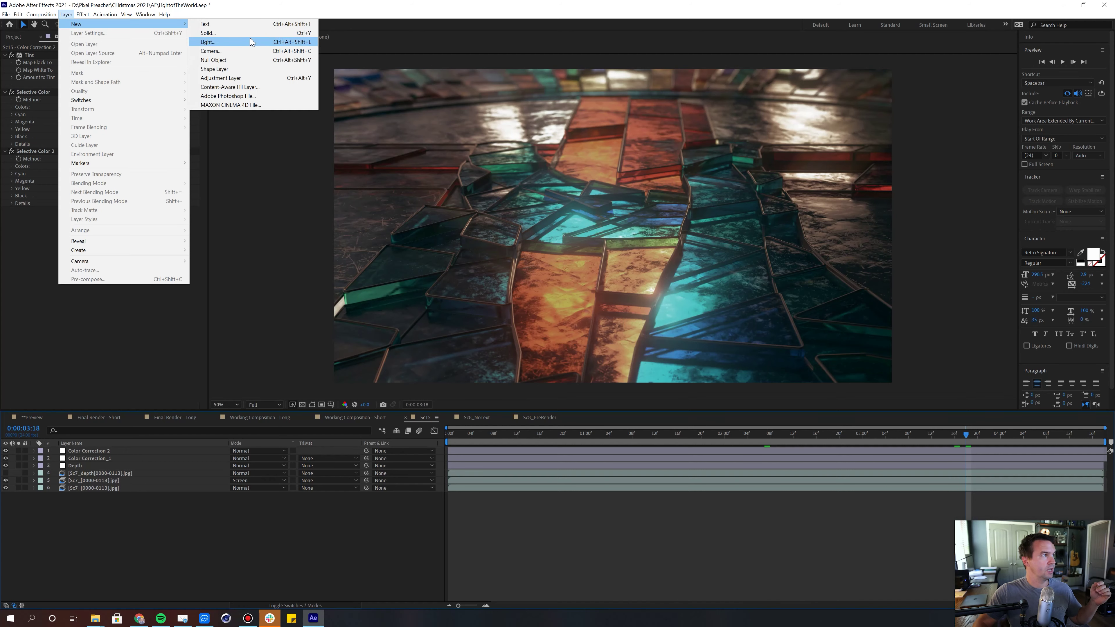
{"action": "left_click", "coordinate": [433, 226]}
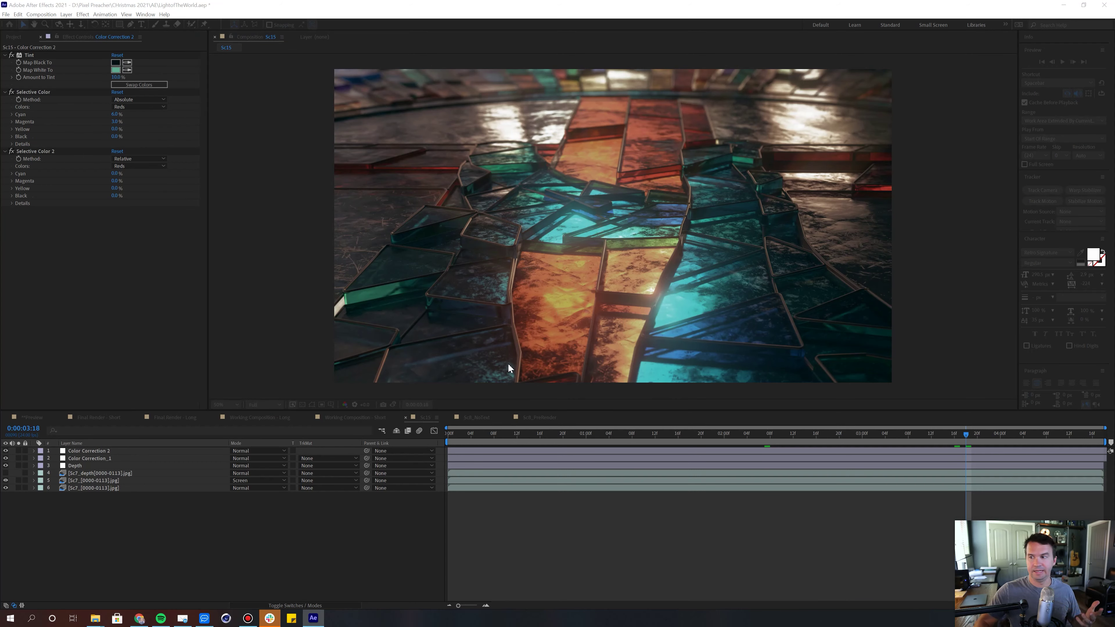
{"action": "key", "text": "ctrl+y"}
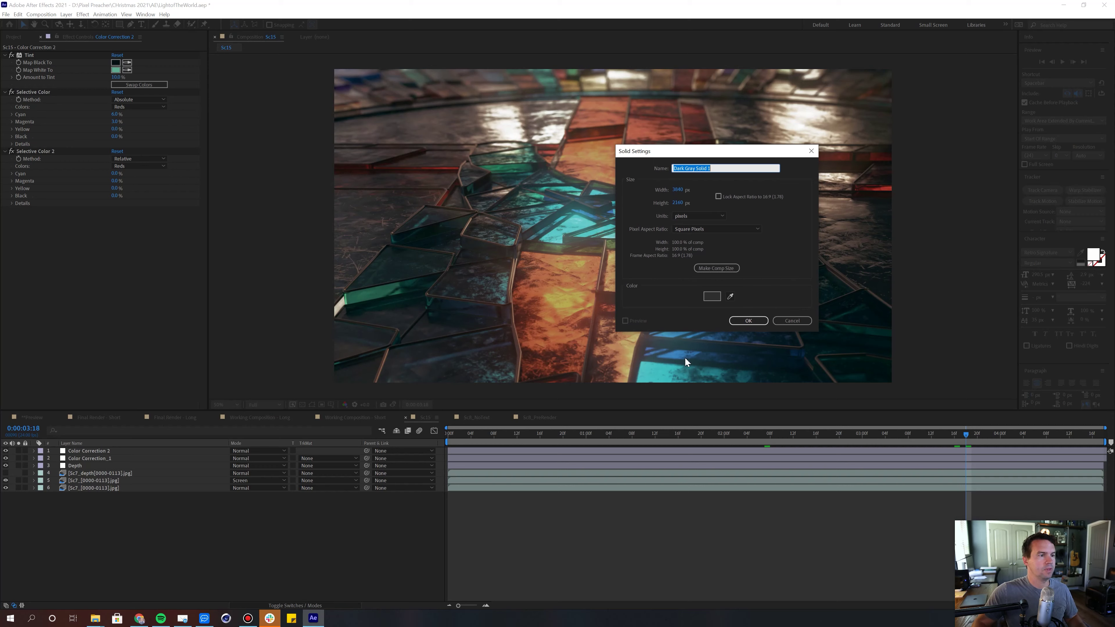
{"action": "left_click", "coordinate": [712, 299]}
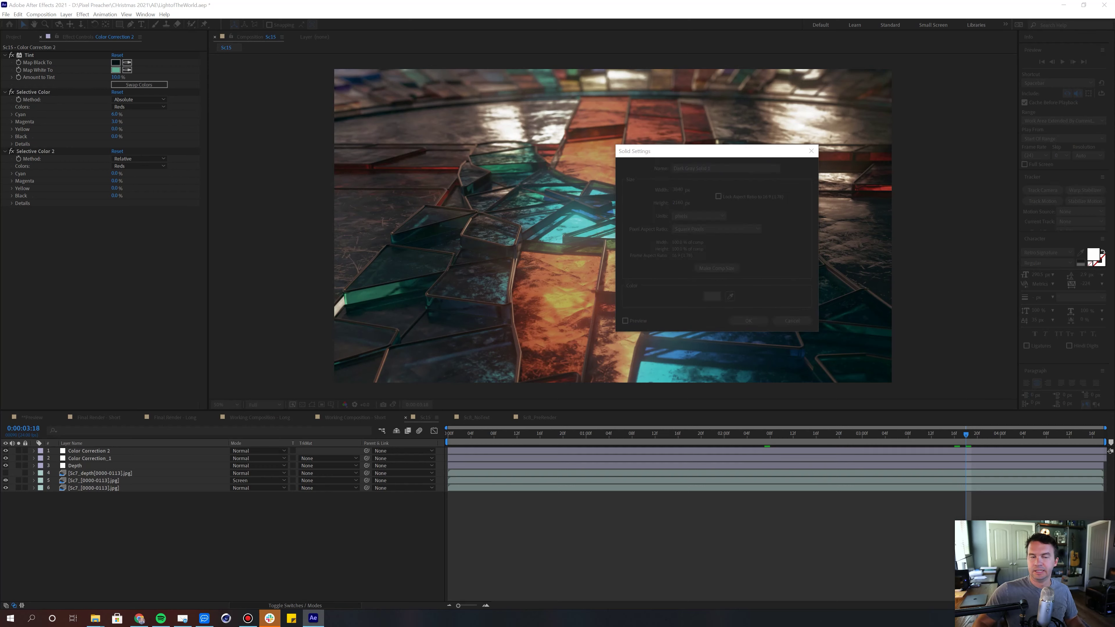
{"action": "left_click", "coordinate": [865, 336]}
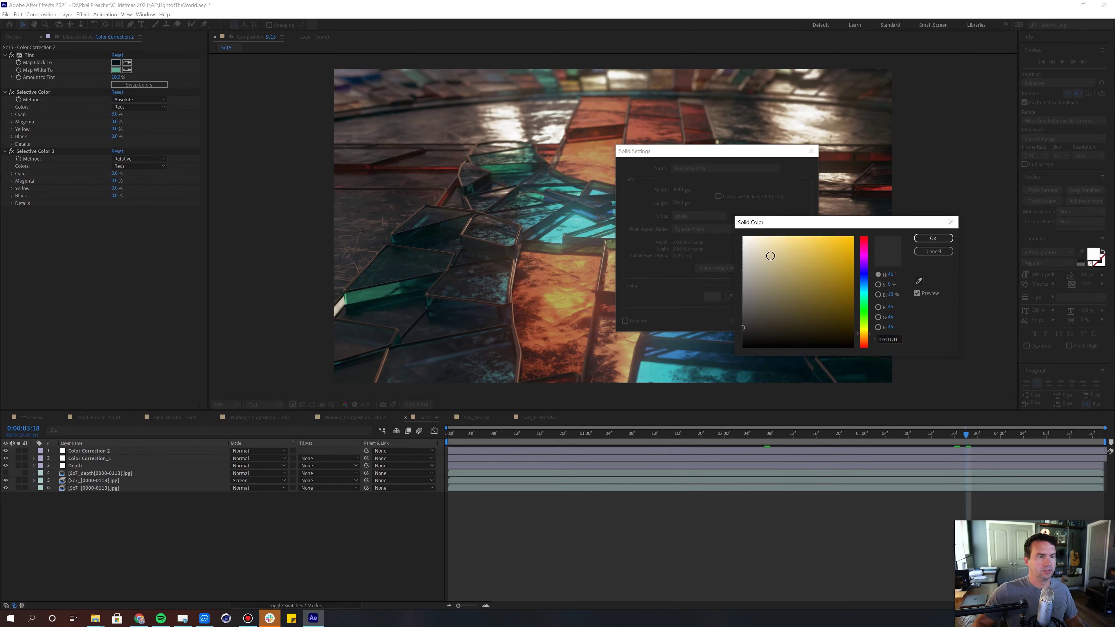
{"action": "left_click_drag", "start_coordinate": [770, 256], "coordinate": [753, 244]}
{"action": "left_click", "coordinate": [934, 237]}
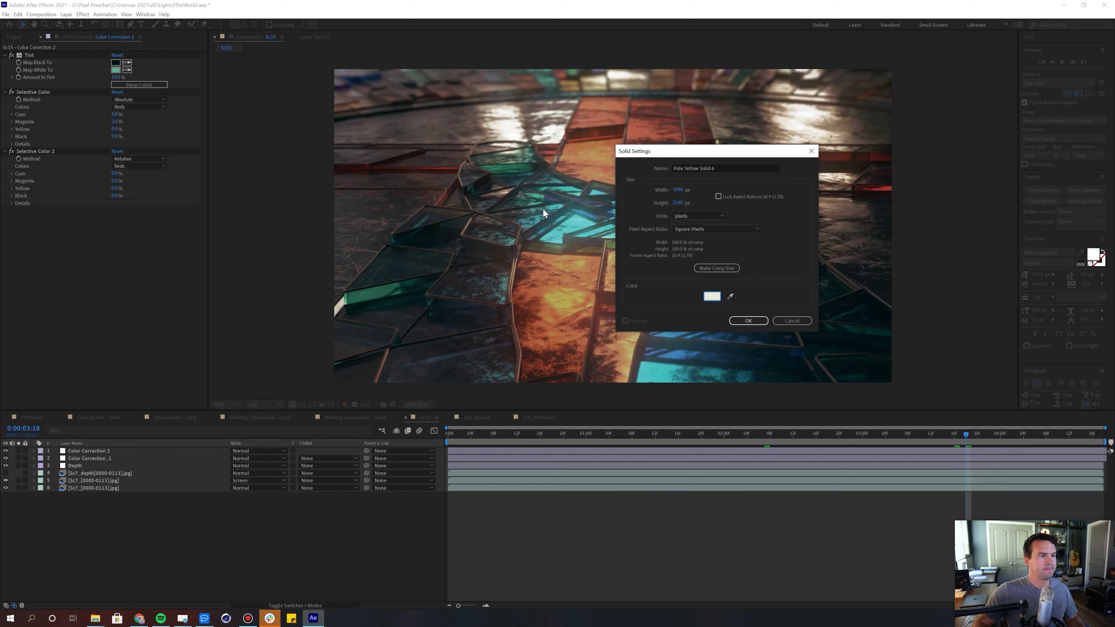
{"action": "left_click", "coordinate": [746, 318]}
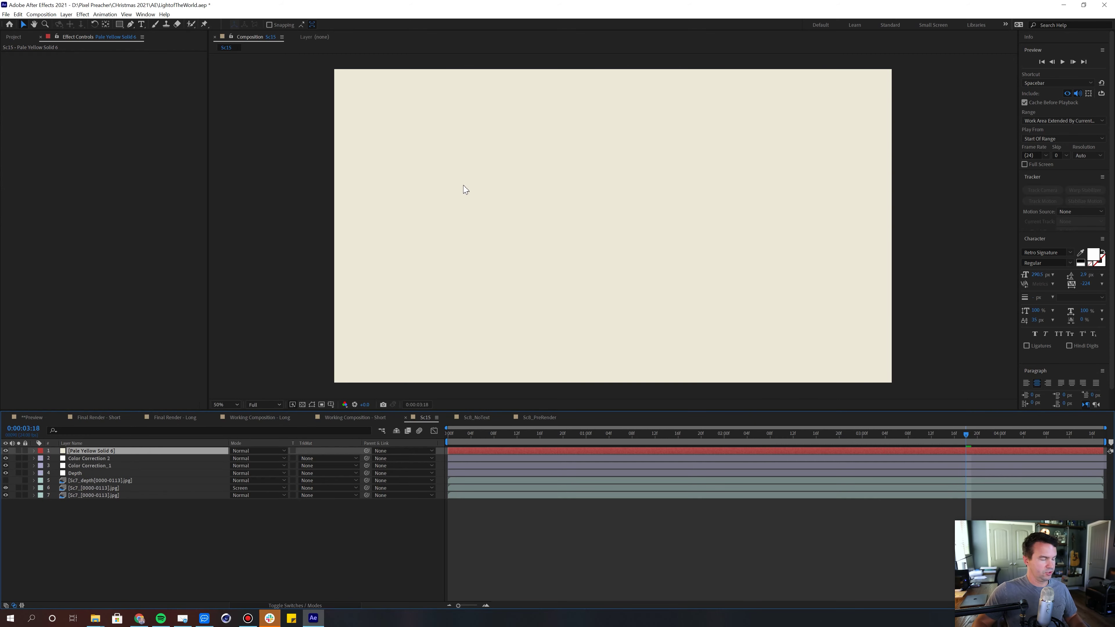
Step: Draw a closed freeform Pen mask blob on the solid and feather it 411 px
{"action": "key", "text": "g"}
{"action": "mouse_move", "coordinate": [491, 175]}
{"action": "left_mouse_down"}
{"action": "mouse_move", "coordinate": [525, 149]}
{"action": "mouse_move", "coordinate": [632, 152]}
{"action": "mouse_move", "coordinate": [685, 202]}
{"action": "left_mouse_up"}
{"action": "left_click_drag", "start_coordinate": [710, 240], "coordinate": [692, 274]}
{"action": "left_click_drag", "start_coordinate": [622, 307], "coordinate": [508, 287]}
{"action": "left_click", "coordinate": [491, 176]}
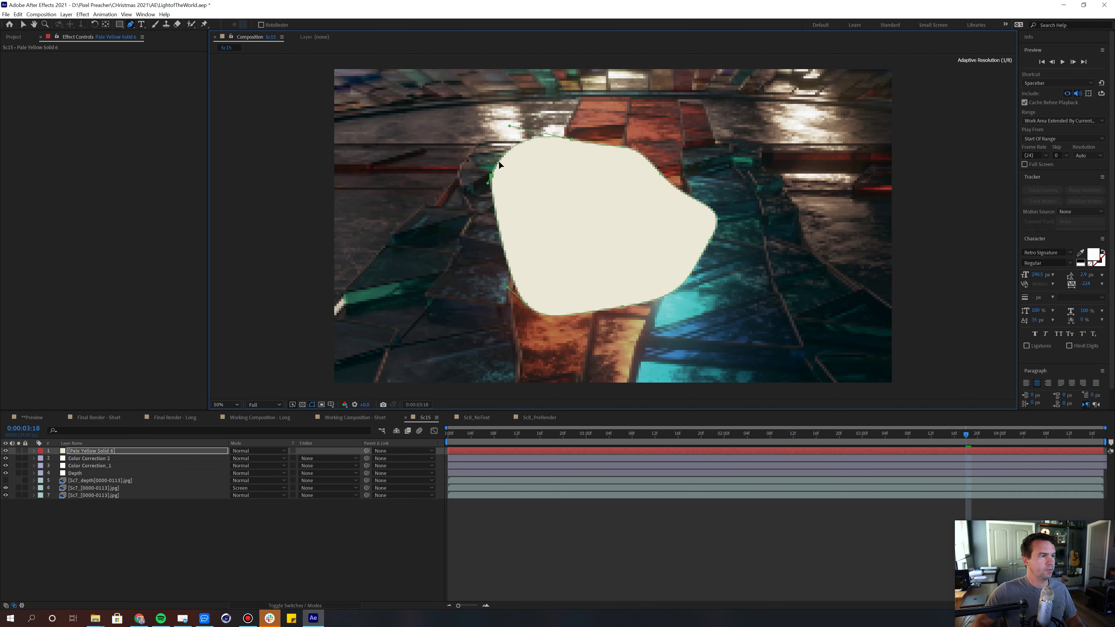
{"action": "left_click", "coordinate": [161, 454]}
{"action": "key", "text": "m"}
{"action": "key", "text": "m"}
{"action": "left_click_drag", "start_coordinate": [240, 476], "coordinate": [422, 475]}
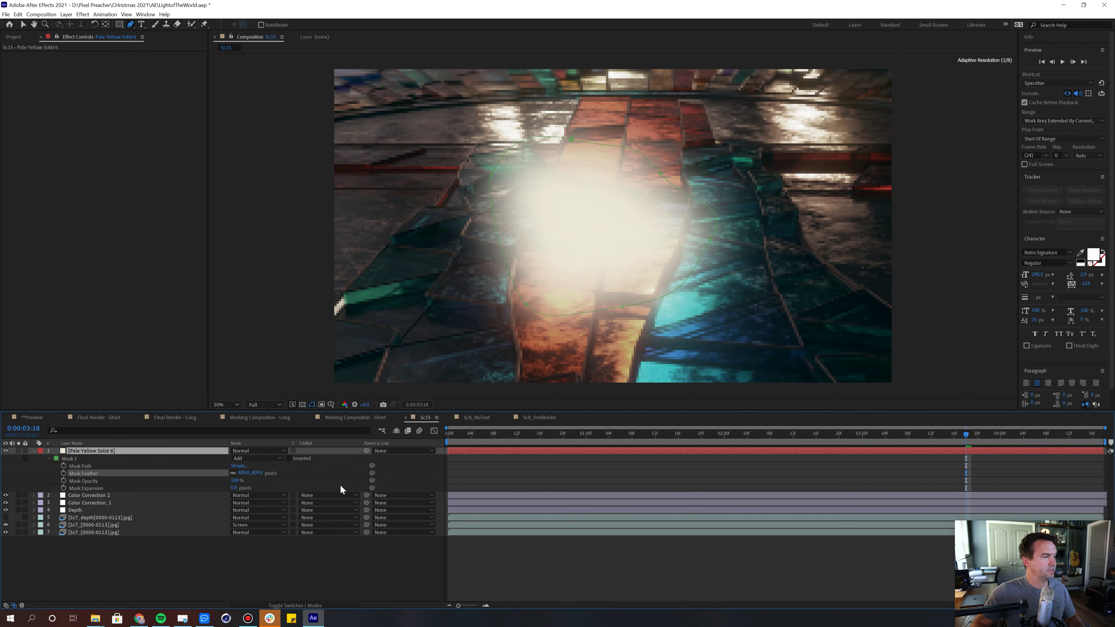
Step: Cycle the cream solid's blend mode to Multiply
{"action": "left_click", "coordinate": [73, 450]}
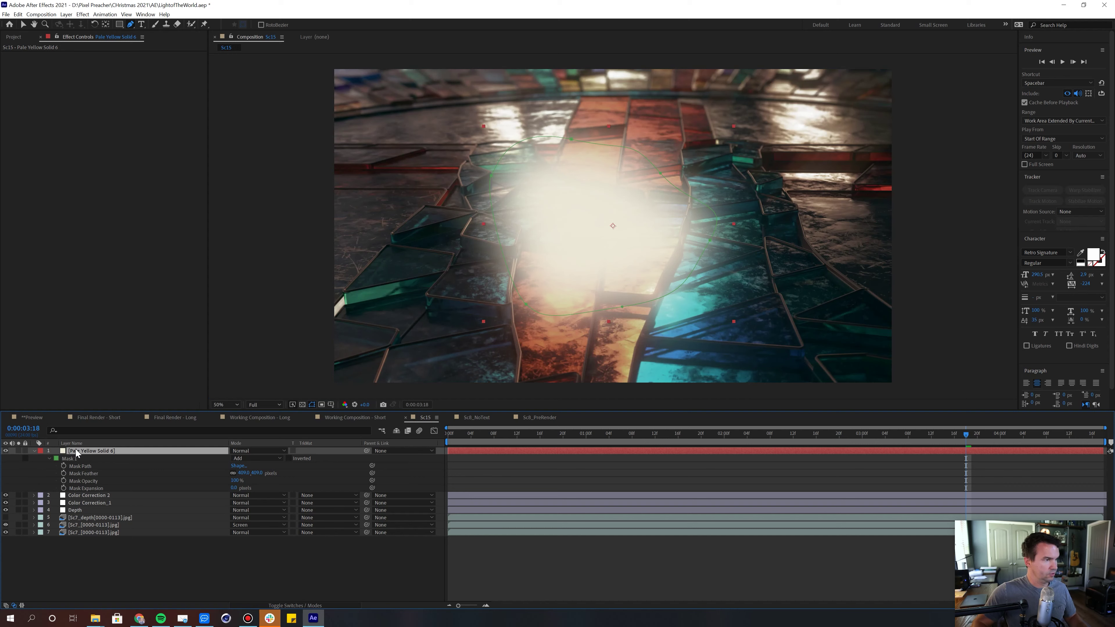
{"action": "key", "text": "v"}
{"action": "key", "text": "shift+equal"}
{"action": "key", "text": "shift+equal"}
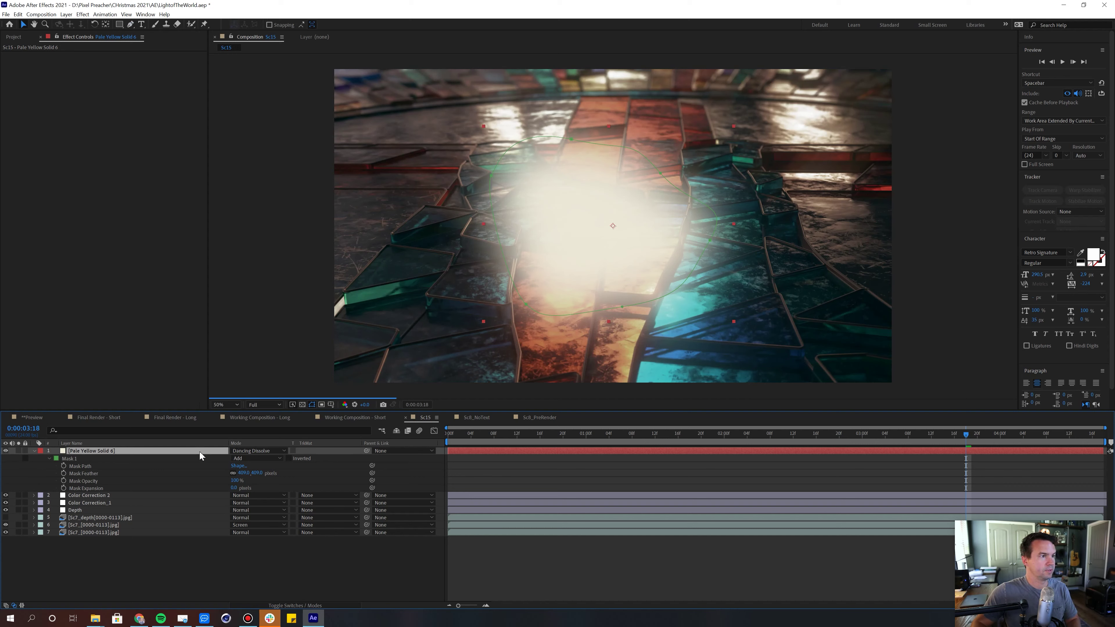
{"action": "key", "text": "shift+equal"}
{"action": "key", "text": "shift+equal"}
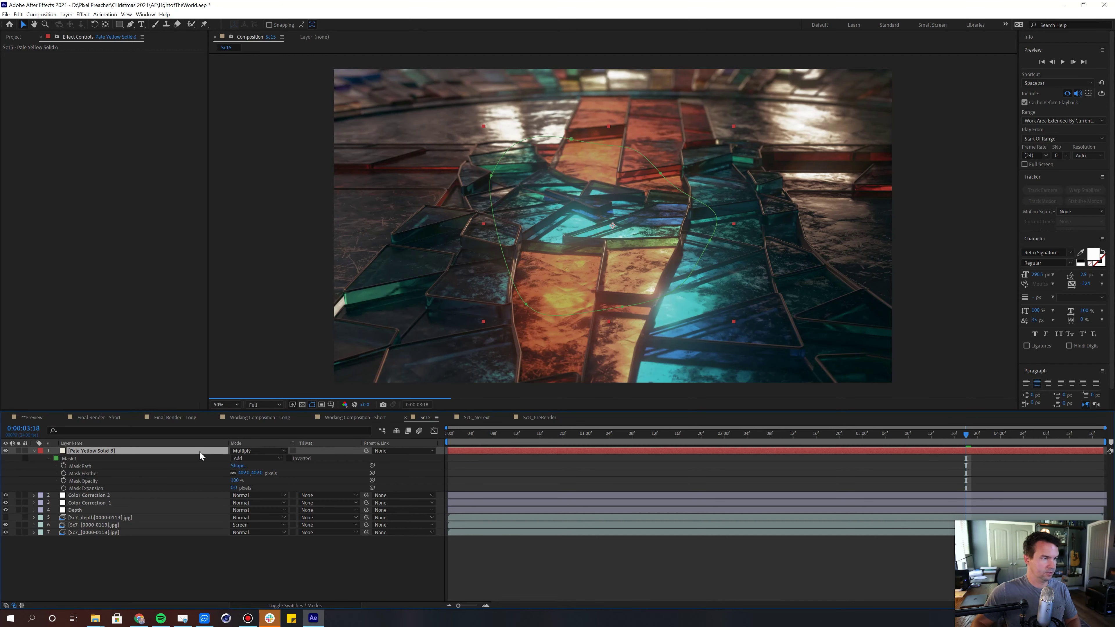
Step: Set the cream glow to Classic Color Dodge at 56% opacity and compare it on and off
{"action": "key", "text": "shift+equal"}
{"action": "key", "text": "shift+equal"}
{"action": "key", "text": "shift+equal"}
{"action": "key", "text": "shift+equal"}
{"action": "key", "text": "shift+equal"}
{"action": "key", "text": "shift+equal"}
{"action": "key", "text": "shift+equal"}
{"action": "key", "text": "shift+equal"}
{"action": "key", "text": "shift+equal"}
{"action": "key", "text": "shift+equal"}
{"action": "left_click", "coordinate": [263, 451]}
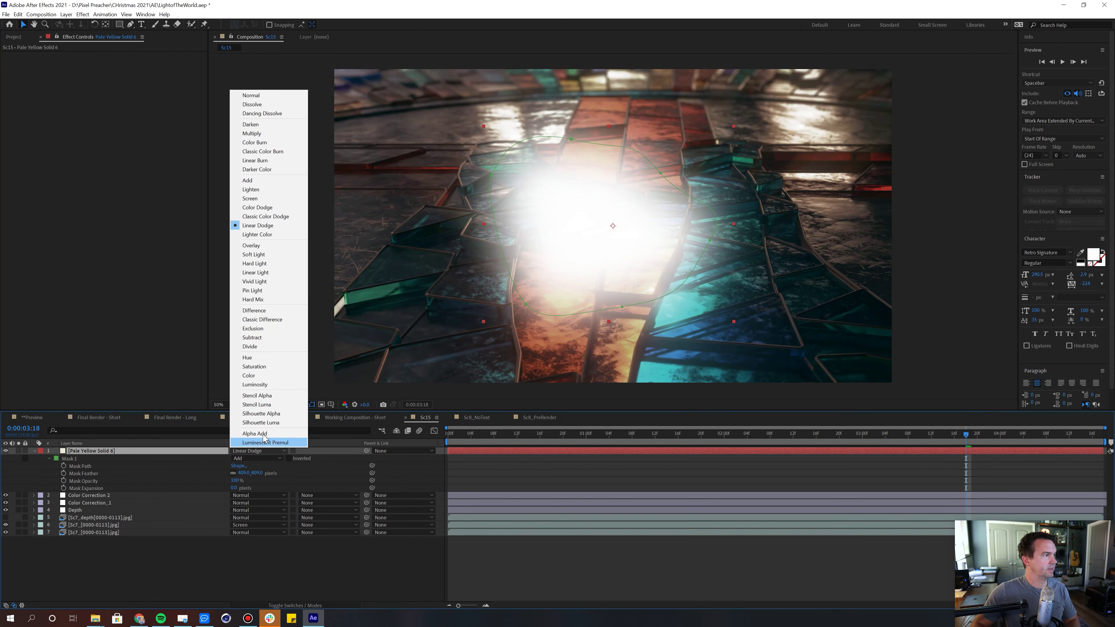
{"action": "left_click", "coordinate": [276, 217]}
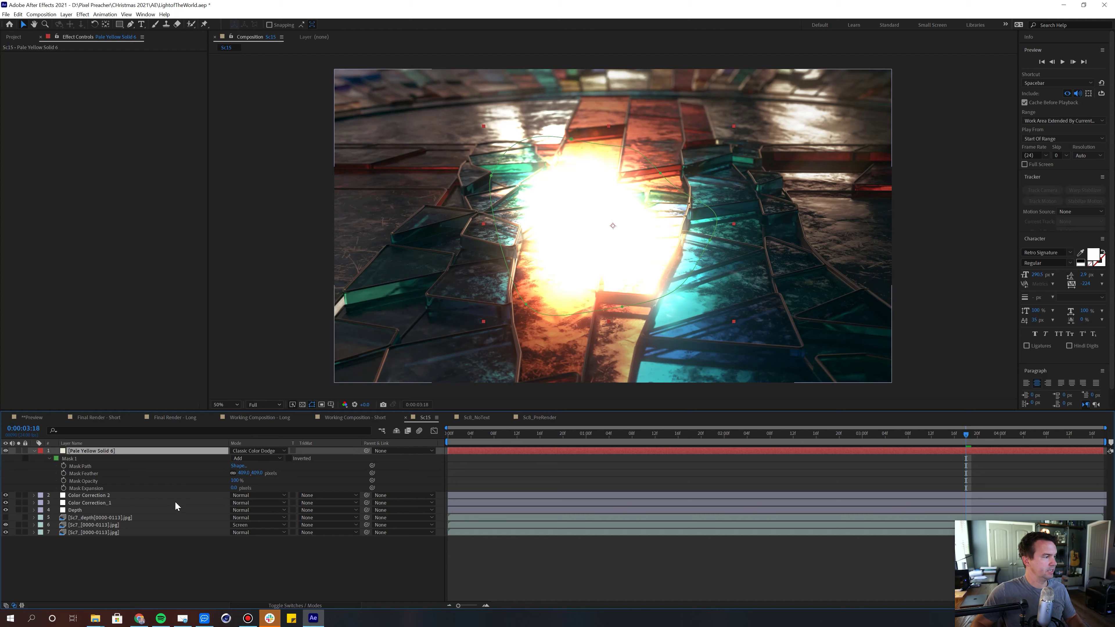
{"action": "key", "text": "t"}
{"action": "left_click_drag", "start_coordinate": [234, 458], "coordinate": [207, 460]}
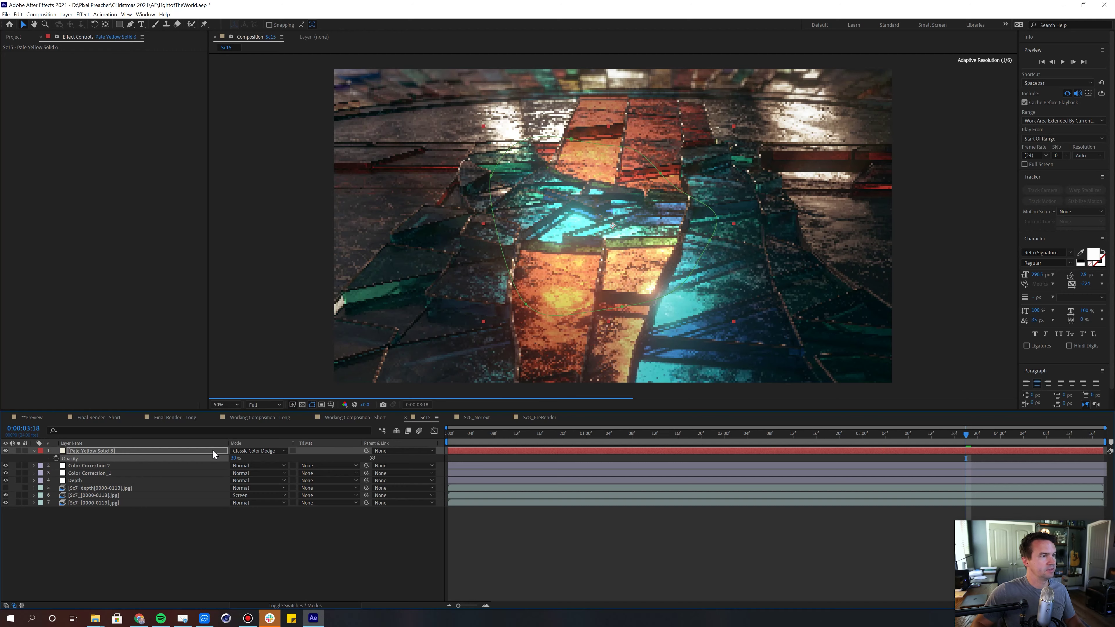
{"action": "left_click", "coordinate": [5, 451]}
{"action": "left_click", "coordinate": [5, 451]}
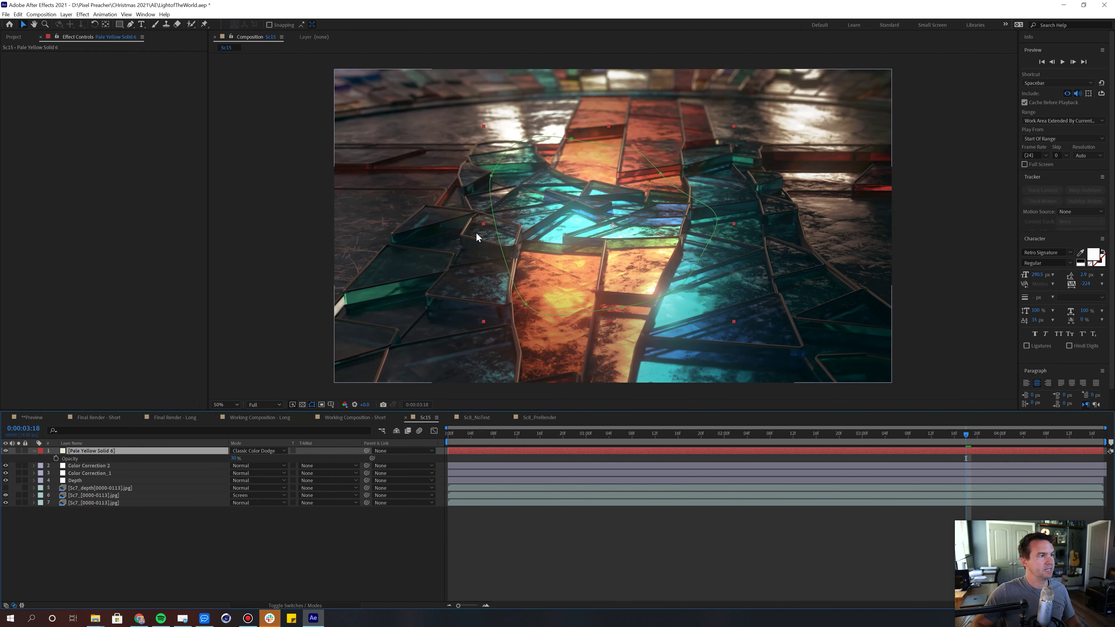
Step: Free-transform the glow mask and move it over the glowing path
{"action": "double_click", "coordinate": [493, 177]}
{"action": "left_click_drag", "start_coordinate": [555, 251], "coordinate": [753, 209]}
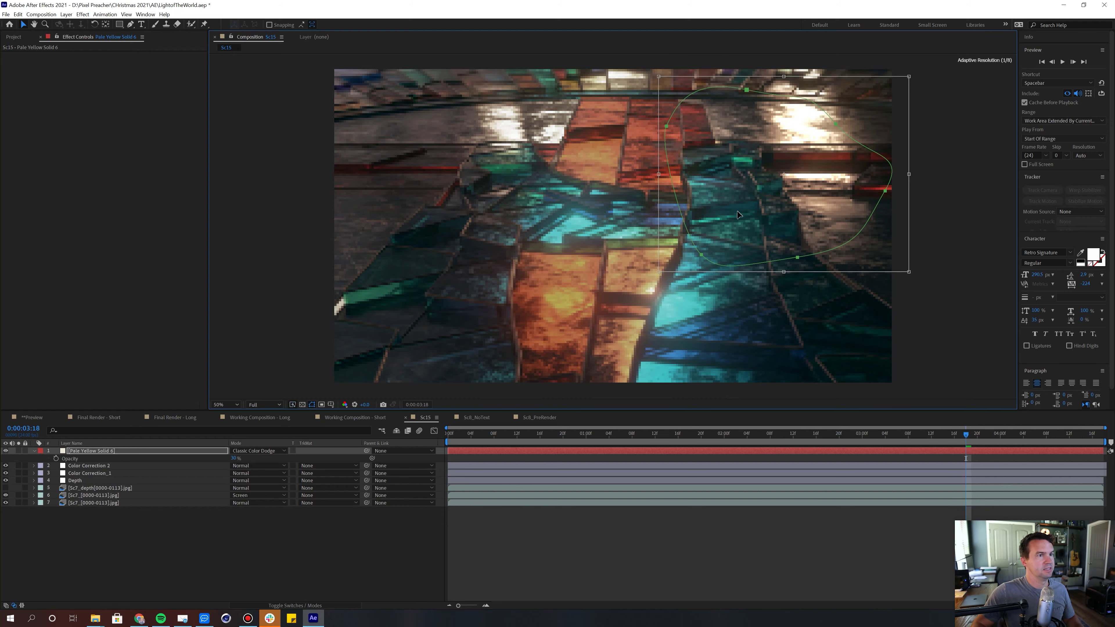
{"action": "left_click", "coordinate": [674, 229]}
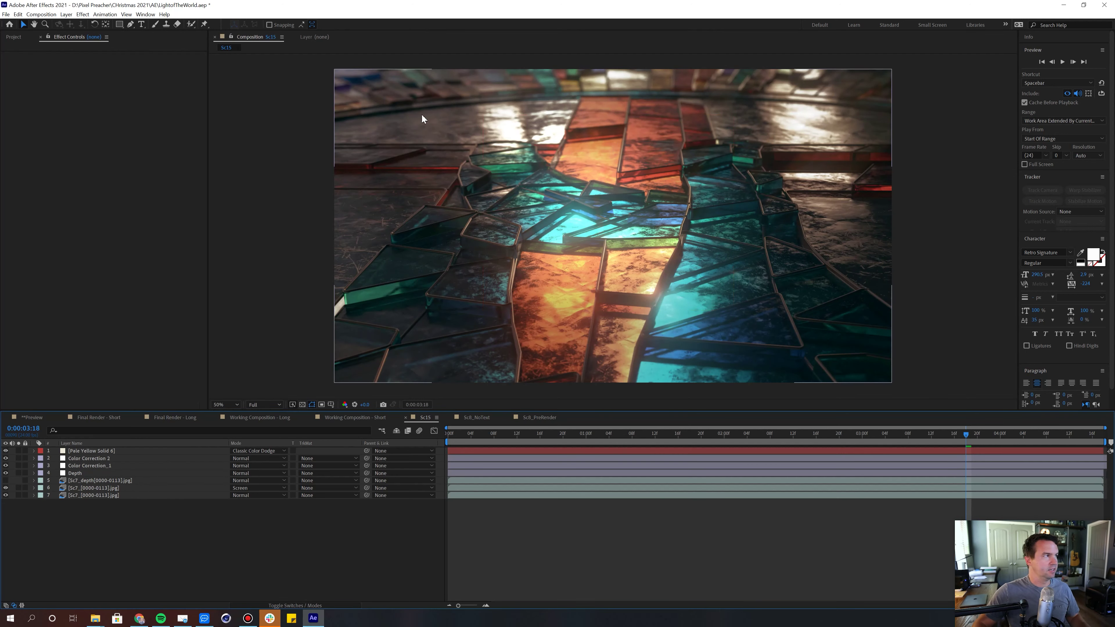
Step: Create a new near-black #111111 solid layer
{"action": "left_click", "coordinate": [82, 15]}
{"action": "left_click", "coordinate": [66, 15]}
{"action": "left_click", "coordinate": [67, 15]}
{"action": "mouse_move", "coordinate": [142, 26]}
{"action": "left_click", "coordinate": [208, 33]}
{"action": "left_click", "coordinate": [712, 296]}
{"action": "type", "text": "111111"}
{"action": "key", "text": "Return"}
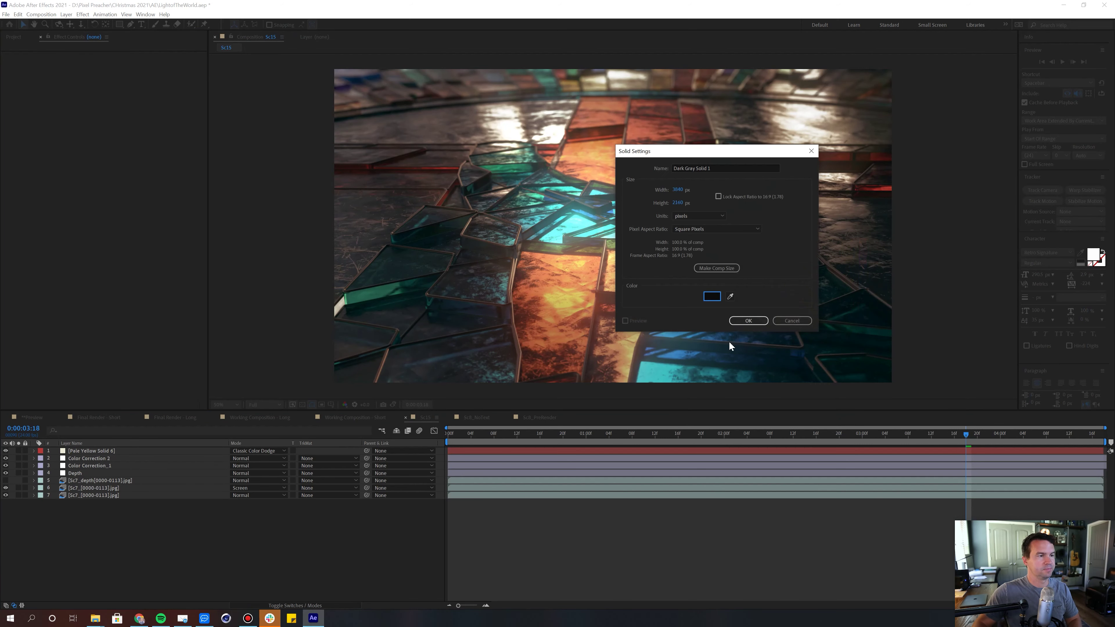
{"action": "left_click", "coordinate": [747, 319]}
Step: Add a full-frame ellipse mask set to Subtract with 458 px feather
{"action": "left_click", "coordinate": [120, 25]}
{"action": "left_click", "coordinate": [138, 34]}
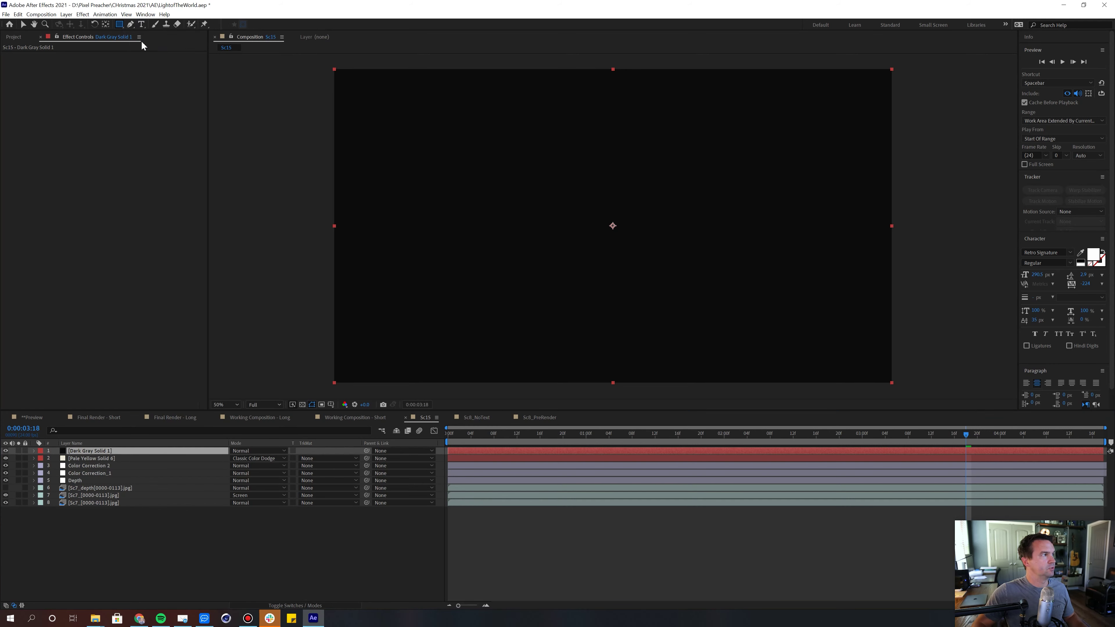
{"action": "double_click", "coordinate": [120, 26]}
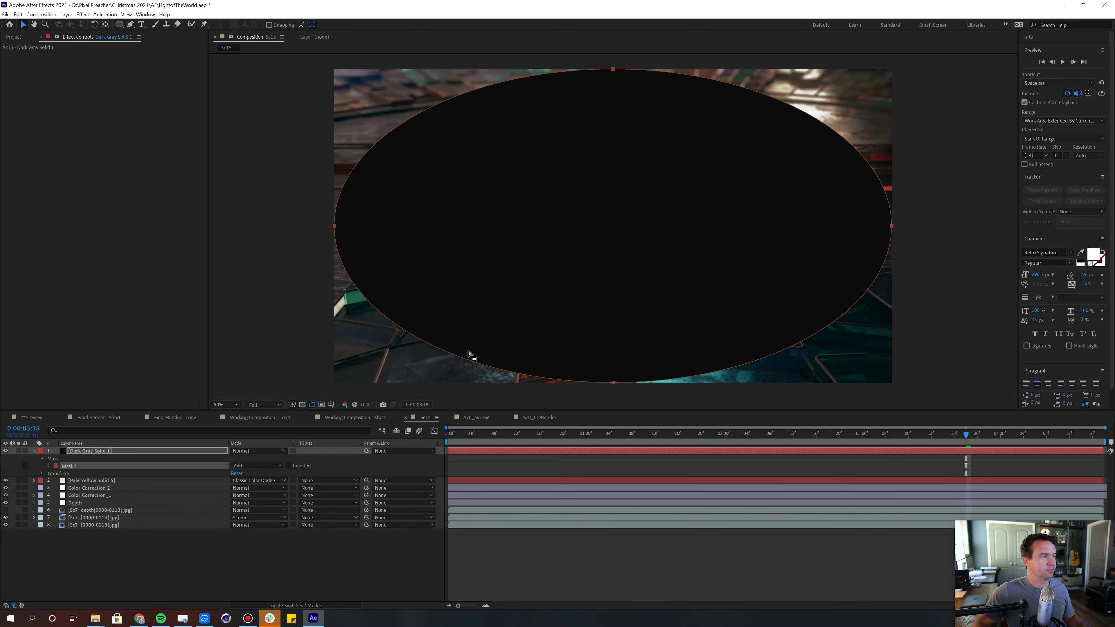
{"action": "left_click", "coordinate": [130, 454]}
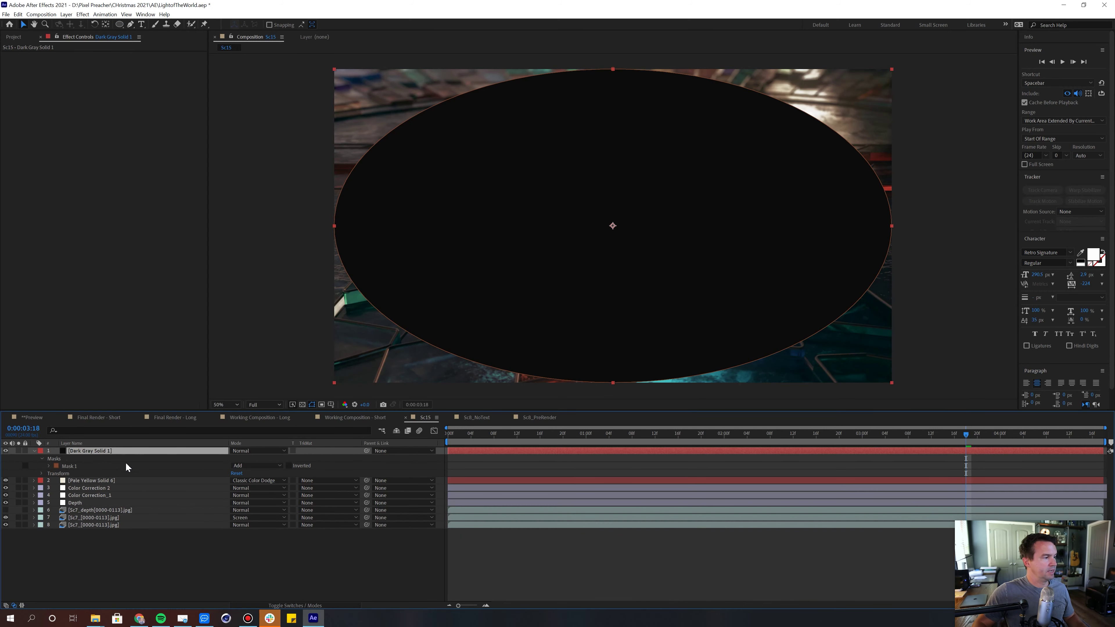
{"action": "left_click", "coordinate": [256, 465]}
{"action": "left_click", "coordinate": [244, 487]}
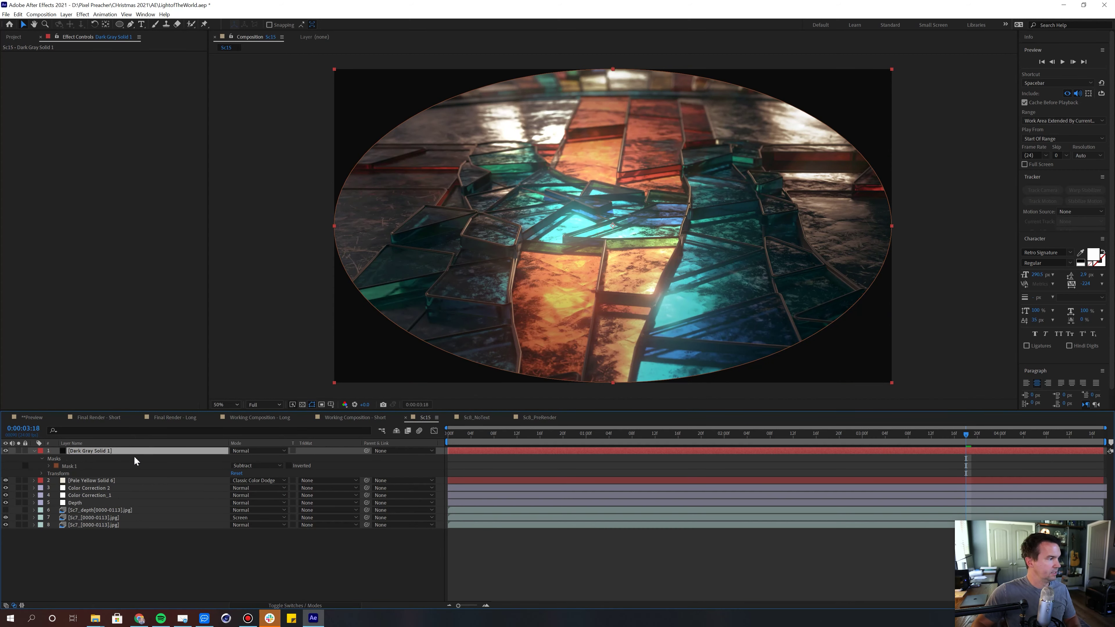
{"action": "key", "text": "m"}
{"action": "key", "text": "m"}
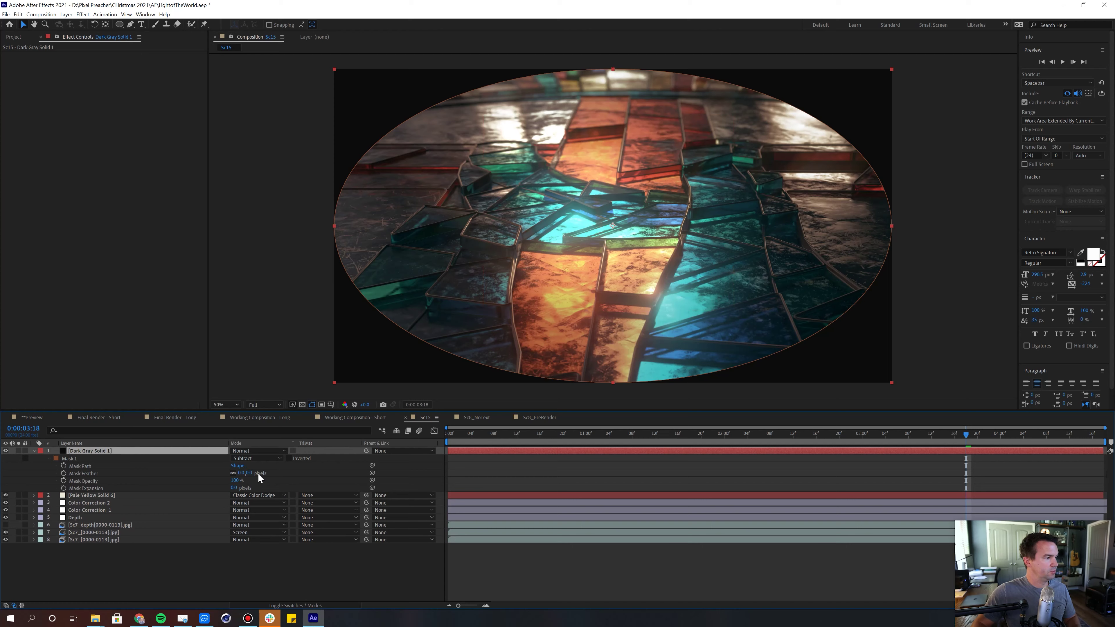
{"action": "left_click_drag", "start_coordinate": [246, 472], "coordinate": [482, 483]}
Step: Scale the vignette to 109%, blend it in Linear Burn, and set opacity to 58%
{"action": "left_click", "coordinate": [151, 451]}
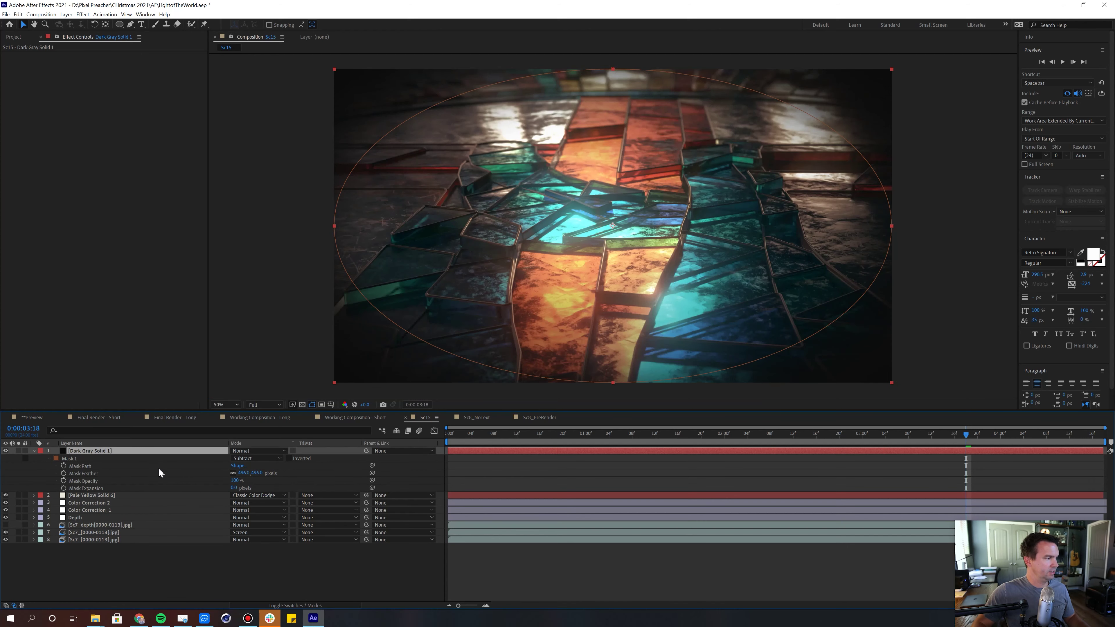
{"action": "key", "text": "s"}
{"action": "left_click_drag", "start_coordinate": [244, 459], "coordinate": [213, 455]}
{"action": "left_click", "coordinate": [258, 451]}
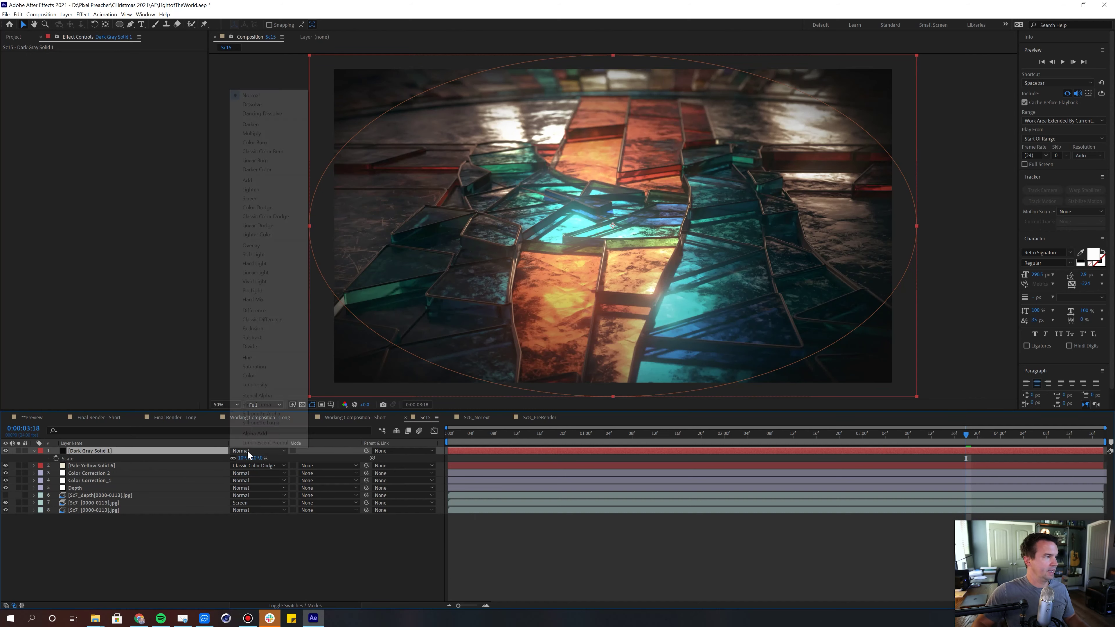
{"action": "left_click", "coordinate": [263, 161]}
{"action": "key", "text": "t"}
{"action": "left_click_drag", "start_coordinate": [236, 458], "coordinate": [253, 530]}
{"action": "left_click", "coordinate": [184, 524]}
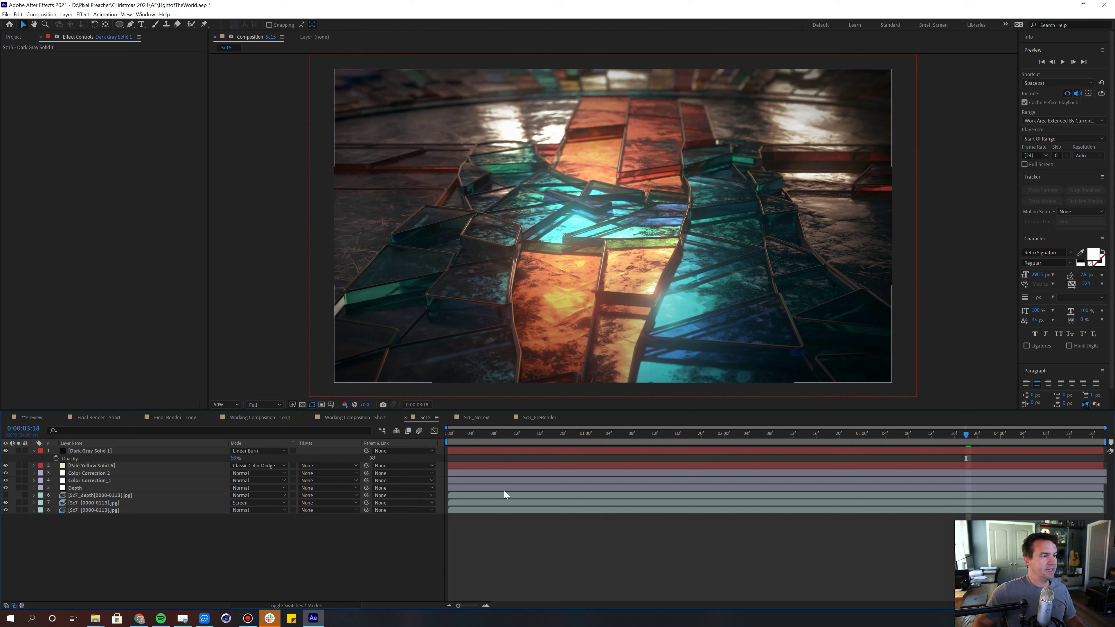
{"action": "left_click", "coordinate": [486, 451]}
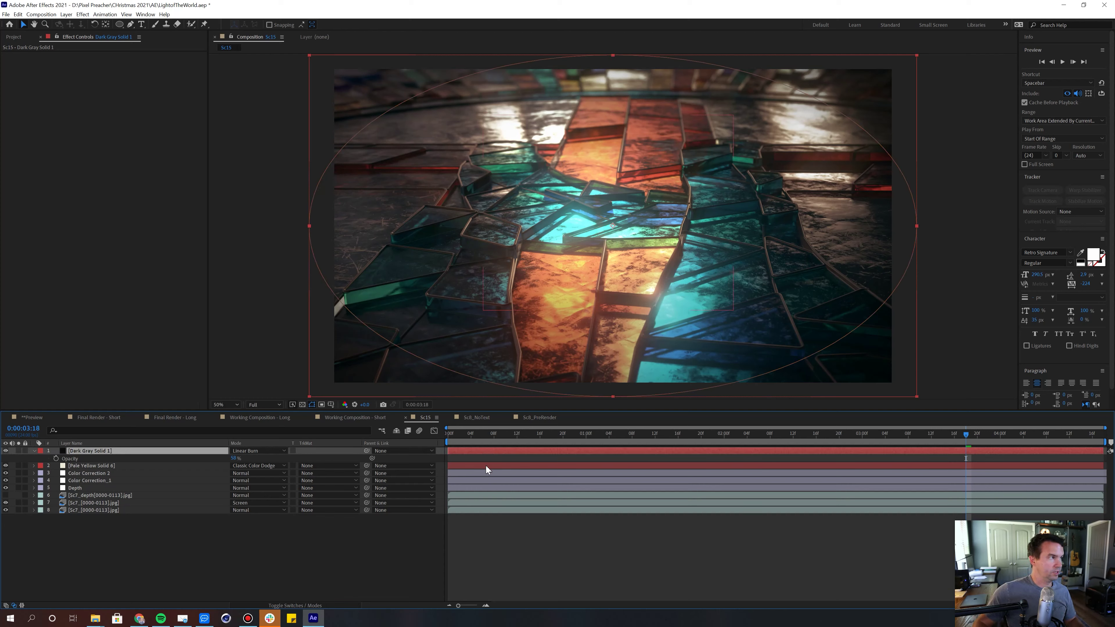
{"action": "left_click", "coordinate": [66, 15]}
{"action": "mouse_move", "coordinate": [88, 23]}
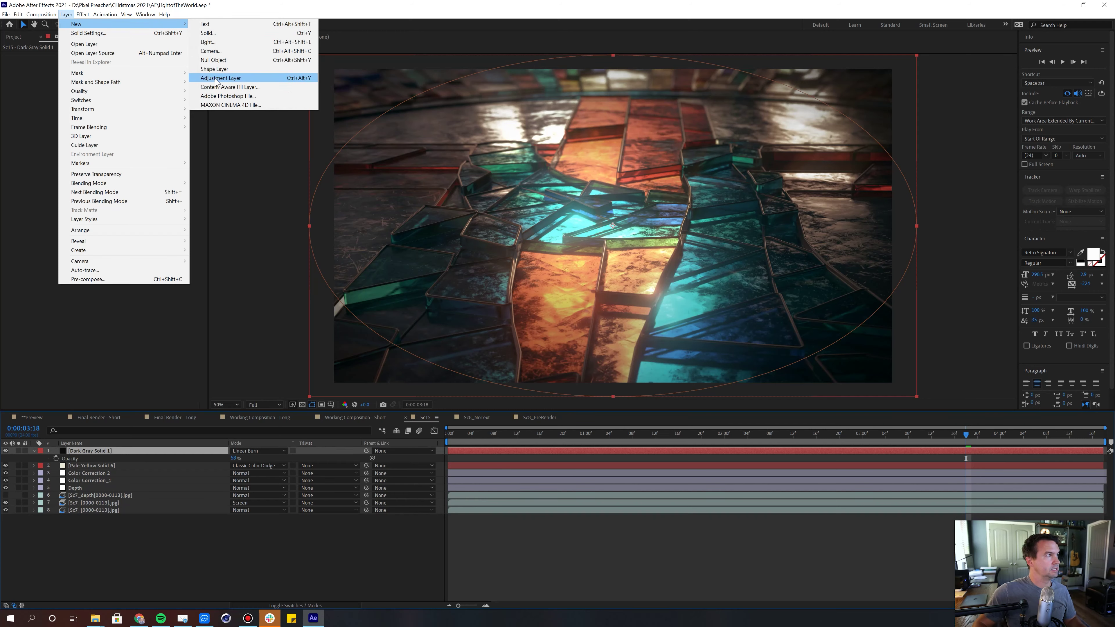
Step: Create a solid named Grain and apply Noise with a 5% Amount of Noise
{"action": "left_click", "coordinate": [208, 33]}
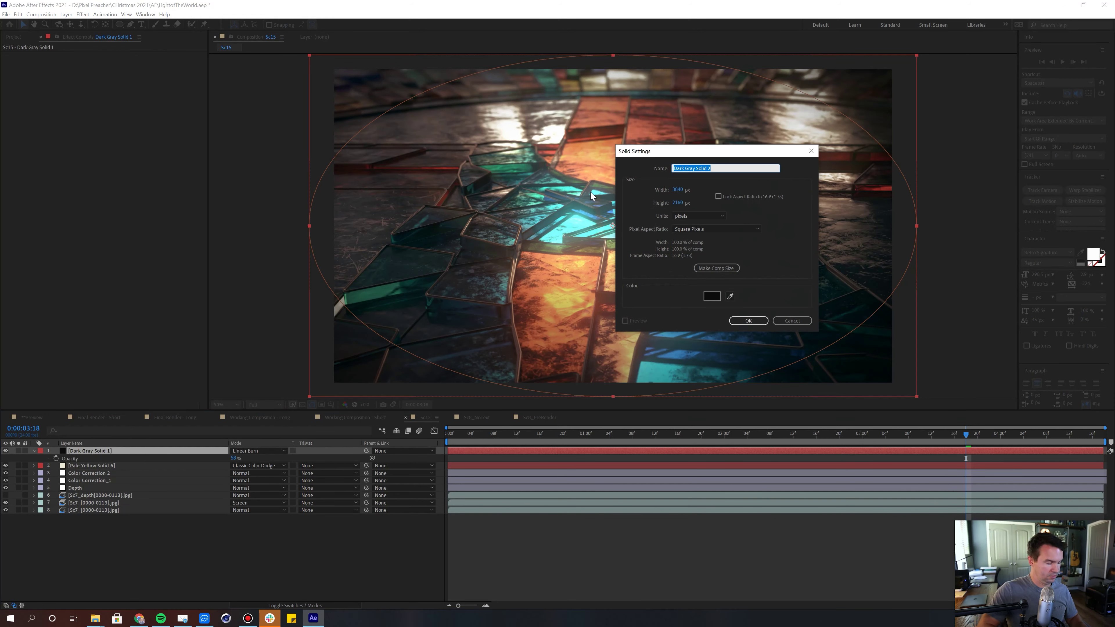
{"action": "type", "text": "Grain"}
{"action": "key", "text": "Return"}
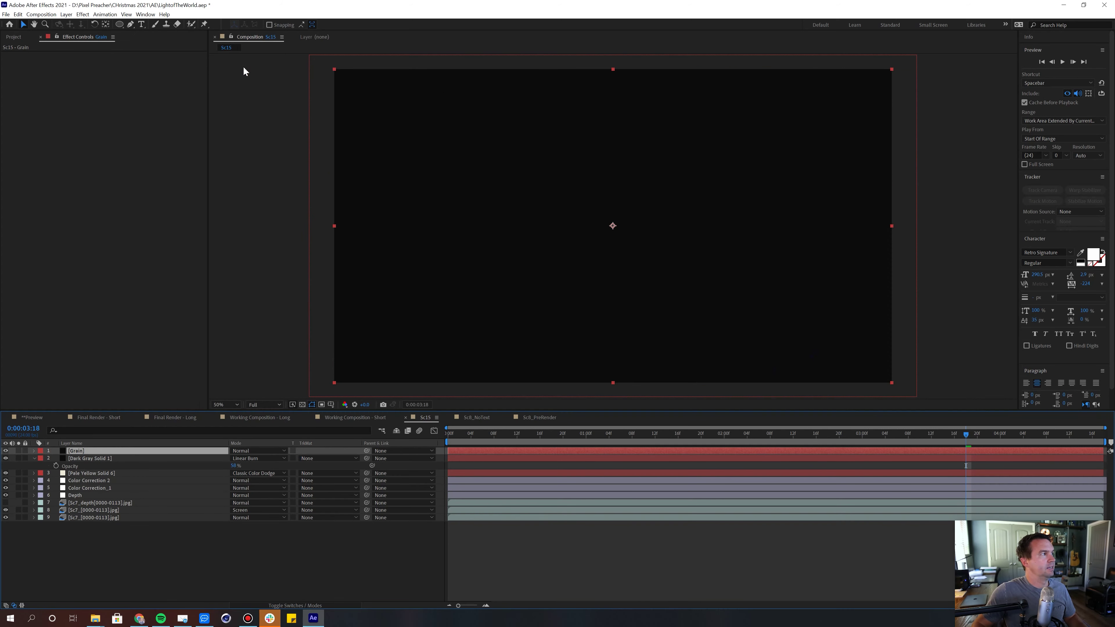
{"action": "left_click", "coordinate": [83, 14]}
{"action": "mouse_move", "coordinate": [120, 188]}
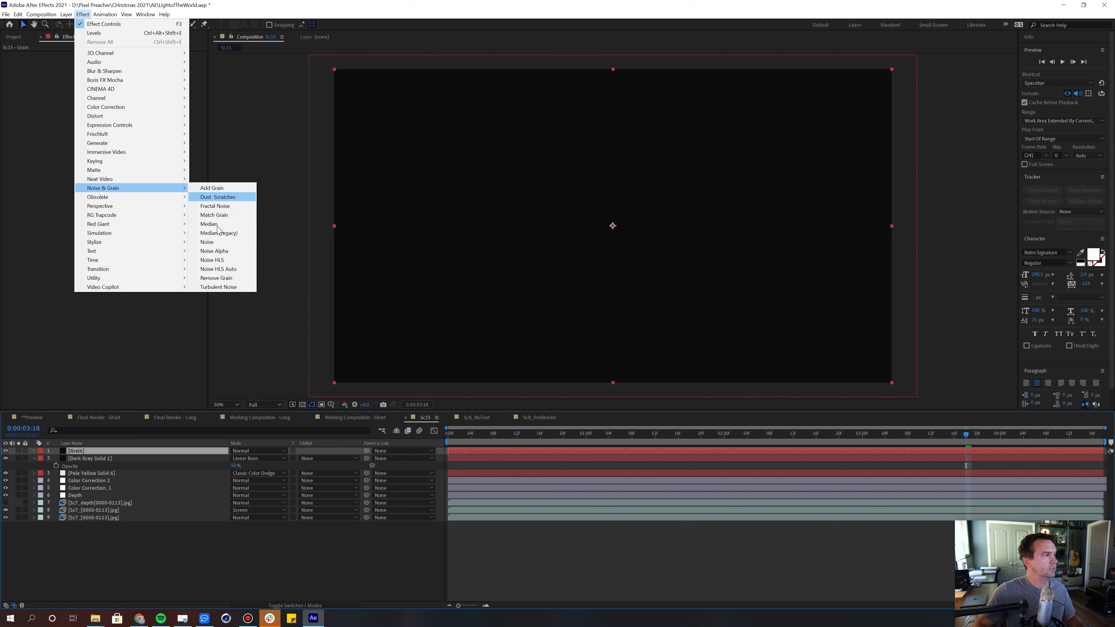
{"action": "left_click", "coordinate": [212, 242]}
{"action": "left_click", "coordinate": [116, 62]}
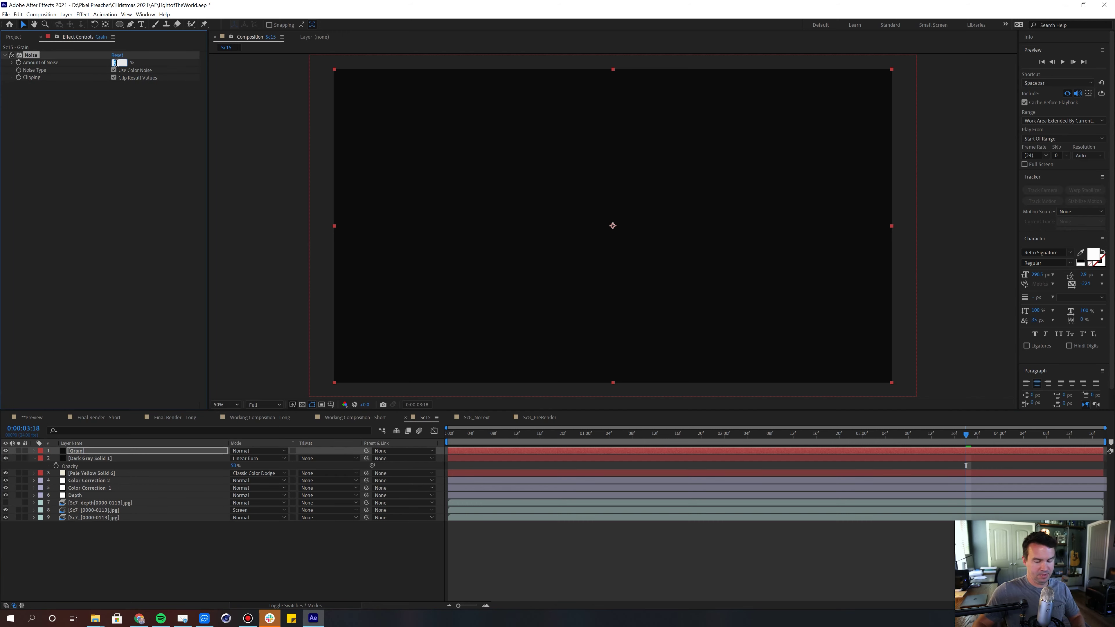
{"action": "type", "text": "5"}
{"action": "key", "text": "Return"}
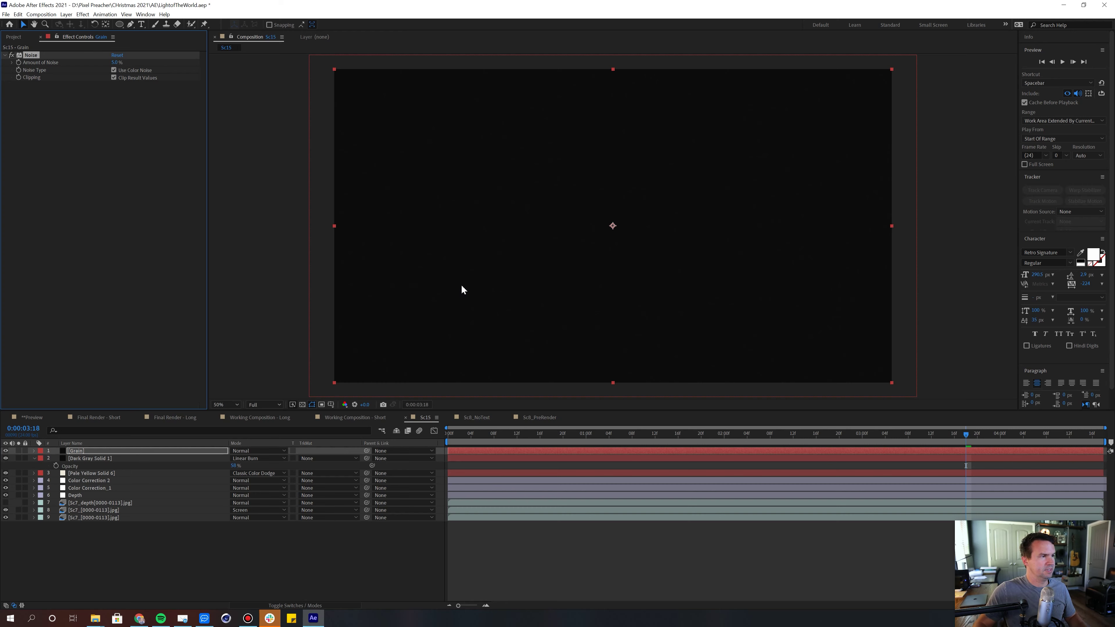
Step: Blend the Grain layer in Add mode and inspect it at 100% zoom
{"action": "left_click", "coordinate": [482, 449]}
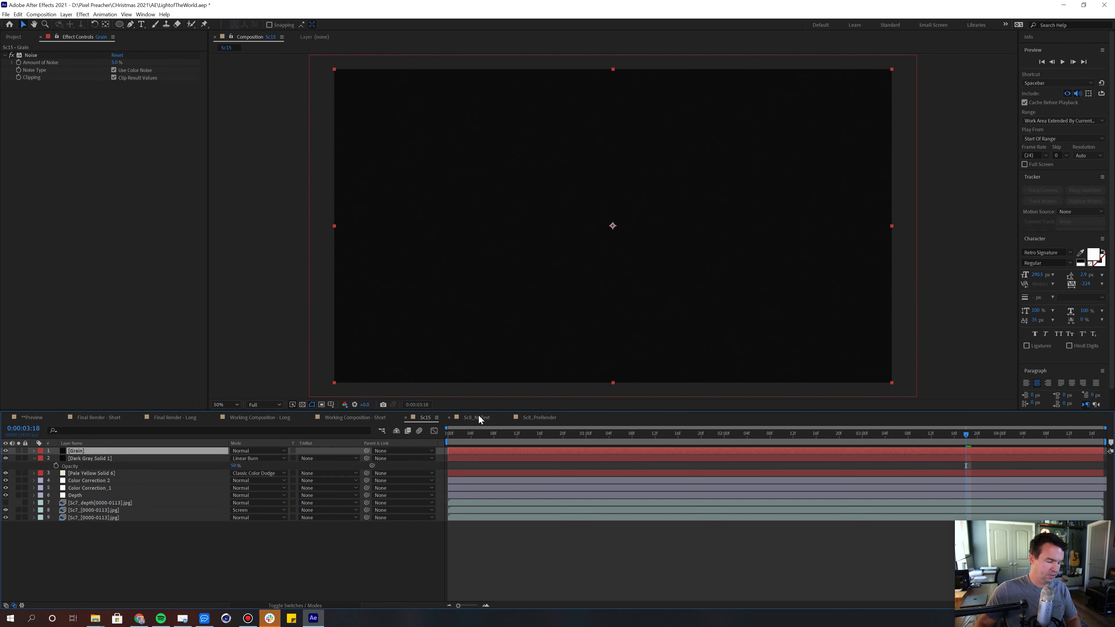
{"action": "left_click", "coordinate": [270, 451]}
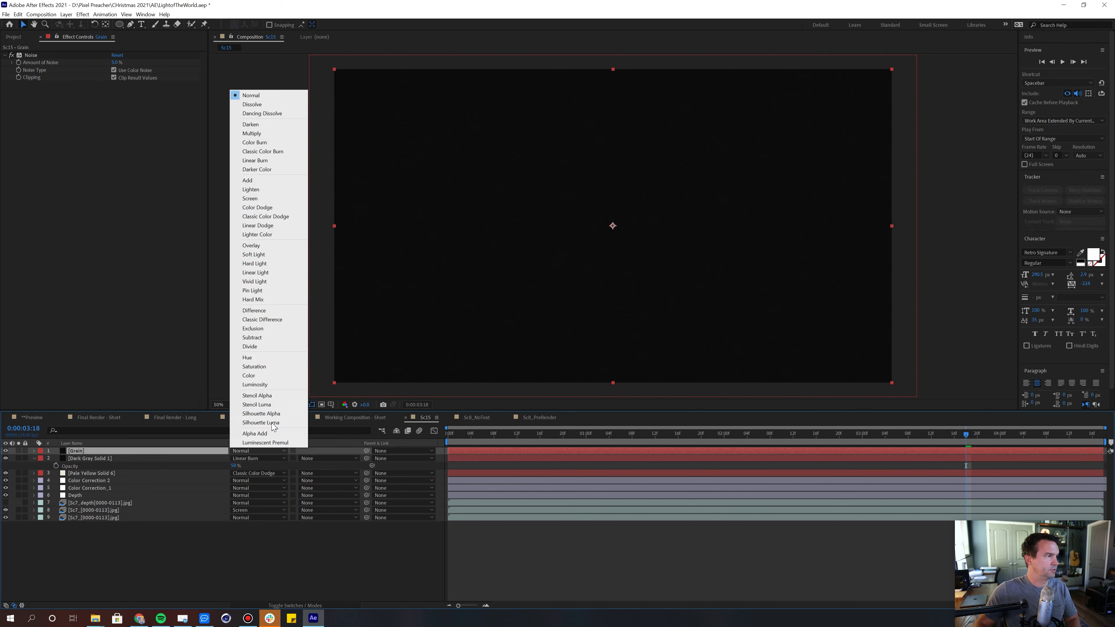
{"action": "left_click", "coordinate": [270, 180]}
{"action": "key", "text": "shift+equal"}
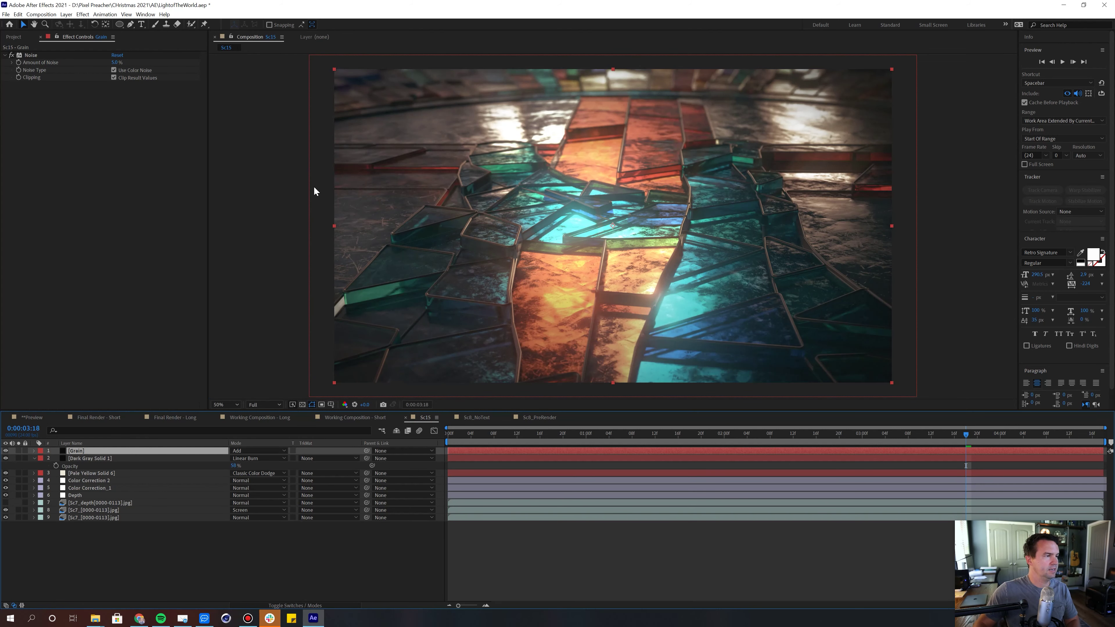
{"action": "key", "text": "slash"}
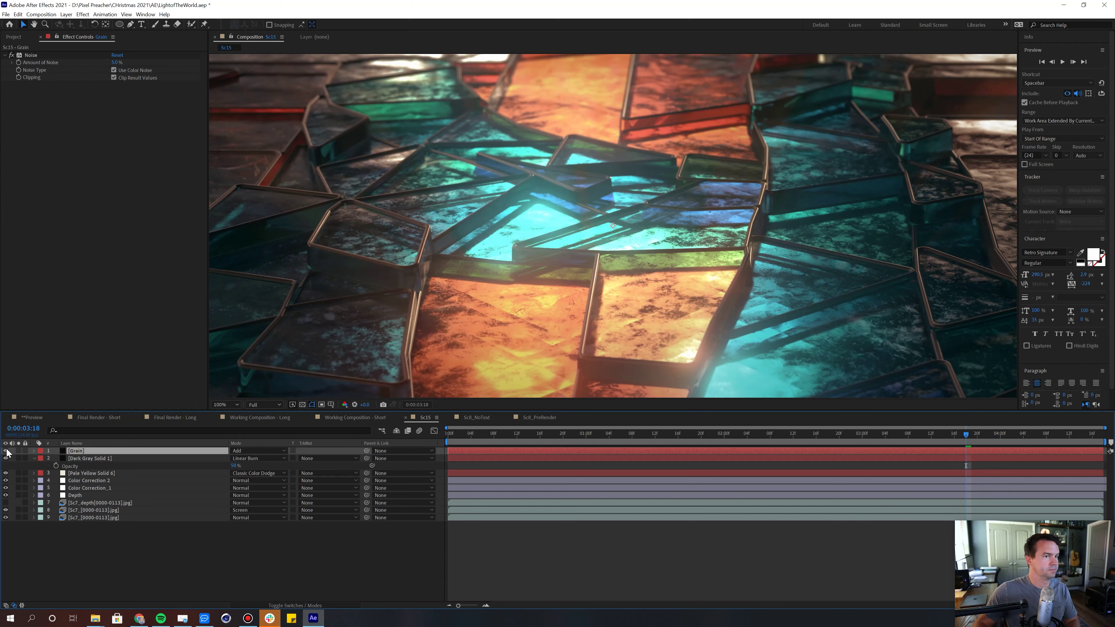
{"action": "left_click", "coordinate": [6, 450]}
{"action": "scroll", "coordinate": [664, 237], "scroll_direction": "down", "scroll_amount": 2}
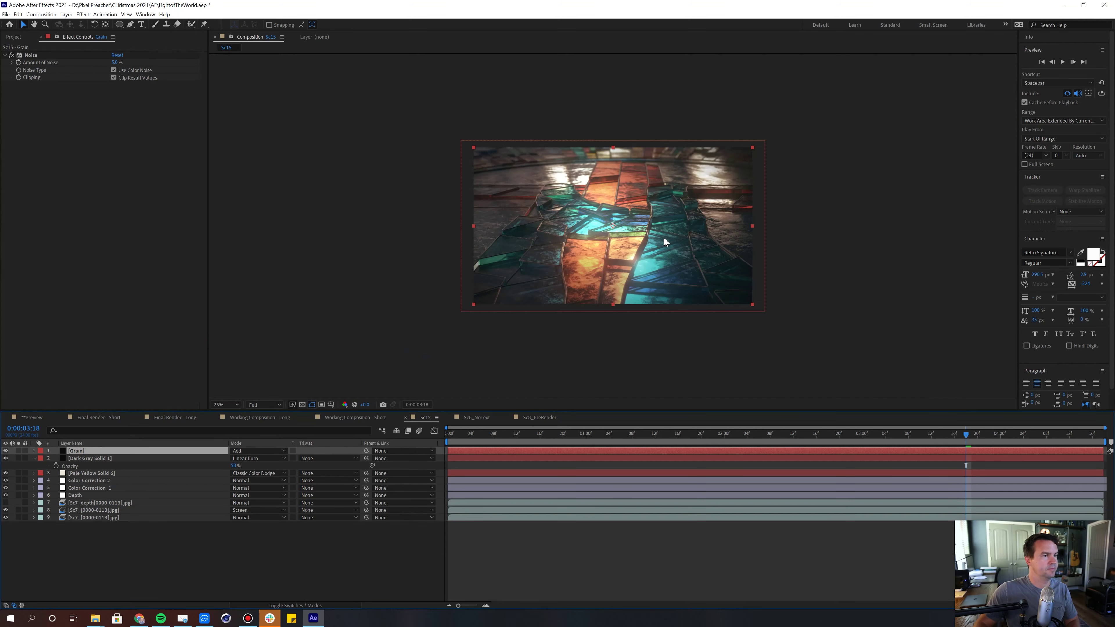
{"action": "key", "text": "ctrl+Down"}
{"action": "key", "text": "t"}
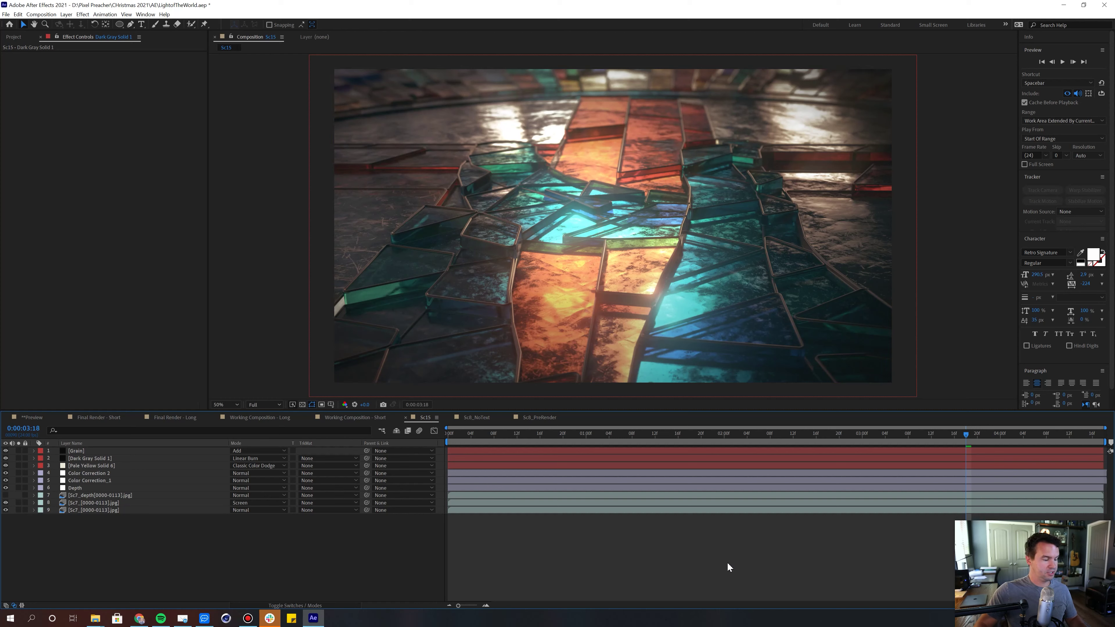
{"action": "key", "text": "ctrl+t"}
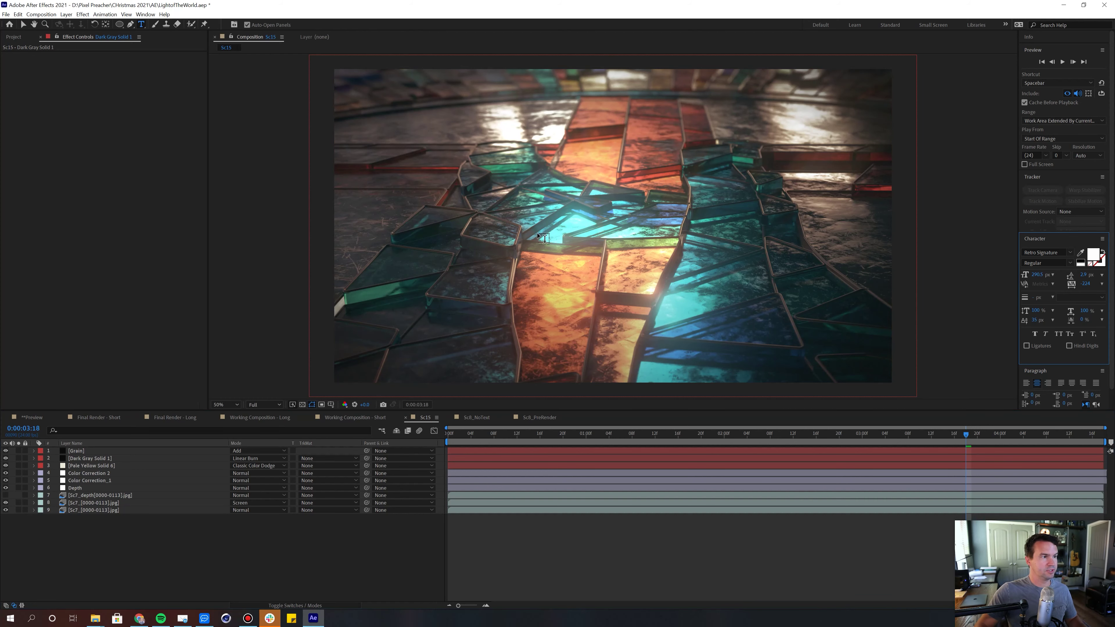
Step: Type a 'SAMPLE PROJECT' title and set it in IvyMode Bold with tracking 0
{"action": "left_click", "coordinate": [606, 224]}
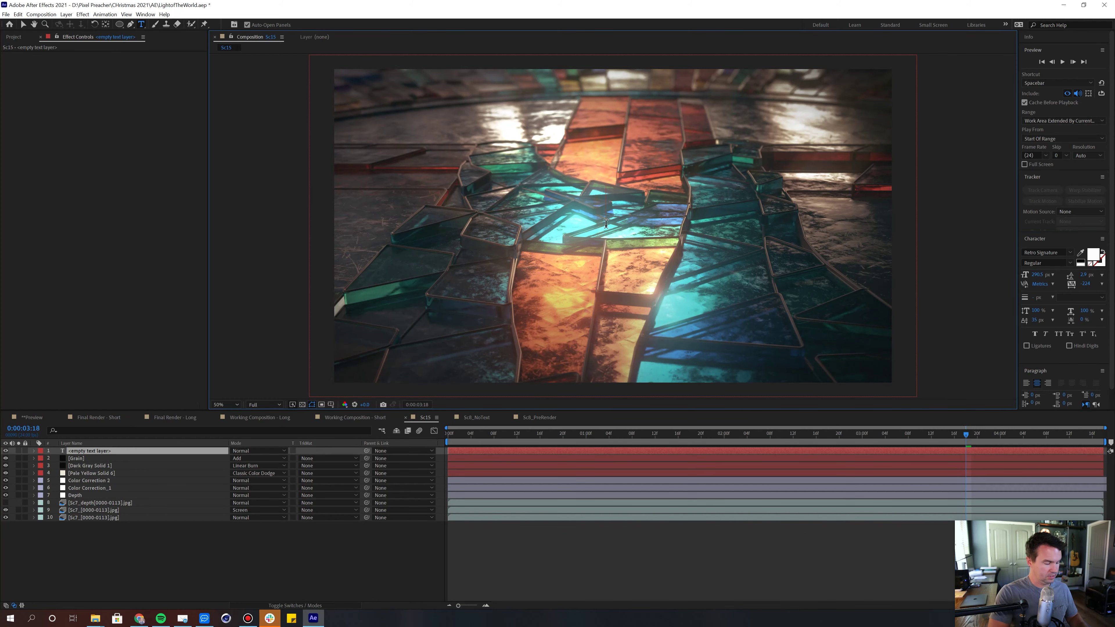
{"action": "type", "text": "SAMPLE"}
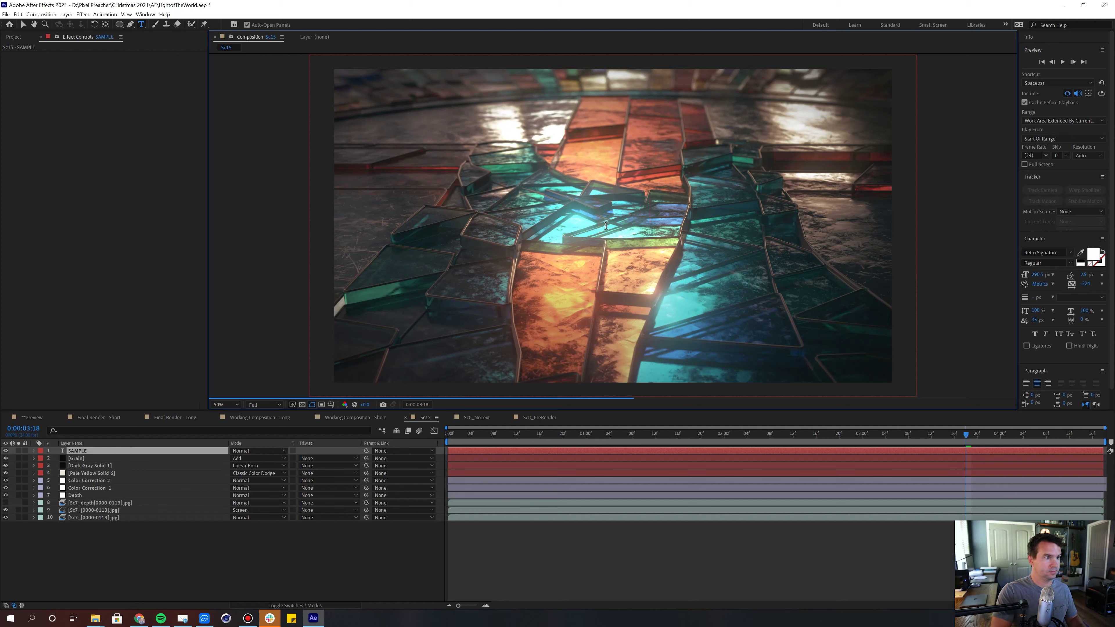
{"action": "type", "text": " PROJECT"}
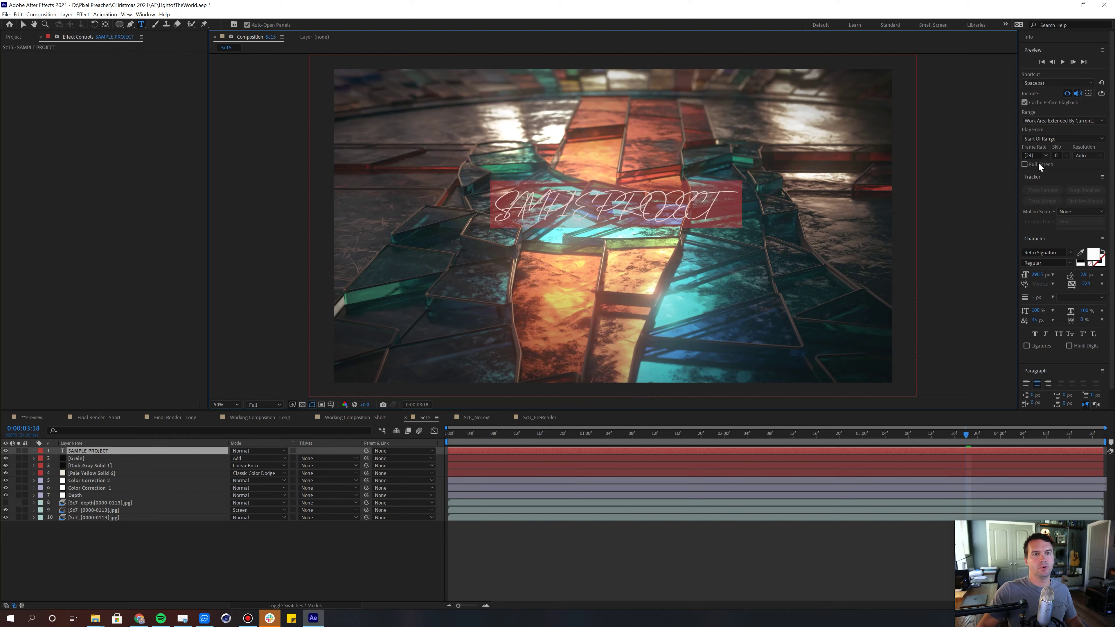
{"action": "left_click", "coordinate": [1042, 253]}
{"action": "type", "text": "lv"}
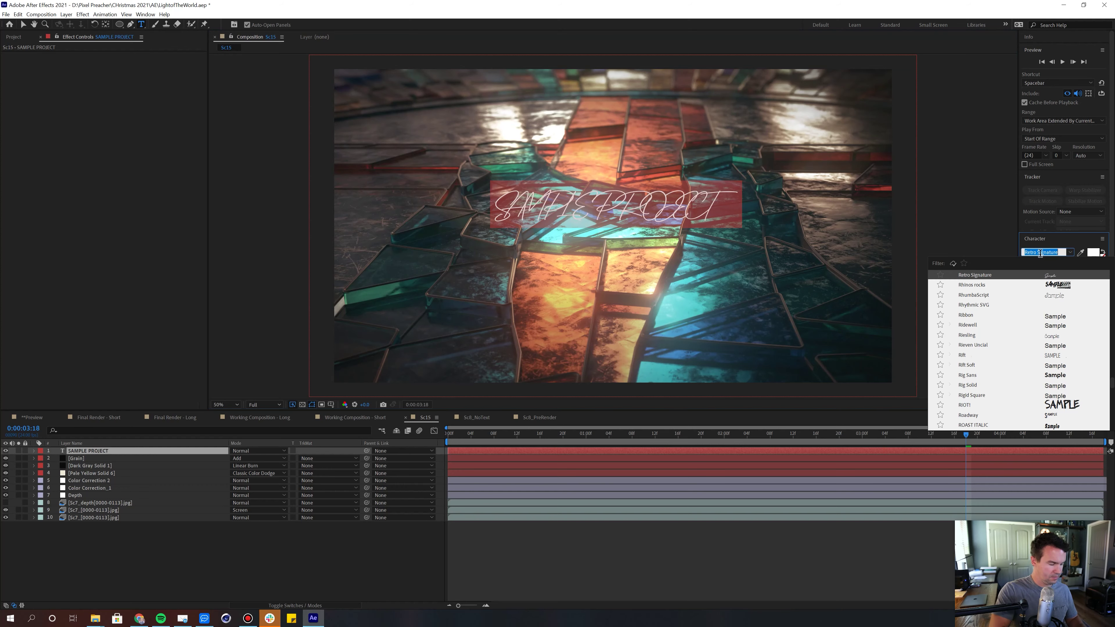
{"action": "type", "text": "y"}
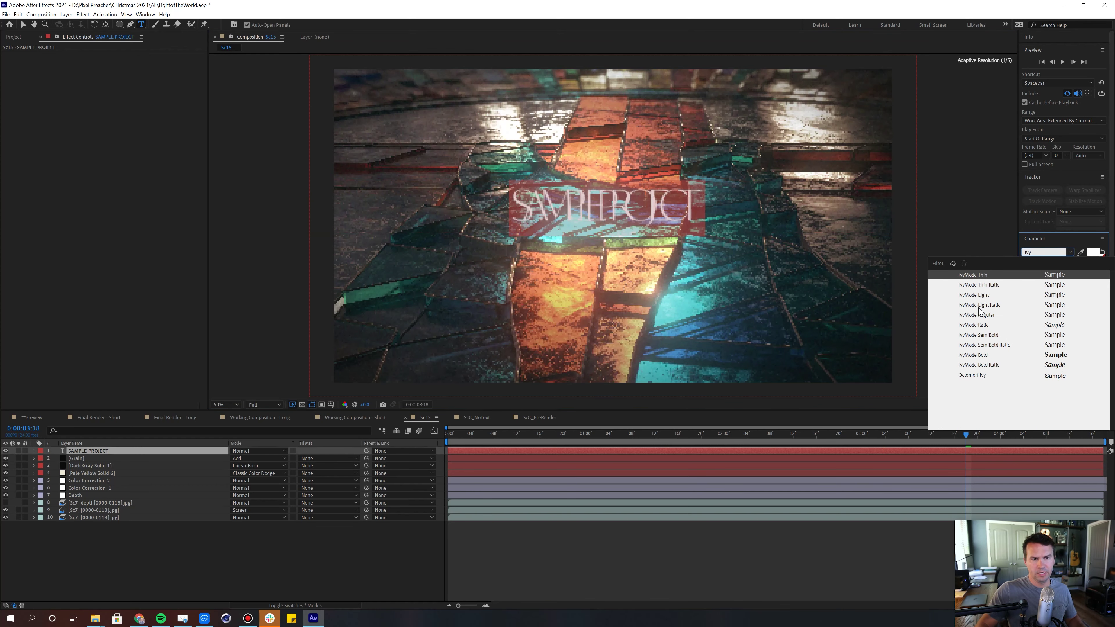
{"action": "left_click", "coordinate": [971, 355]}
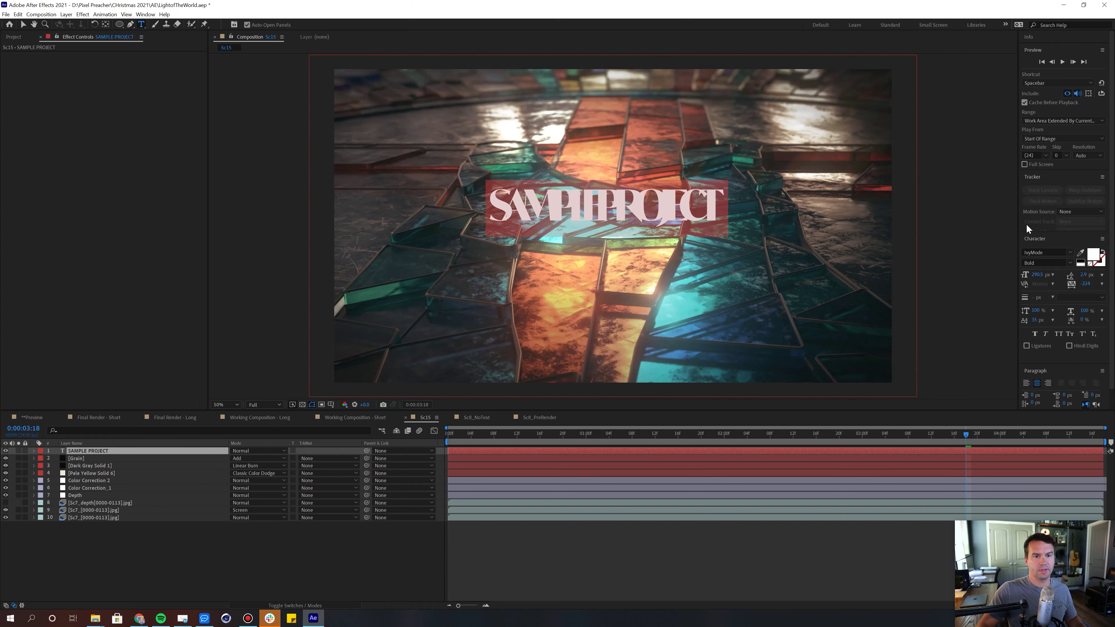
{"action": "left_click", "coordinate": [1085, 285]}
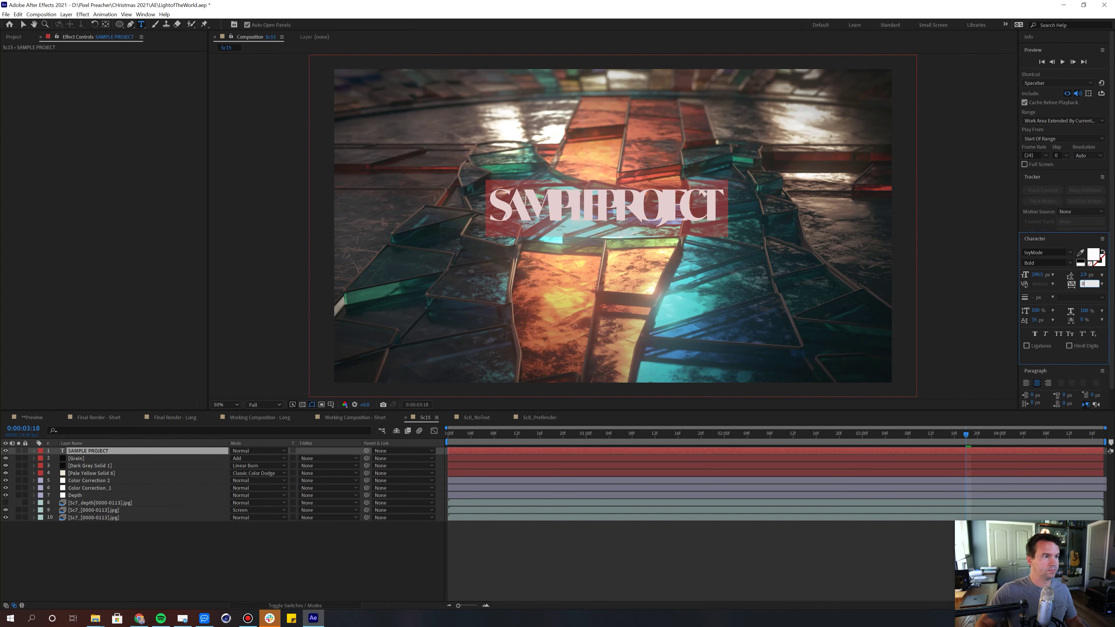
{"action": "type", "text": "0"}
{"action": "key", "text": "Return"}
{"action": "left_click", "coordinate": [1067, 262]}
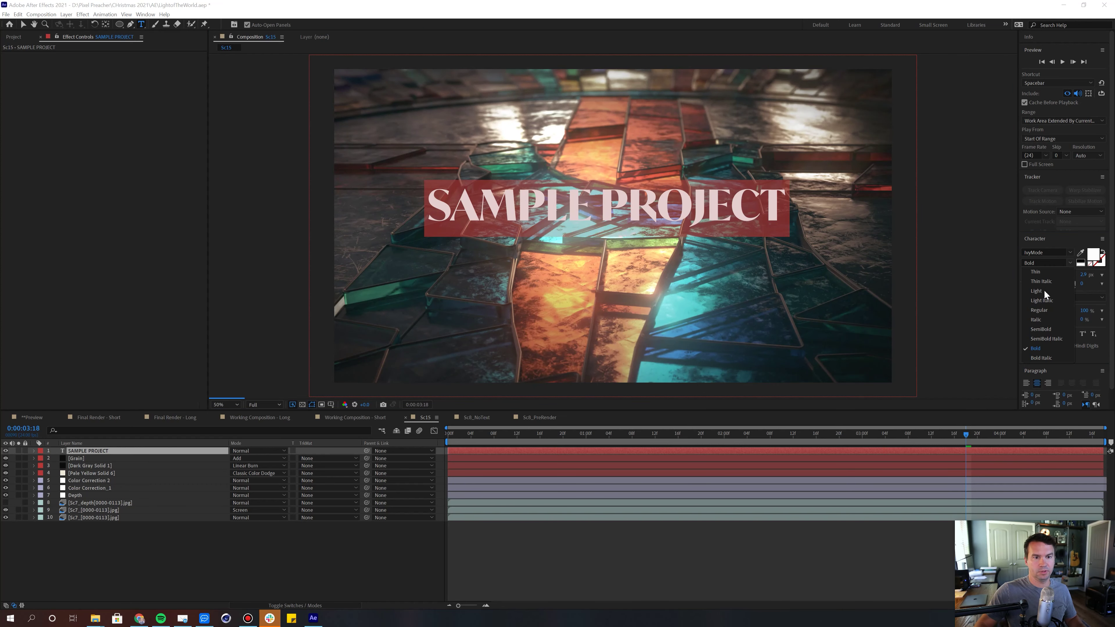
Step: Change the title to IvyMode Light at 325 px
{"action": "left_click", "coordinate": [1037, 289]}
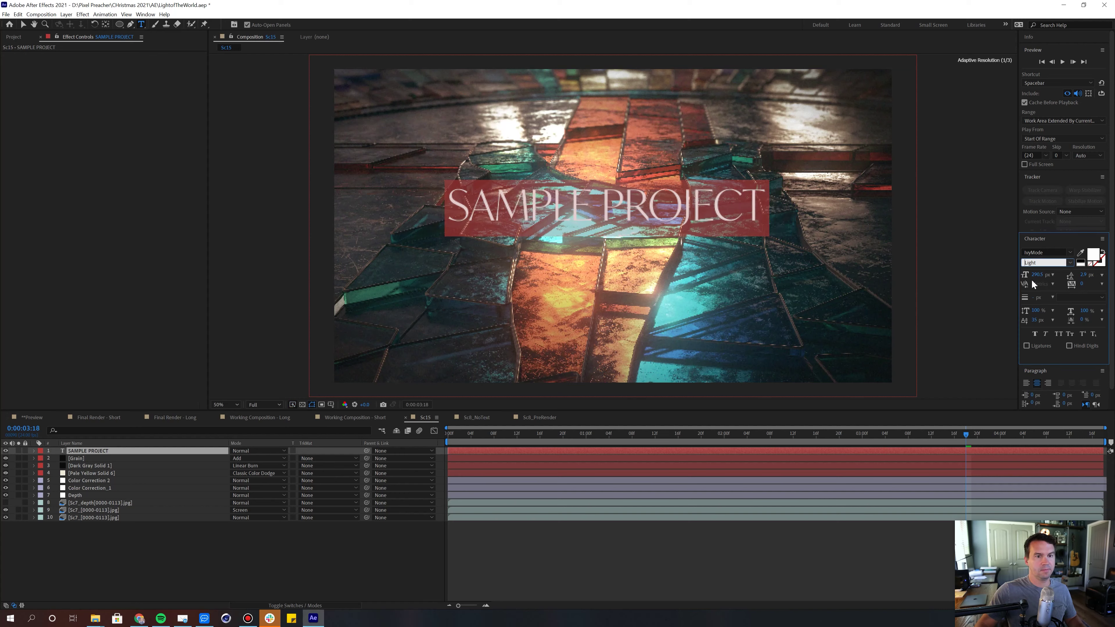
{"action": "left_click_drag", "start_coordinate": [1043, 276], "coordinate": [1059, 275]}
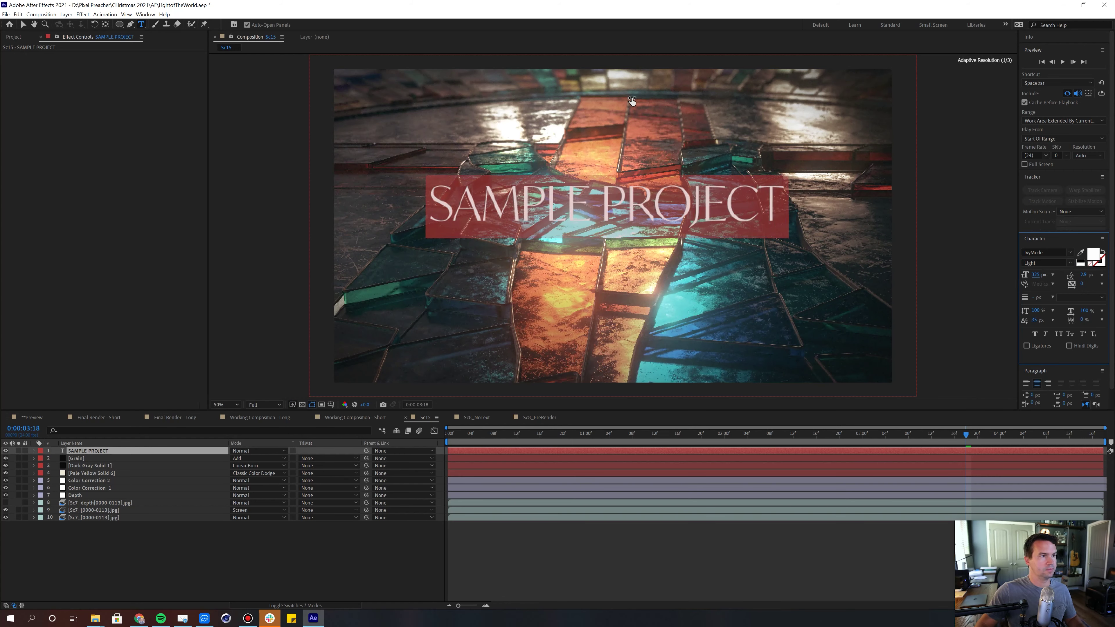
{"action": "left_click_drag", "start_coordinate": [628, 141], "coordinate": [628, 155]}
{"action": "double_click", "coordinate": [624, 226]}
{"action": "left_click", "coordinate": [573, 543]}
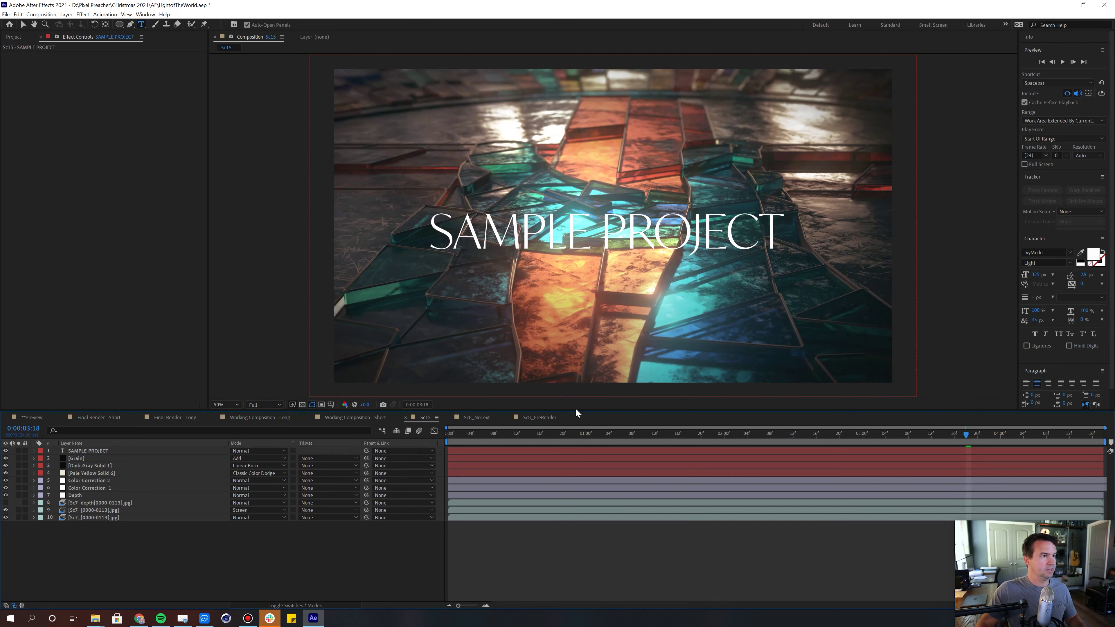
Step: Move the SAMPLE PROJECT layer down below the frame centre
{"action": "key", "text": "v"}
{"action": "left_click", "coordinate": [87, 451]}
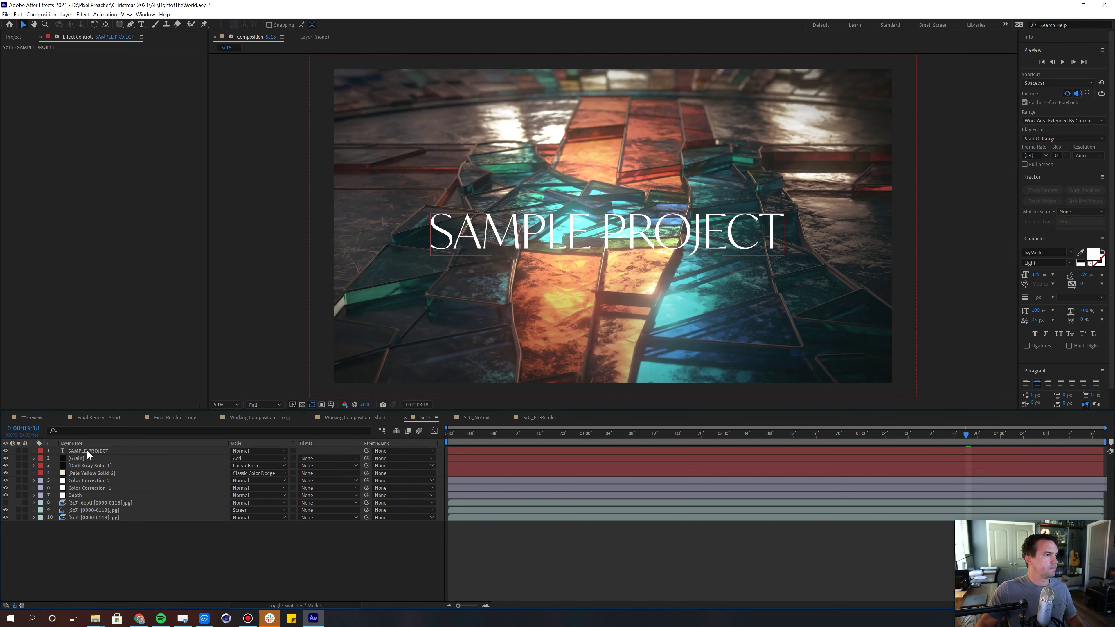
{"action": "left_click", "coordinate": [88, 452]}
{"action": "left_click_drag", "start_coordinate": [502, 236], "coordinate": [519, 301]}
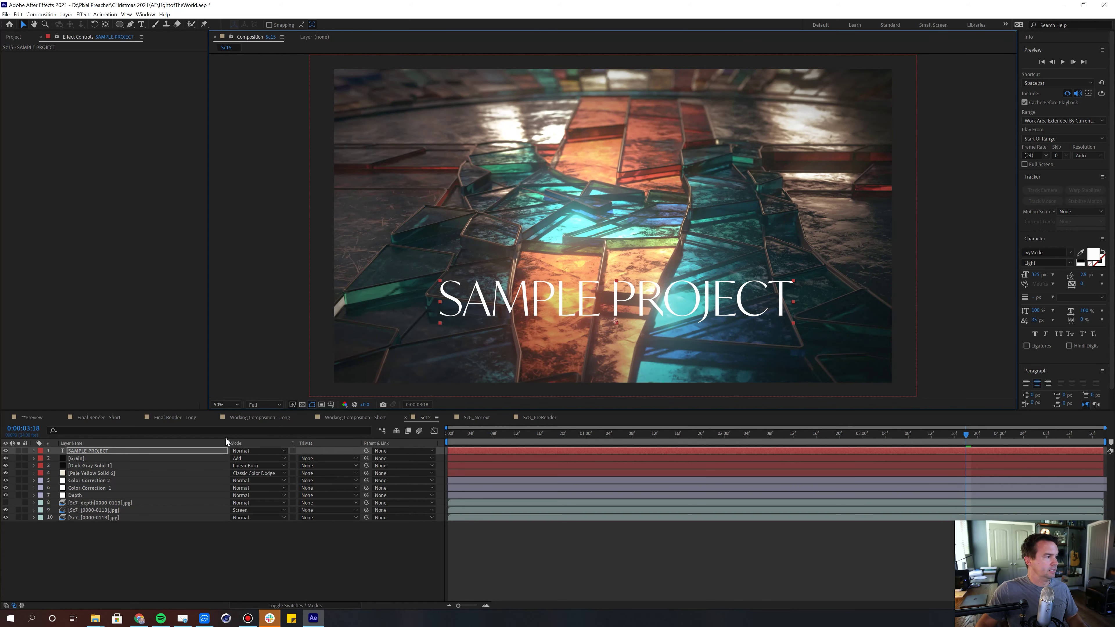
{"action": "left_click", "coordinate": [135, 451]}
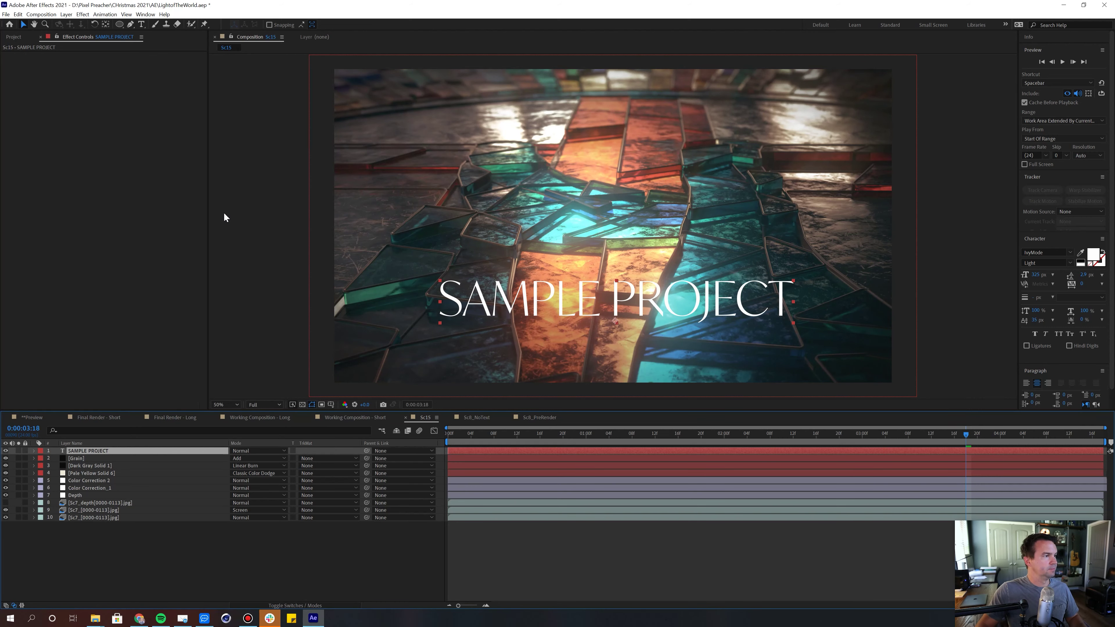
Step: Draw a rectangle mask over the SAMPLE PROJECT title and feather its edges
{"action": "key", "text": "comma"}
{"action": "left_click_drag", "start_coordinate": [119, 27], "coordinate": [145, 31]}
{"action": "left_click_drag", "start_coordinate": [474, 214], "coordinate": [771, 316]}
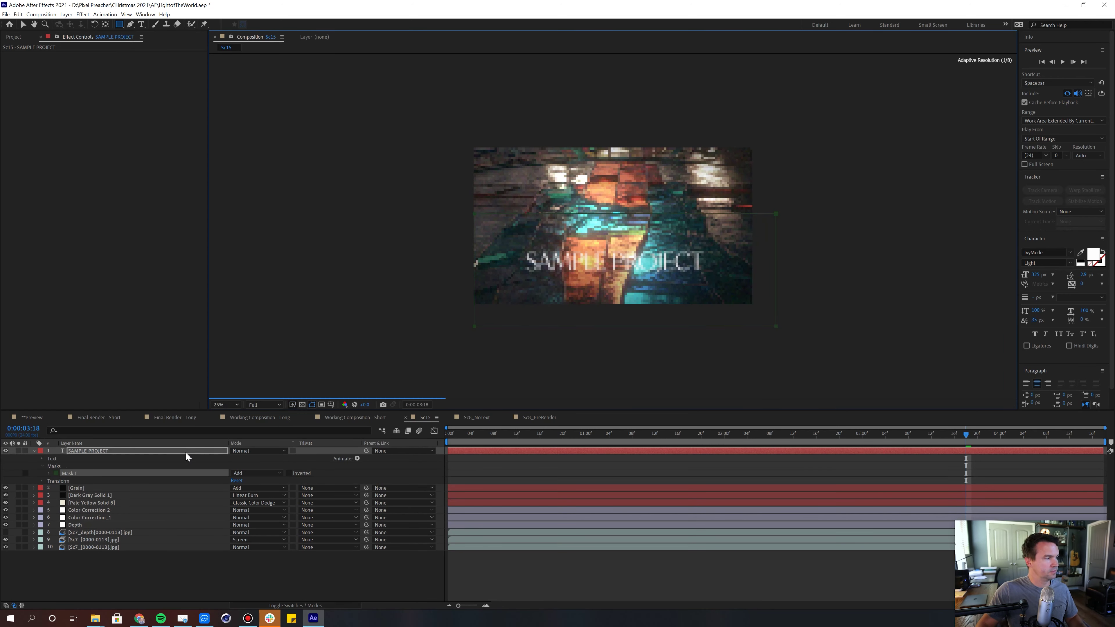
{"action": "key", "text": "m"}
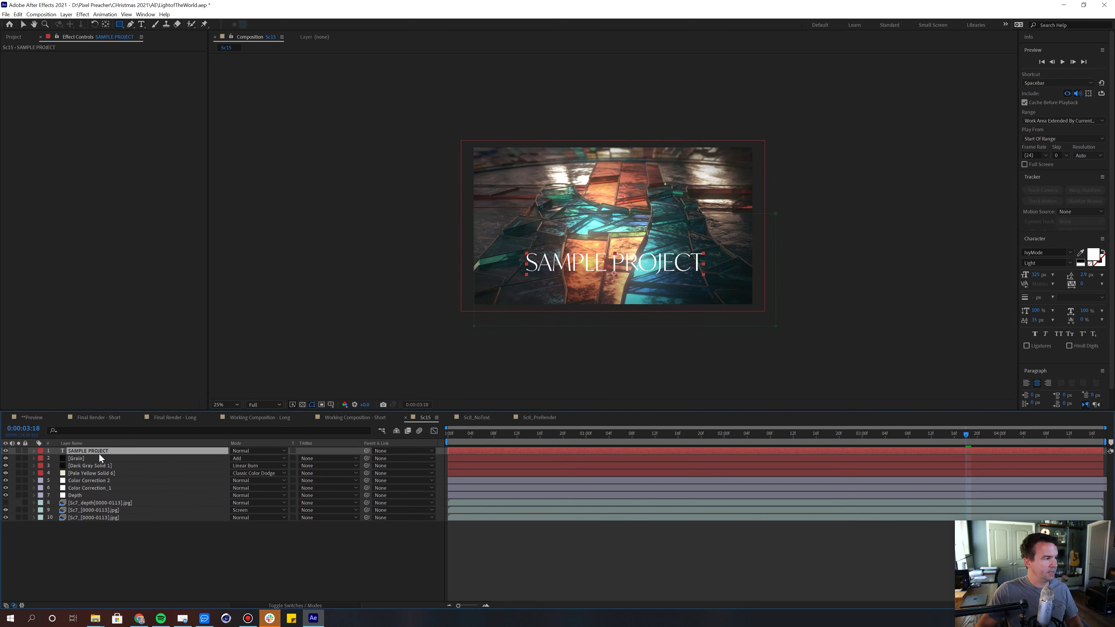
{"action": "key", "text": "m"}
{"action": "key", "text": "m"}
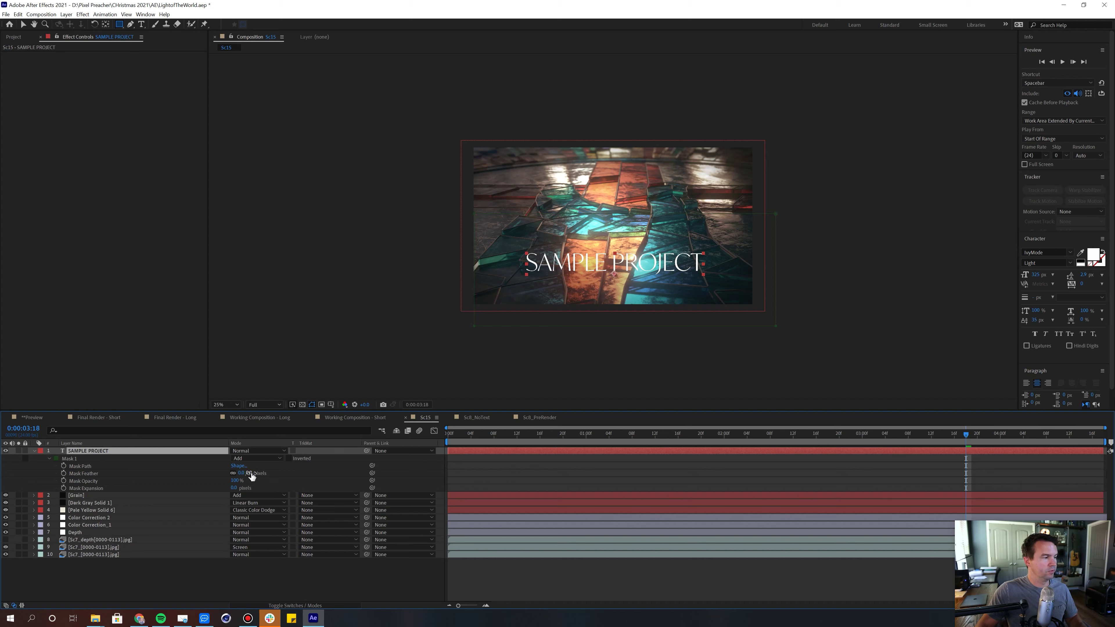
{"action": "left_click_drag", "start_coordinate": [252, 475], "coordinate": [331, 477]}
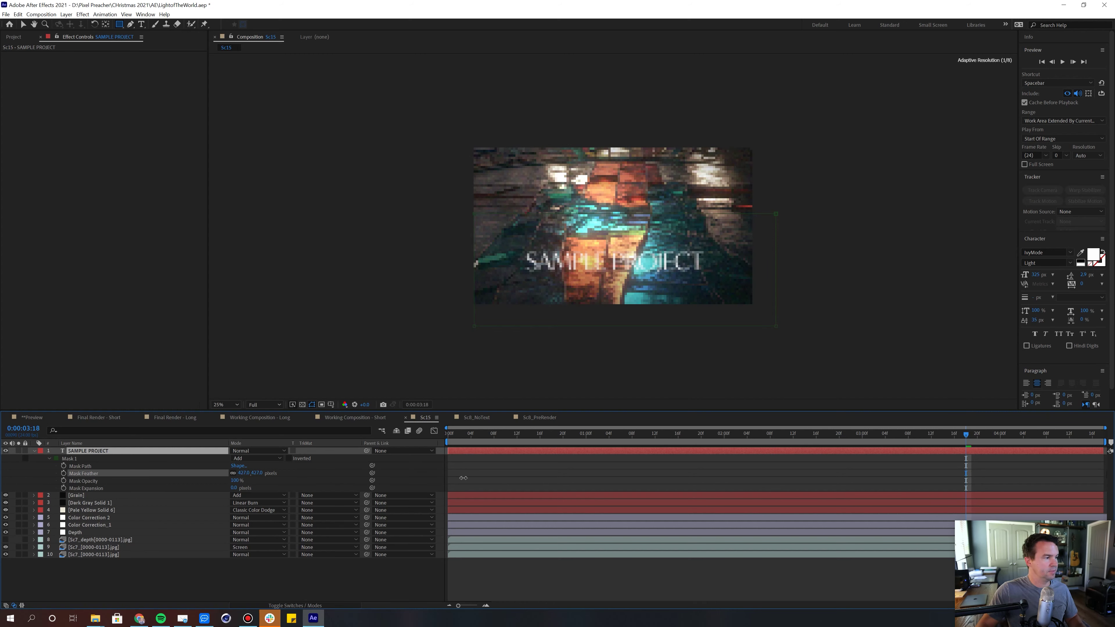
Step: Stop the preview at 1:17, set a Mask Path keyframe there, and return to frame 1
{"action": "key", "text": "space"}
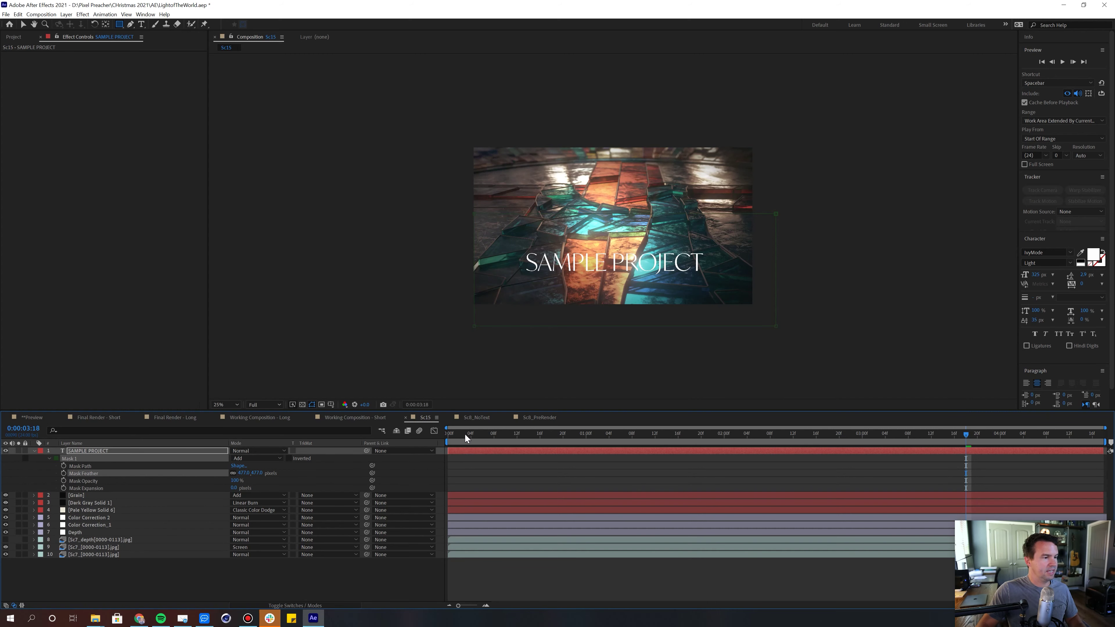
{"action": "key", "text": "space"}
{"action": "left_click", "coordinate": [63, 473]}
{"action": "left_click", "coordinate": [63, 474]}
{"action": "left_click", "coordinate": [63, 465]}
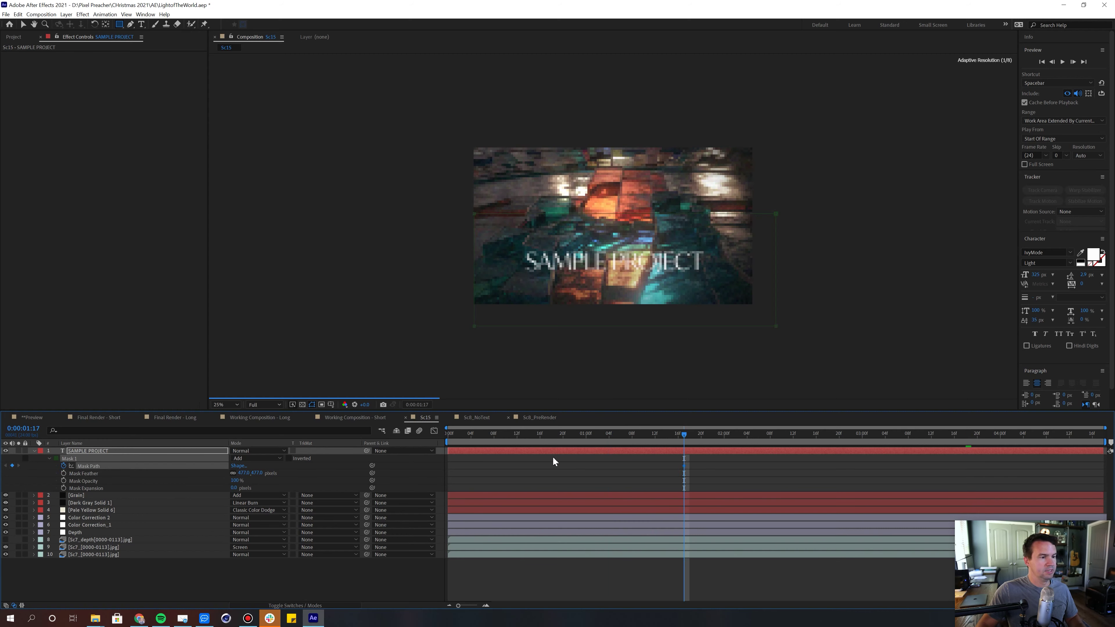
{"action": "left_click_drag", "start_coordinate": [638, 436], "coordinate": [455, 437]}
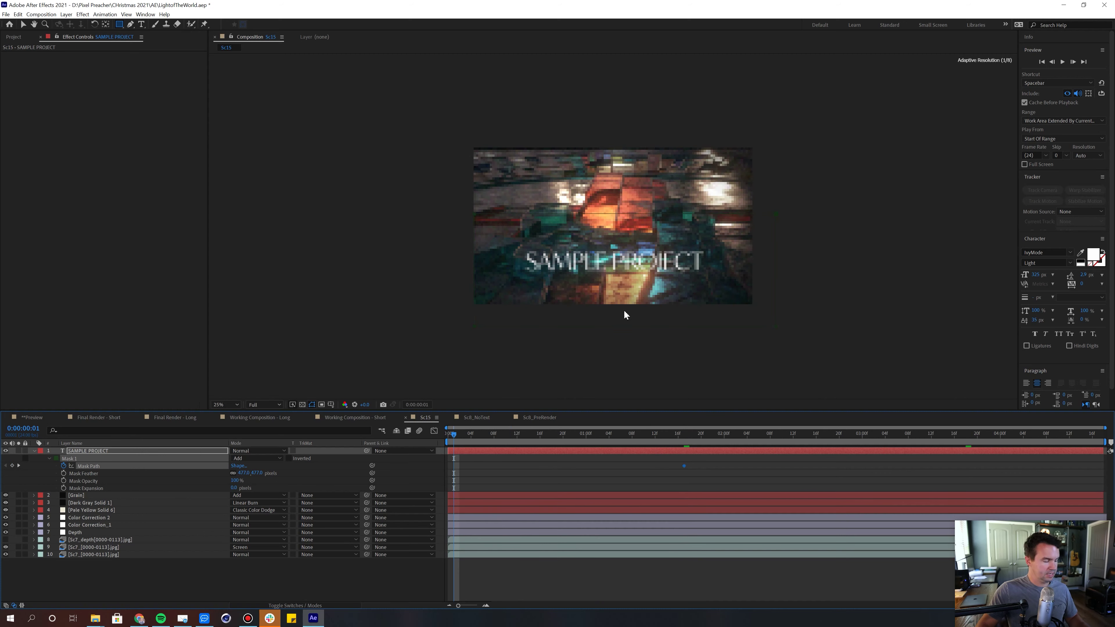
{"action": "key", "text": "v"}
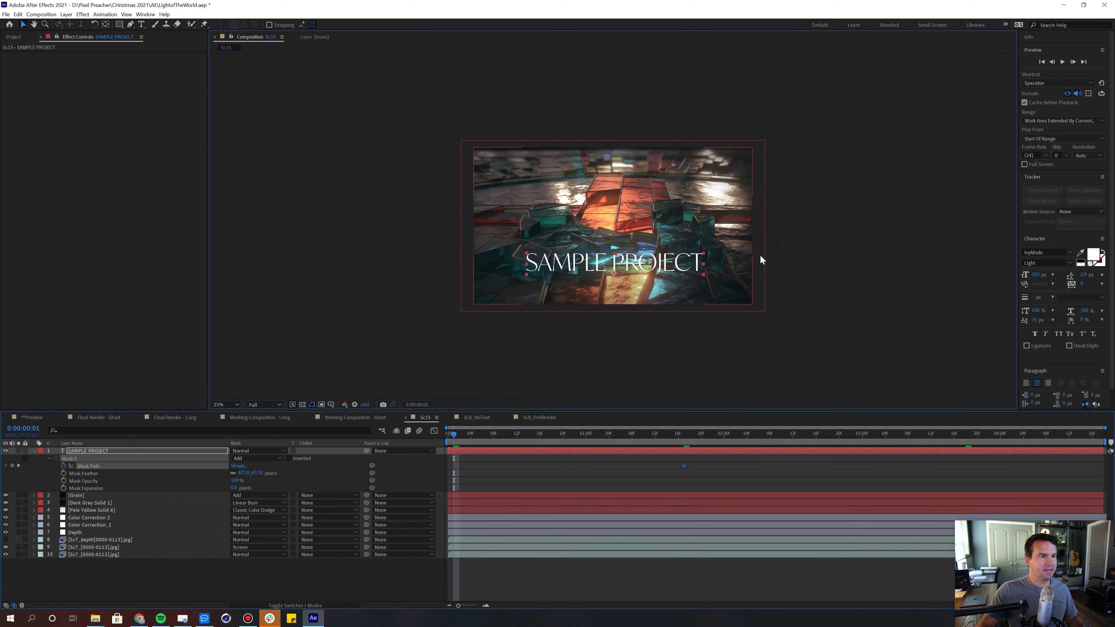
Step: At frame 1, pull the mask's right edge left to hide the title and set a light mask colour
{"action": "key", "text": "period"}
{"action": "left_click_drag", "start_coordinate": [916, 268], "coordinate": [363, 263]}
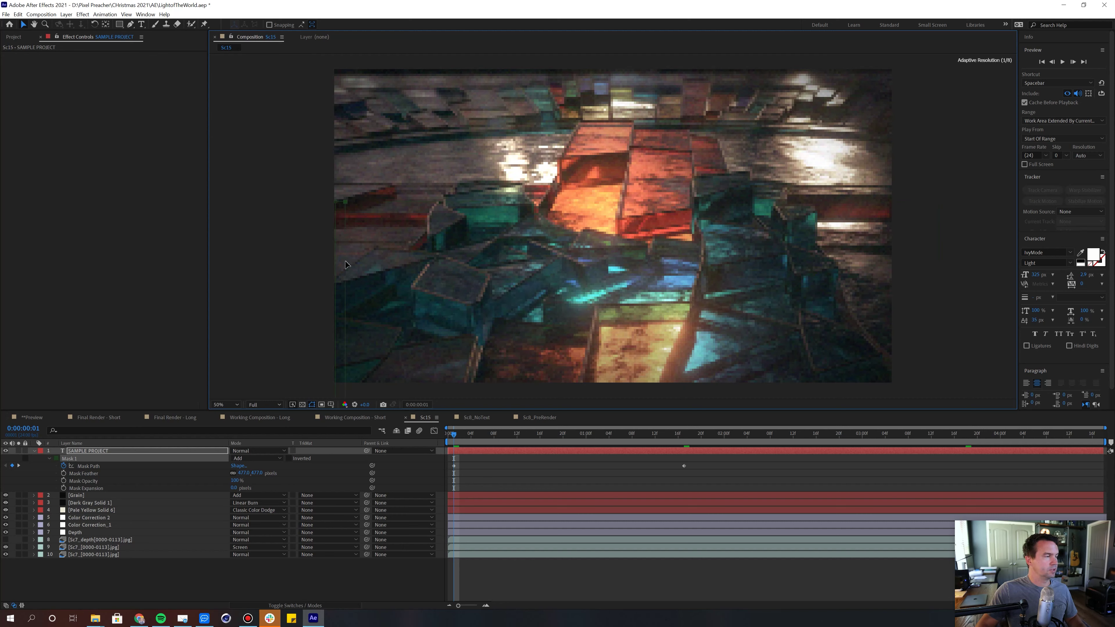
{"action": "left_click", "coordinate": [57, 458]}
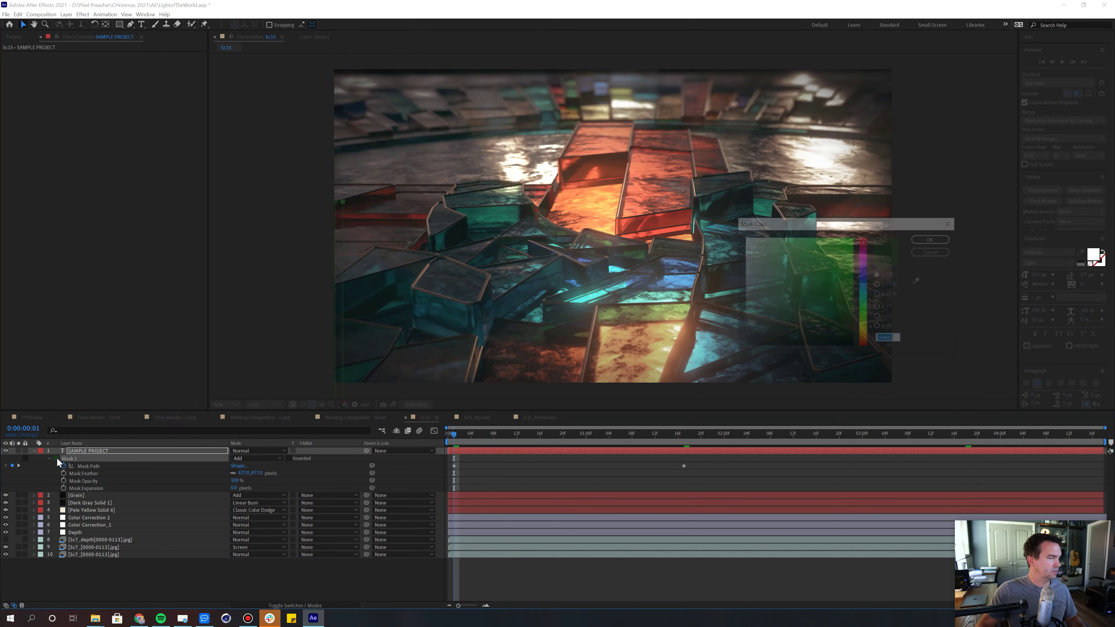
{"action": "left_click", "coordinate": [753, 250]}
{"action": "left_click", "coordinate": [933, 238]}
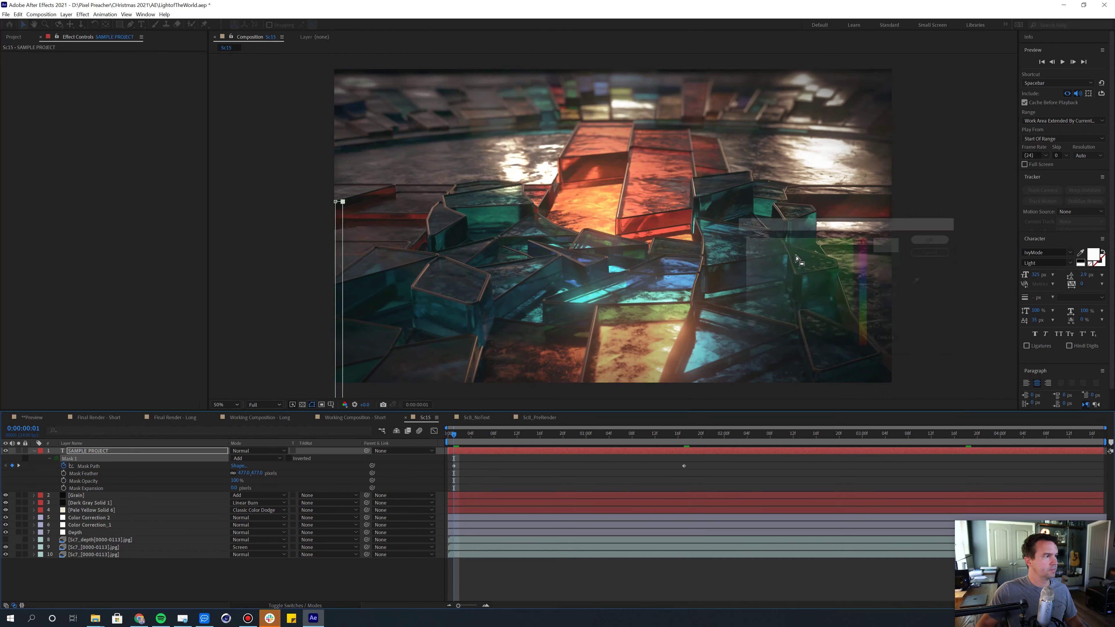
Step: Scrub the wipe-on through 0:00:00:22 to 1:17, then back to frame 4
{"action": "left_click_drag", "start_coordinate": [461, 434], "coordinate": [577, 439]}
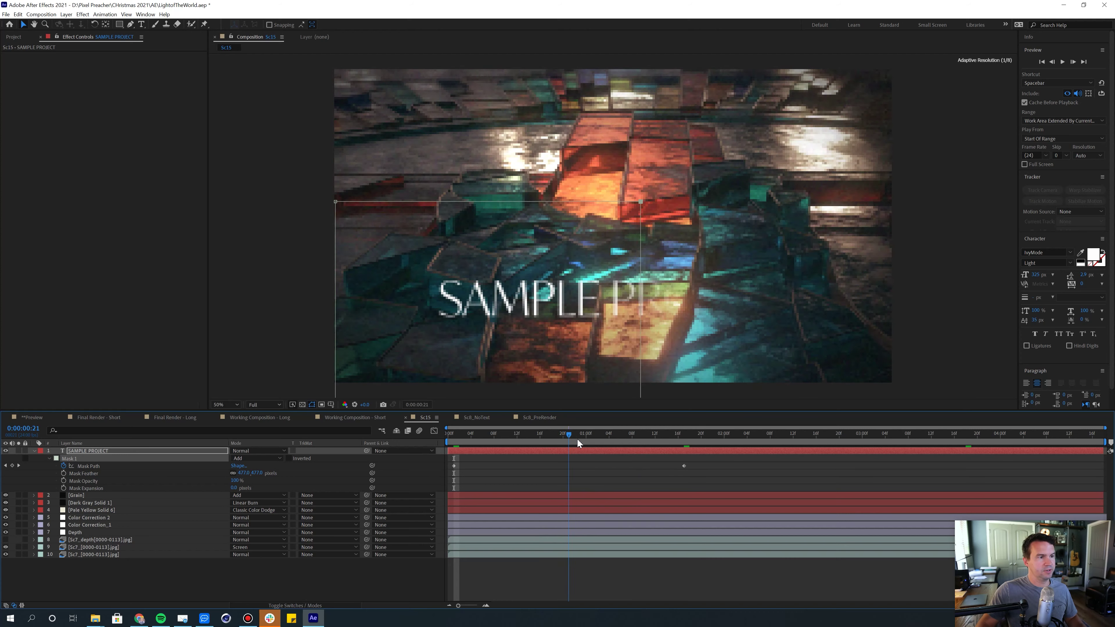
{"action": "left_click", "coordinate": [575, 437]}
{"action": "left_click_drag", "start_coordinate": [575, 437], "coordinate": [683, 430]}
{"action": "left_click", "coordinate": [597, 451]}
{"action": "left_click", "coordinate": [470, 437]}
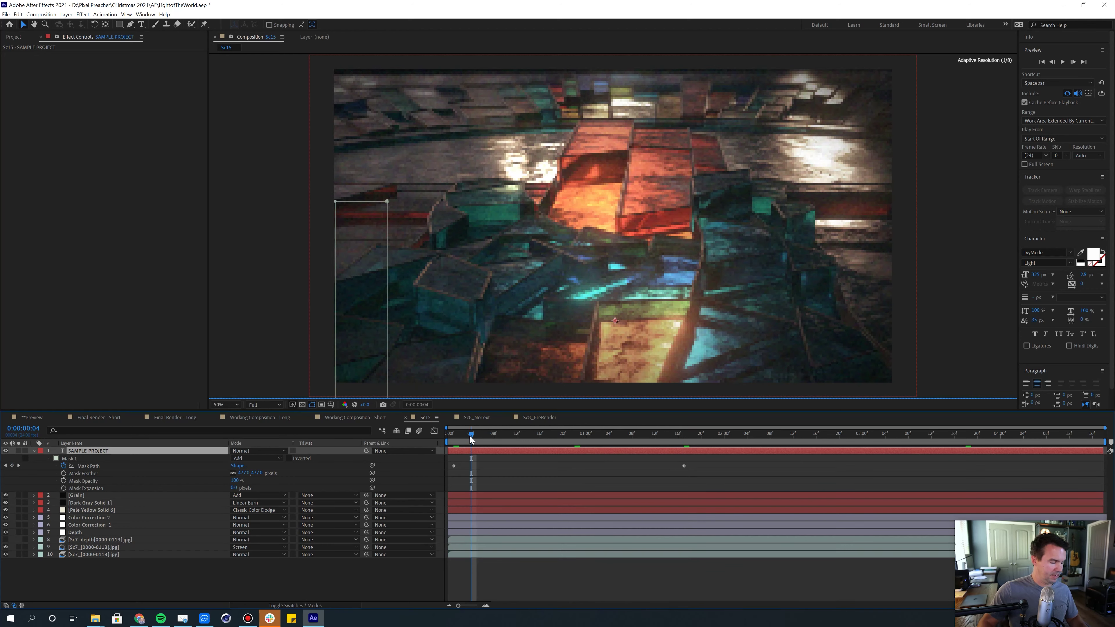
{"action": "left_click", "coordinate": [83, 14]}
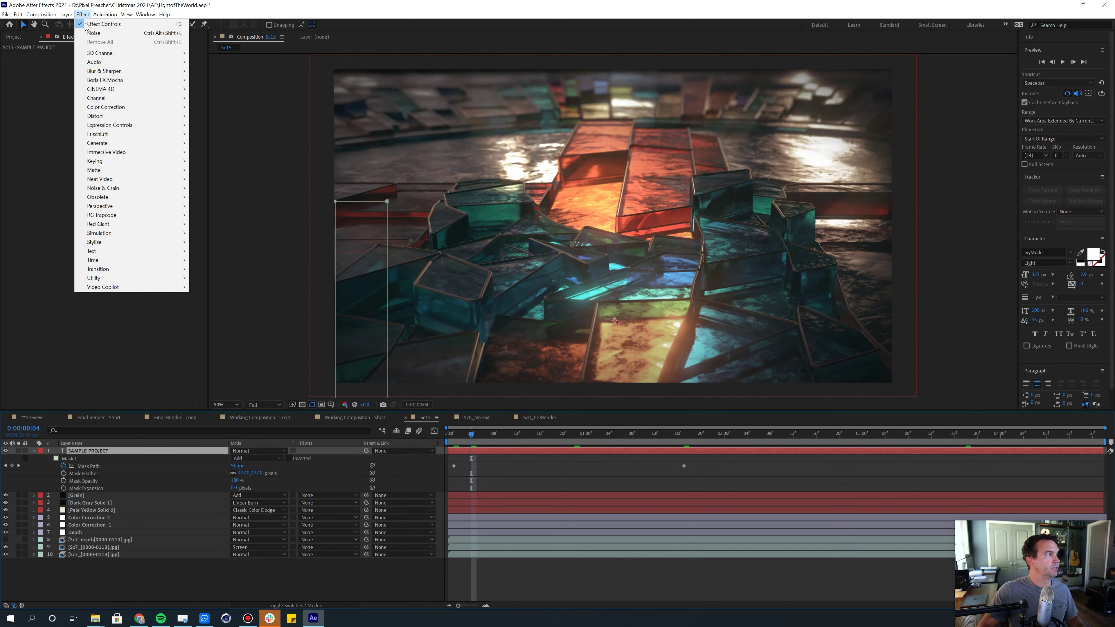
Step: Apply Fast Box Blur to the title and raise its Blur Radius
{"action": "mouse_move", "coordinate": [98, 73]}
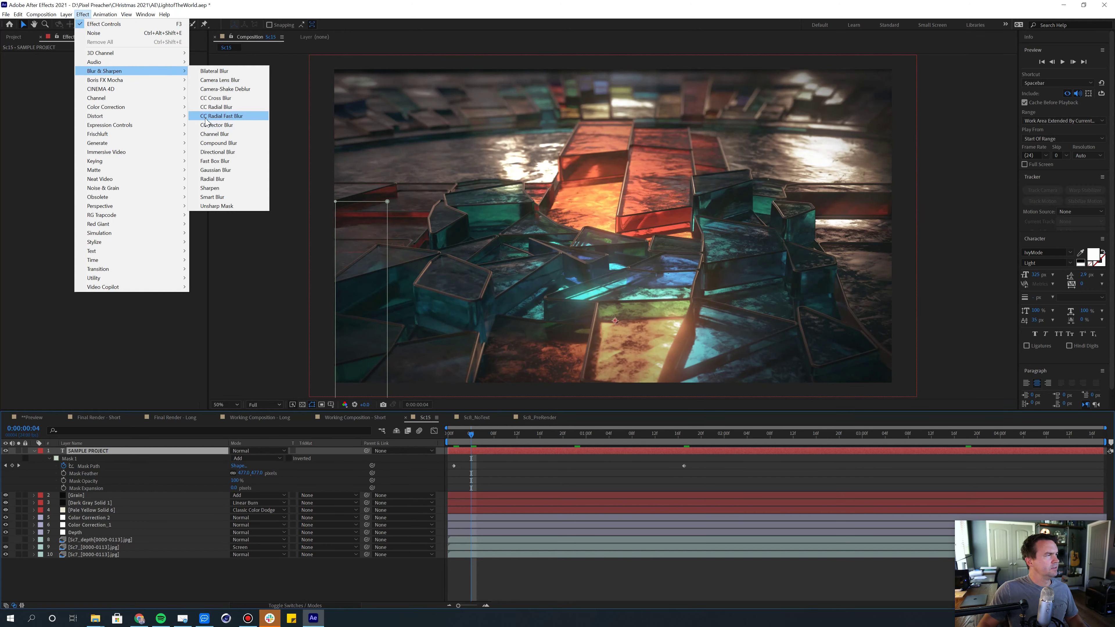
{"action": "left_click", "coordinate": [207, 162]}
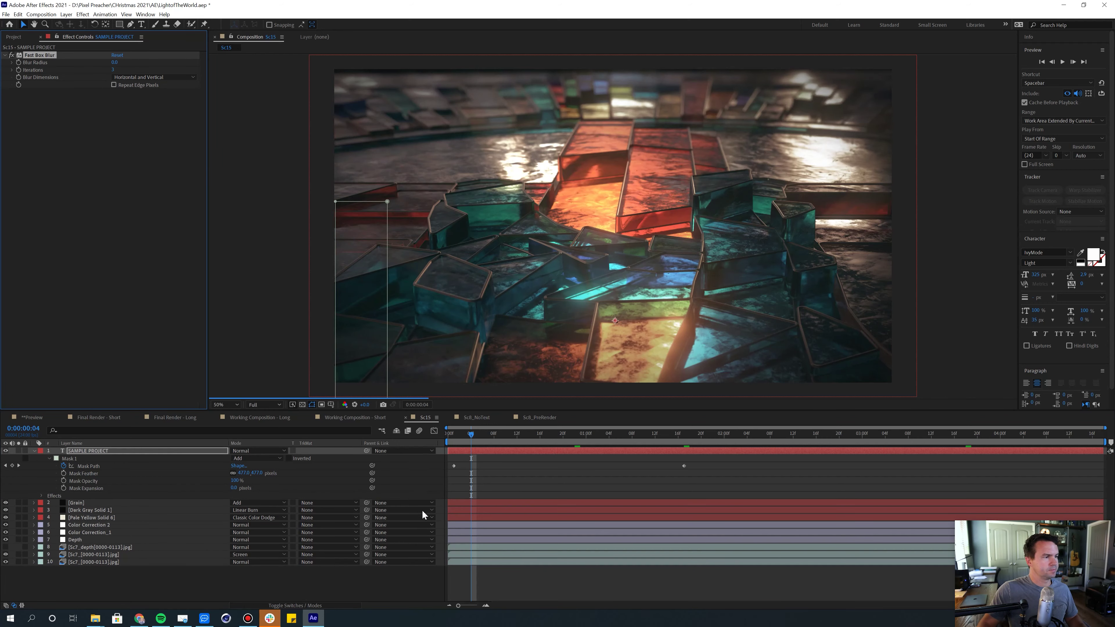
{"action": "left_click", "coordinate": [581, 435]}
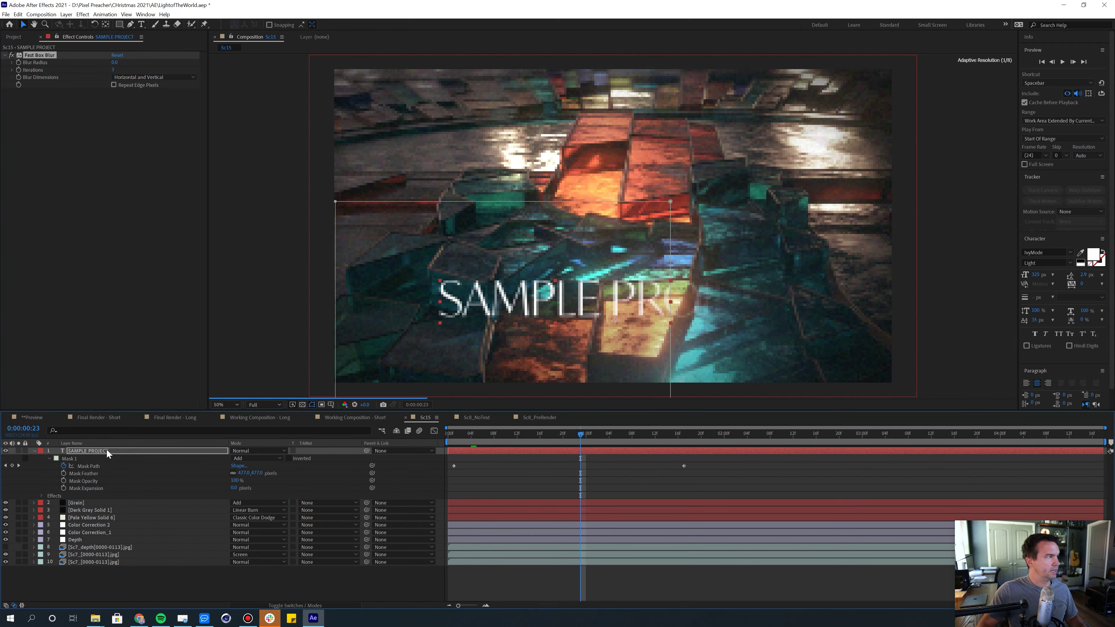
{"action": "left_click_drag", "start_coordinate": [115, 63], "coordinate": [121, 61]}
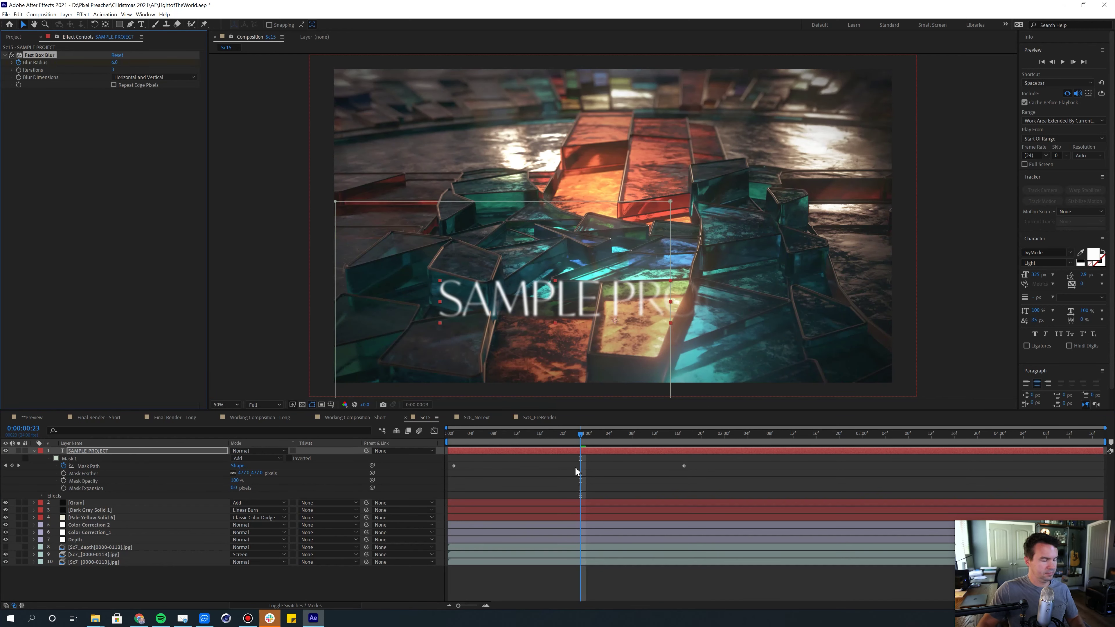
Step: Set the Blur Radius keyframe at frame 23 to 0.2
{"action": "left_click", "coordinate": [563, 452]}
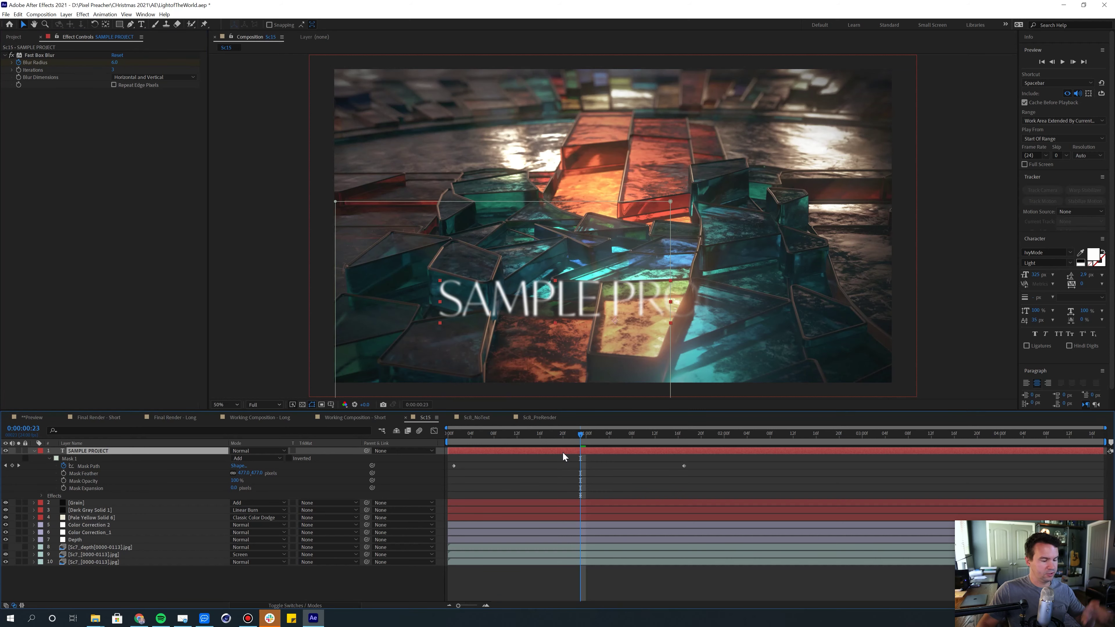
{"action": "key", "text": "u"}
{"action": "key", "text": "u"}
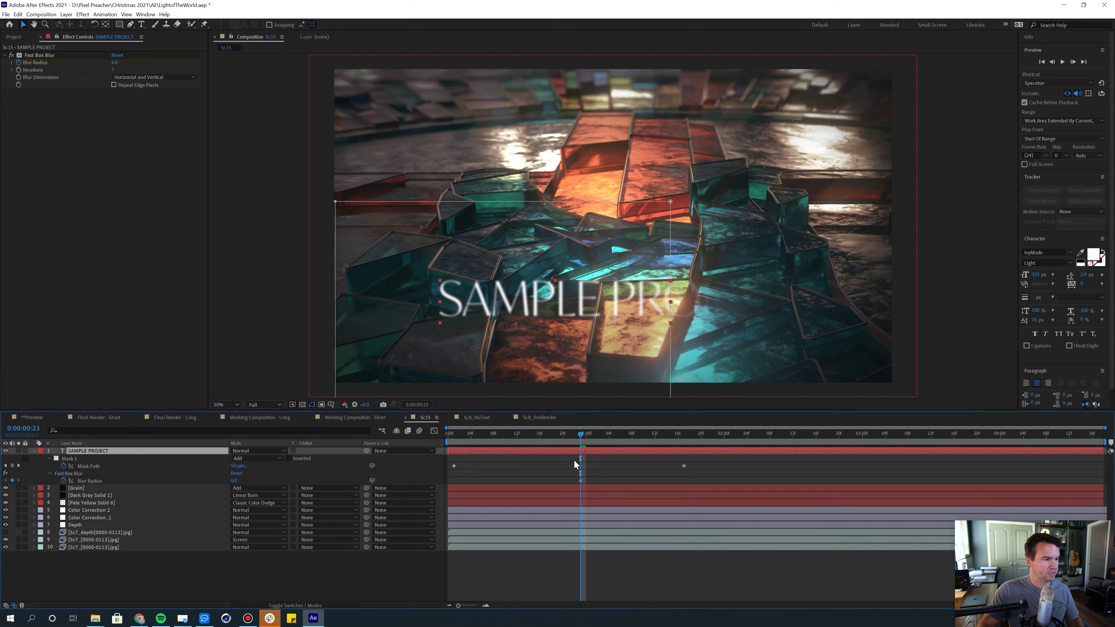
{"action": "left_click_drag", "start_coordinate": [579, 478], "coordinate": [464, 486]}
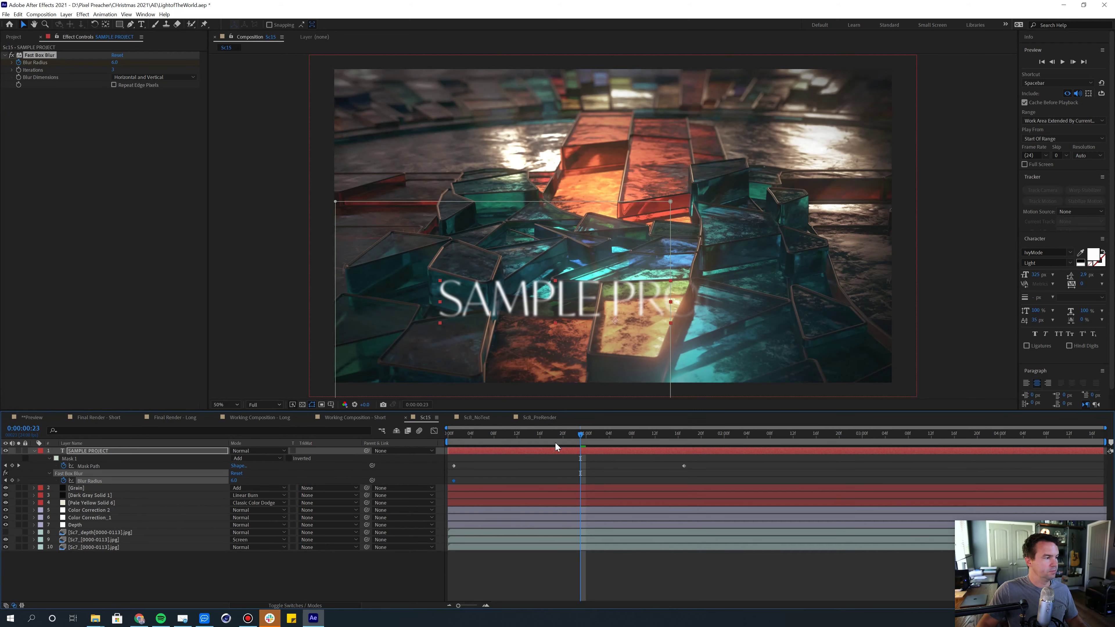
{"action": "left_click", "coordinate": [234, 480]}
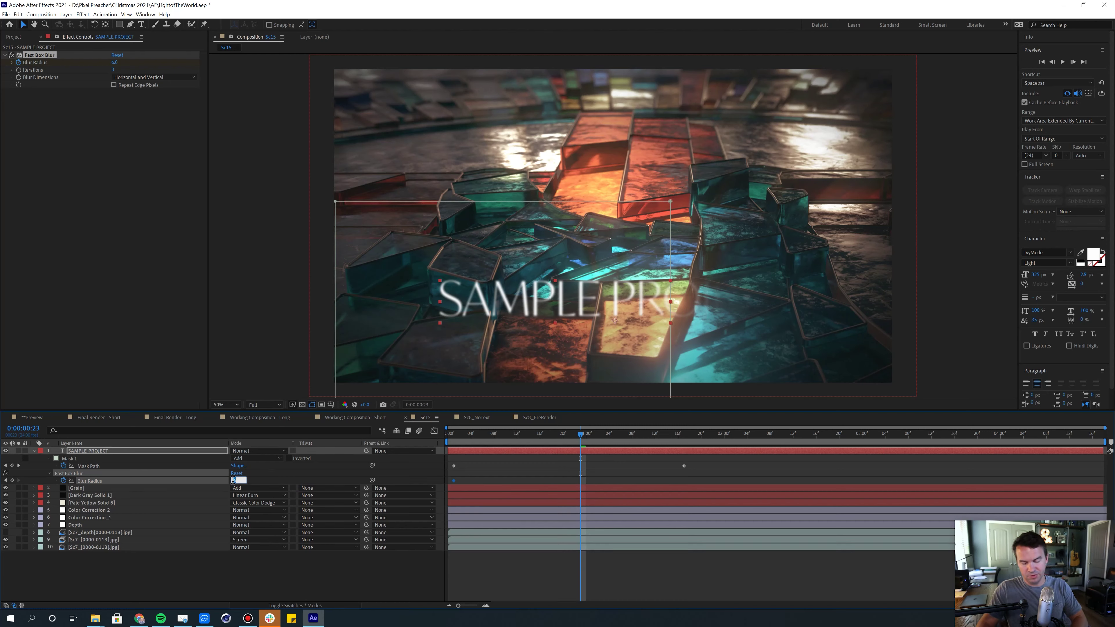
{"action": "type", "text": "0.2"}
{"action": "key", "text": "Return"}
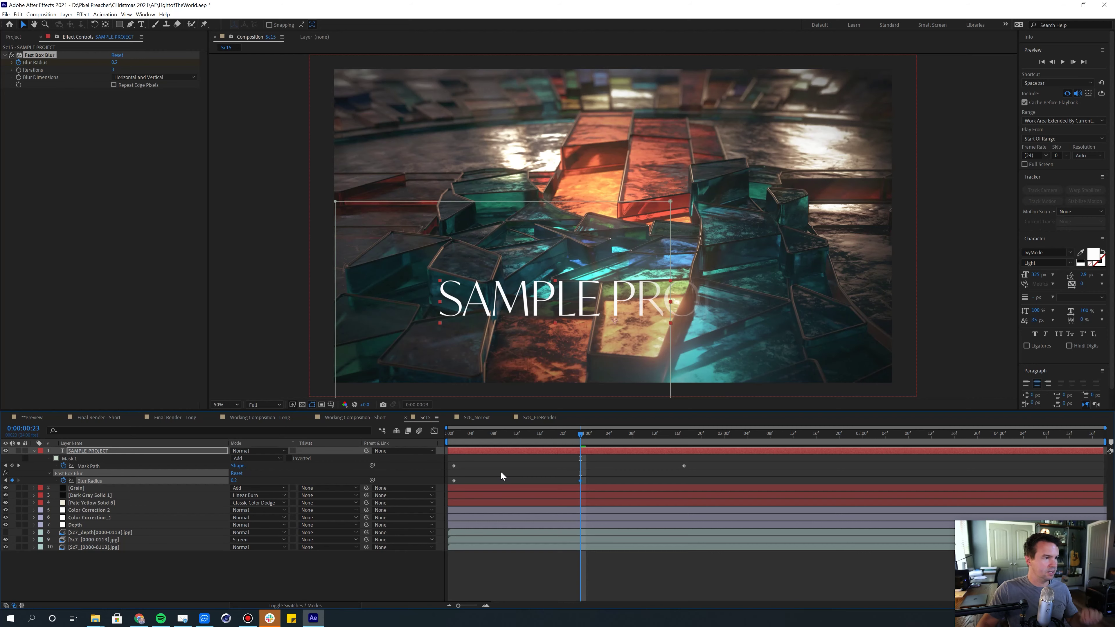
Step: Scrub from the early blurred frames to 1:17 to check the title sharpening
{"action": "left_click", "coordinate": [499, 472]}
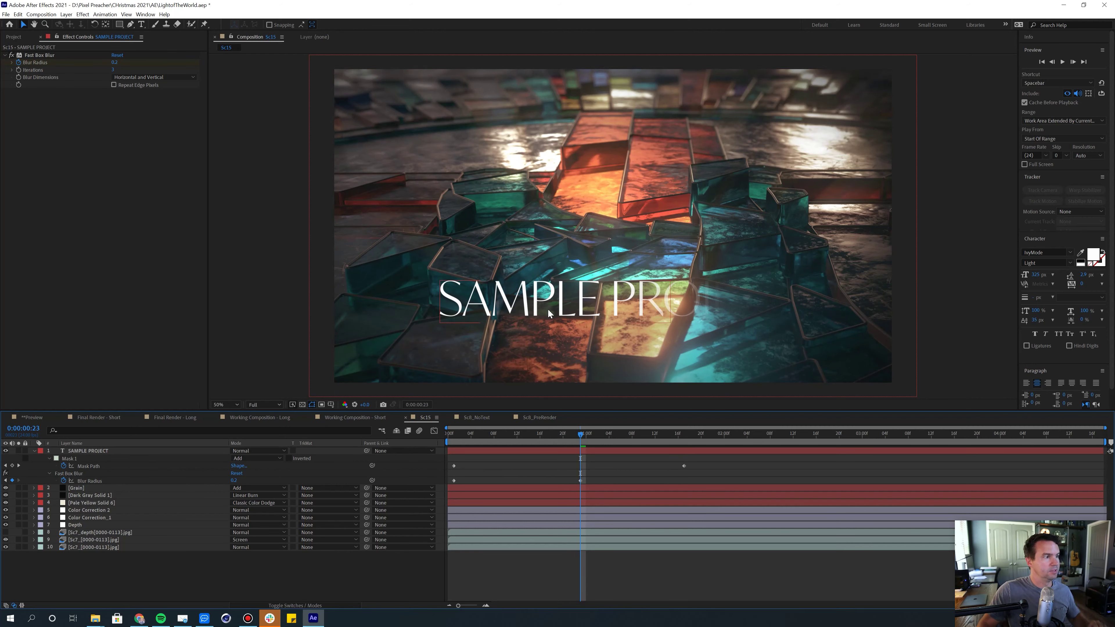
{"action": "left_click_drag", "start_coordinate": [483, 432], "coordinate": [523, 437]}
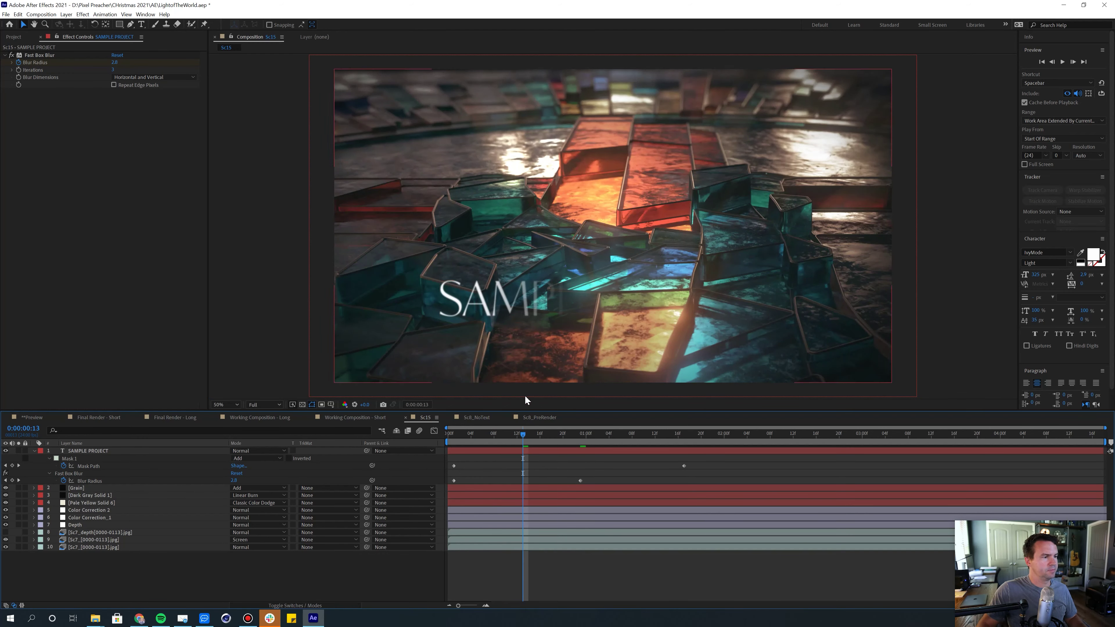
{"action": "left_click", "coordinate": [528, 435]}
{"action": "left_click_drag", "start_coordinate": [553, 436], "coordinate": [690, 443]}
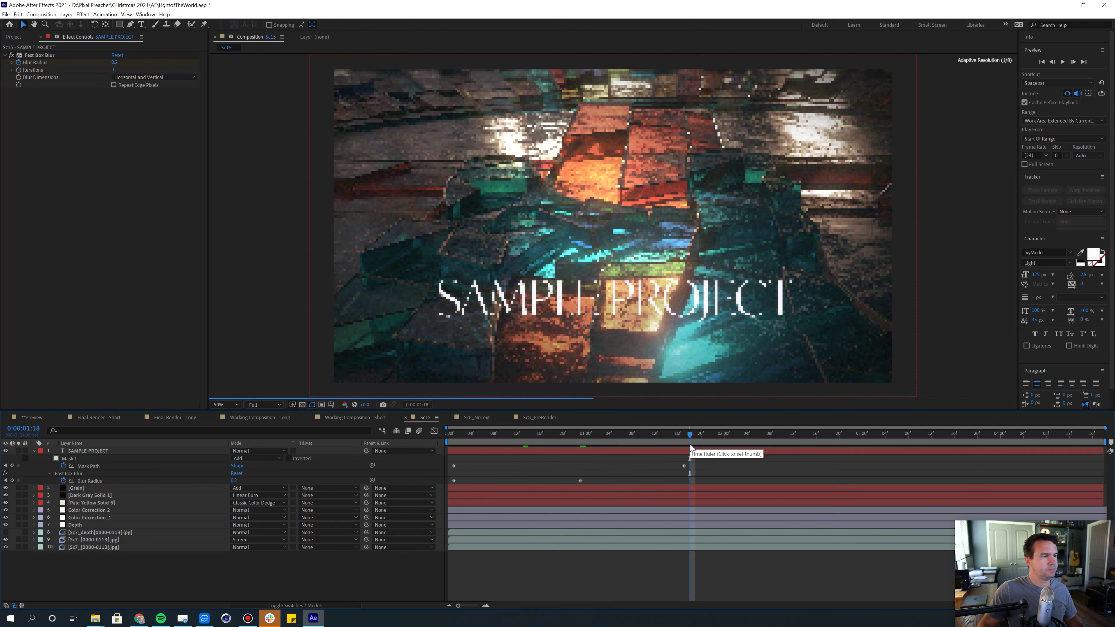
{"action": "key", "text": "u"}
{"action": "key", "text": "comma"}
{"action": "left_click", "coordinate": [351, 419]}
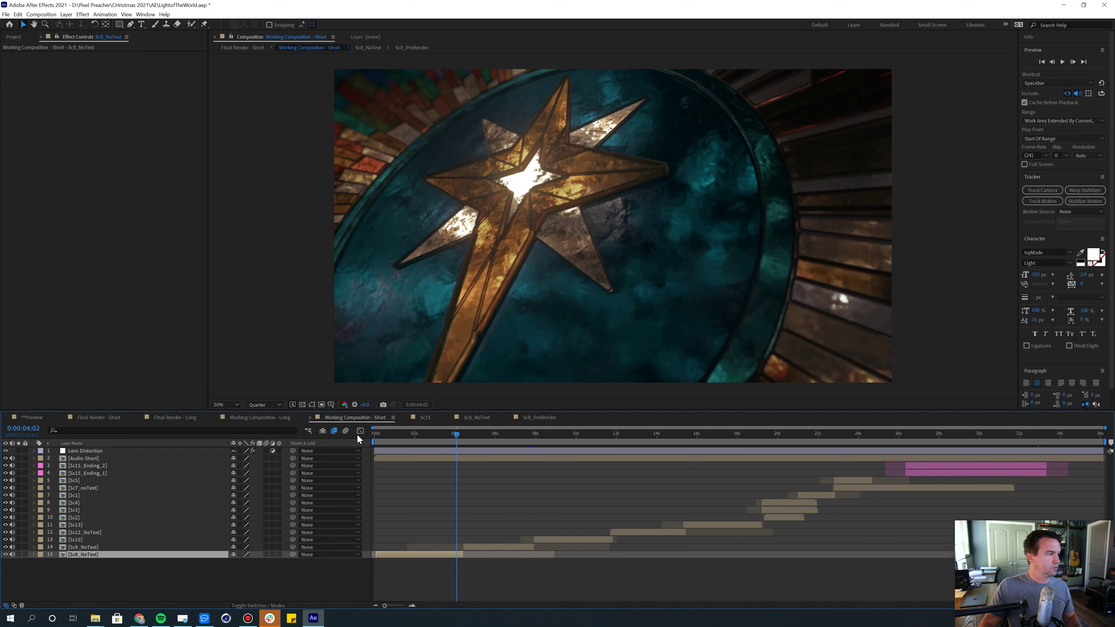
Step: Switch to Working Composition - Long and scrub through it to 0:00:33:16
{"action": "left_click", "coordinate": [263, 418]}
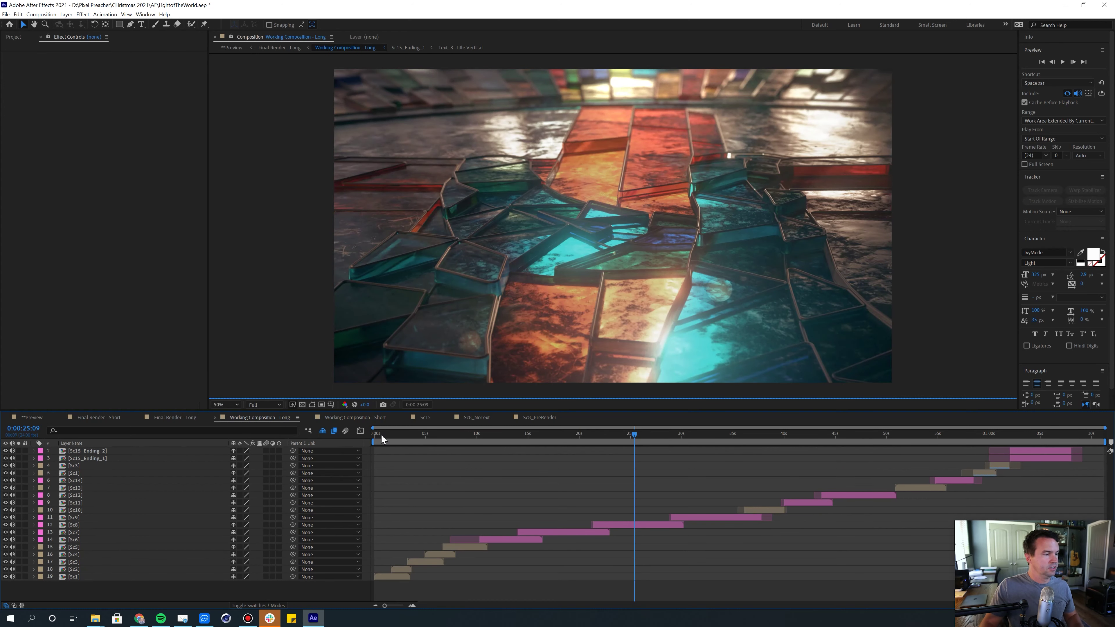
{"action": "left_click", "coordinate": [382, 434]}
{"action": "left_click_drag", "start_coordinate": [384, 439], "coordinate": [790, 465]}
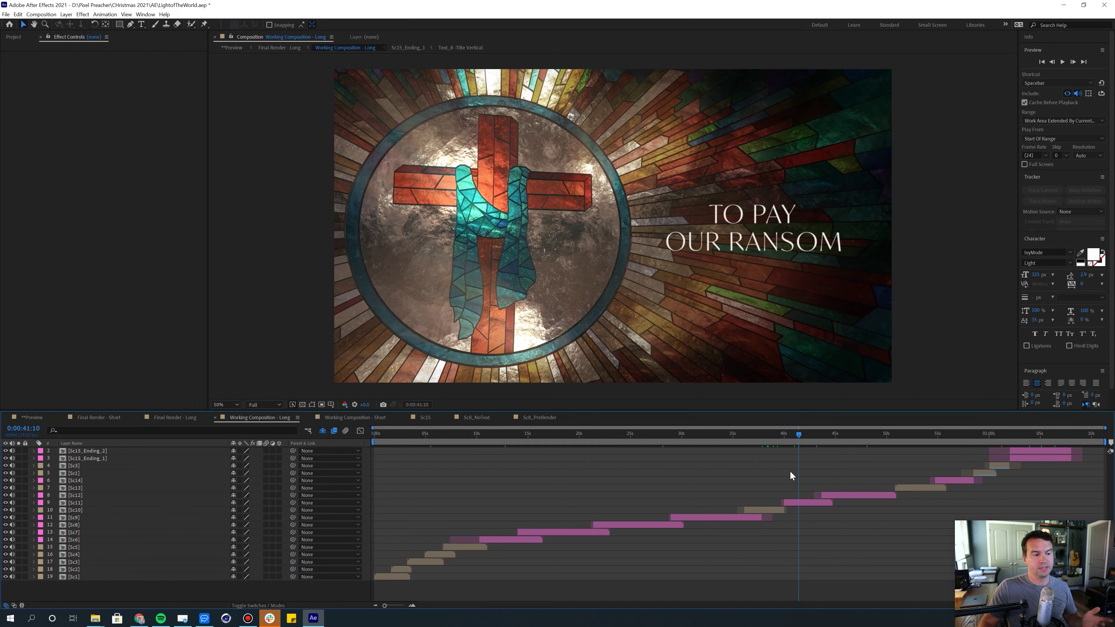
{"action": "left_click", "coordinate": [718, 437]}
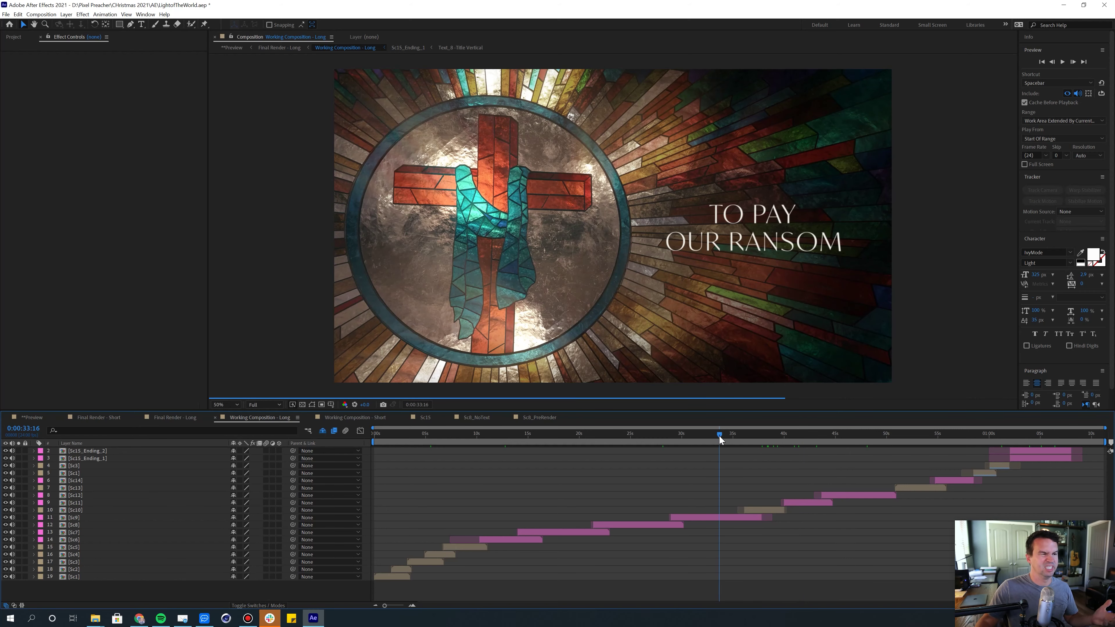